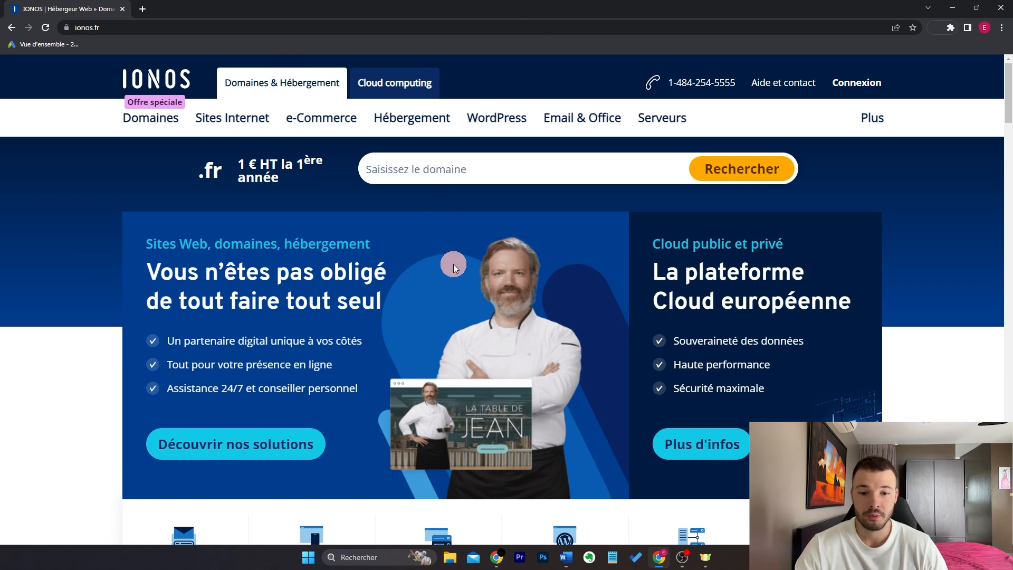
# Step: Go to Hébergement WordPress, view the hosting packs and select the Expand pack
pyautogui.click(497, 129)
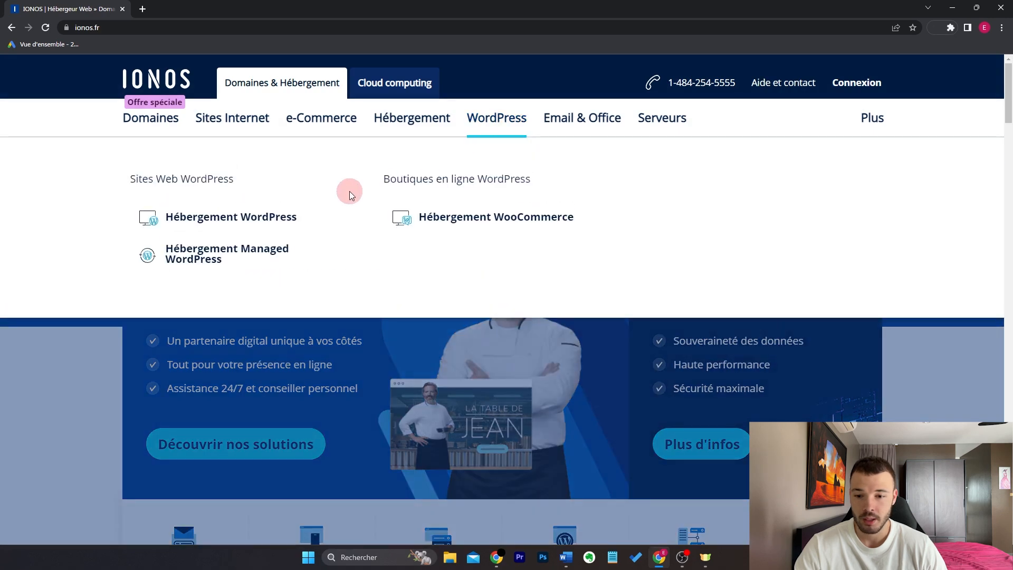
pyautogui.click(279, 218)
pyautogui.scroll(-3, 371, 301)
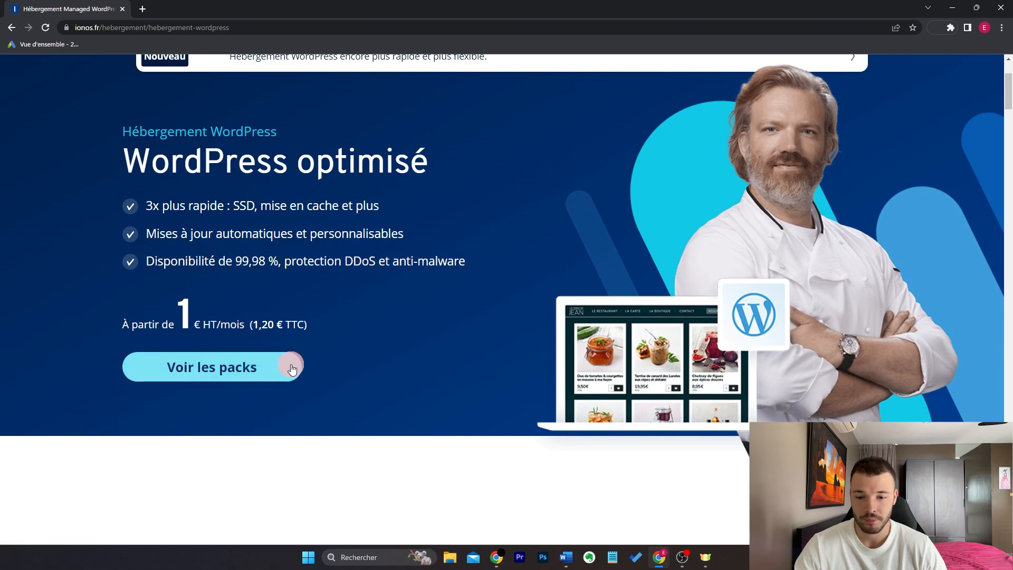
pyautogui.click(262, 373)
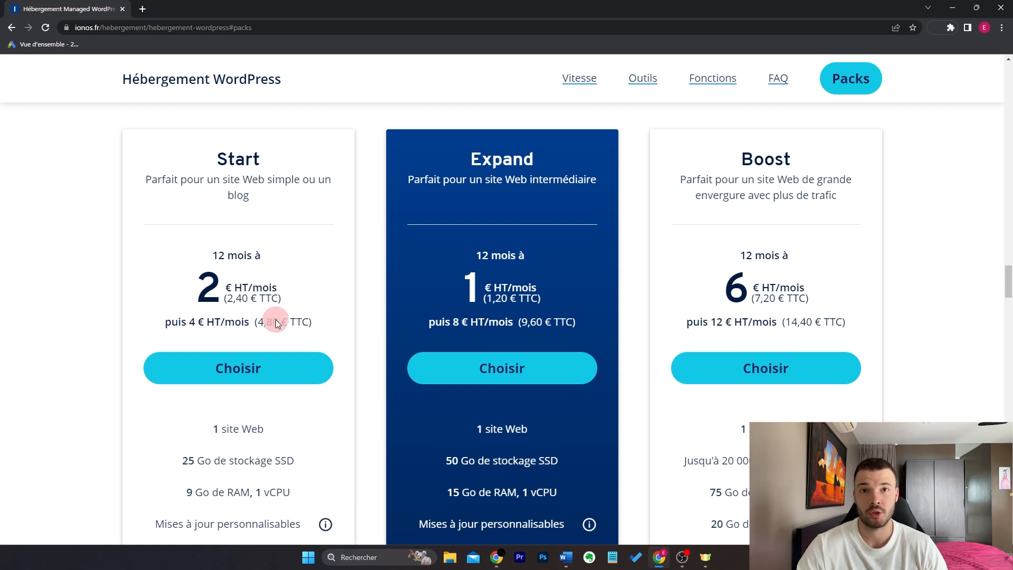
pyautogui.click(538, 367)
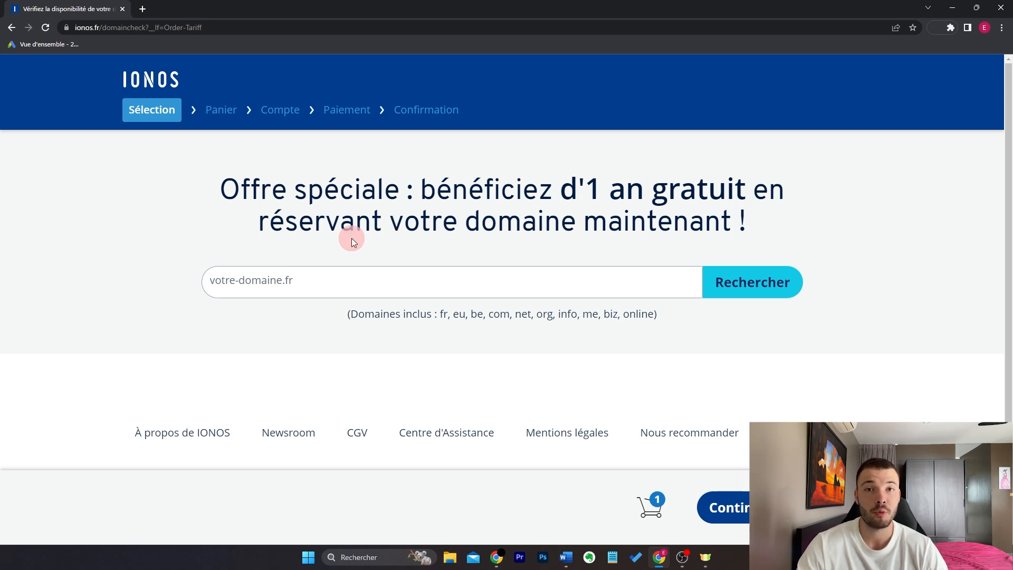
# Step: Search formationeasywp.fr and add the free first-year domain to the order
pyautogui.write('forma')
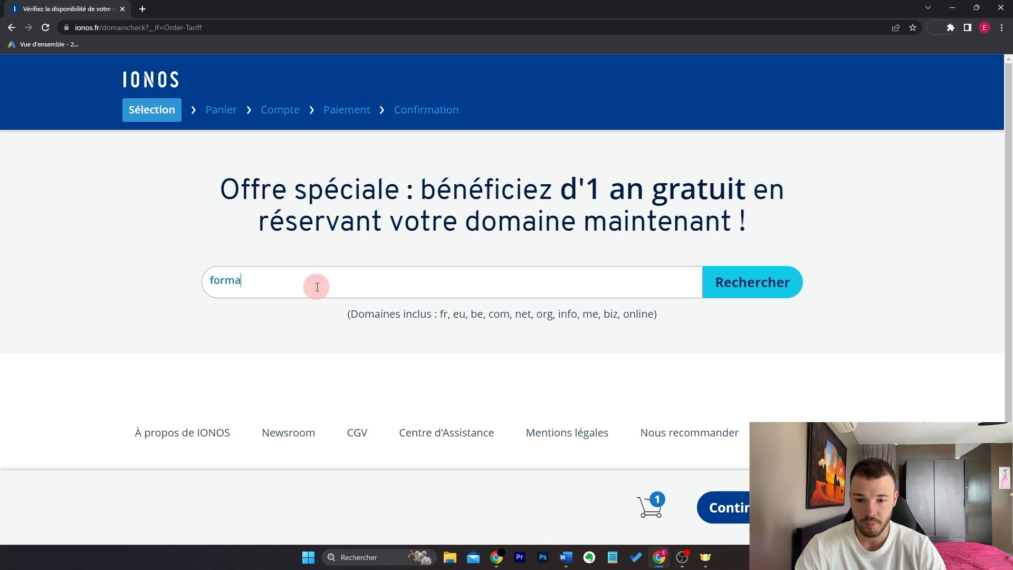
pyautogui.write('tioneasywp')
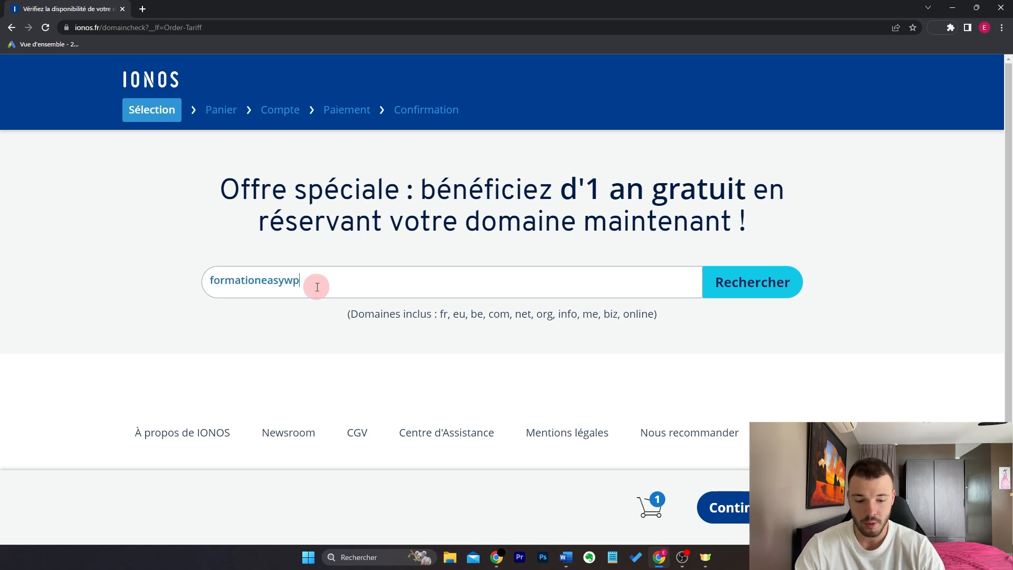
pyautogui.write('.fr')
pyautogui.click(784, 284)
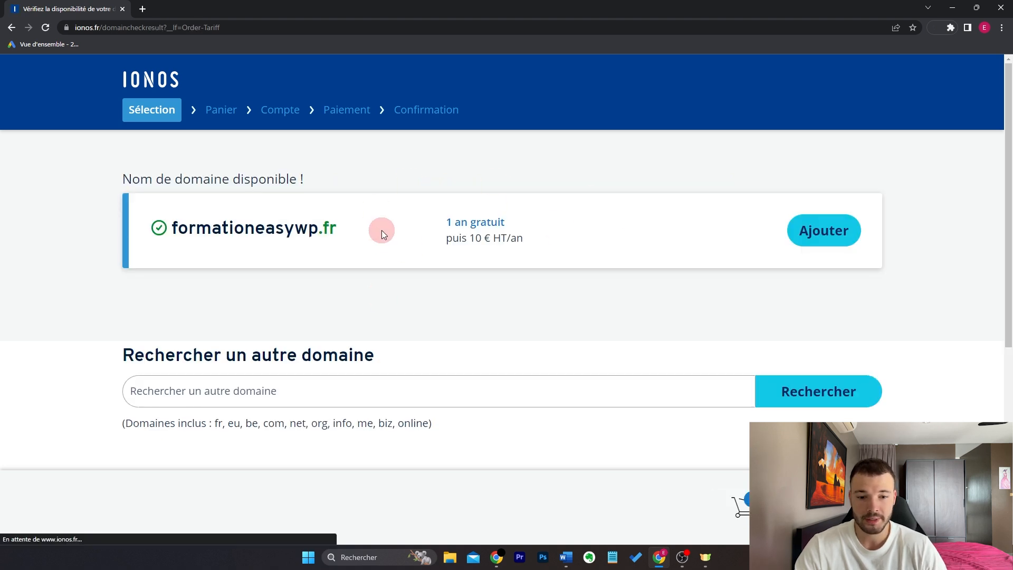
pyautogui.moveTo(446, 222); pyautogui.dragTo(556, 226)
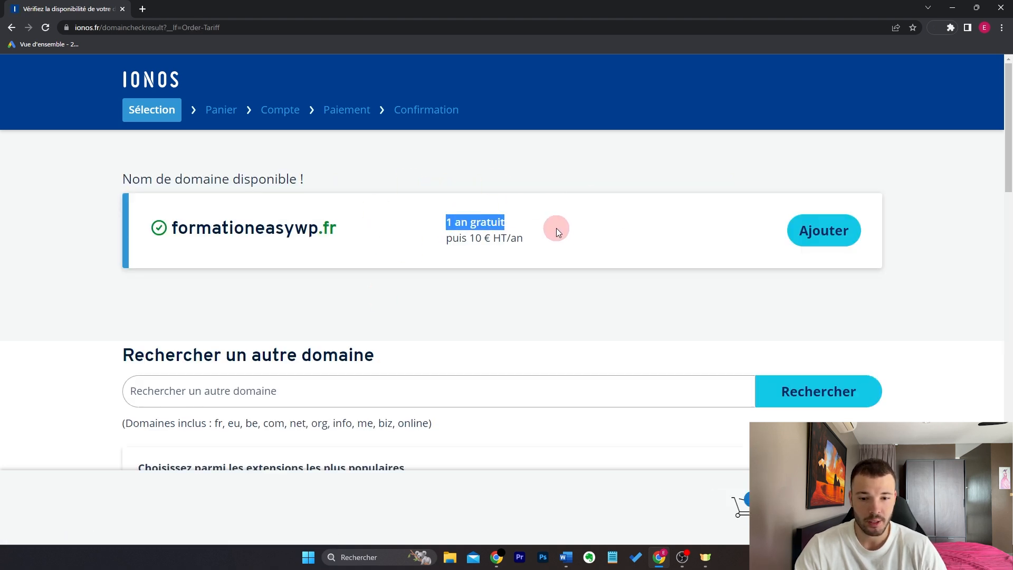
pyautogui.moveTo(470, 239); pyautogui.dragTo(559, 227)
pyautogui.click(560, 236)
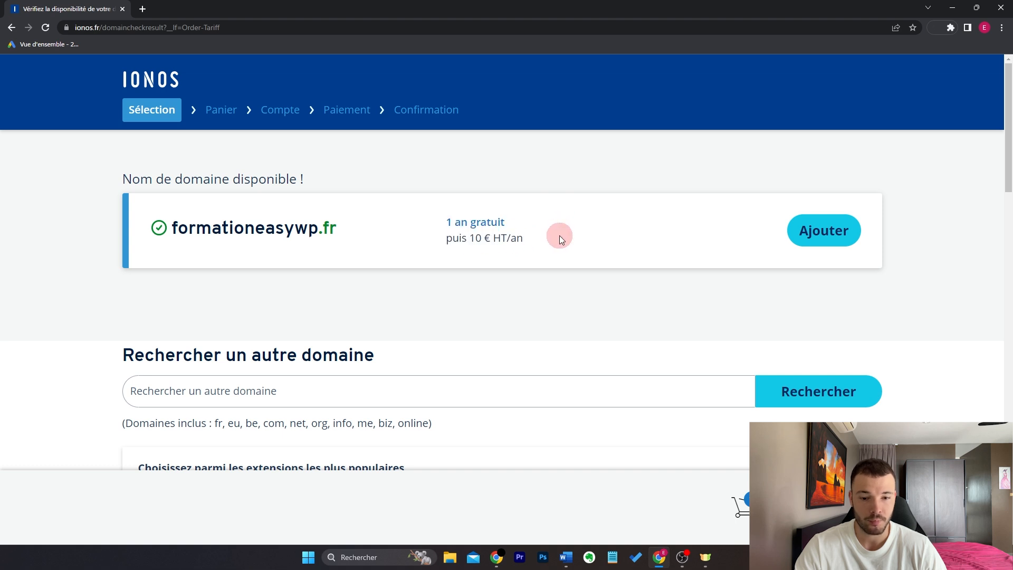
pyautogui.click(804, 230)
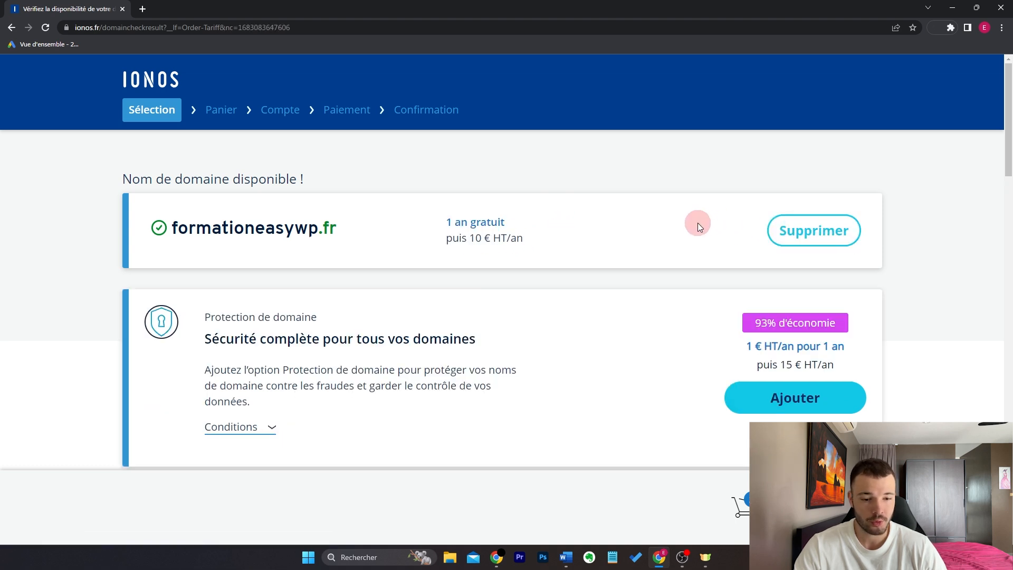
# Step: Continue through the cart to checkout
pyautogui.click(823, 506)
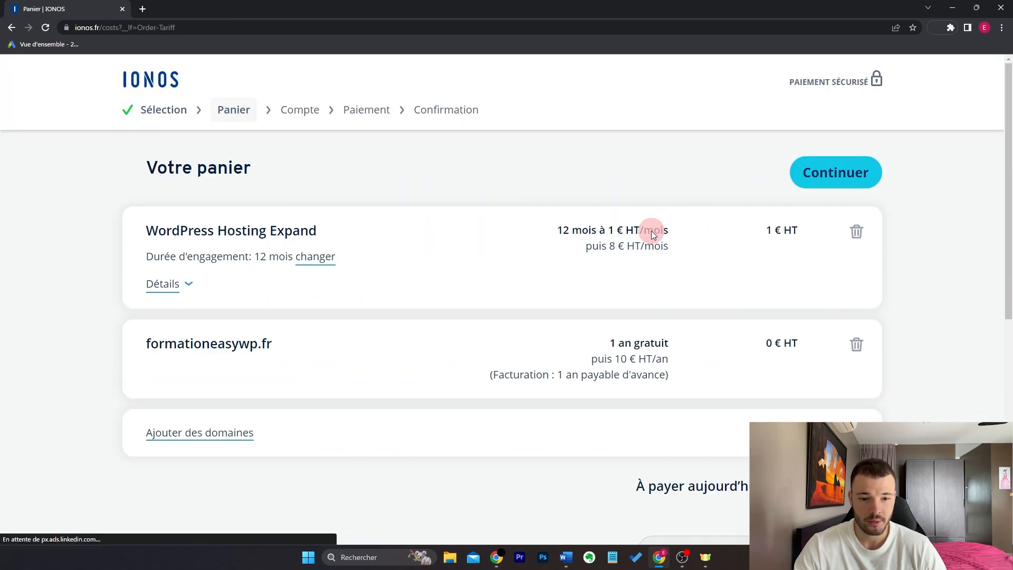
pyautogui.scroll(-7, 616, 234)
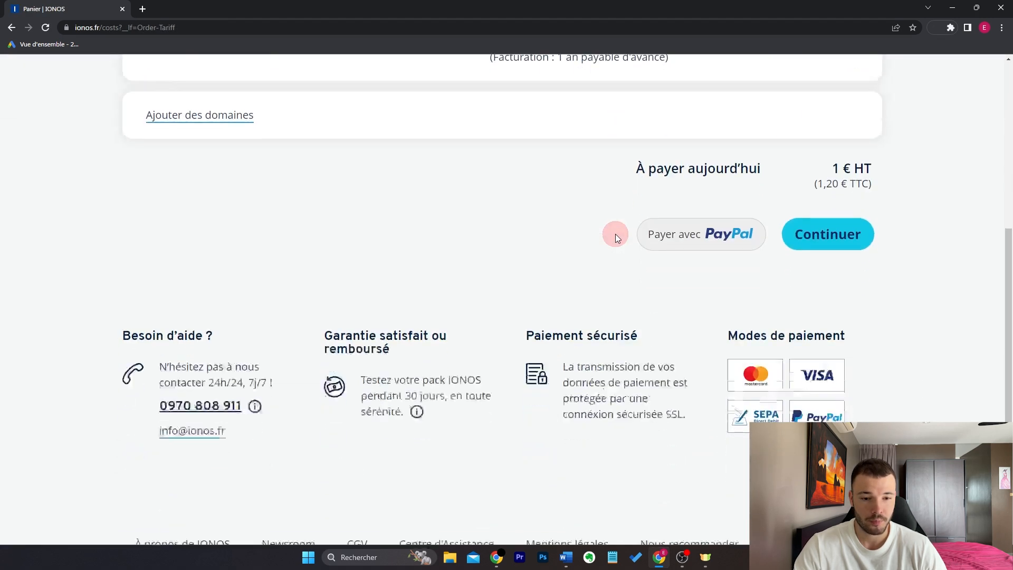
pyautogui.click(828, 206)
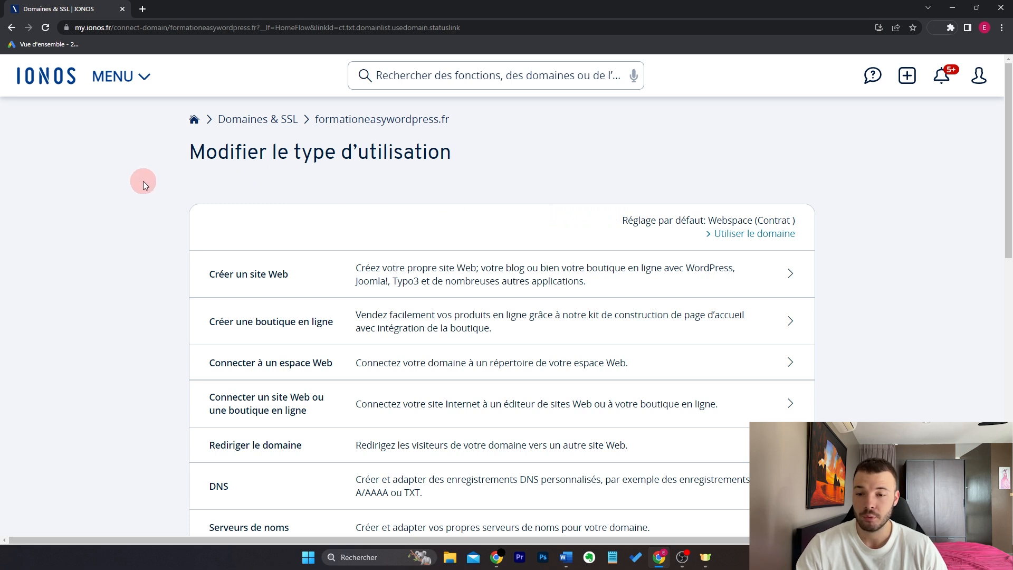
# Step: Choose to create a website for the domain and show the WordPress & plus options
pyautogui.click(146, 77)
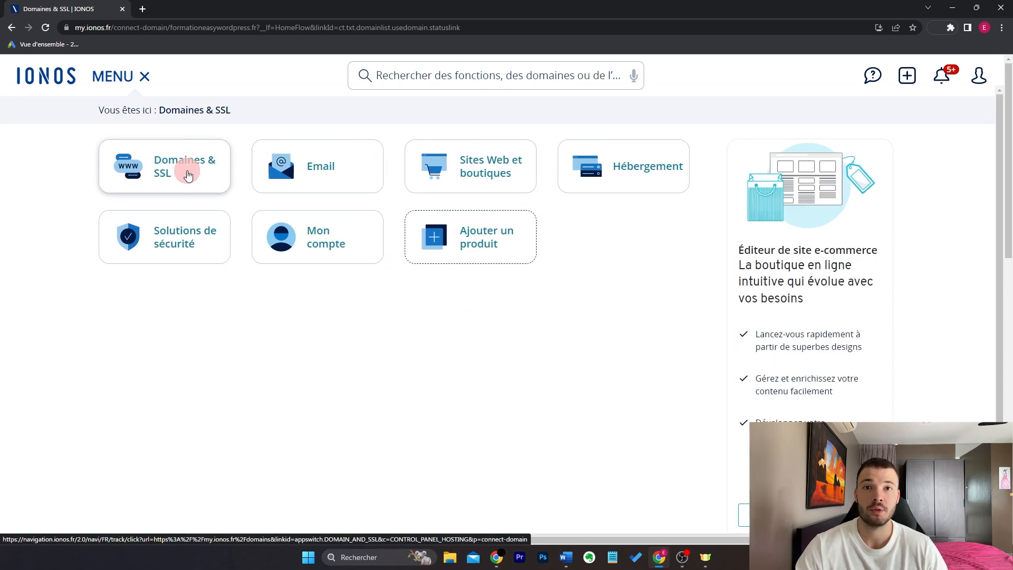
pyautogui.click(144, 78)
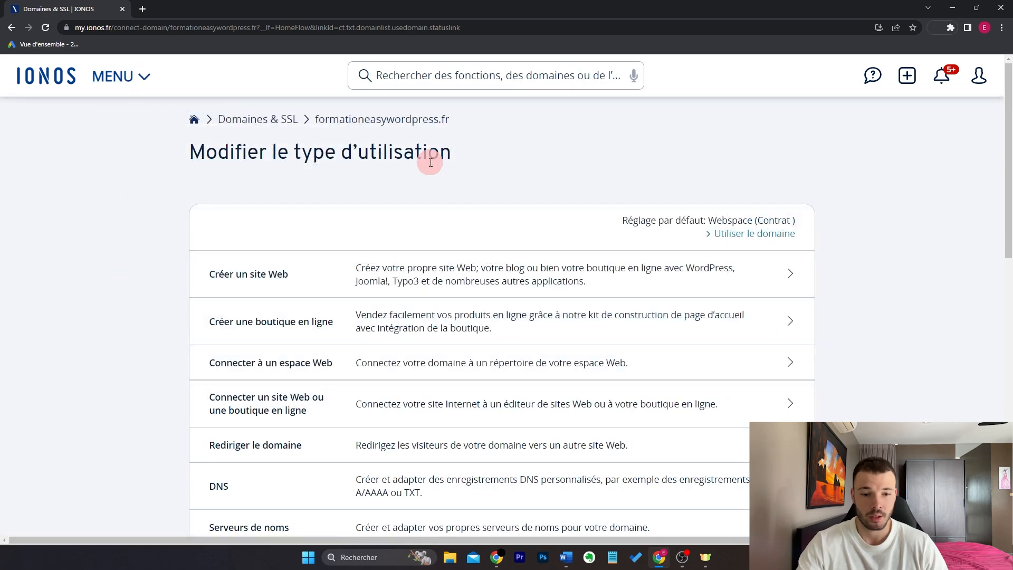
pyautogui.click(418, 276)
pyautogui.click(477, 265)
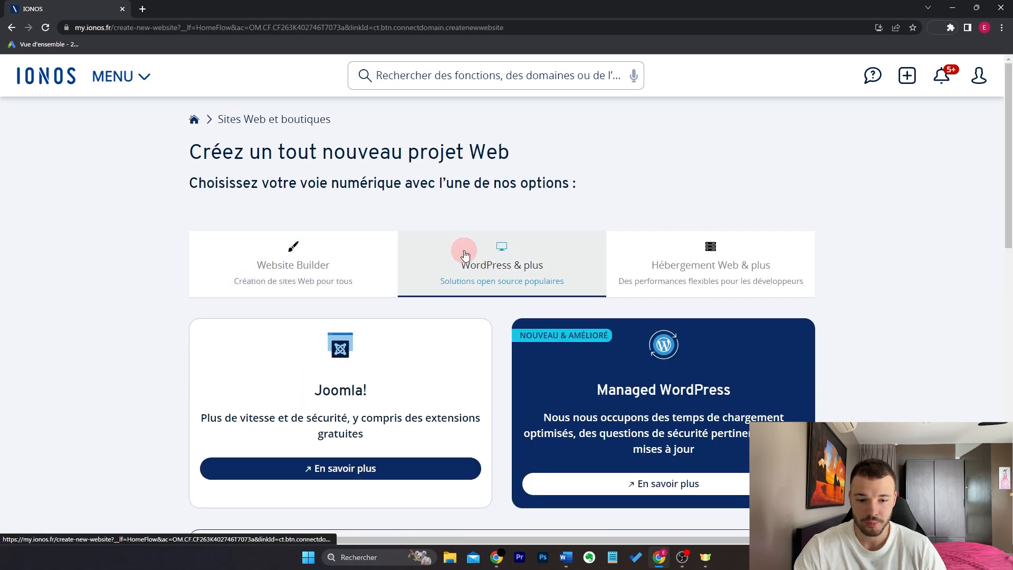
pyautogui.scroll(-4, 467, 255)
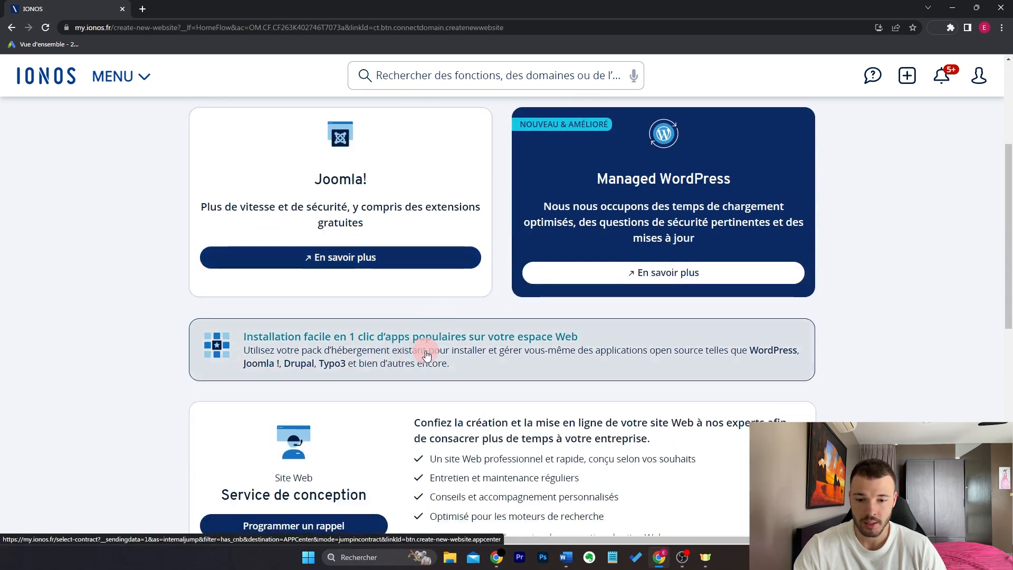
# Step: Open the one-click app catalogue and start installing WordPress
pyautogui.click(434, 355)
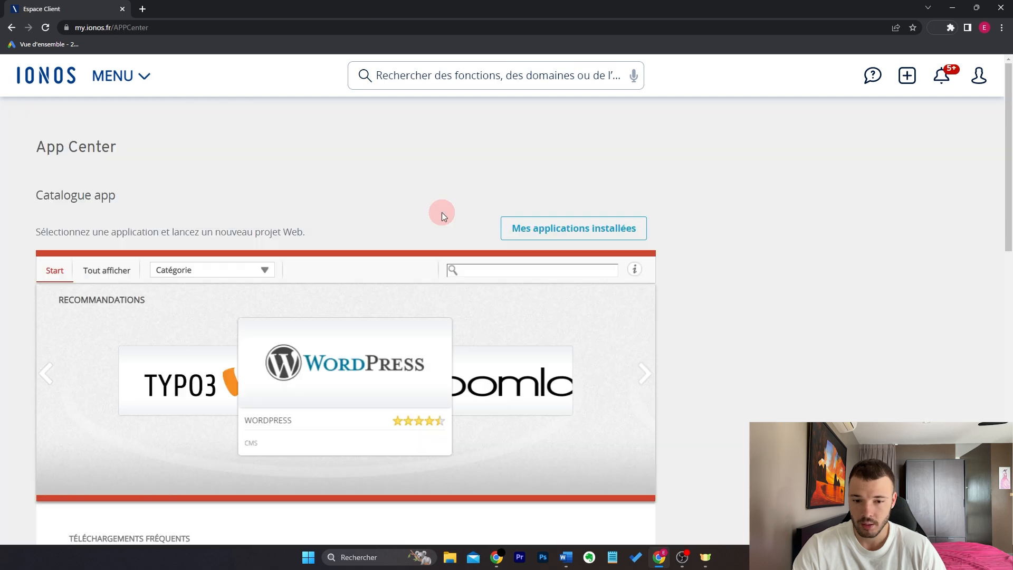
pyautogui.scroll(-5, 441, 212)
pyautogui.moveTo(147, 279)
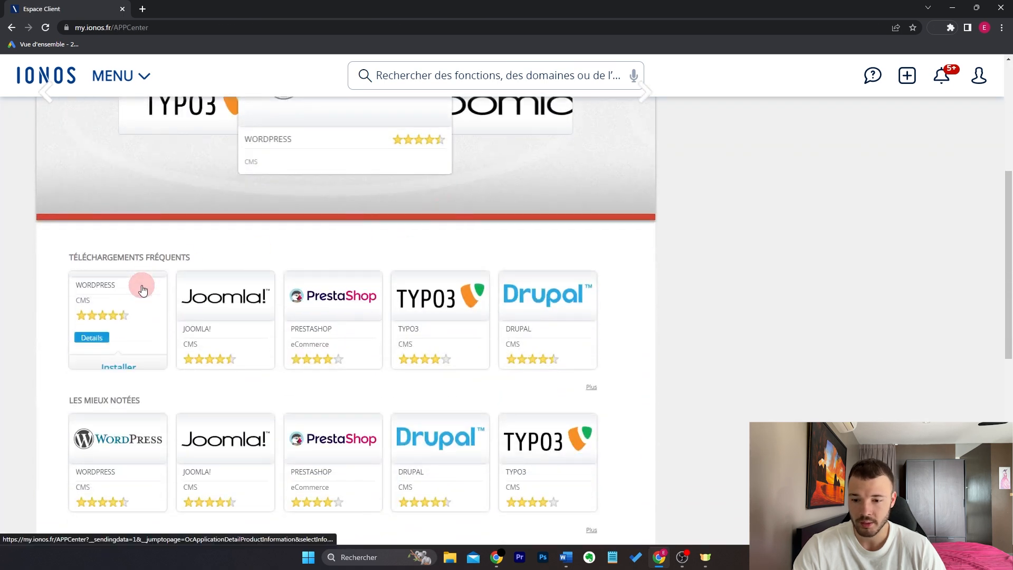
pyautogui.click(122, 362)
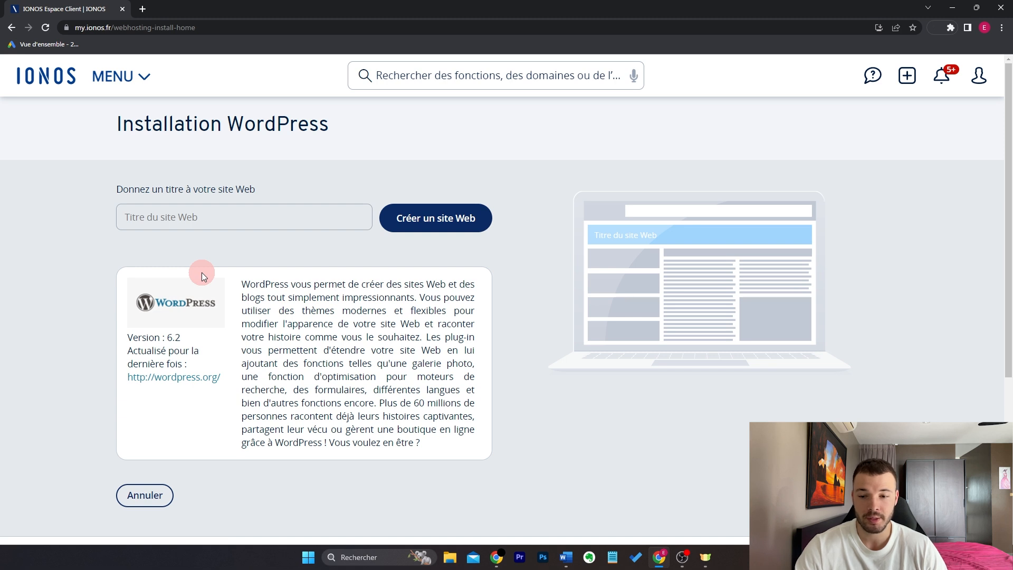
# Step: Title the site 'Formation' and create it
pyautogui.click(358, 212)
pyautogui.click(277, 254)
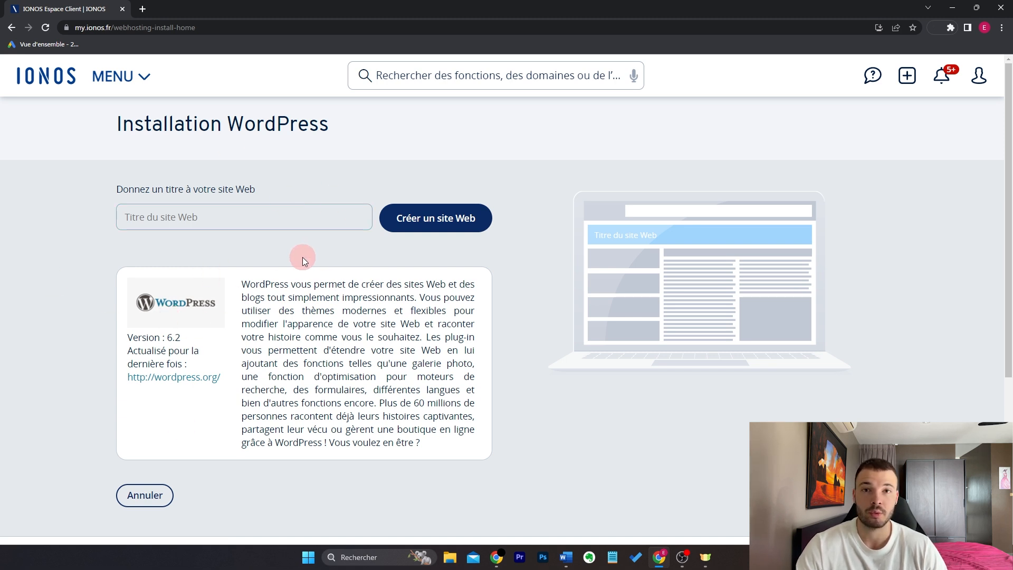
pyautogui.click(226, 226)
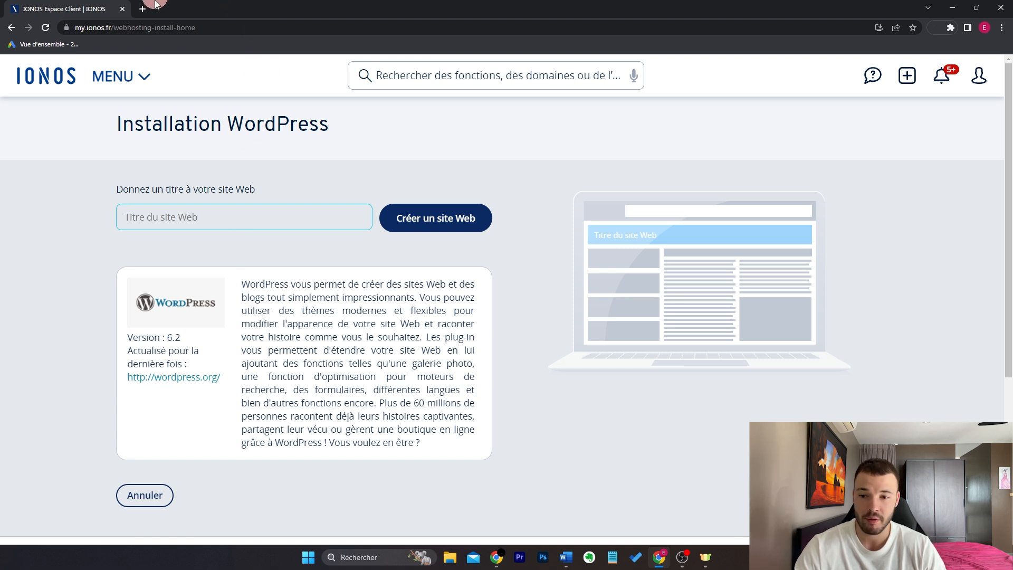
pyautogui.write('Formation')
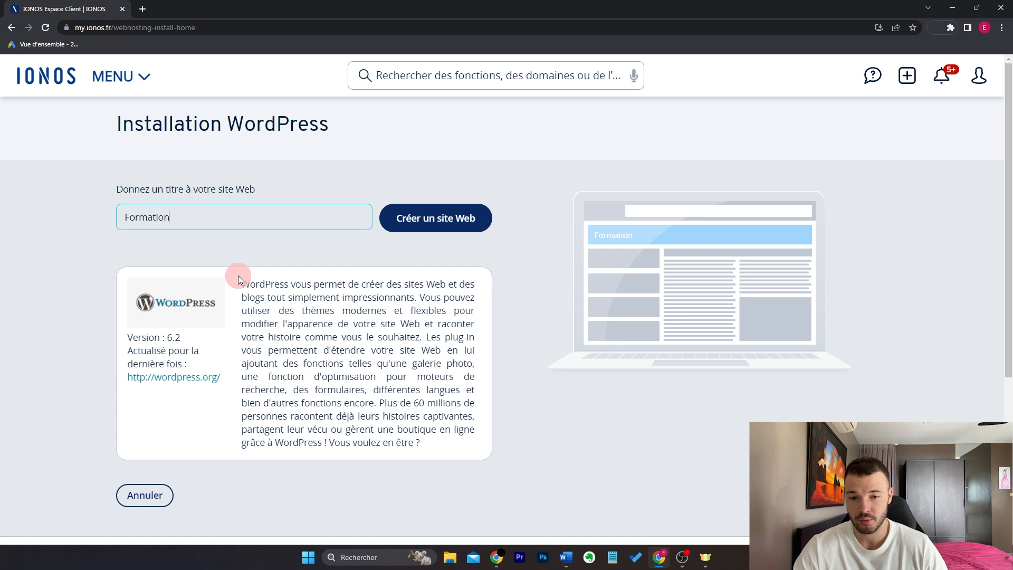
pyautogui.click(238, 275)
pyautogui.click(441, 231)
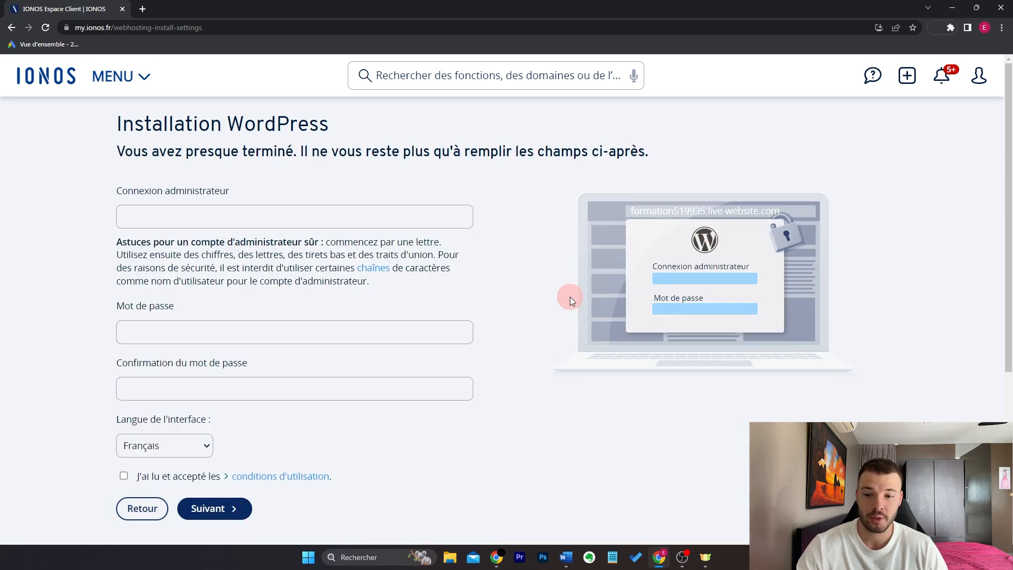
# Step: Set up the administrator login, accept the terms of use and continue
pyautogui.click(421, 214)
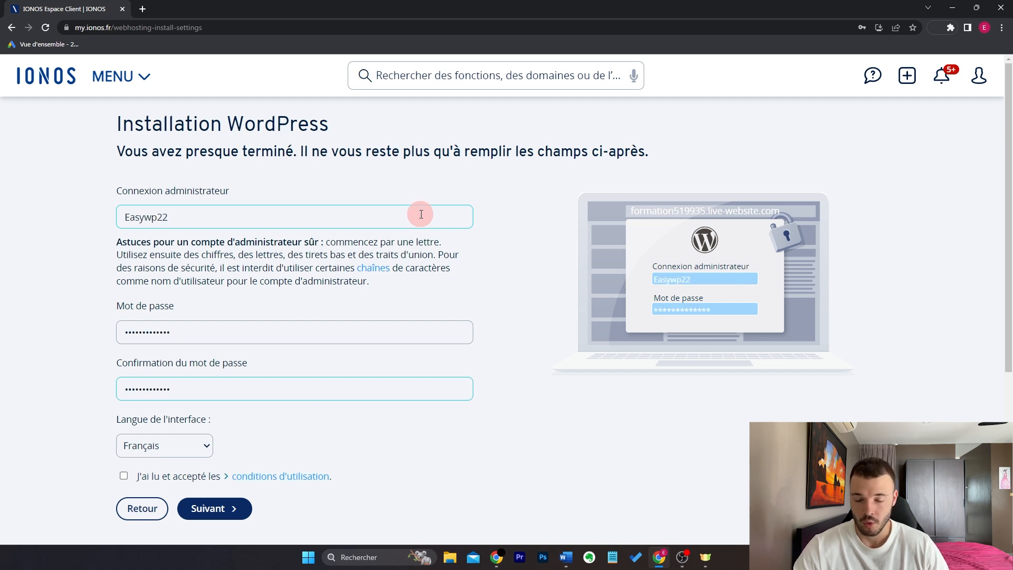
pyautogui.scroll(-1, 95, 321)
pyautogui.click(124, 406)
pyautogui.click(224, 446)
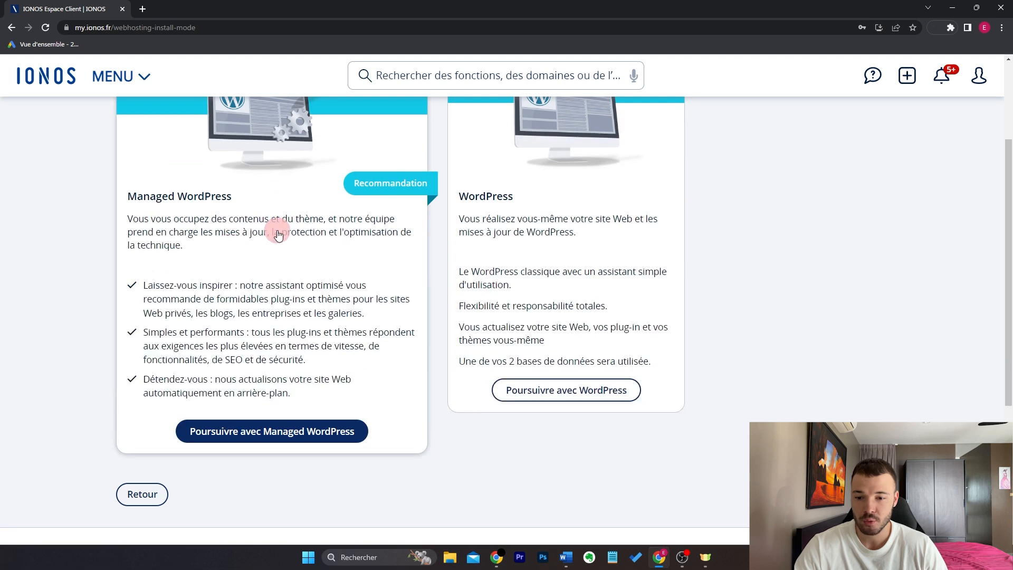
pyautogui.scroll(1, 274, 244)
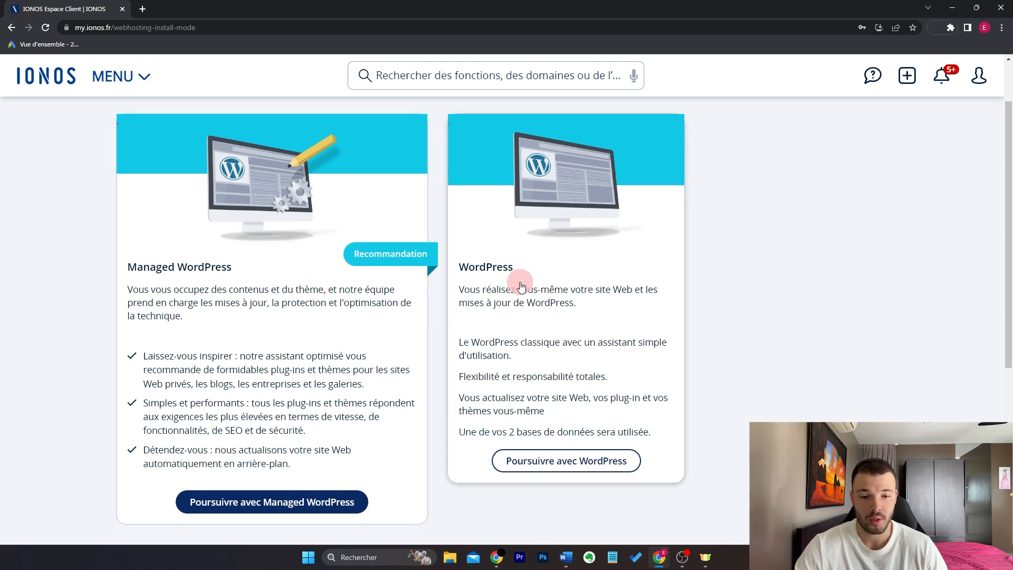
# Step: Pick the self-managed WordPress version and assign the domain formationeasywordpress.fr
pyautogui.click(538, 274)
pyautogui.click(309, 198)
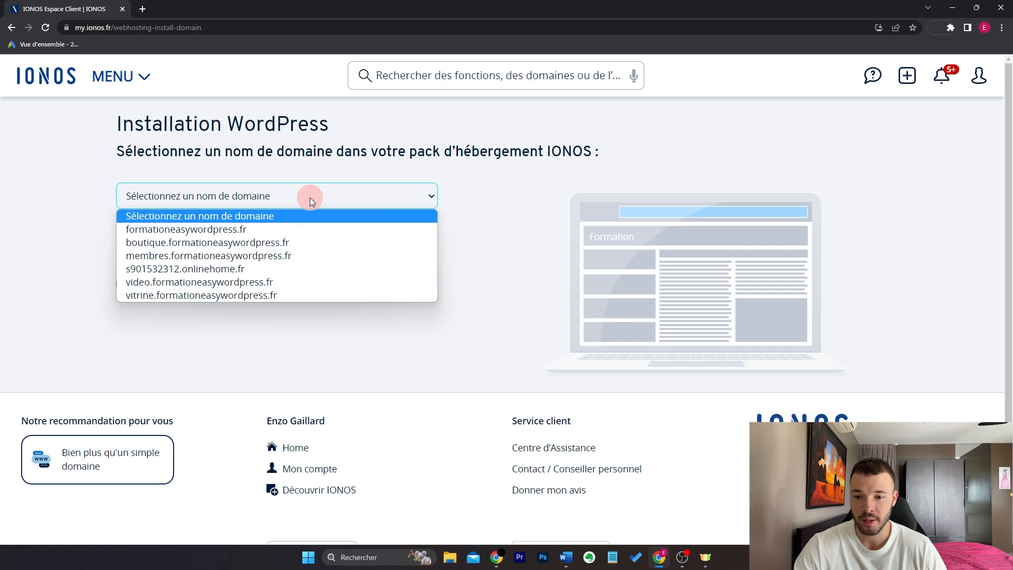
pyautogui.click(315, 228)
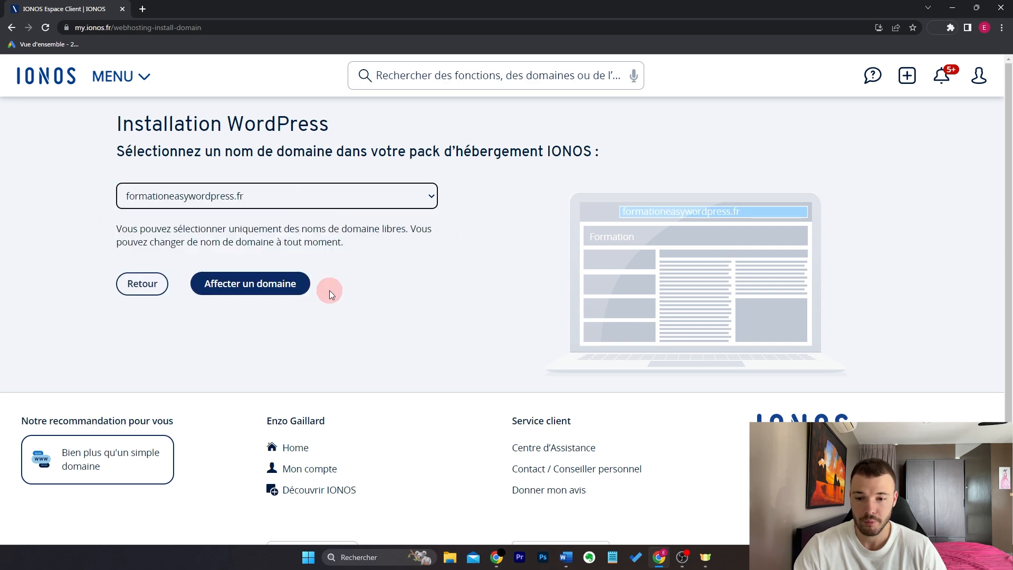
pyautogui.click(285, 285)
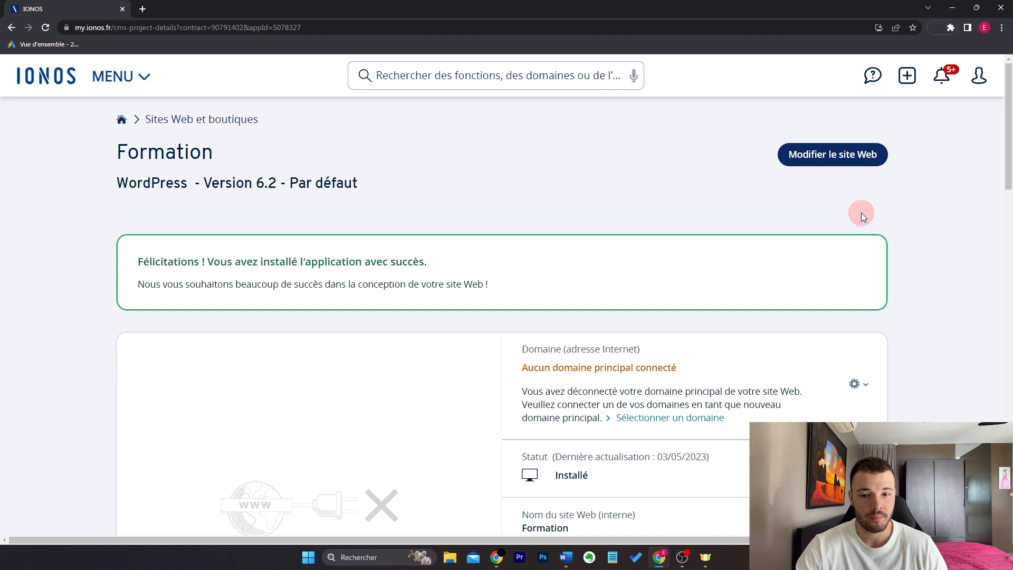
# Step: Open the Formation site's login in a new tab and sign in with the admin username and password, staying signed in
pyautogui.moveTo(1010, 142); pyautogui.dragTo(1012, 224)
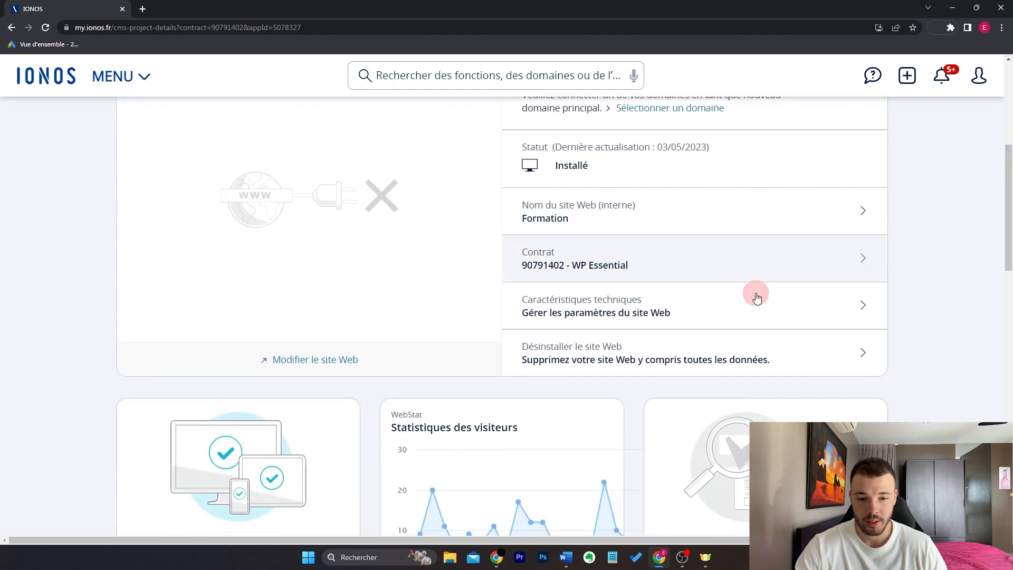
pyautogui.click(327, 360)
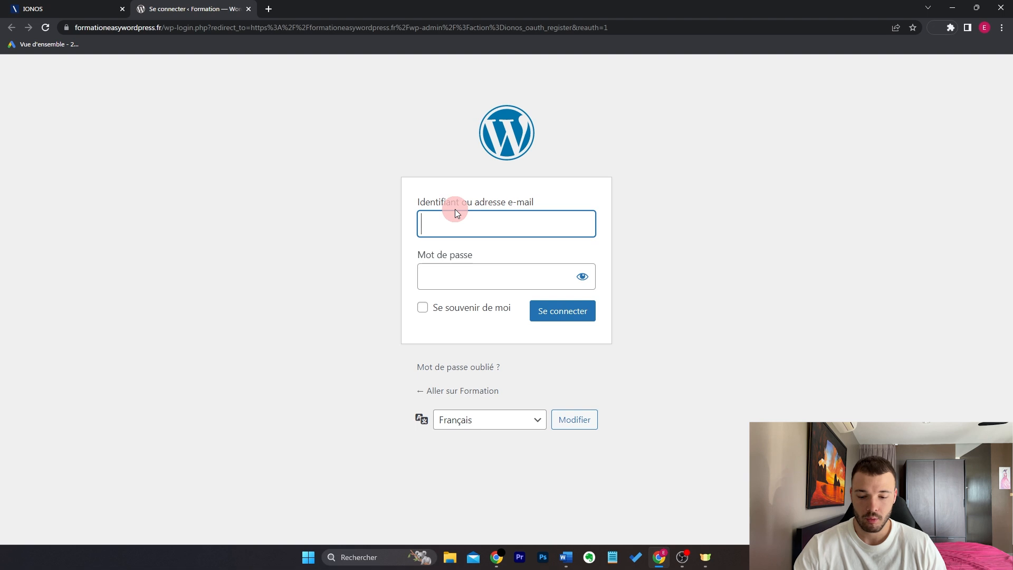
pyautogui.write('Easywp22')
pyautogui.press('Tab')
pyautogui.hotkey('ctrl', 'v')
pyautogui.click(471, 319)
pyautogui.click(576, 317)
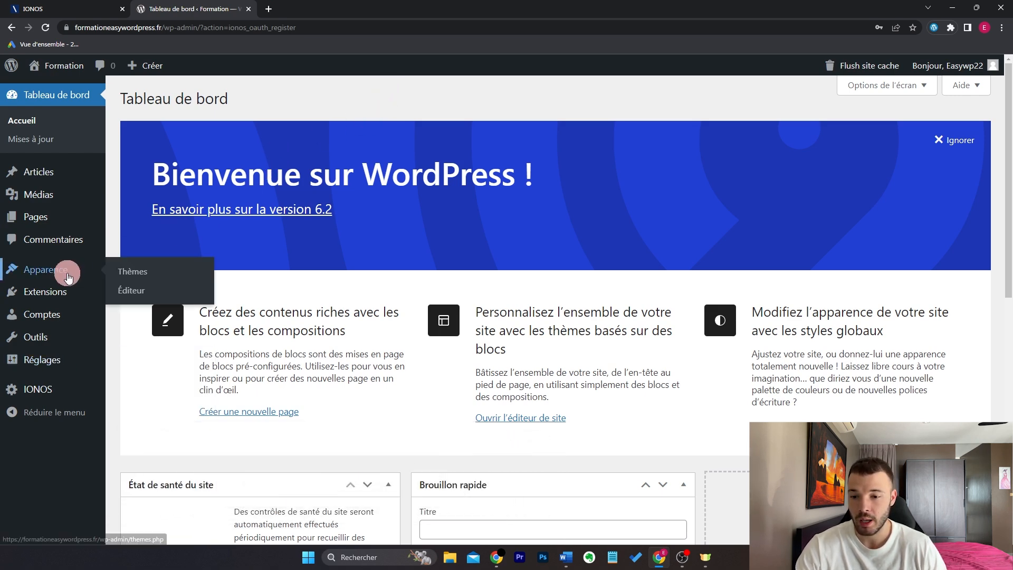
# Step: View the live site in its Twenty Twenty-Three look, then go back to Apparence > Thèmes
pyautogui.click(126, 270)
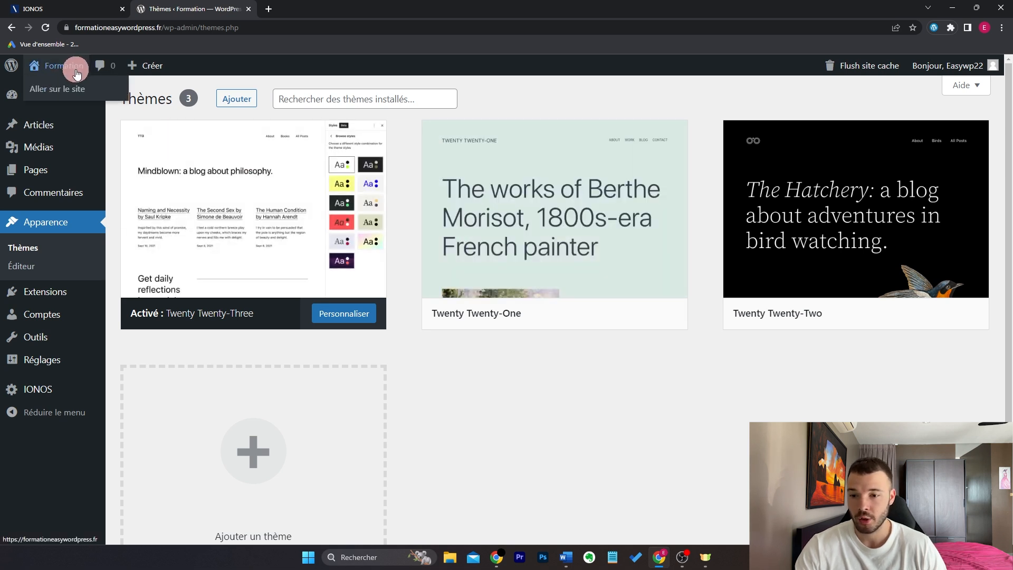
pyautogui.click(73, 93)
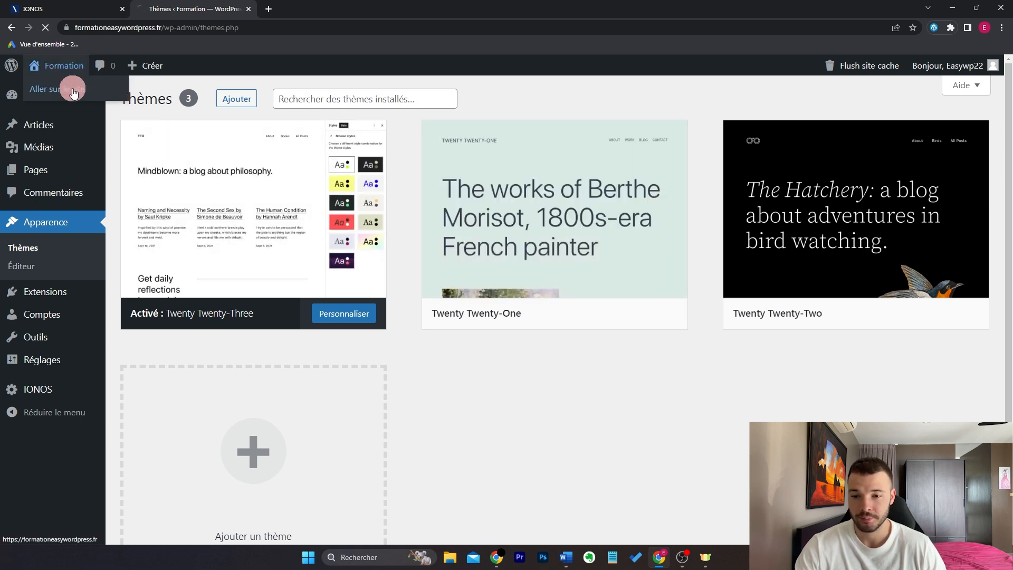
pyautogui.moveTo(1008, 176); pyautogui.dragTo(1009, 121)
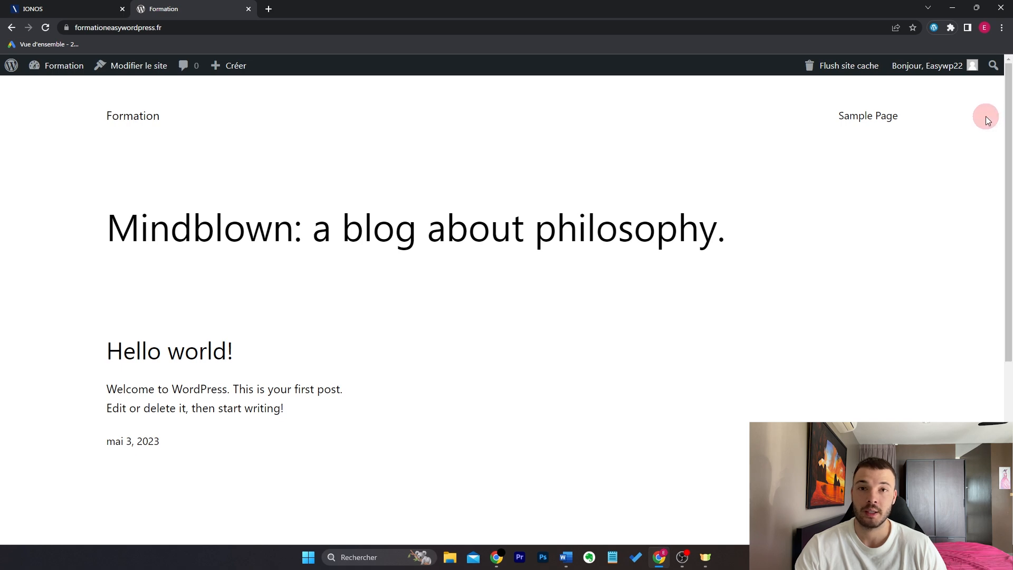
pyautogui.moveTo(47, 67)
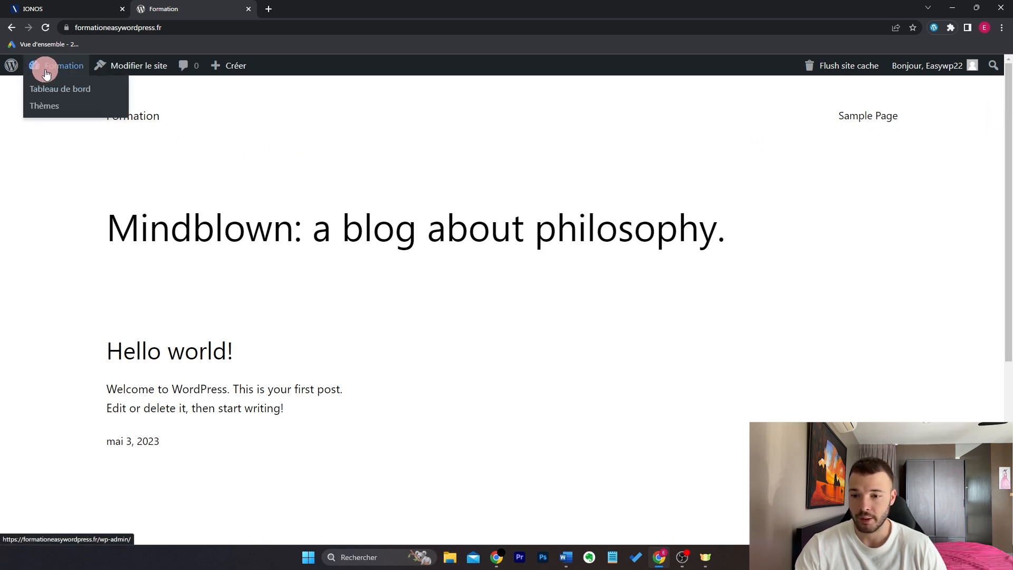
pyautogui.click(59, 91)
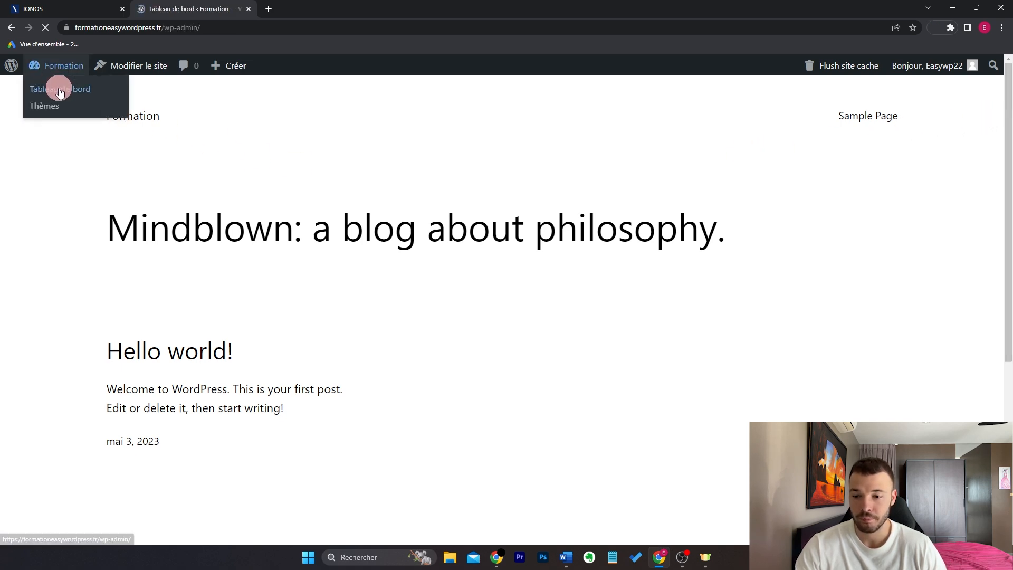
pyautogui.moveTo(84, 272)
pyautogui.click(123, 278)
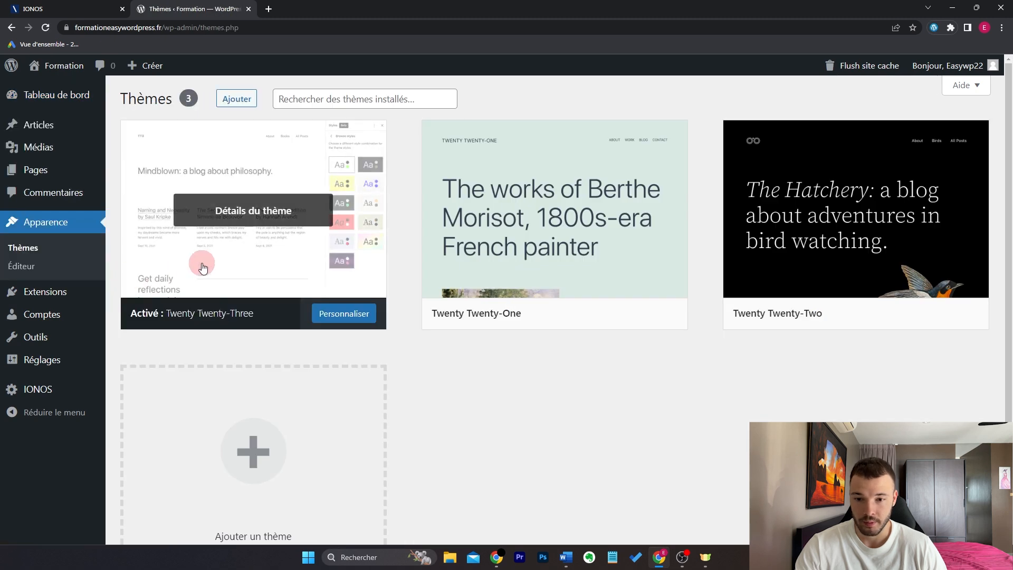
# Step: Open Add Themes and scroll the popular themes past Royal Elementor Kit to OceanWP
pyautogui.click(241, 104)
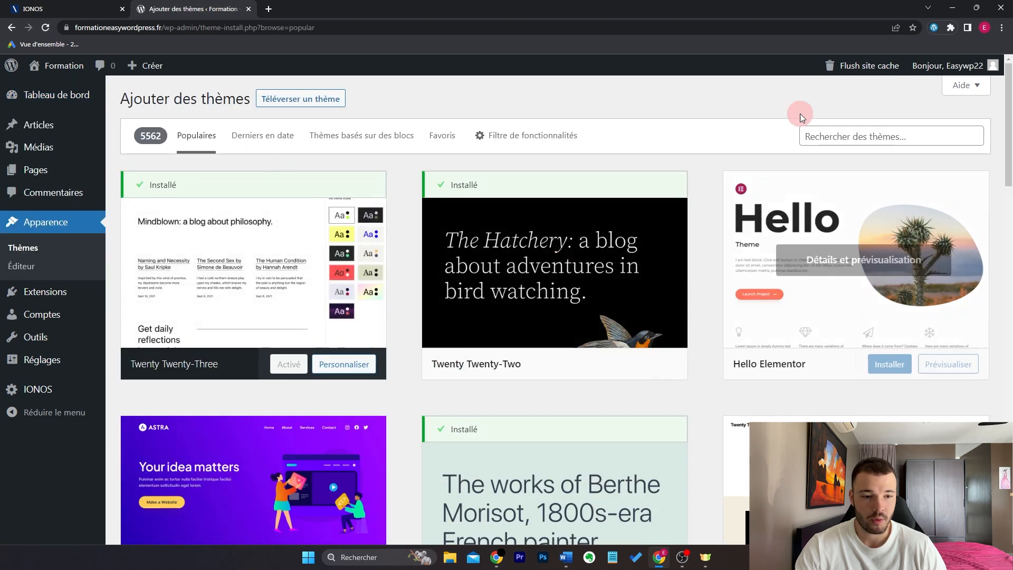
pyautogui.moveTo(1009, 128); pyautogui.dragTo(694, 305)
pyautogui.scroll(-10, 694, 305)
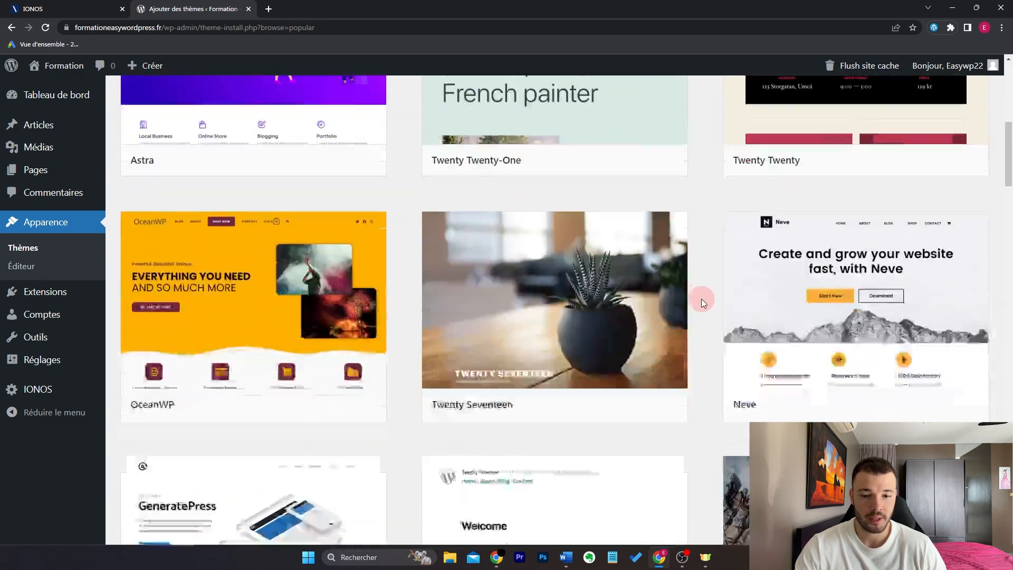
pyautogui.scroll(-4, 708, 306)
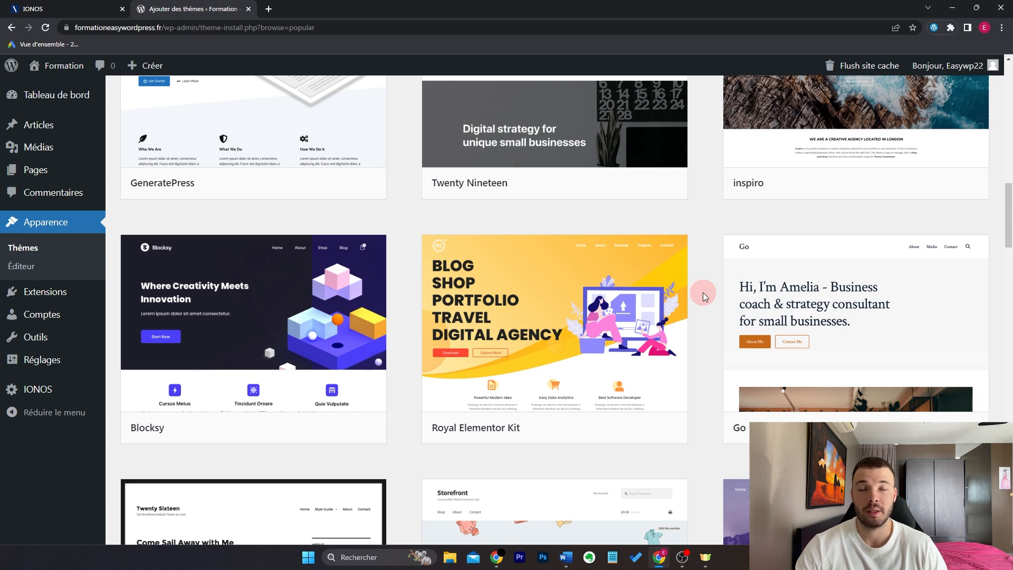
pyautogui.moveTo(685, 291)
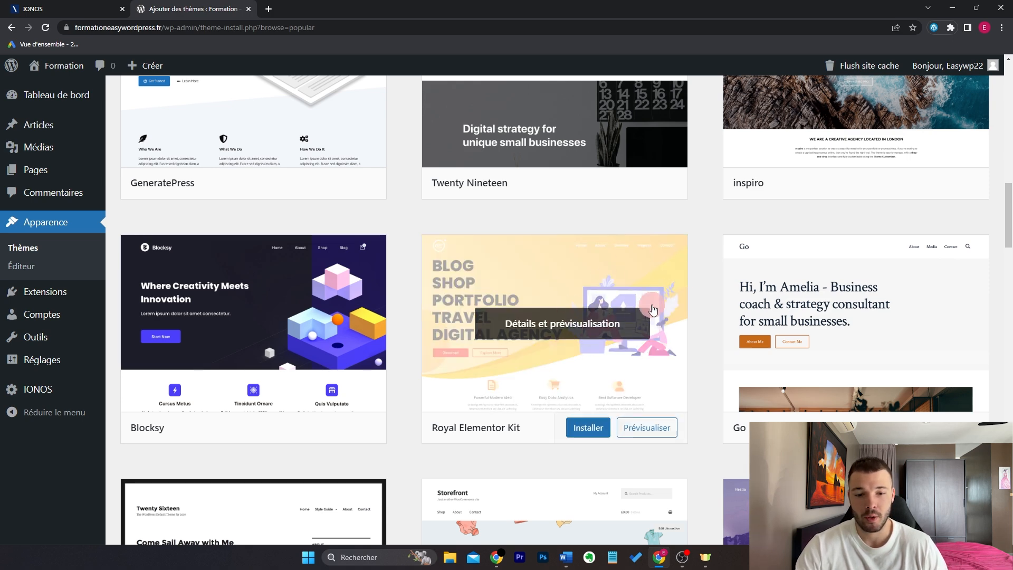
pyautogui.moveTo(1009, 225); pyautogui.dragTo(1009, 172)
pyautogui.moveTo(351, 263)
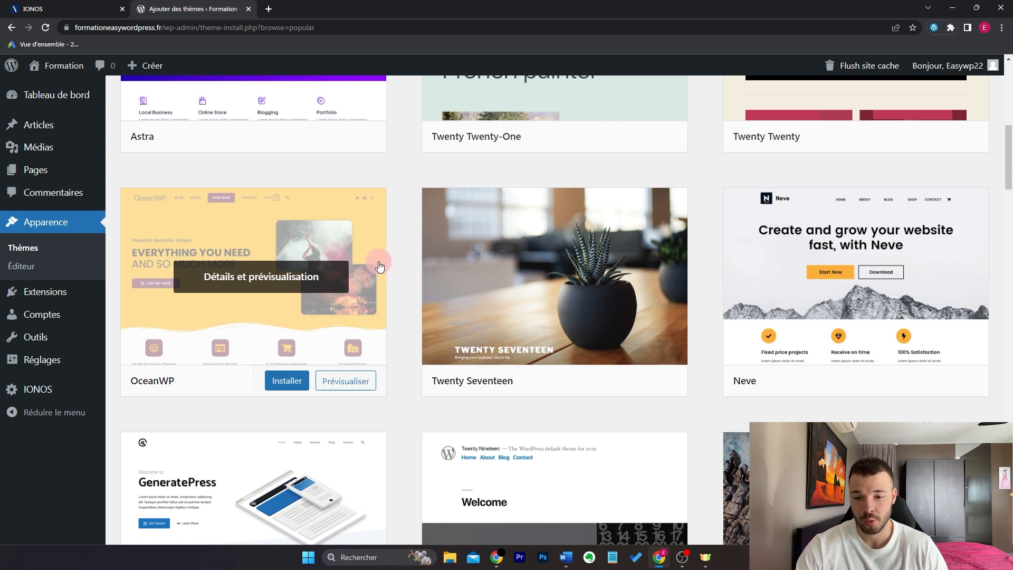
# Step: Install the OceanWP theme and search the catalogue for 'oce'
pyautogui.click(295, 383)
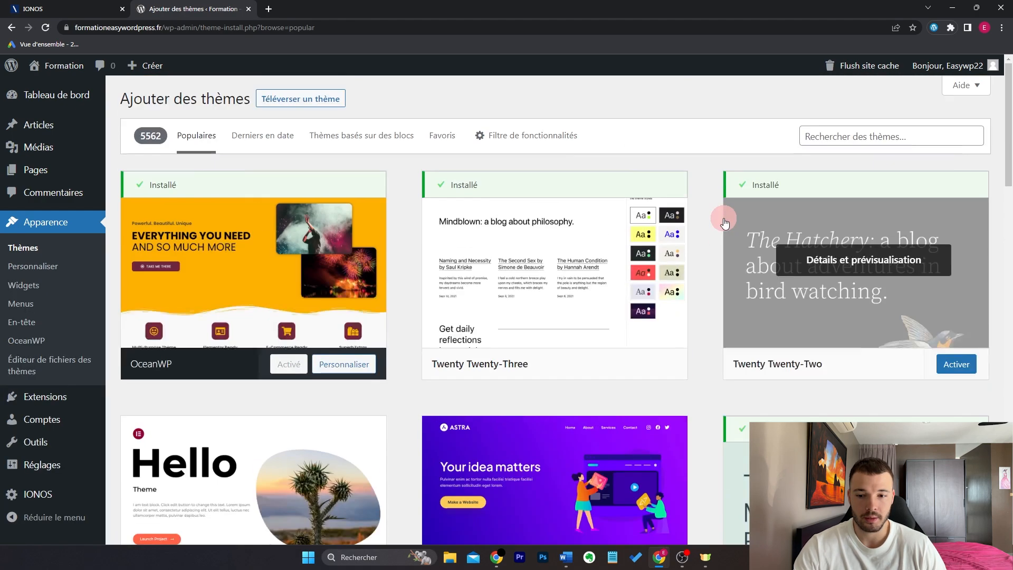
pyautogui.scroll(-6, 568, 219)
pyautogui.scroll(-4, 377, 317)
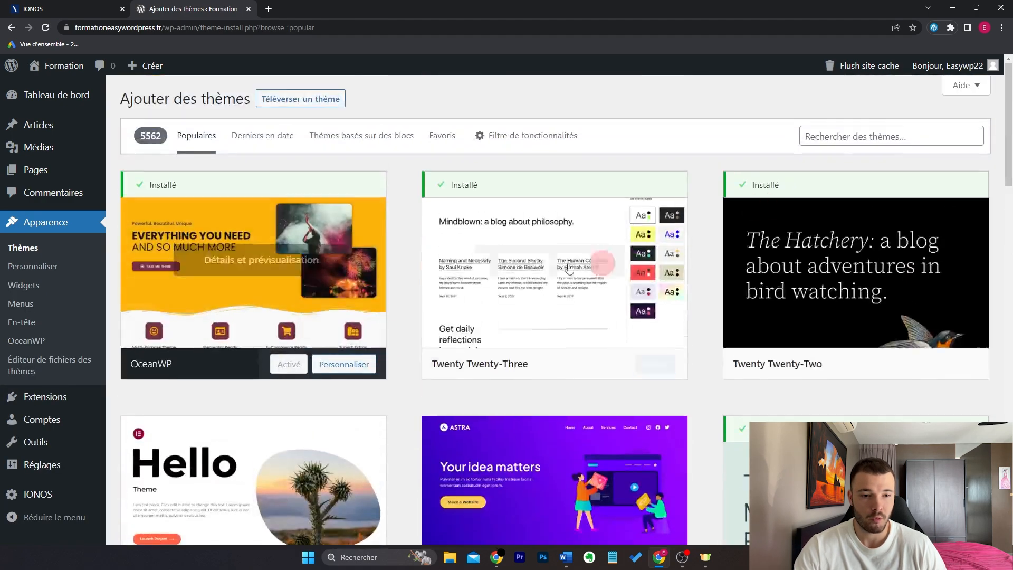
pyautogui.click(846, 139)
pyautogui.write('oceanwp')
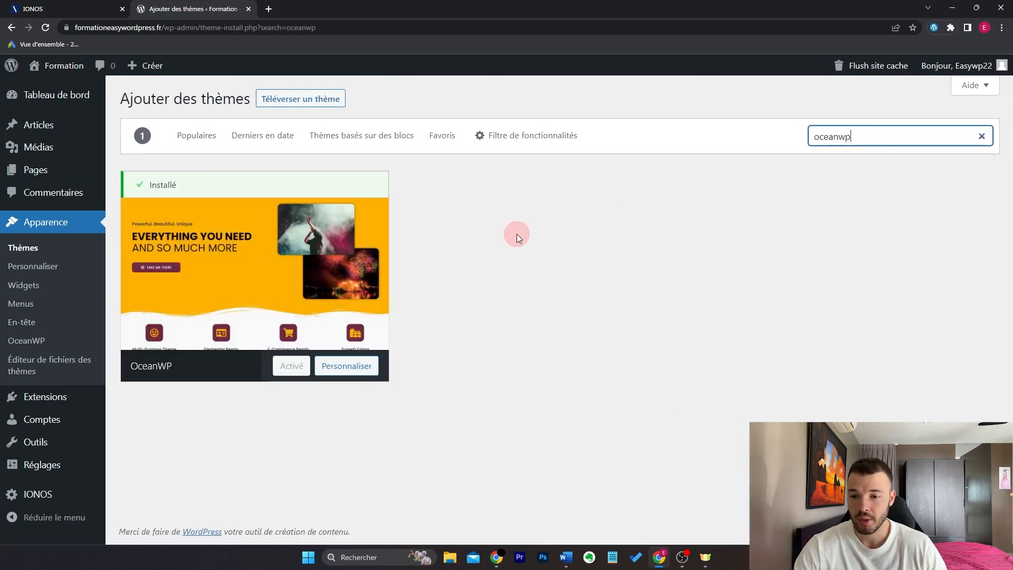
# Step: View the live site with OceanWP, then return to the admin dashboard
pyautogui.moveTo(64, 65)
pyautogui.click(65, 90)
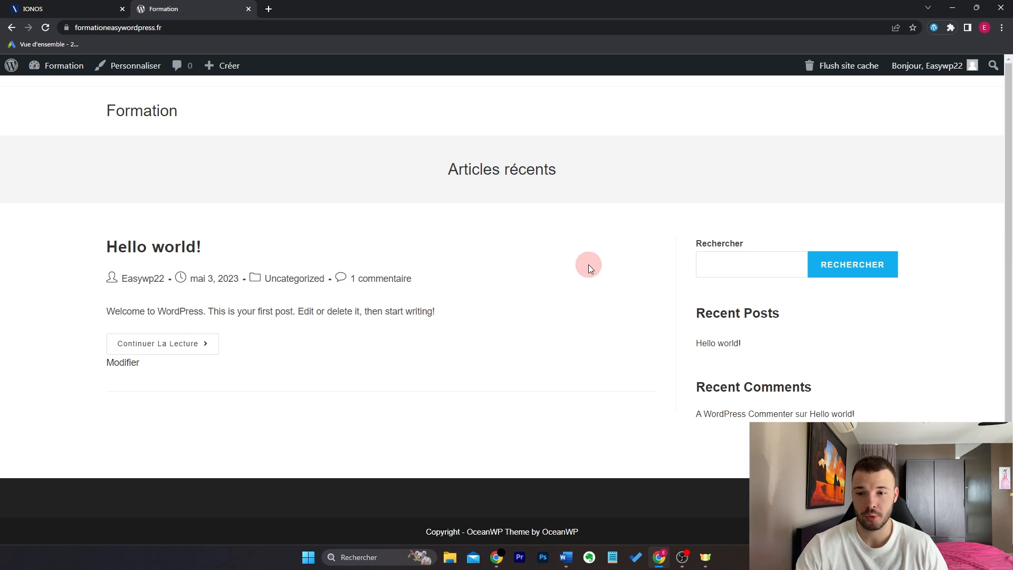
pyautogui.moveTo(55, 66)
pyautogui.click(62, 86)
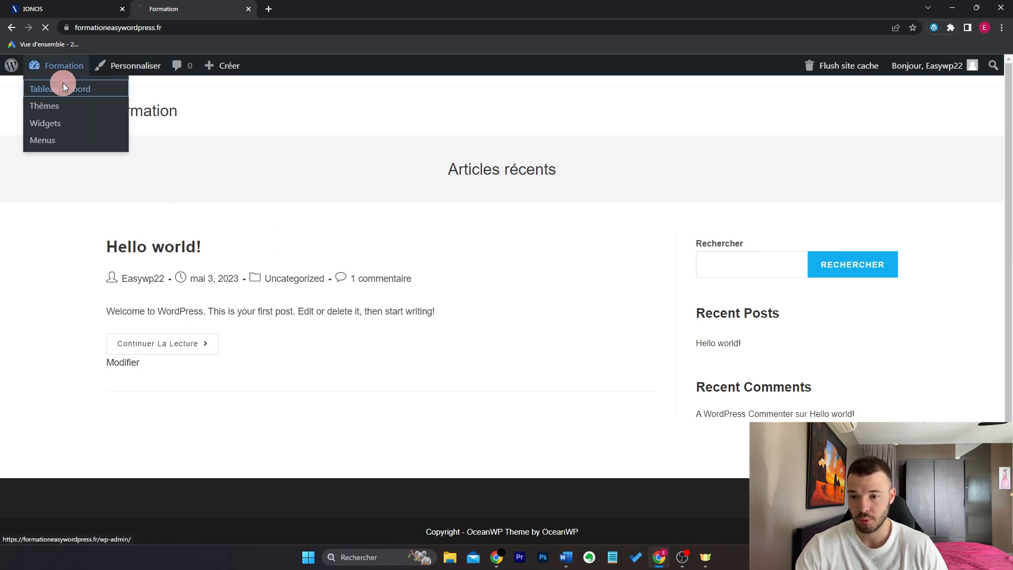
# Step: Create and publish the Accueil page
pyautogui.moveTo(81, 215)
pyautogui.click(129, 237)
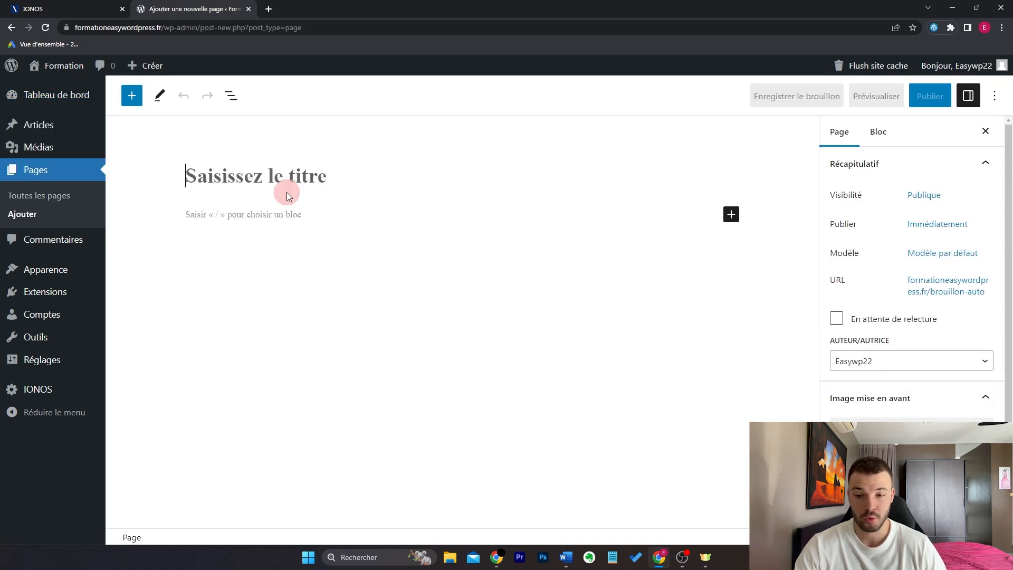
pyautogui.write('Accueil')
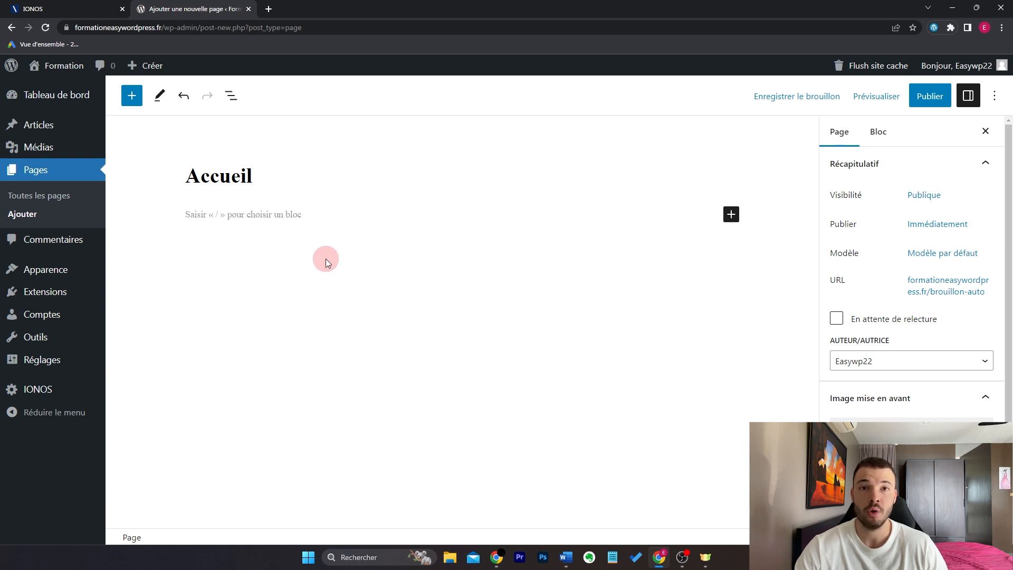
pyautogui.click(929, 97)
pyautogui.click(897, 98)
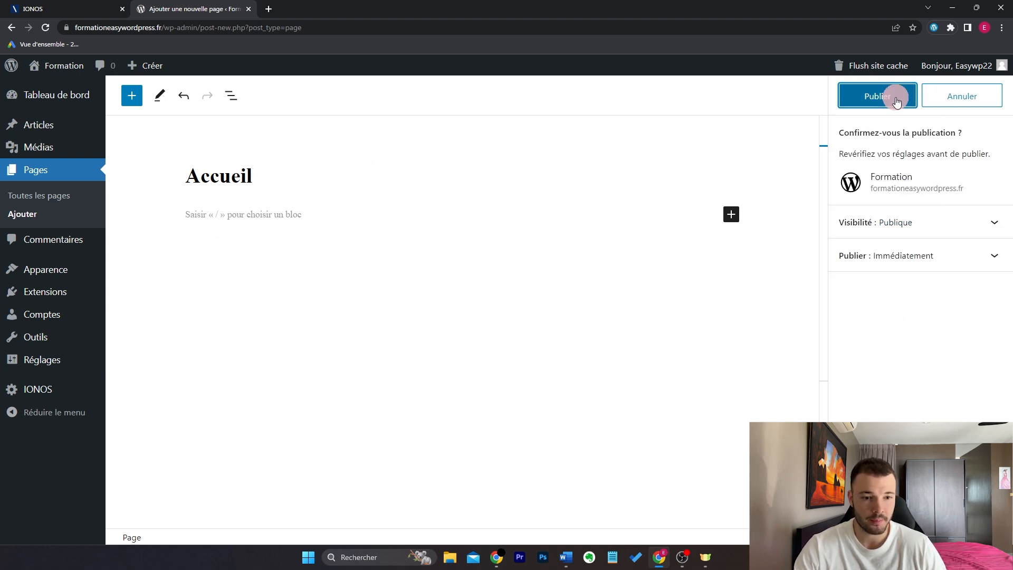
# Step: Create the 'A propos' page, then create and publish the Blog page
pyautogui.click(23, 213)
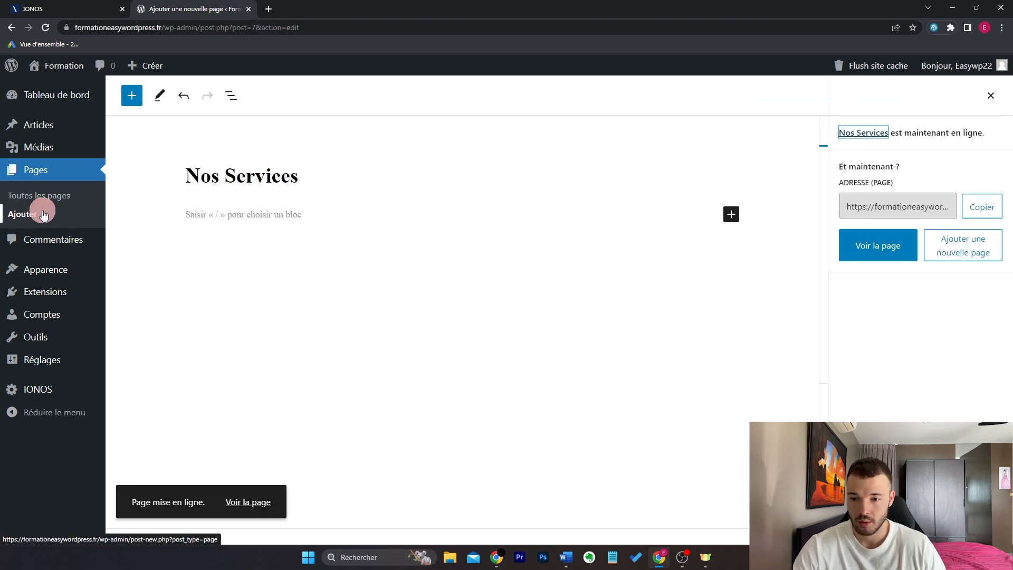
pyautogui.click(23, 212)
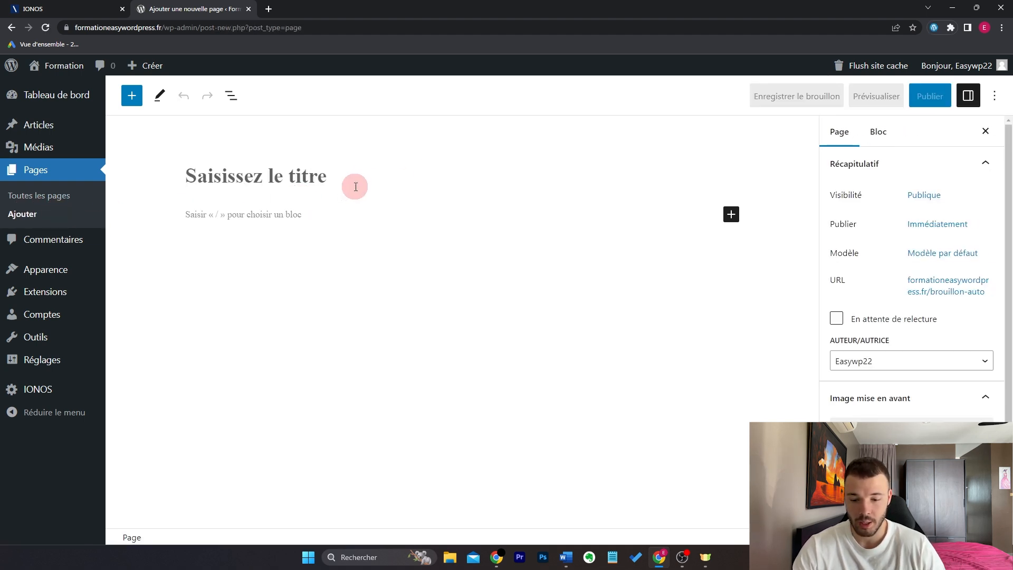
pyautogui.write('A propos')
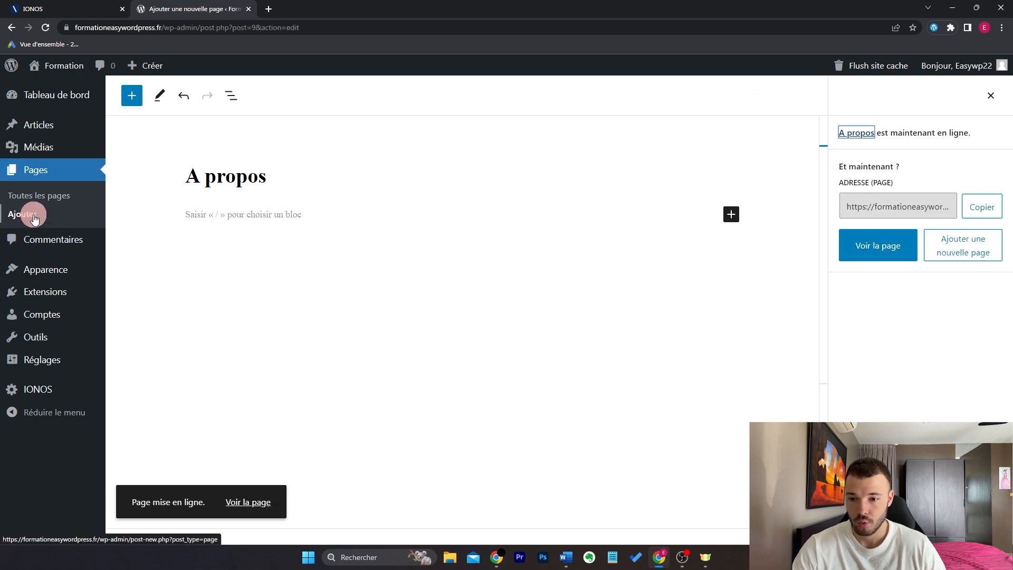
pyautogui.click(34, 217)
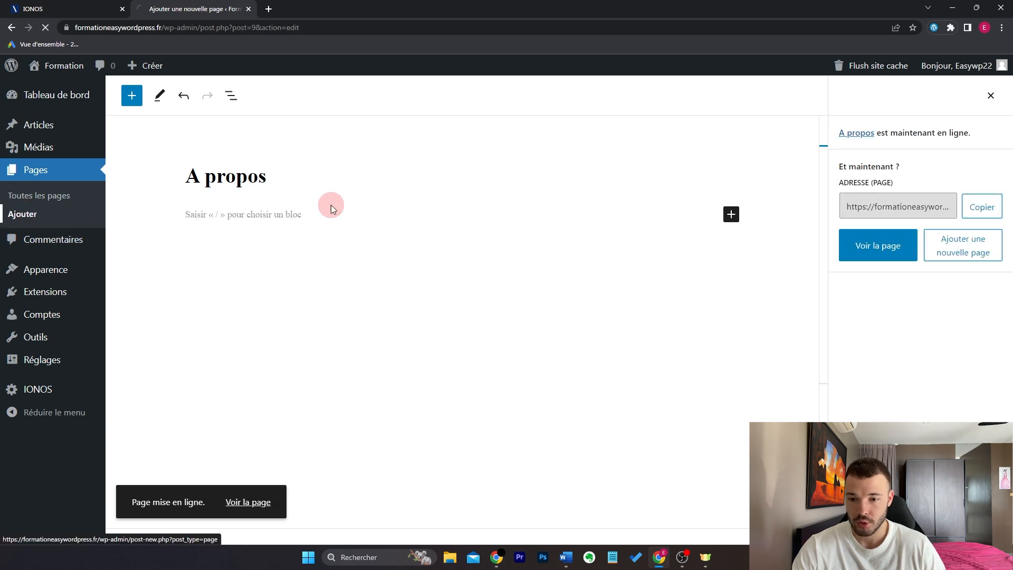
pyautogui.write('Blog')
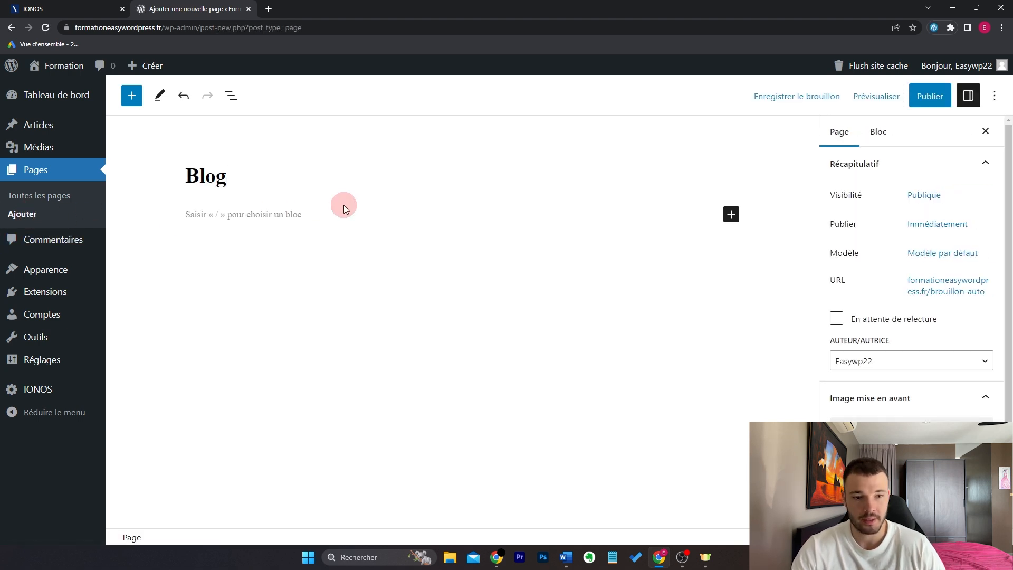
pyautogui.click(930, 96)
pyautogui.click(883, 99)
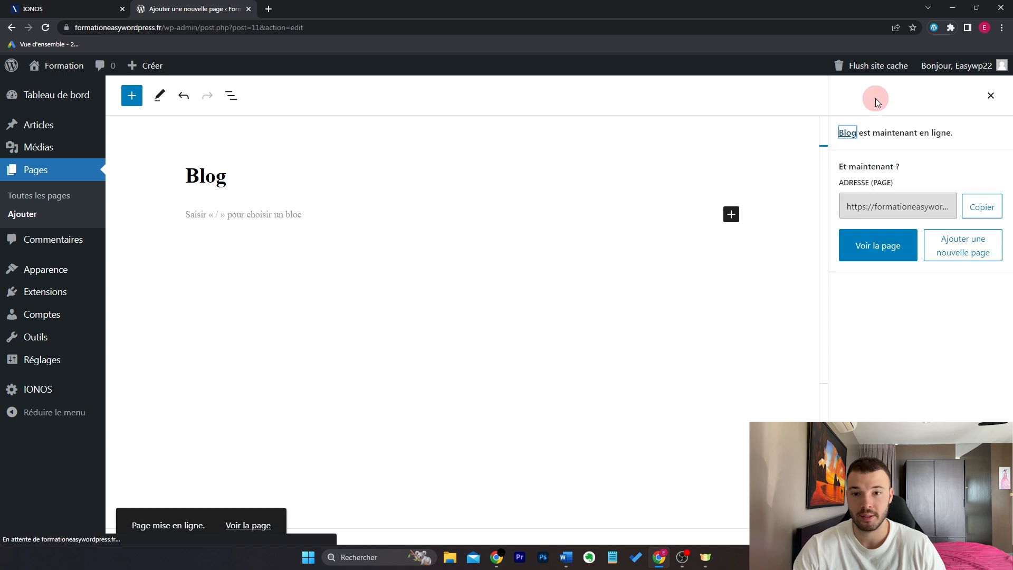
# Step: Publish a Contact page, start the Mentions Légales page, and return to all pages
pyautogui.click(48, 212)
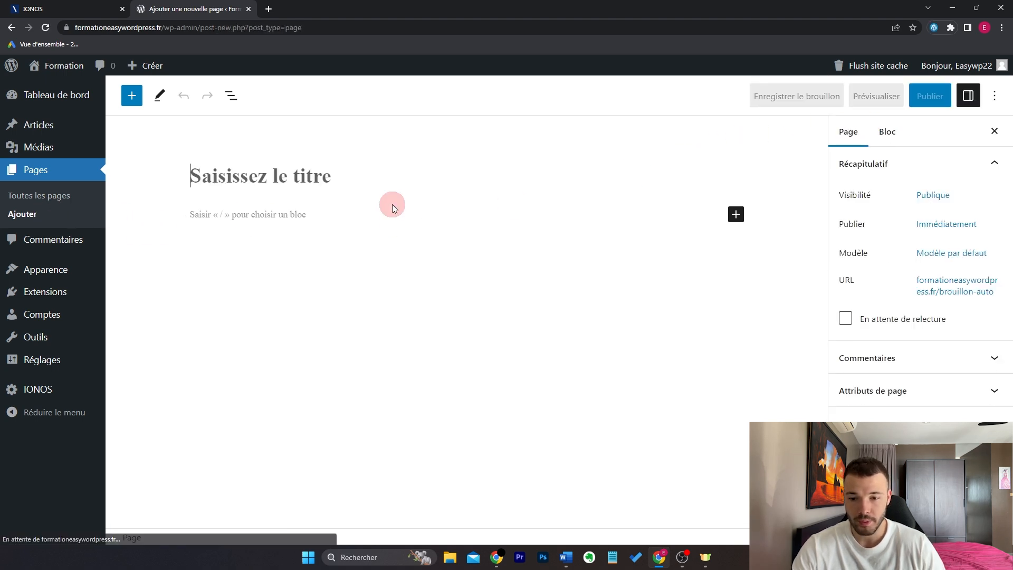
pyautogui.write('Contact')
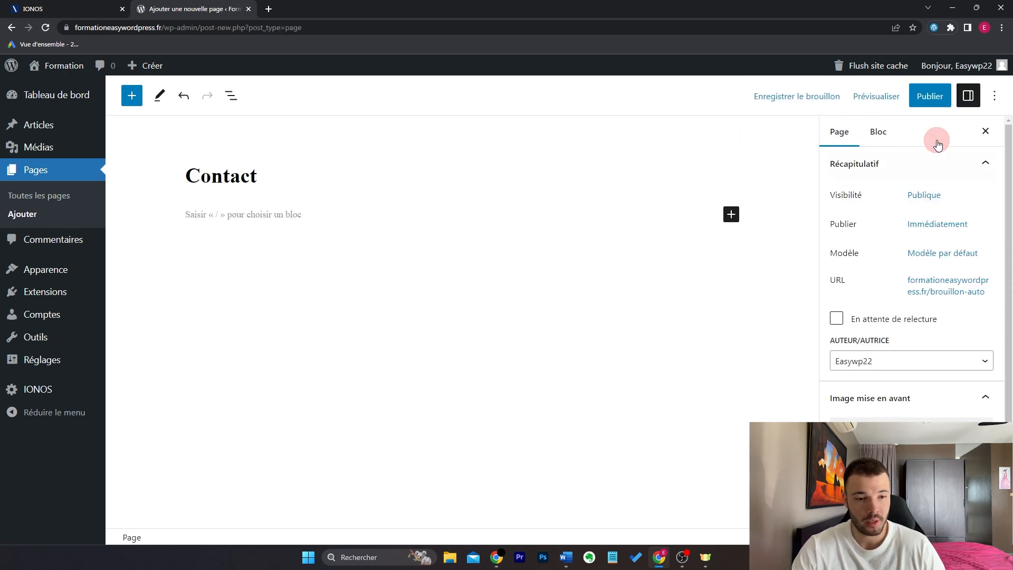
pyautogui.click(942, 98)
pyautogui.click(884, 99)
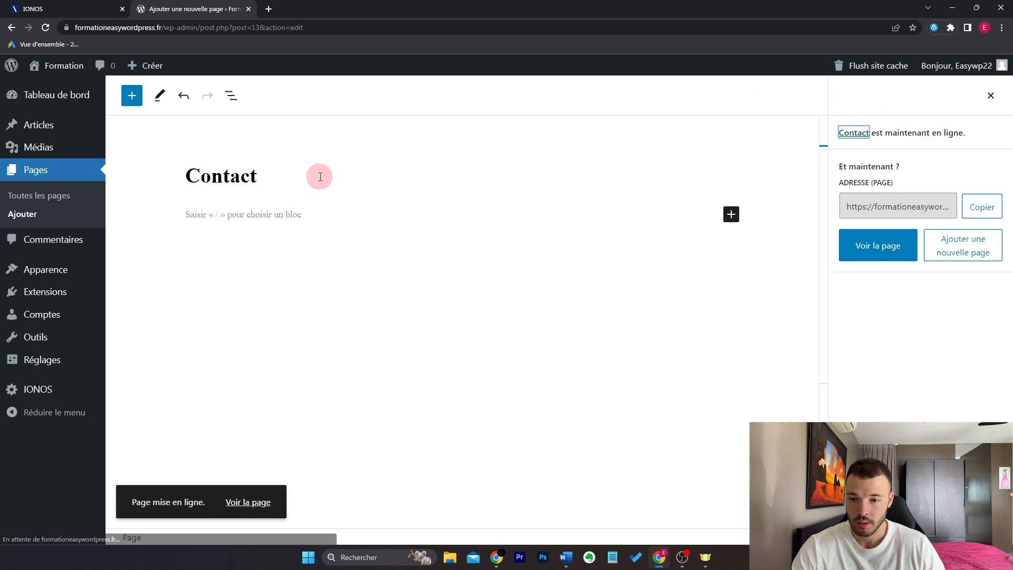
pyautogui.click(20, 214)
pyautogui.write('Mentions Légales')
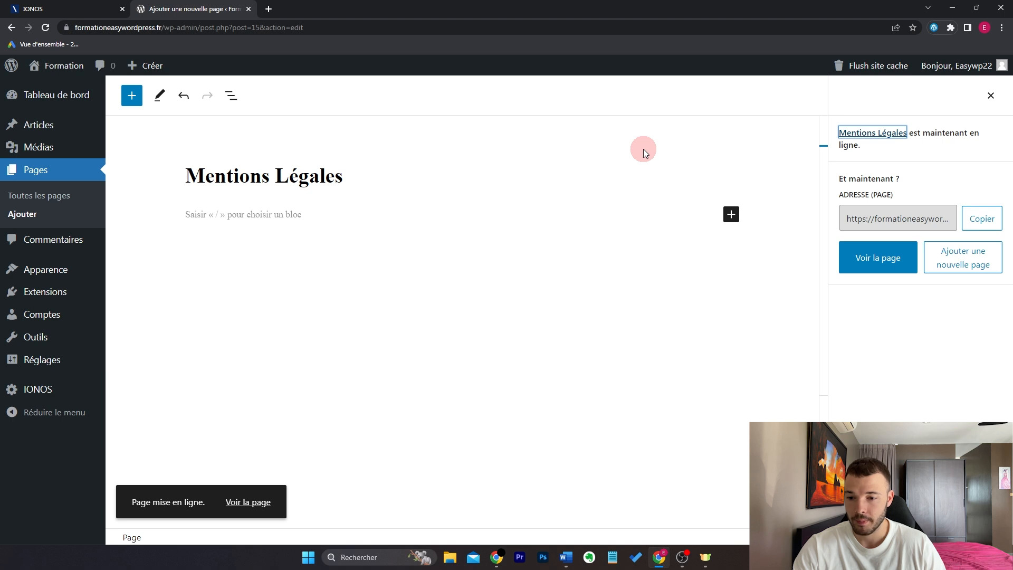
pyautogui.click(60, 196)
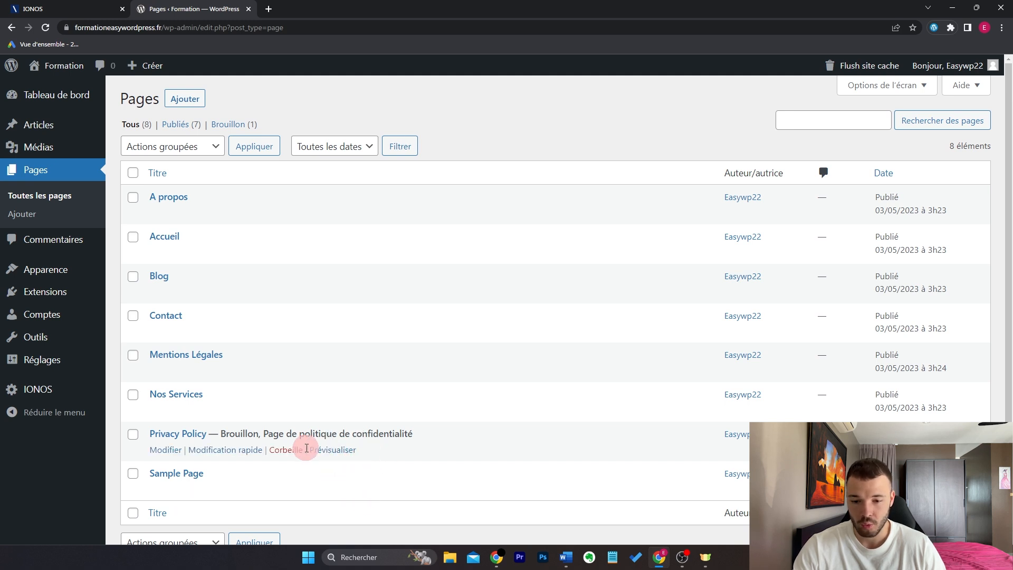
# Step: Trash the Privacy Policy and Sample Page pages
pyautogui.click(283, 451)
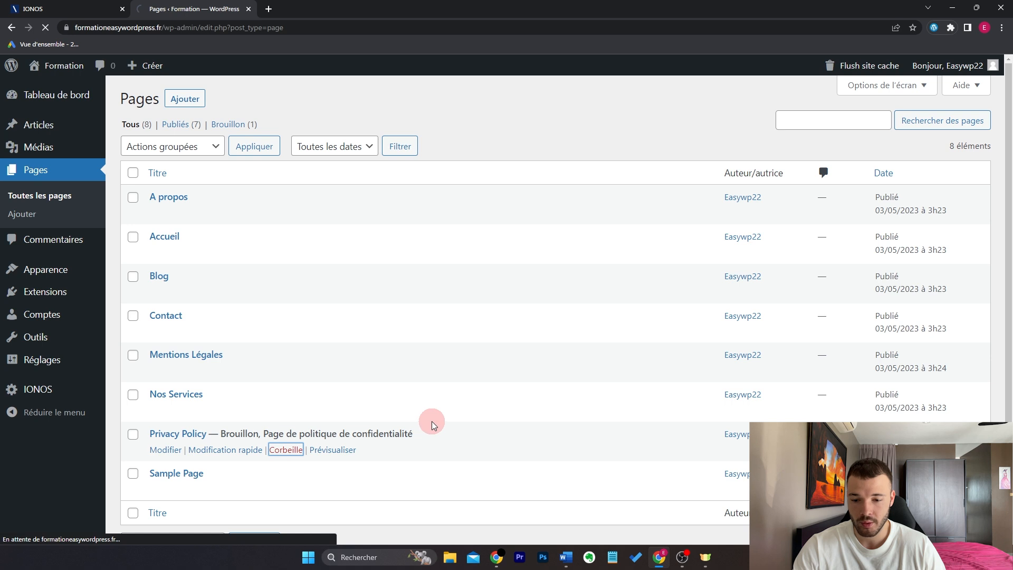
pyautogui.click(285, 489)
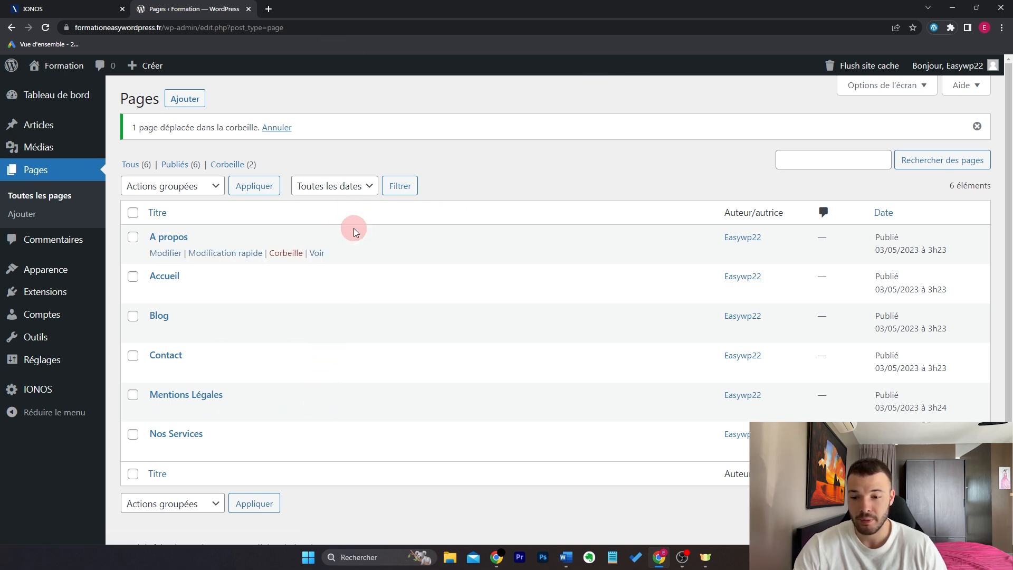
# Step: In Apparence > Menus, create 'Menu principal' and tick the Principal display location
pyautogui.moveTo(86, 263)
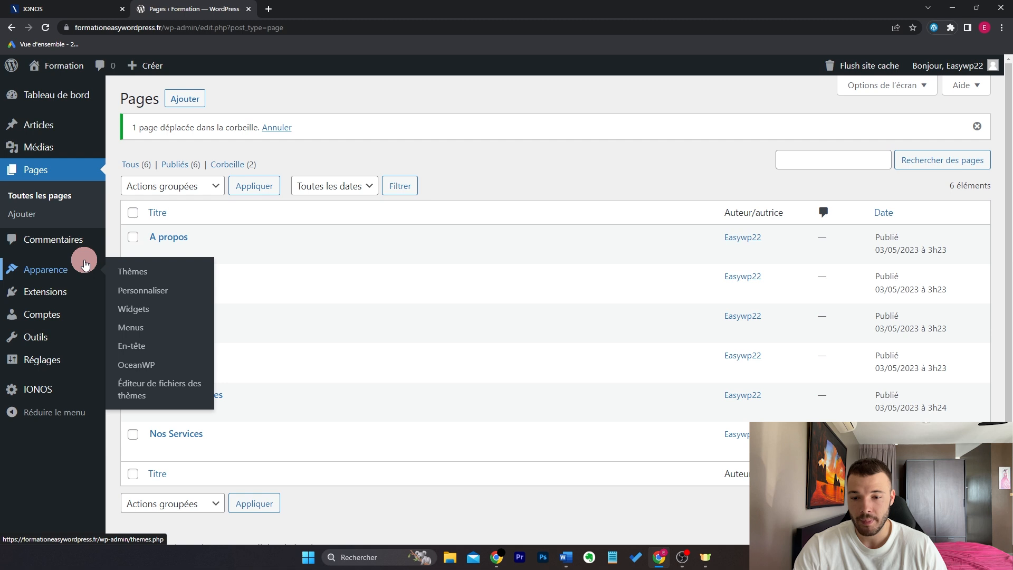
pyautogui.click(138, 326)
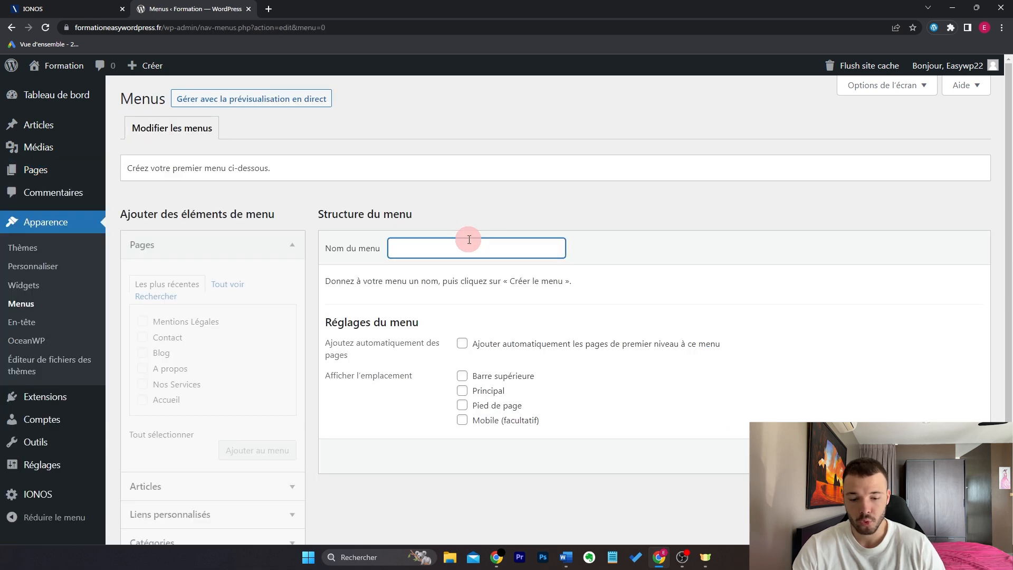
pyautogui.write('Menu principal')
pyautogui.click(490, 393)
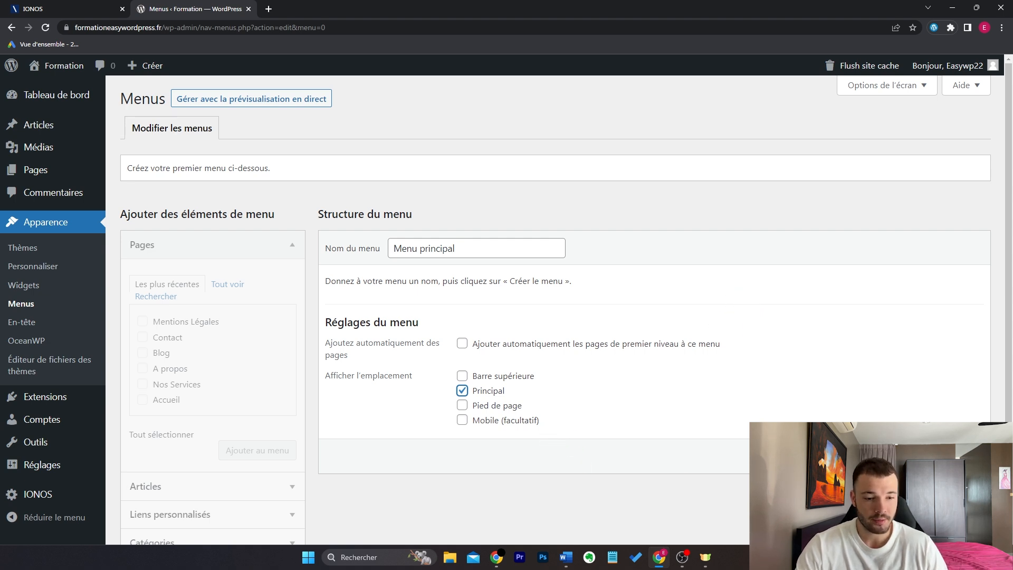
pyautogui.click(950, 456)
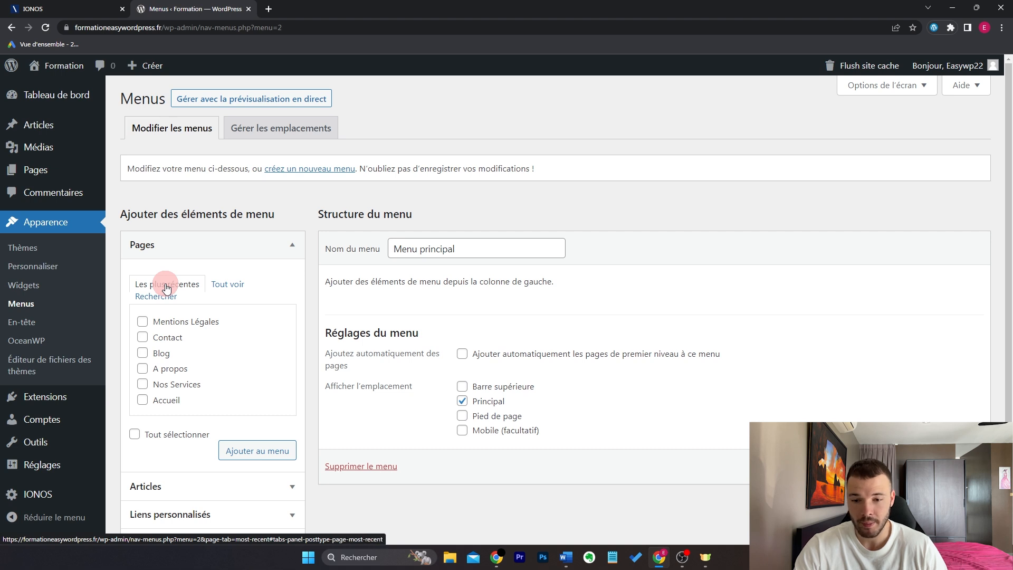
# Step: Add the A propos, Blog, Contact and Nos Services pages to Menu principal
pyautogui.click(231, 287)
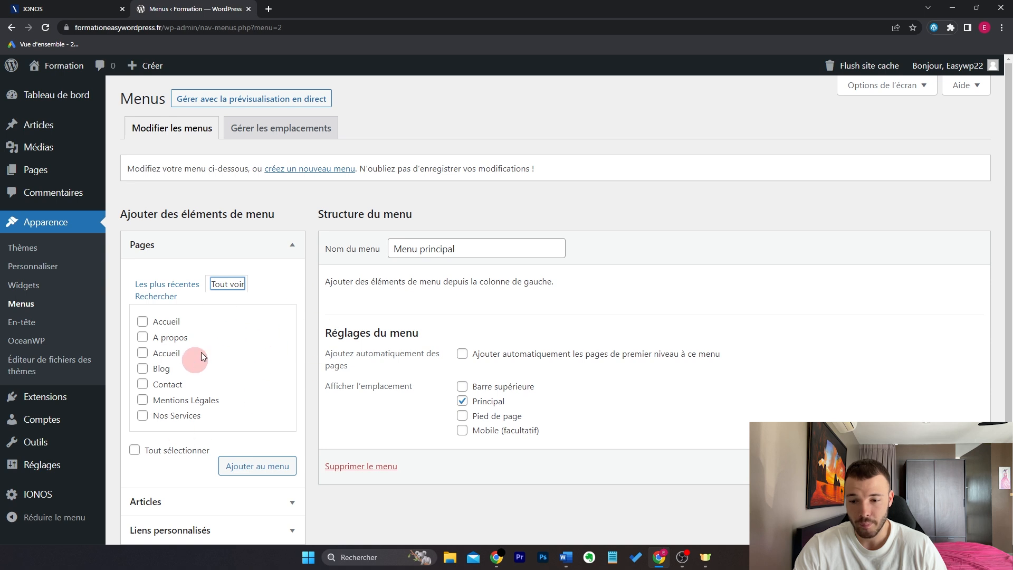
pyautogui.click(188, 342)
pyautogui.click(167, 374)
pyautogui.click(185, 385)
pyautogui.click(185, 415)
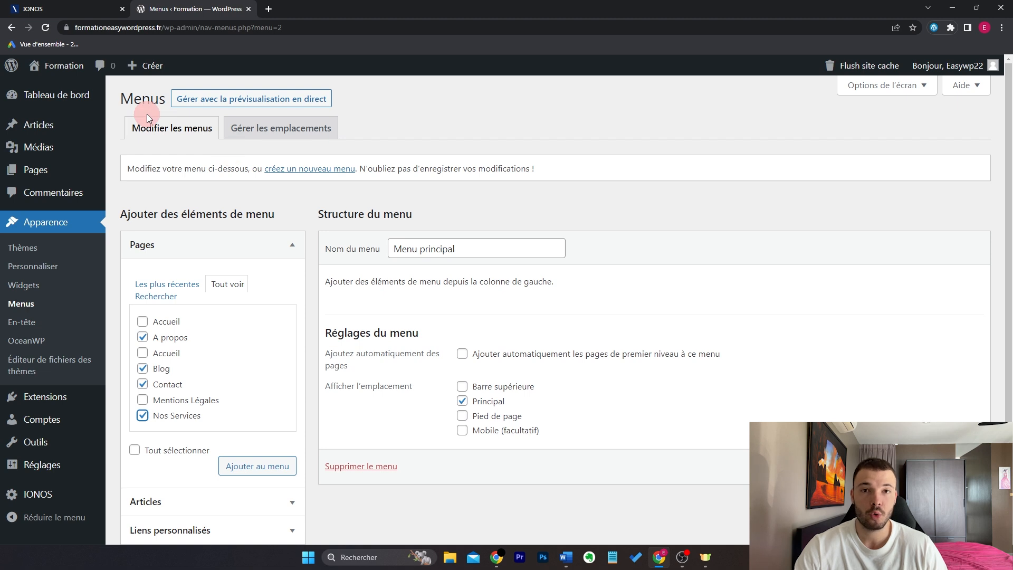
pyautogui.click(275, 466)
# Step: Drag Nos Services to the top of the menu
pyautogui.scroll(-1, 749, 302)
pyautogui.moveTo(482, 373); pyautogui.dragTo(475, 270)
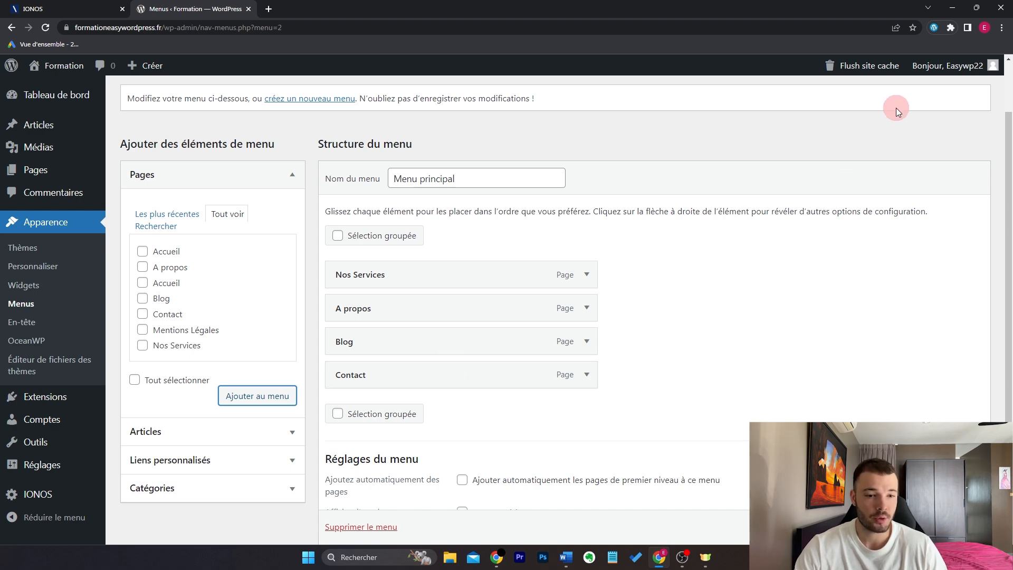
pyautogui.scroll(-3, 874, 226)
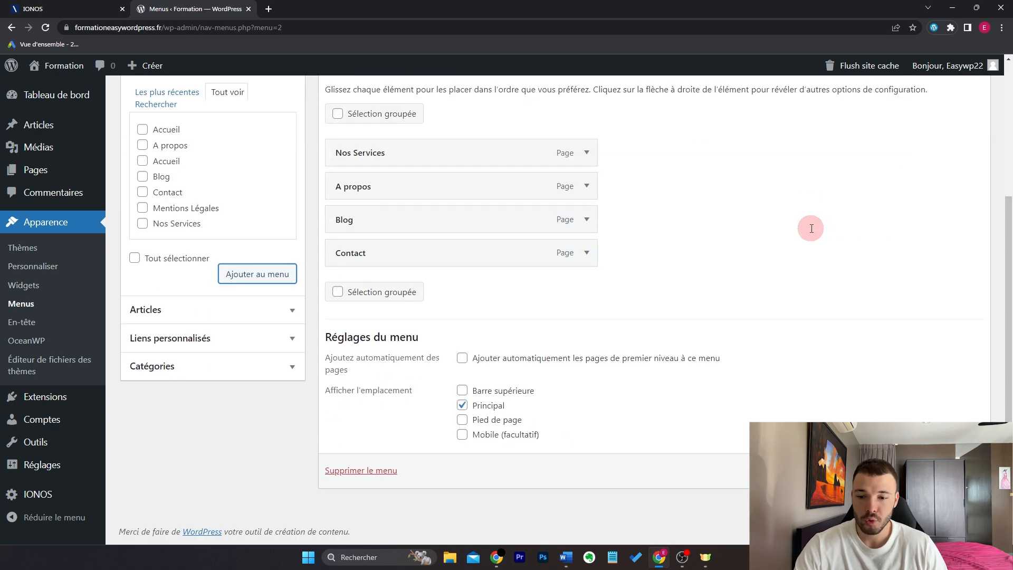
# Step: Add a custom link to facebook.com with link text 'Facebook' to the menu
pyautogui.click(289, 343)
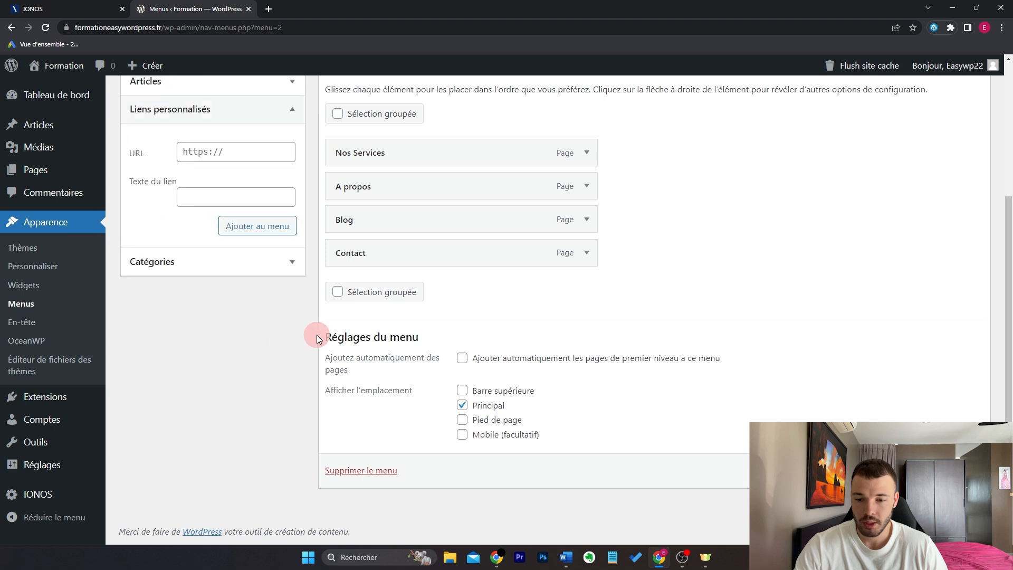
pyautogui.scroll(2, 850, 214)
pyautogui.click(275, 217)
pyautogui.click(249, 269)
pyautogui.click(262, 221)
pyautogui.write('facebook.com')
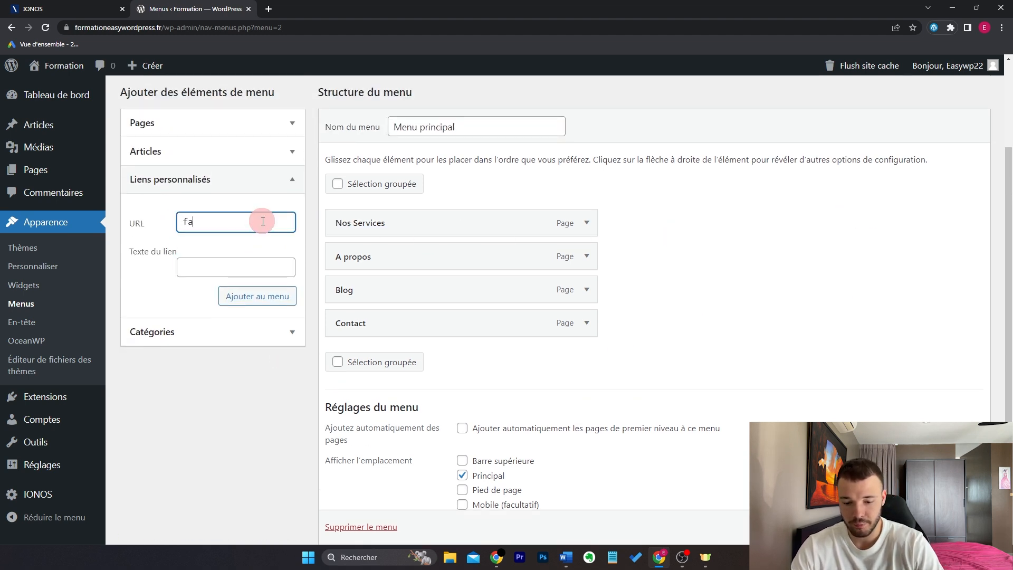
pyautogui.press('Tab')
pyautogui.write('Facebook')
pyautogui.click(270, 297)
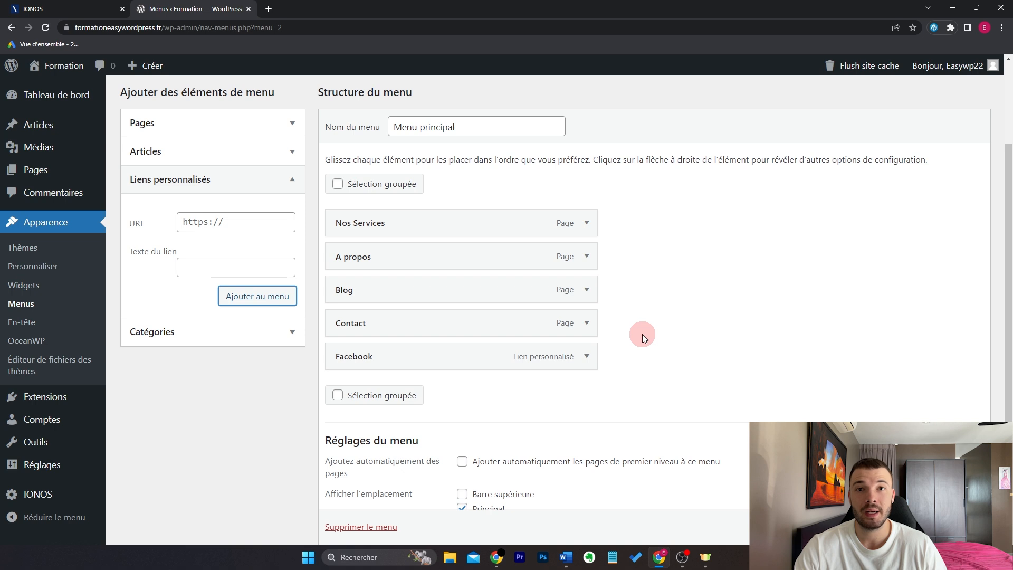
# Step: Expand the new Facebook item to check its settings, then collapse it
pyautogui.click(598, 357)
pyautogui.scroll(-1, 648, 336)
pyautogui.scroll(-2, 648, 337)
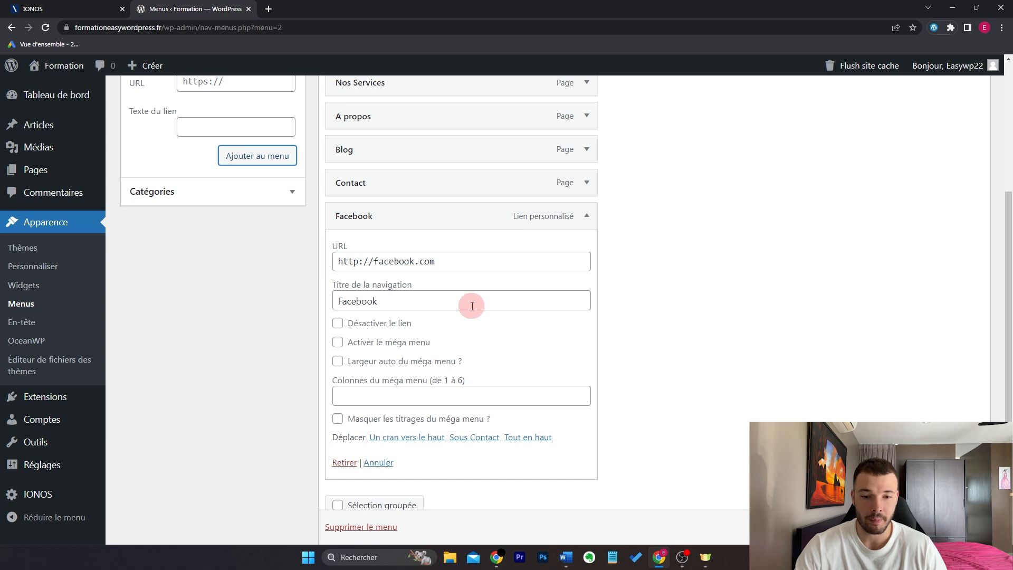
pyautogui.click(586, 220)
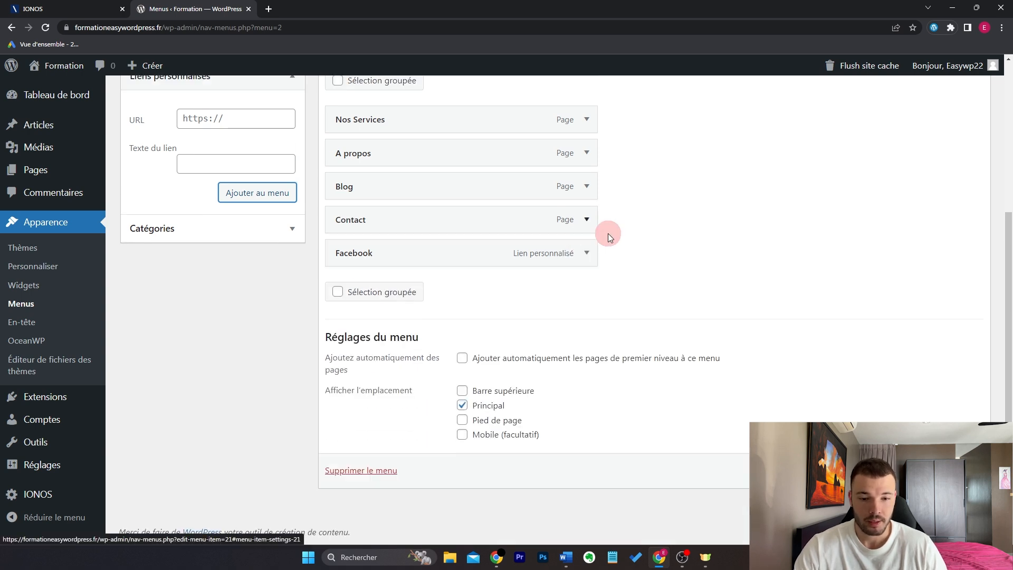
pyautogui.scroll(4, 634, 259)
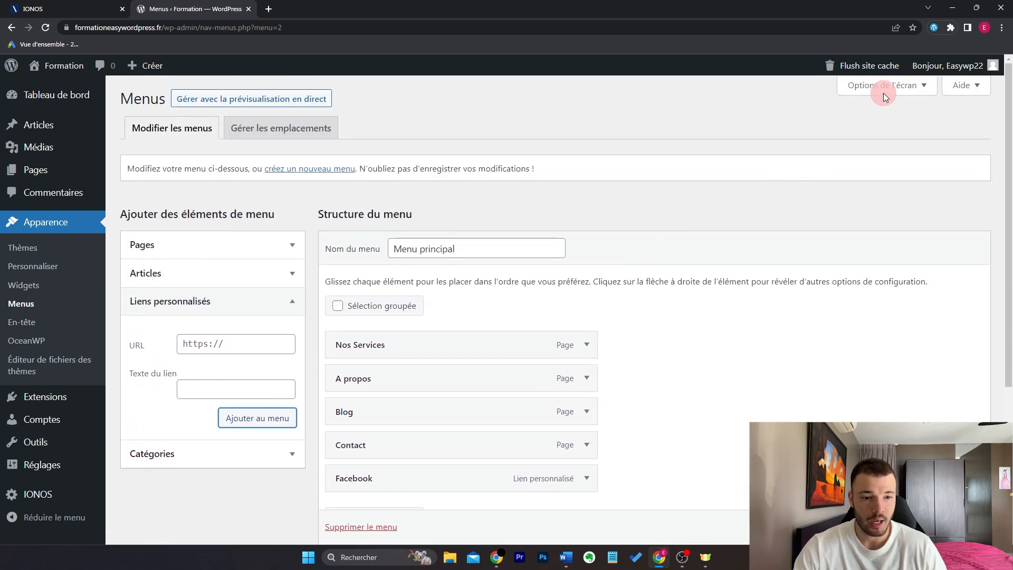
# Step: Enable the 'Cible du lien' property in Options de l'écran
pyautogui.click(892, 87)
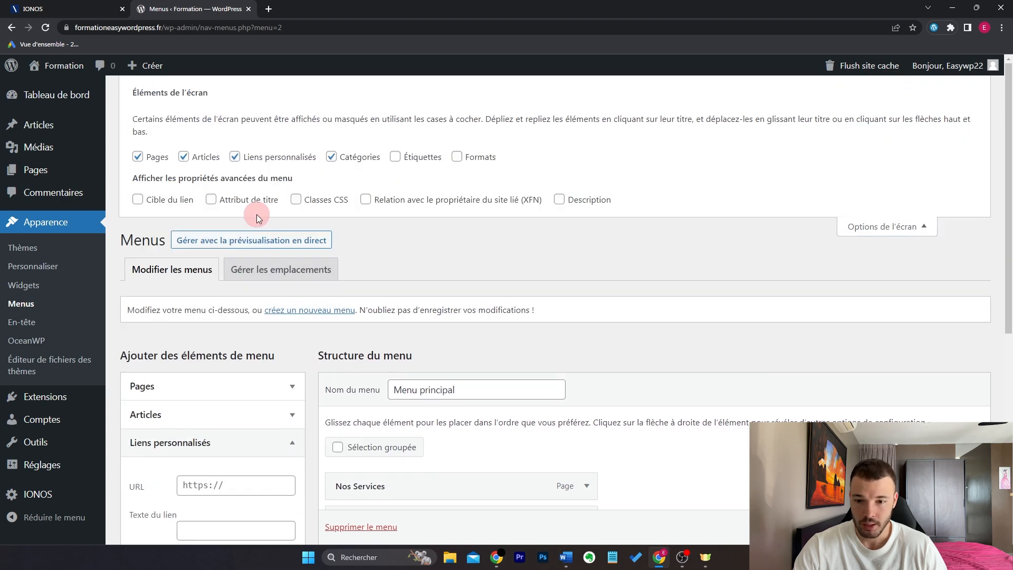
pyautogui.click(174, 197)
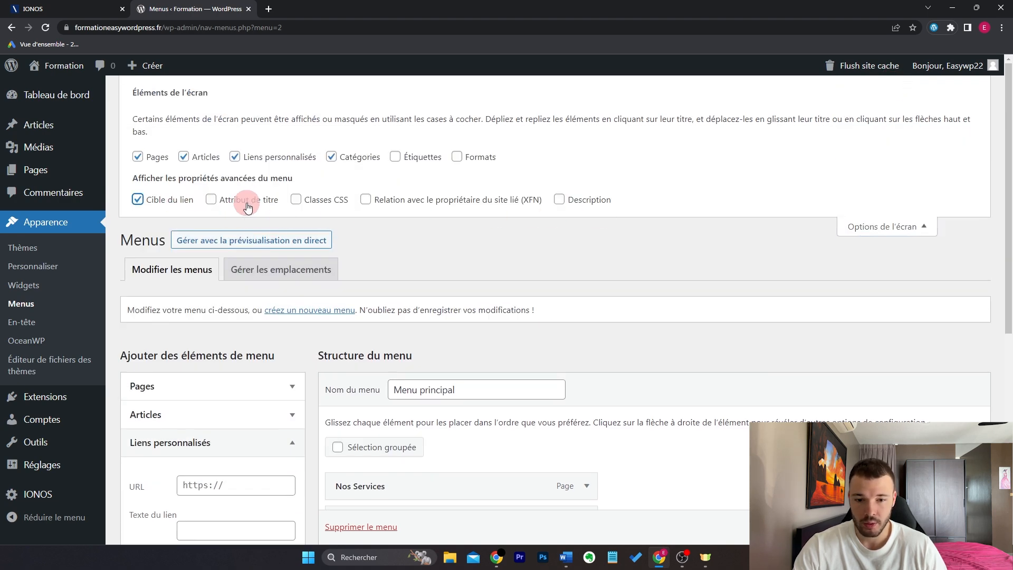
pyautogui.click(873, 227)
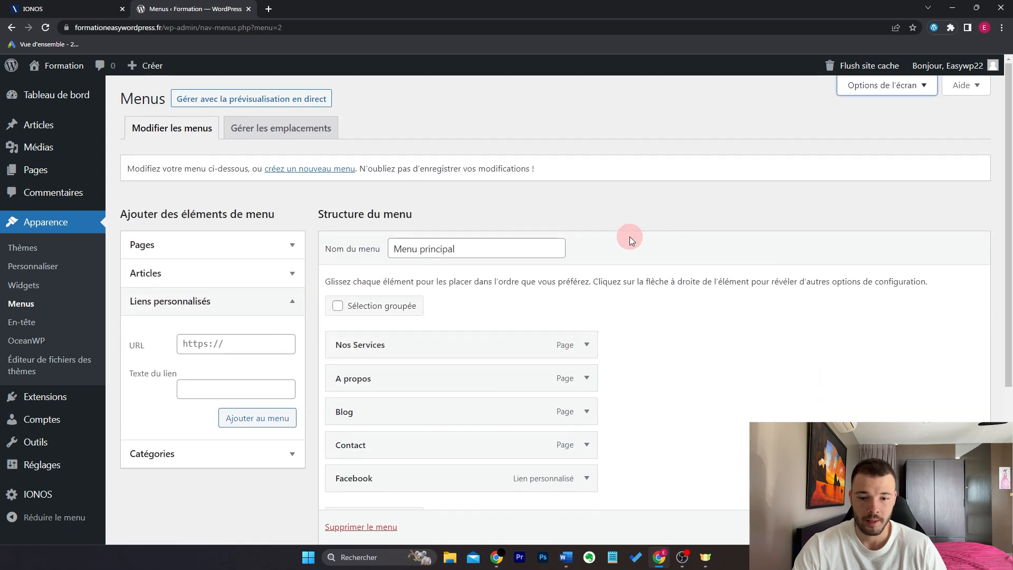
# Step: Tick 'Ouvrir le lien dans un nouvel onglet' on the Facebook menu item
pyautogui.scroll(-3, 623, 235)
pyautogui.click(587, 338)
pyautogui.scroll(-3, 638, 325)
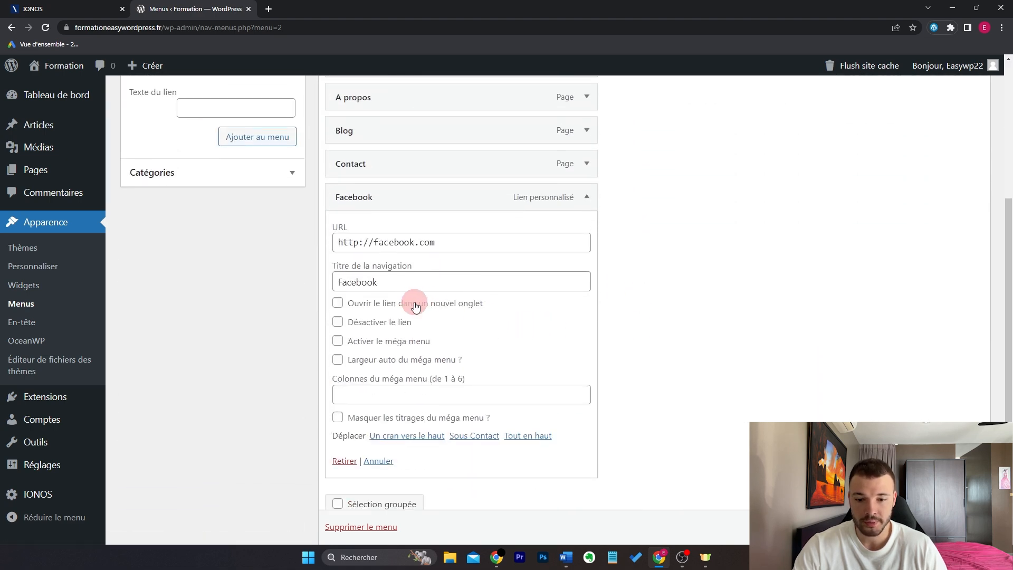
pyautogui.click(416, 306)
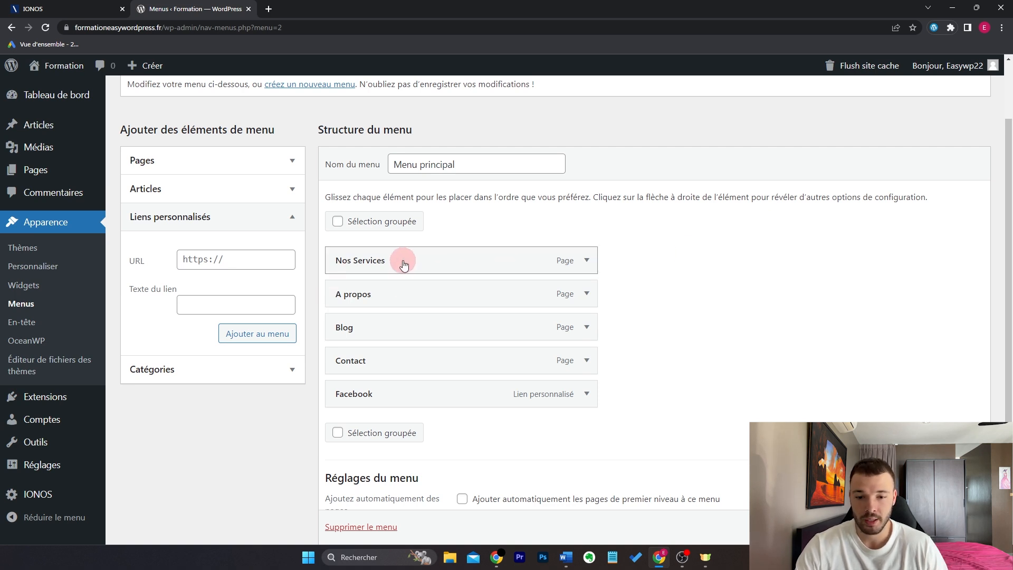
# Step: Add custom links 'Service 1' and 'Service 2', both with URL '#', to the menu
pyautogui.click(280, 255)
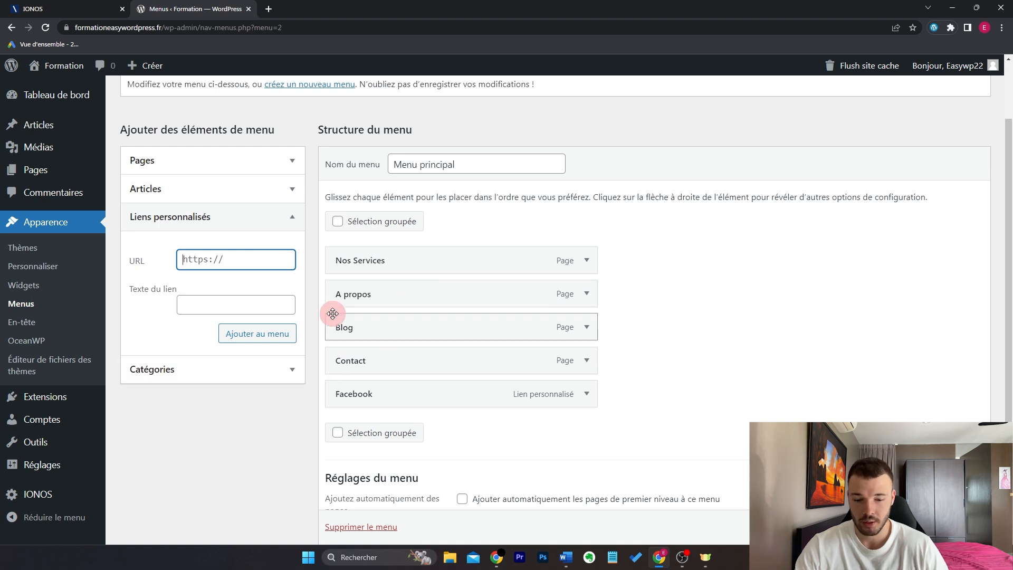
pyautogui.hotkey('ctrl', 'a')
pyautogui.write('#')
pyautogui.press('Tab')
pyautogui.write('Service')
pyautogui.write(' 1')
pyautogui.press('Return')
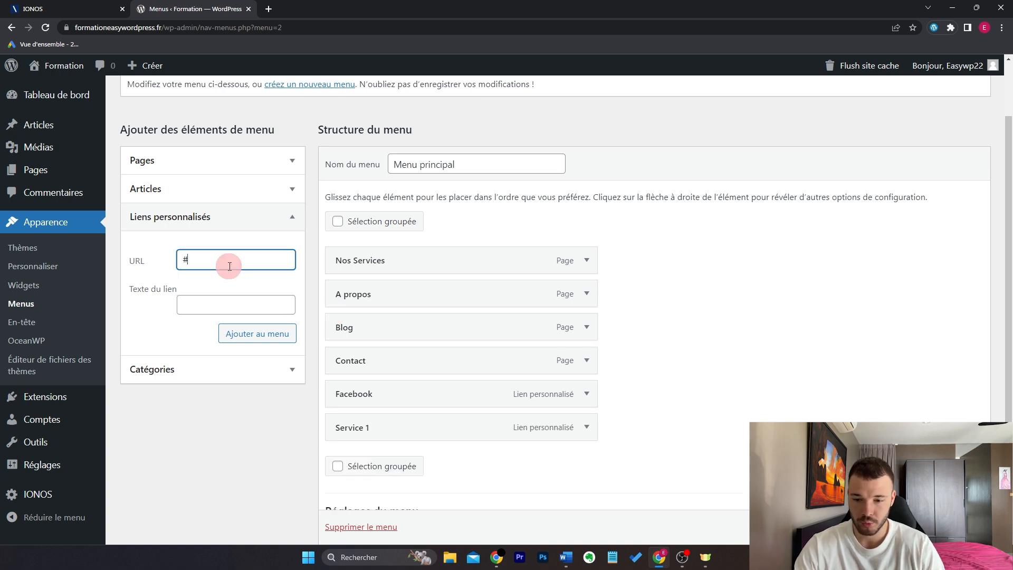
pyautogui.write('Service 2')
pyautogui.press('Return')
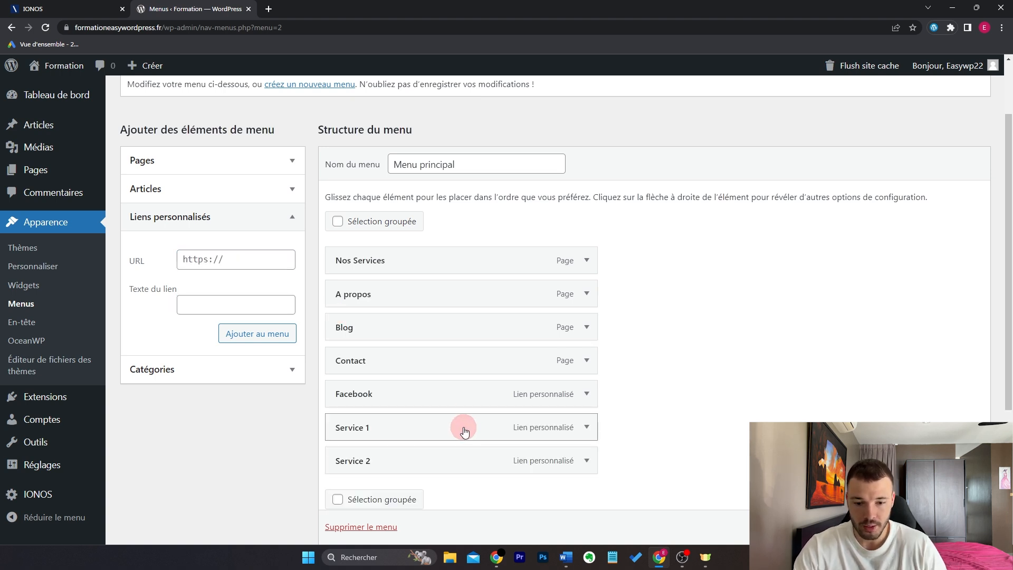
# Step: Nest Service 1 and then Service 2 under Nos Services, and save Menu principal
pyautogui.moveTo(464, 429); pyautogui.dragTo(461, 294)
pyautogui.moveTo(378, 294); pyautogui.dragTo(396, 298)
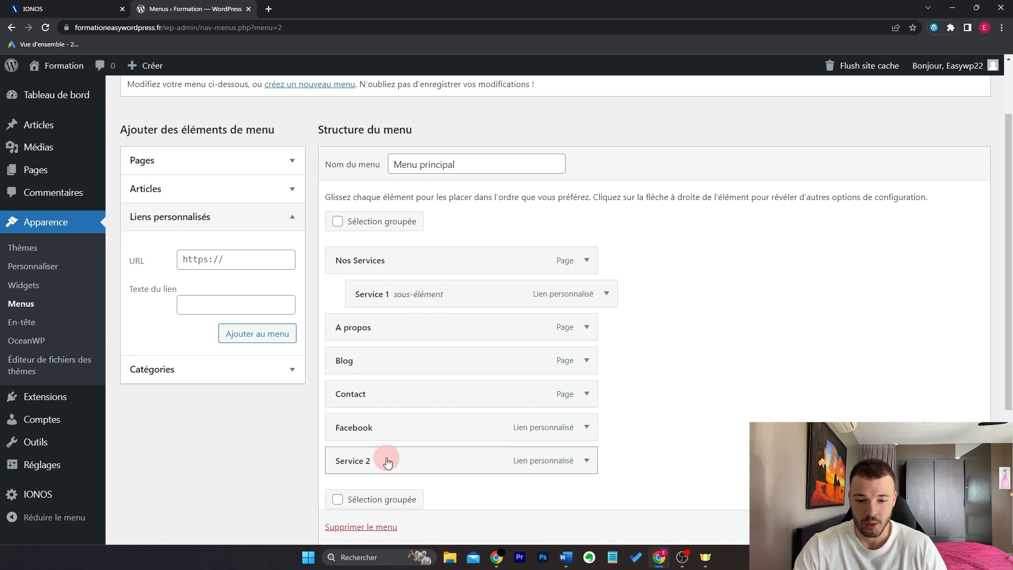
pyautogui.moveTo(387, 462); pyautogui.dragTo(412, 329)
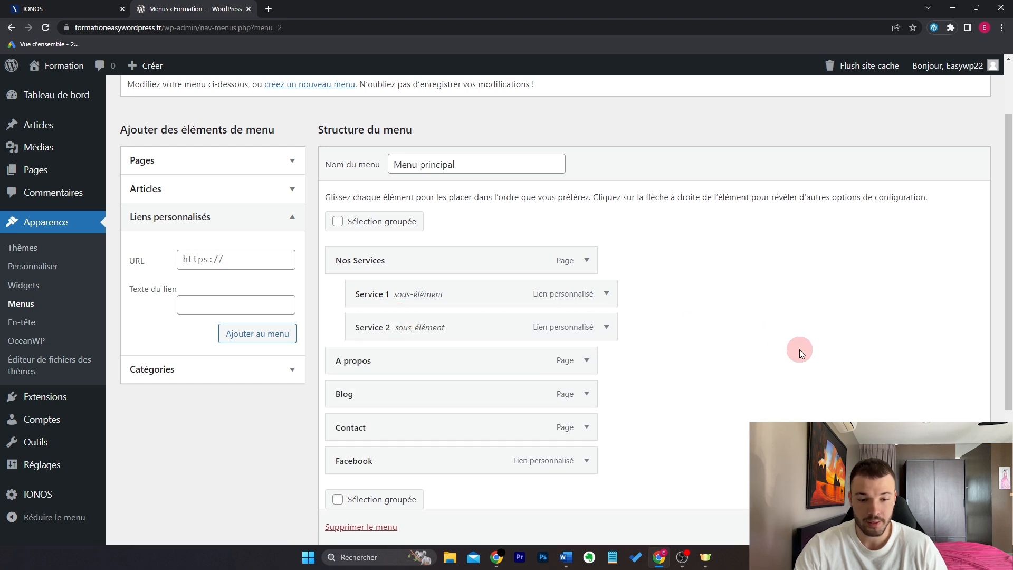
pyautogui.scroll(-1, 941, 526)
pyautogui.click(941, 526)
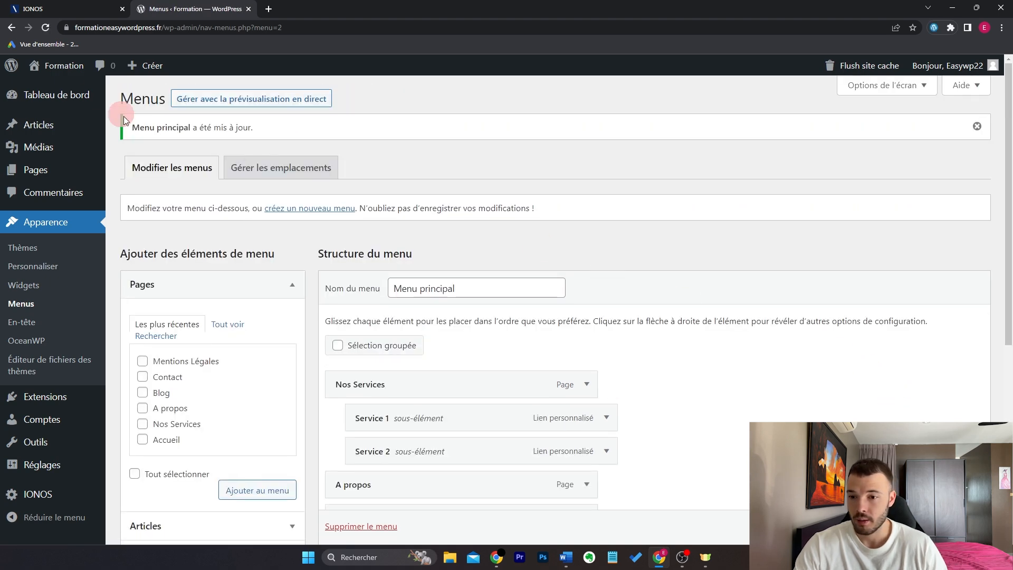
# Step: Open the live Formation site in a new tab and visit the A propos page
pyautogui.moveTo(73, 70)
pyautogui.middleClick(74, 89)
pyautogui.click(291, 5)
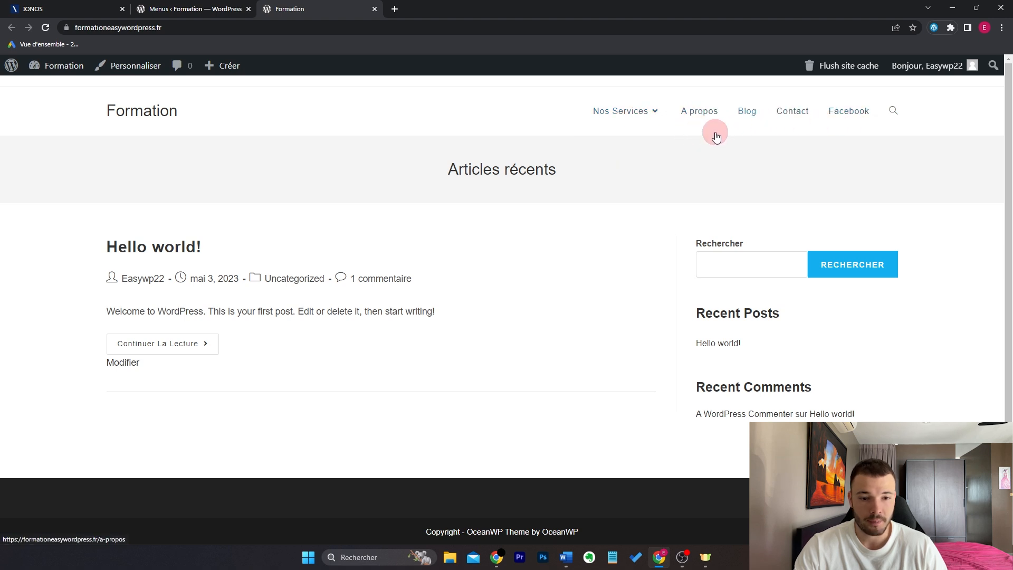
pyautogui.click(705, 120)
pyautogui.moveTo(107, 170); pyautogui.dragTo(182, 172)
pyautogui.click(217, 172)
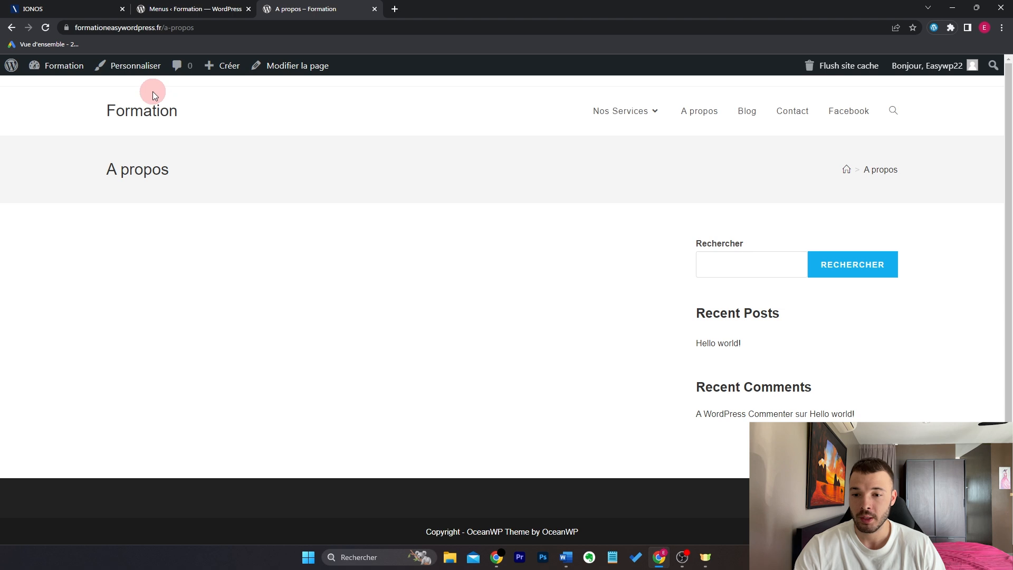
# Step: Return to the home page and check the Articles récents heading
pyautogui.click(153, 113)
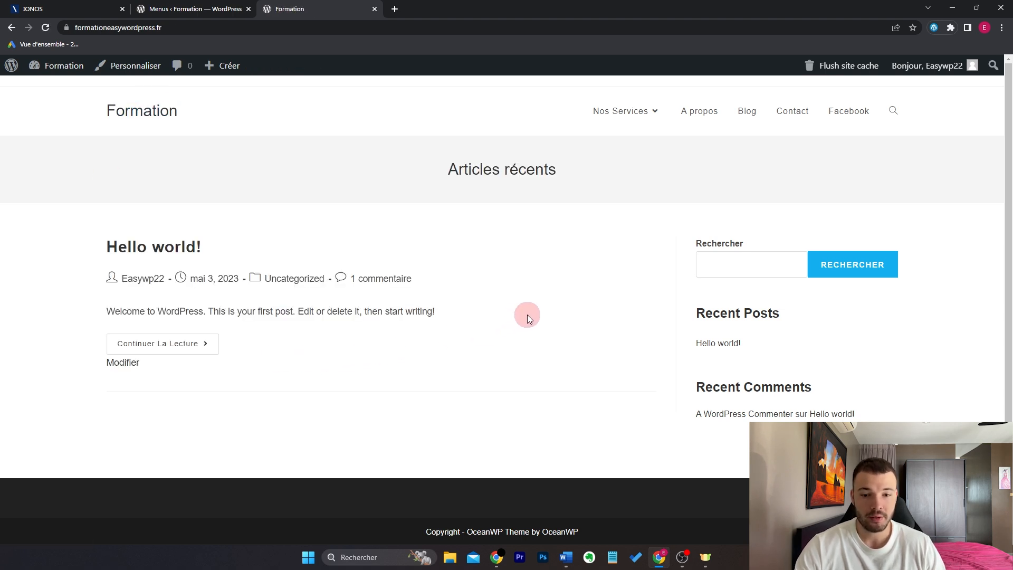
pyautogui.moveTo(404, 182); pyautogui.dragTo(583, 210)
pyautogui.click(419, 238)
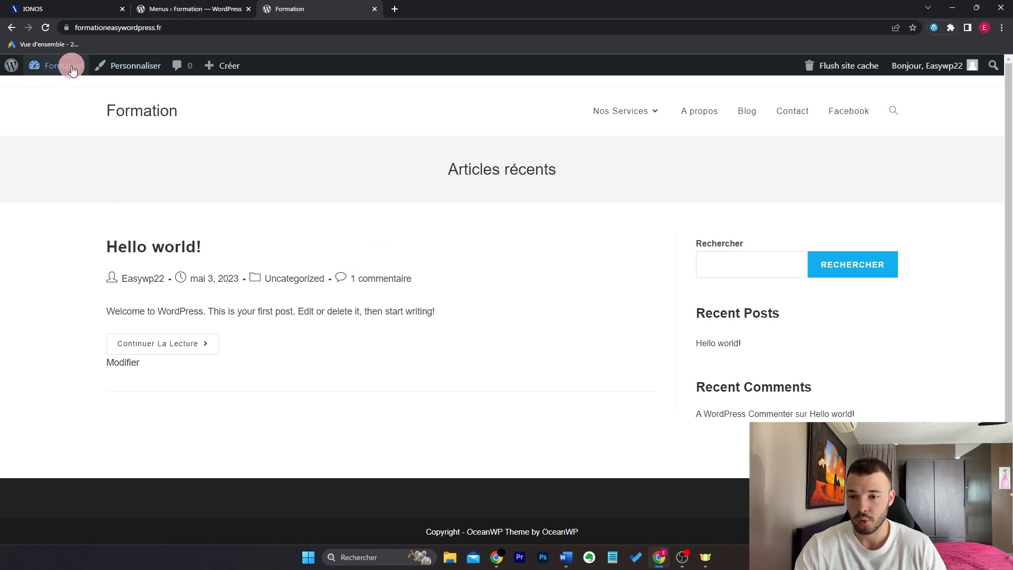
# Step: In Réglages > Lecture, set the front page to the static page Accueil
pyautogui.click(66, 93)
pyautogui.moveTo(67, 362)
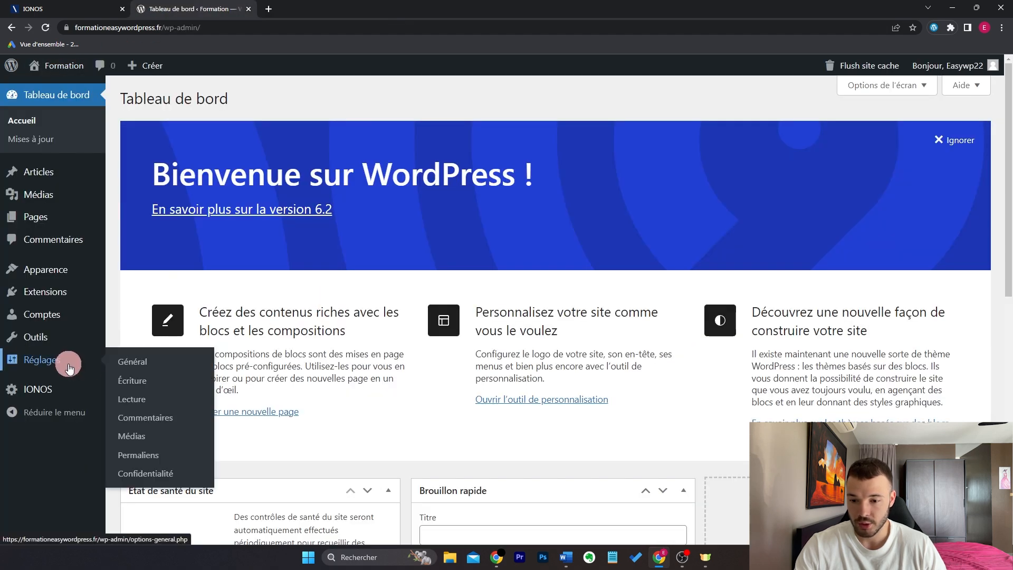
pyautogui.click(130, 398)
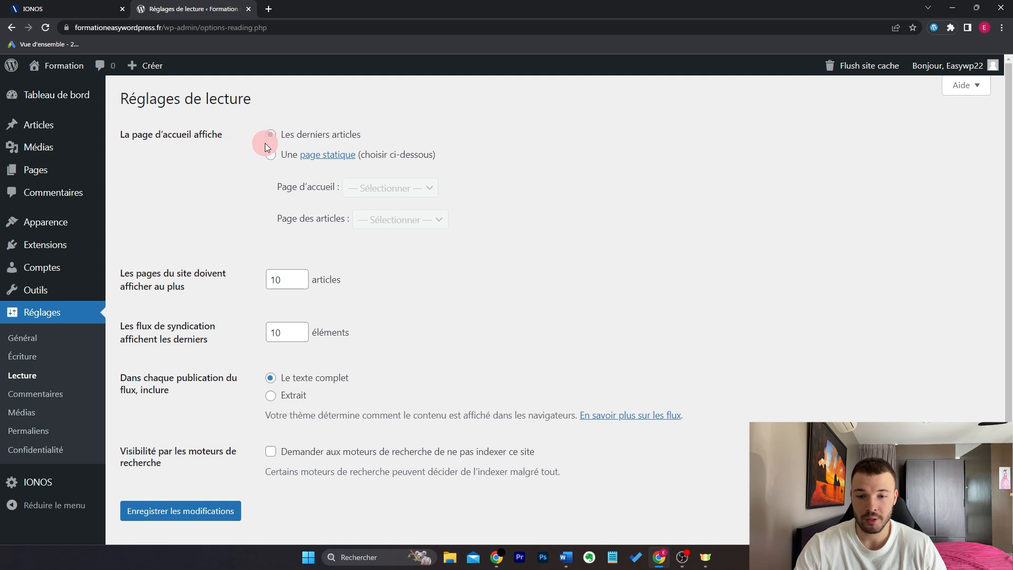
pyautogui.click(270, 157)
pyautogui.click(403, 189)
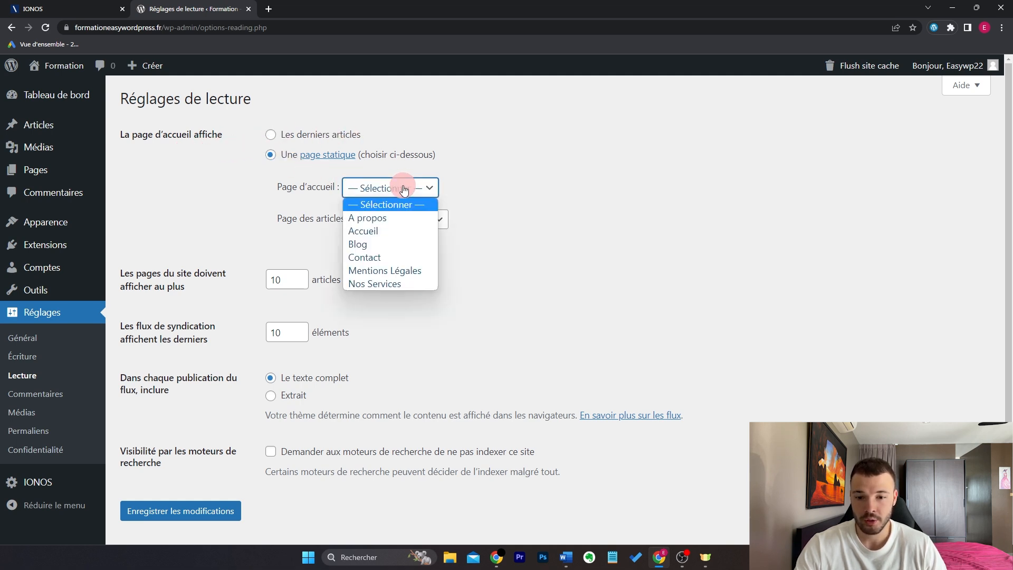
pyautogui.click(410, 233)
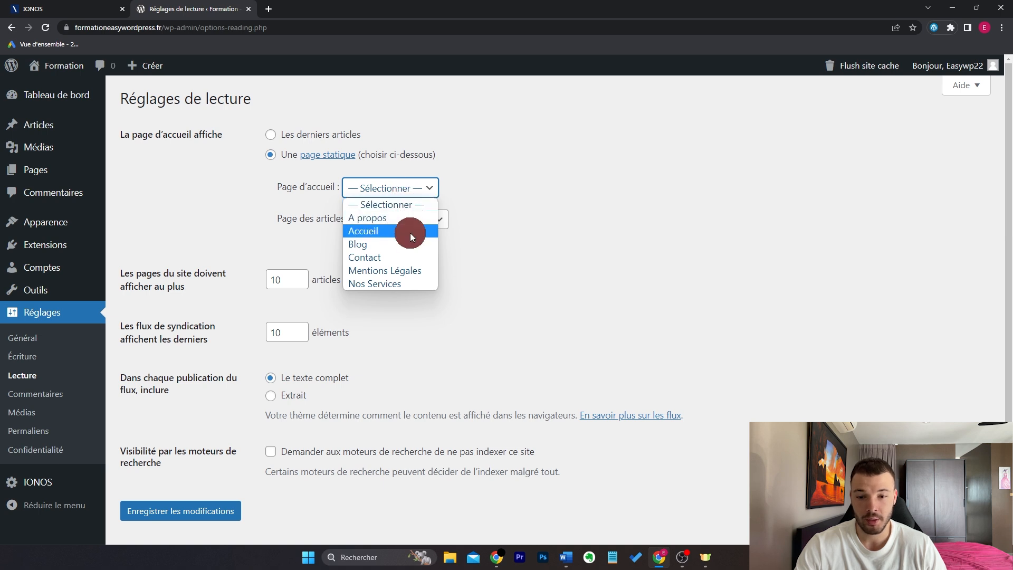
# Step: Choose Blog as the posts page and save the reading settings
pyautogui.click(439, 222)
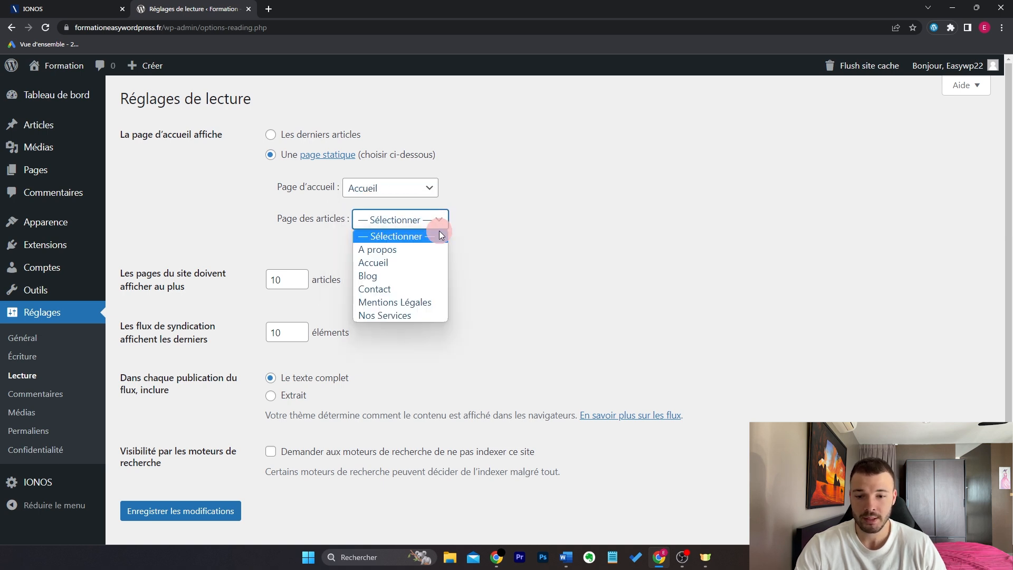
pyautogui.click(422, 278)
pyautogui.click(419, 277)
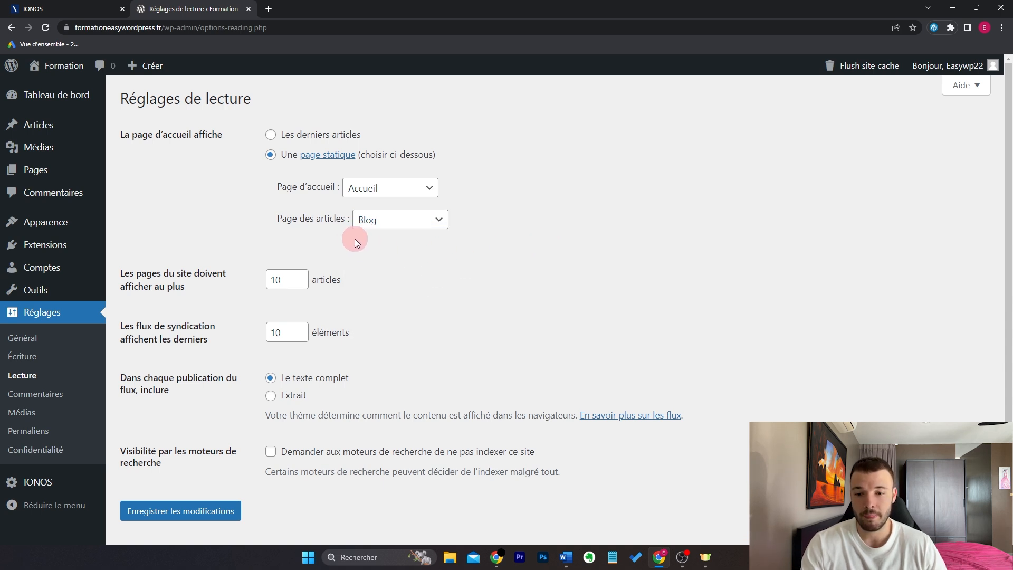
pyautogui.click(369, 220)
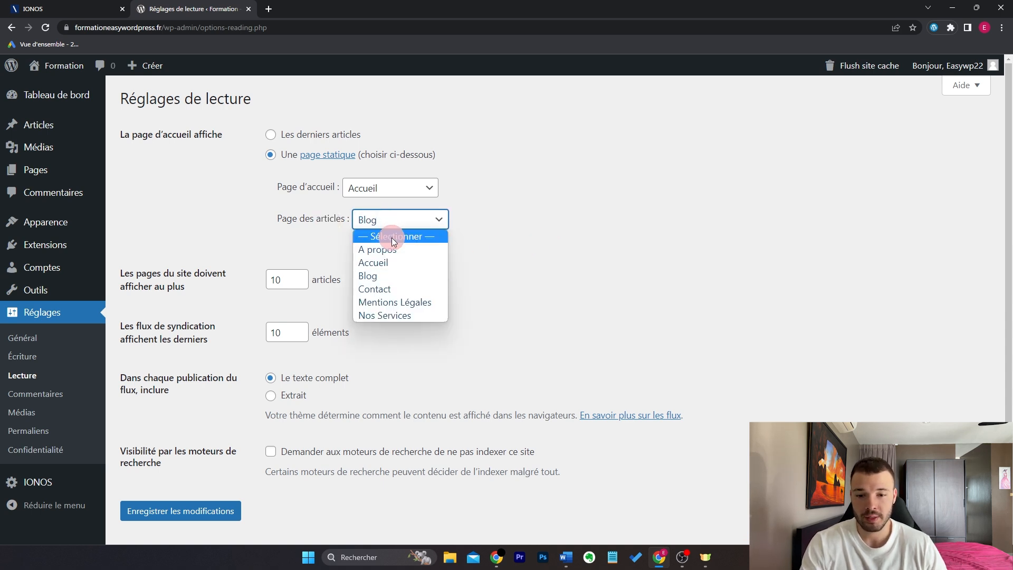
pyautogui.click(392, 238)
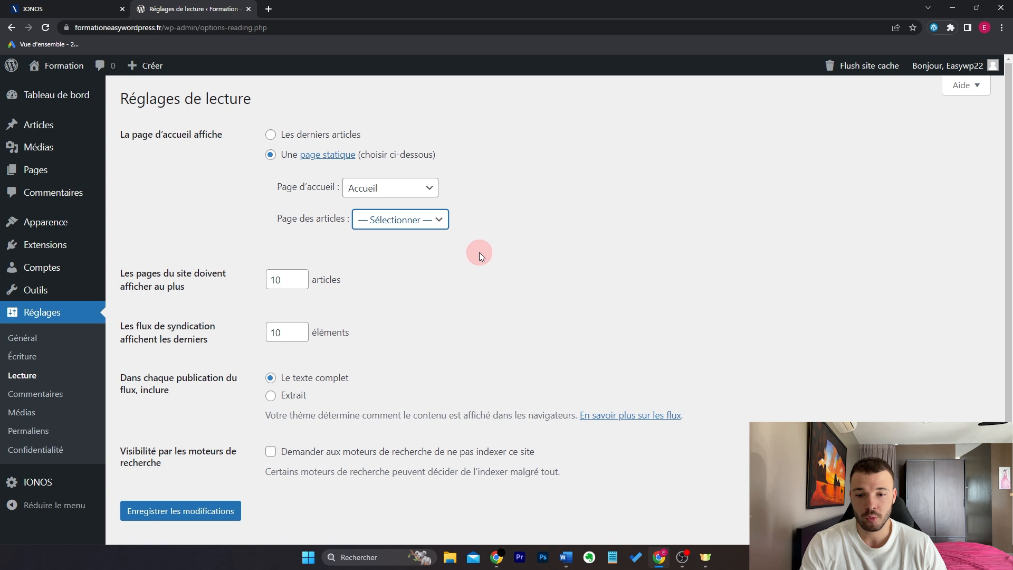
pyautogui.click(419, 218)
pyautogui.click(391, 274)
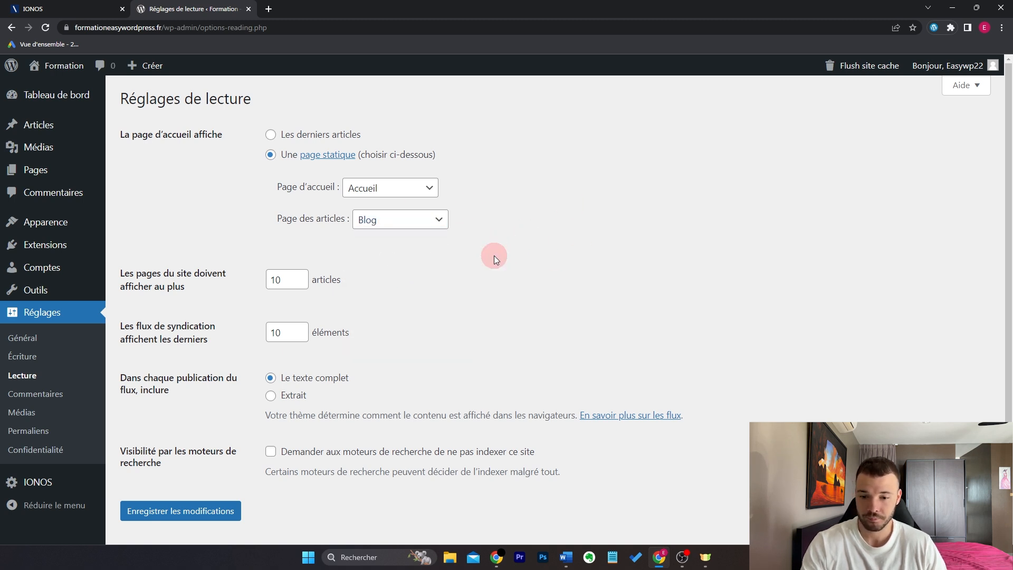
pyautogui.click(216, 508)
pyautogui.click(40, 84)
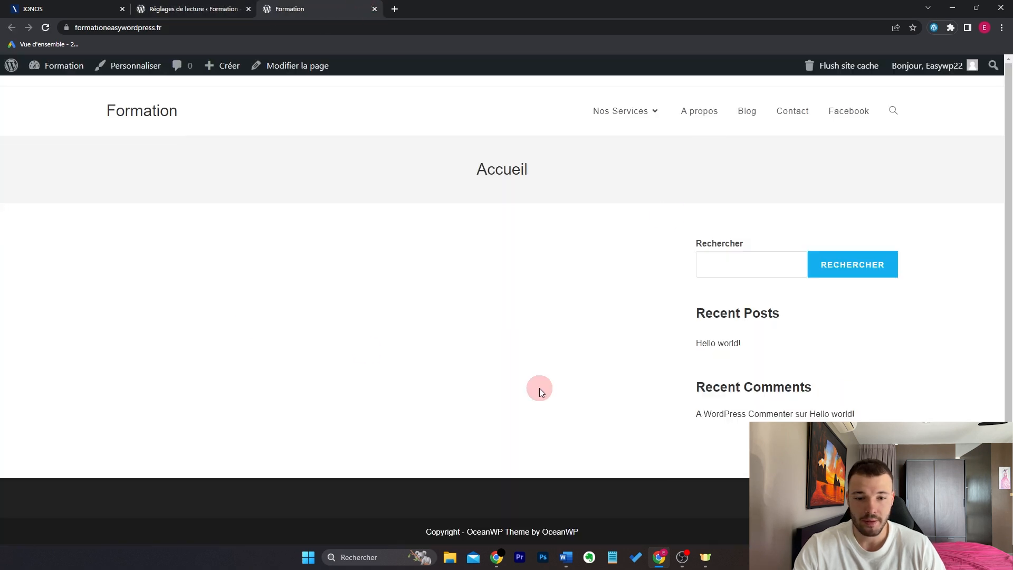
# Step: Check the Accueil title on the live homepage, then launch Personnaliser
pyautogui.moveTo(471, 169); pyautogui.dragTo(553, 173)
pyautogui.click(555, 224)
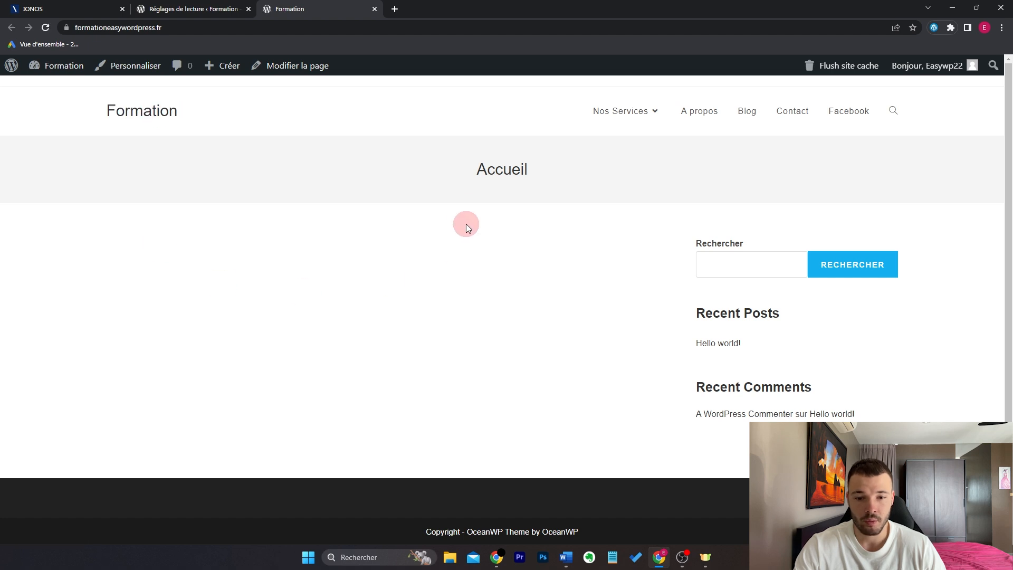
pyautogui.moveTo(467, 170); pyautogui.dragTo(591, 167)
pyautogui.click(550, 275)
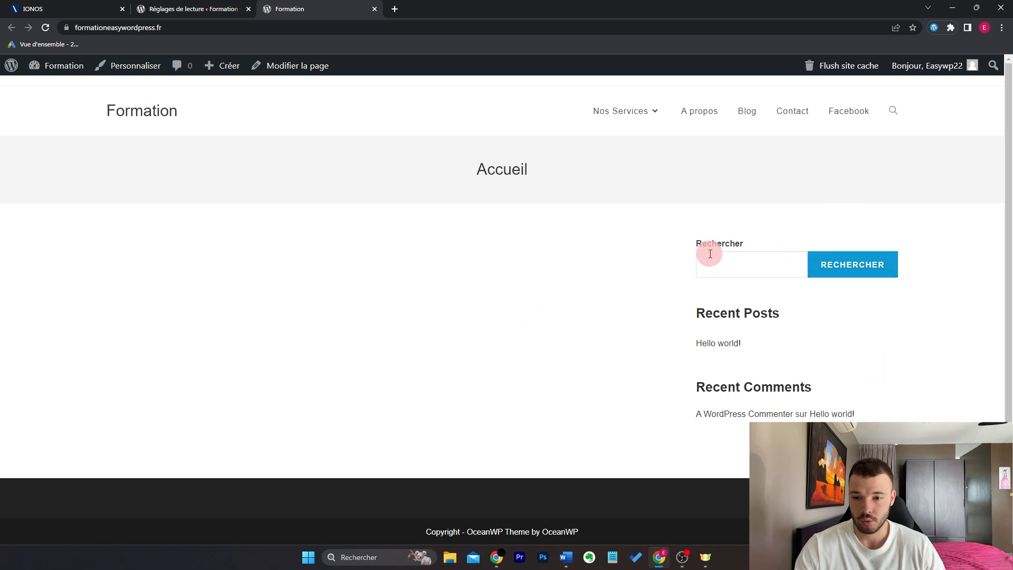
pyautogui.click(132, 71)
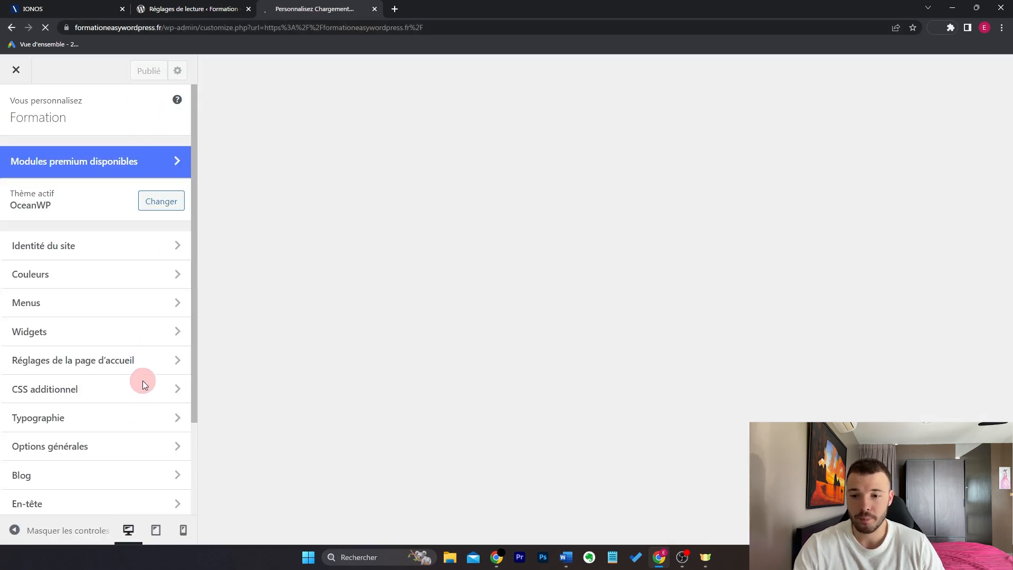
# Step: In Options générales > Réglages généraux, choose the full-width, no-sidebar page layout
pyautogui.click(200, 7)
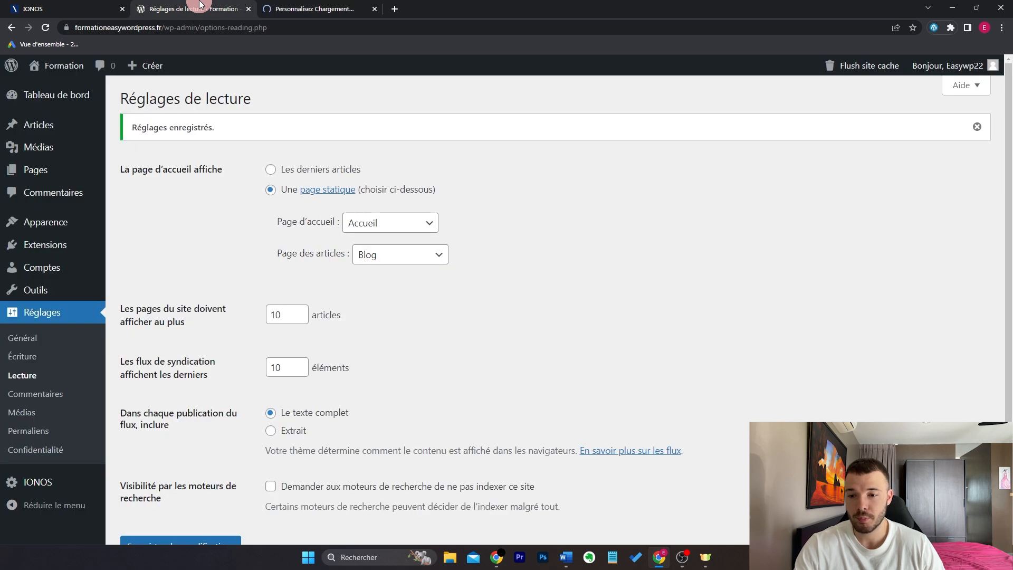
pyautogui.moveTo(36, 228)
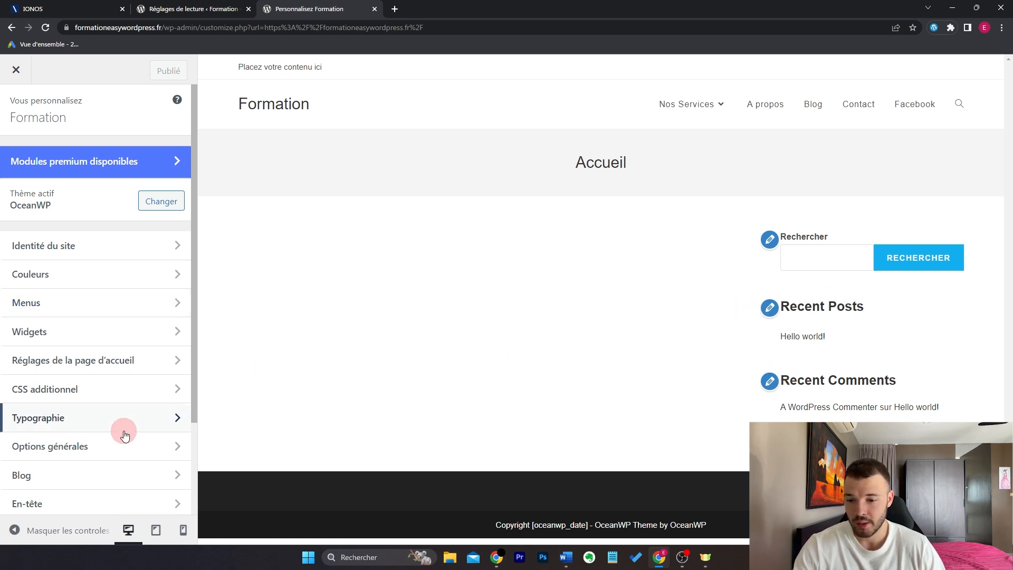
pyautogui.click(100, 447)
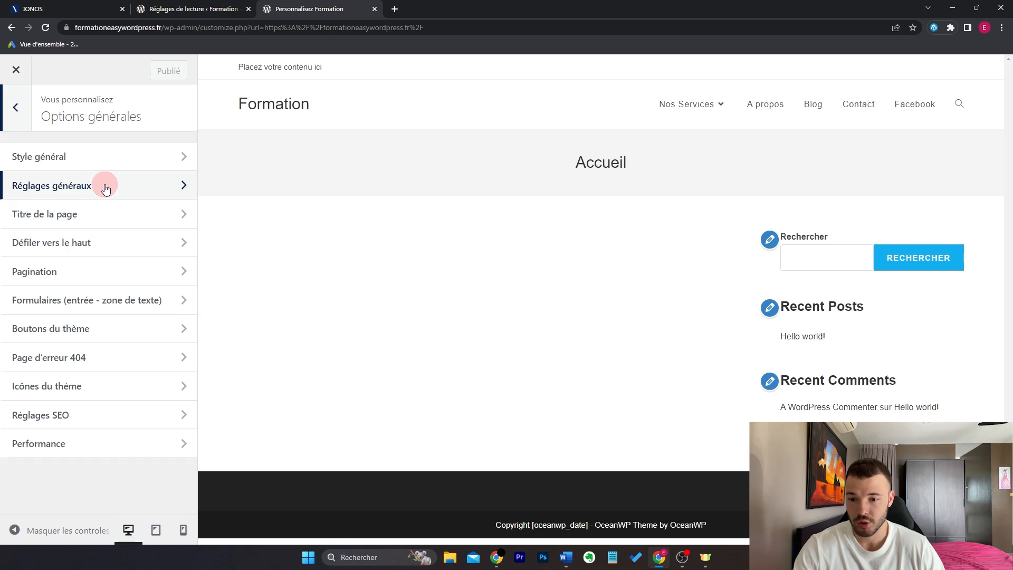
pyautogui.click(105, 186)
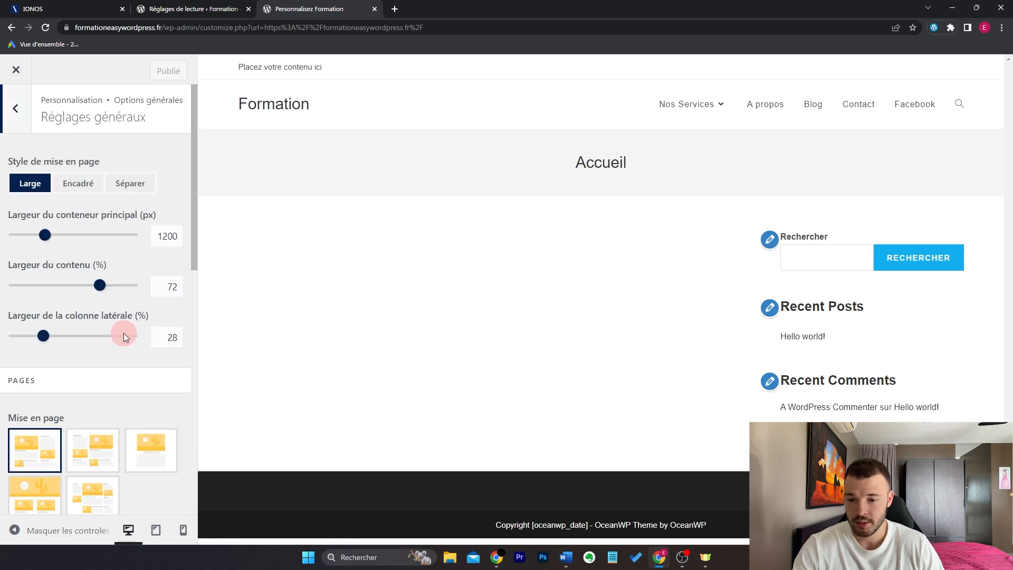
pyautogui.scroll(-1, 124, 334)
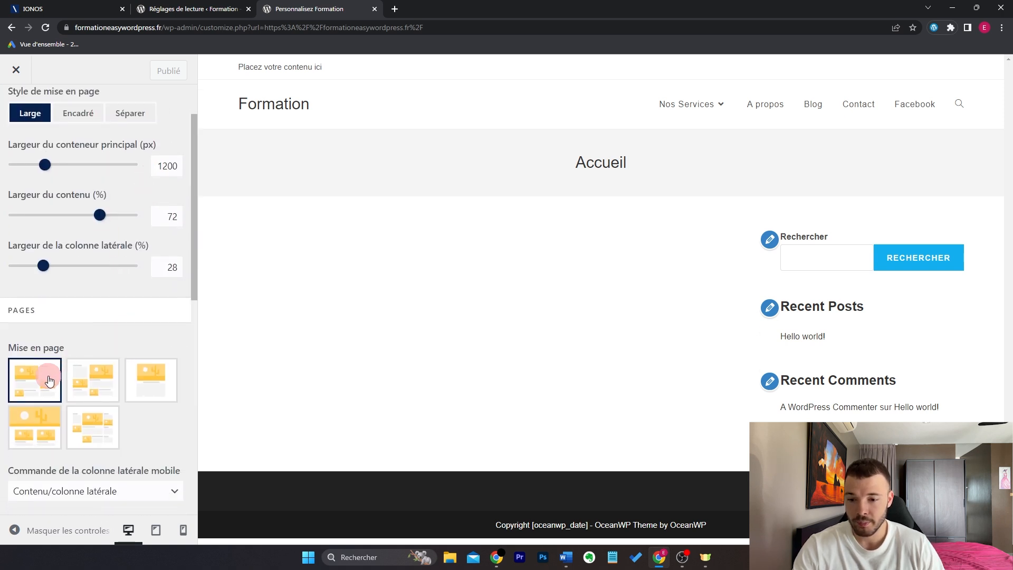
pyautogui.click(157, 386)
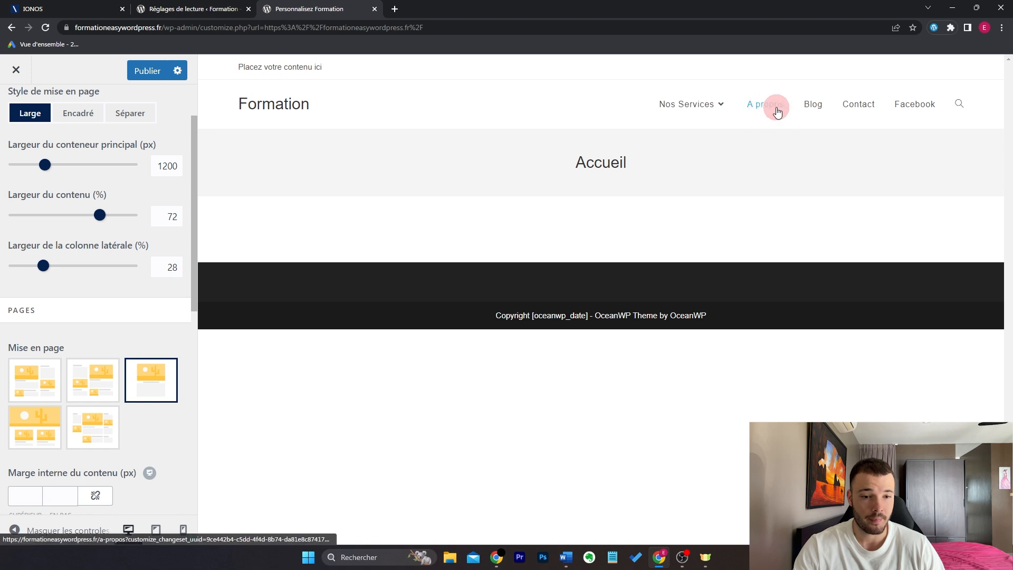
# Step: Publish the layout change and close the Customizer to view the Accueil page
pyautogui.moveTo(680, 109)
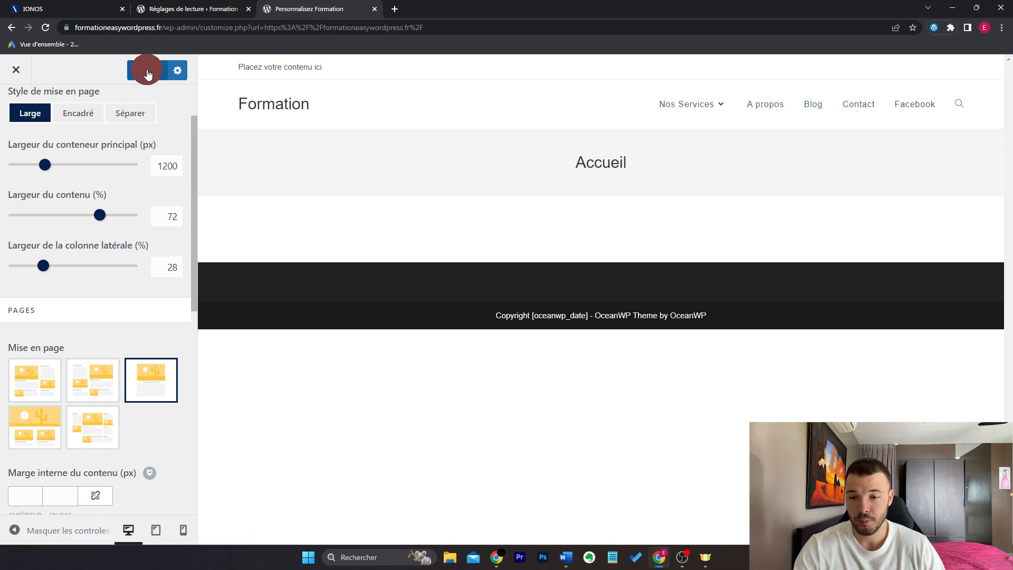
pyautogui.click(28, 79)
pyautogui.click(15, 69)
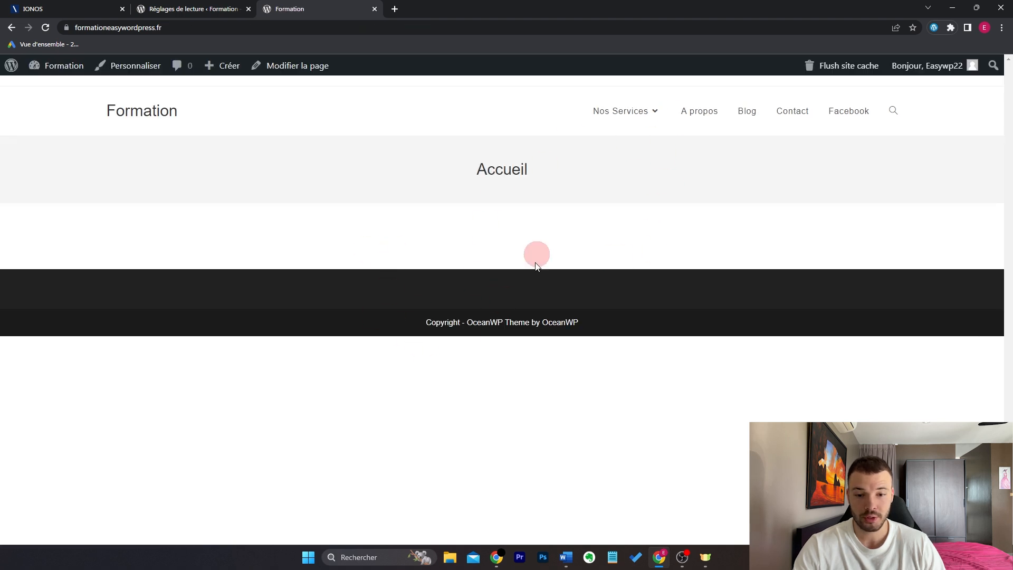
# Step: Go to Extensions > Ajouter in the WordPress admin to see the featured plugins
pyautogui.hotkey('ctrl', 'shift', 'Tab')
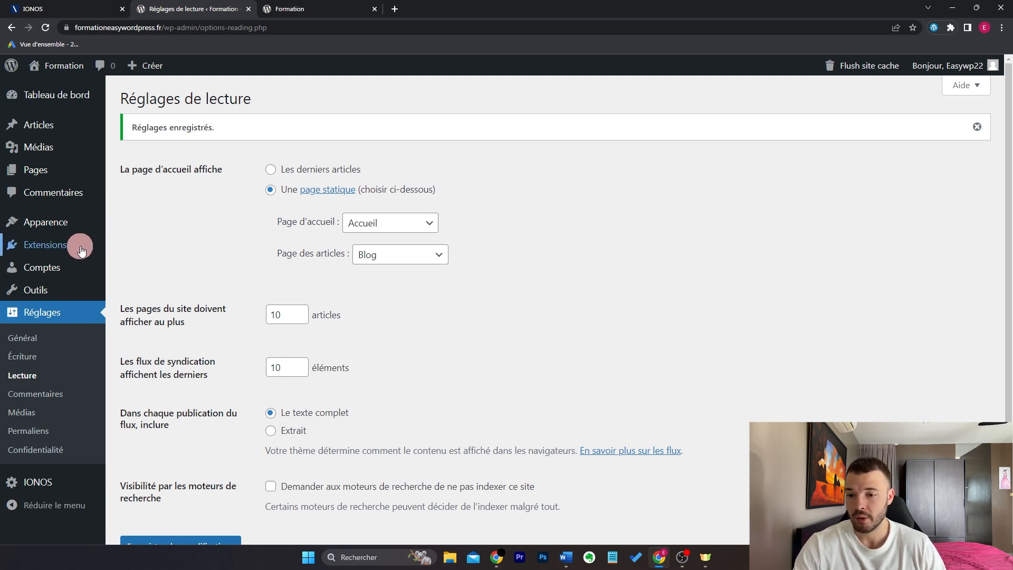
pyautogui.moveTo(98, 244)
pyautogui.click(140, 267)
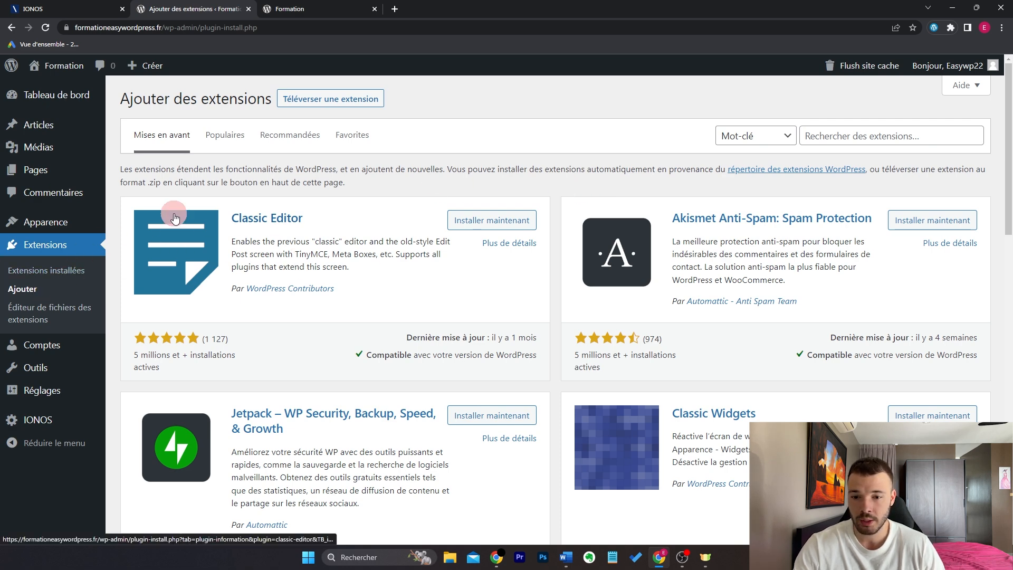
# Step: In the Populaires plugin list, install Elementor Website Builder and then activate it
pyautogui.click(230, 128)
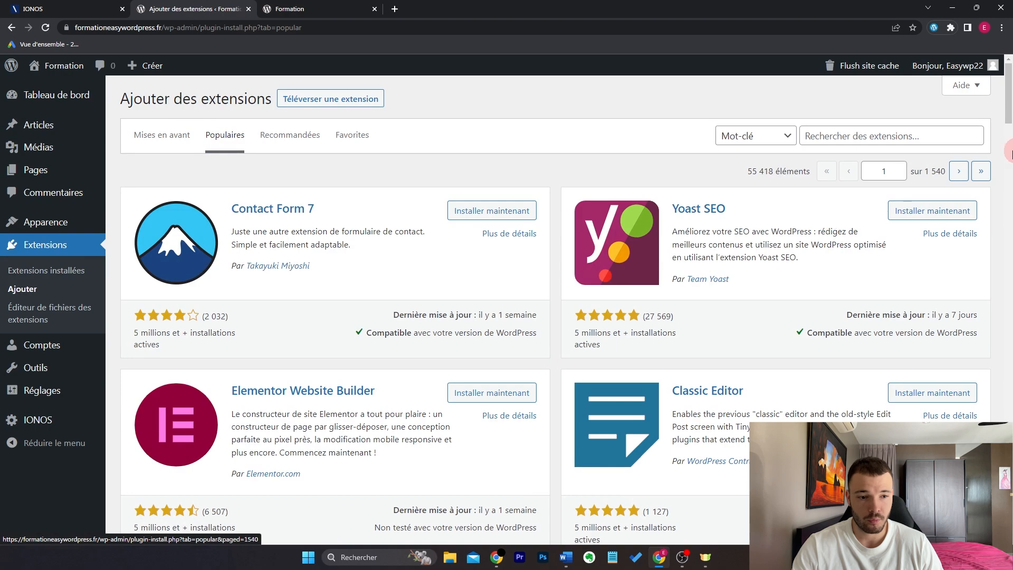
pyautogui.moveTo(1008, 105); pyautogui.dragTo(1008, 151)
pyautogui.scroll(-3, 403, 380)
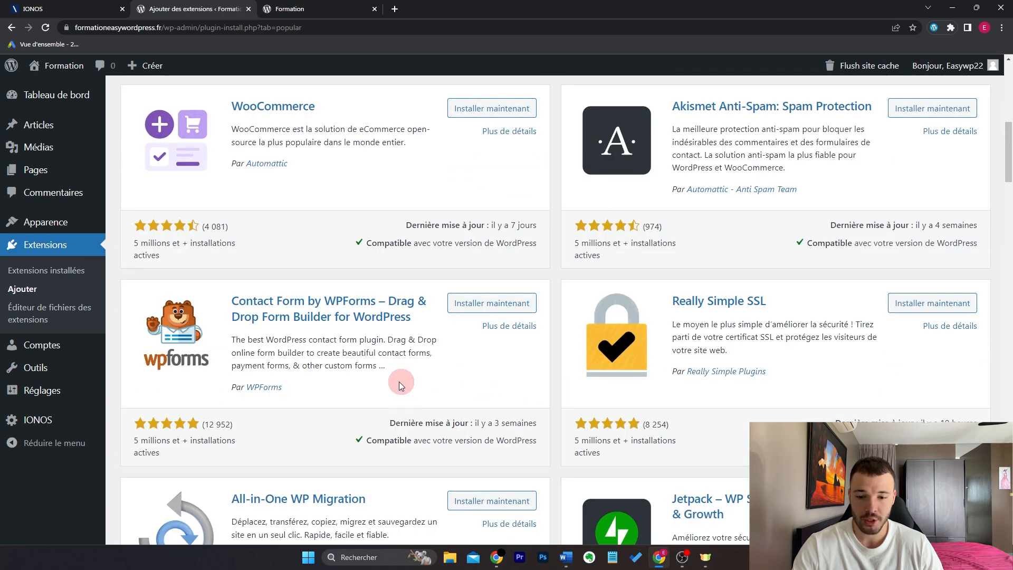
pyautogui.scroll(-3, 342, 345)
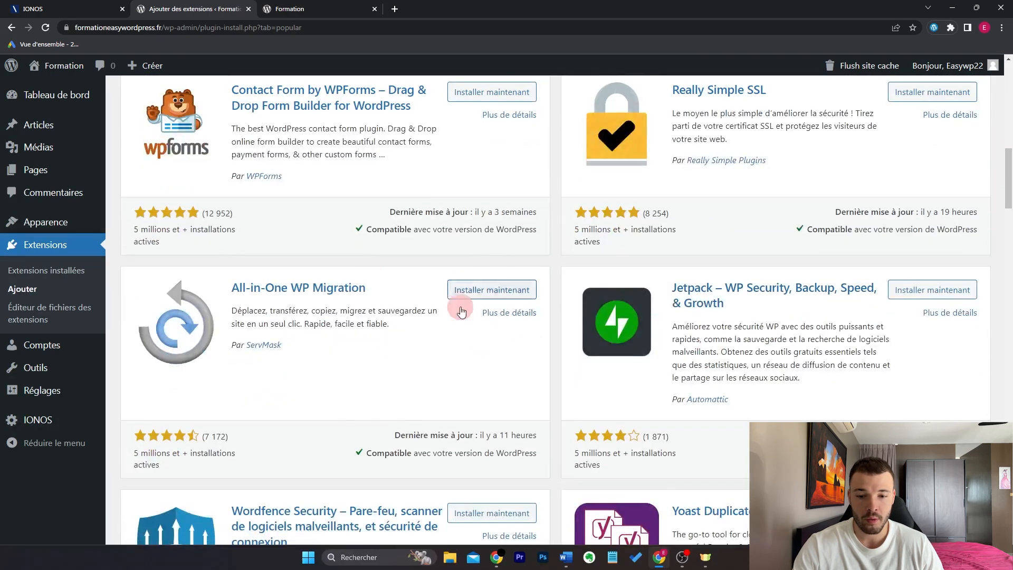
pyautogui.scroll(-3, 811, 317)
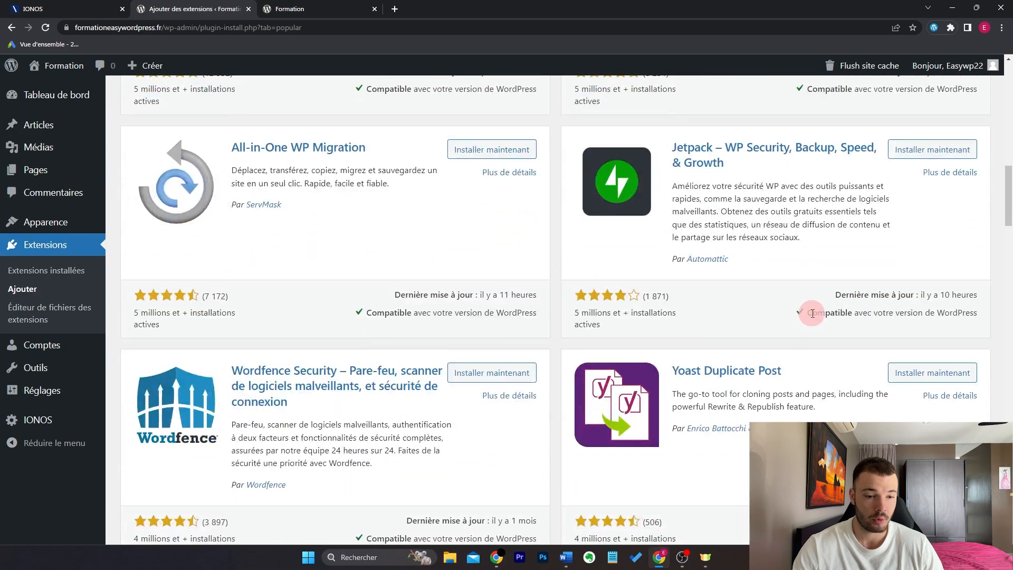
pyautogui.scroll(9, 799, 309)
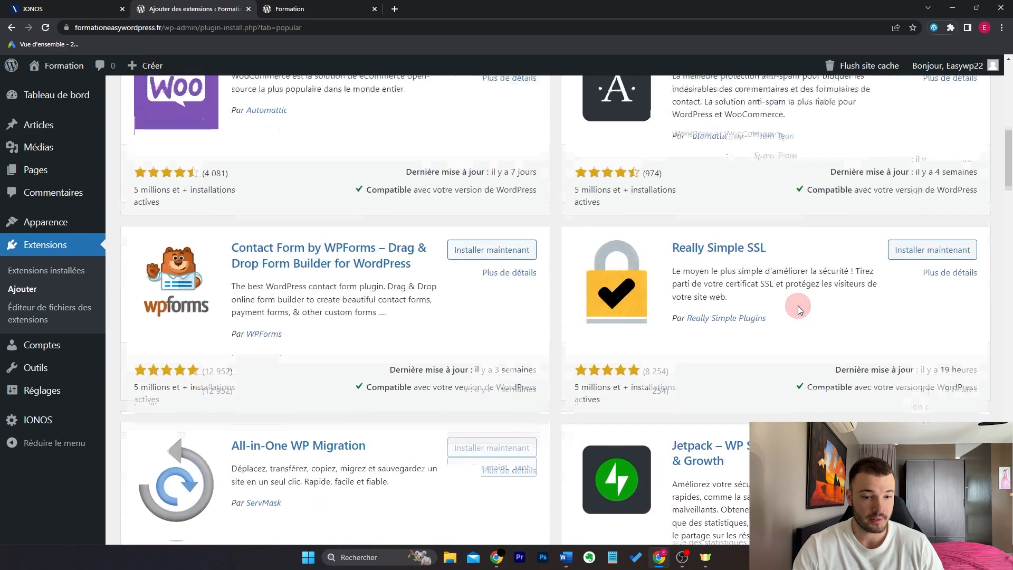
pyautogui.scroll(8, 798, 305)
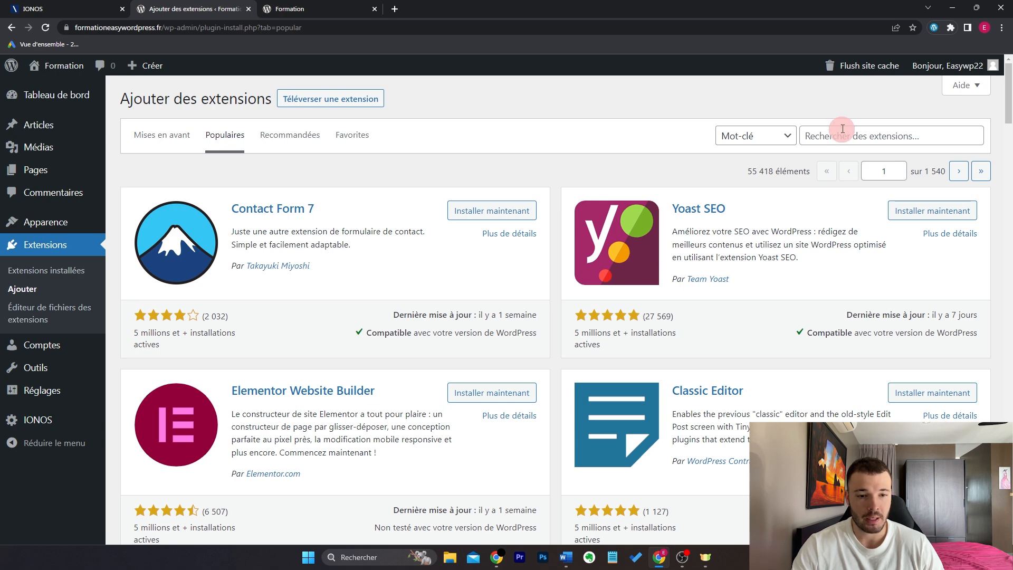
pyautogui.scroll(-1, 327, 400)
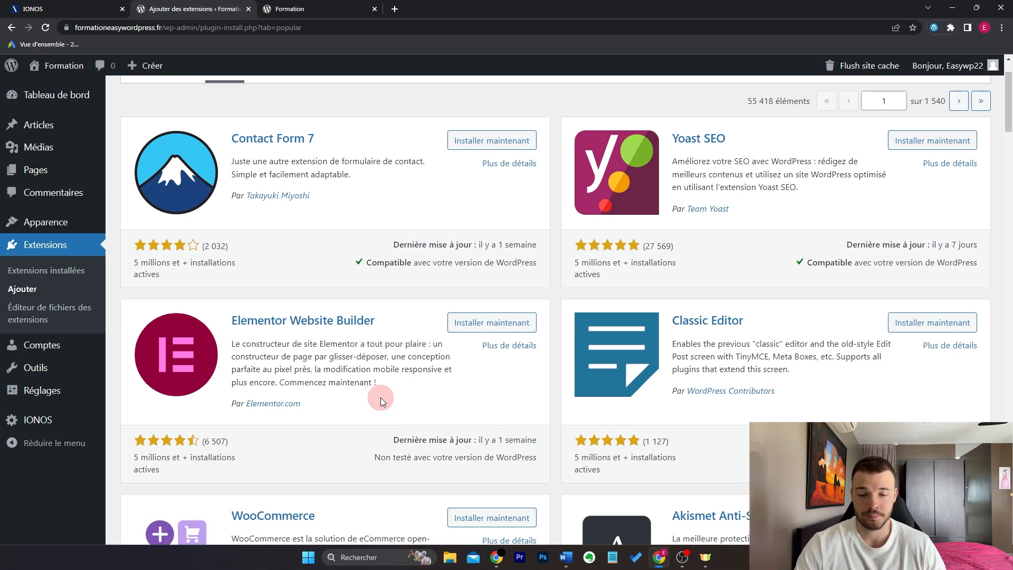
pyautogui.click(519, 323)
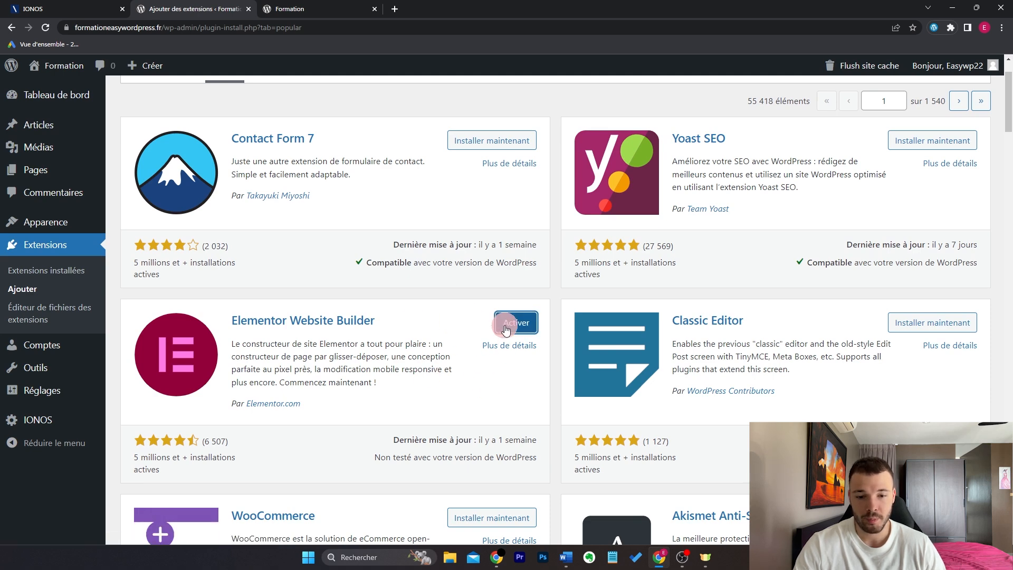
pyautogui.click(506, 328)
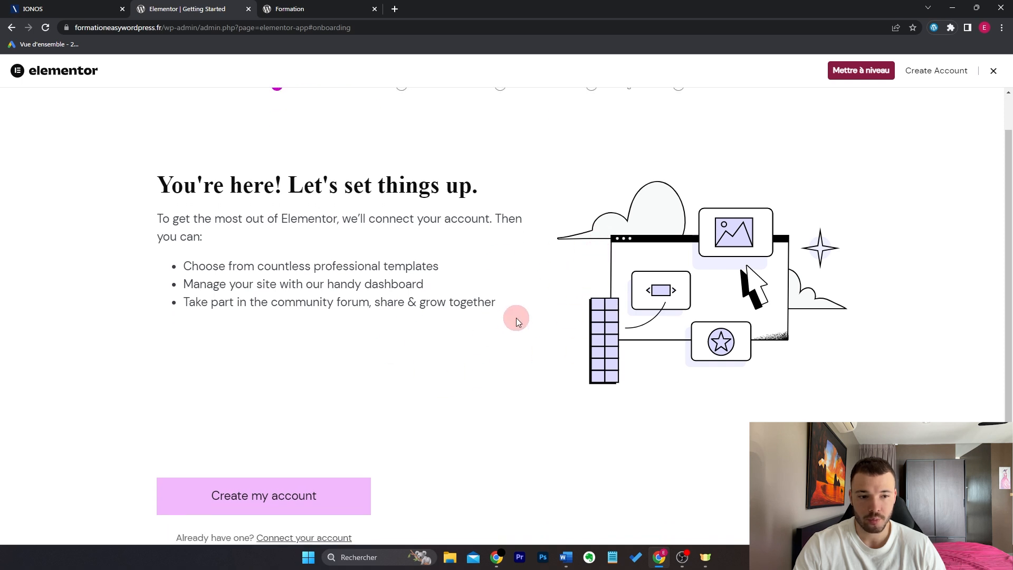
# Step: Close the Elementor setup wizard and go to Pages > Toutes les pages
pyautogui.scroll(1, 516, 318)
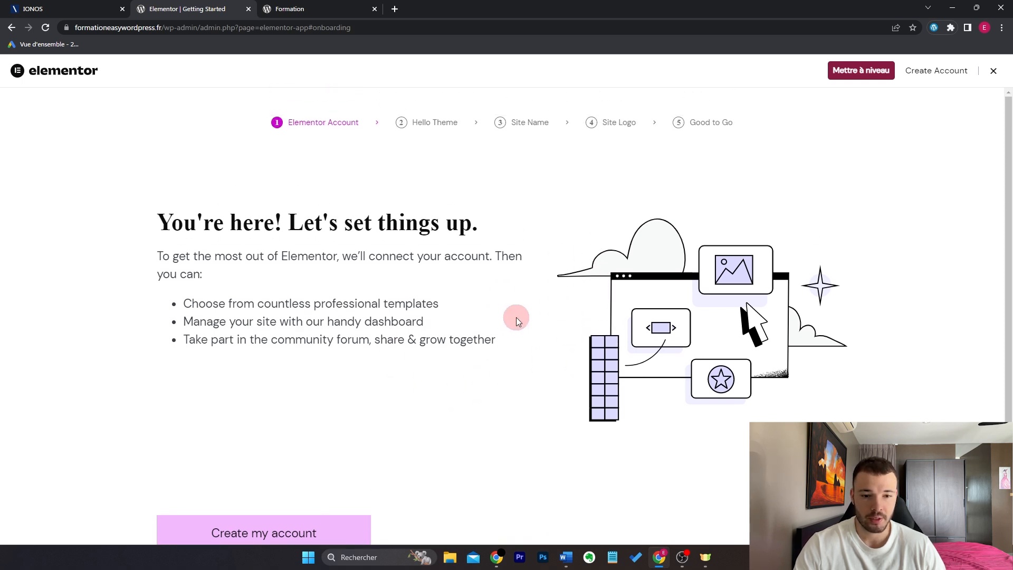
pyautogui.click(996, 73)
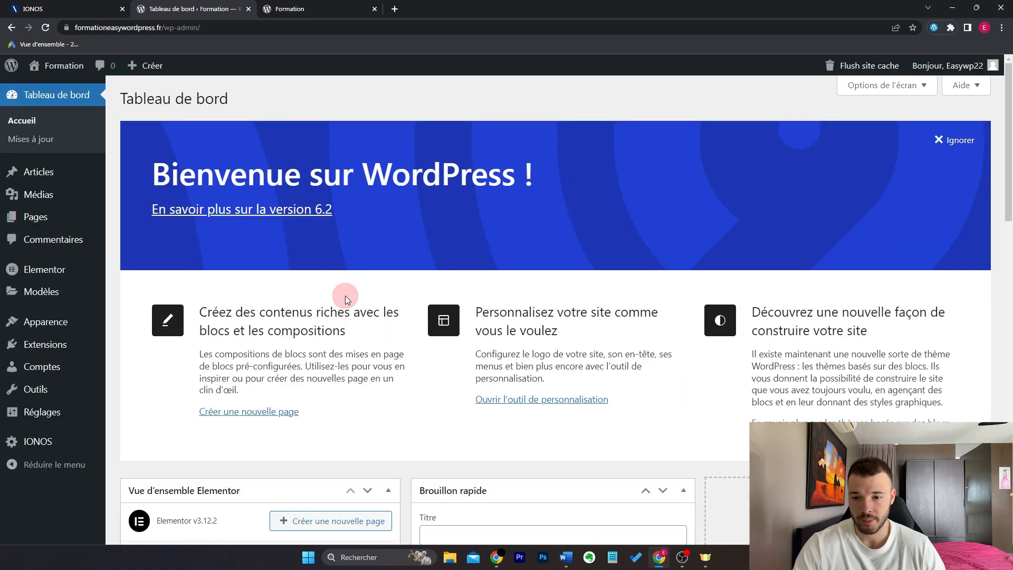
pyautogui.moveTo(98, 219)
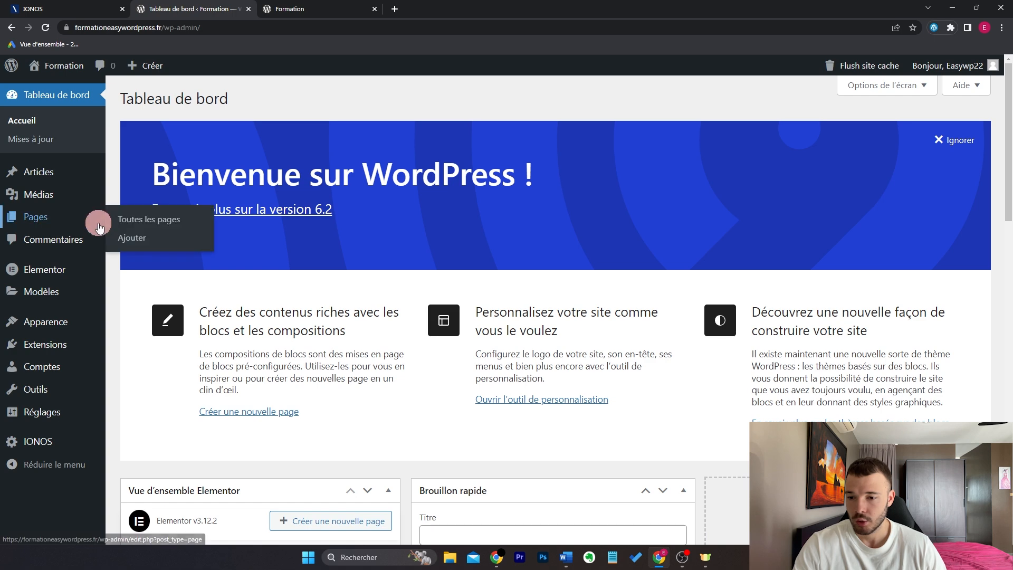
pyautogui.click(134, 226)
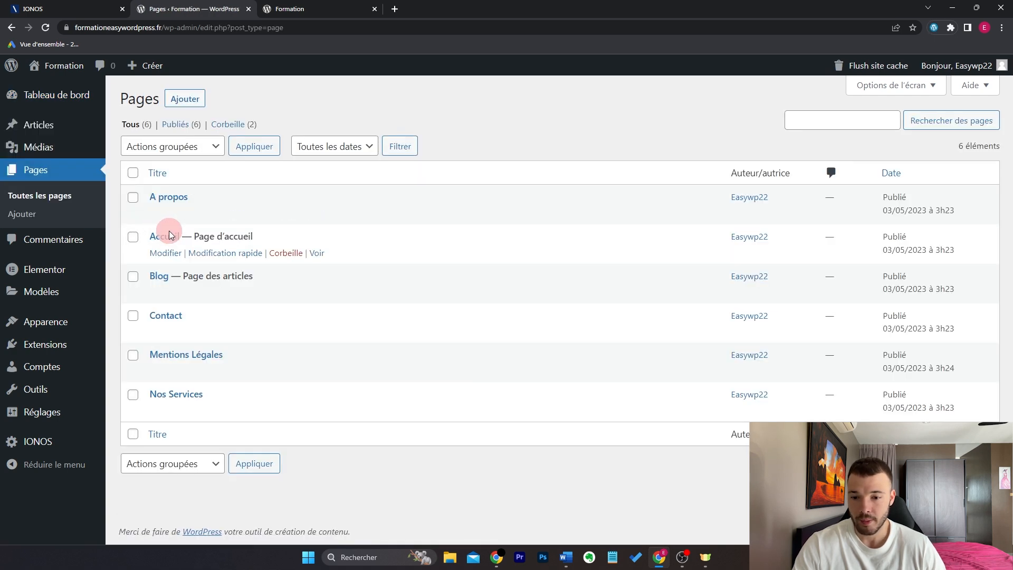
# Step: Open the Accueil page in the block editor, leaving its paragraph block empty
pyautogui.click(174, 254)
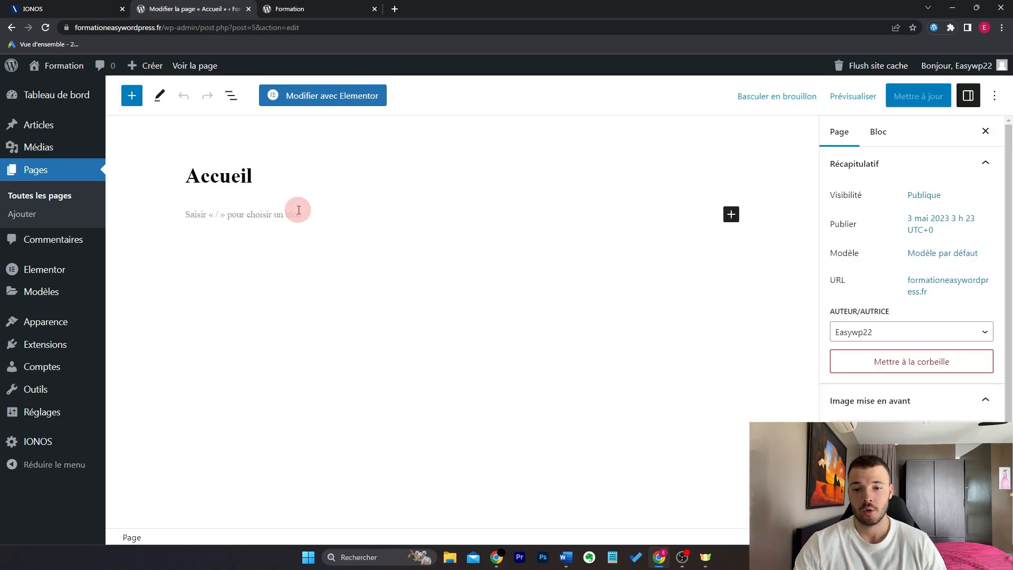
pyautogui.click(574, 219)
pyautogui.write('e')
pyautogui.press('BackSpace')
pyautogui.press('BackSpace')
pyautogui.press('BackSpace')
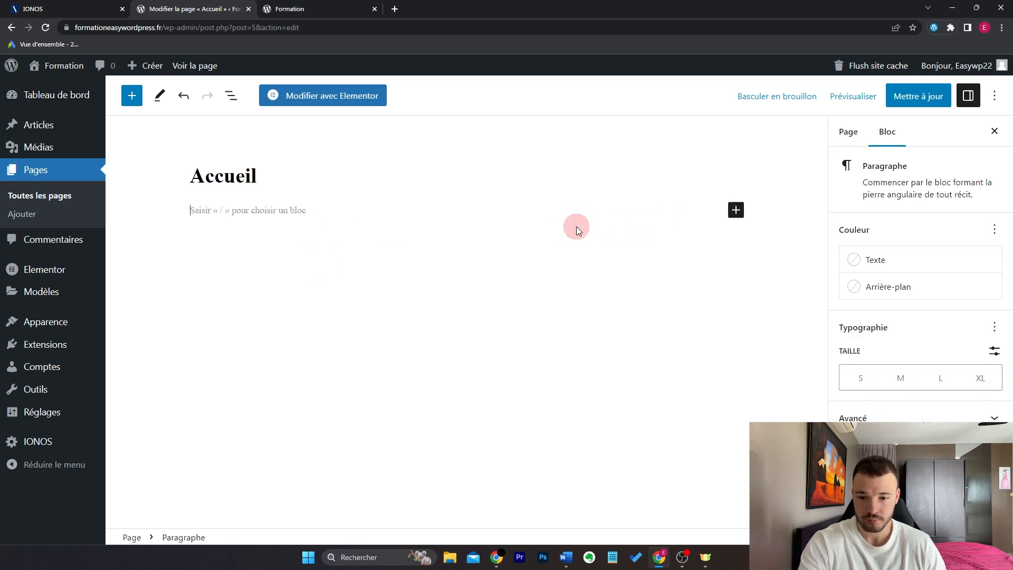
# Step: Browse the full block library with Tout parcourir, then close the inserter panel
pyautogui.click(736, 211)
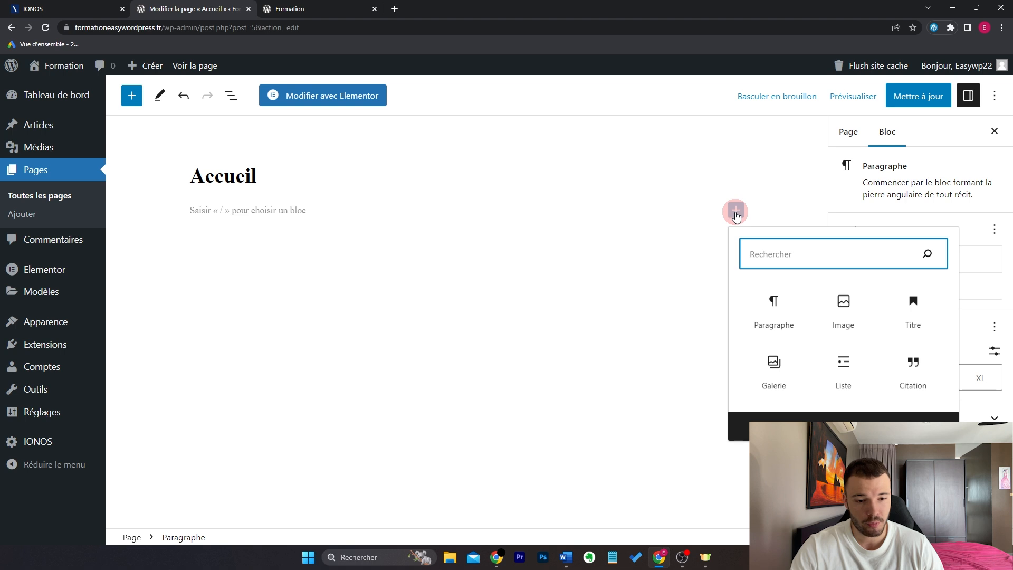
pyautogui.click(861, 418)
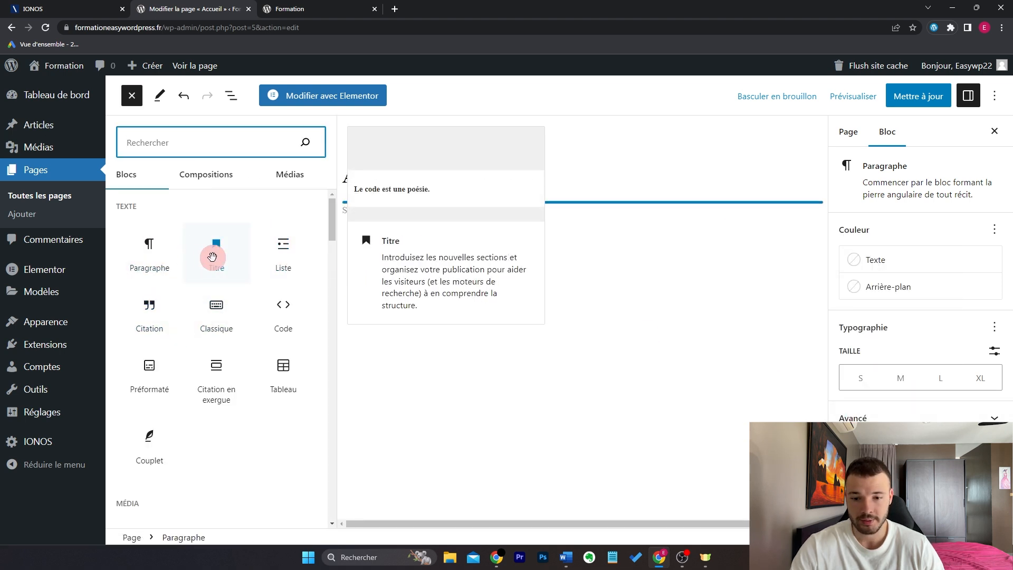
pyautogui.scroll(-4, 264, 422)
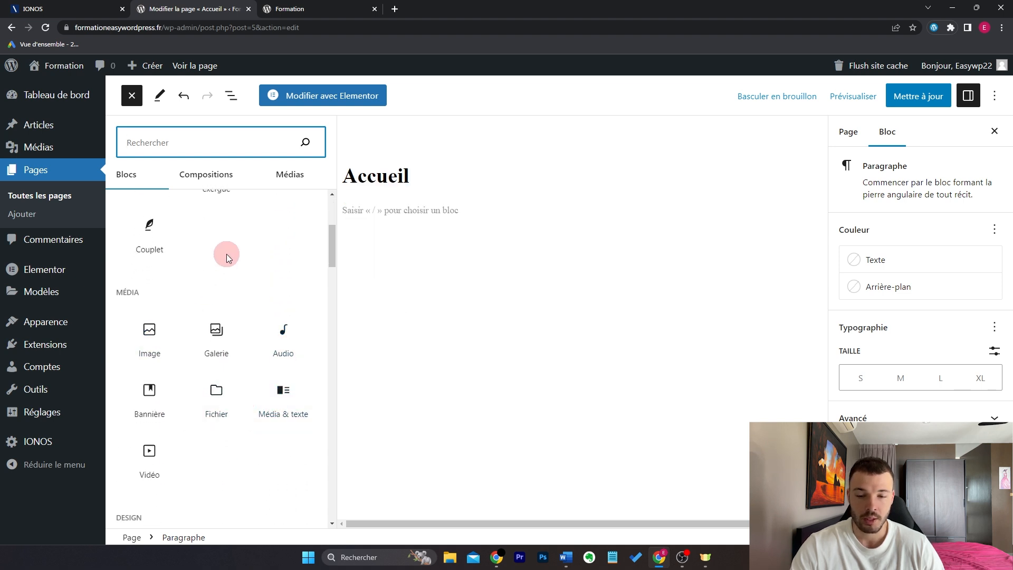
pyautogui.scroll(4, 226, 254)
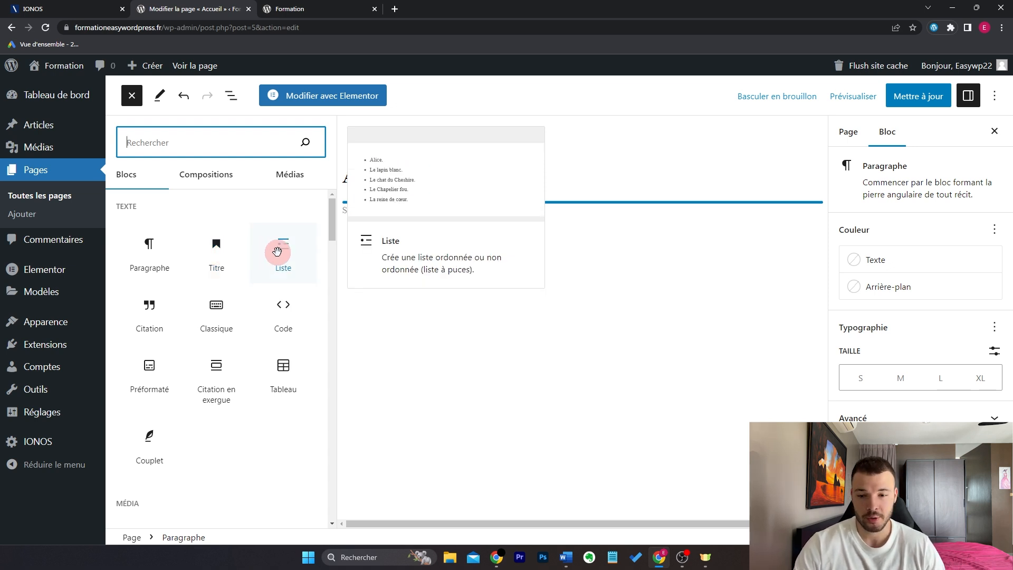
pyautogui.click(134, 97)
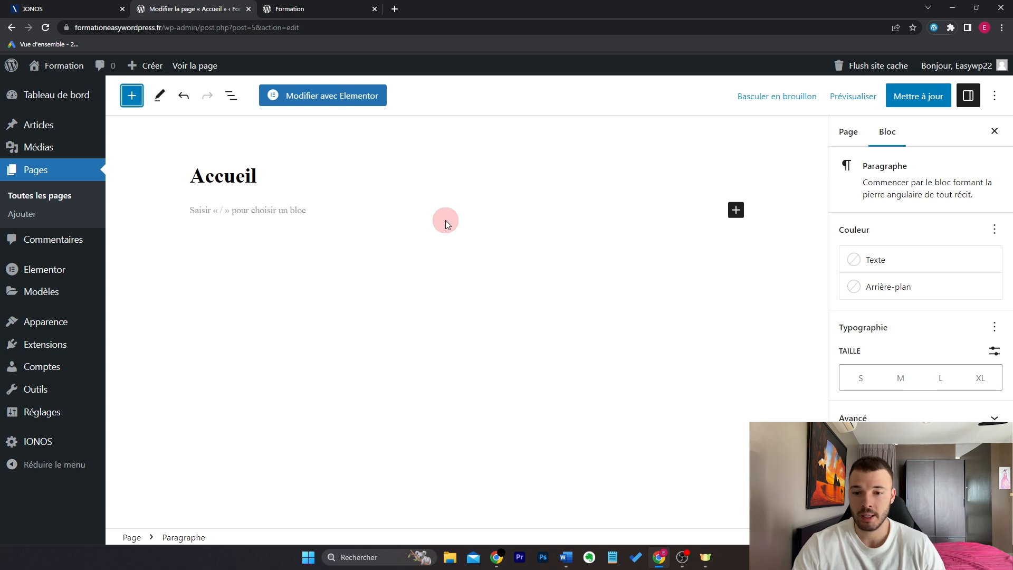
# Step: Open Accueil with Elementor and drop a Titre widget into the empty section
pyautogui.click(317, 100)
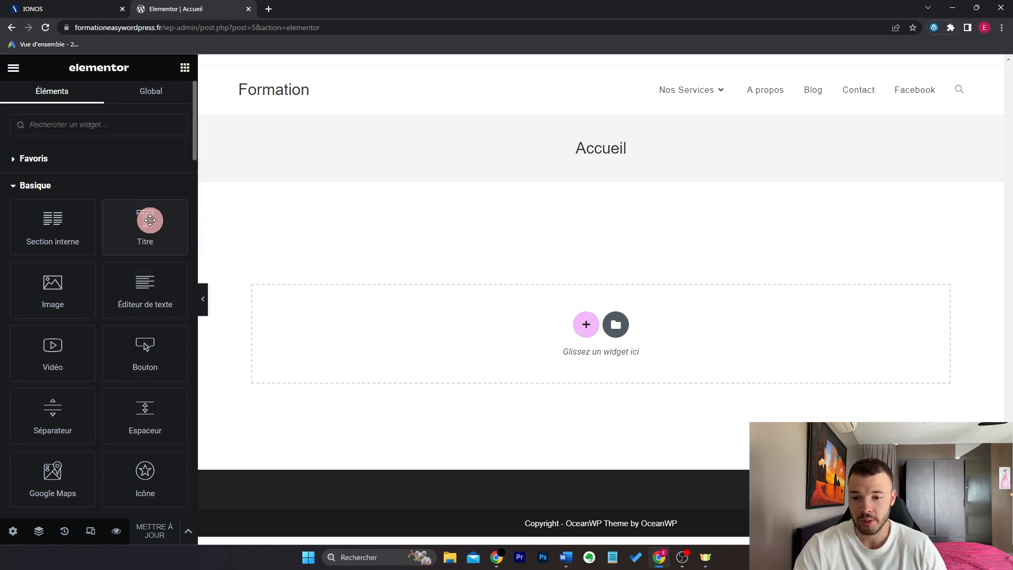
pyautogui.moveTo(143, 230); pyautogui.dragTo(430, 321)
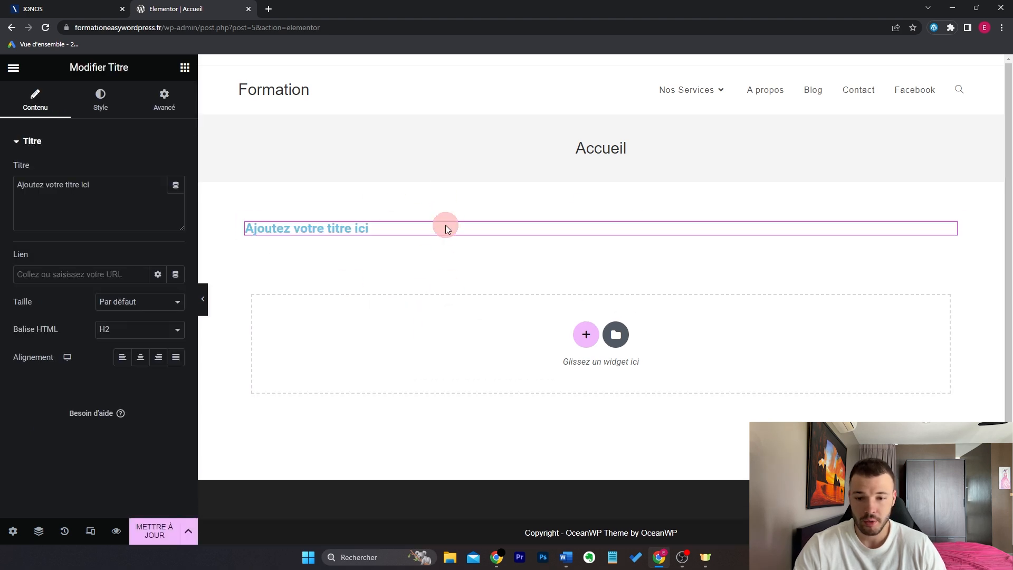
# Step: Change the heading text to 'Bienvenue sur mon site' and centre-align it
pyautogui.moveTo(135, 204); pyautogui.dragTo(11, 206)
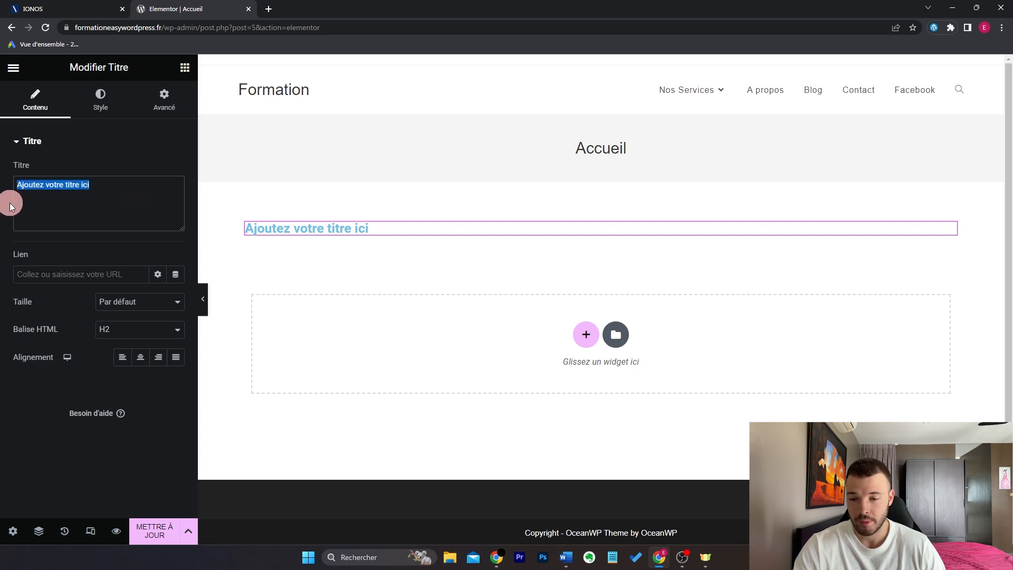
pyautogui.write('Bienvenu')
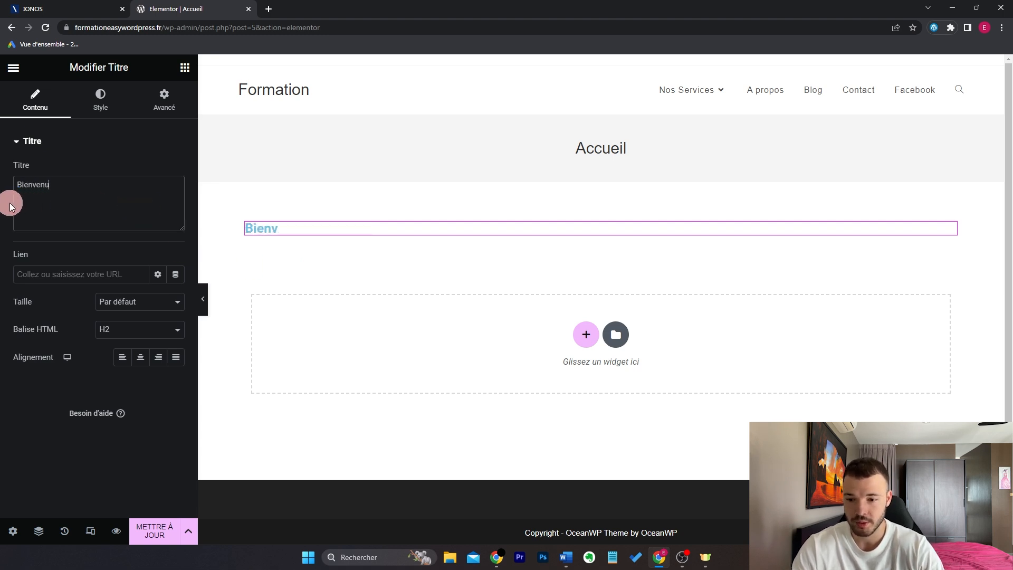
pyautogui.write('e sur mon site')
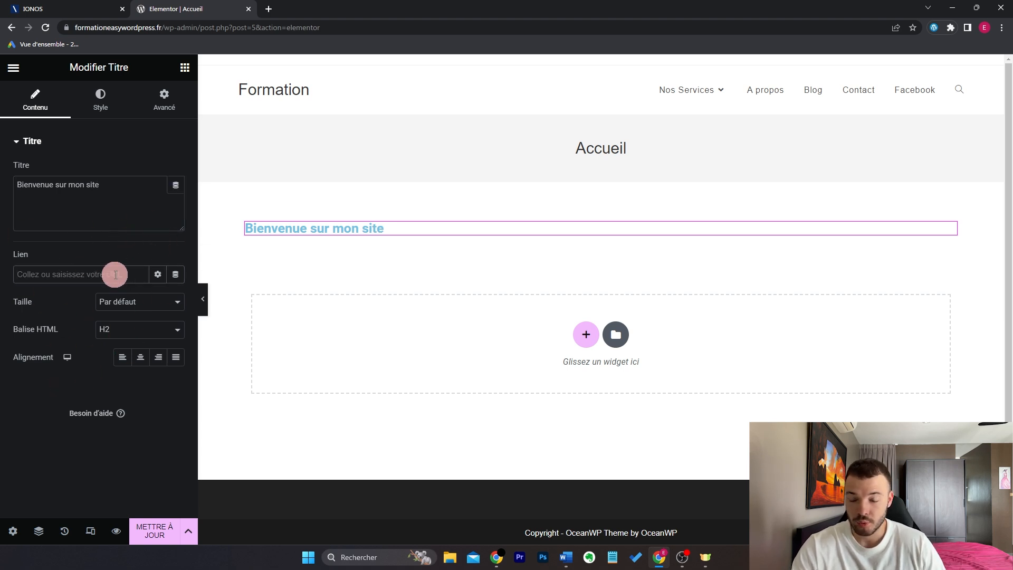
pyautogui.click(141, 357)
pyautogui.click(157, 358)
pyautogui.click(140, 359)
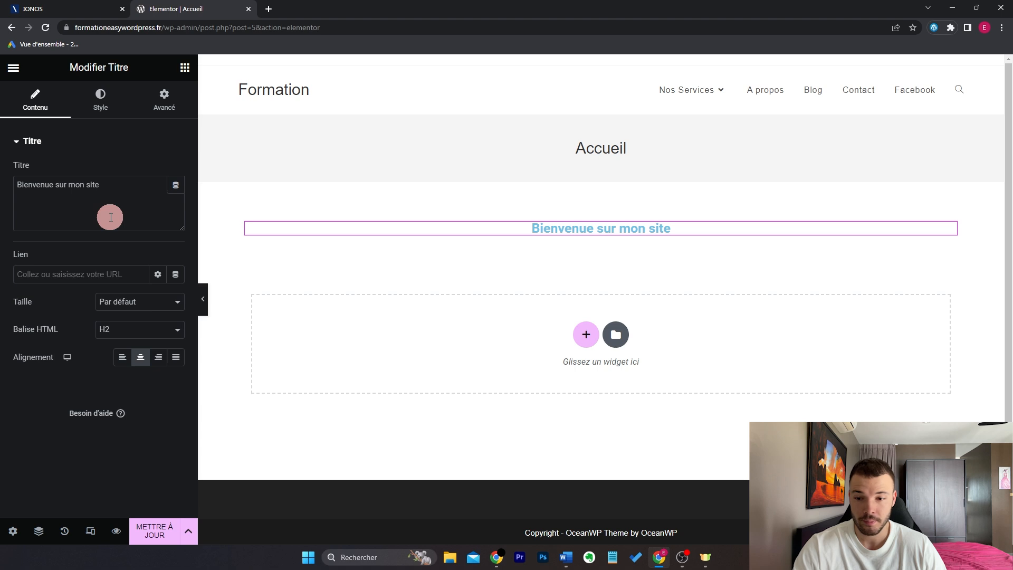
pyautogui.click(100, 103)
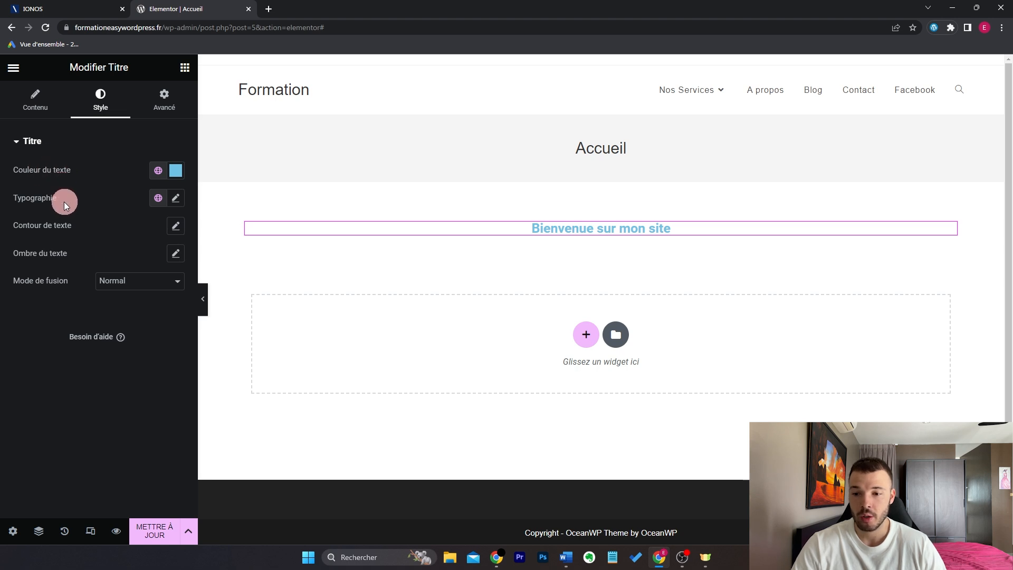
pyautogui.click(181, 201)
pyautogui.click(182, 201)
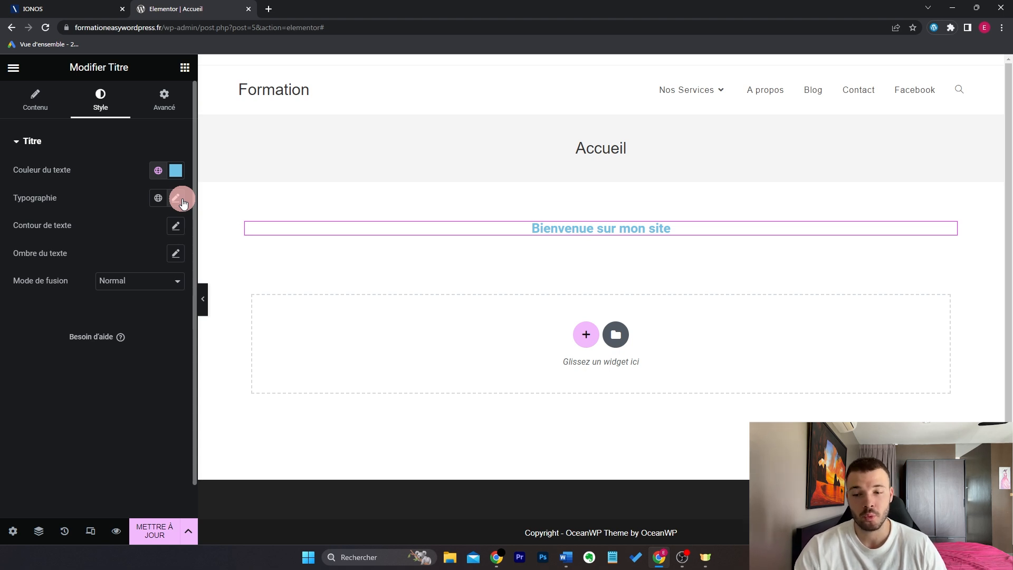
pyautogui.click(167, 97)
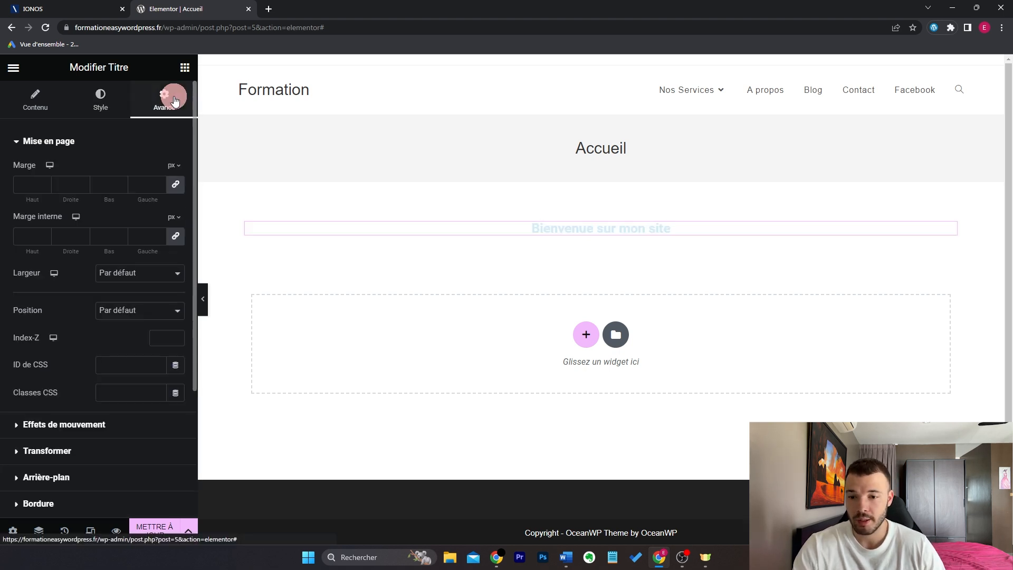
pyautogui.scroll(-3, 149, 183)
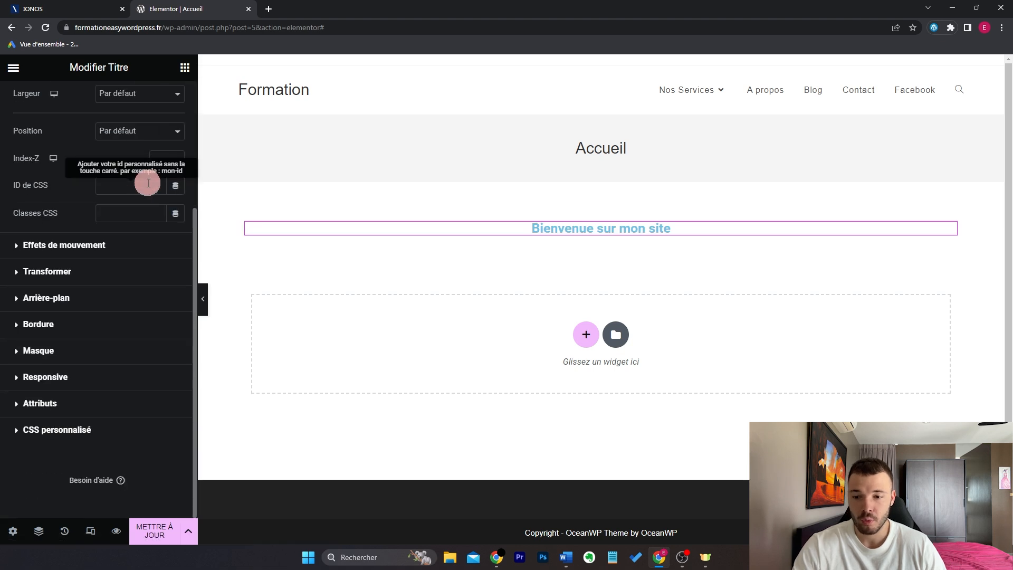
pyautogui.scroll(3, 148, 183)
pyautogui.scroll(-3, 139, 236)
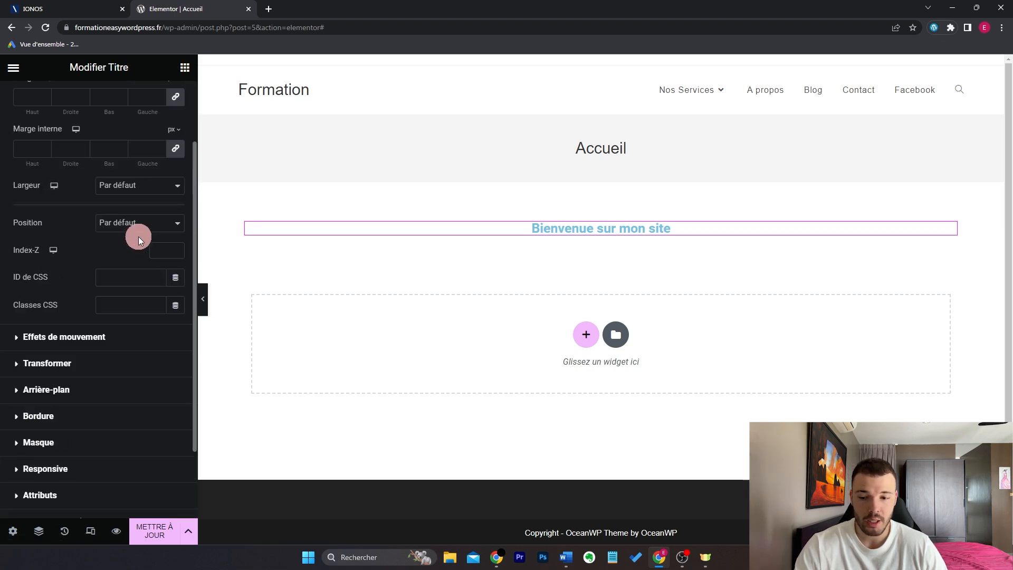
pyautogui.scroll(4, 129, 253)
pyautogui.click(42, 96)
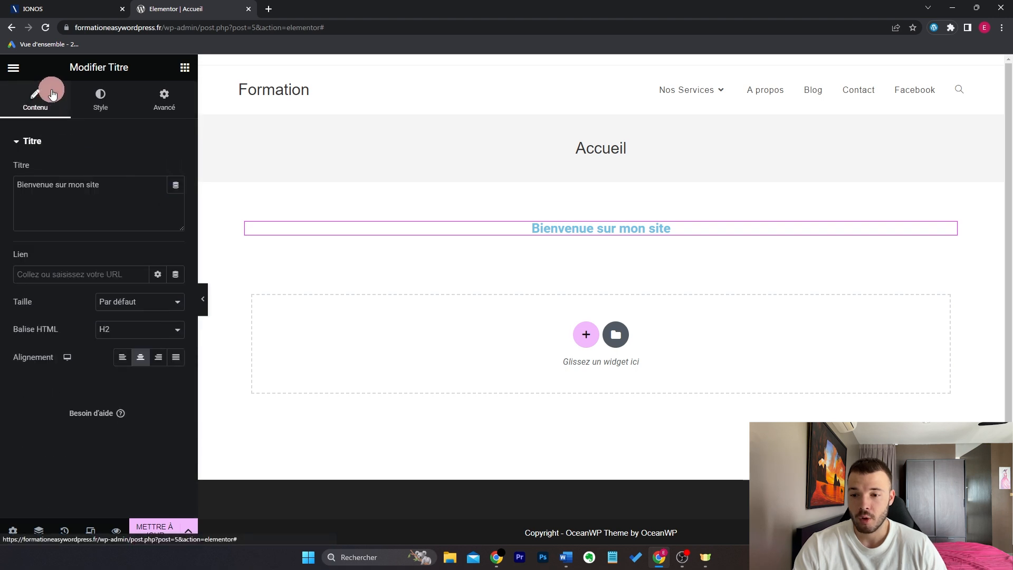
pyautogui.click(105, 105)
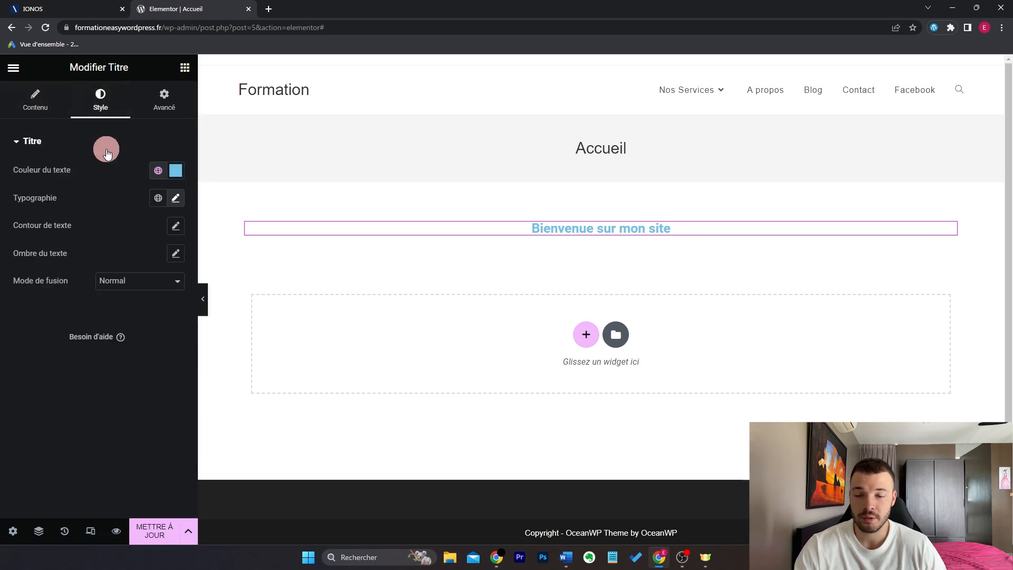
pyautogui.click(174, 119)
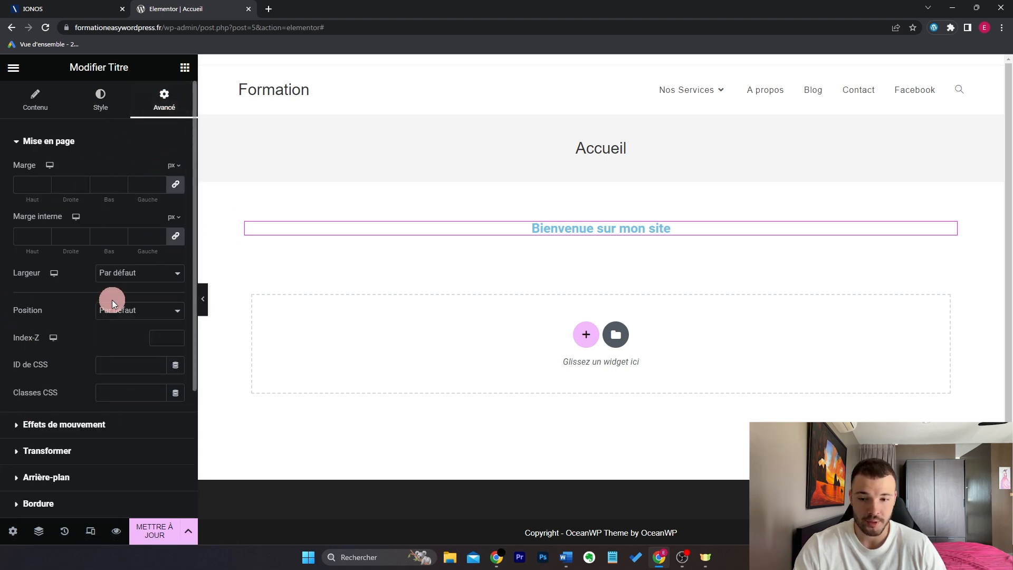
pyautogui.scroll(-3, 135, 319)
pyautogui.scroll(3, 124, 360)
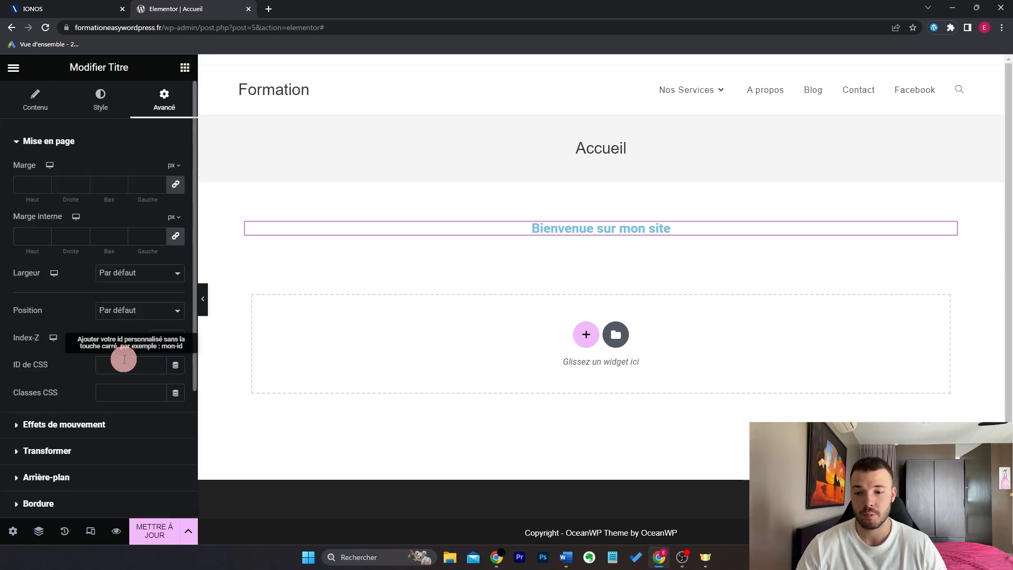
pyautogui.click(101, 97)
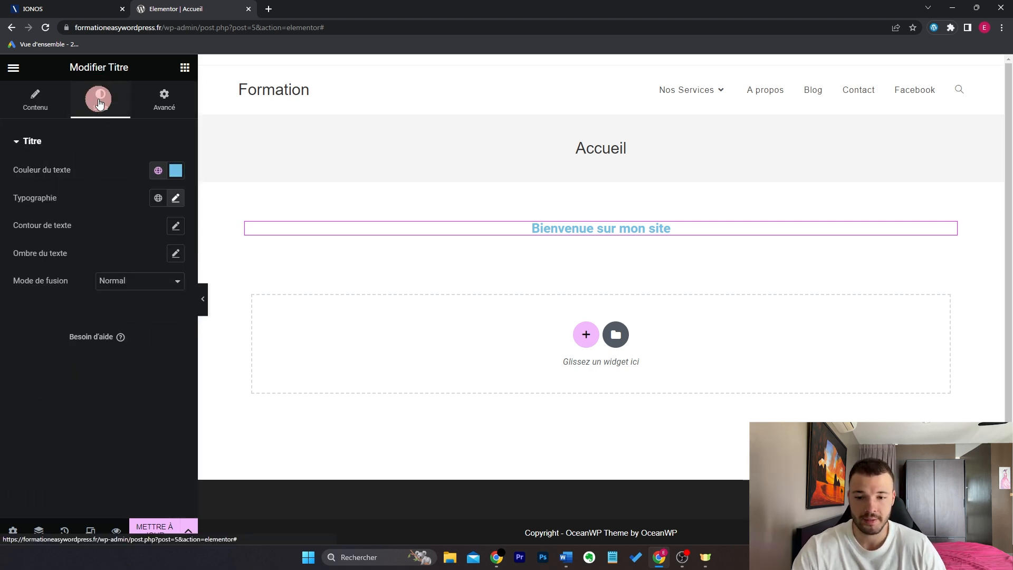
pyautogui.click(176, 170)
# Step: Set the heading's text colour to pink #D35285
pyautogui.moveTo(131, 285); pyautogui.dragTo(117, 238)
pyautogui.moveTo(117, 340); pyautogui.dragTo(166, 340)
pyautogui.click(95, 371)
pyautogui.moveTo(89, 371); pyautogui.dragTo(27, 371)
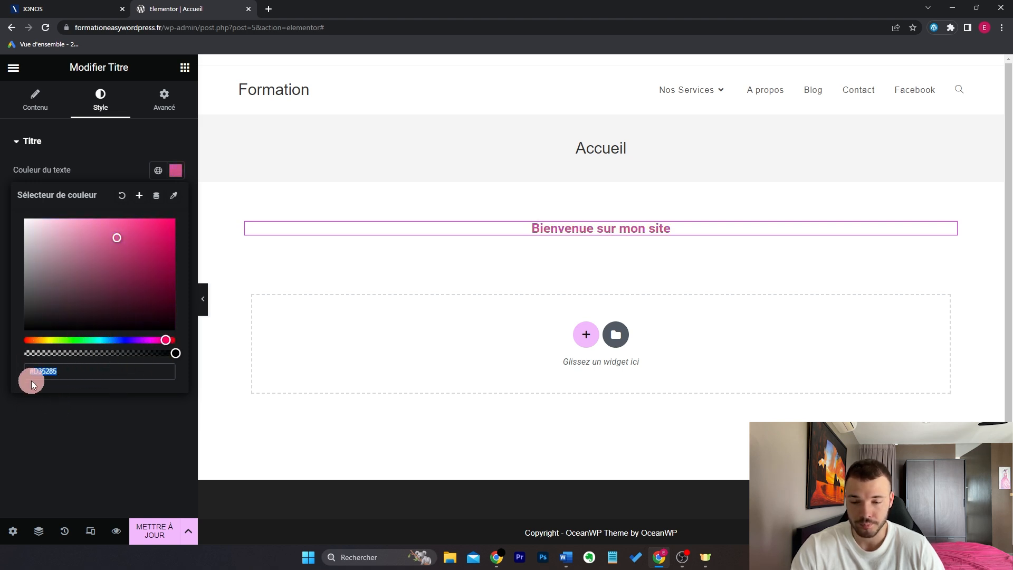
pyautogui.click(33, 405)
# Step: In the heading's Typographie settings, set size 46 px and transformation Capitaliser
pyautogui.click(176, 199)
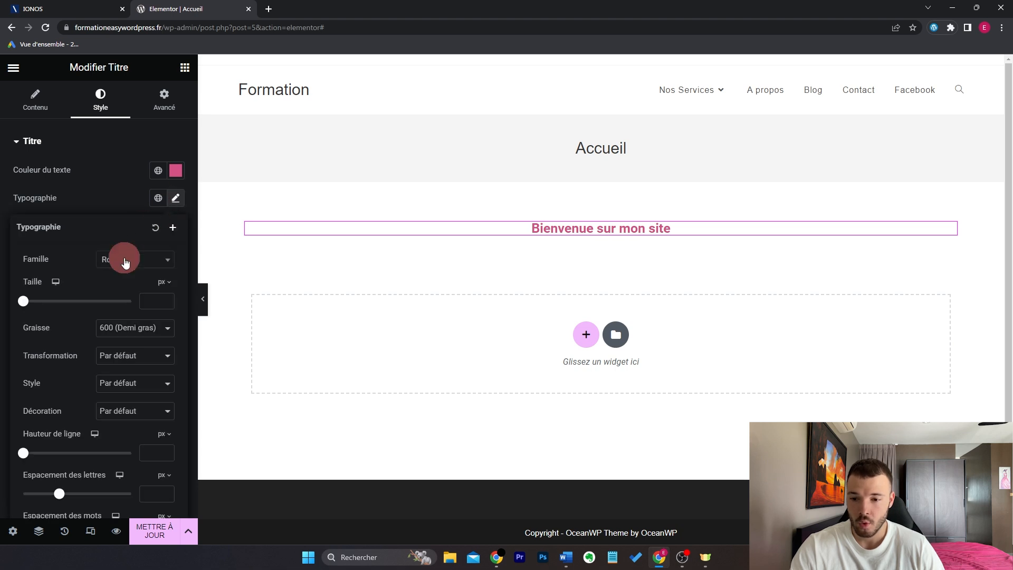
pyautogui.click(124, 259)
pyautogui.moveTo(42, 300)
pyautogui.mouseDown()
pyautogui.moveTo(27, 301)
pyautogui.moveTo(49, 308)
pyautogui.mouseUp()
pyautogui.scroll(-1, 90, 287)
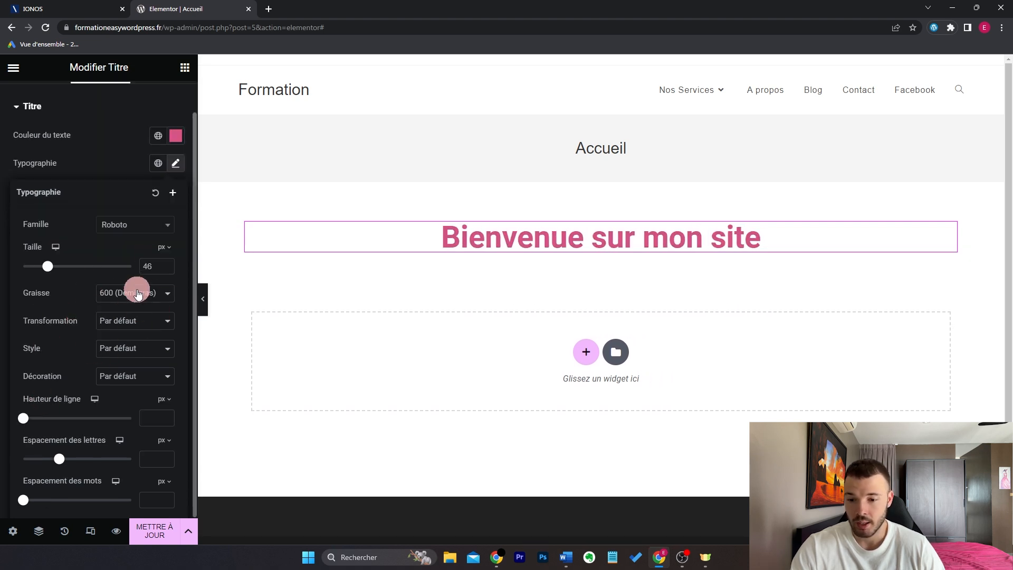
pyautogui.click(148, 321)
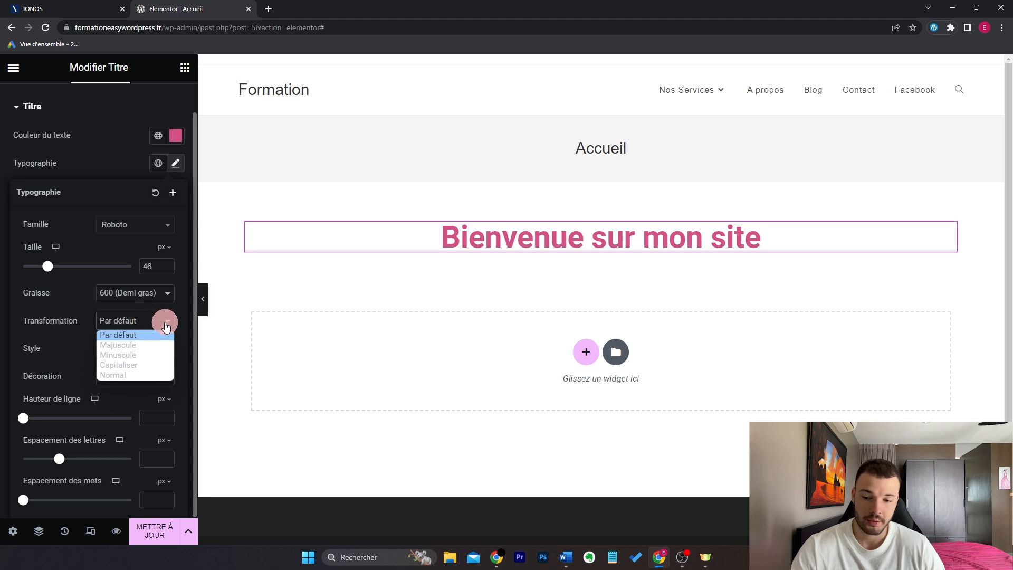
pyautogui.click(150, 367)
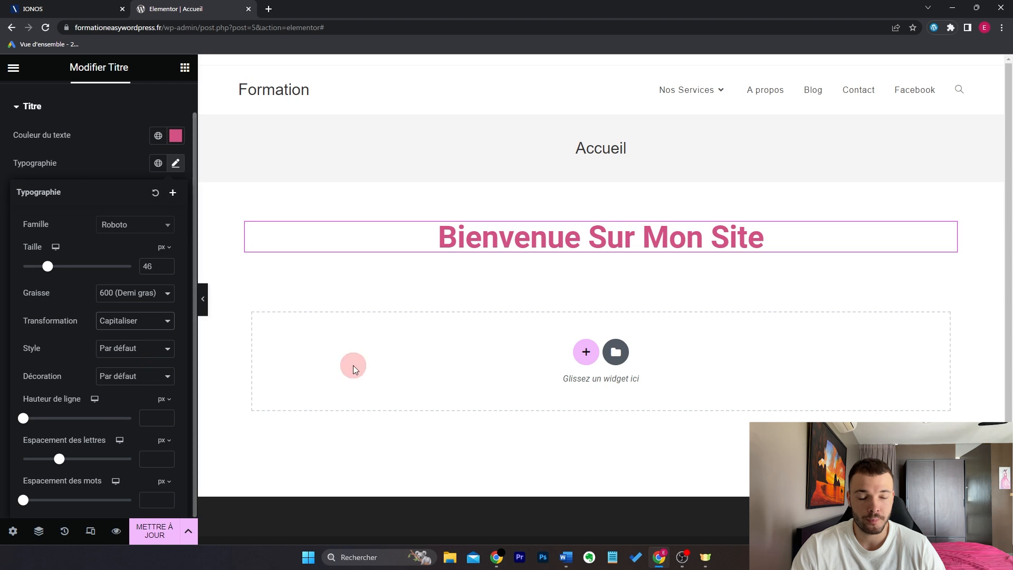
# Step: Keep default font style and decoration, and set letter spacing to 0,3
pyautogui.click(166, 350)
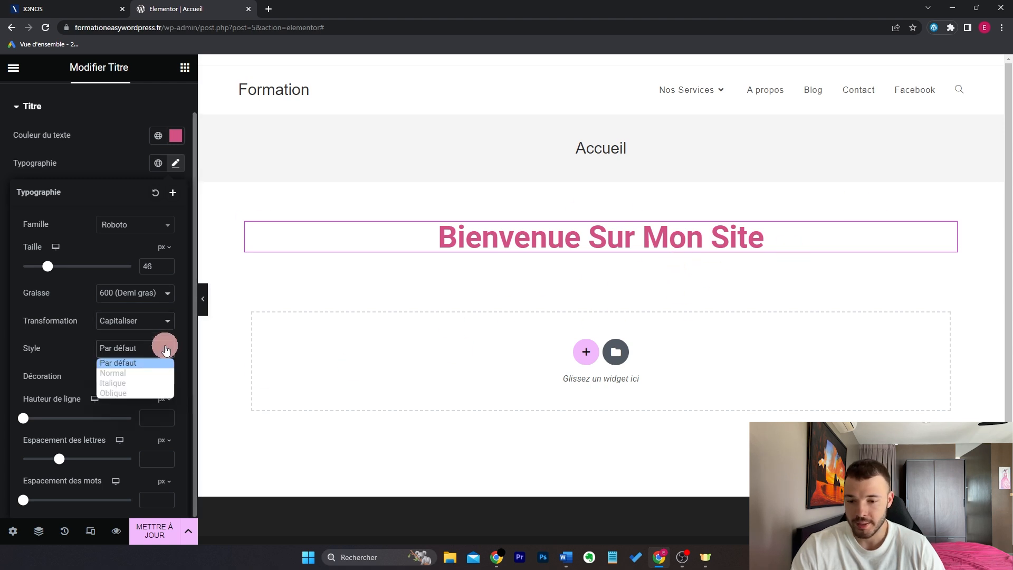
pyautogui.click(166, 349)
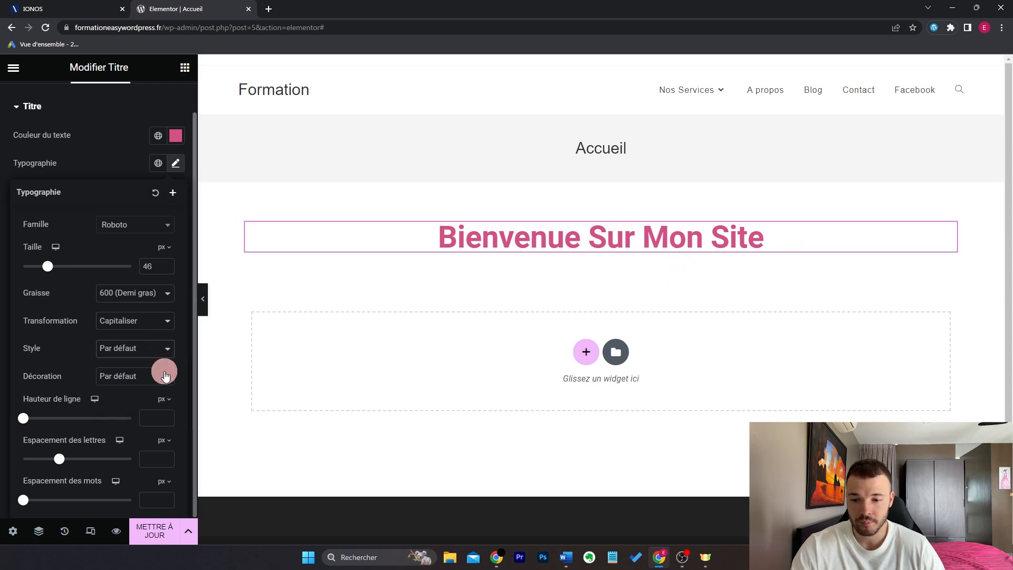
pyautogui.click(165, 374)
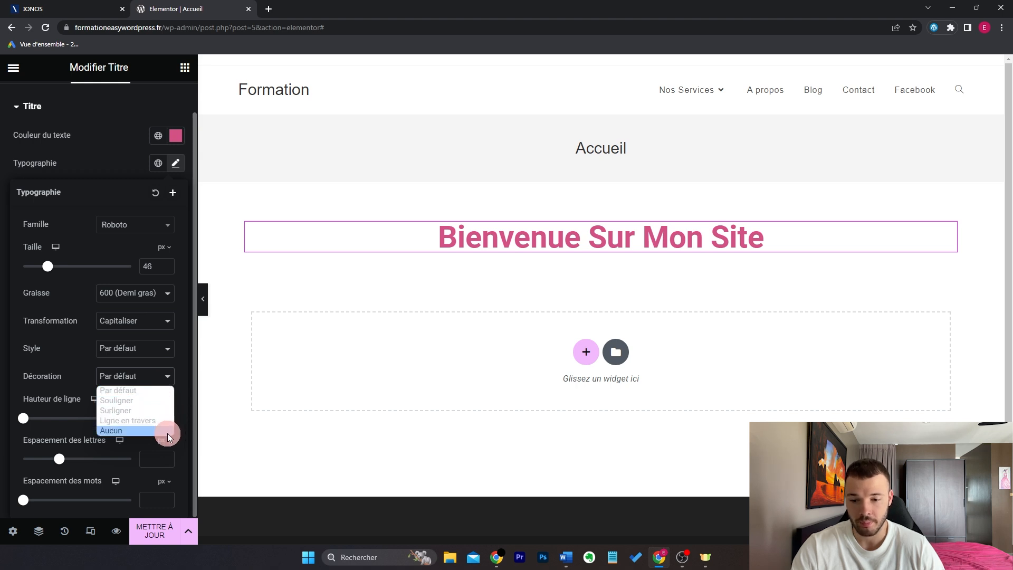
pyautogui.click(23, 419)
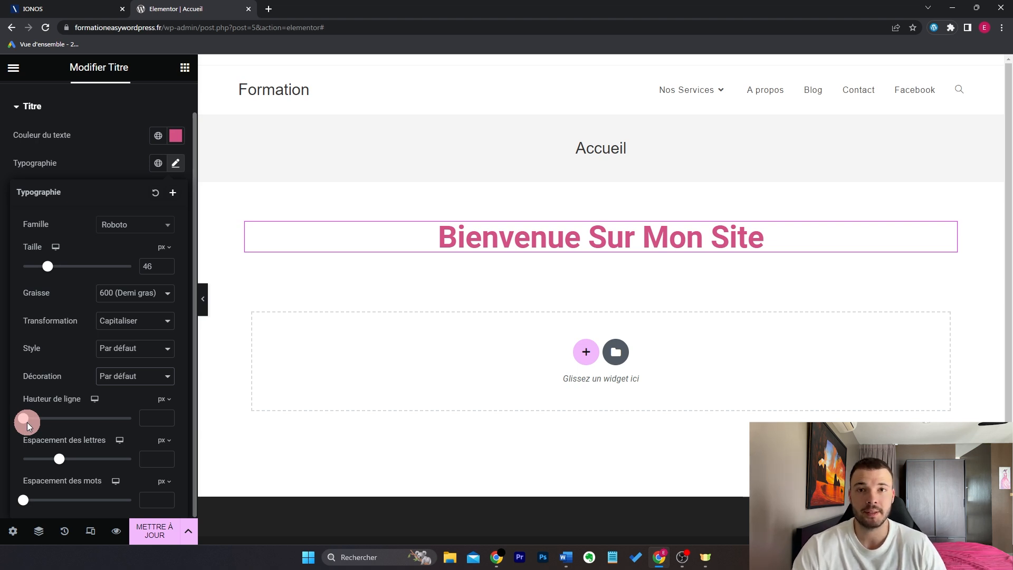
pyautogui.moveTo(59, 459)
pyautogui.mouseDown()
pyautogui.moveTo(93, 463)
pyautogui.moveTo(61, 459)
pyautogui.mouseUp()
pyautogui.moveTo(23, 500)
pyautogui.mouseDown()
pyautogui.moveTo(57, 504)
pyautogui.moveTo(15, 504)
pyautogui.mouseUp()
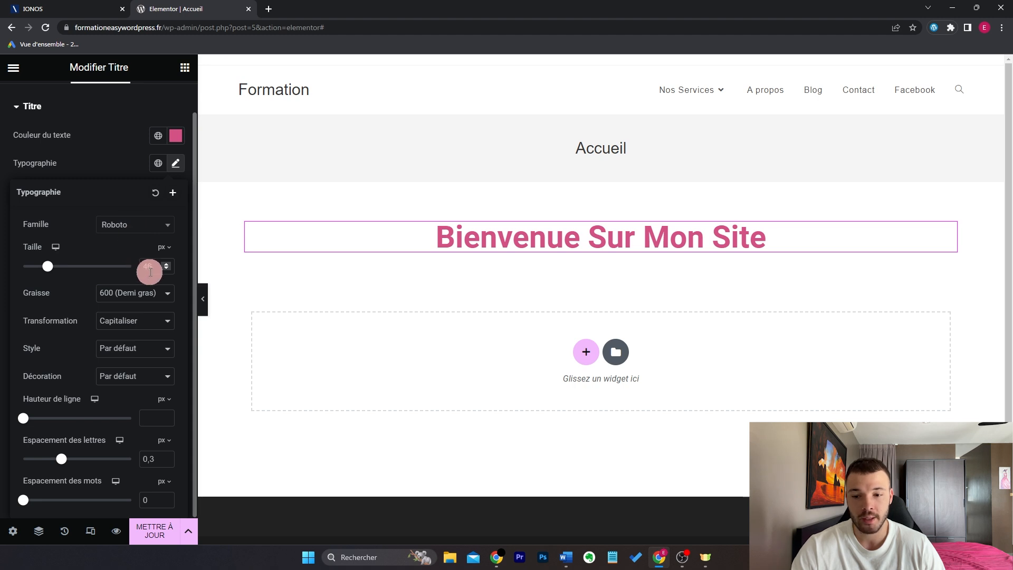
pyautogui.click(149, 158)
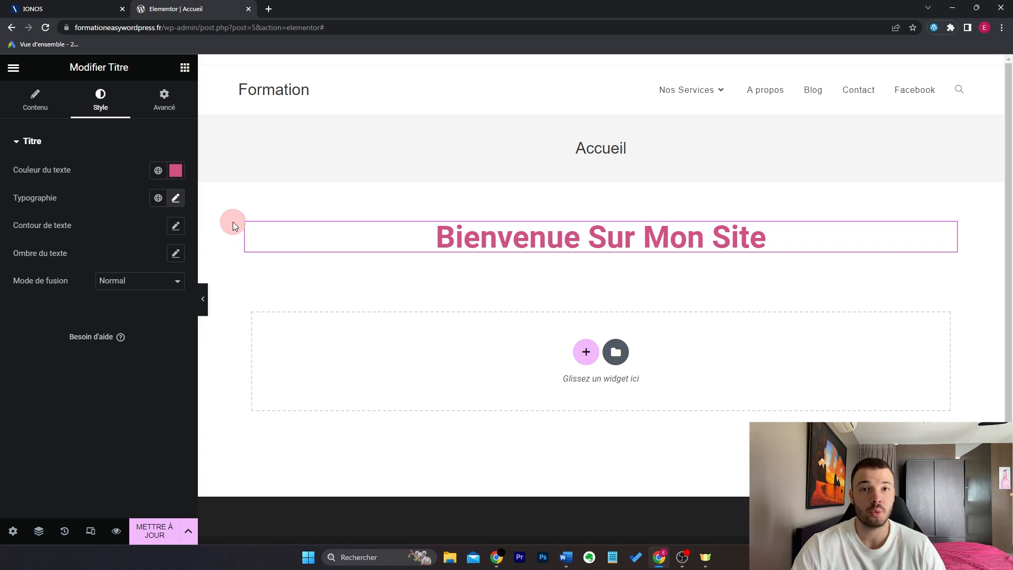
# Step: Drag an Éditeur de texte widget from the widget panel beneath the welcome heading
pyautogui.click(184, 67)
pyautogui.scroll(-6, 98, 285)
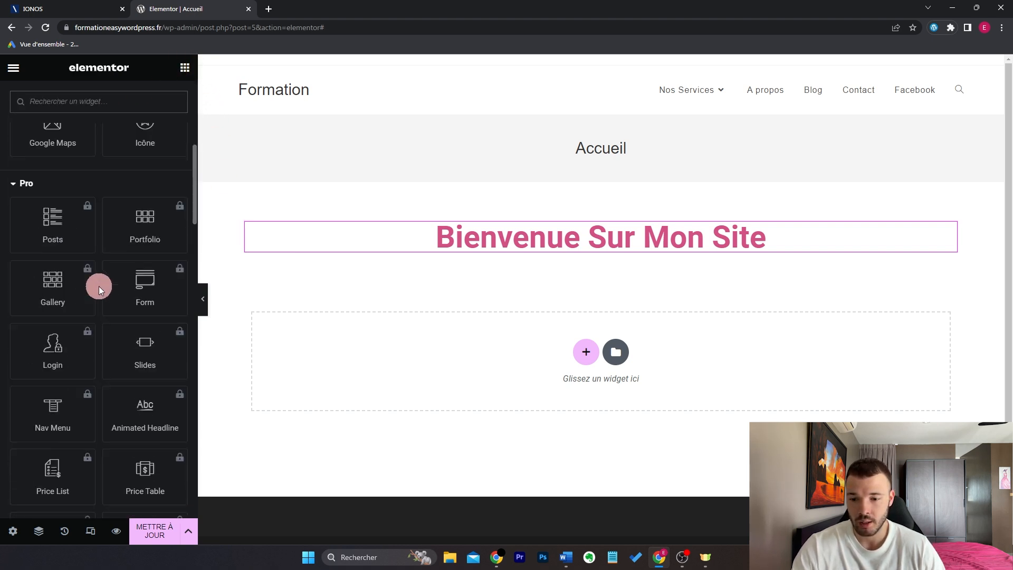
pyautogui.scroll(8, 99, 286)
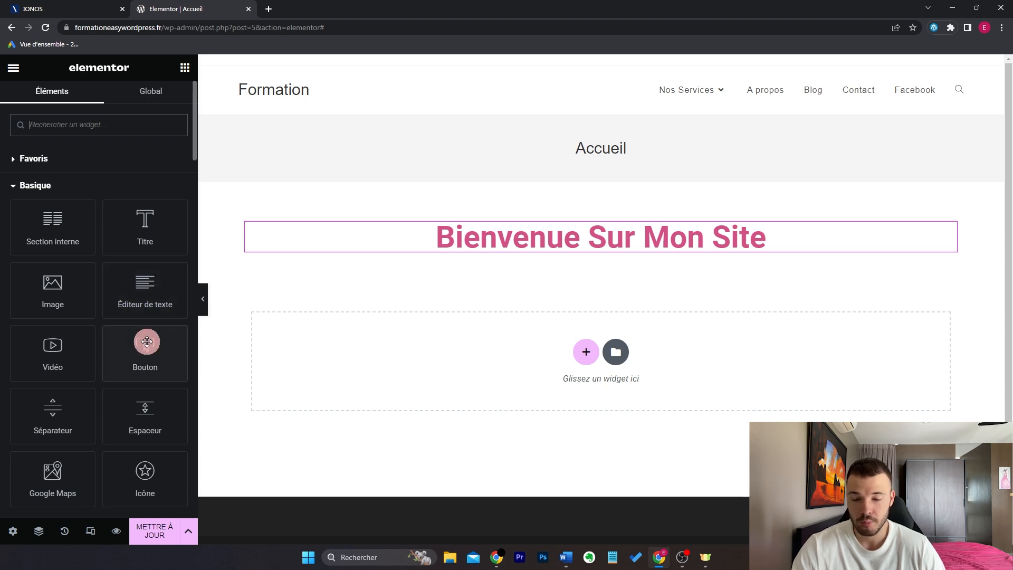
pyautogui.scroll(-8, 165, 282)
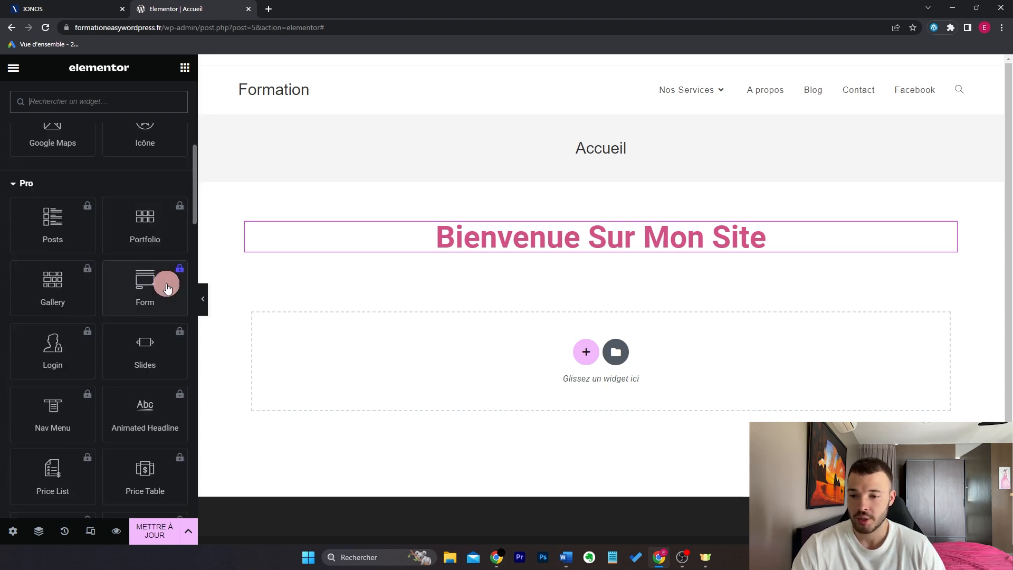
pyautogui.scroll(-7, 136, 284)
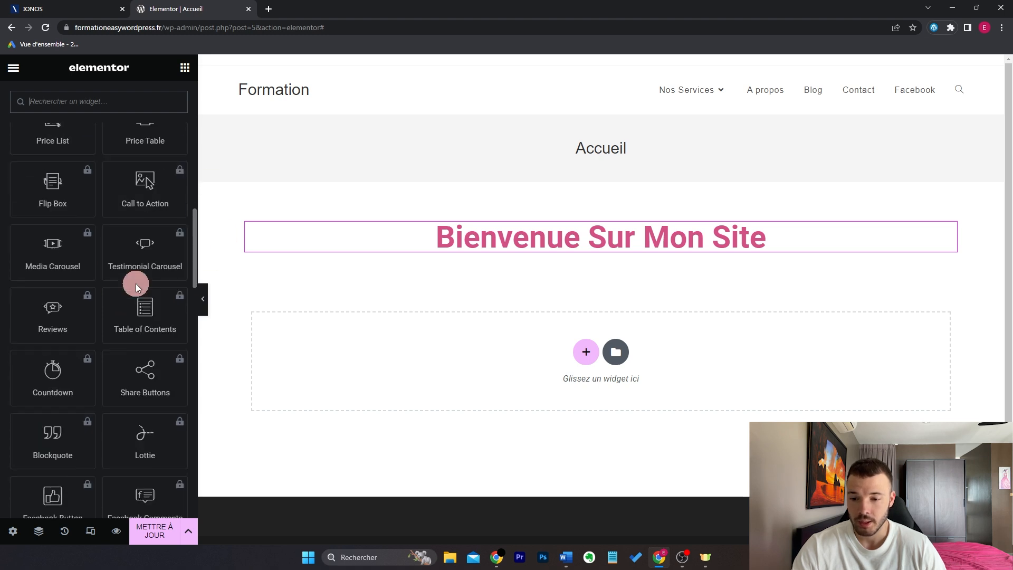
pyautogui.scroll(-9, 136, 283)
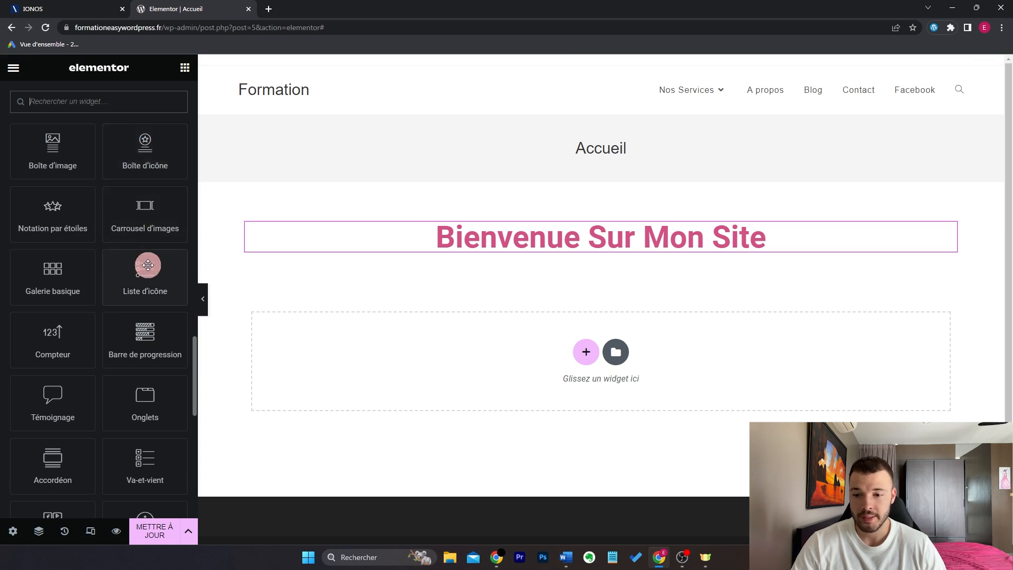
pyautogui.scroll(-3, 150, 269)
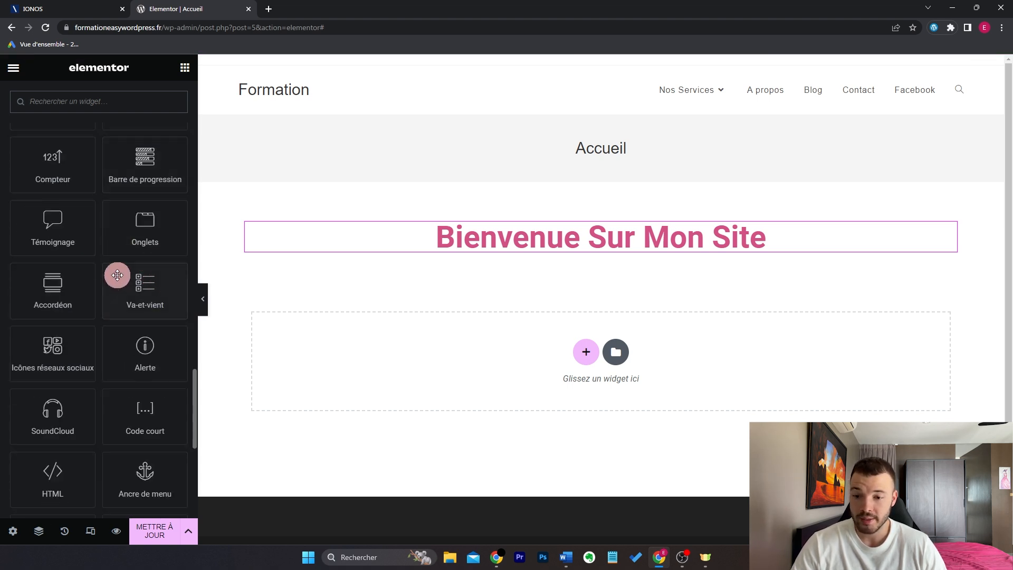
pyautogui.scroll(3, 116, 273)
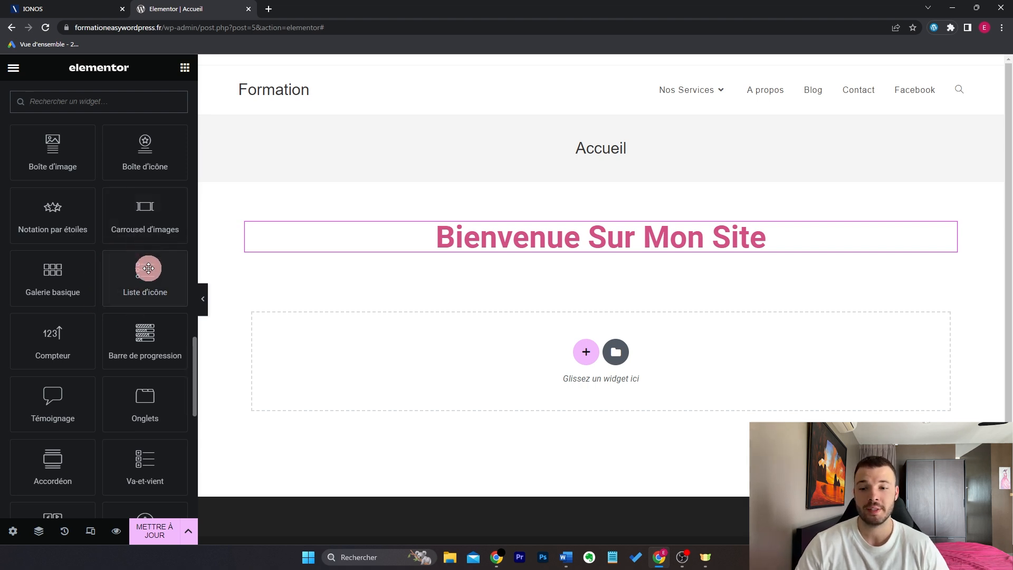
pyautogui.scroll(10, 148, 269)
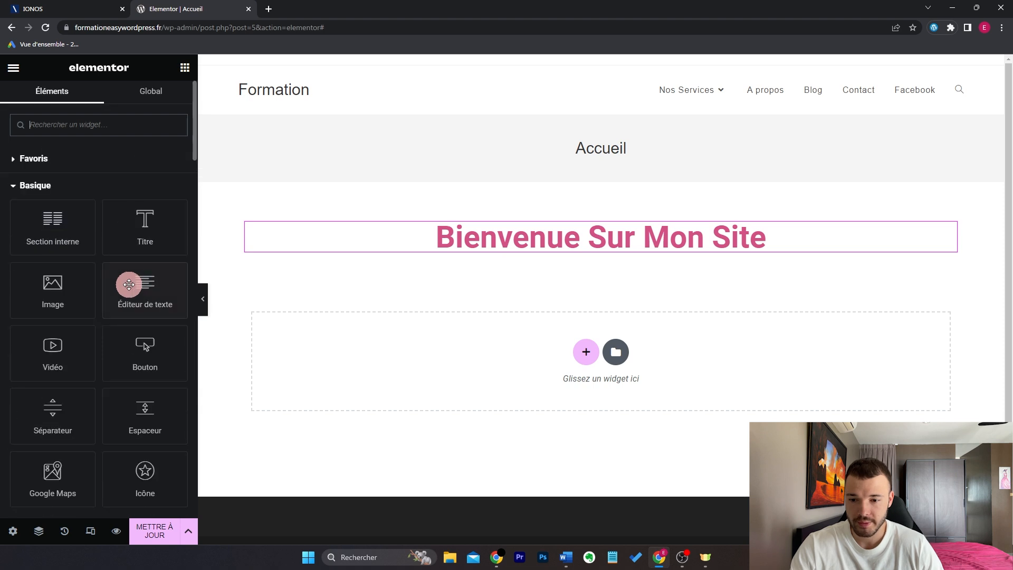
pyautogui.moveTo(144, 290); pyautogui.dragTo(579, 242)
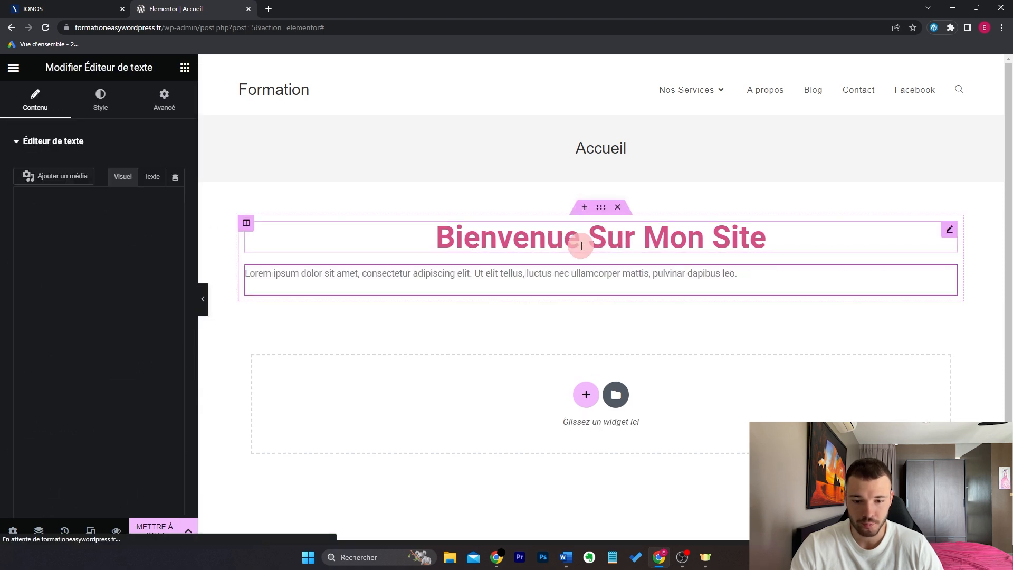
# Step: Centre the Lorem ipsum paragraph and make its text black #000000
pyautogui.moveTo(150, 289); pyautogui.dragTo(1, 232)
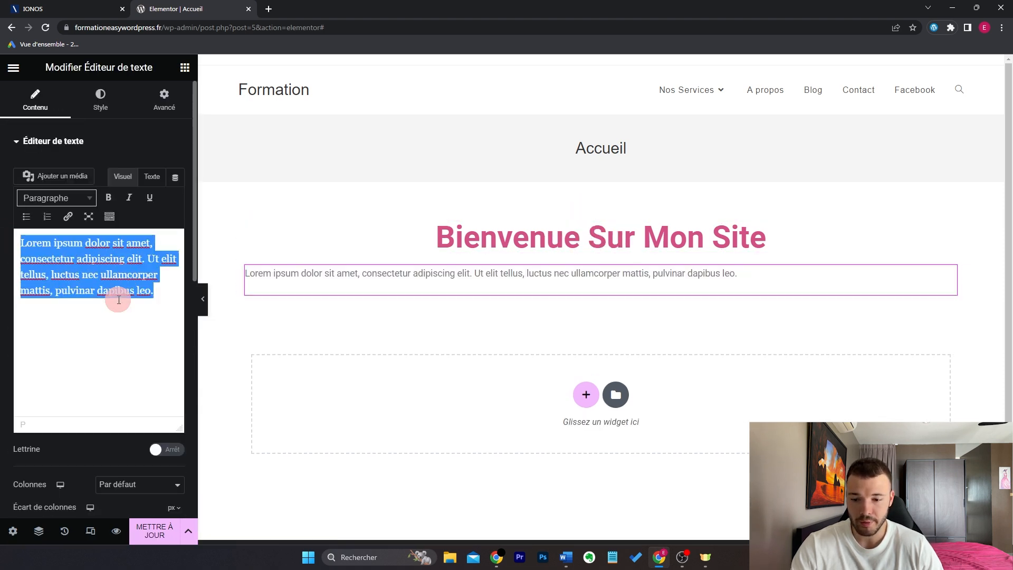
pyautogui.click(103, 102)
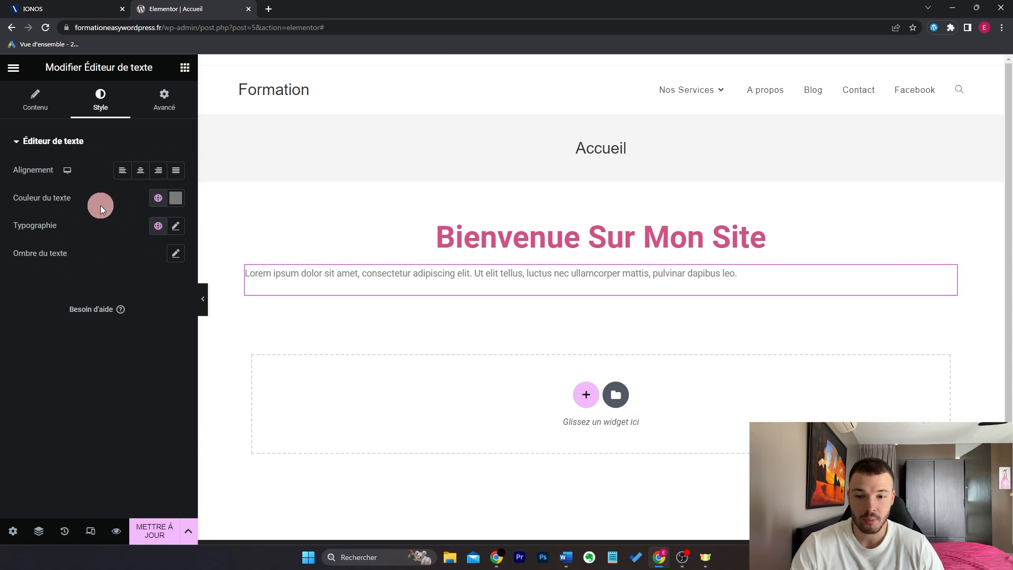
pyautogui.click(140, 169)
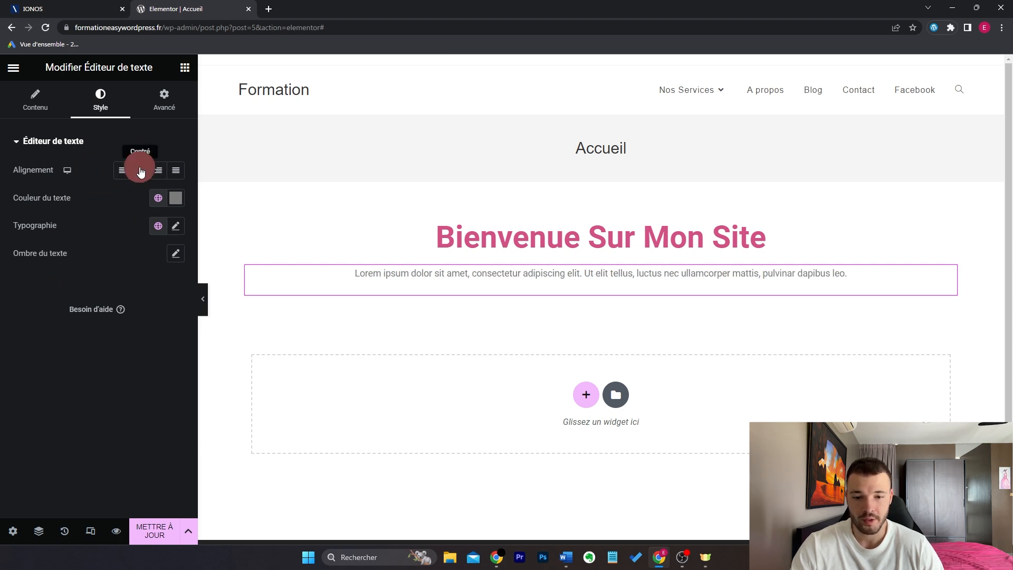
pyautogui.click(175, 199)
pyautogui.moveTo(110, 301); pyautogui.dragTo(1, 406)
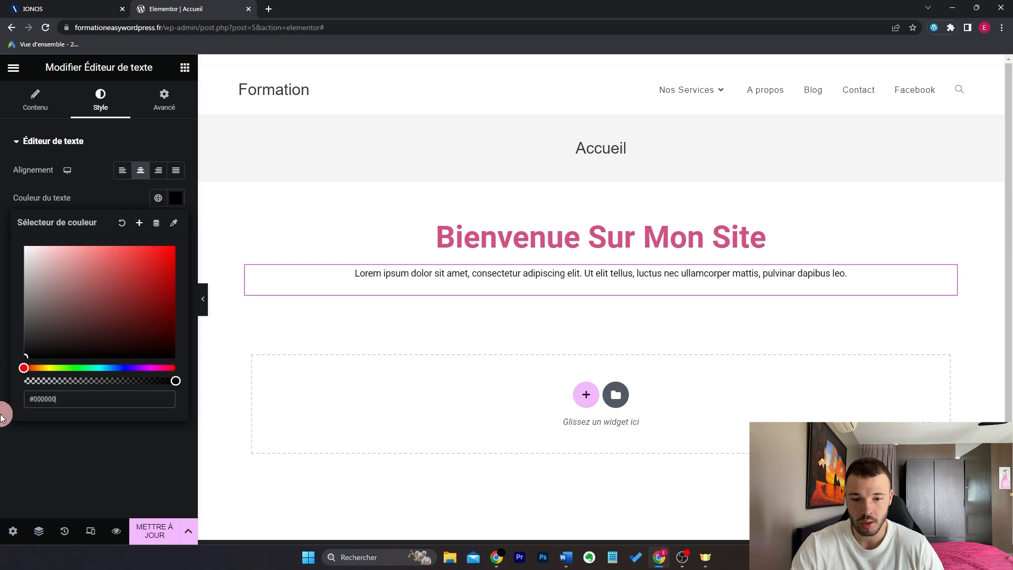
pyautogui.click(3, 436)
# Step: Set the paragraph's typography size to 17 px
pyautogui.click(176, 226)
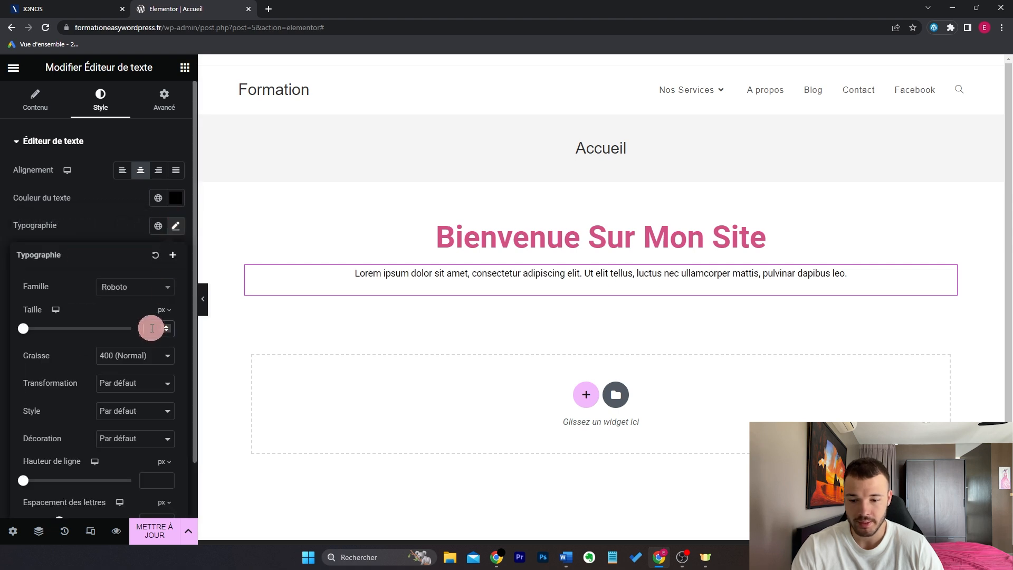
pyautogui.write('17')
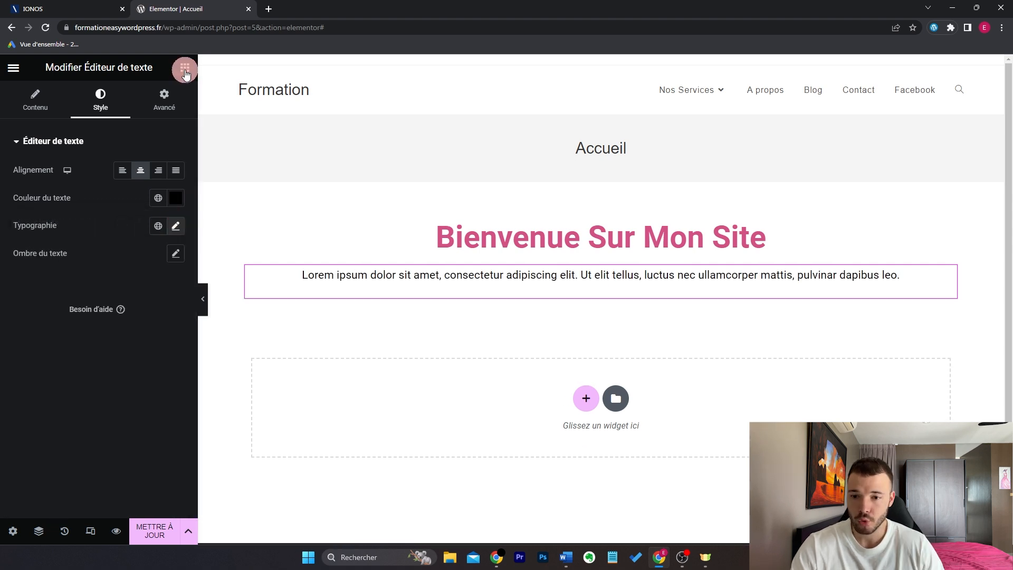
pyautogui.click(184, 68)
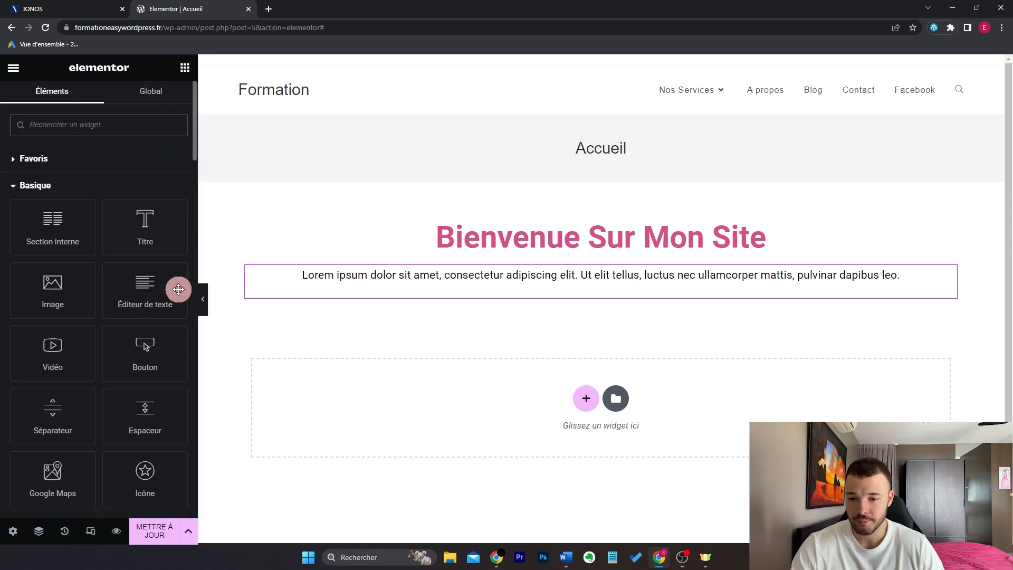
# Step: Add a 'Cliquez ici' Bouton widget under the paragraph and centre it
pyautogui.moveTo(146, 354); pyautogui.dragTo(500, 293)
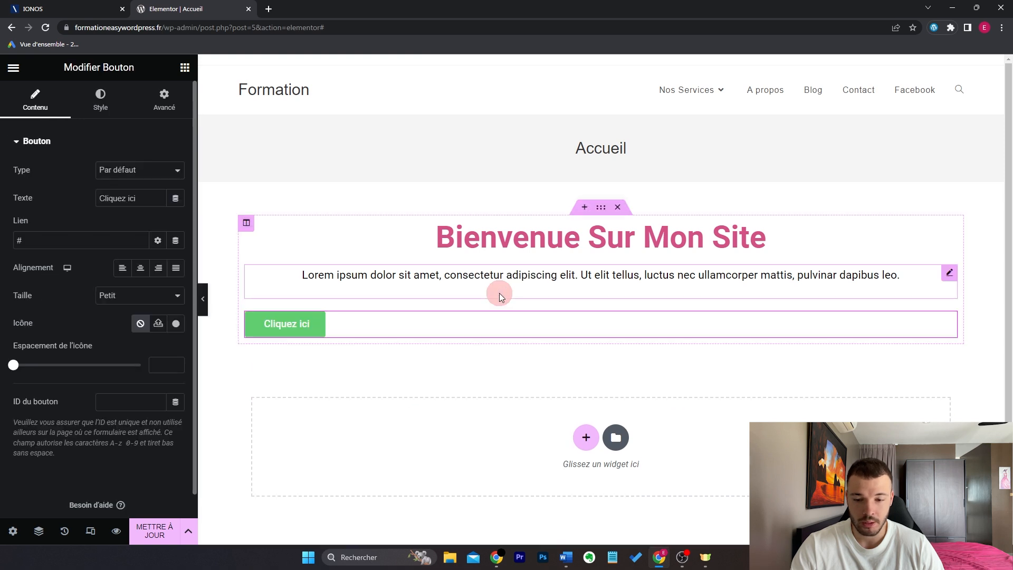
pyautogui.moveTo(141, 199); pyautogui.dragTo(74, 199)
pyautogui.moveTo(70, 240); pyautogui.dragTo(1, 249)
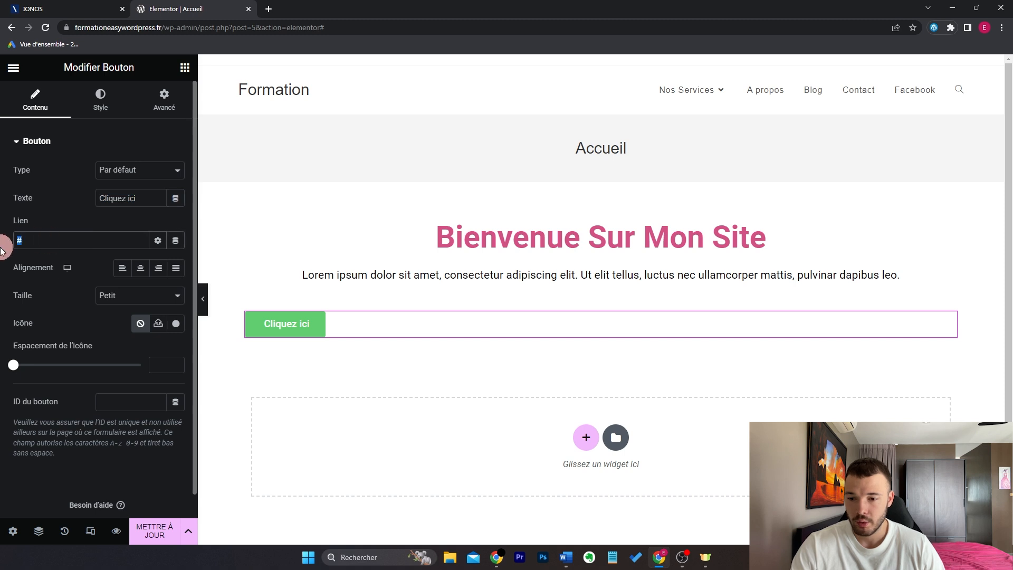
pyautogui.click(141, 268)
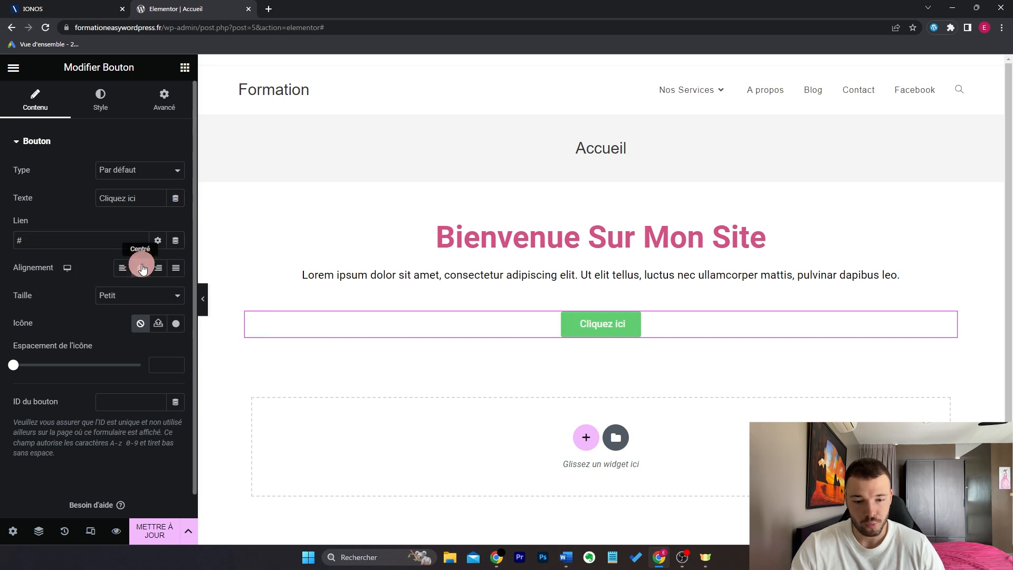
# Step: Insert the mouse-pointer icon, found by searching 'mous', and widen icon spacing to 12
pyautogui.click(174, 327)
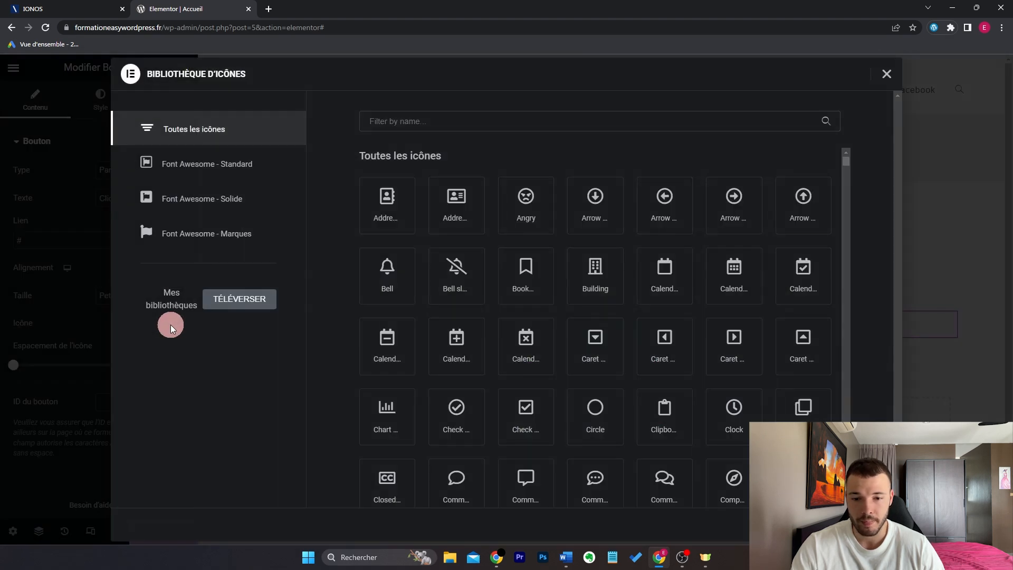
pyautogui.click(480, 129)
pyautogui.write('mous')
pyautogui.click(448, 211)
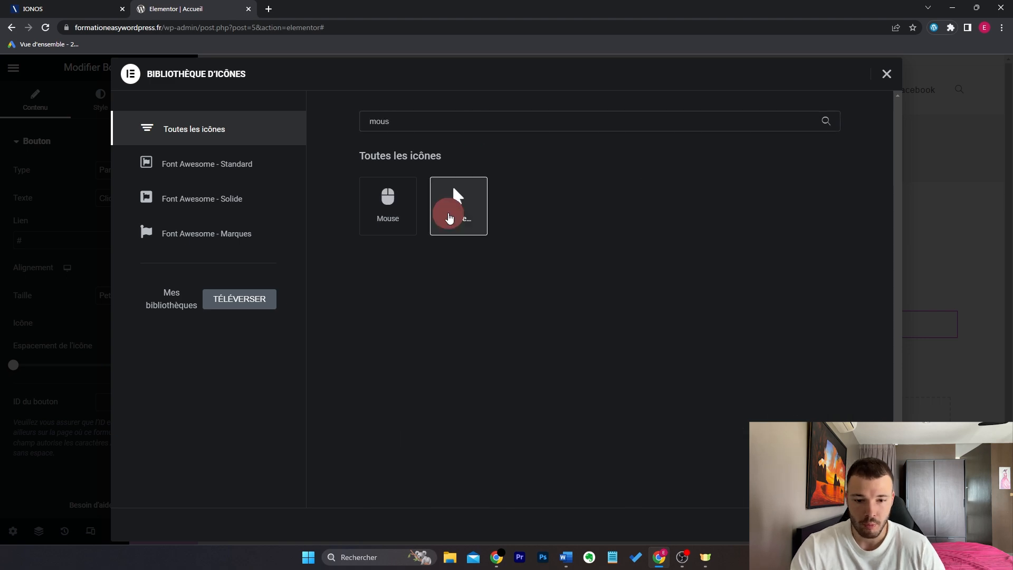
pyautogui.click(868, 524)
pyautogui.moveTo(15, 394); pyautogui.dragTo(38, 396)
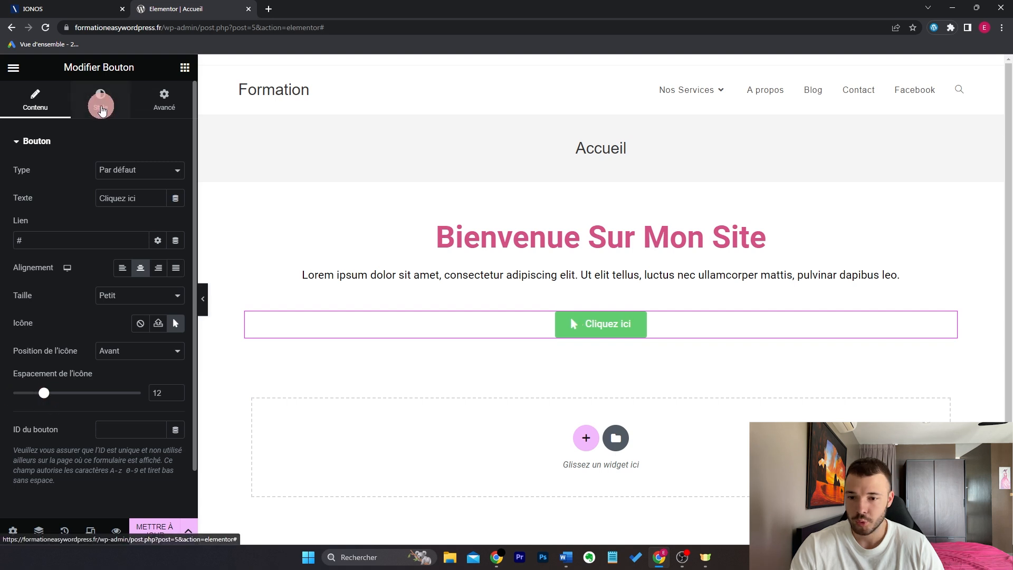
# Step: Look up the pink colour value of the heading for the button's background
pyautogui.click(101, 99)
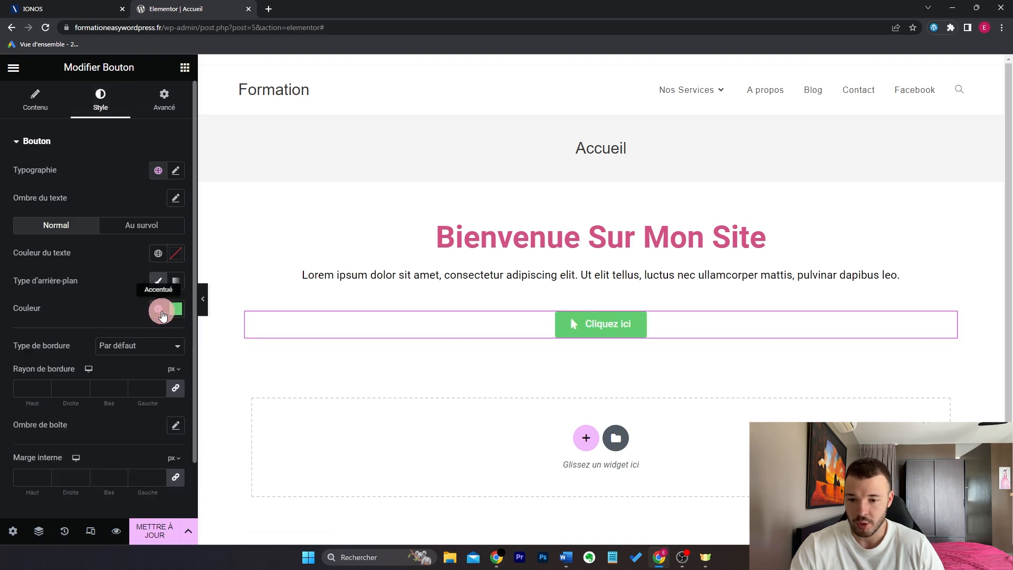
pyautogui.click(176, 312)
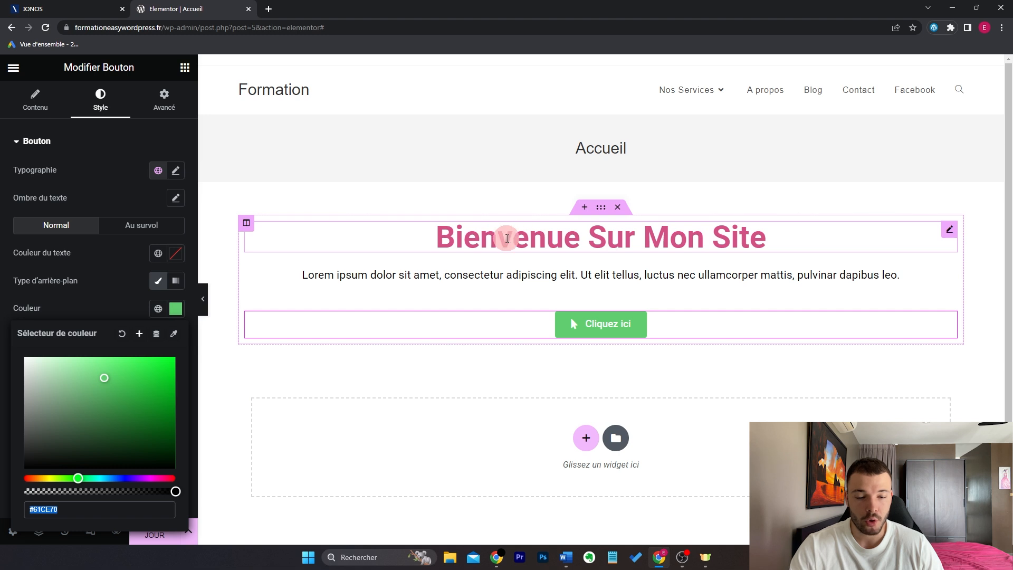
pyautogui.click(953, 230)
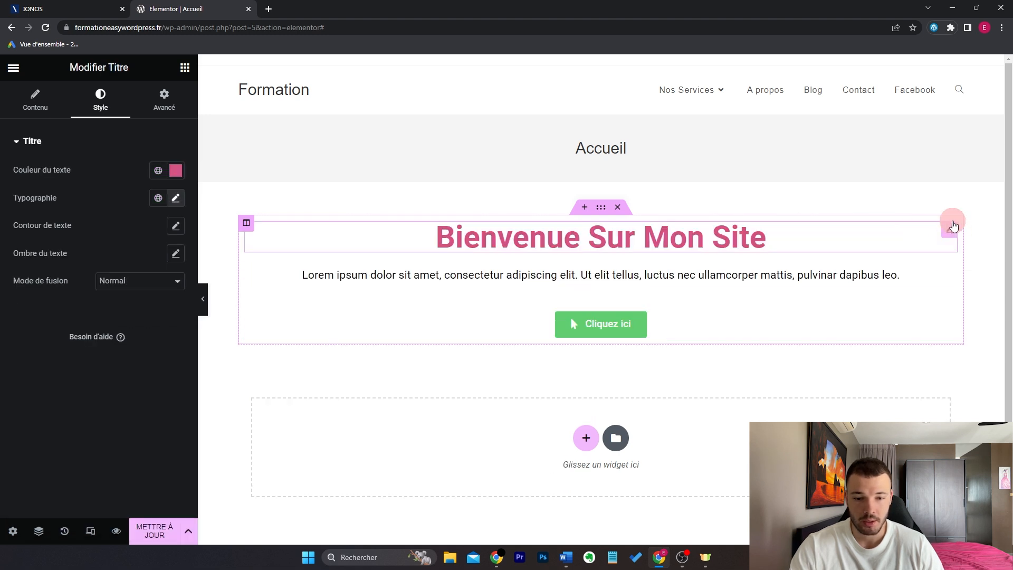
pyautogui.click(176, 170)
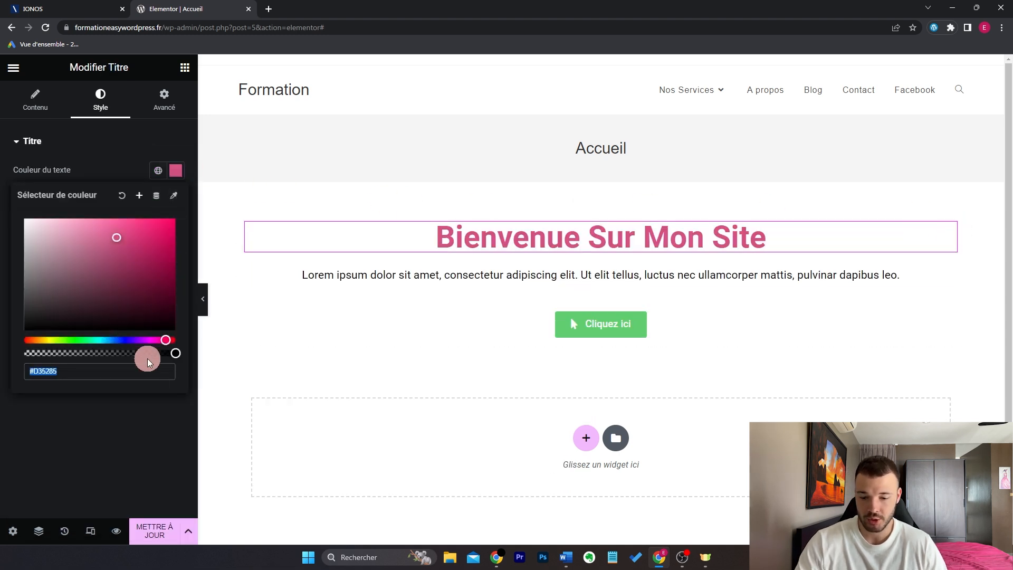
pyautogui.click(176, 170)
pyautogui.click(950, 323)
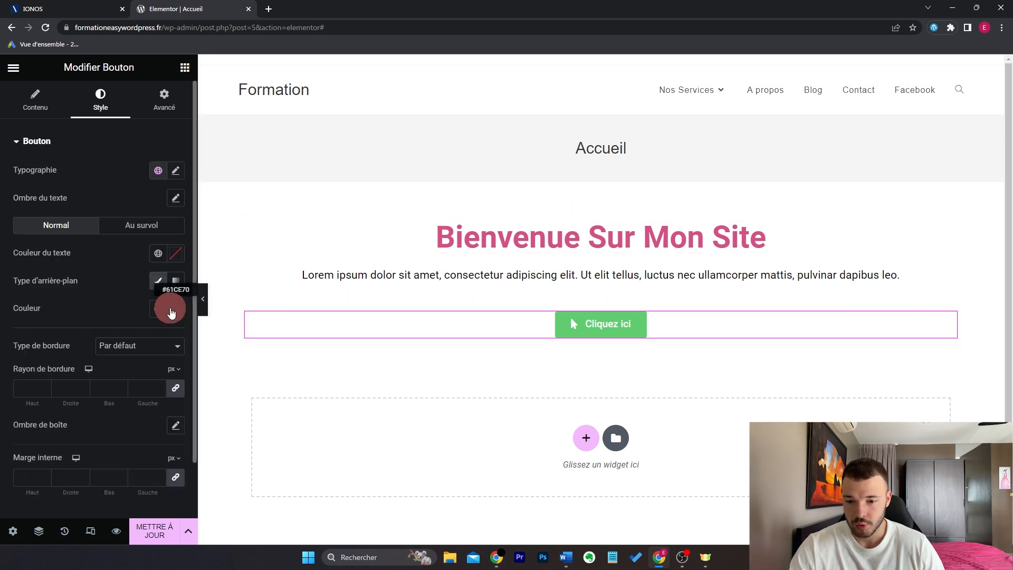
# Step: Eyedrop the heading's pink #D35285 onto the button and save it as global colour Rose
pyautogui.click(172, 310)
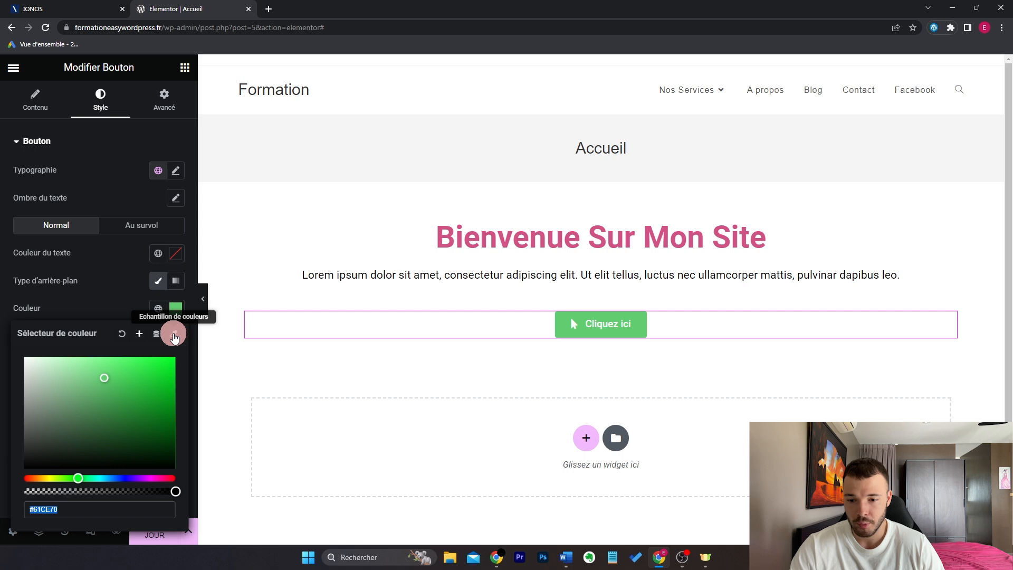
pyautogui.click(174, 336)
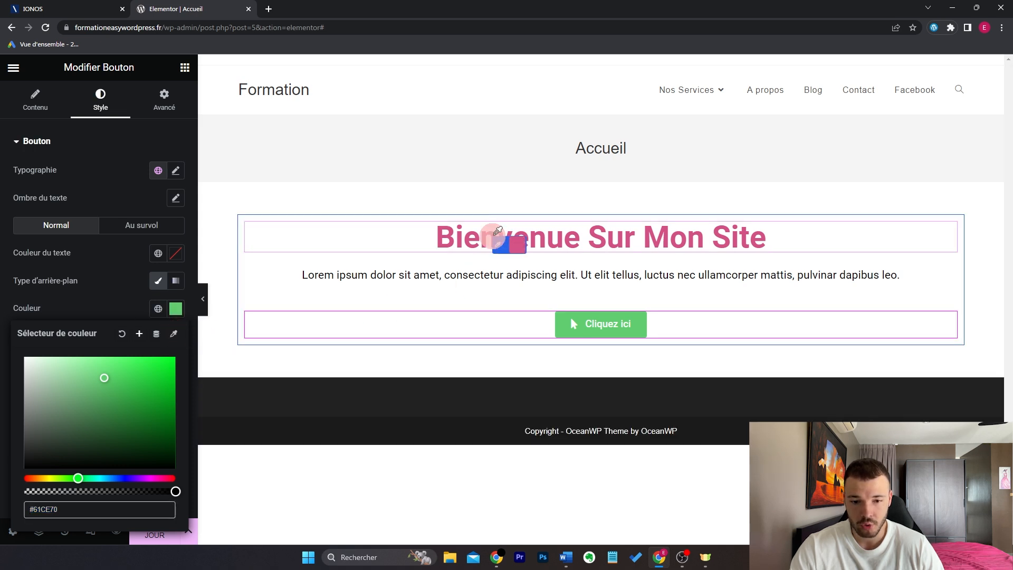
pyautogui.click(506, 236)
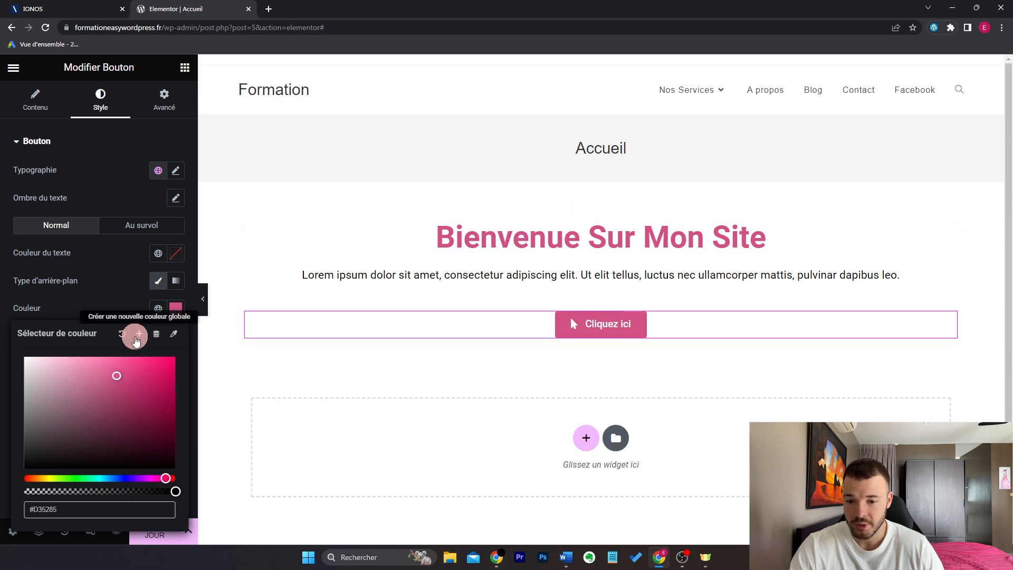
pyautogui.click(136, 338)
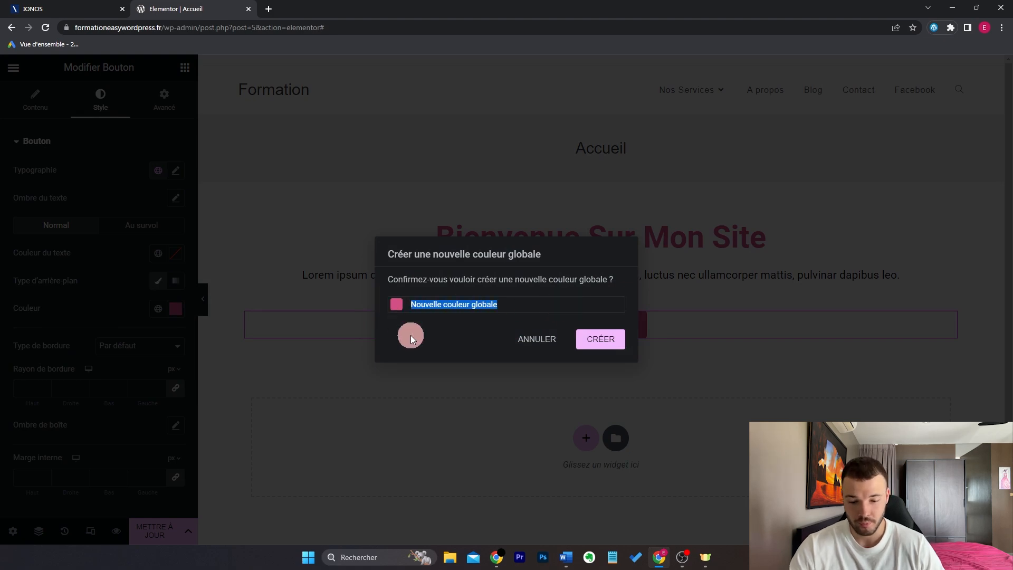
pyautogui.write('Rose')
pyautogui.click(610, 339)
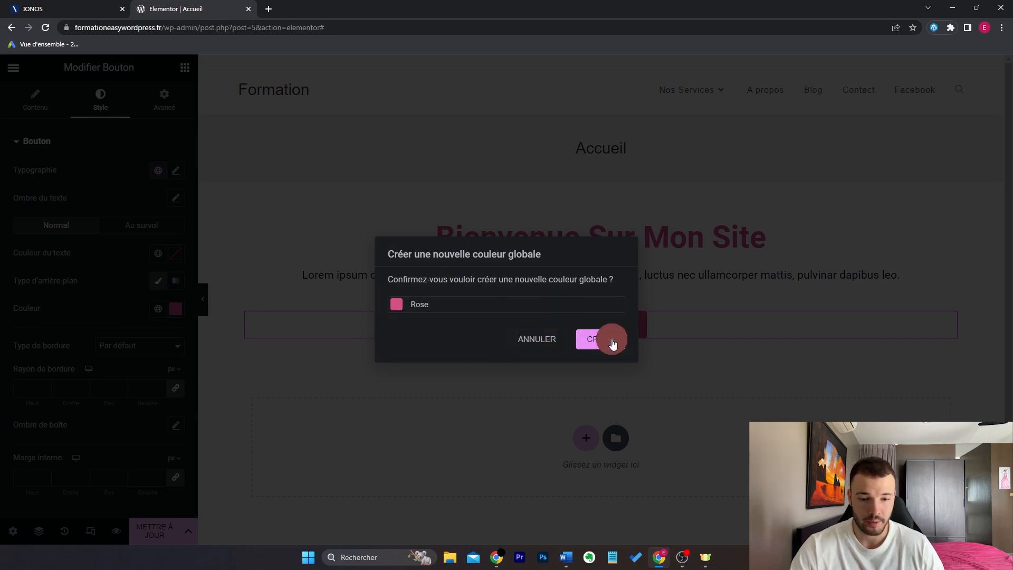
pyautogui.click(459, 318)
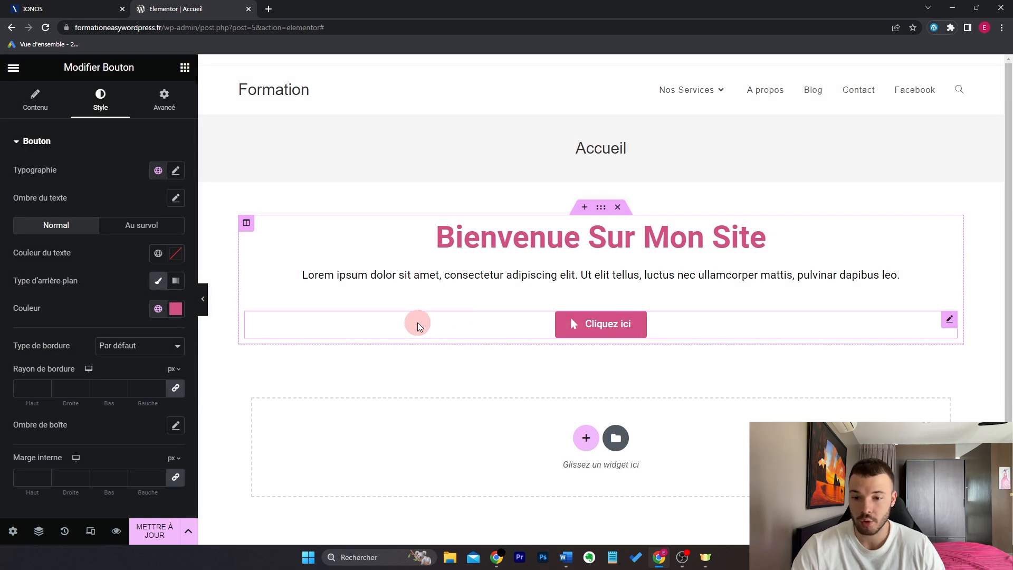
# Step: Link the button's background colour to the global Rose colour
pyautogui.click(178, 254)
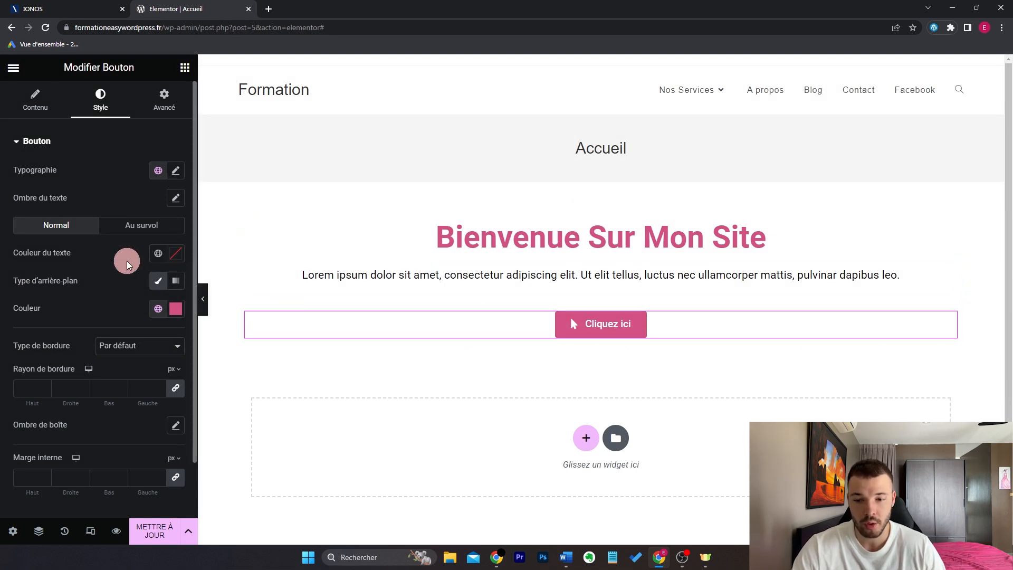
pyautogui.click(158, 255)
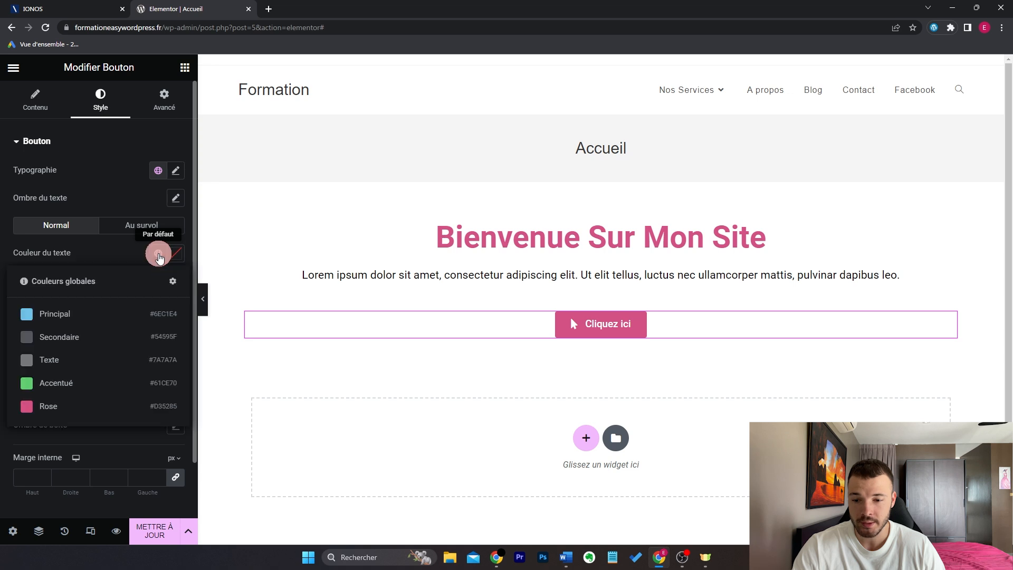
pyautogui.click(93, 407)
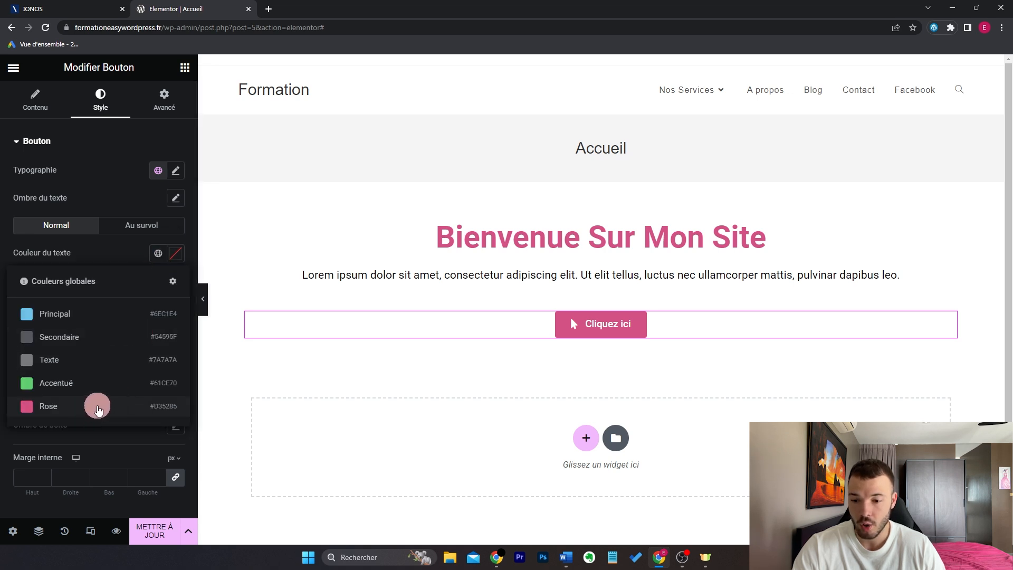
pyautogui.click(98, 406)
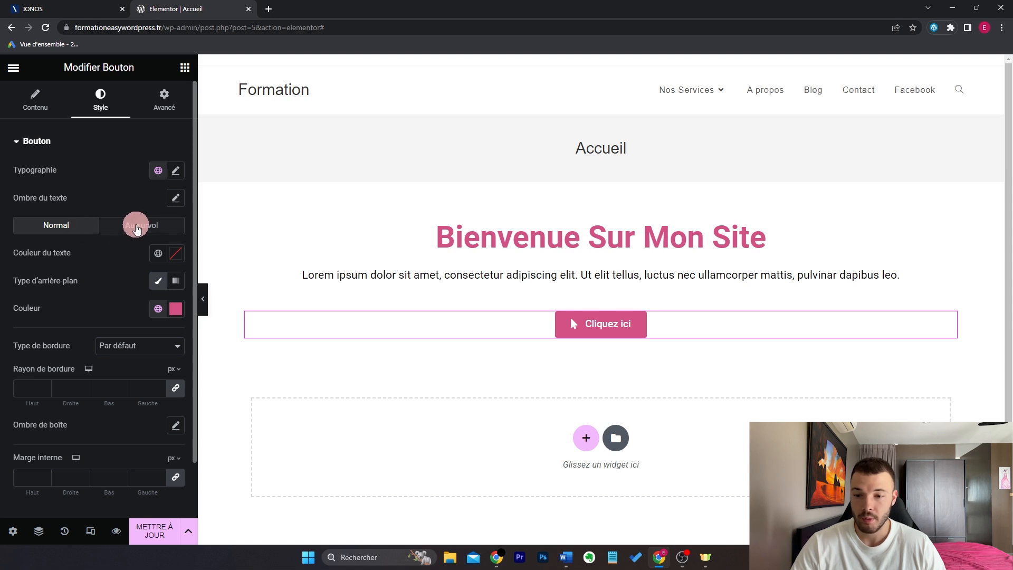
# Step: Set the hover background to a darker pink #C04777 and the hover animation to Grow
pyautogui.click(139, 228)
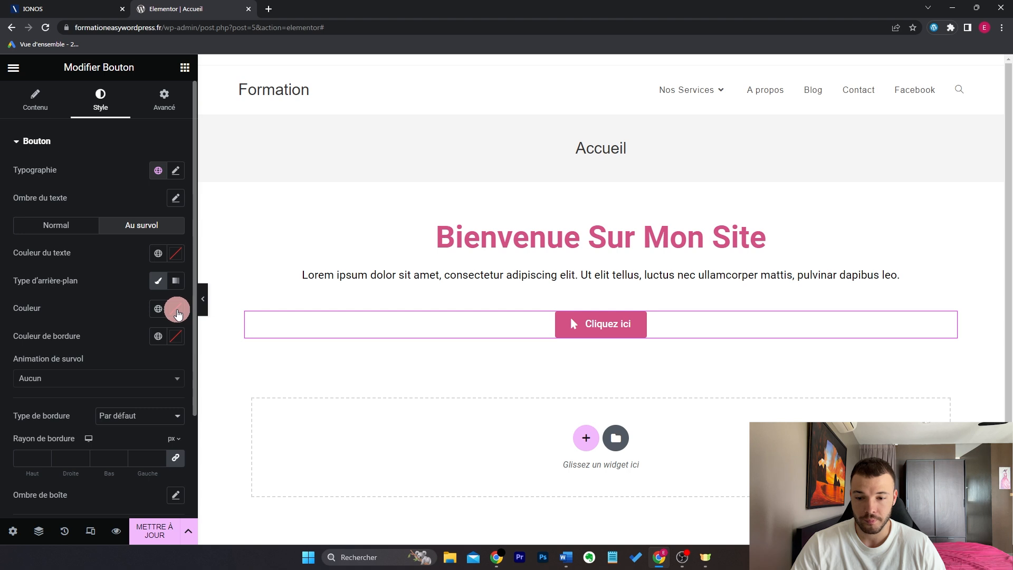
pyautogui.click(157, 308)
pyautogui.click(102, 465)
pyautogui.click(174, 308)
pyautogui.moveTo(120, 379)
pyautogui.mouseDown()
pyautogui.moveTo(113, 375)
pyautogui.moveTo(120, 394)
pyautogui.mouseUp()
pyautogui.click(299, 383)
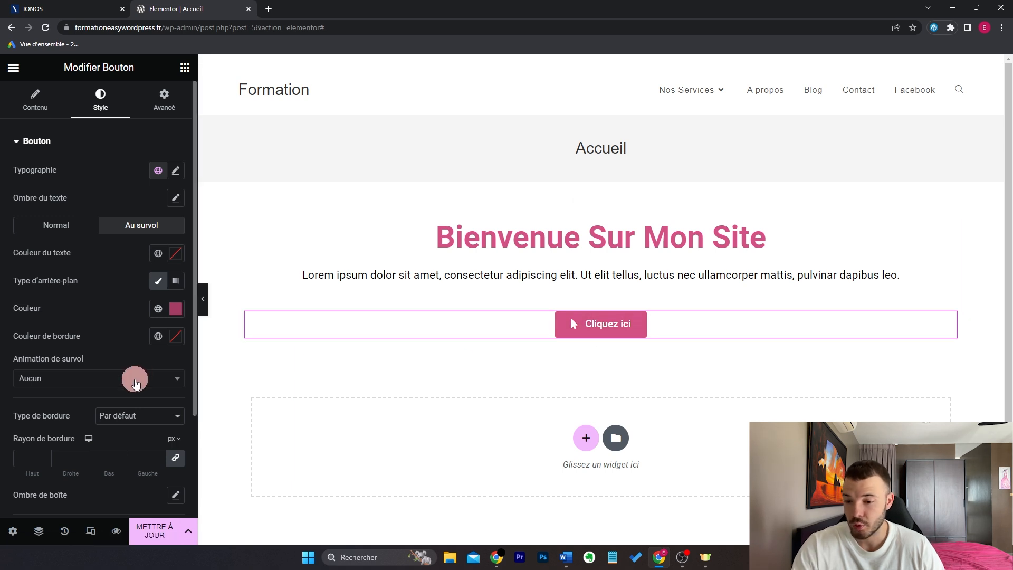
pyautogui.click(136, 384)
pyautogui.click(104, 427)
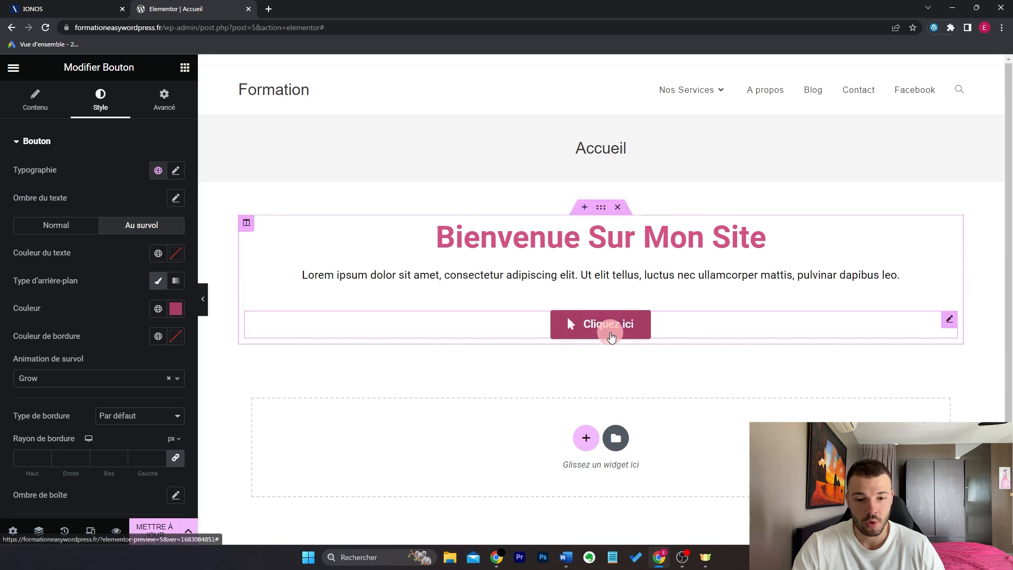
# Step: Give the button a 20 px border radius, then unlink it and set two opposite corners to 0
pyautogui.scroll(-3, 129, 298)
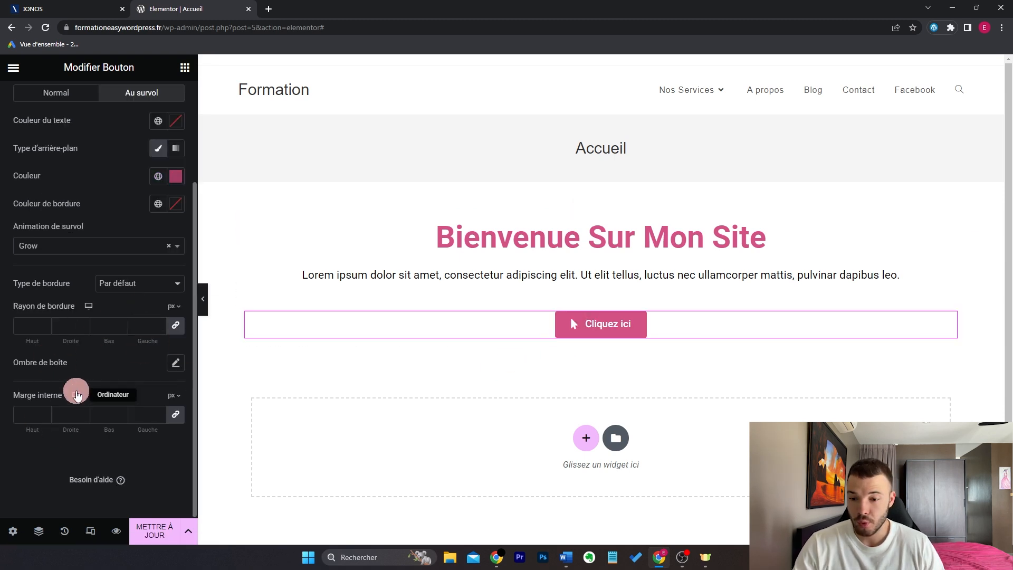
pyautogui.click(31, 326)
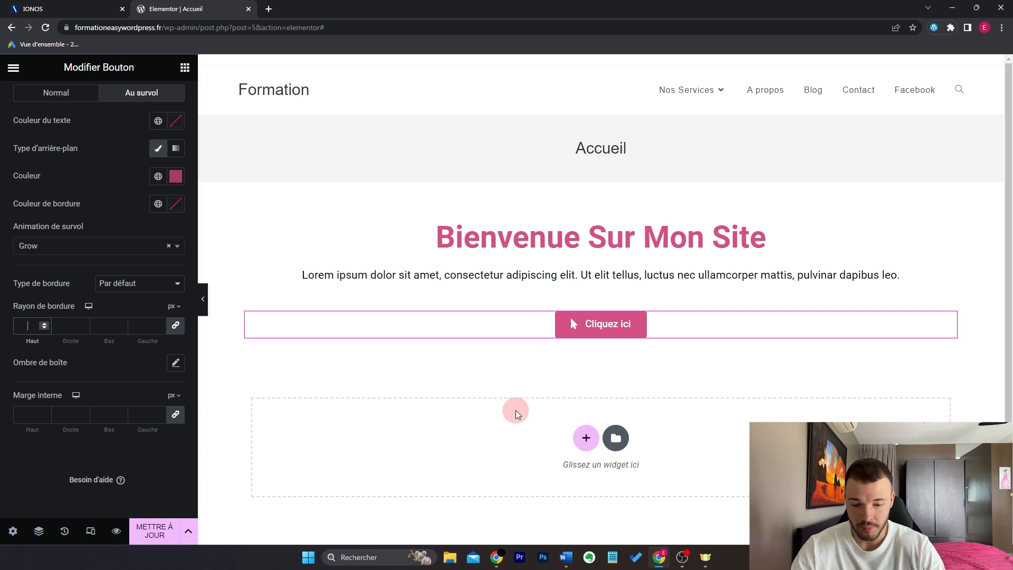
pyautogui.write('20')
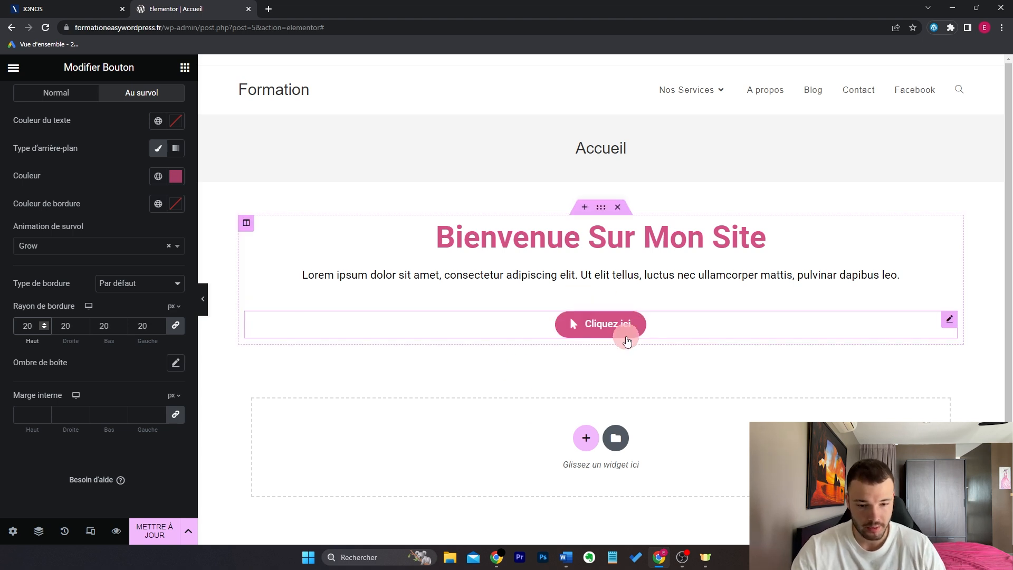
pyautogui.click(121, 370)
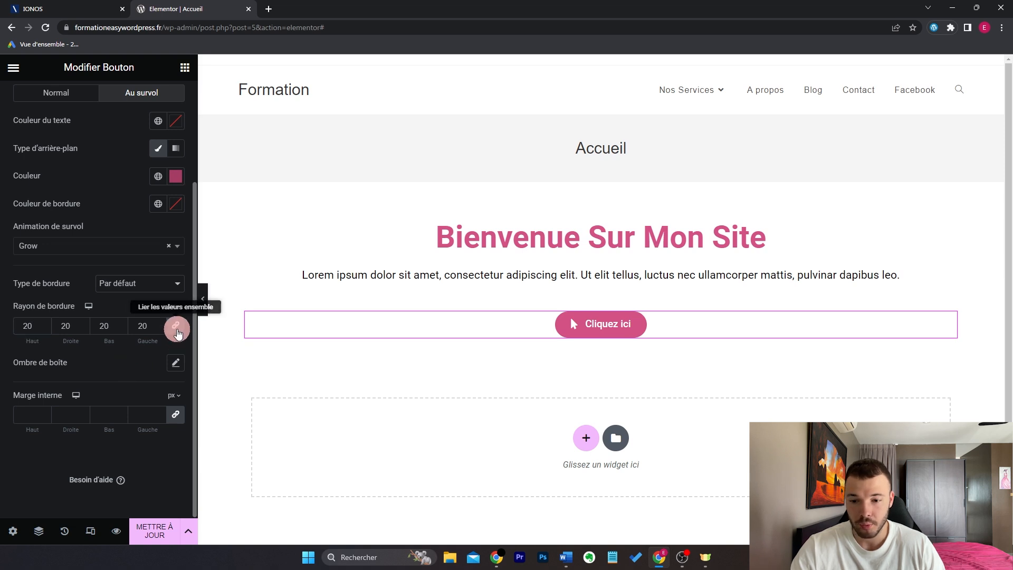
pyautogui.click(178, 331)
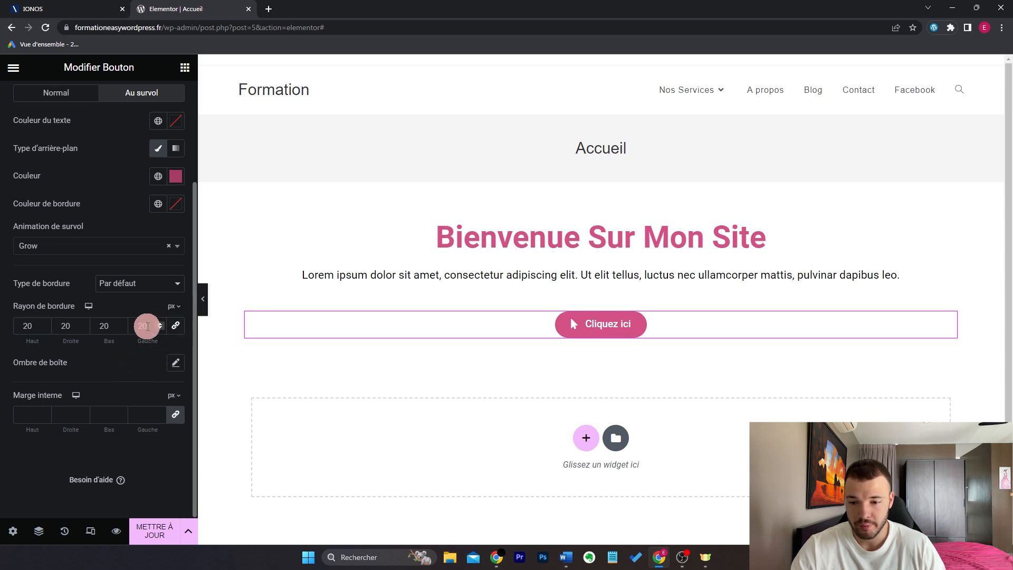
pyautogui.doubleClick(148, 326)
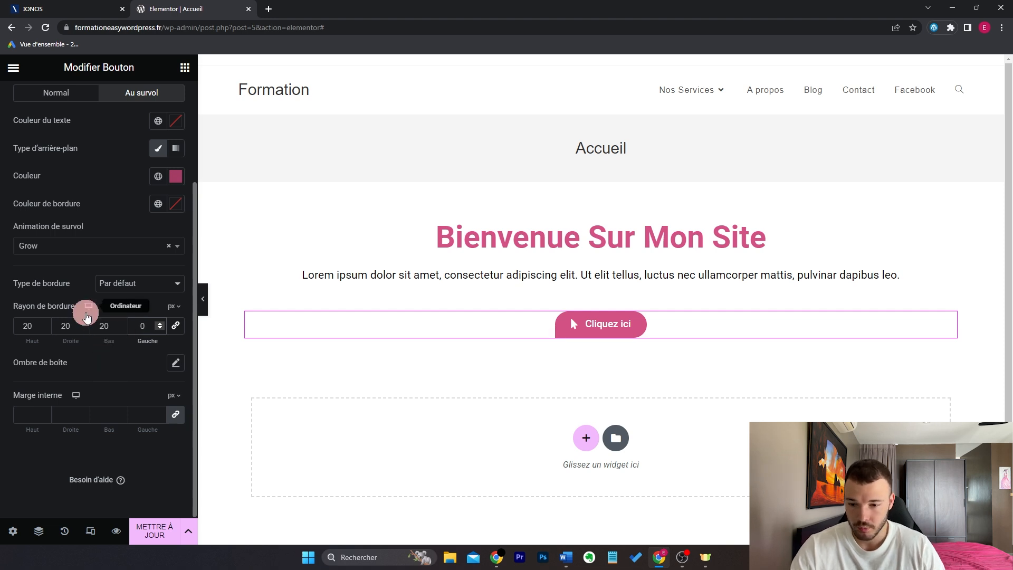
pyautogui.doubleClick(58, 327)
pyautogui.write('0')
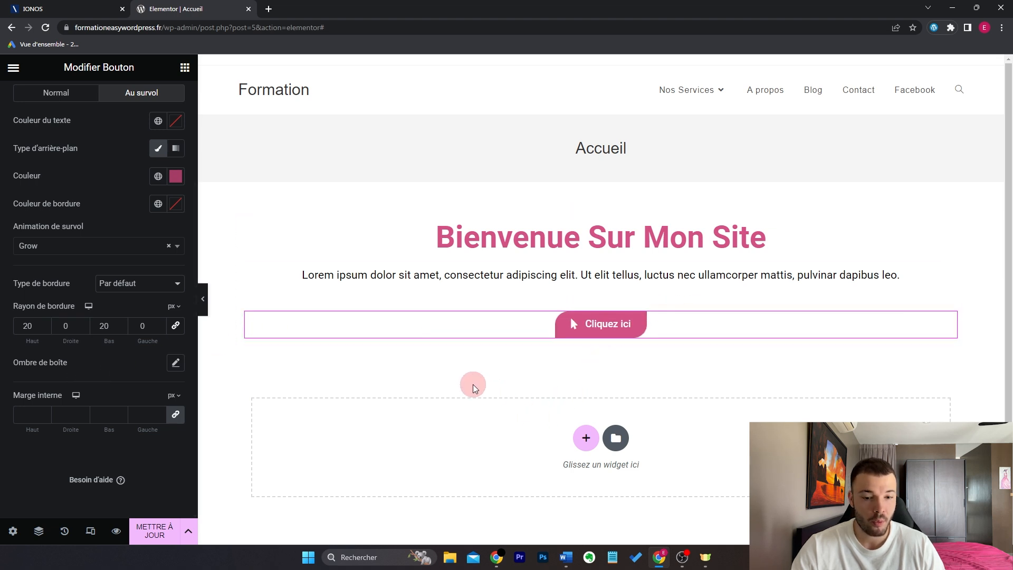
pyautogui.scroll(3, 163, 137)
pyautogui.click(163, 108)
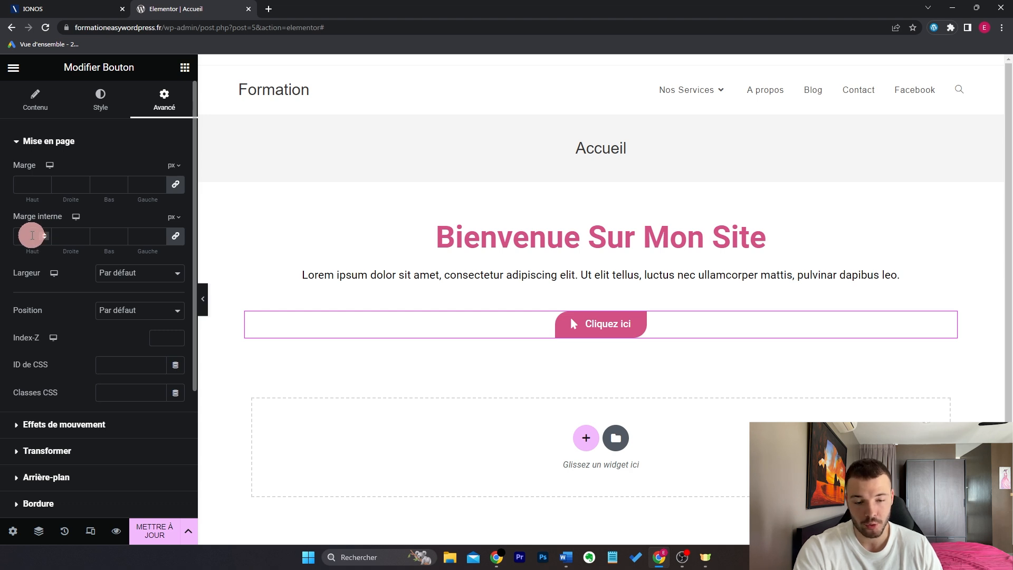
# Step: Give the button block a classic light grey #B8B8B8 background
pyautogui.scroll(-3, 141, 281)
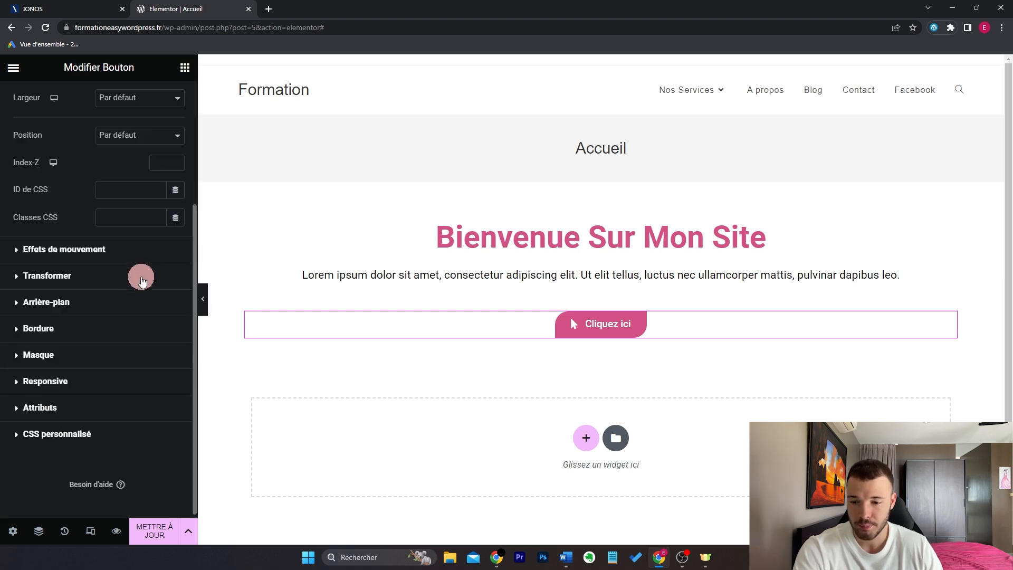
pyautogui.click(110, 308)
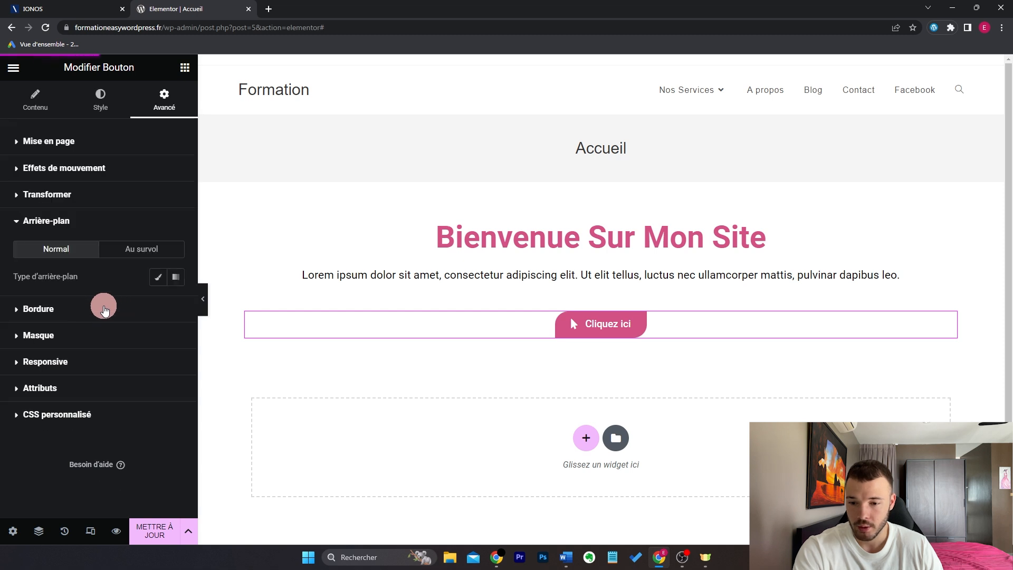
pyautogui.click(160, 276)
pyautogui.click(175, 304)
pyautogui.moveTo(34, 383); pyautogui.dragTo(19, 388)
pyautogui.click(111, 300)
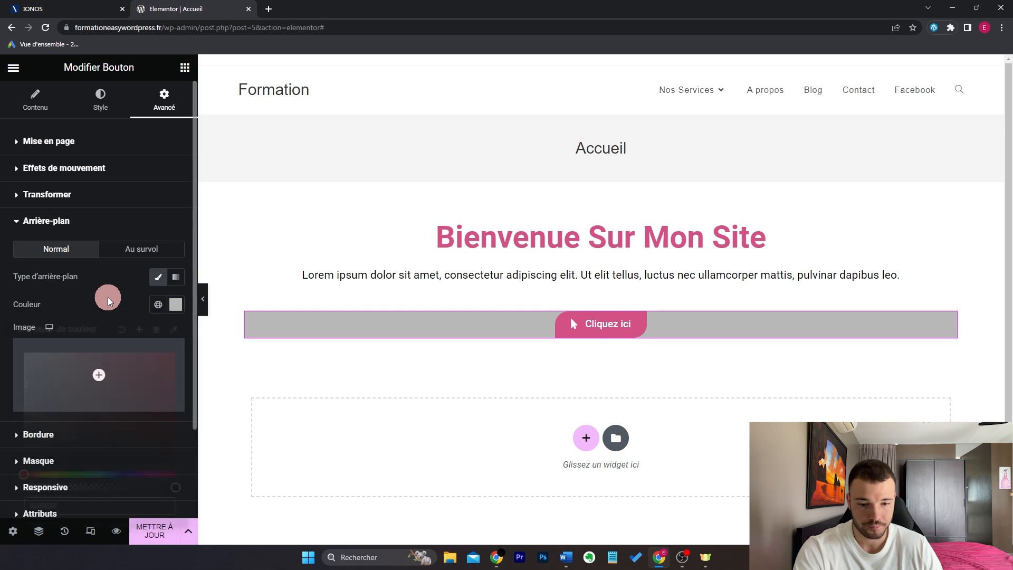
# Step: Set the block's margin and padding to 10 px, linked on all sides
pyautogui.click(64, 146)
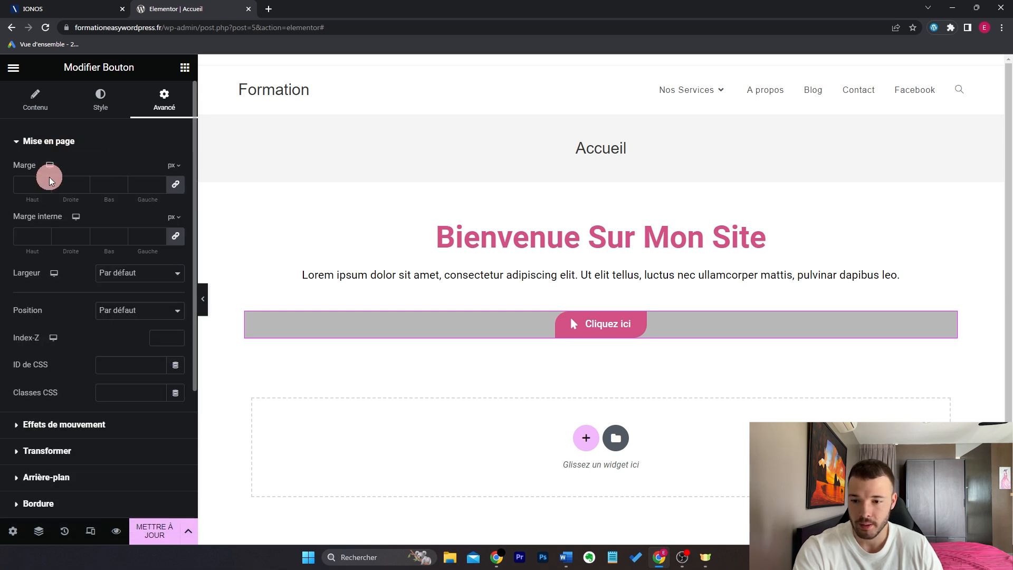
pyautogui.click(30, 184)
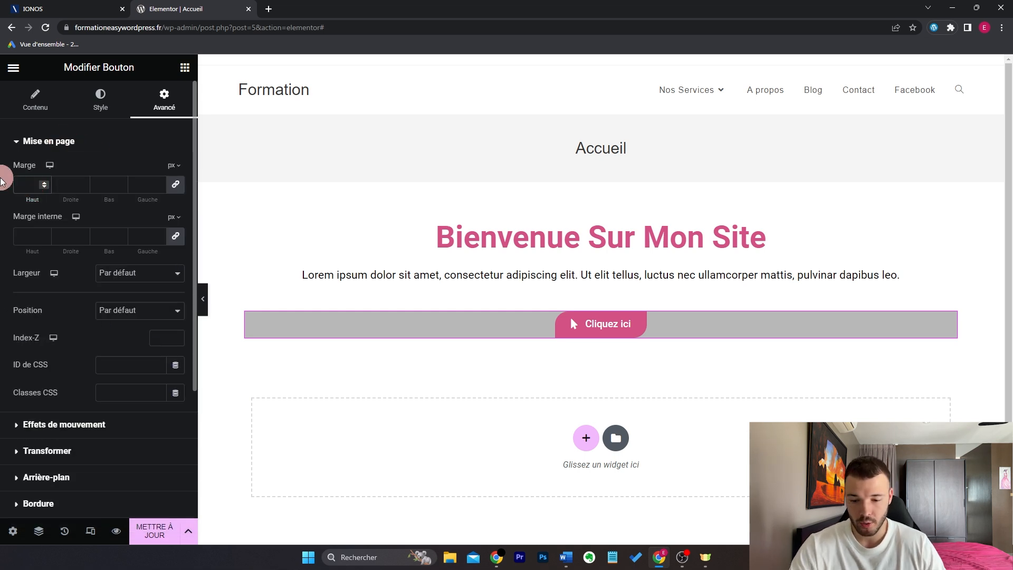
pyautogui.write('10')
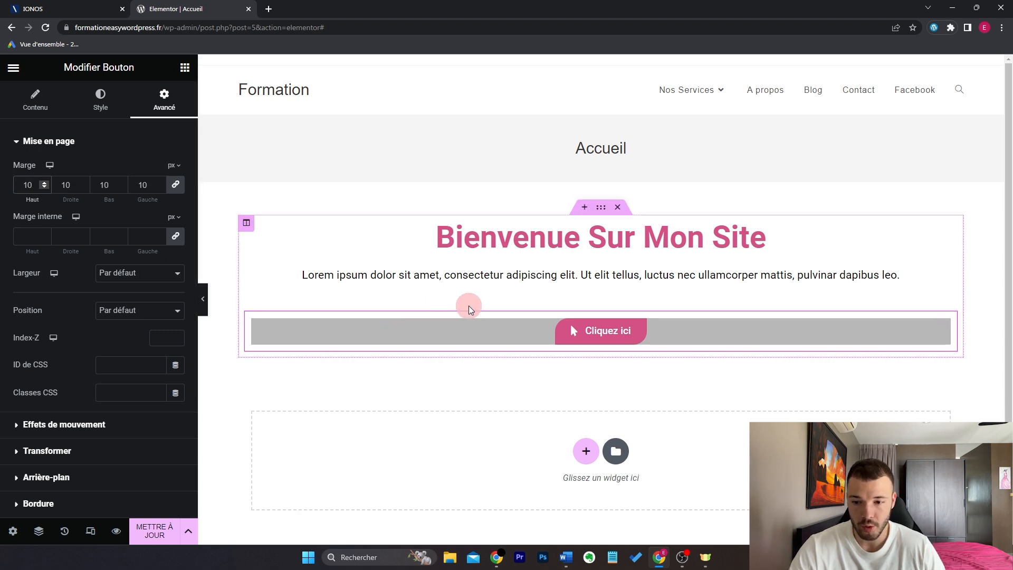
pyautogui.click(175, 236)
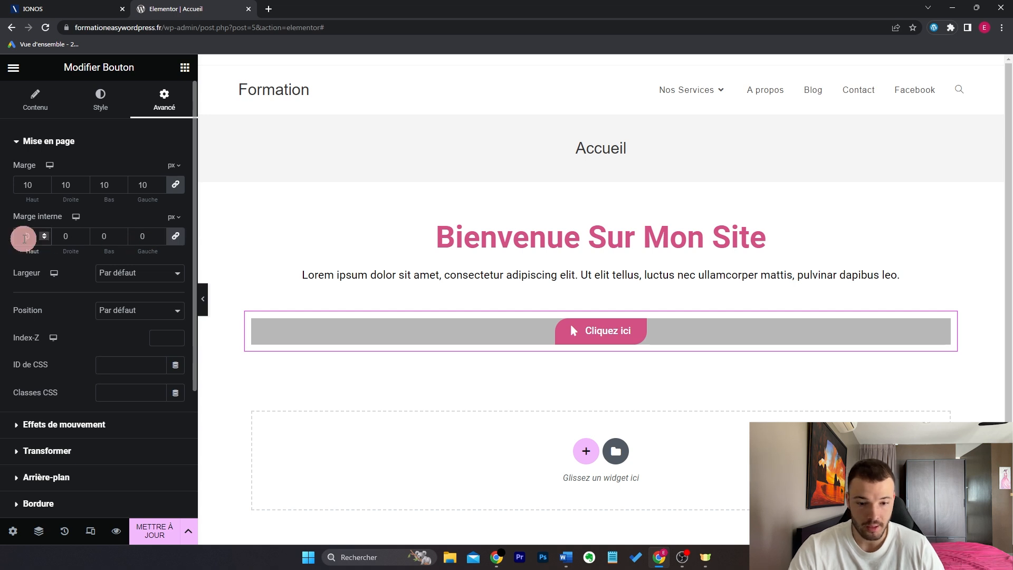
pyautogui.write('10')
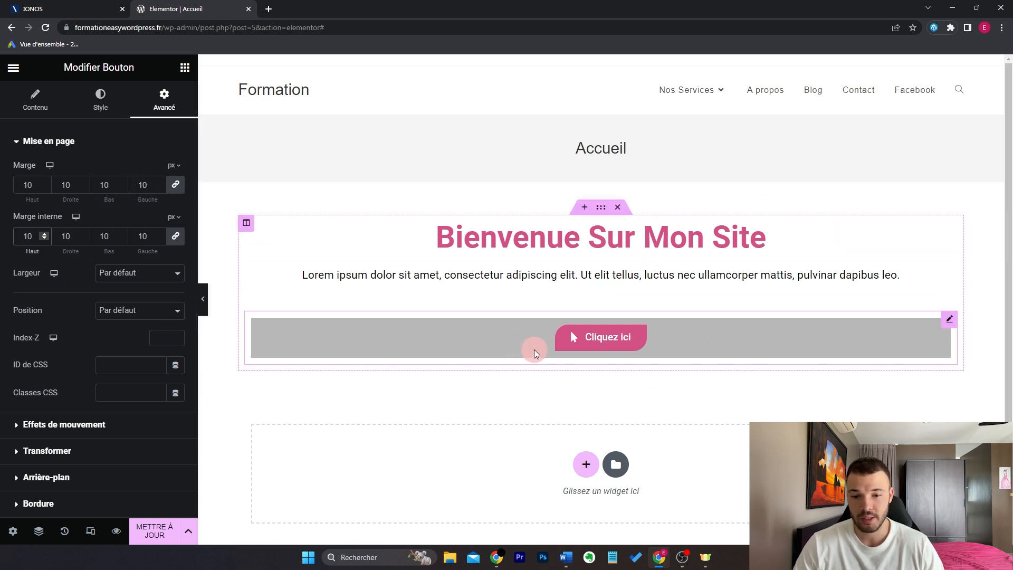
pyautogui.click(176, 237)
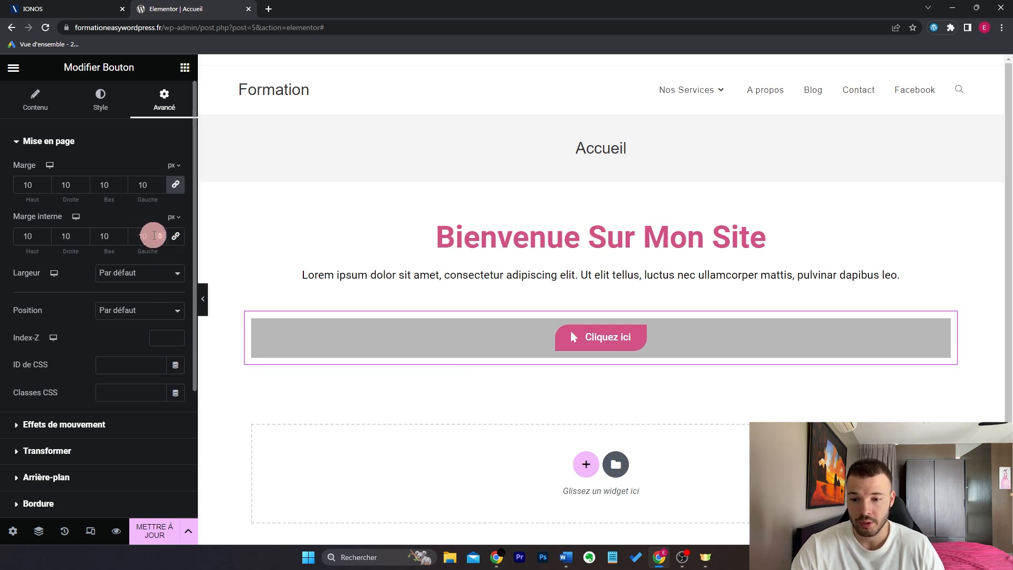
pyautogui.scroll(-3, 99, 248)
pyautogui.click(103, 250)
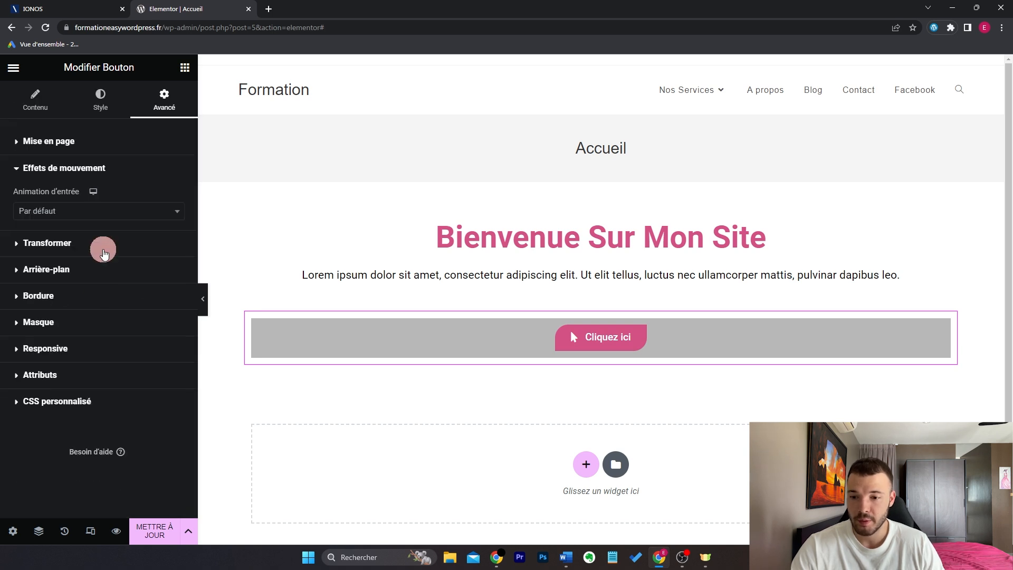
pyautogui.click(106, 221)
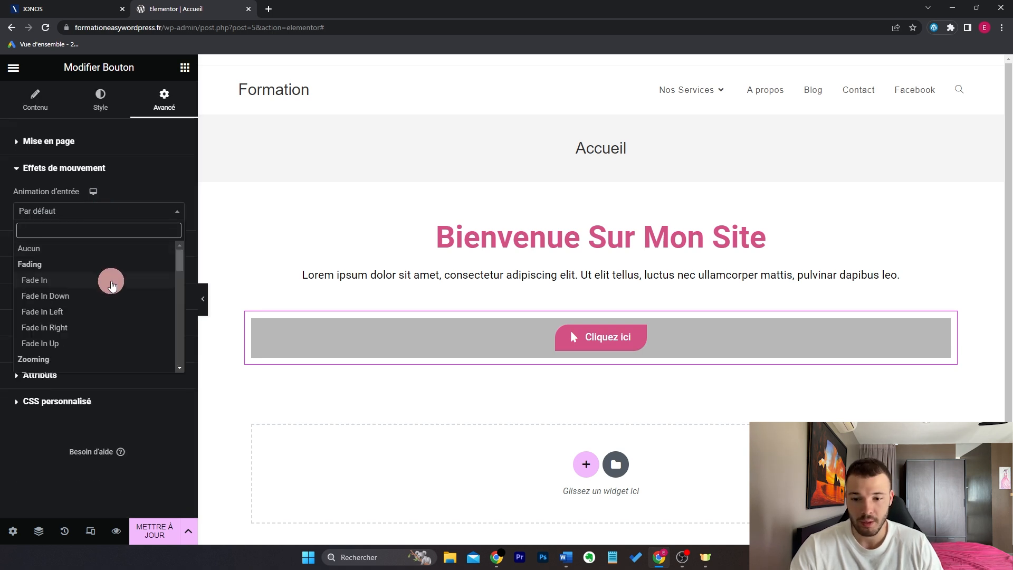
pyautogui.click(112, 282)
pyautogui.click(114, 214)
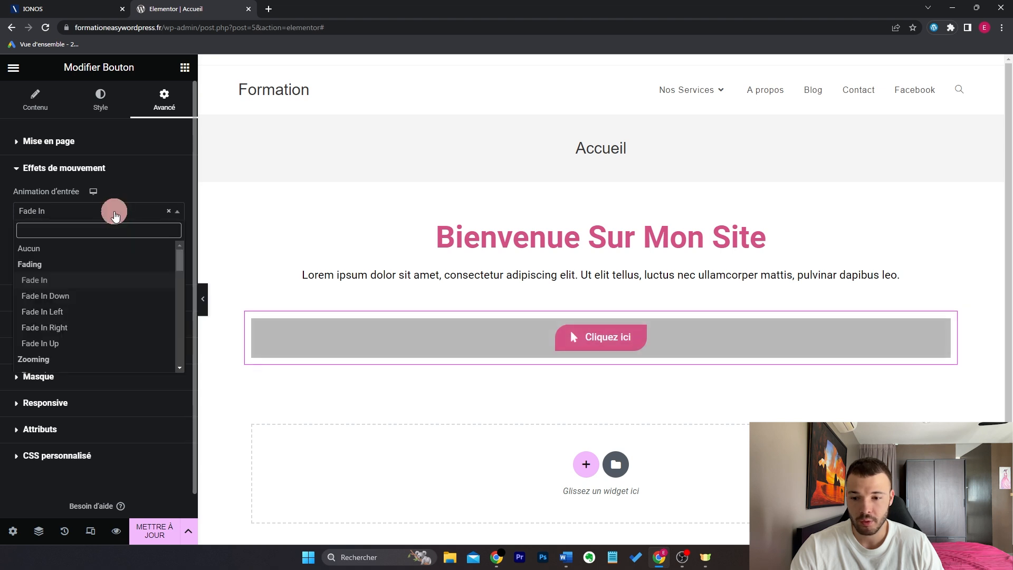
pyautogui.click(100, 280)
pyautogui.click(109, 221)
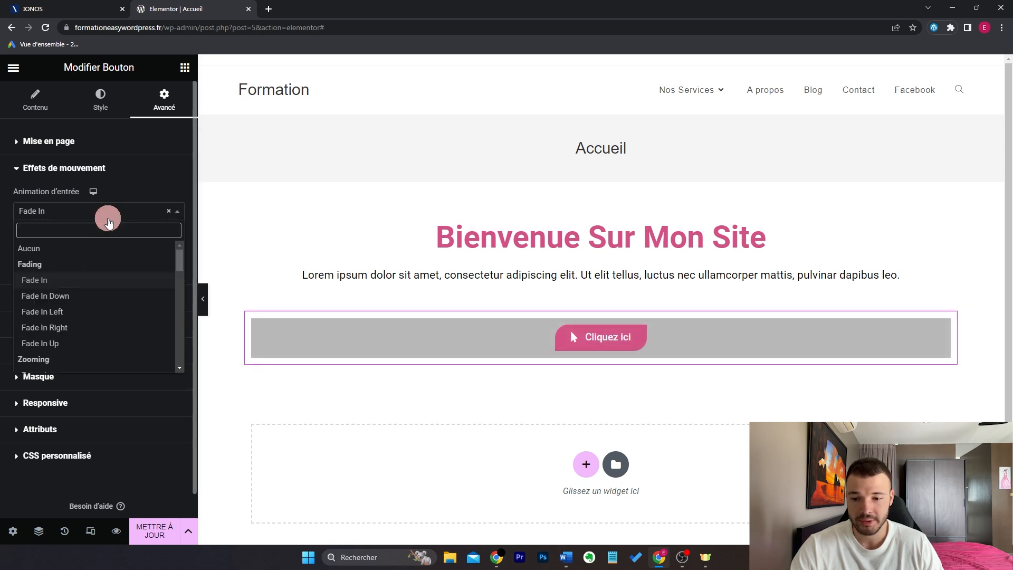
pyautogui.scroll(-3, 111, 273)
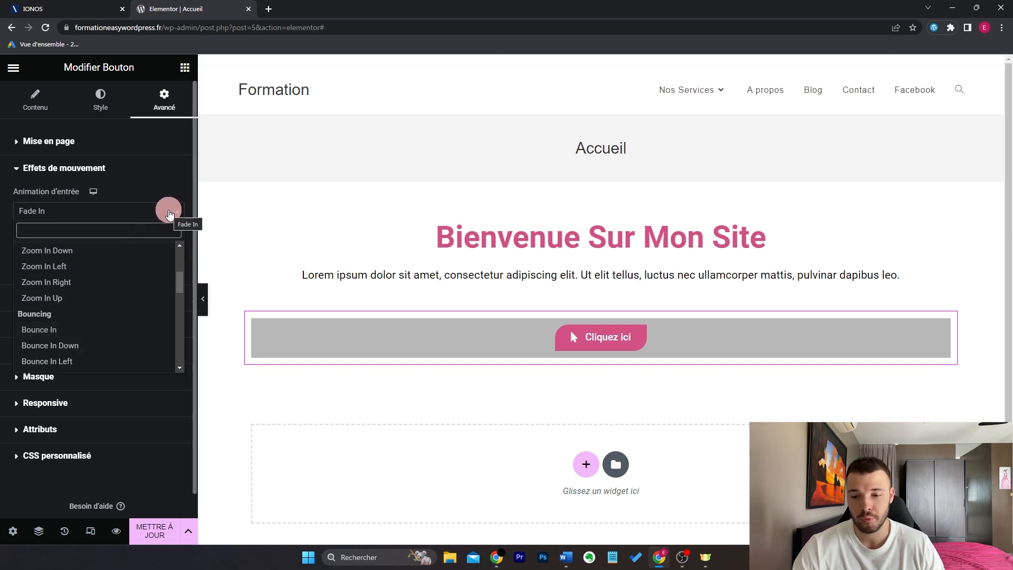
pyautogui.scroll(4, 135, 284)
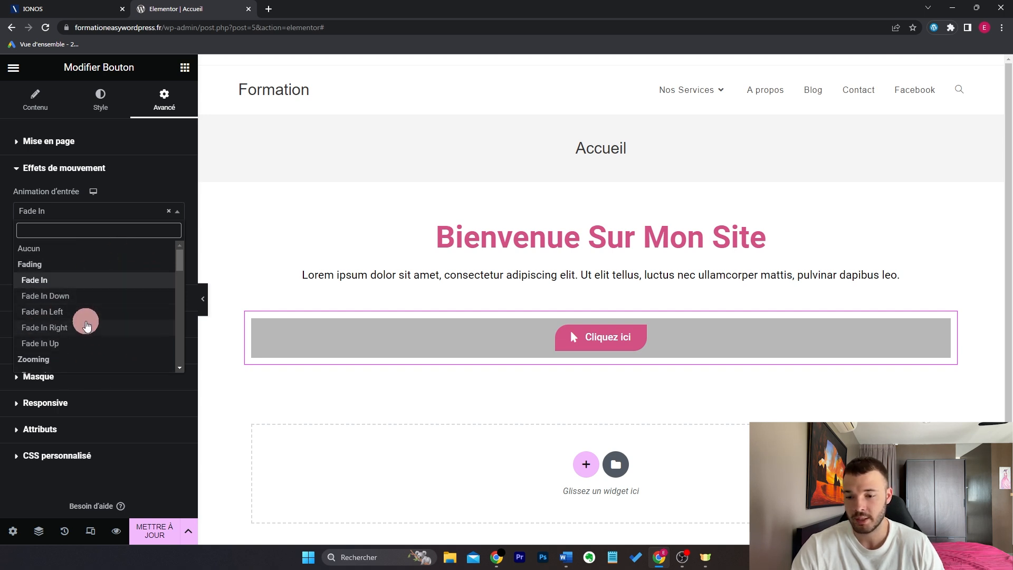
pyautogui.click(169, 211)
pyautogui.click(117, 270)
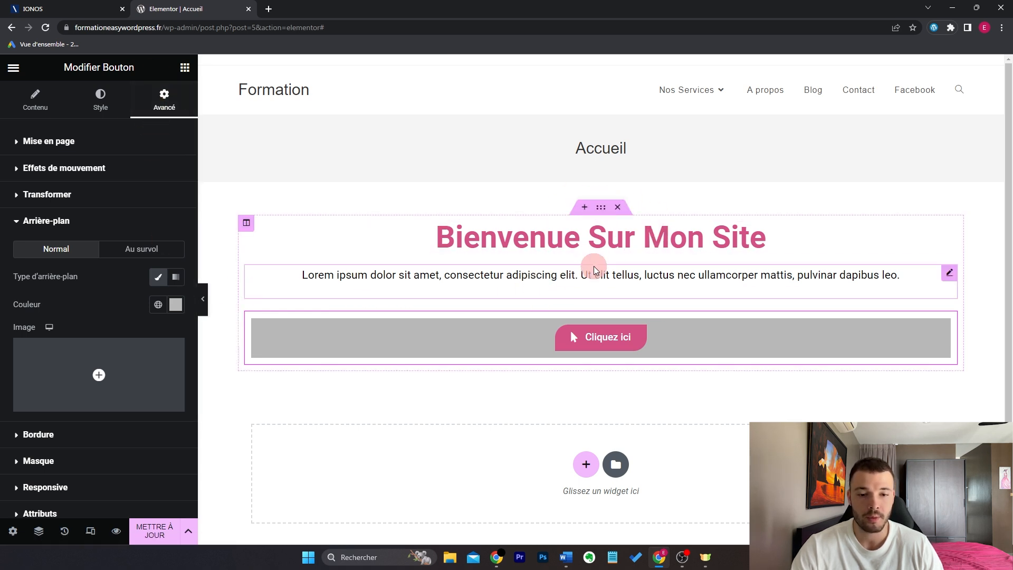
# Step: Round the grey bar's corners to 20 px, removing the briefly added solid border
pyautogui.scroll(-2, 120, 322)
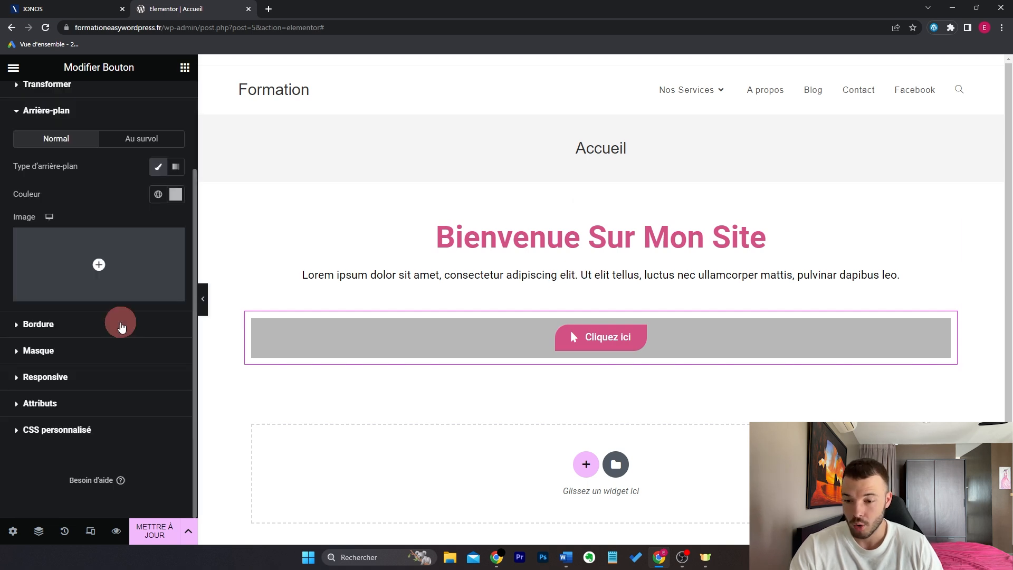
pyautogui.click(119, 322)
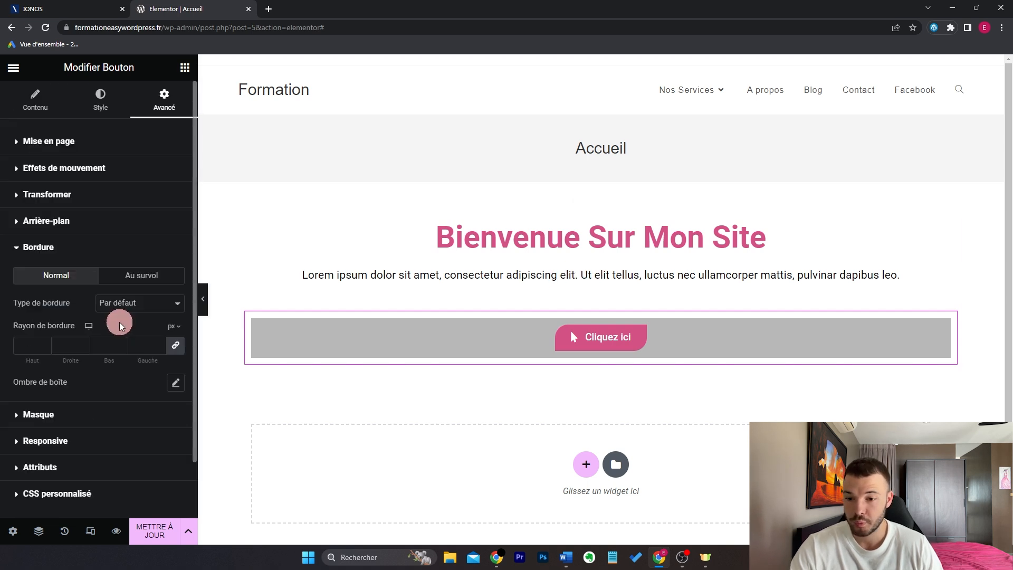
pyautogui.click(153, 303)
pyautogui.click(151, 338)
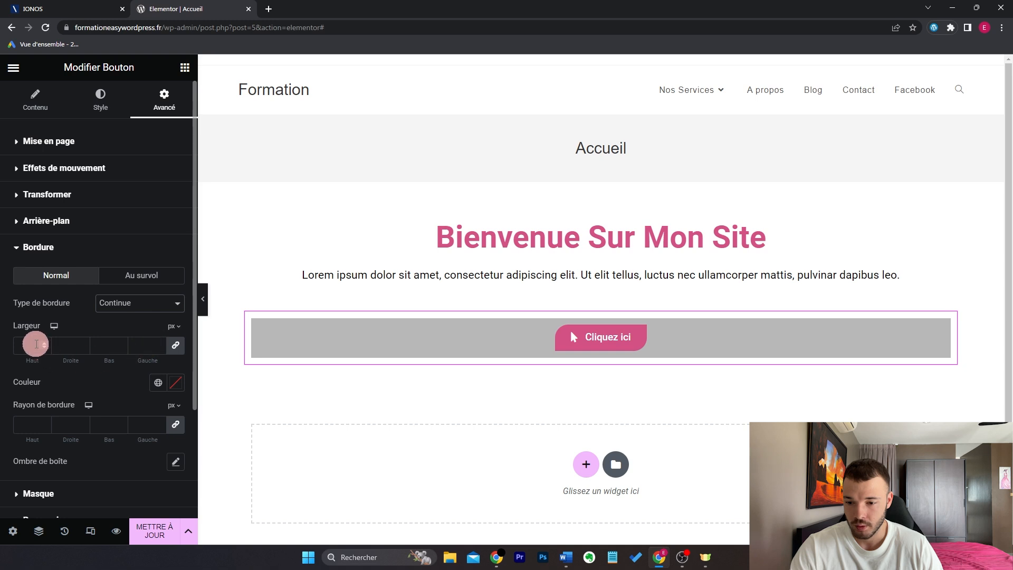
pyautogui.write('2')
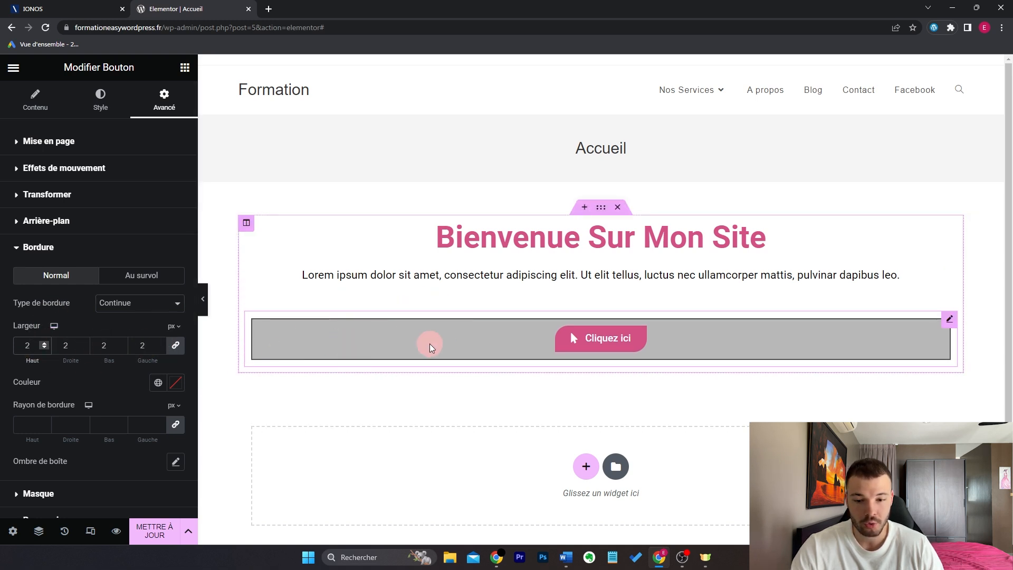
pyautogui.click(161, 348)
pyautogui.click(160, 348)
pyautogui.click(154, 311)
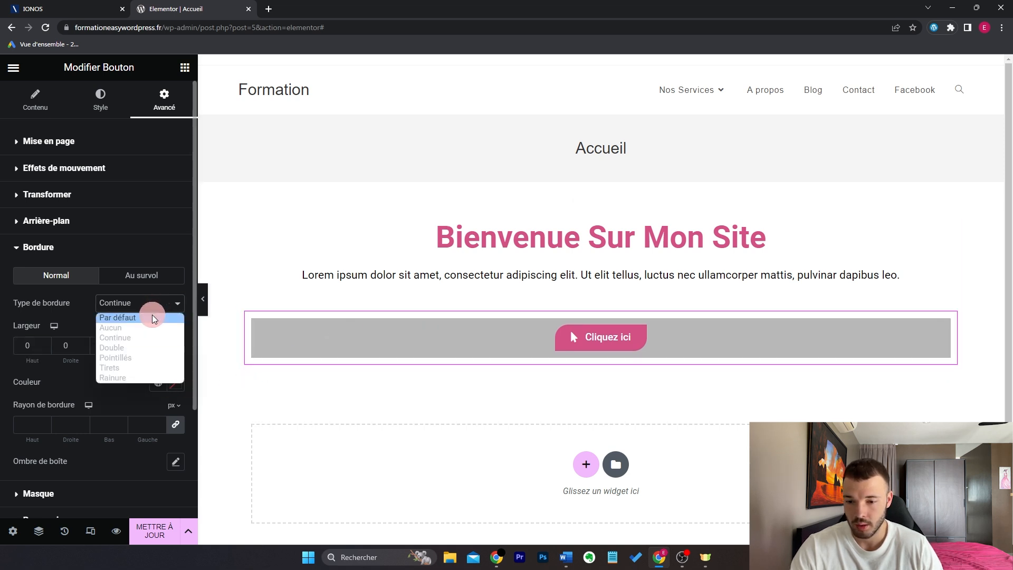
pyautogui.click(152, 317)
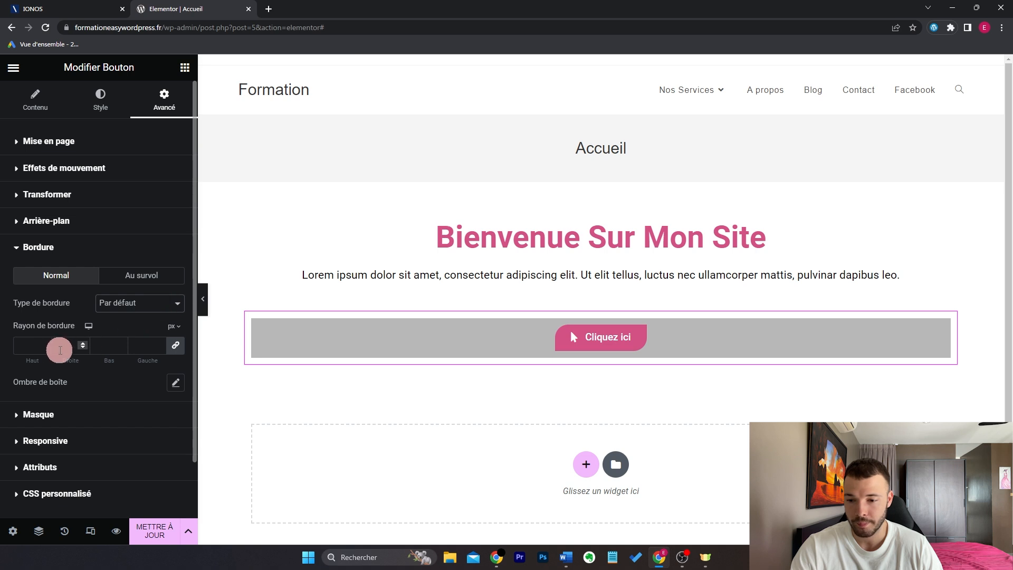
pyautogui.click(30, 346)
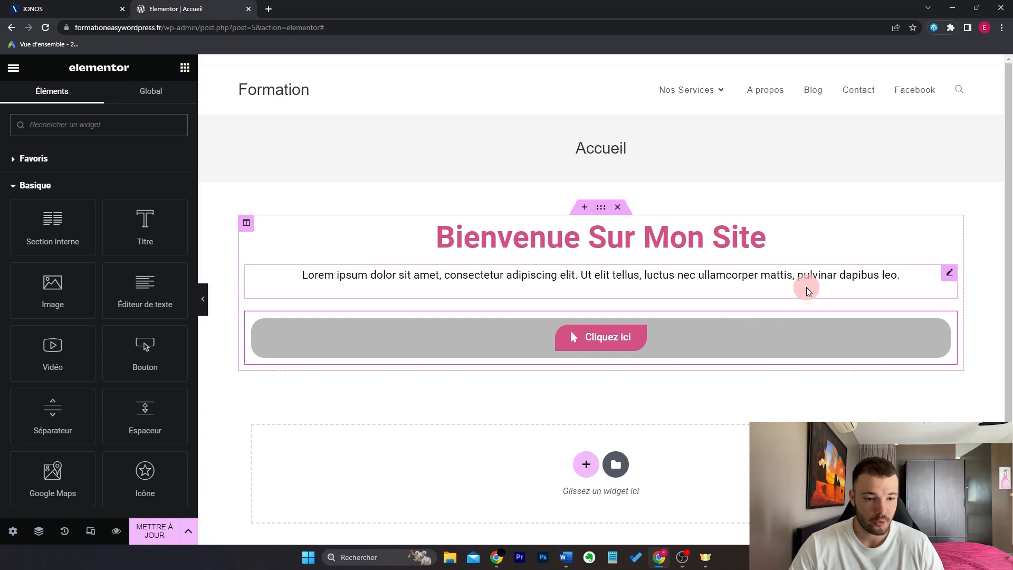
# Step: Cycle through the heading, paragraph, button, column and section settings, ending on the column
pyautogui.click(950, 234)
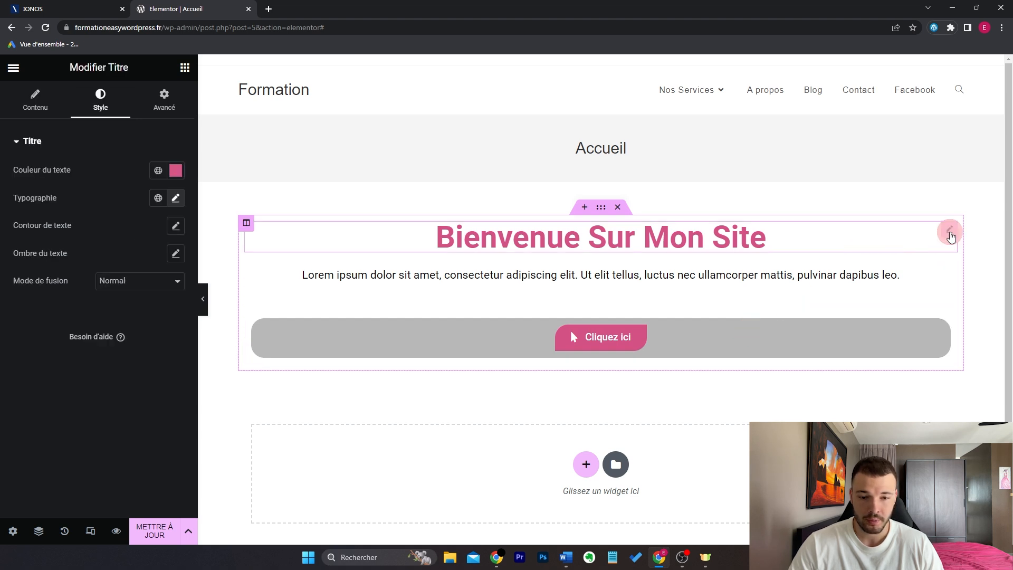
pyautogui.click(949, 276)
pyautogui.click(949, 325)
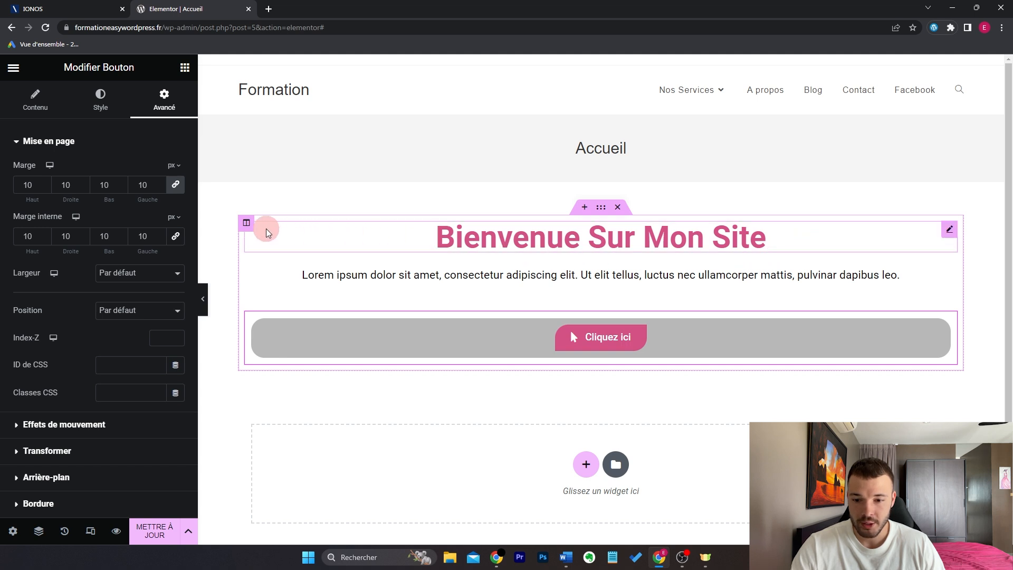
pyautogui.click(248, 227)
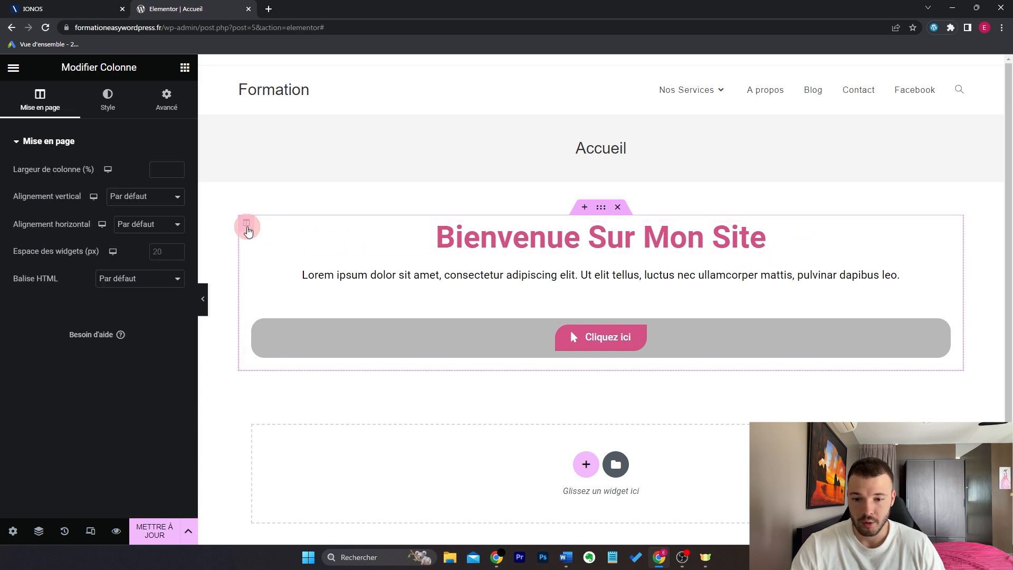
pyautogui.click(600, 208)
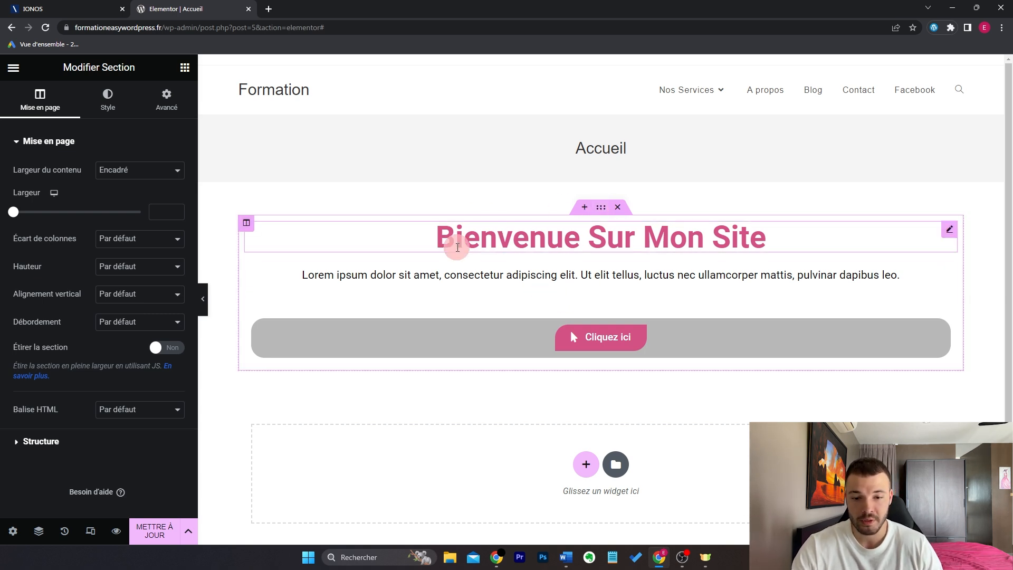
pyautogui.click(248, 224)
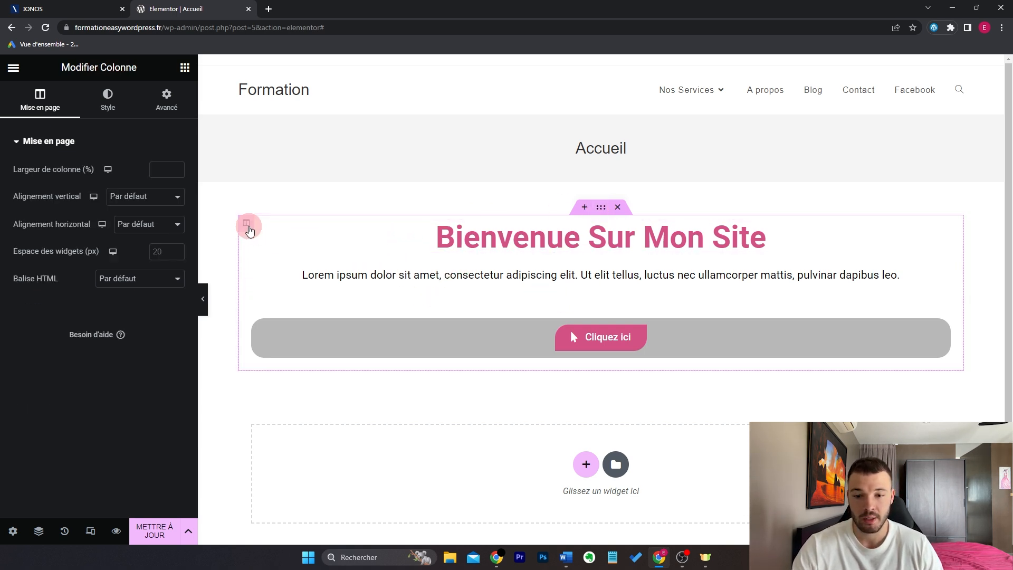
pyautogui.click(608, 207)
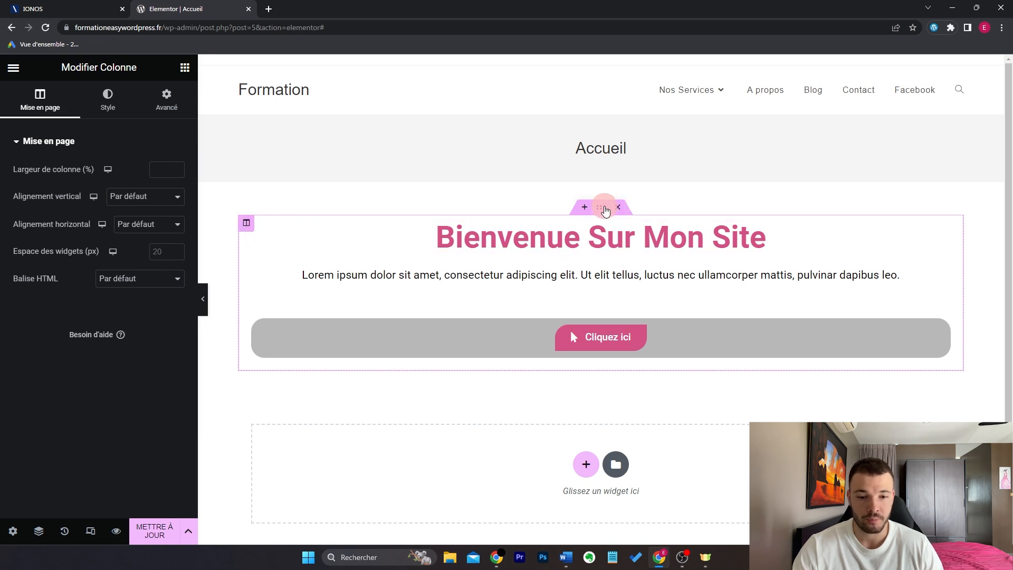
pyautogui.click(606, 209)
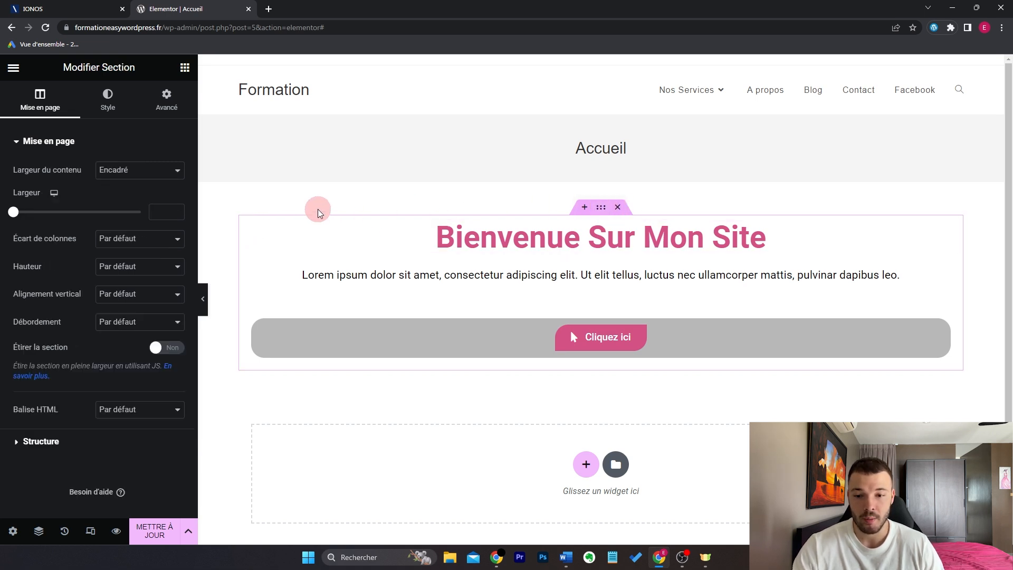
pyautogui.click(249, 228)
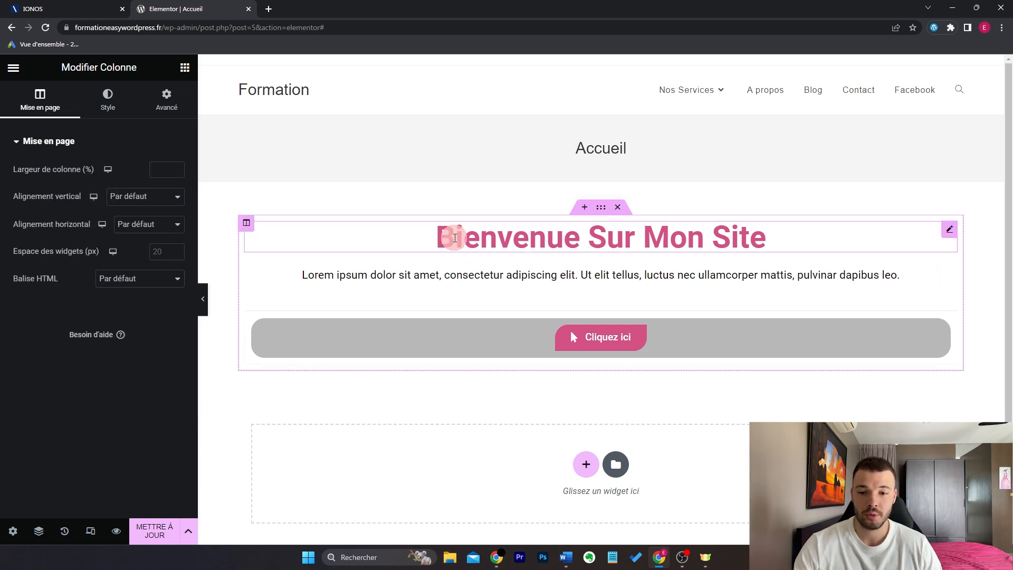
pyautogui.rightClick(246, 226)
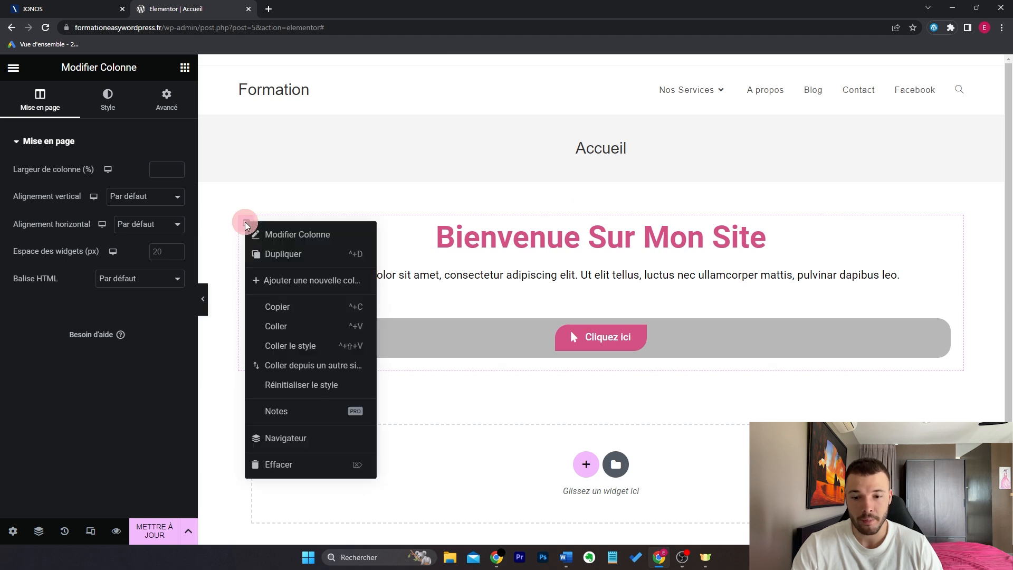
pyautogui.click(309, 281)
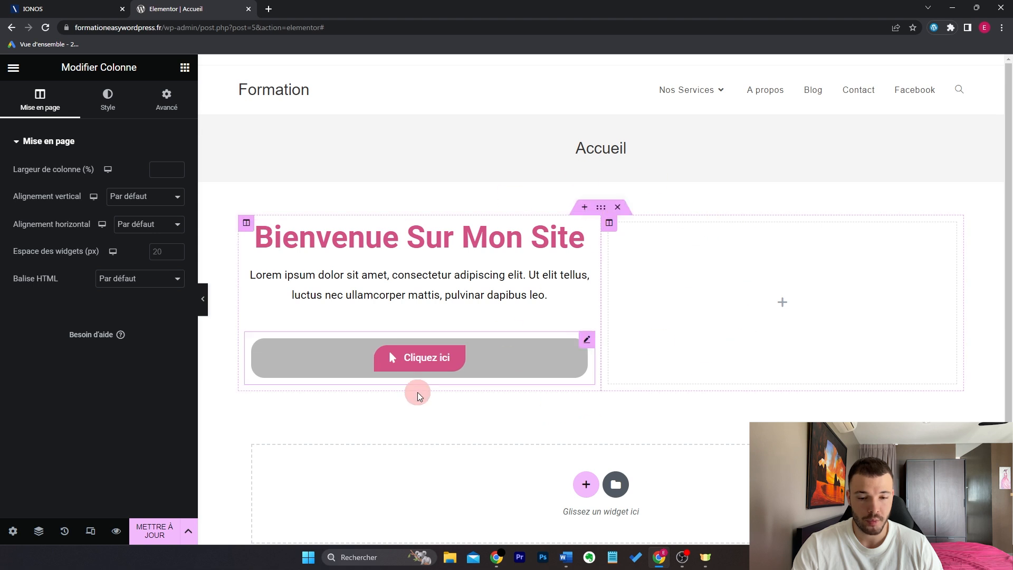
pyautogui.moveTo(604, 267); pyautogui.dragTo(681, 264)
pyautogui.moveTo(539, 276); pyautogui.dragTo(600, 276)
pyautogui.rightClick(608, 224)
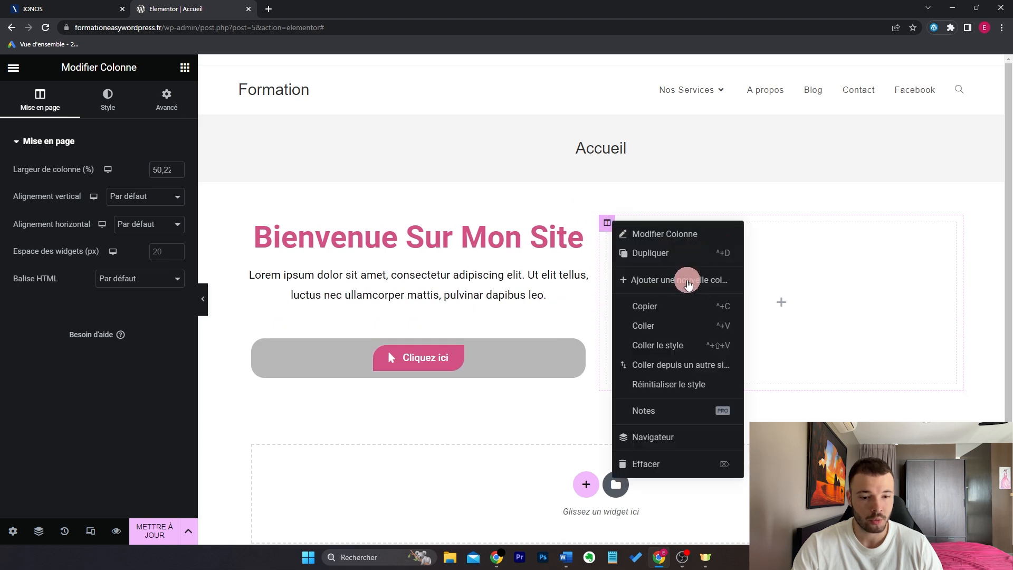
pyautogui.click(824, 265)
pyautogui.scroll(-3, 736, 264)
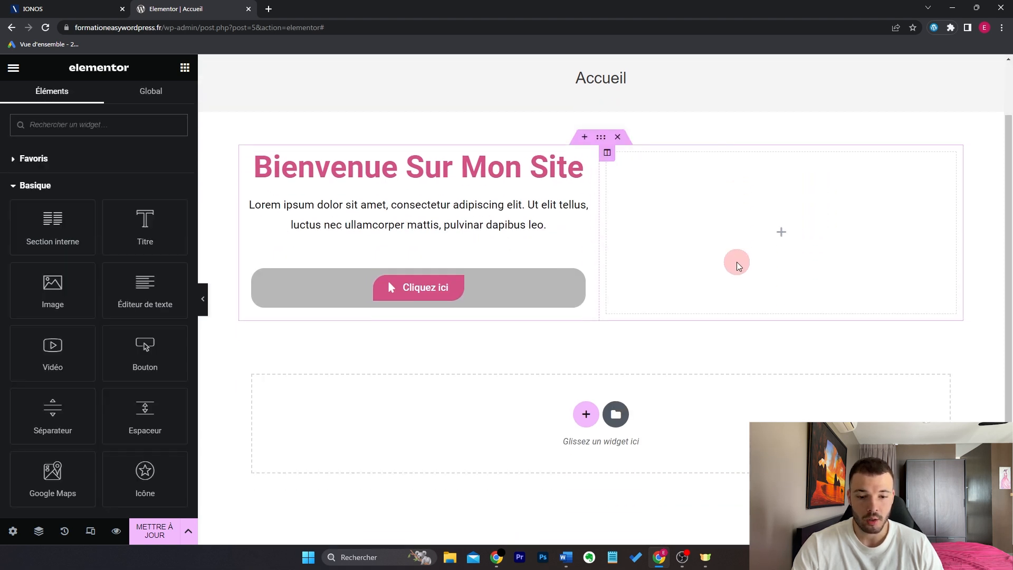
pyautogui.moveTo(133, 233); pyautogui.dragTo(154, 232)
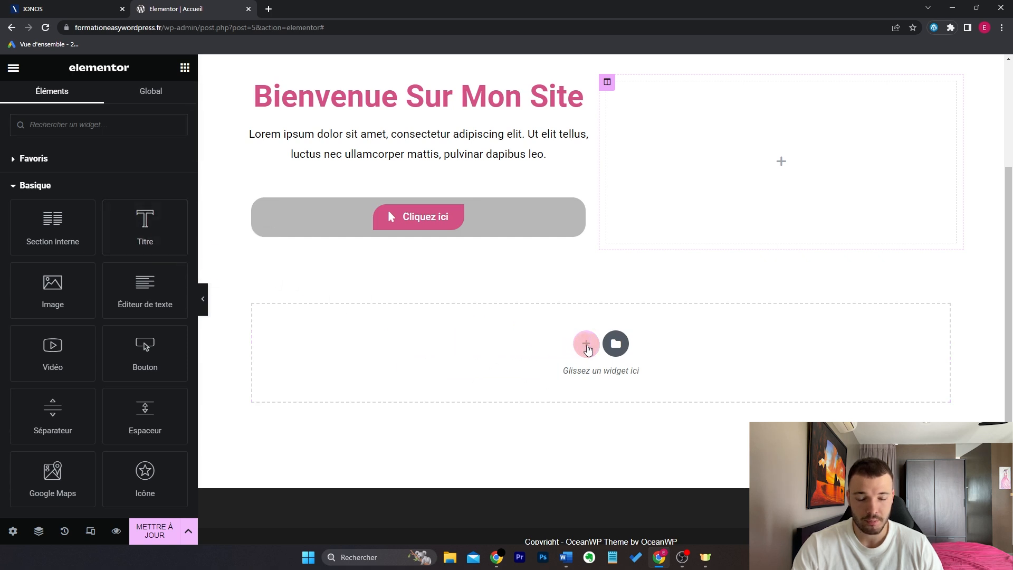
pyautogui.click(585, 344)
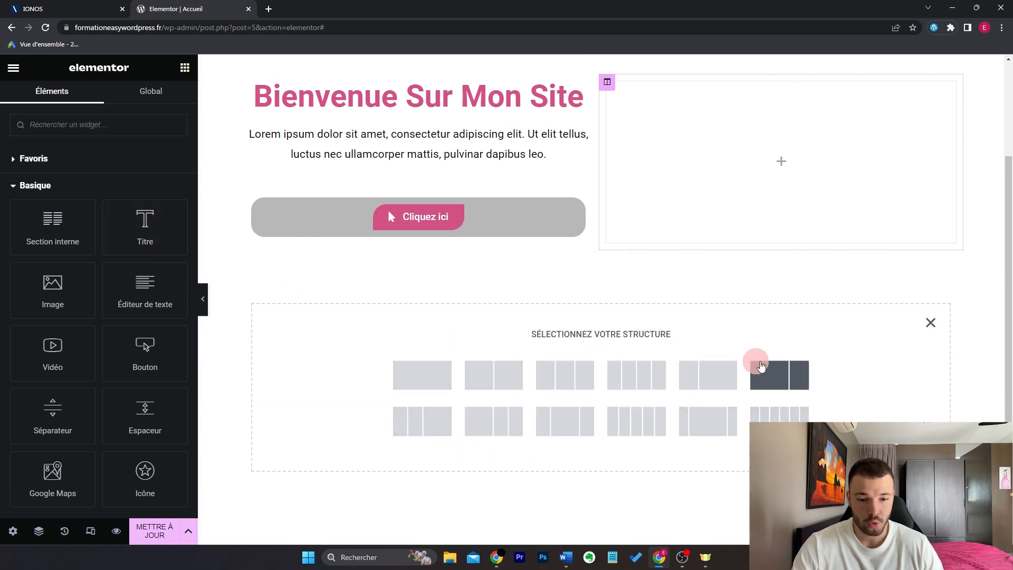
pyautogui.click(931, 322)
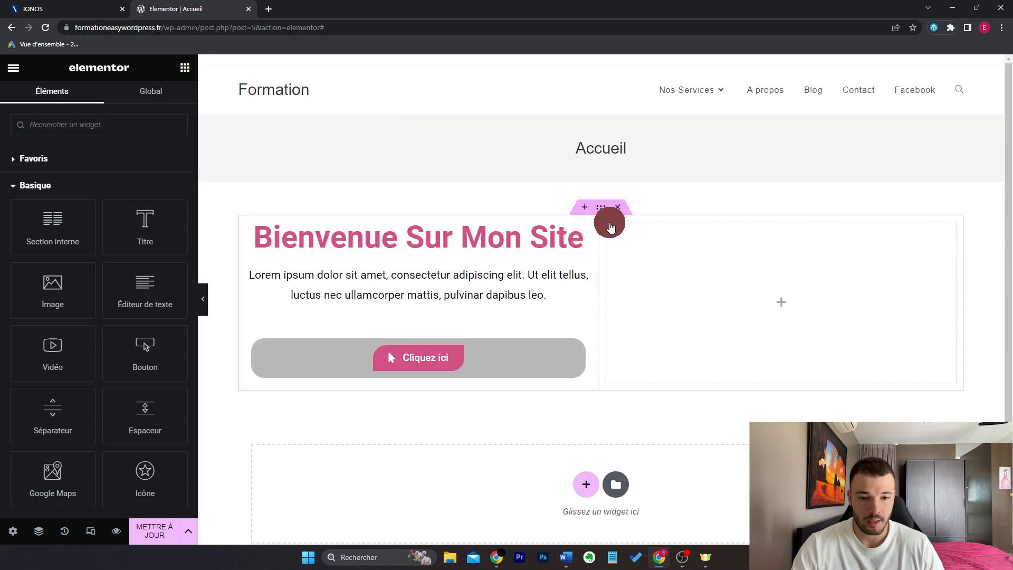
pyautogui.rightClick(608, 222)
pyautogui.click(681, 464)
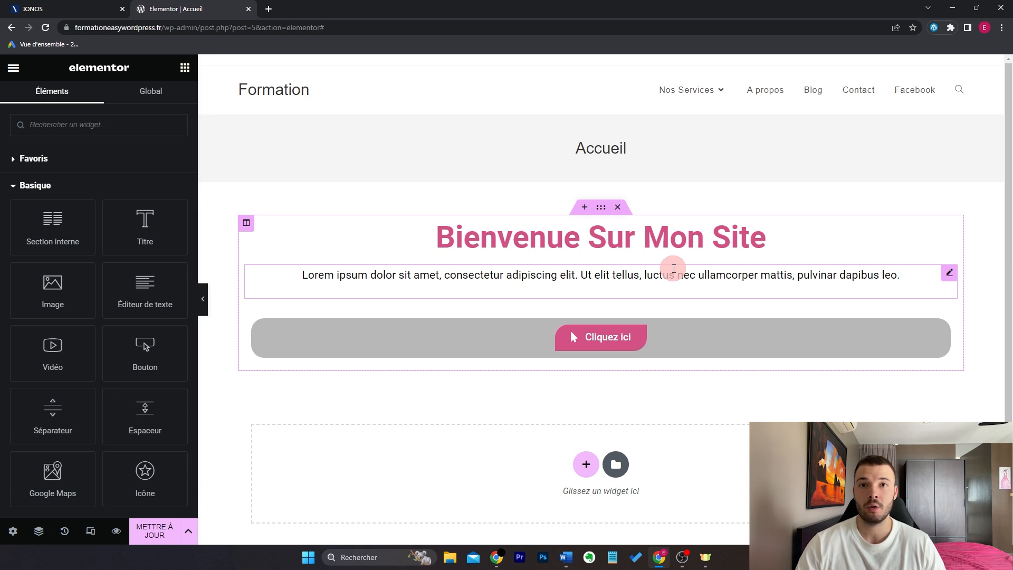
# Step: Drag an Éditeur de texte paragraph and a Titre heading below the Cliquez ici button
pyautogui.scroll(-1, 676, 245)
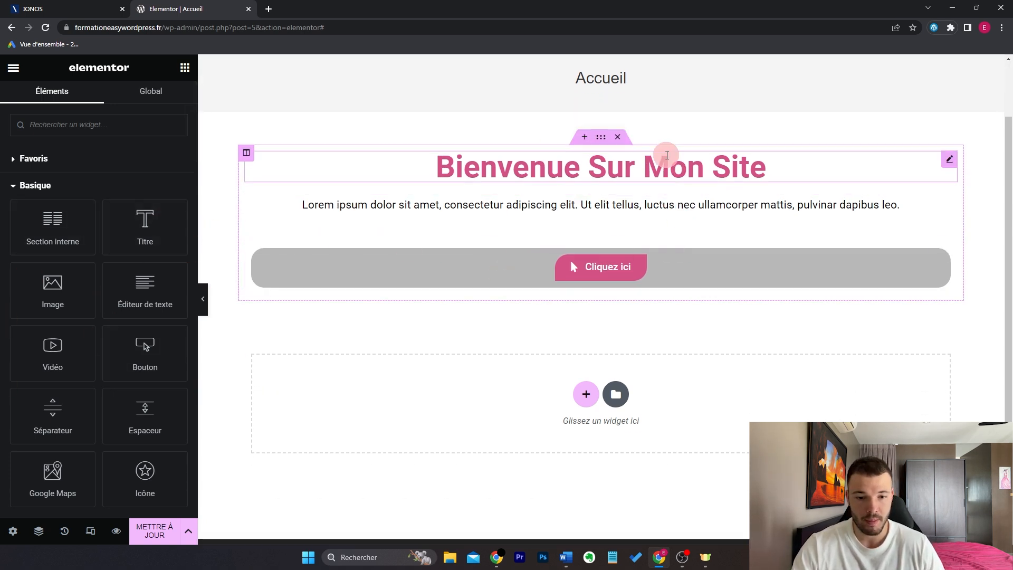
pyautogui.moveTo(148, 298); pyautogui.dragTo(445, 406)
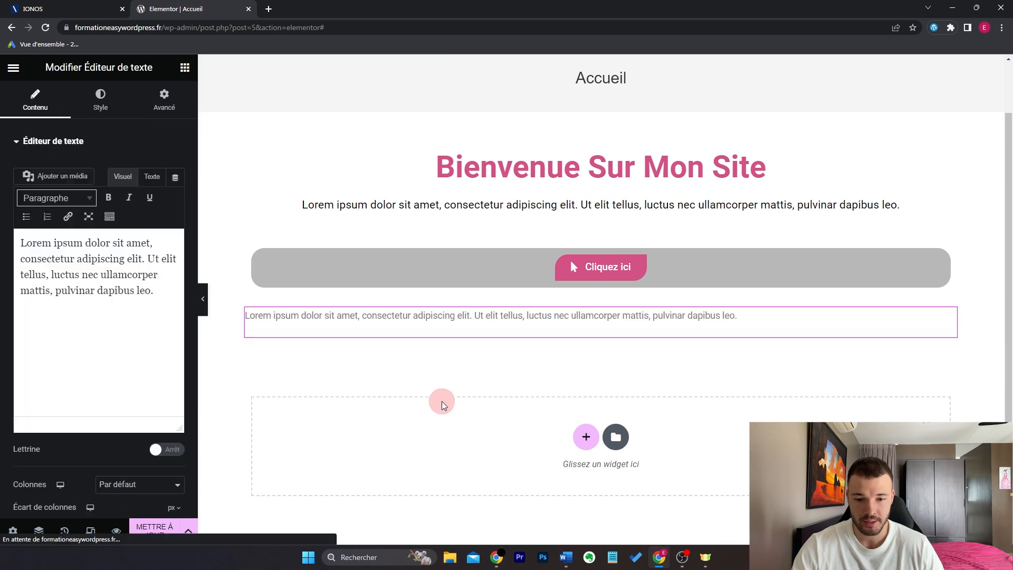
pyautogui.scroll(-1, 444, 407)
pyautogui.click(185, 68)
pyautogui.moveTo(138, 217); pyautogui.dragTo(500, 373)
# Step: Add another Titre widget below the button row, then delete that duplicate placeholder heading
pyautogui.click(601, 268)
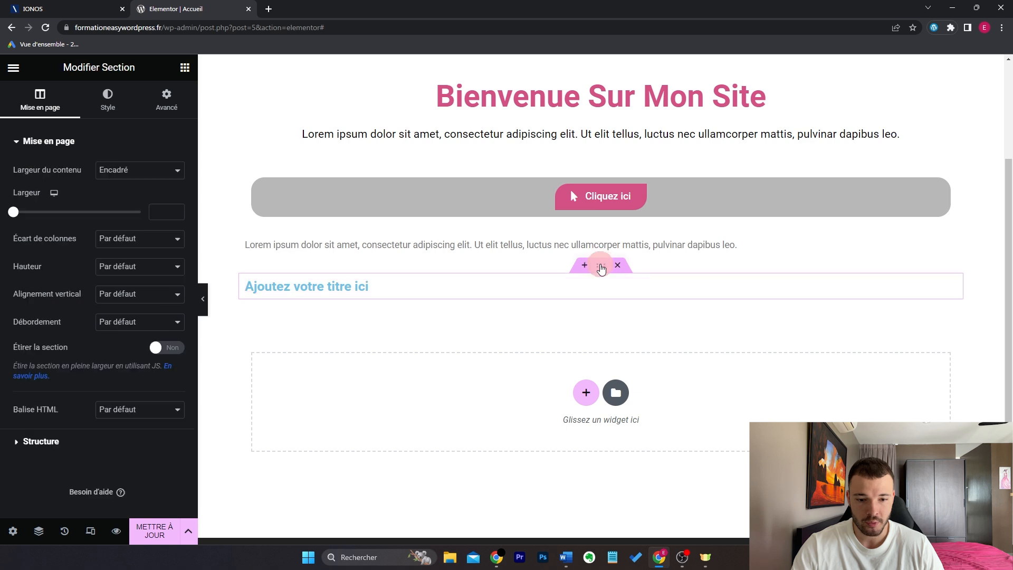
pyautogui.scroll(1, 604, 138)
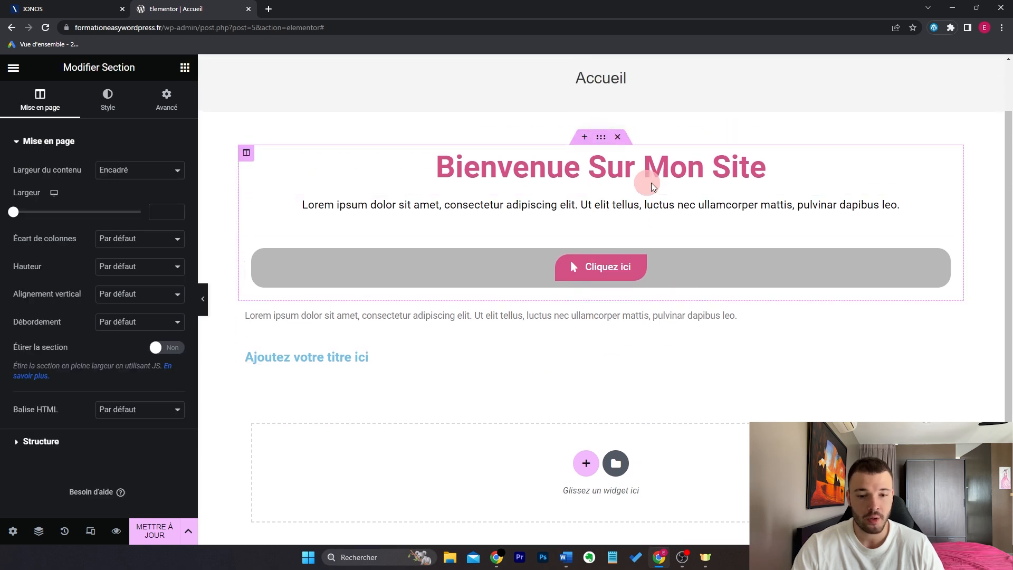
pyautogui.click(187, 70)
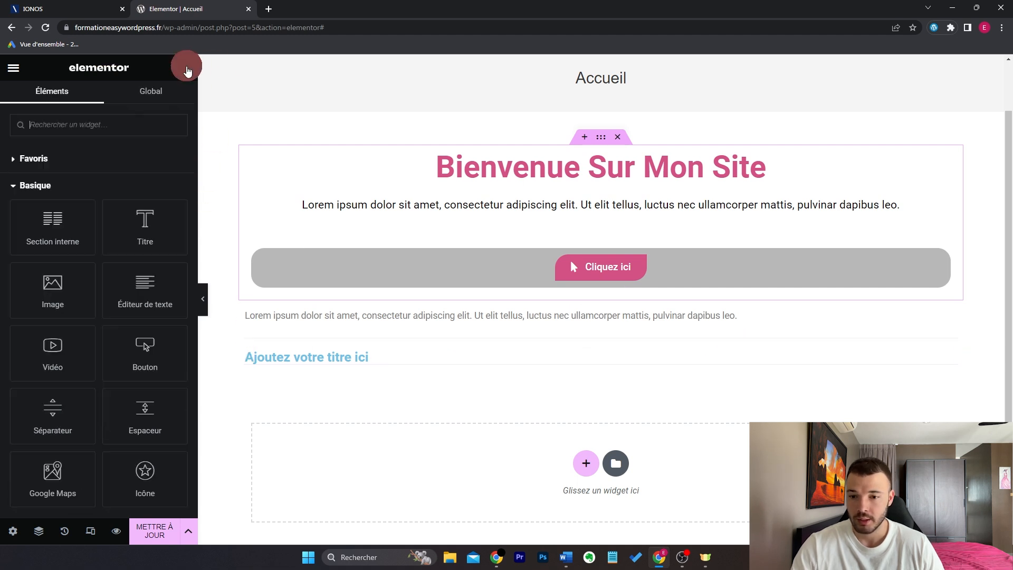
pyautogui.moveTo(144, 233); pyautogui.dragTo(616, 328)
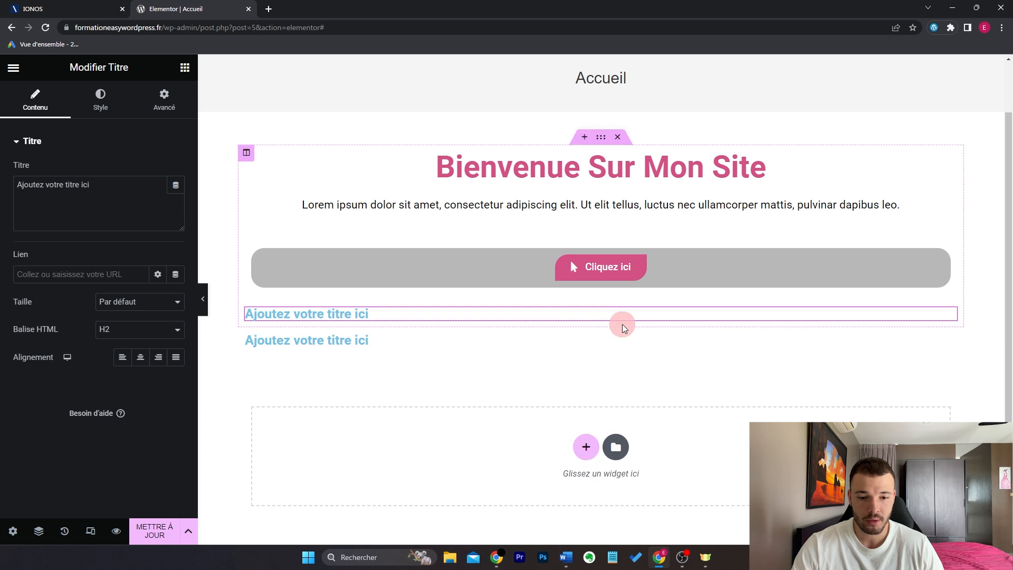
pyautogui.click(623, 323)
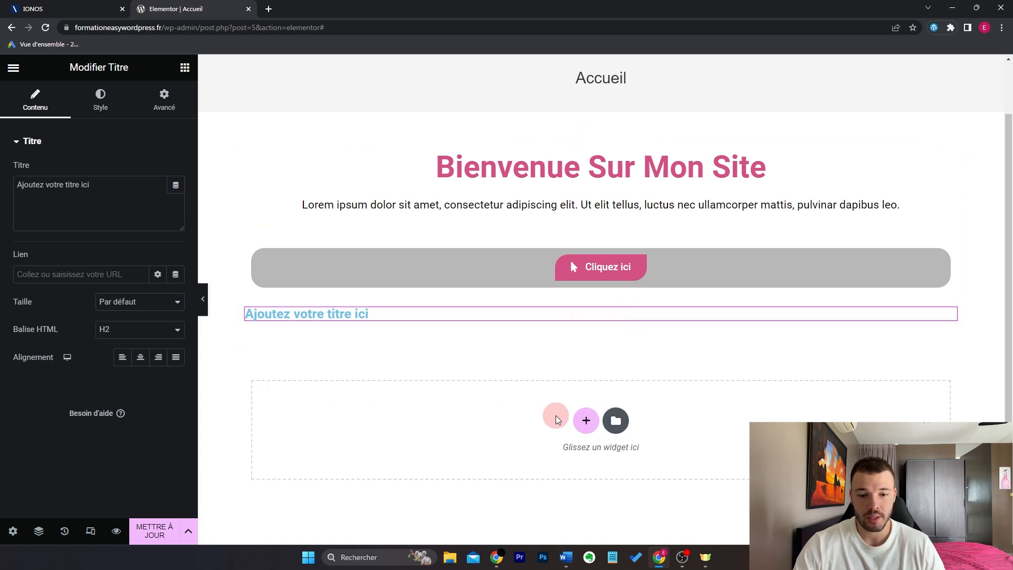
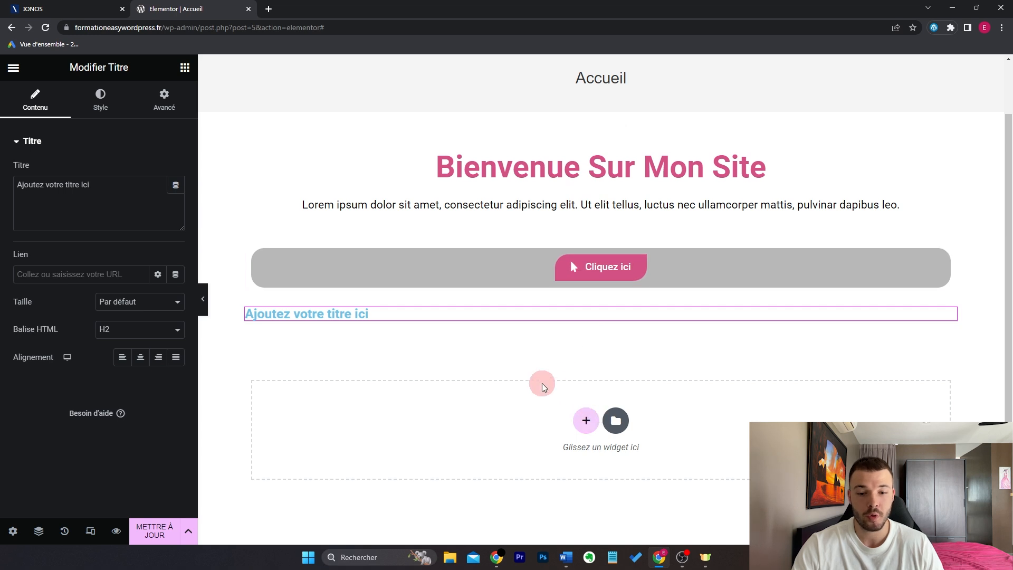
# Step: Add a two-column section below the welcome heading and drop an Image widget into the left column
pyautogui.click(585, 420)
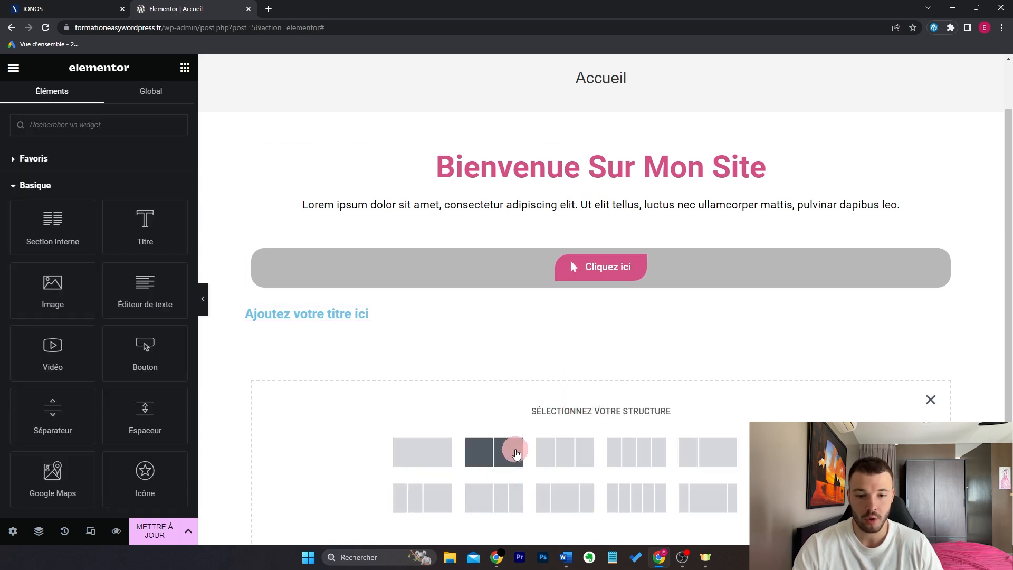
pyautogui.click(515, 451)
pyautogui.click(184, 67)
pyautogui.moveTo(49, 285); pyautogui.dragTo(854, 357)
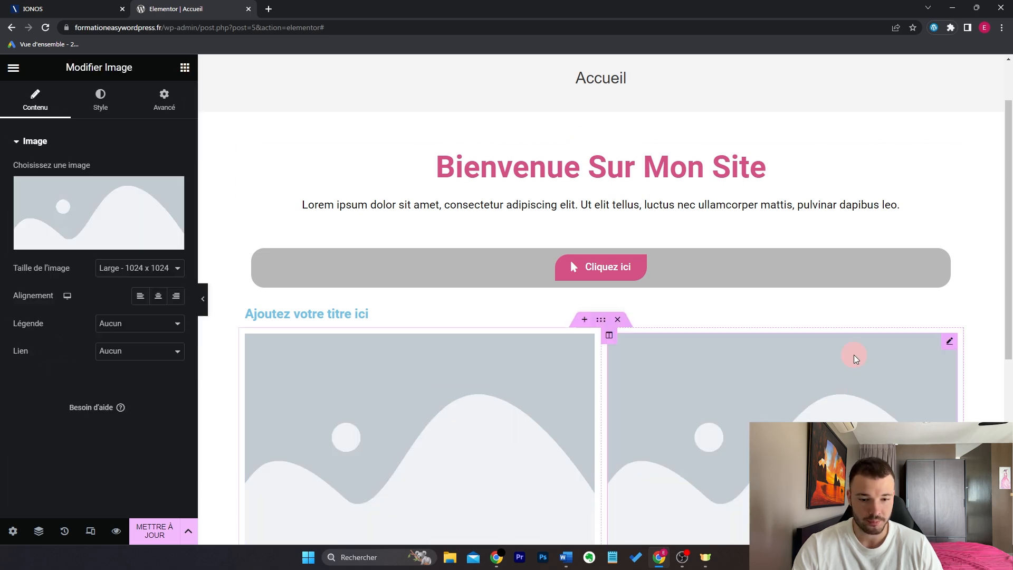
pyautogui.scroll(-3, 662, 241)
pyautogui.scroll(-2, 649, 253)
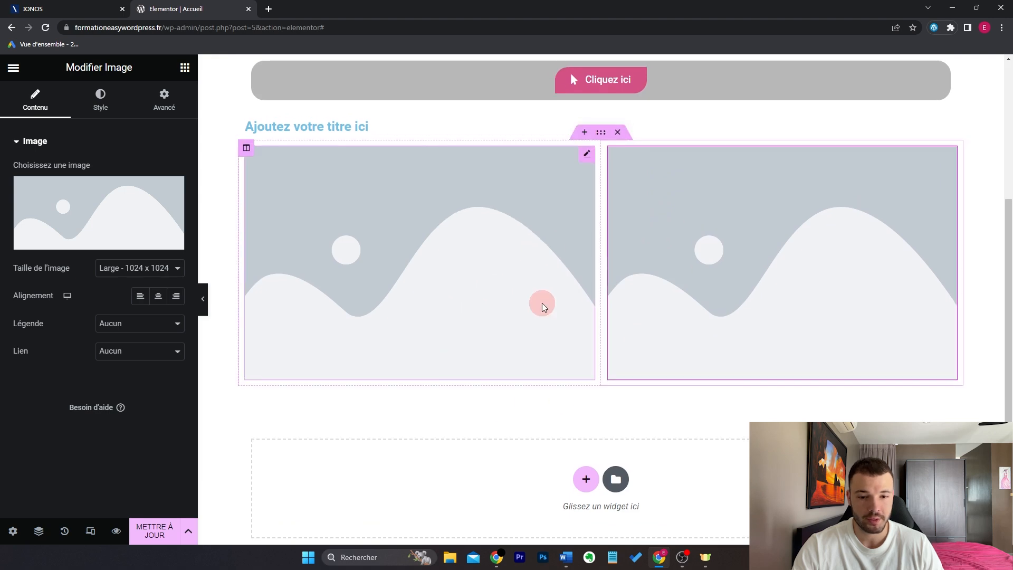
pyautogui.scroll(5, 554, 264)
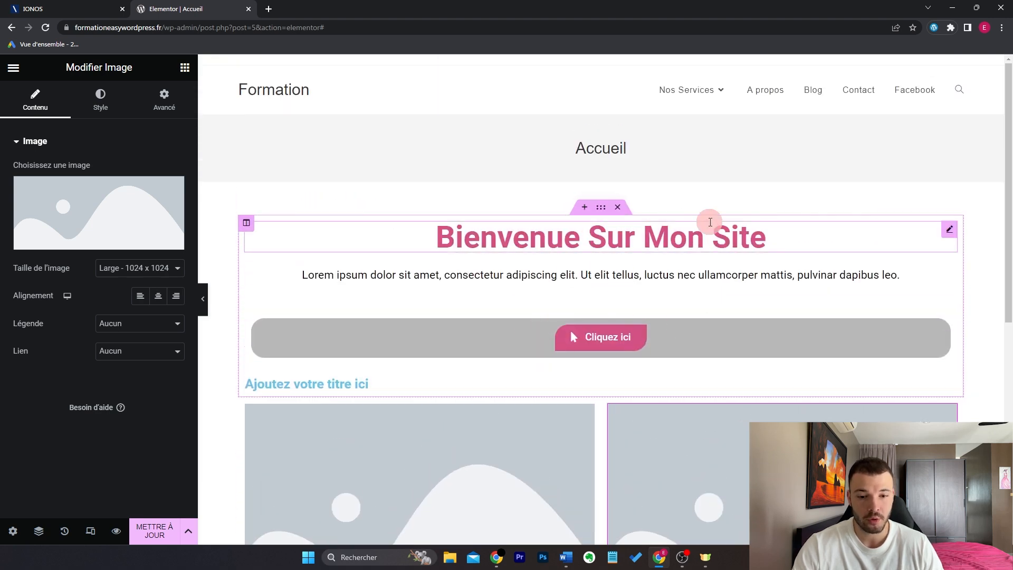
pyautogui.scroll(-4, 653, 252)
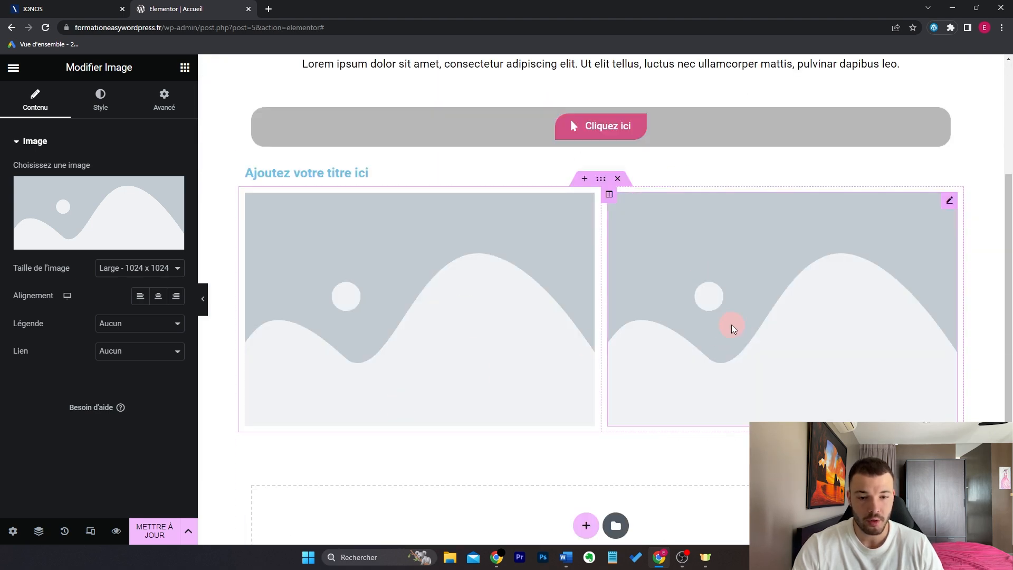
pyautogui.scroll(4, 731, 332)
pyautogui.scroll(-1, 715, 341)
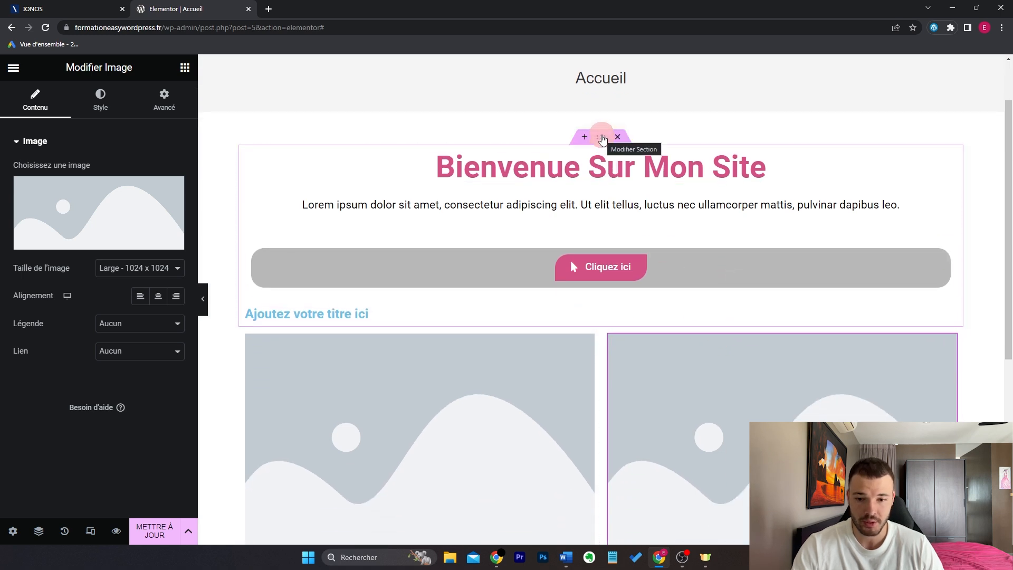
# Step: Set the welcome section's content to Pleine largeur and toggle Étirer la section off and on
pyautogui.click(602, 137)
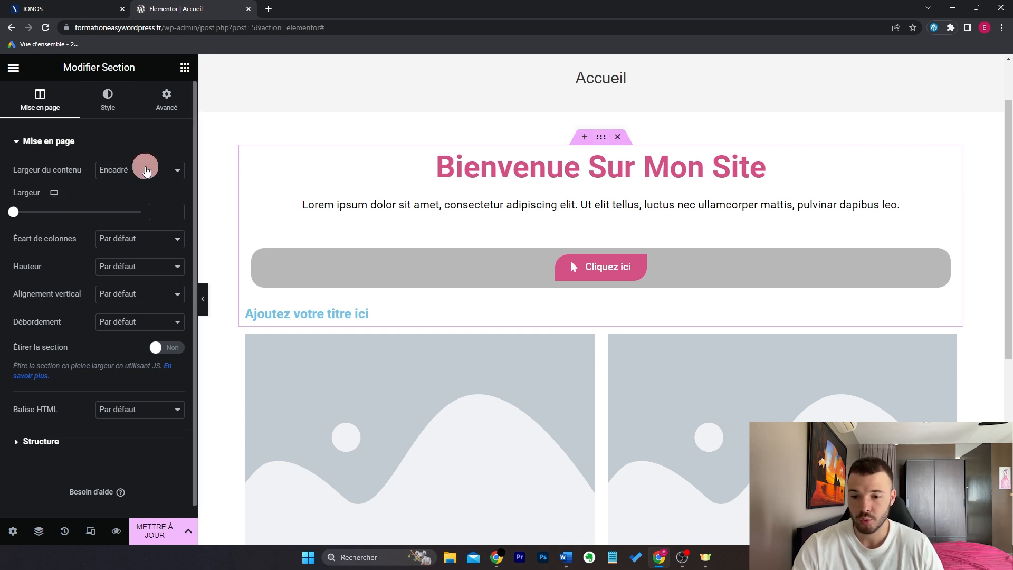
pyautogui.click(147, 171)
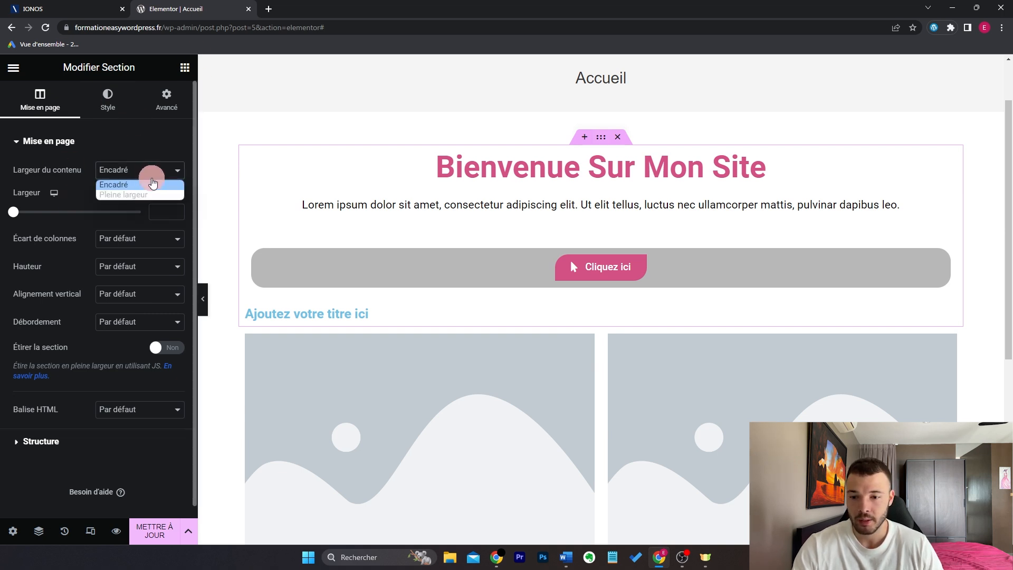
pyautogui.click(156, 195)
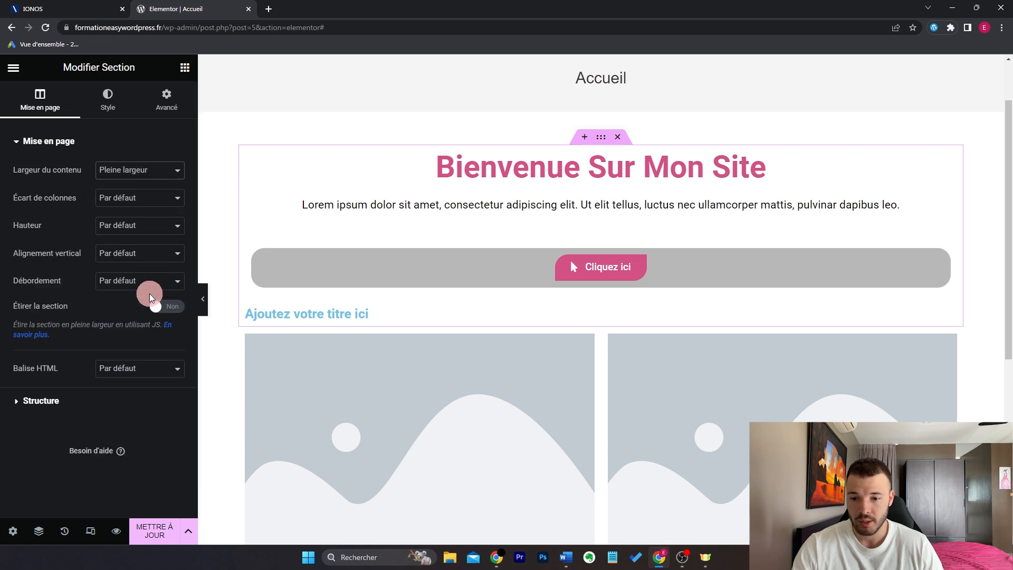
pyautogui.click(162, 312)
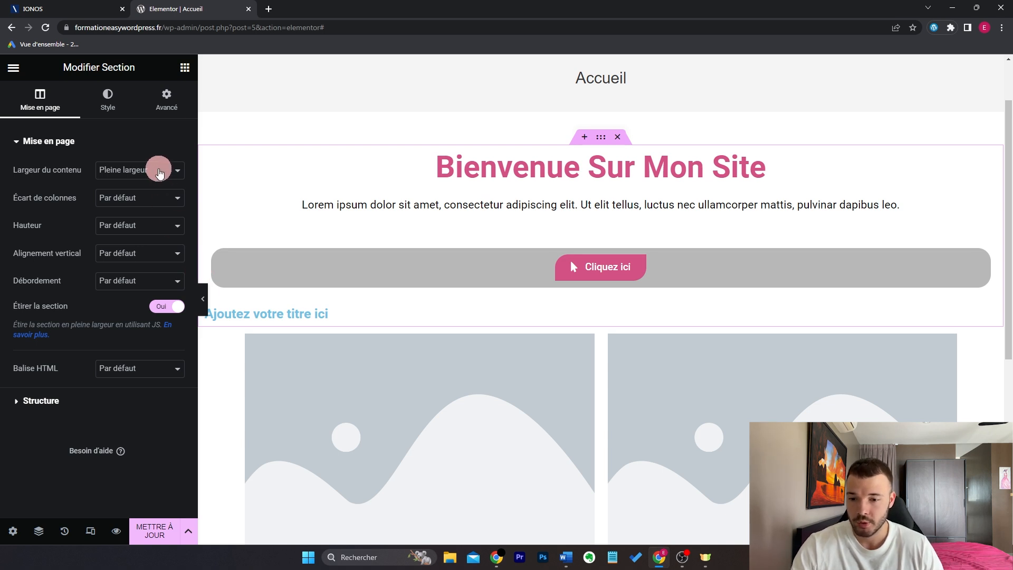
pyautogui.click(163, 308)
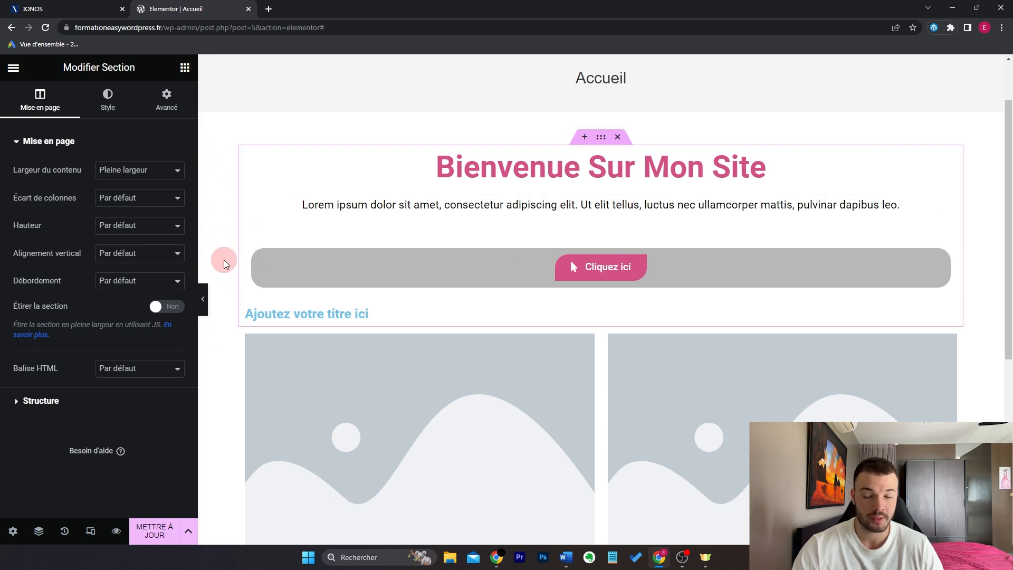
pyautogui.click(164, 306)
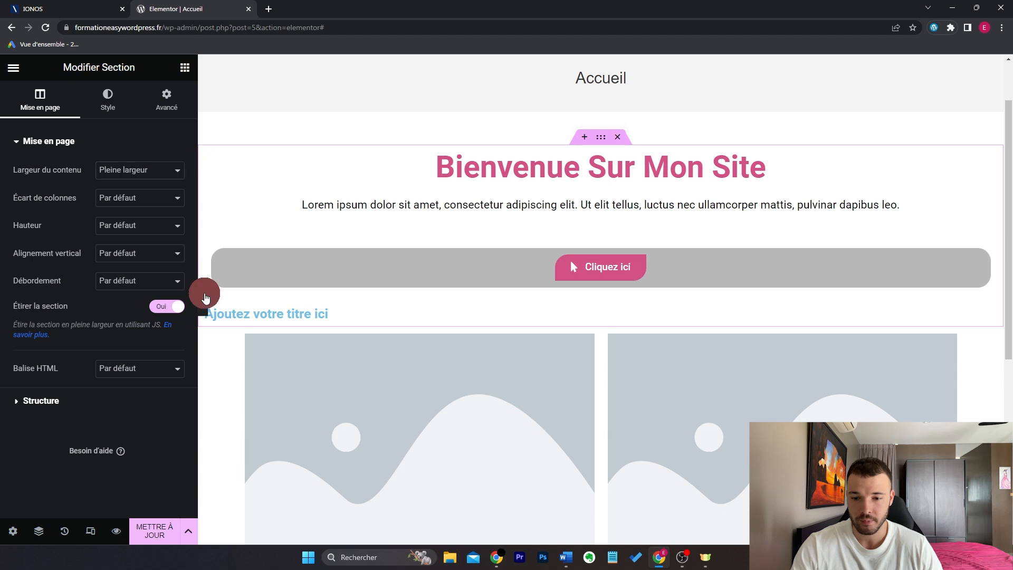
# Step: Preview the page, then toggle stretching again and set Largeur du contenu back to Encadré
pyautogui.click(203, 299)
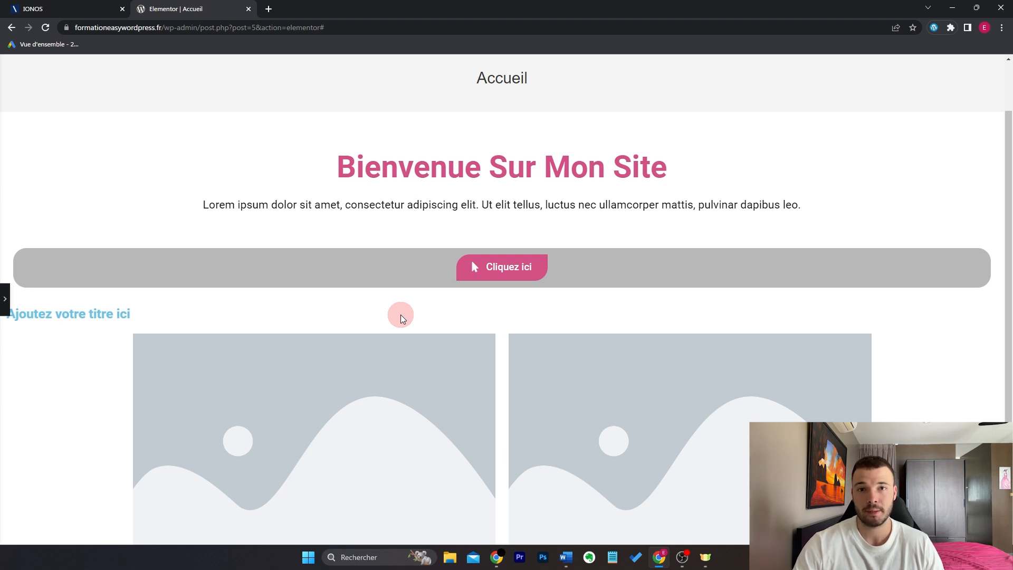
pyautogui.click(4, 299)
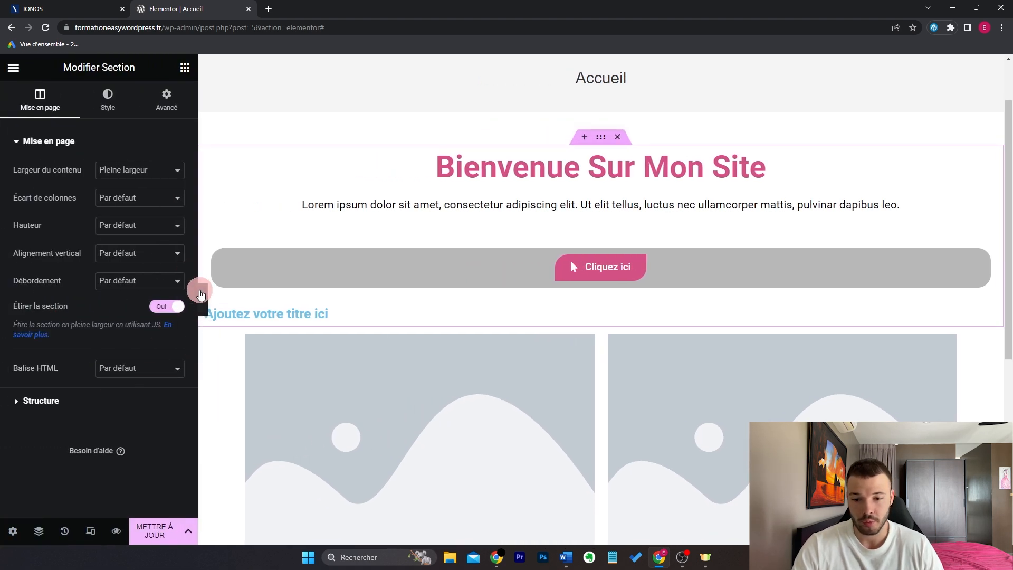
pyautogui.click(160, 313)
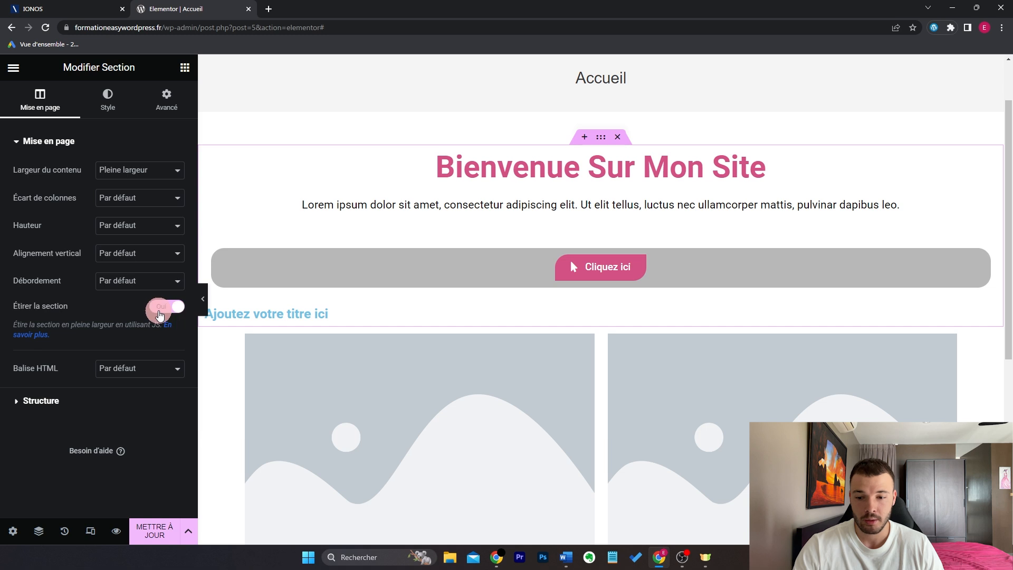
pyautogui.click(161, 174)
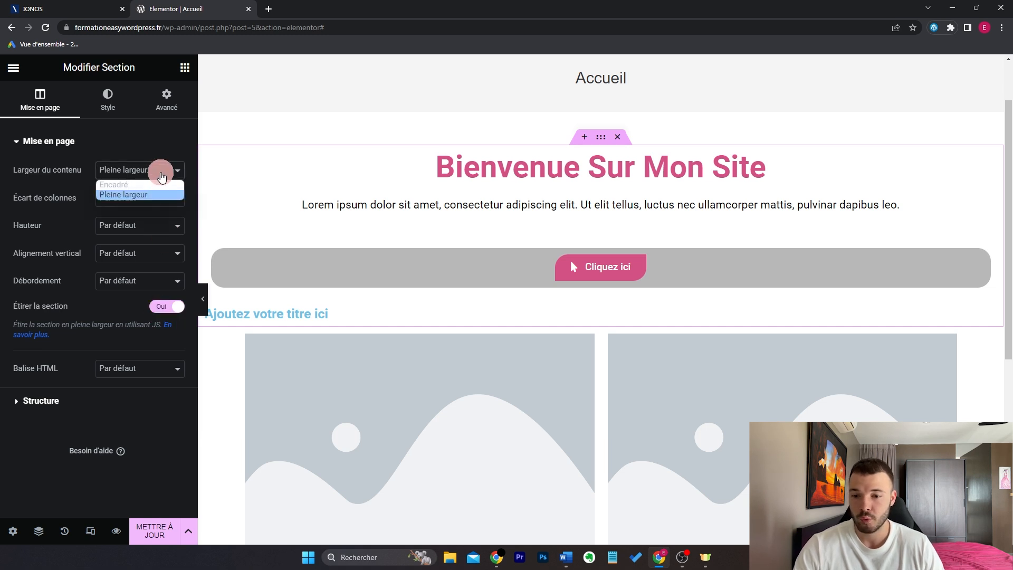
pyautogui.click(152, 186)
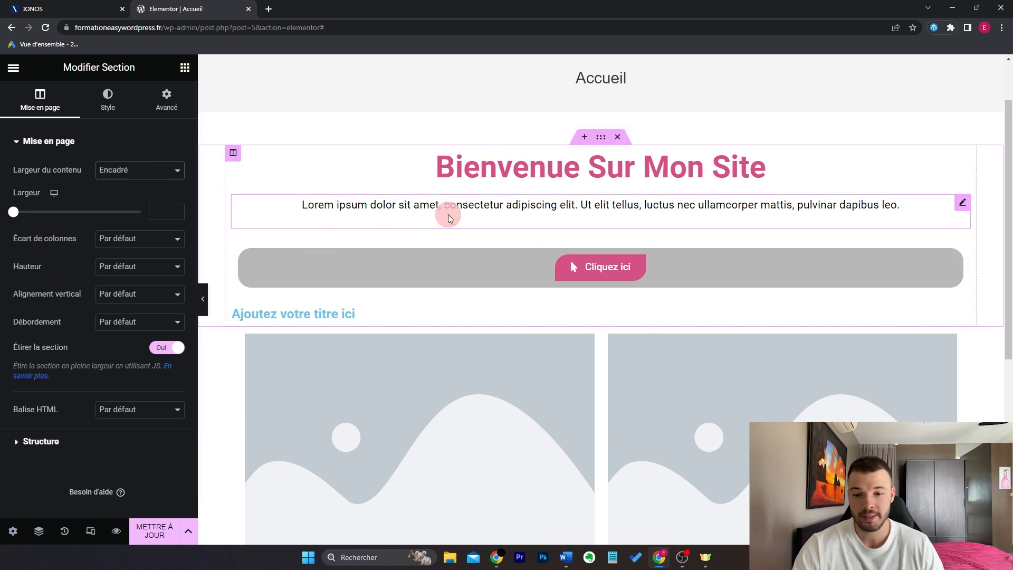
# Step: Give the welcome section a Classique background in dark red
pyautogui.click(112, 105)
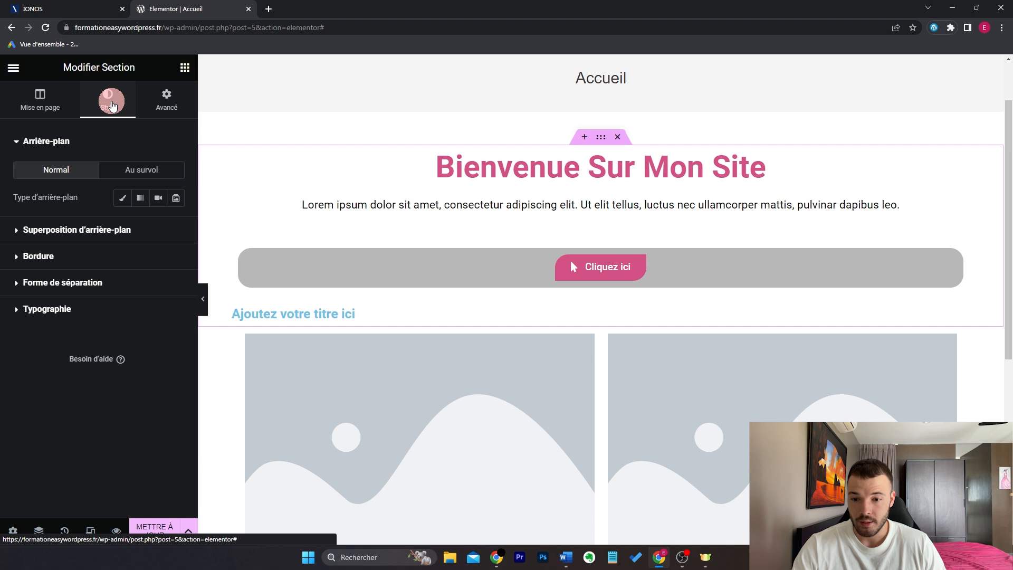
pyautogui.click(119, 207)
pyautogui.click(176, 226)
pyautogui.moveTo(97, 307); pyautogui.dragTo(62, 313)
pyautogui.click(203, 298)
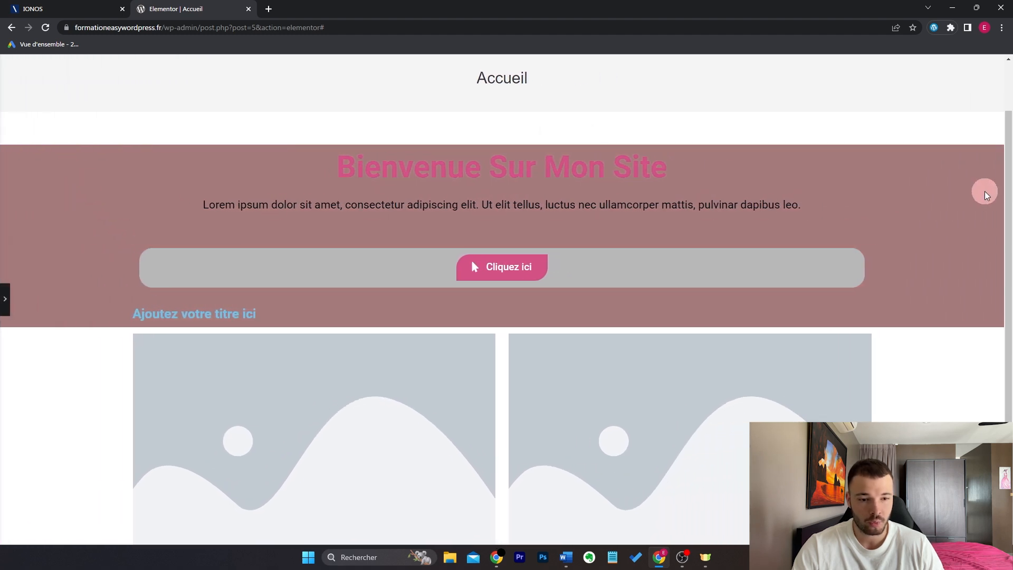
pyautogui.click(3, 297)
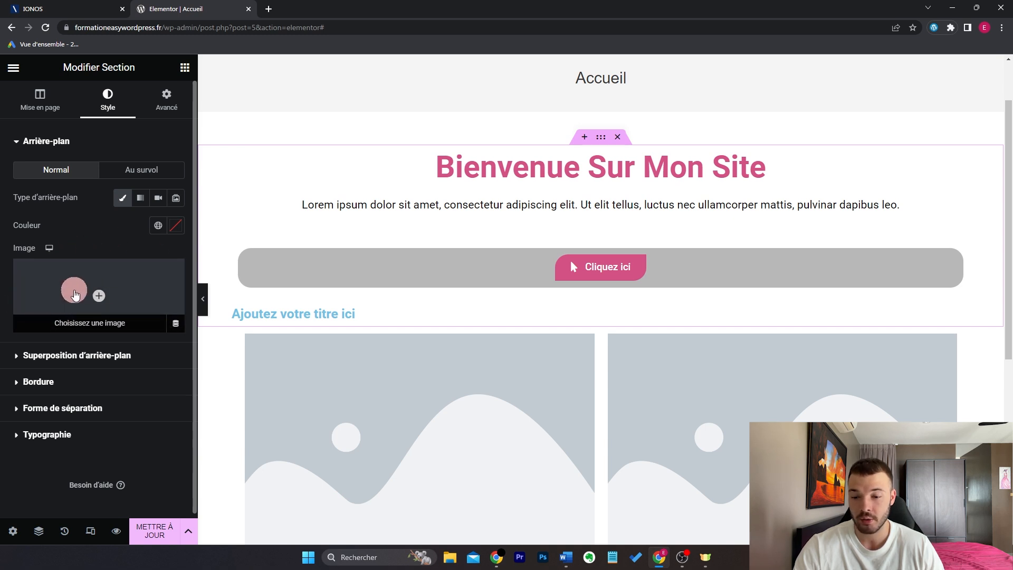
# Step: Upload wordpress-utilisations.jpg and insert it as the section's background image
pyautogui.click(74, 294)
pyautogui.click(451, 325)
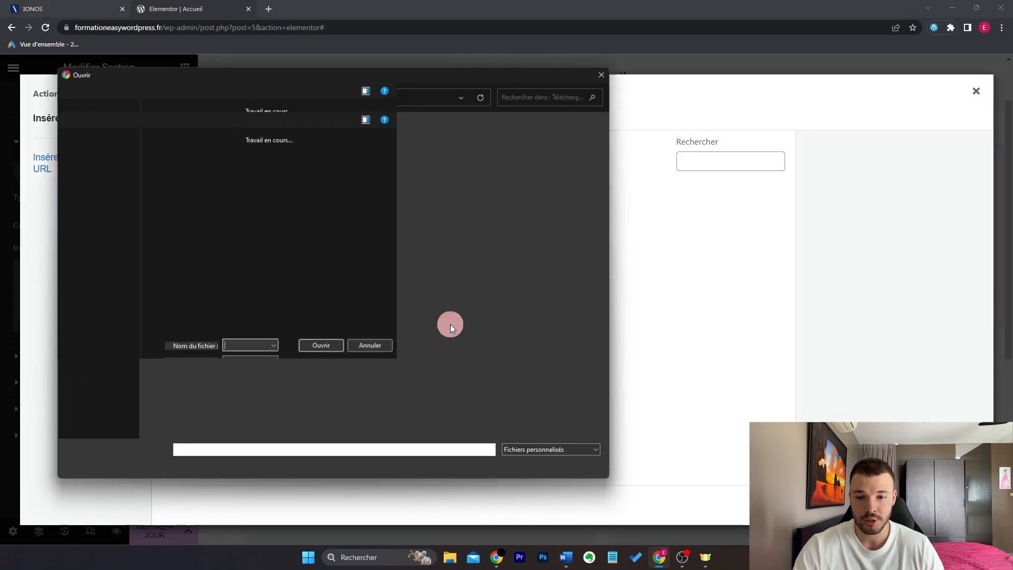
pyautogui.doubleClick(179, 175)
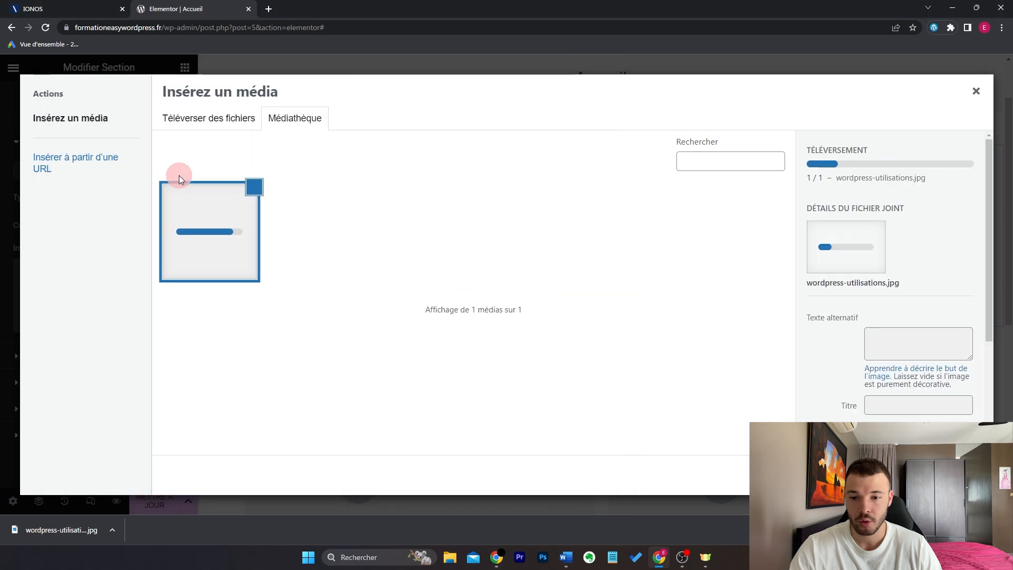
pyautogui.click(948, 475)
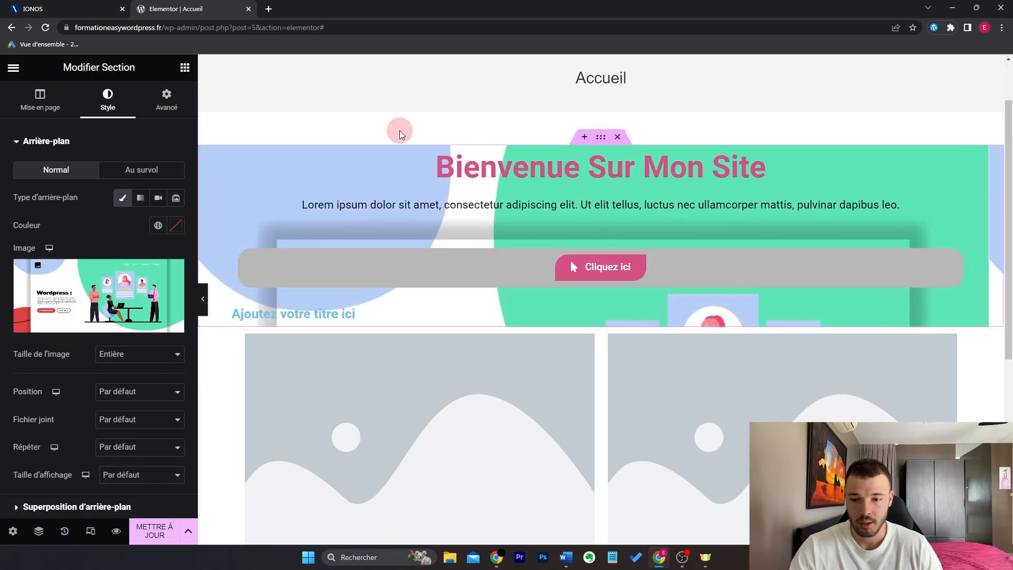
pyautogui.scroll(2, 722, 293)
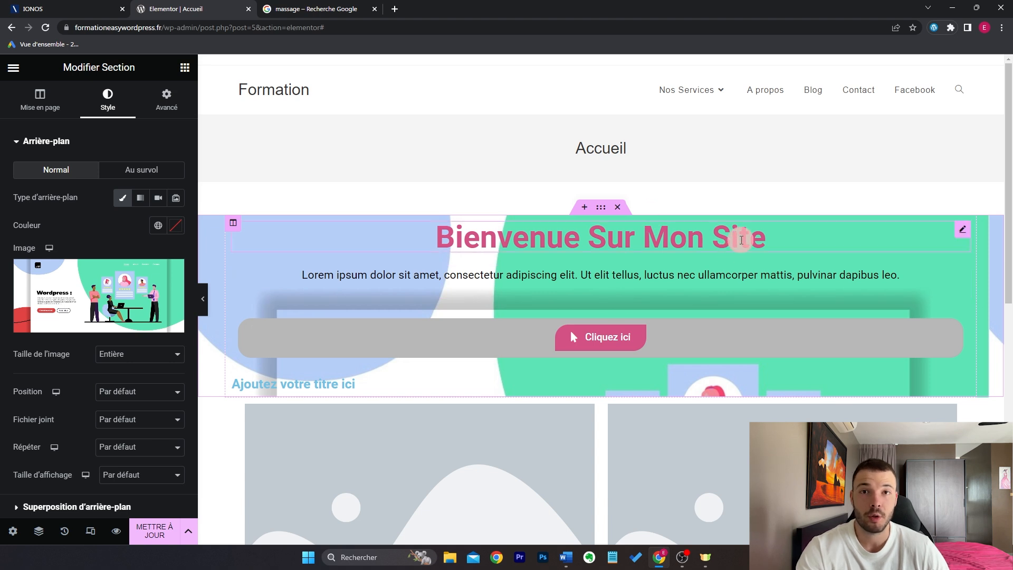
# Step: Delete the welcome hero and two-image sections, then add a new two-column section
pyautogui.click(618, 208)
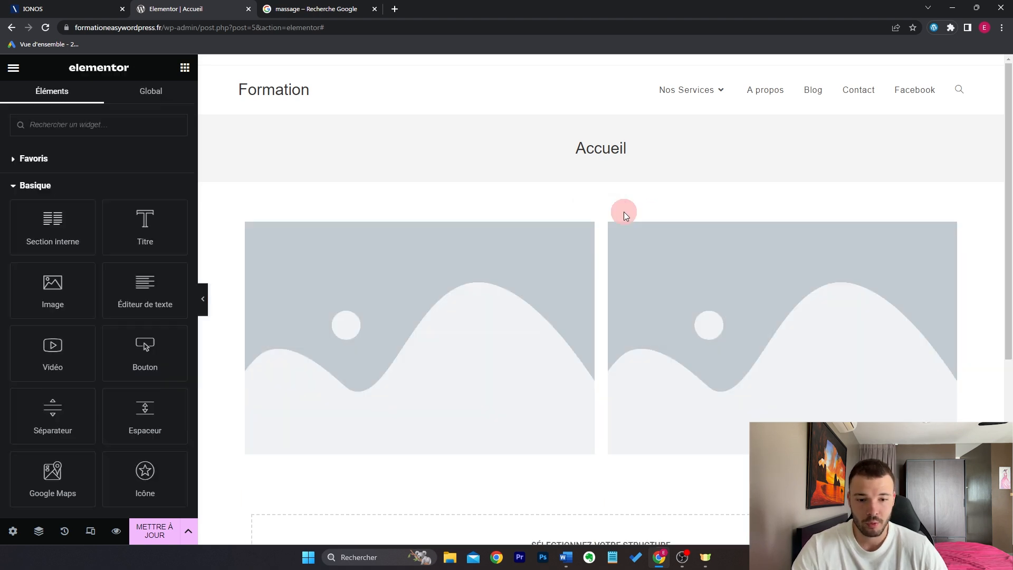
pyautogui.click(618, 209)
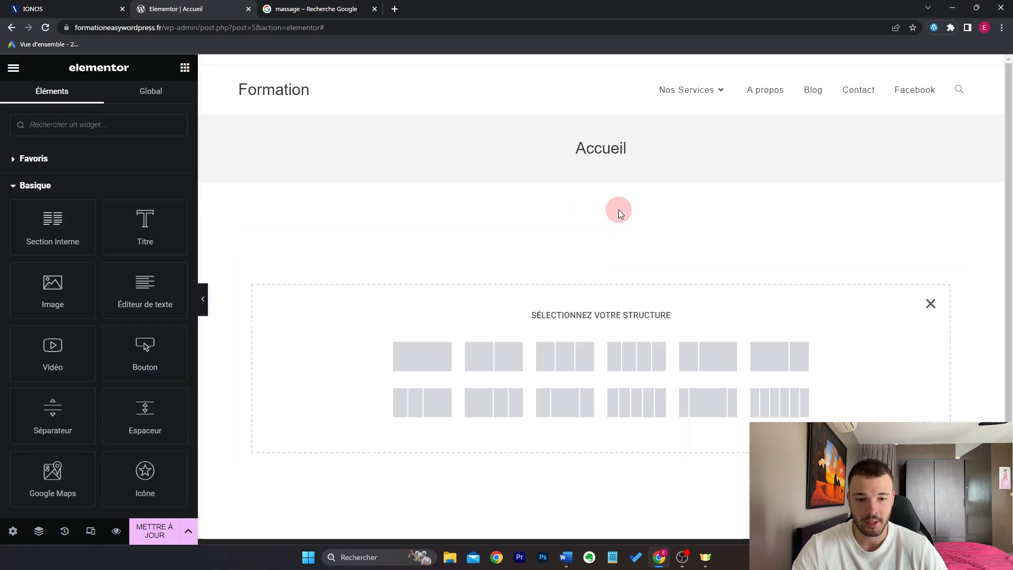
pyautogui.click(503, 358)
pyautogui.click(184, 68)
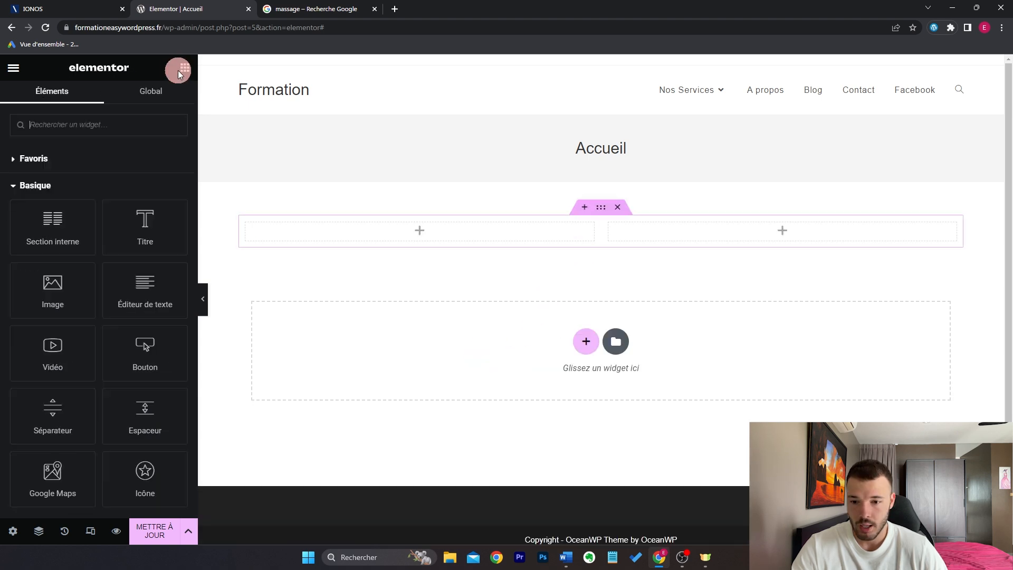
# Step: Put an Image in the left column and a heading in the right, clearing its default text
pyautogui.moveTo(75, 290); pyautogui.dragTo(332, 228)
pyautogui.click(185, 68)
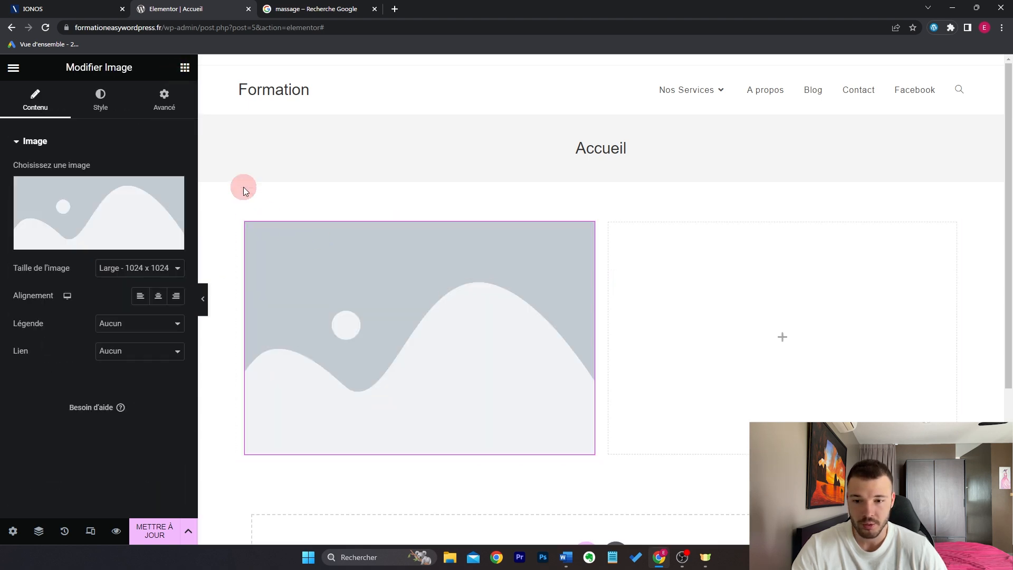
pyautogui.moveTo(145, 227); pyautogui.dragTo(678, 277)
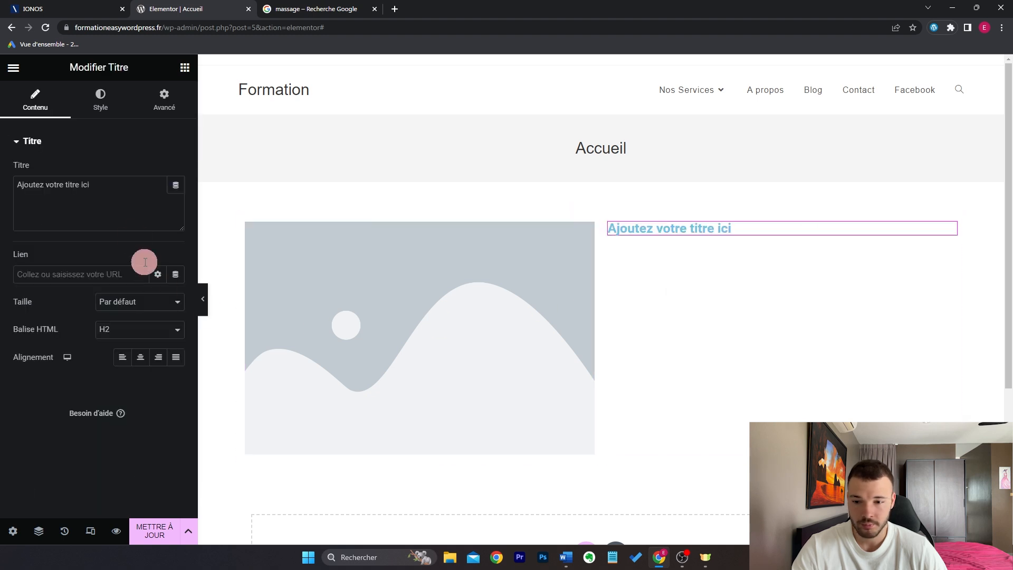
pyautogui.tripleClick(137, 199)
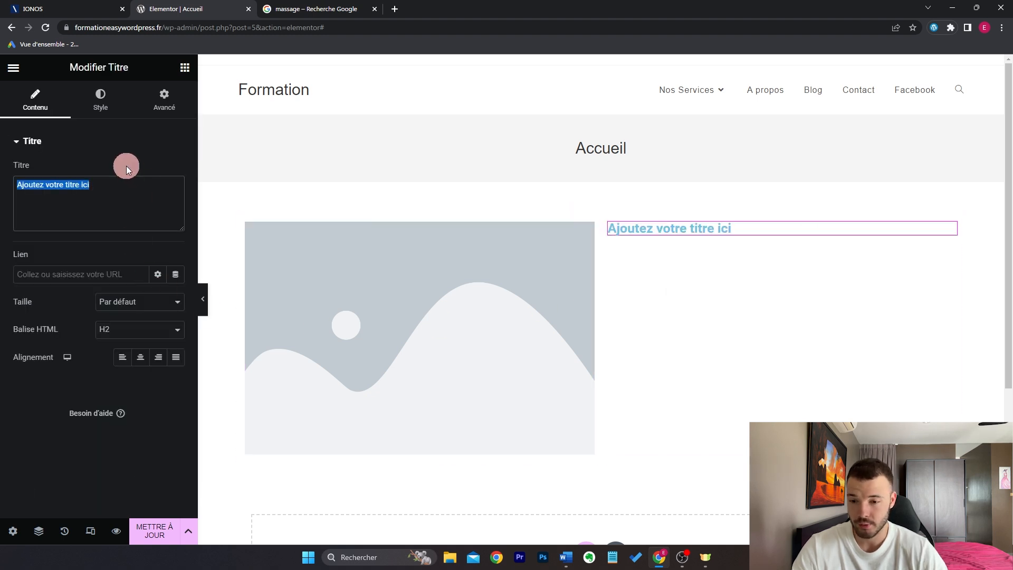
pyautogui.press('BackSpace')
# Step: Type 'Massage' into the heading and make its text black
pyautogui.write('Massa')
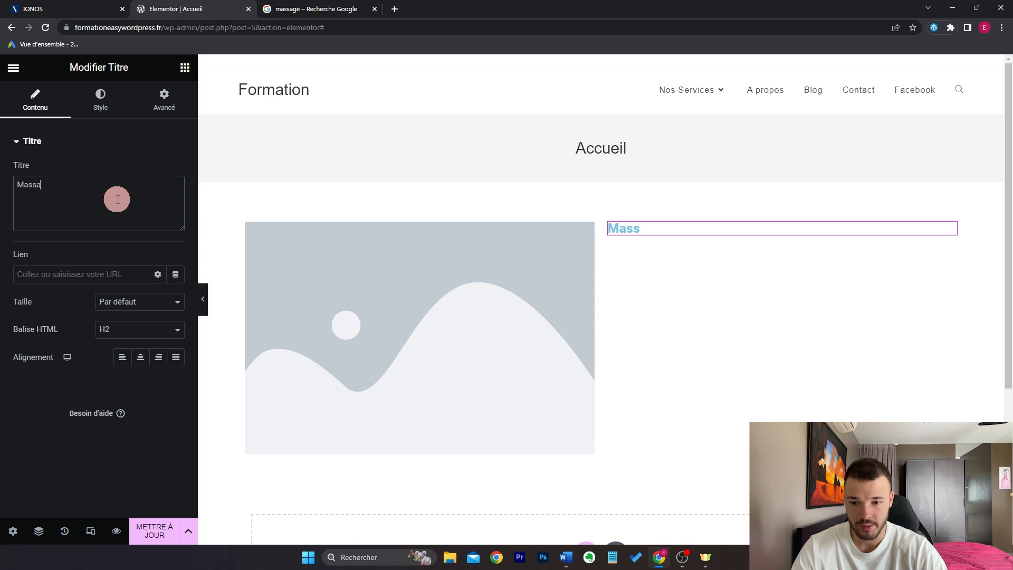
pyautogui.write('ge relaxation & bien-être')
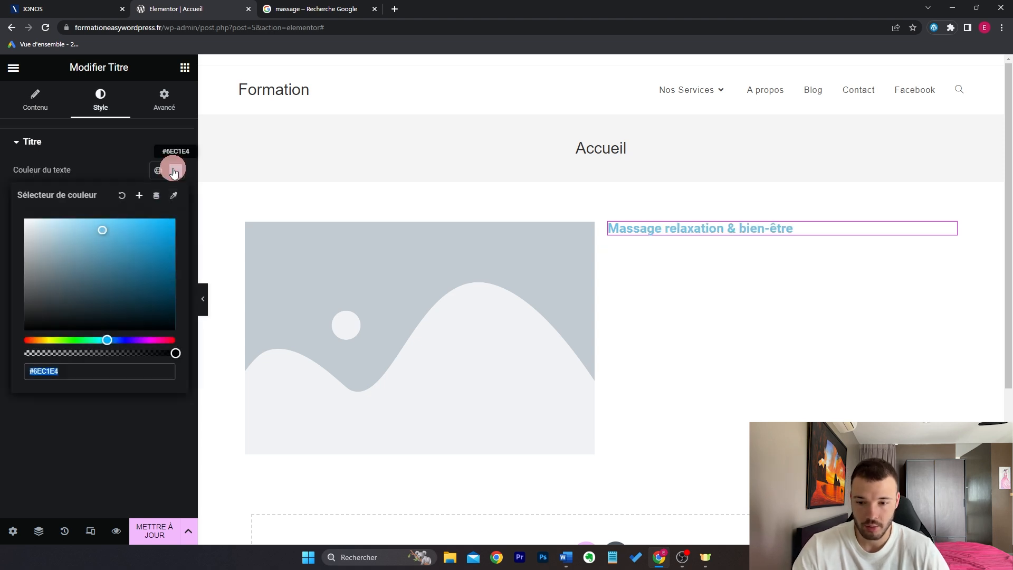
pyautogui.moveTo(51, 303); pyautogui.dragTo(2, 345)
pyautogui.click(2, 343)
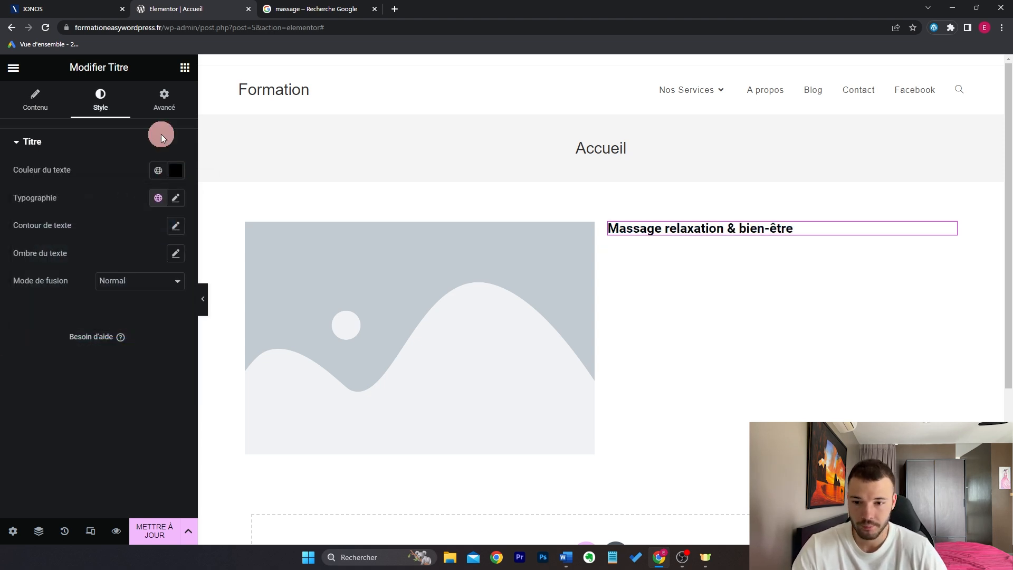
# Step: Add a black Éditeur de texte block below the heading and paste the Lorem ipsum paragraph repeatedly
pyautogui.click(186, 63)
pyautogui.moveTo(140, 290); pyautogui.dragTo(736, 232)
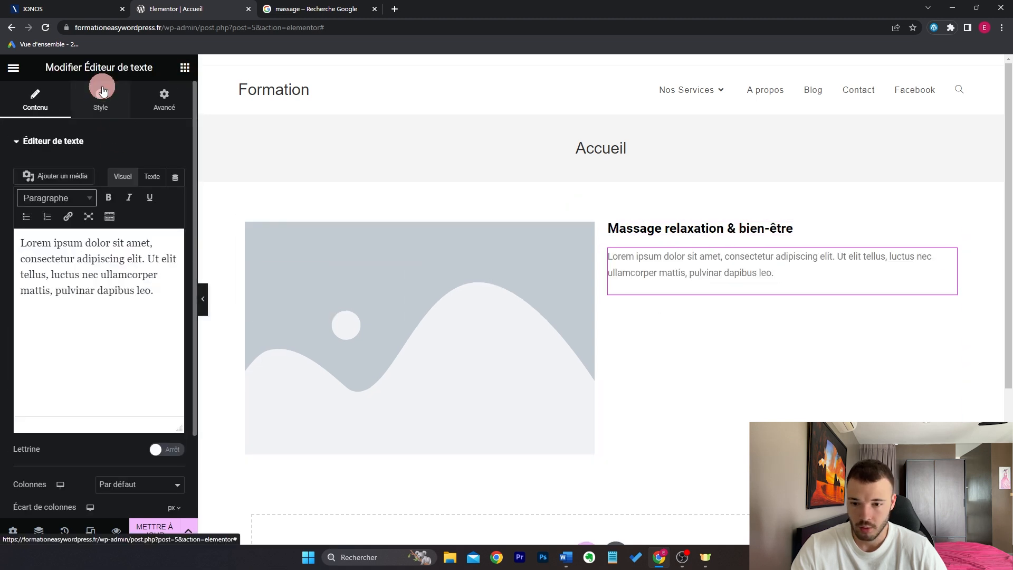
pyautogui.click(101, 98)
pyautogui.click(176, 203)
pyautogui.moveTo(90, 294); pyautogui.dragTo(8, 418)
pyautogui.click(8, 418)
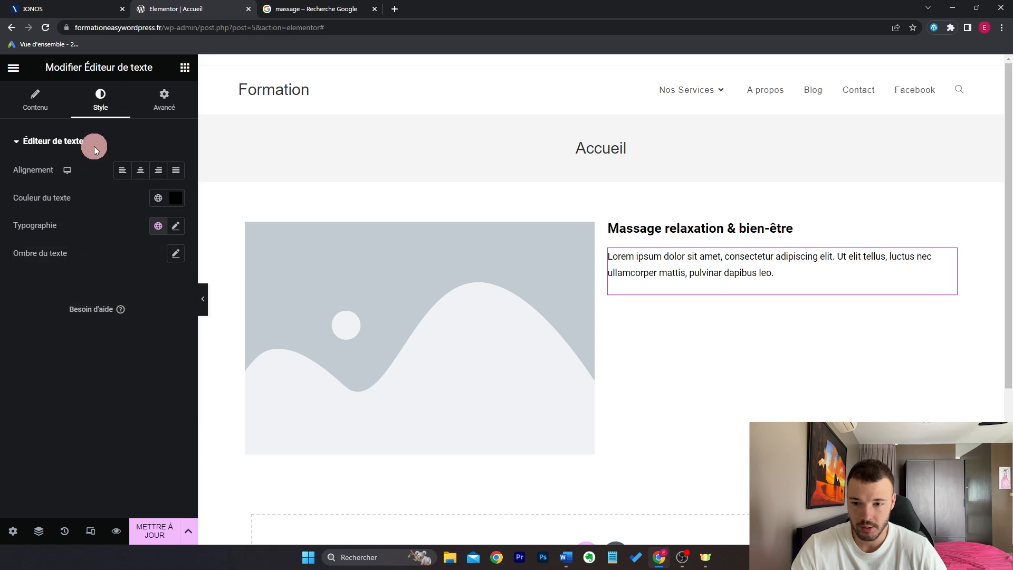
pyautogui.click(34, 111)
pyautogui.moveTo(163, 287); pyautogui.dragTo(19, 240)
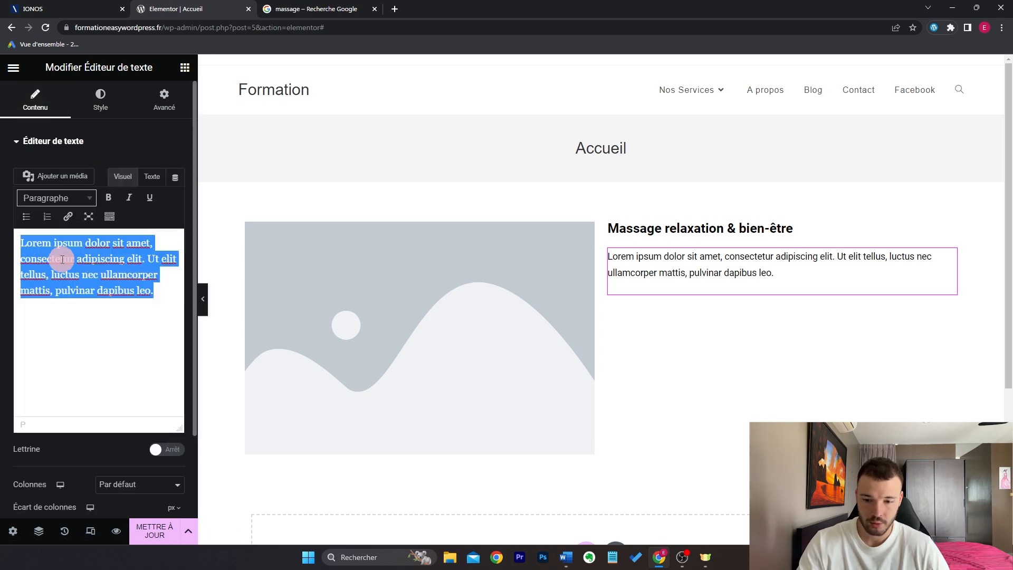
pyautogui.hotkey('ctrl', 'c')
pyautogui.hotkey('ctrl', 'v')
pyautogui.hotkey('ctrl', 'v')
pyautogui.hotkey('ctrl', 'v')
# Step: Set the paragraph font size to 17 and enlarge the heading to 34 px
pyautogui.click(115, 104)
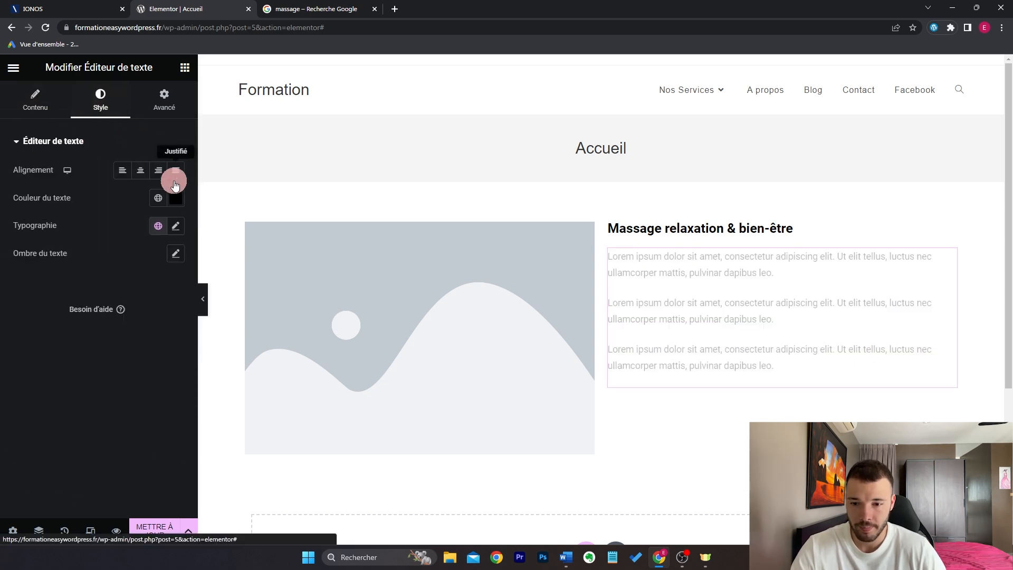
pyautogui.click(176, 226)
pyautogui.click(149, 333)
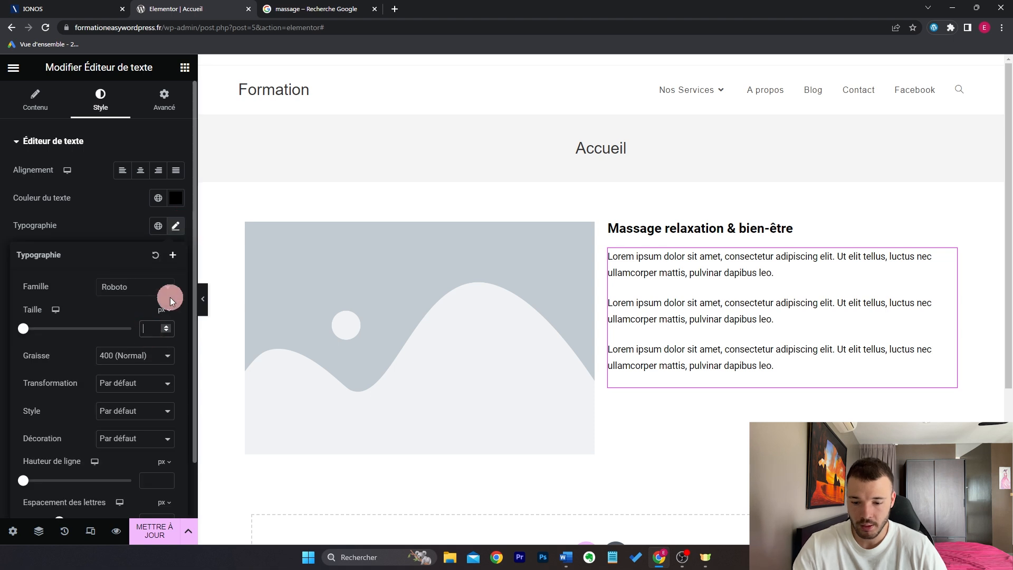
pyautogui.write('17')
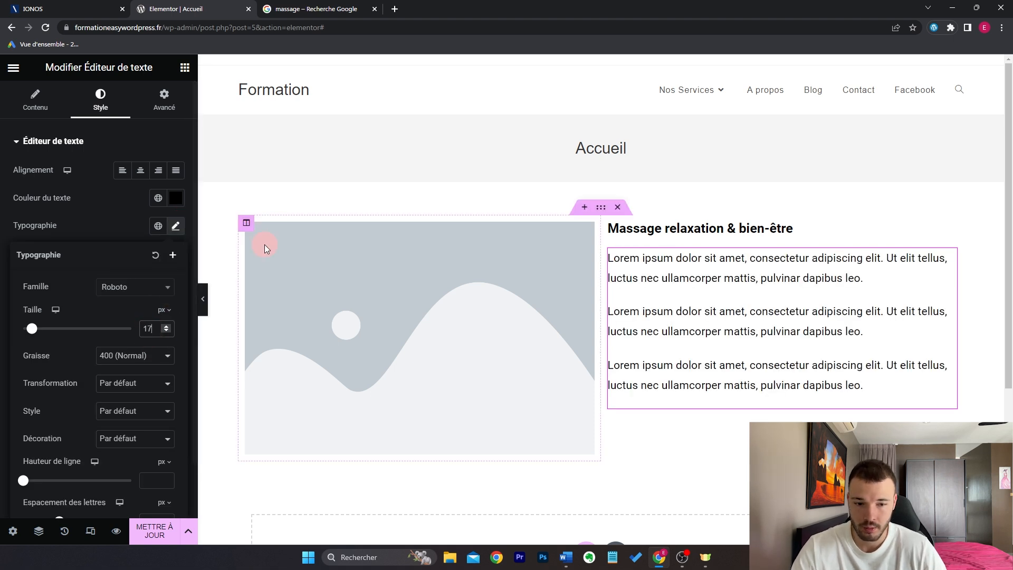
pyautogui.click(950, 231)
pyautogui.click(176, 198)
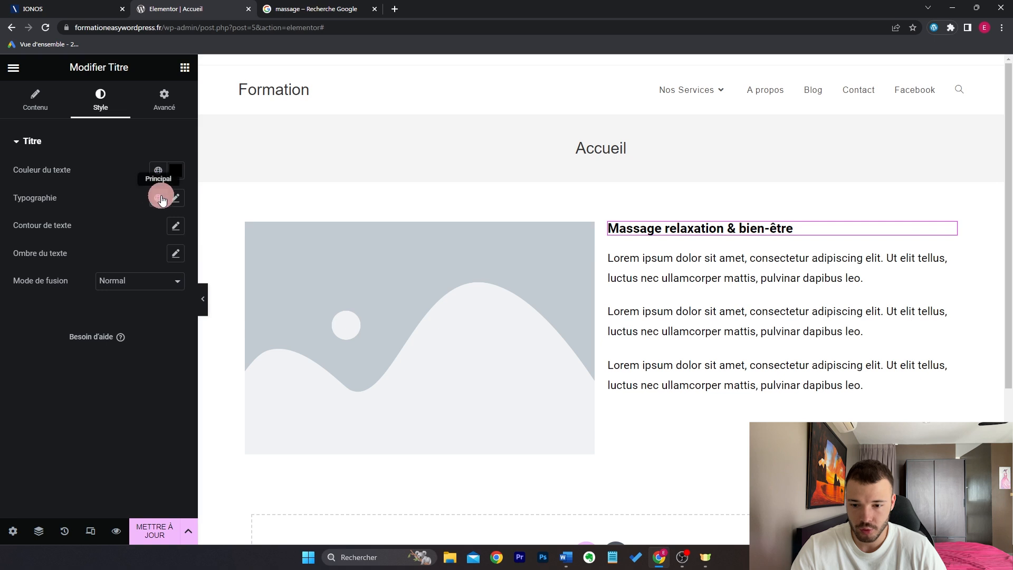
pyautogui.moveTo(26, 305); pyautogui.dragTo(41, 302)
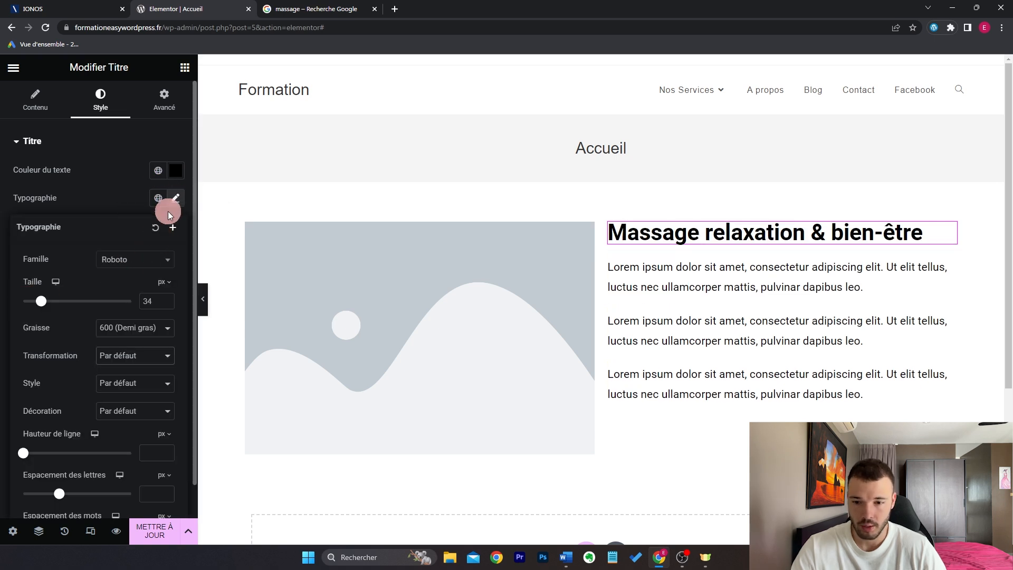
pyautogui.click(175, 199)
# Step: Add a button labelled 'Découvrir nos formules massages' under the paragraphs
pyautogui.click(185, 67)
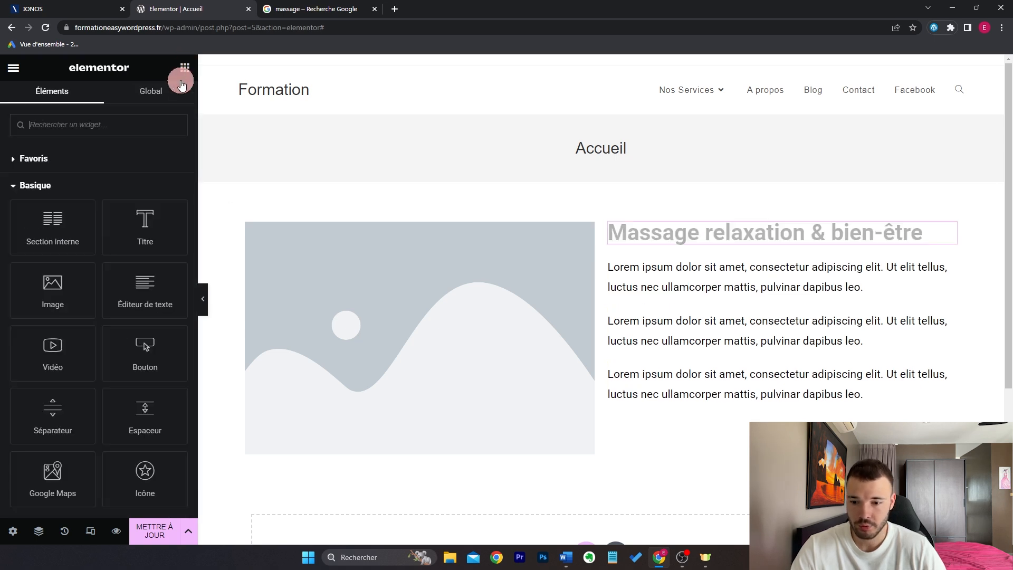
pyautogui.moveTo(148, 371); pyautogui.dragTo(765, 404)
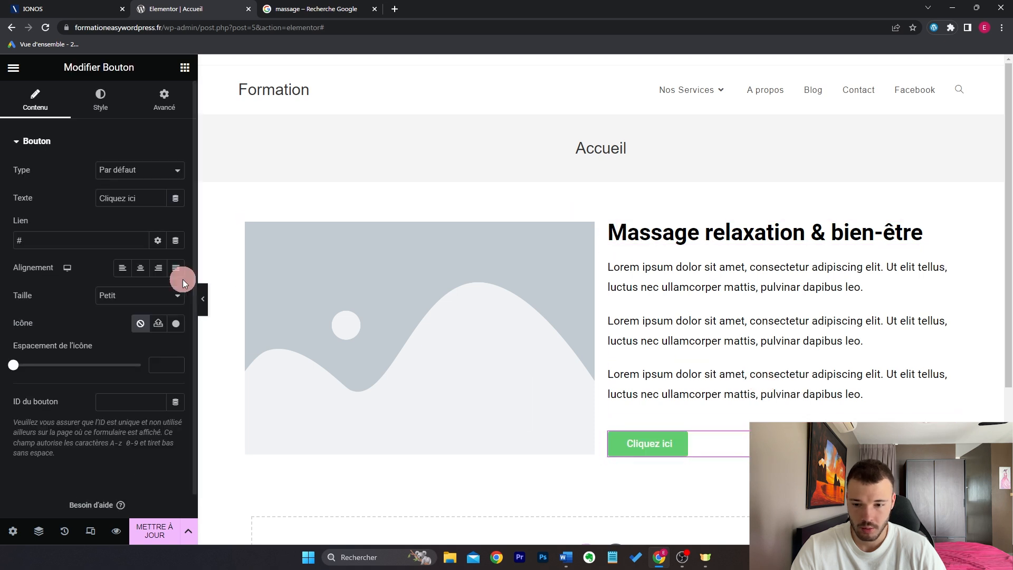
pyautogui.write('Dé')
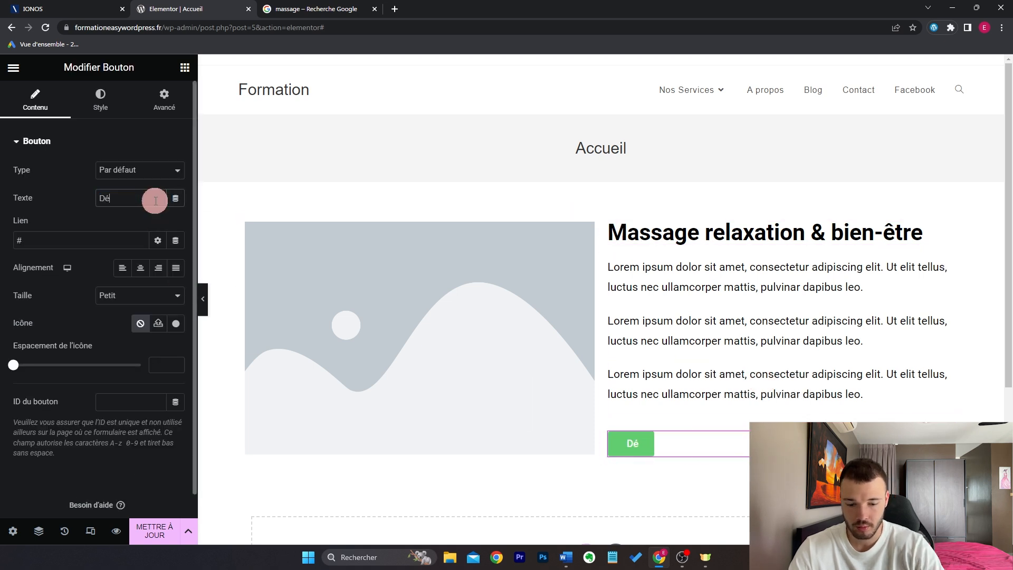
pyautogui.write('couvrir nos formules mas')
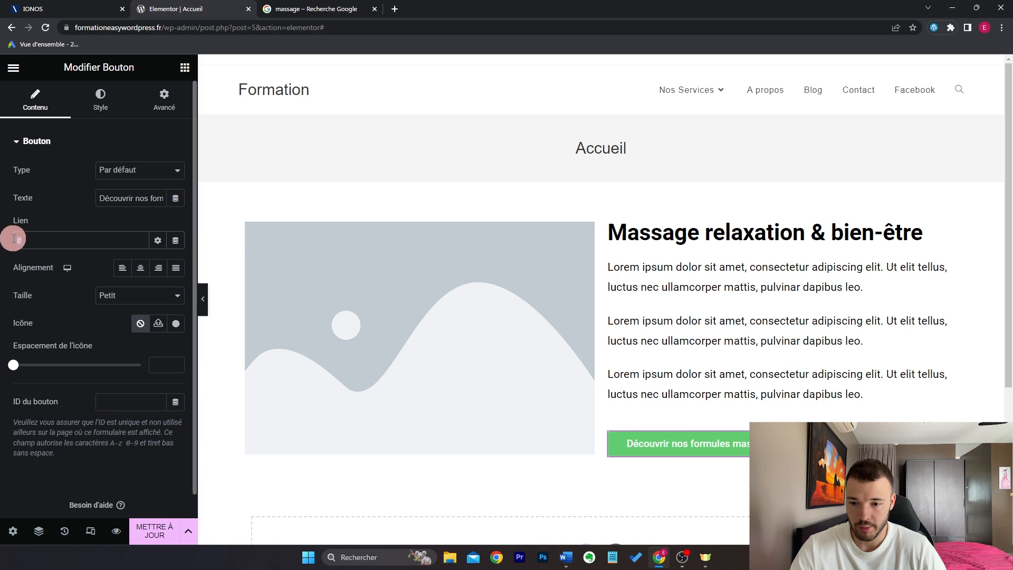
# Step: Make the button background dark blue #283B4F and stretch the section to full page width
pyautogui.click(111, 109)
pyautogui.click(158, 311)
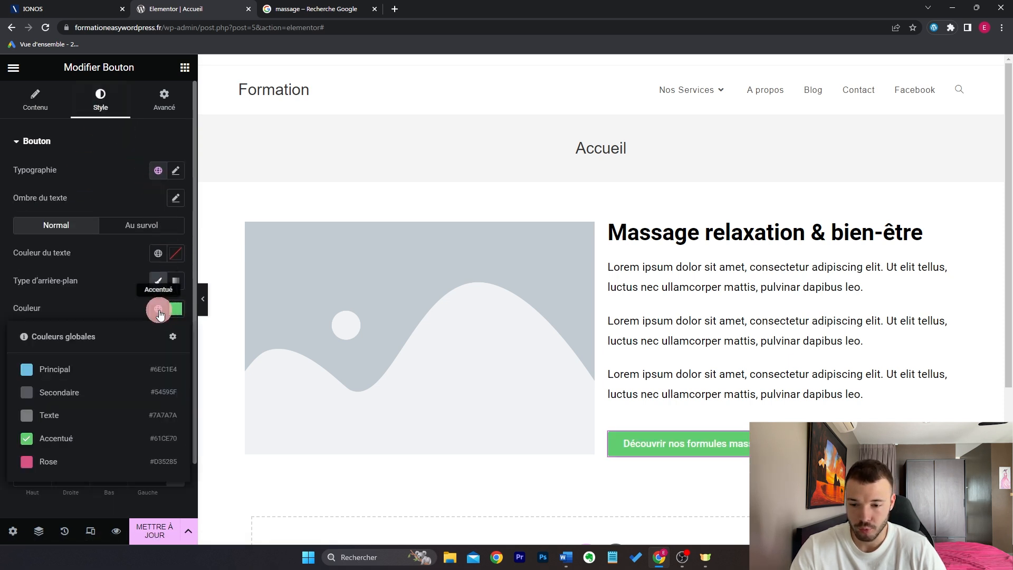
pyautogui.moveTo(100, 431); pyautogui.dragTo(99, 435)
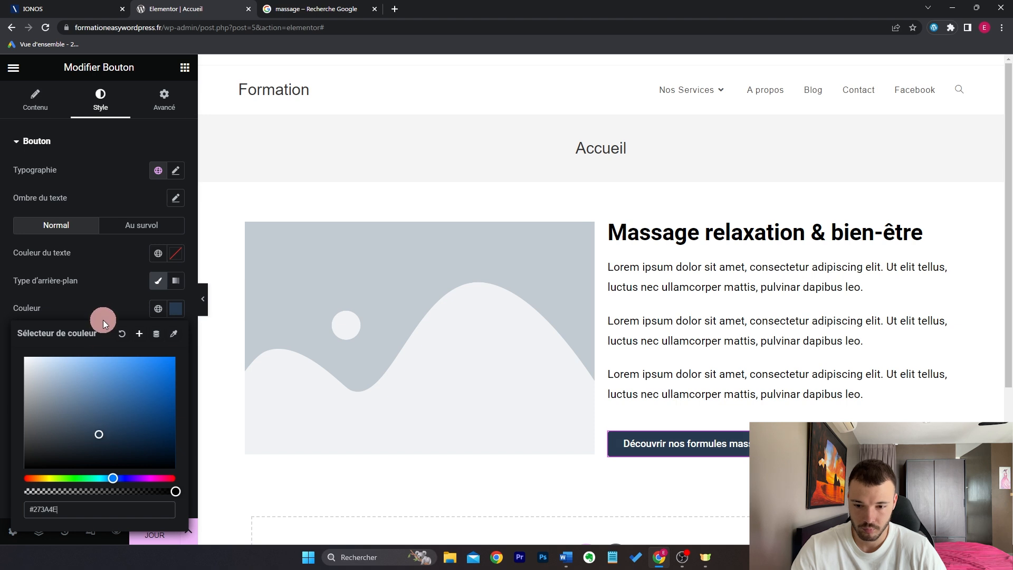
pyautogui.click(103, 319)
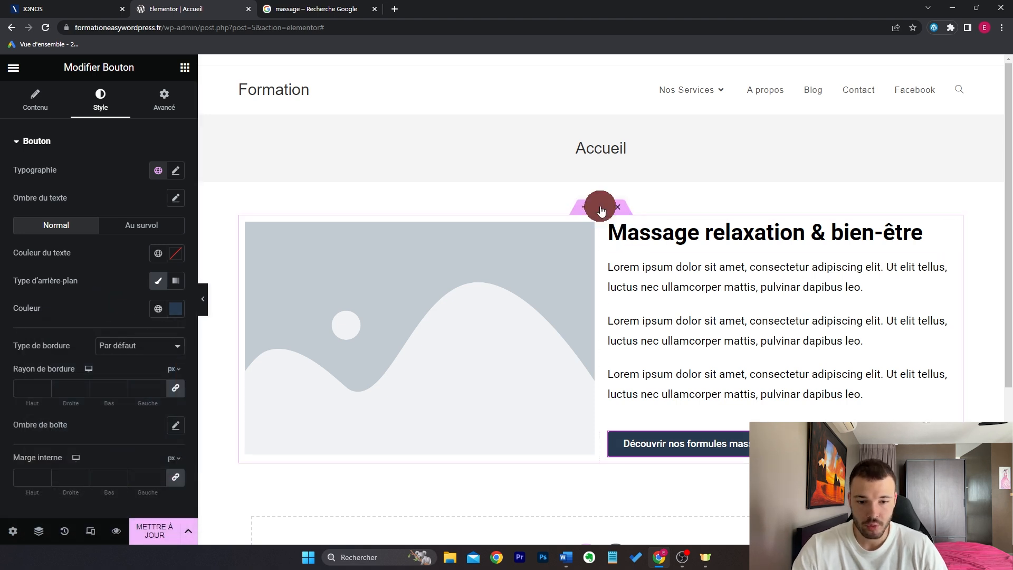
pyautogui.click(601, 209)
pyautogui.click(173, 349)
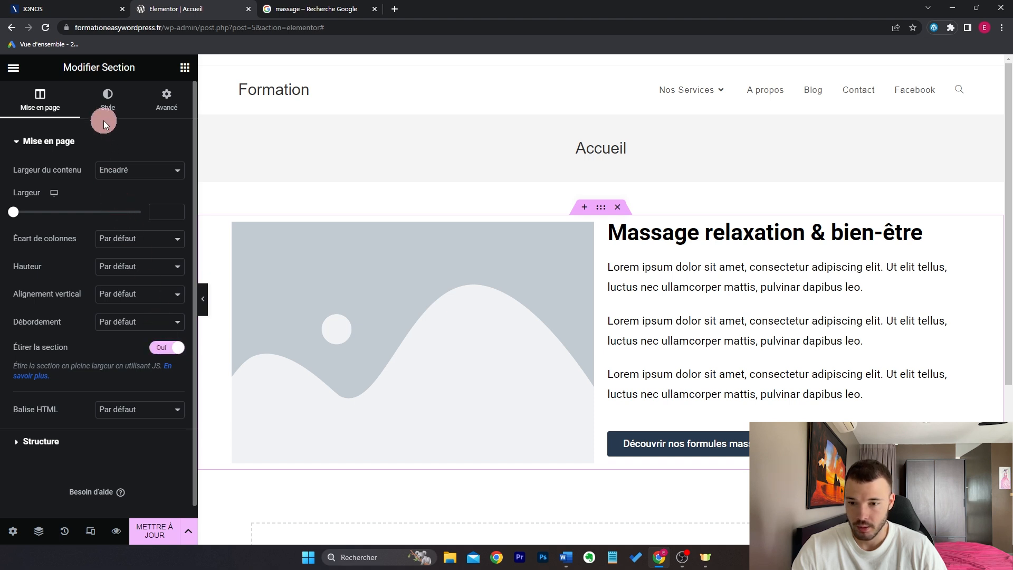
# Step: Give the section the global Rose background colour
pyautogui.click(108, 100)
pyautogui.click(122, 198)
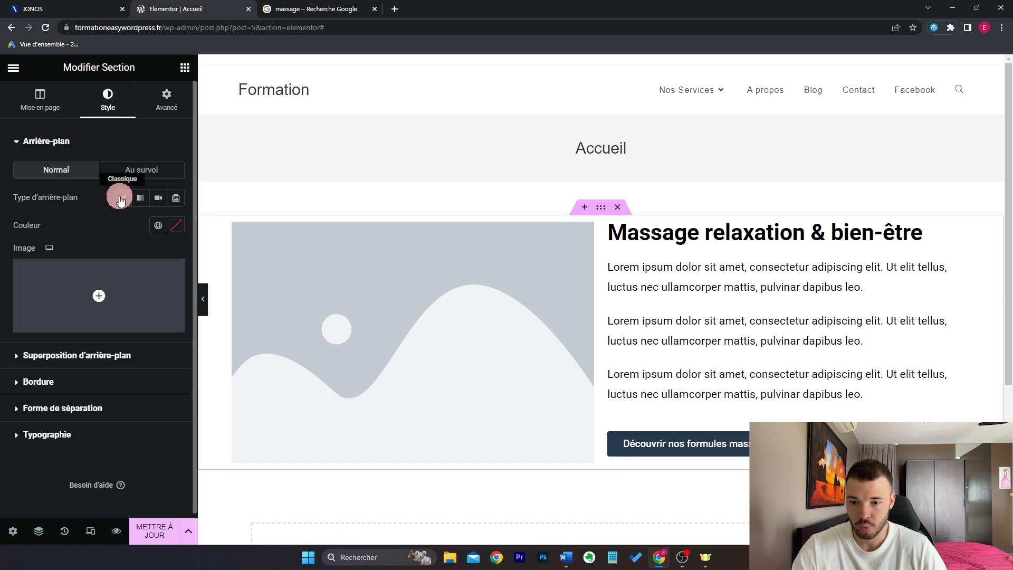
pyautogui.click(151, 227)
pyautogui.click(101, 379)
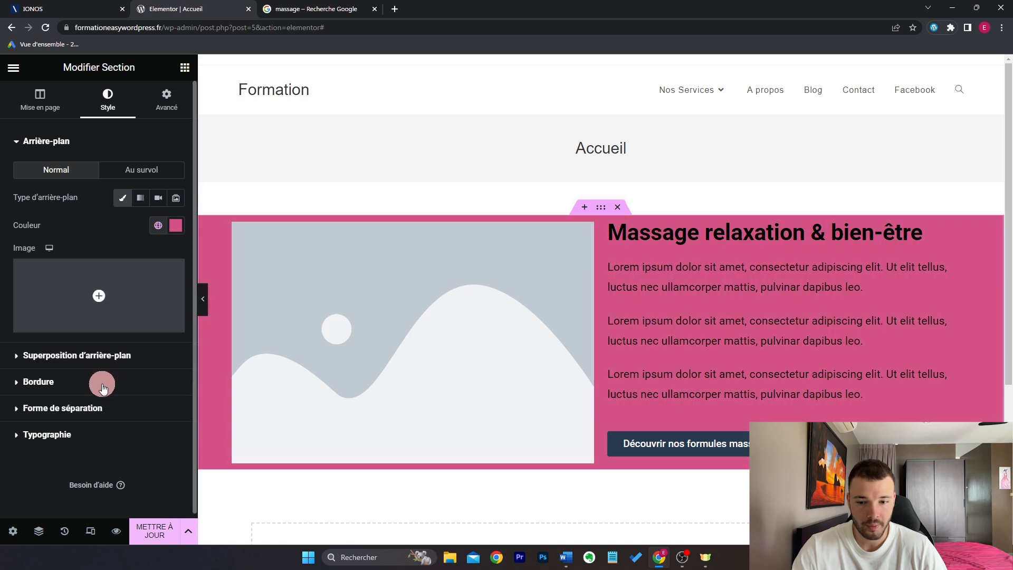
# Step: Pull the section up under the header with a negative top margin and increase its minimum height
pyautogui.click(165, 105)
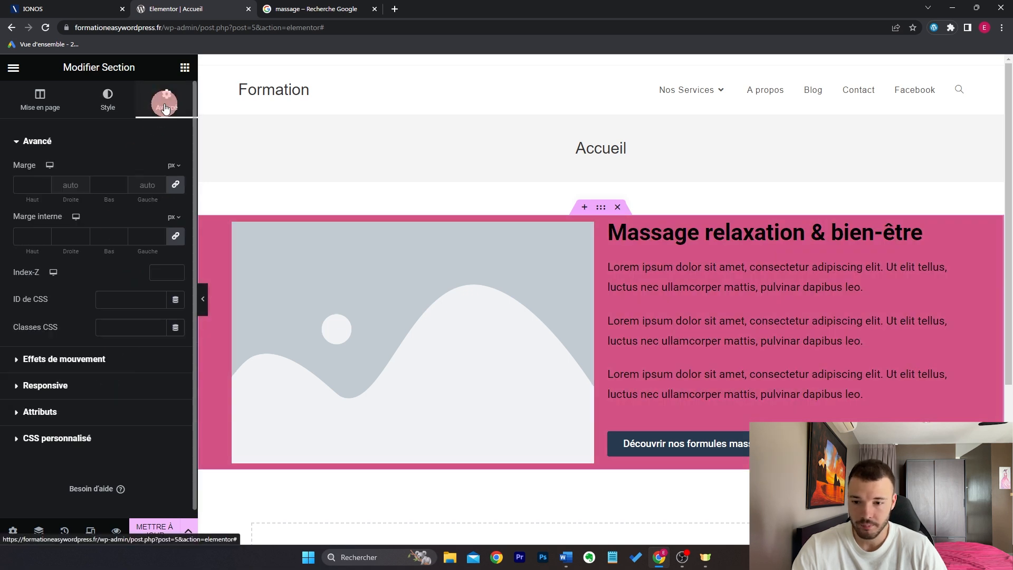
pyautogui.click(176, 189)
pyautogui.click(44, 188)
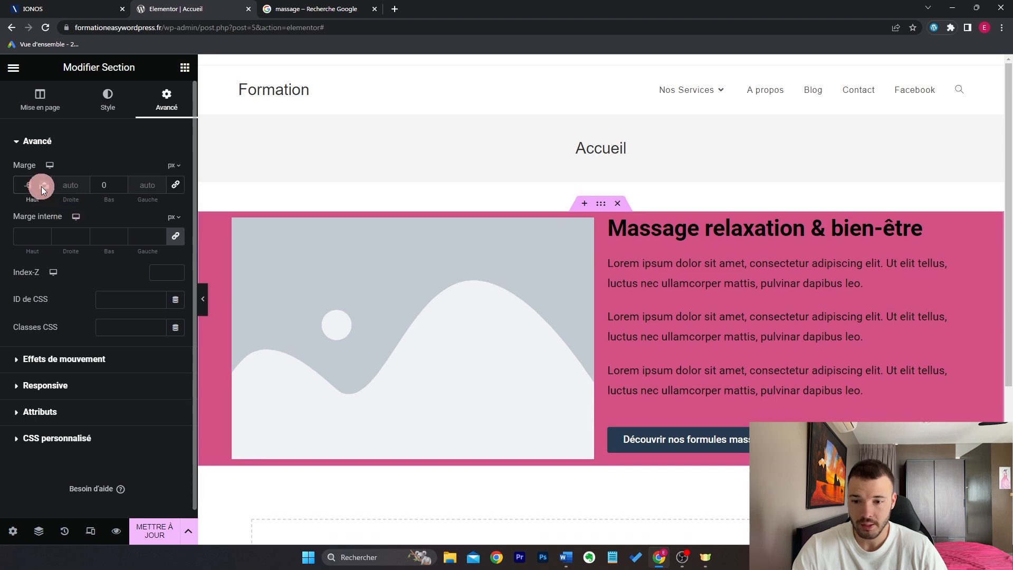
pyautogui.moveTo(42, 188); pyautogui.dragTo(41, 186)
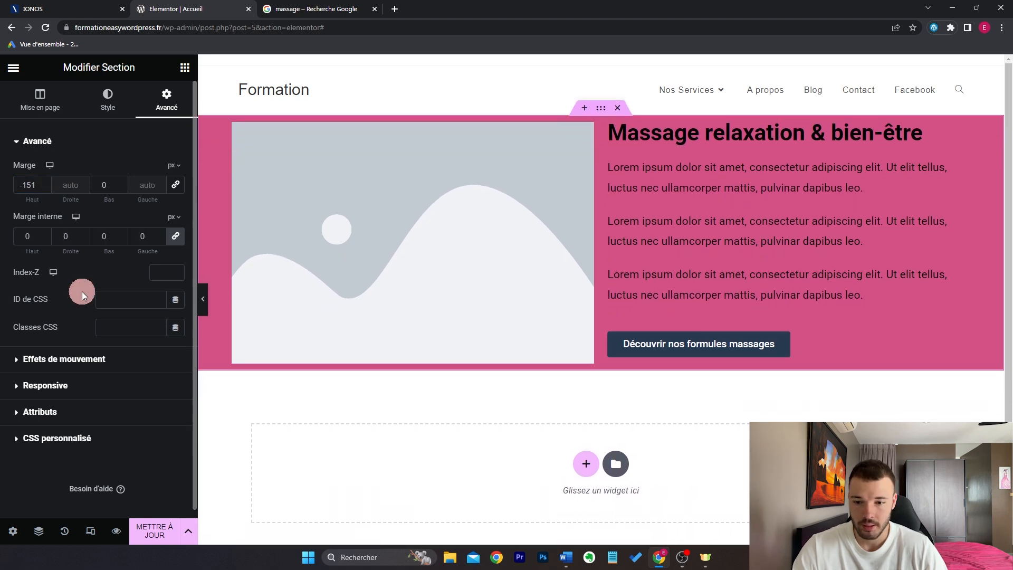
pyautogui.click(40, 105)
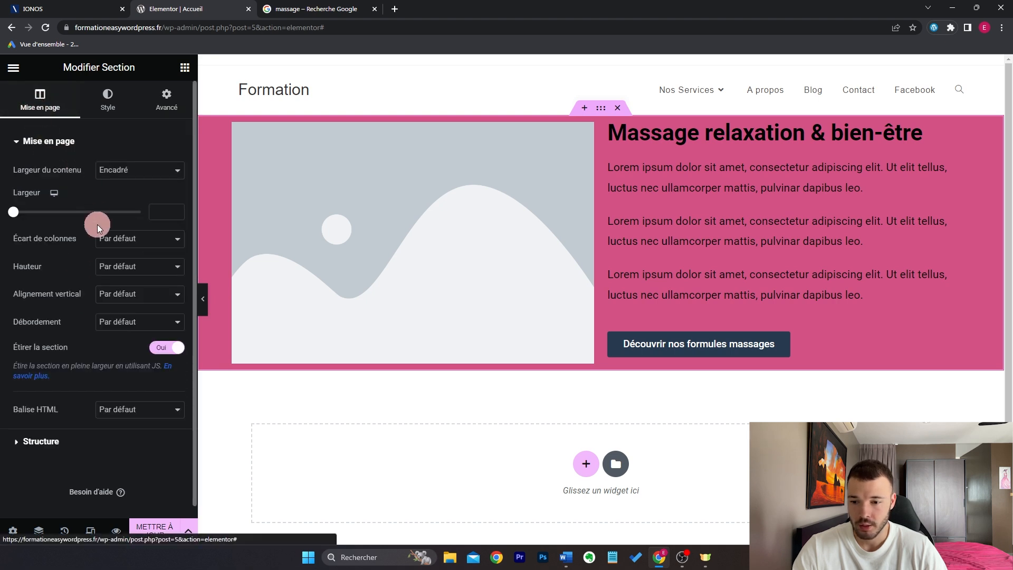
pyautogui.click(121, 269)
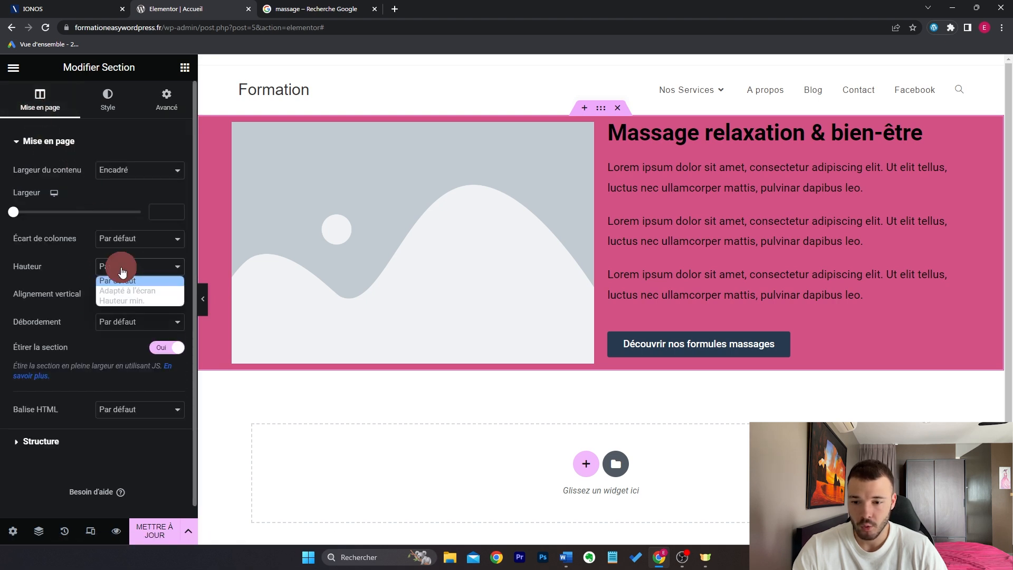
pyautogui.click(131, 301)
pyautogui.moveTo(48, 308); pyautogui.dragTo(63, 316)
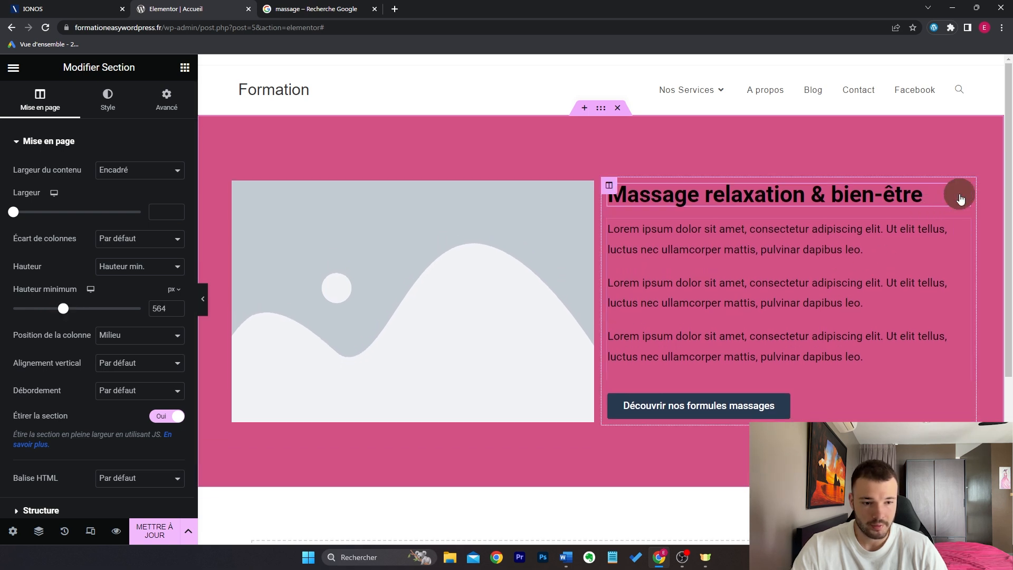
# Step: Turn the heading text white
pyautogui.click(960, 199)
pyautogui.click(175, 170)
pyautogui.moveTo(136, 264); pyautogui.dragTo(24, 218)
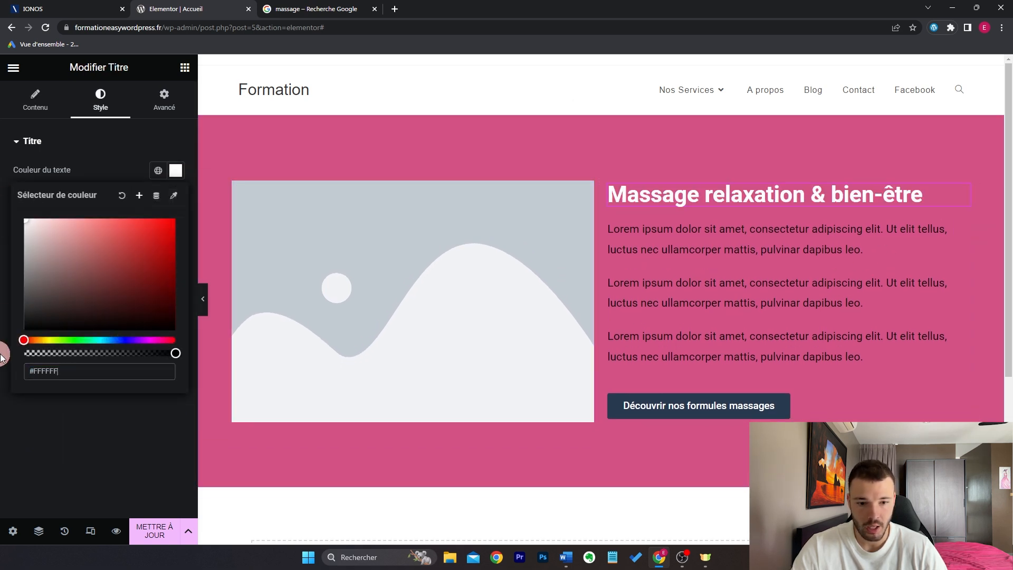
pyautogui.click(1, 321)
pyautogui.click(961, 227)
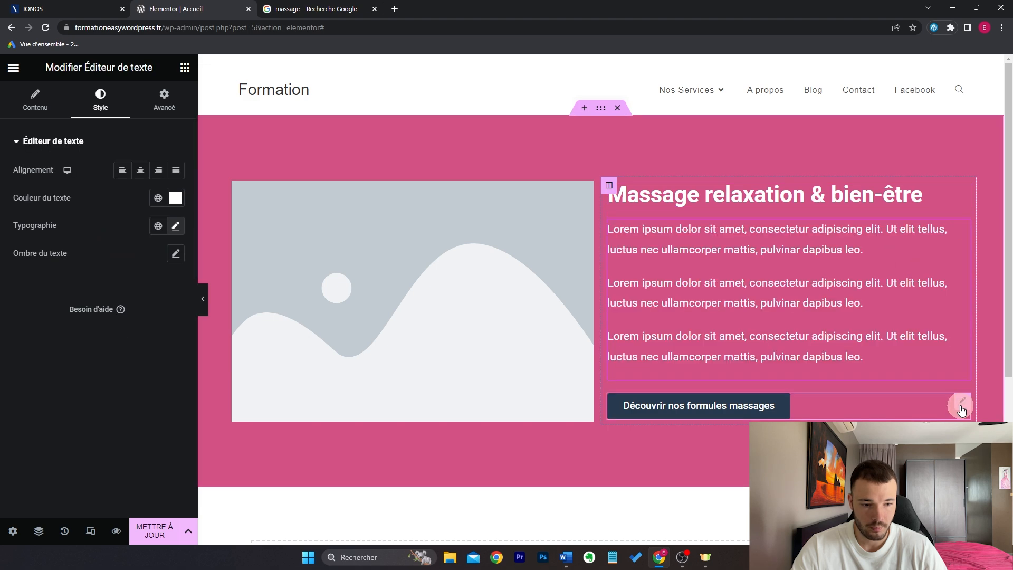
# Step: Give the button a white background, Rose text and font size 17
pyautogui.click(961, 408)
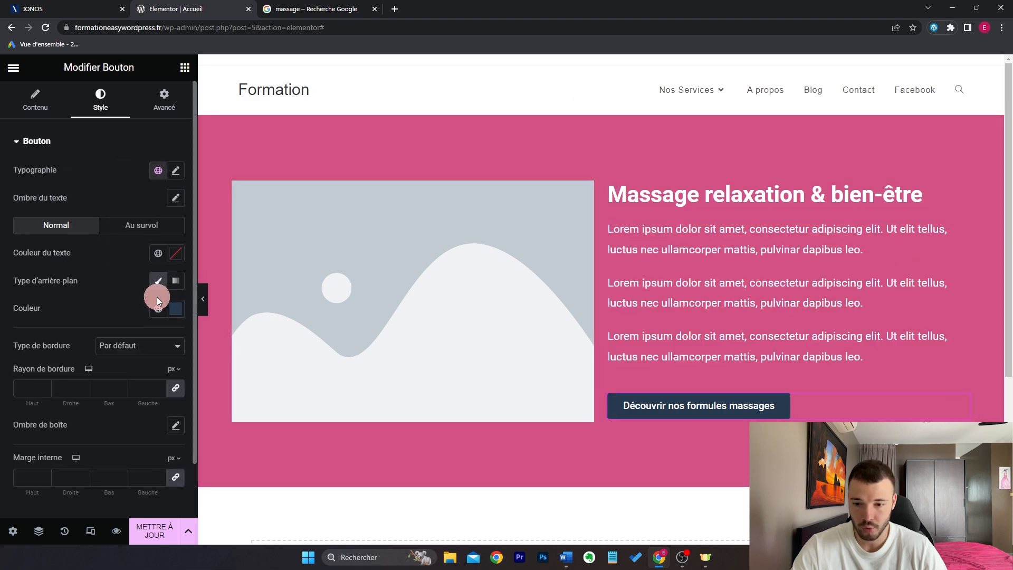
pyautogui.click(162, 312)
pyautogui.moveTo(119, 369); pyautogui.dragTo(8, 329)
pyautogui.click(169, 255)
pyautogui.click(108, 402)
pyautogui.click(176, 171)
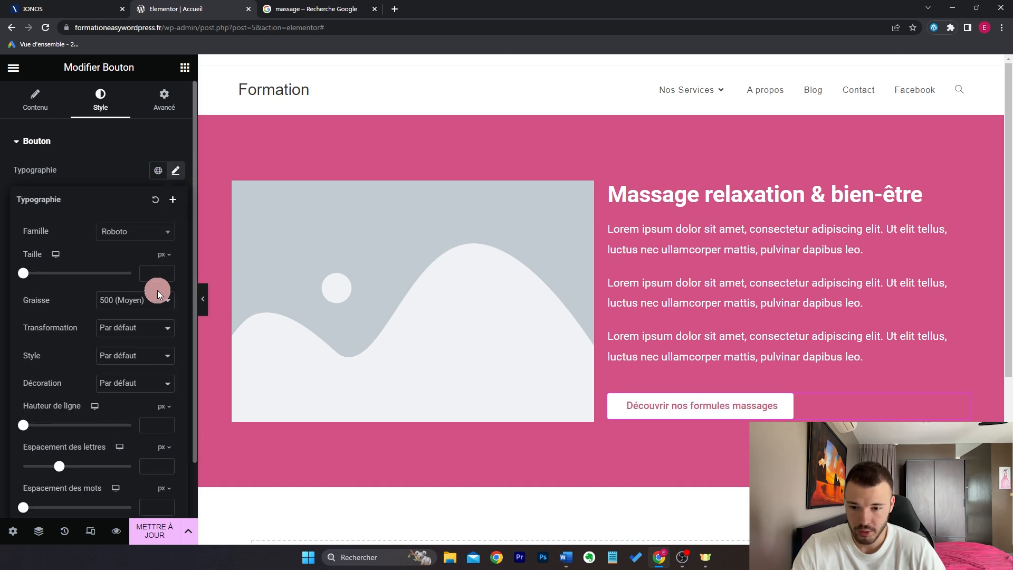
pyautogui.click(152, 276)
pyautogui.write('17')
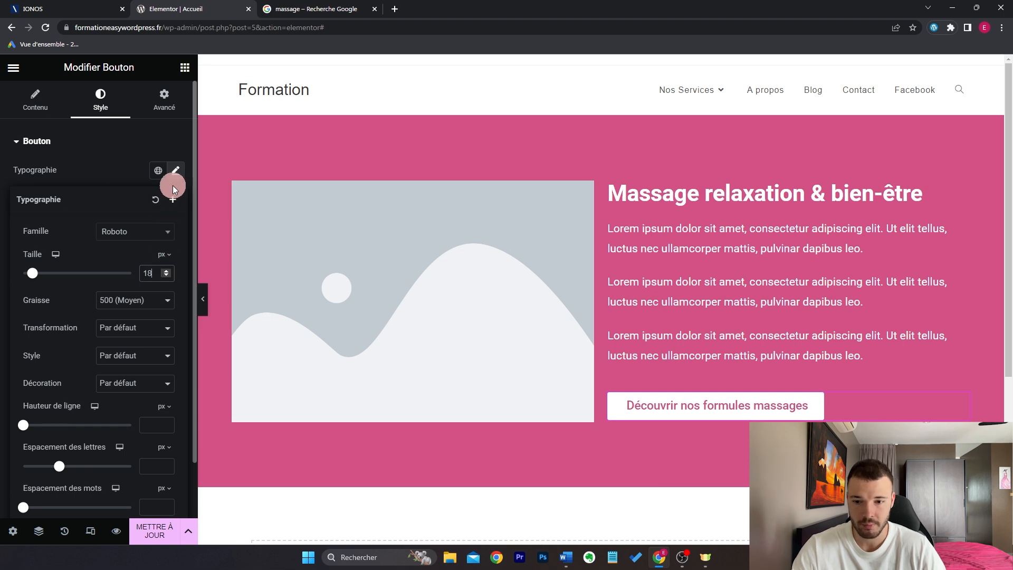
pyautogui.click(601, 107)
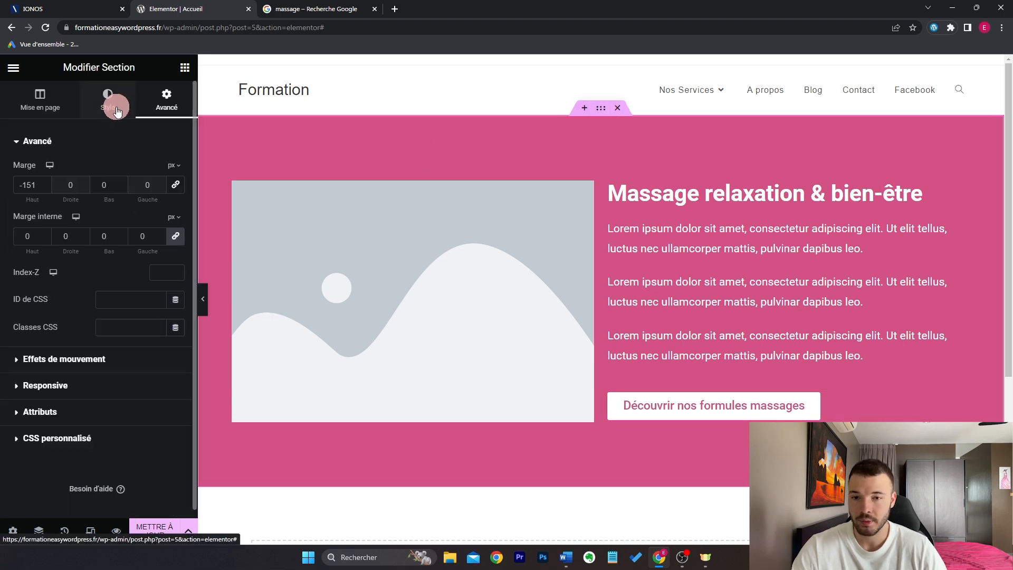
# Step: Try Pinceau de vagues and Vagues bottom dividers, adjusting the wave's height and width
pyautogui.click(116, 110)
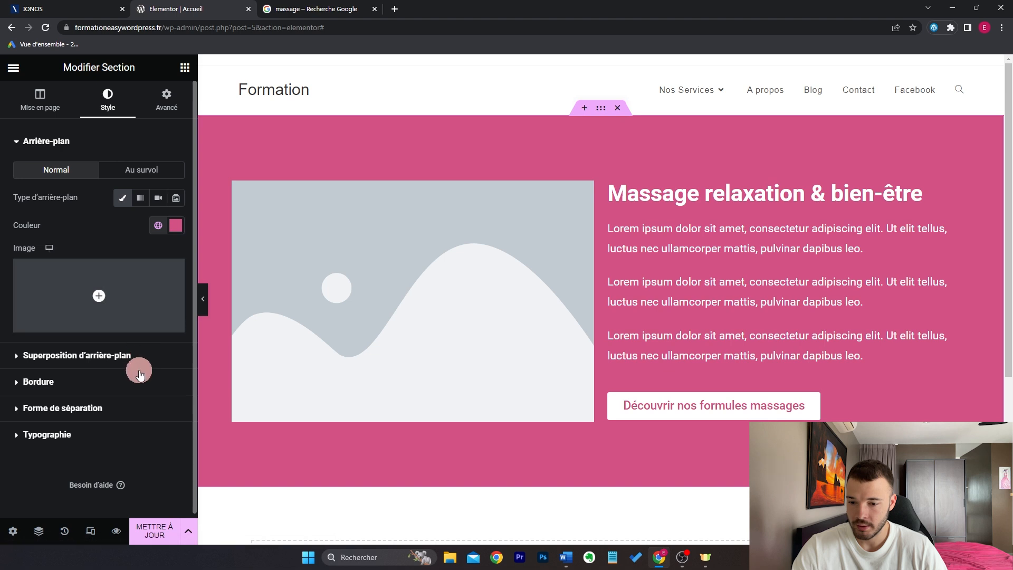
pyautogui.click(105, 409)
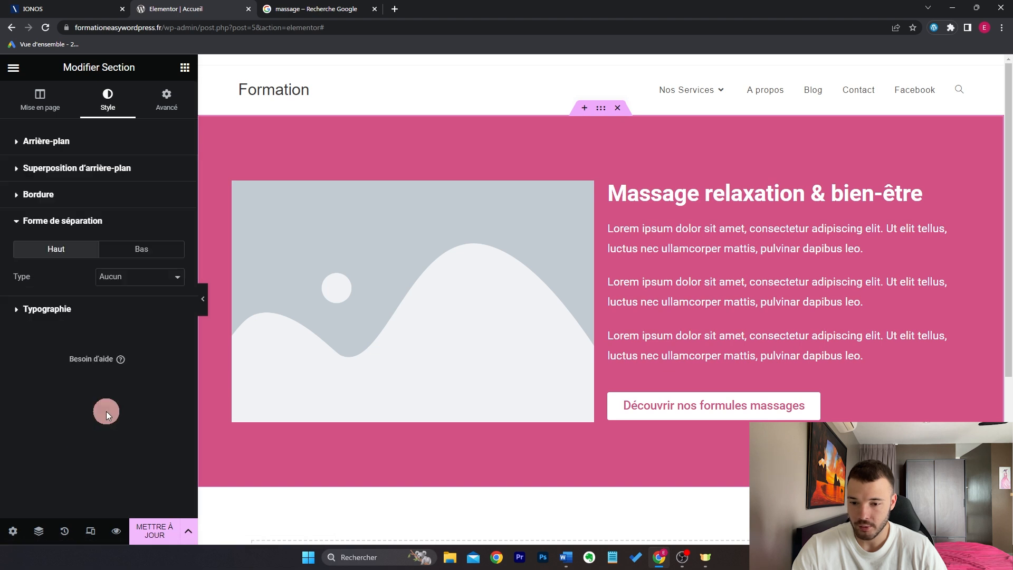
pyautogui.click(138, 251)
pyautogui.click(142, 280)
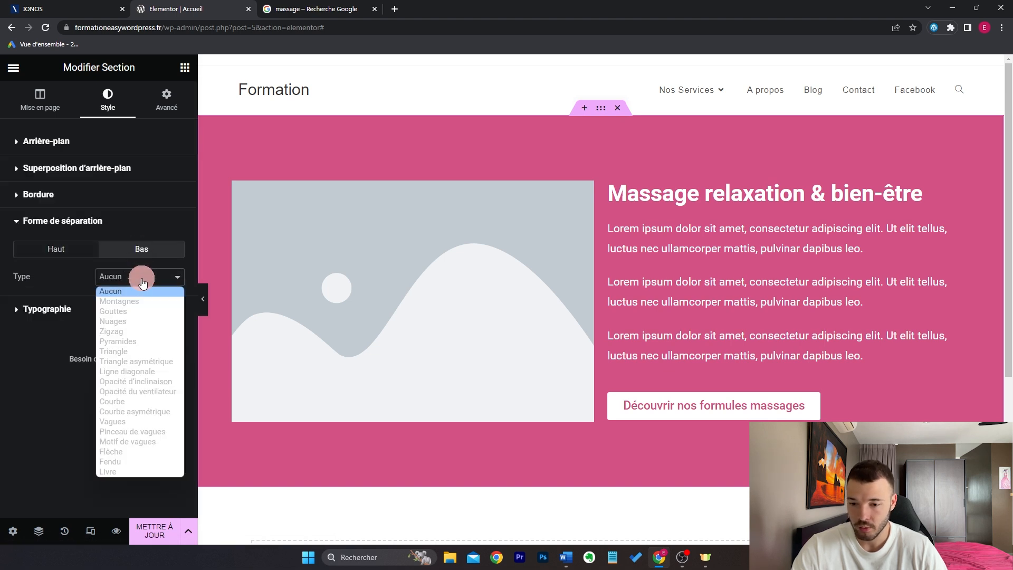
pyautogui.click(158, 431)
pyautogui.click(156, 277)
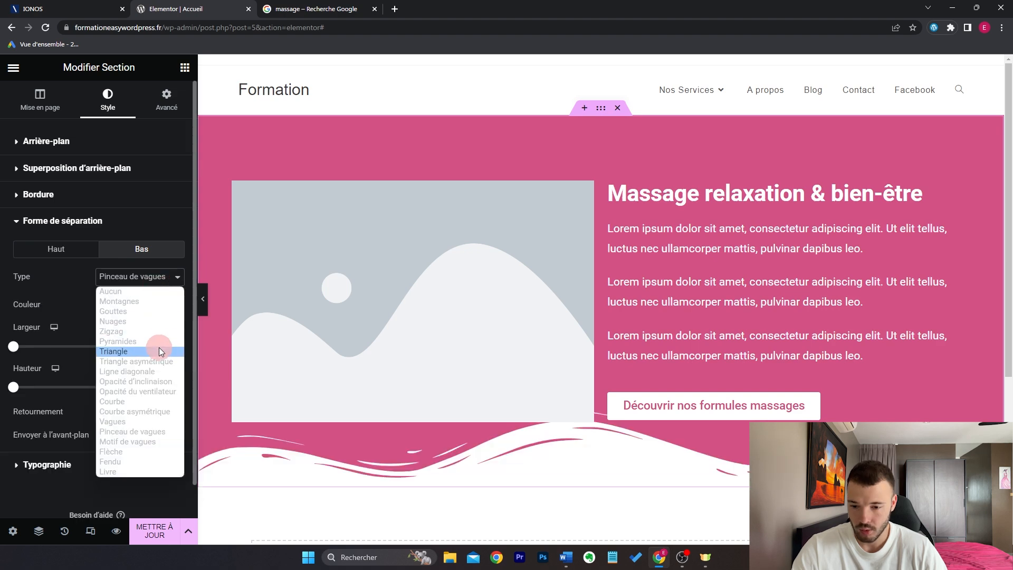
pyautogui.click(164, 421)
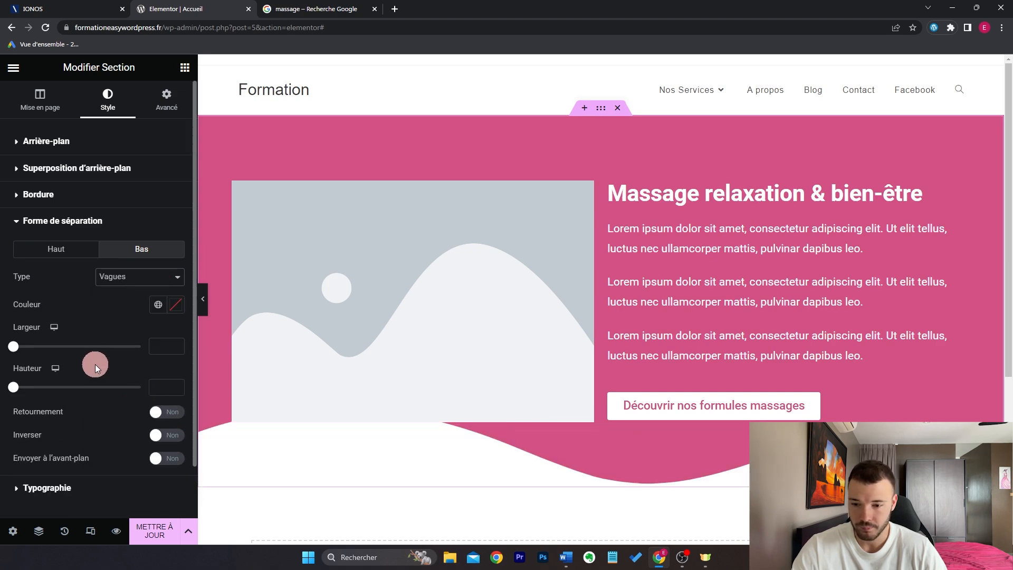
pyautogui.moveTo(16, 393); pyautogui.dragTo(24, 392)
pyautogui.moveTo(13, 348); pyautogui.dragTo(44, 359)
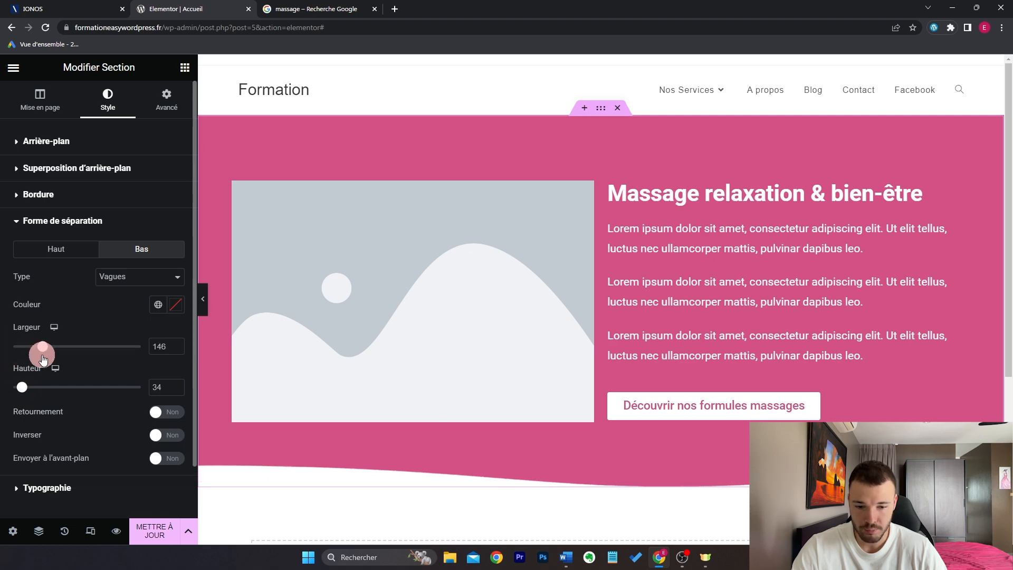
pyautogui.click(202, 299)
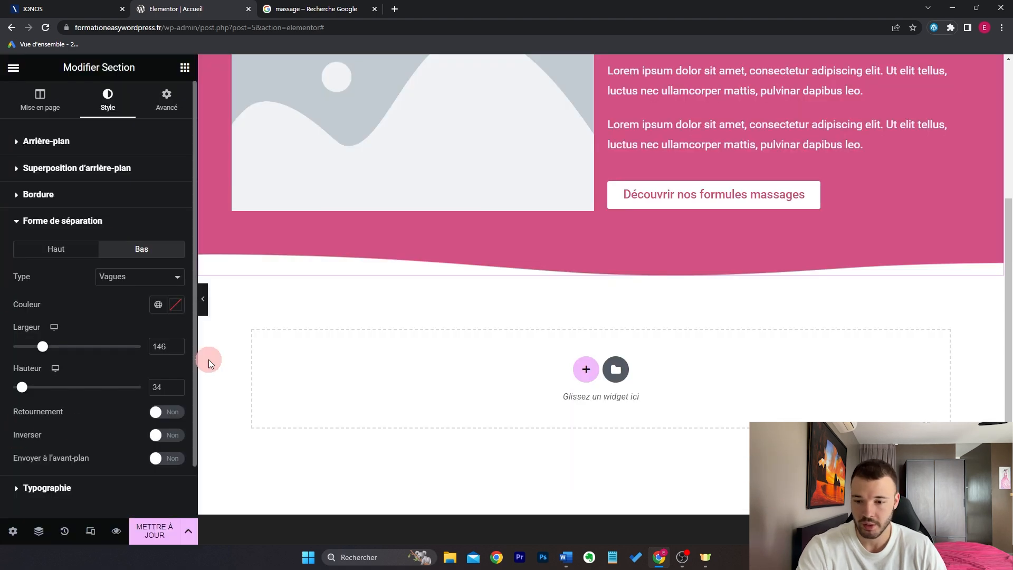
# Step: Set the bottom divider back to Aucun and start a new section below
pyautogui.click(113, 284)
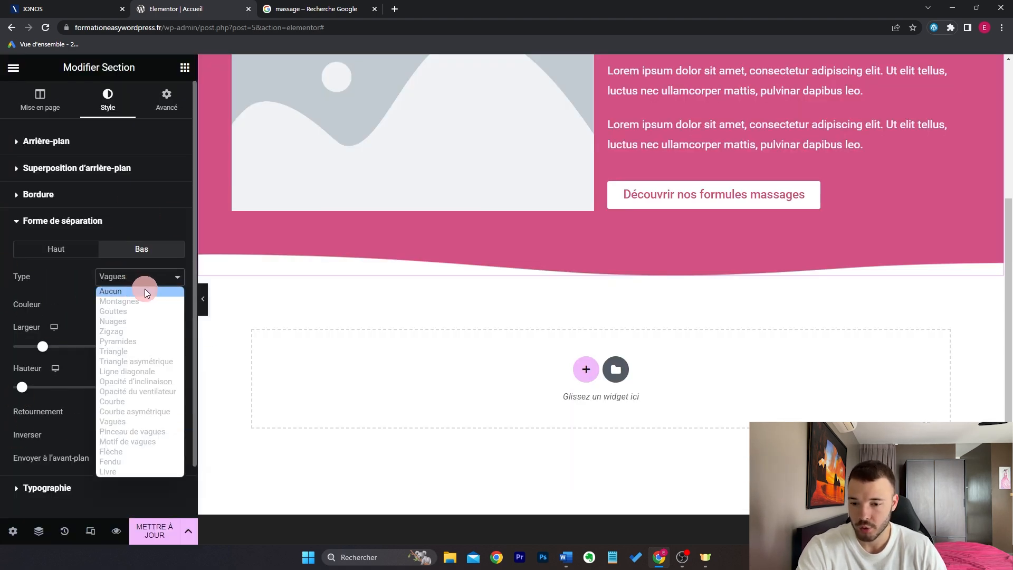
pyautogui.click(145, 289)
pyautogui.scroll(4, 520, 298)
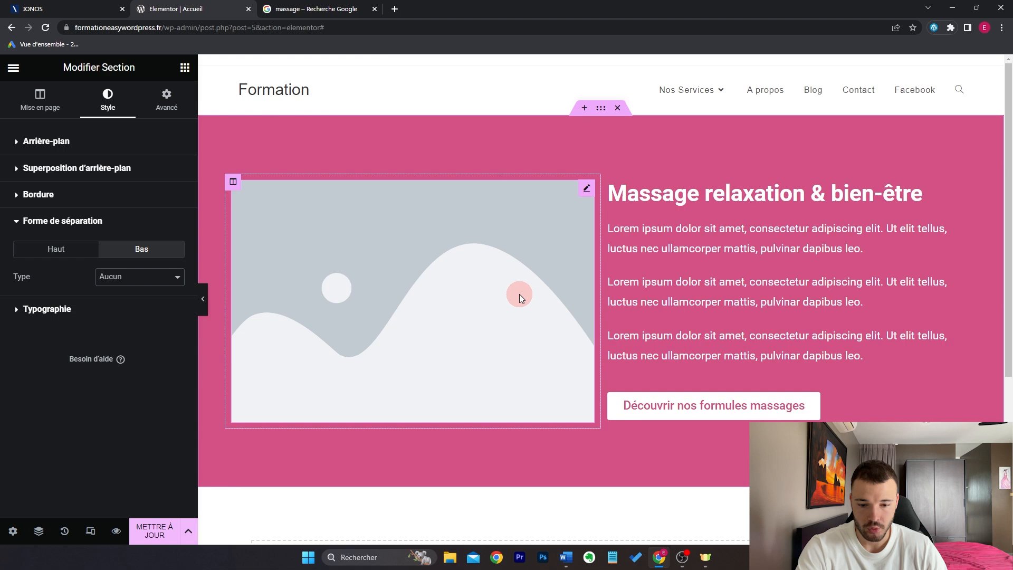
pyautogui.scroll(-4, 520, 293)
pyautogui.click(585, 368)
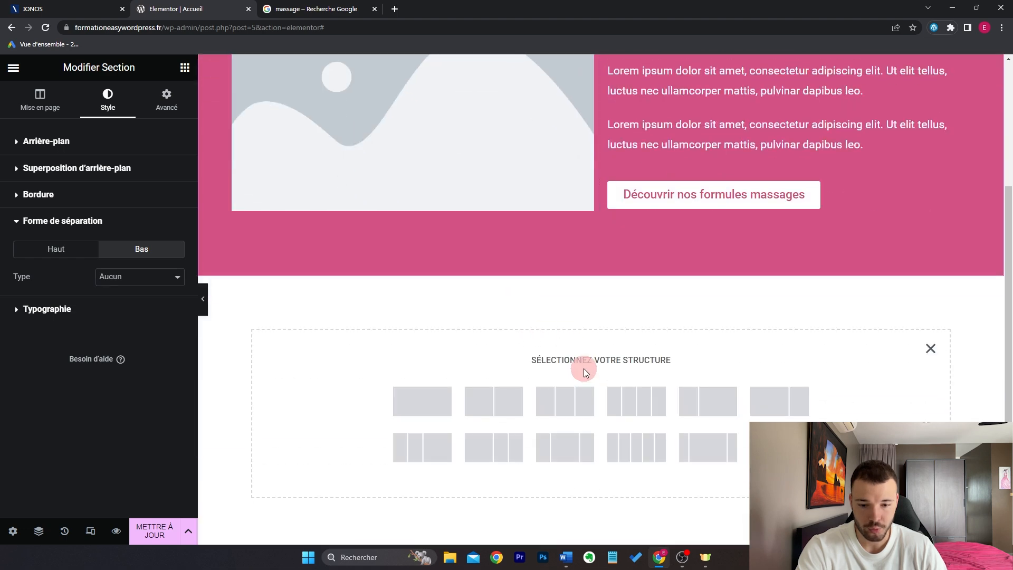
# Step: Create a one-column section with a semi-transparent global Rose background
pyautogui.click(446, 401)
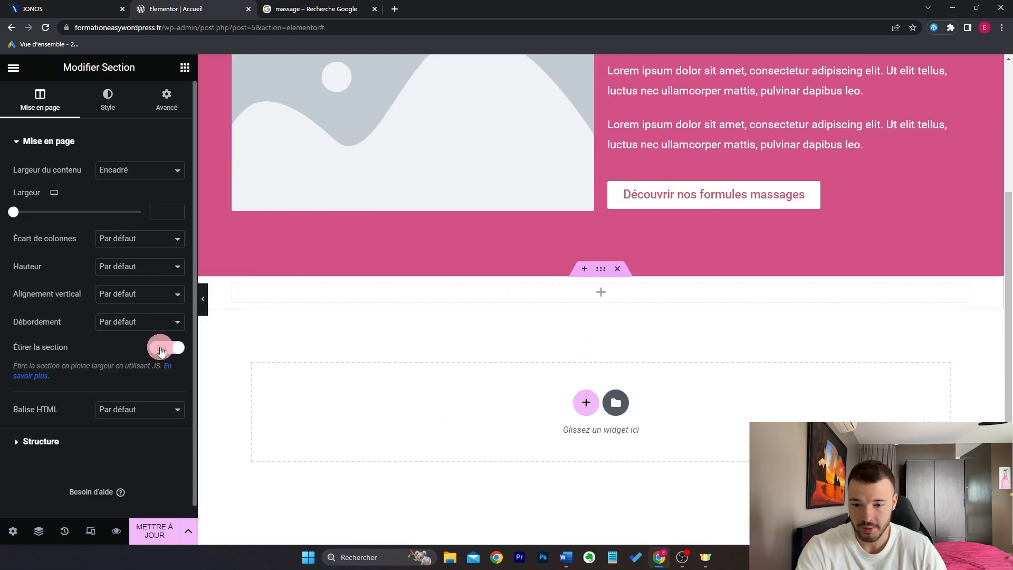
pyautogui.click(107, 99)
pyautogui.click(123, 197)
pyautogui.click(158, 226)
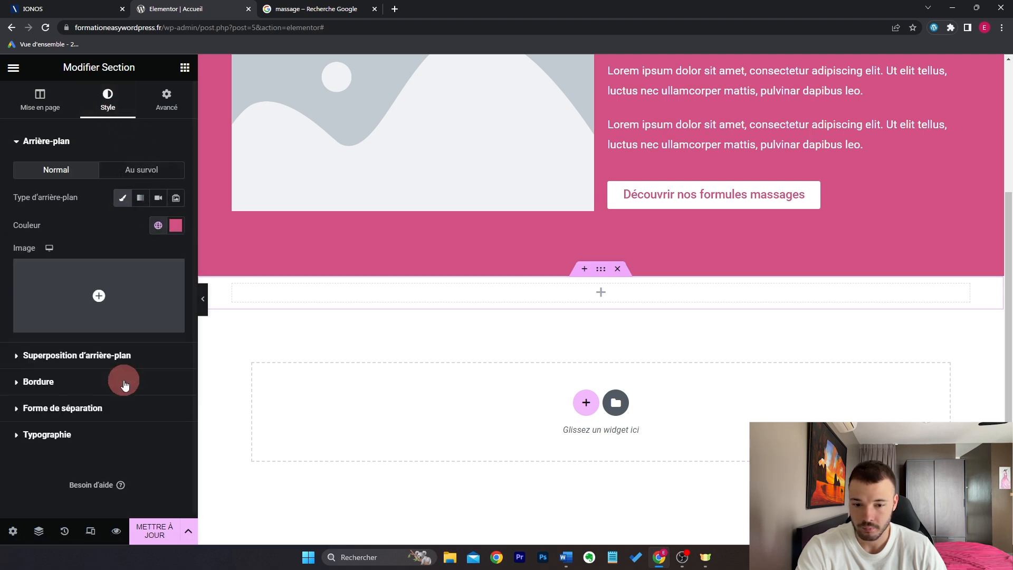
pyautogui.click(124, 385)
pyautogui.click(176, 225)
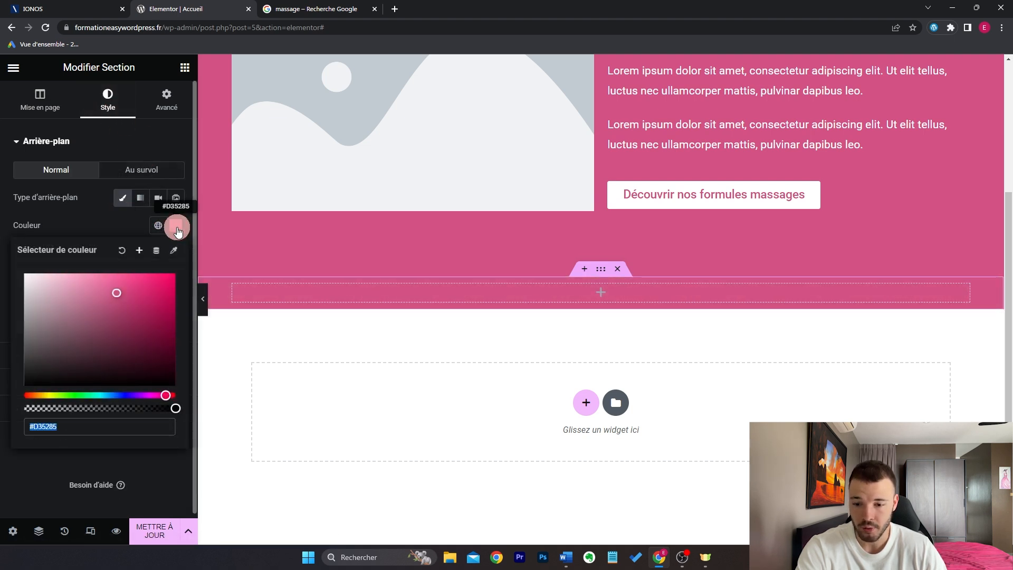
pyautogui.moveTo(174, 410); pyautogui.dragTo(63, 414)
pyautogui.click(185, 67)
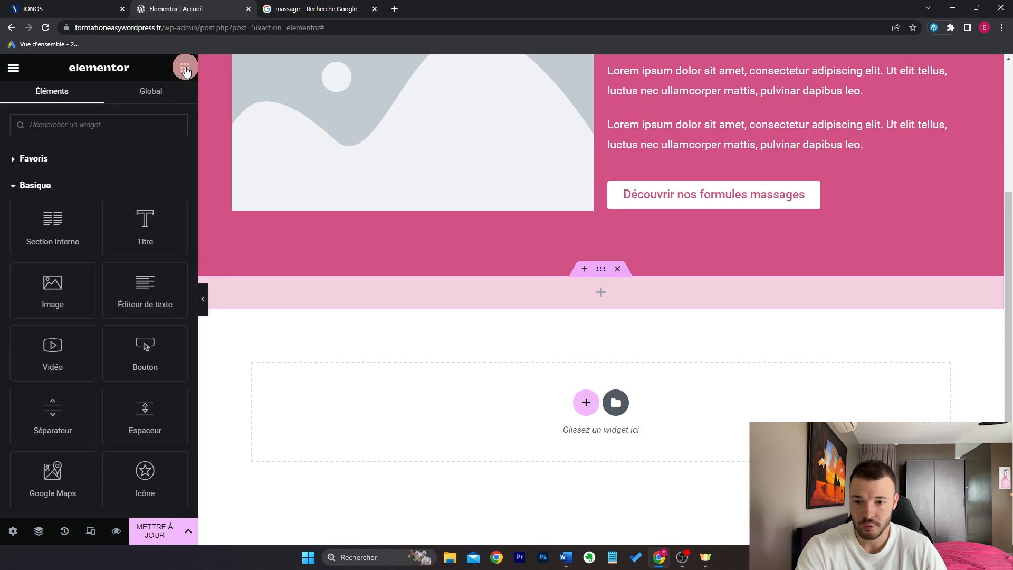
# Step: Add two more columns to the pink section for three in total
pyautogui.click(334, 290)
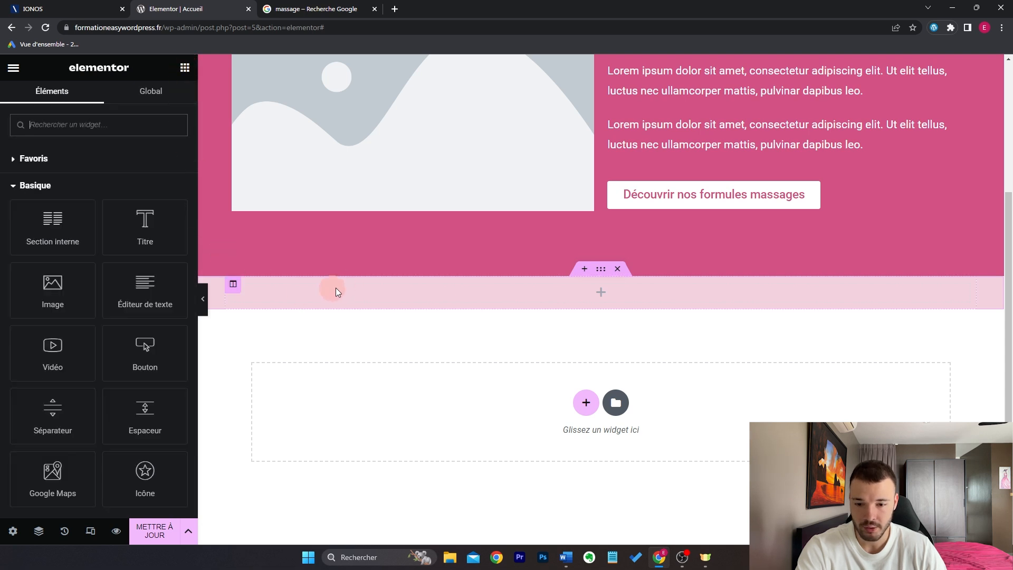
pyautogui.rightClick(233, 287)
pyautogui.click(286, 338)
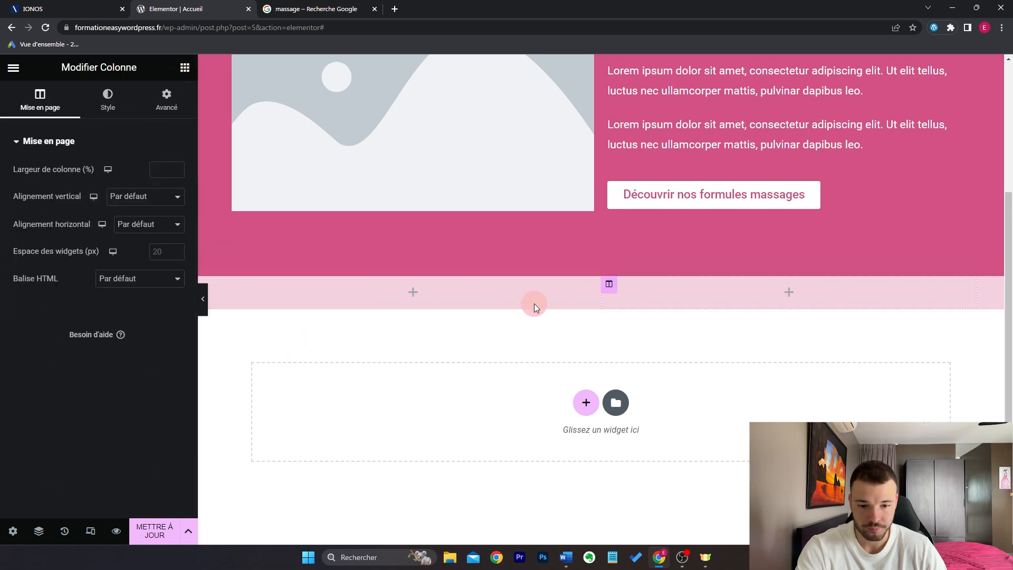
pyautogui.rightClick(607, 286)
pyautogui.click(656, 353)
pyautogui.click(181, 69)
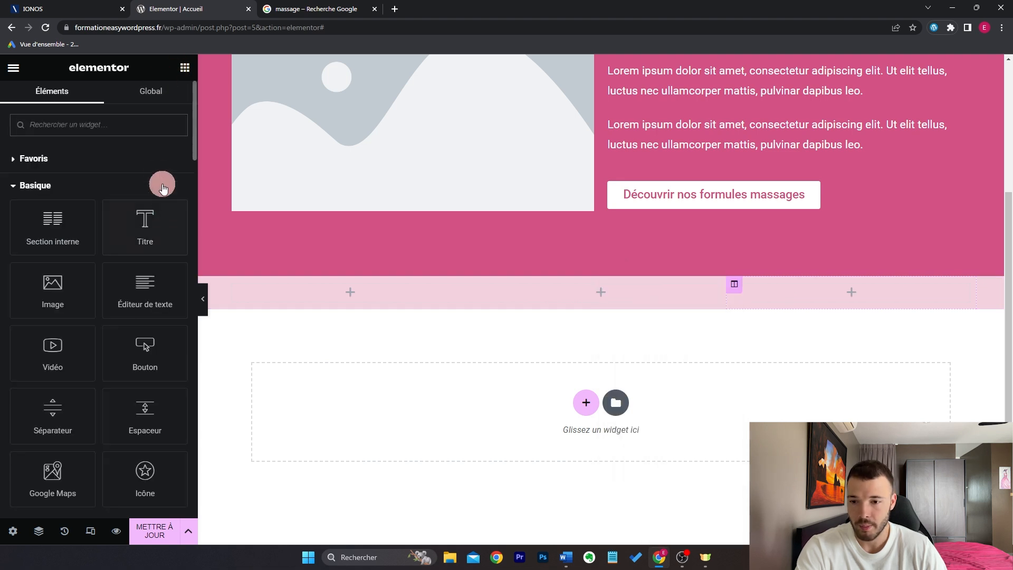
# Step: Place a Compteur counter in the first column and set it to 100 Clients Satisfaits
pyautogui.write('comp')
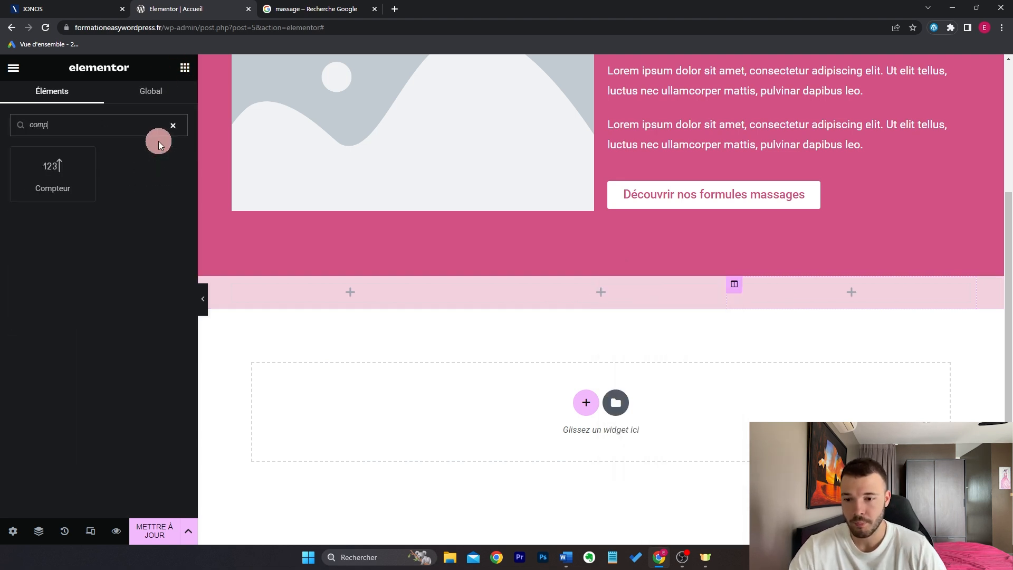
pyautogui.moveTo(55, 172); pyautogui.dragTo(425, 295)
pyautogui.click(158, 195)
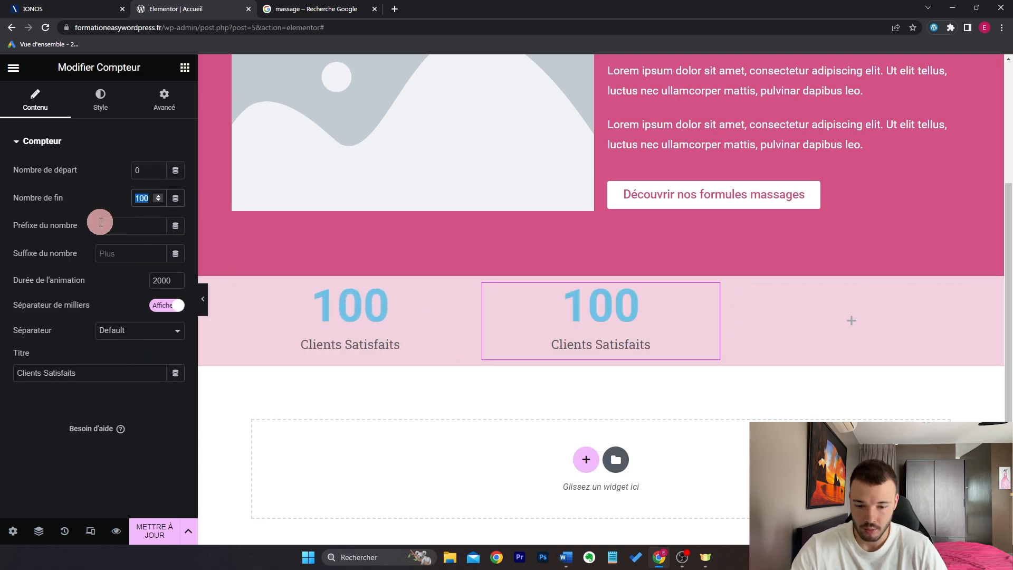
pyautogui.tripleClick(103, 372)
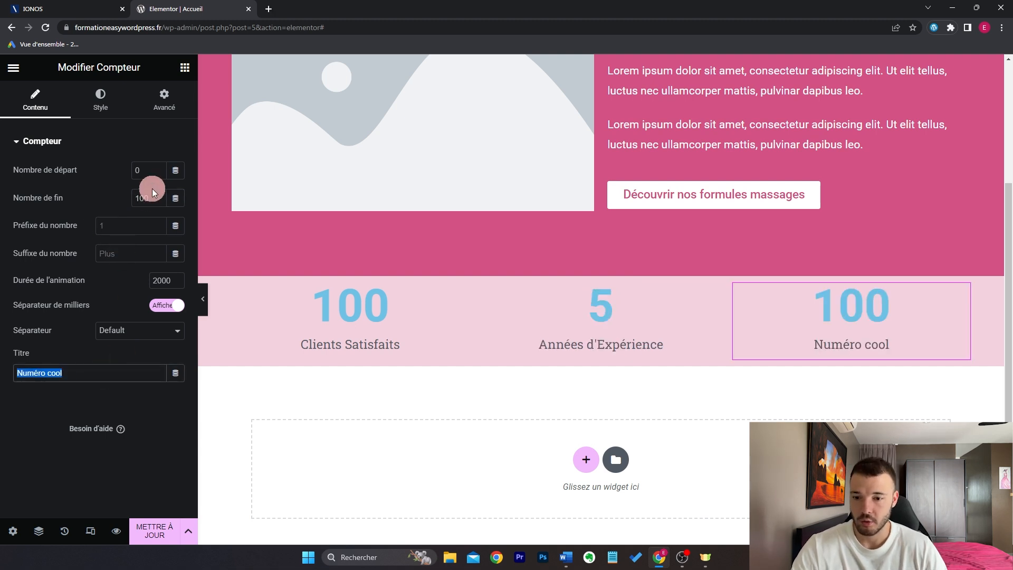
pyautogui.click(147, 196)
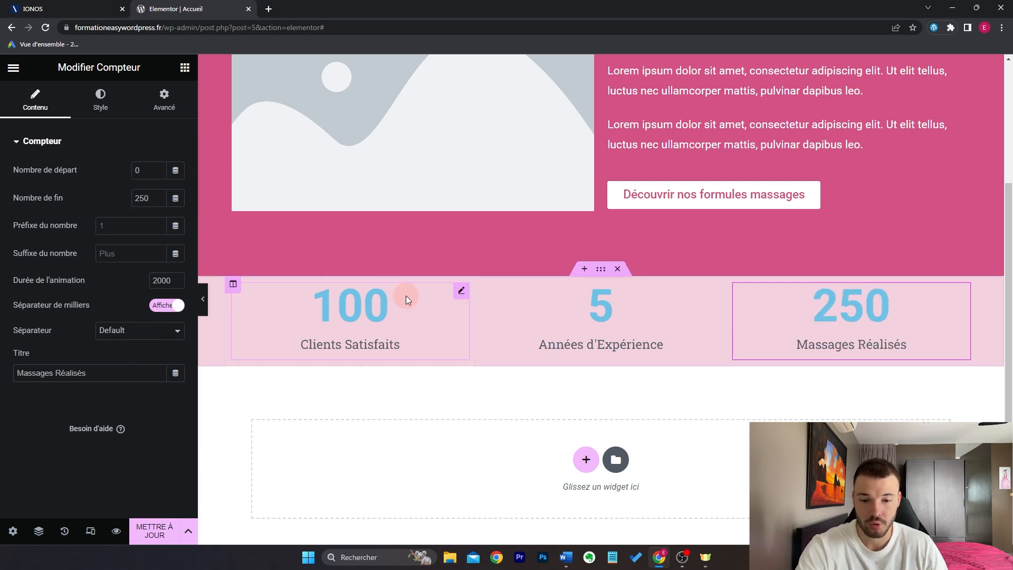
# Step: Make the Clients Satisfaits counter number black
pyautogui.click(462, 290)
pyautogui.click(112, 104)
pyautogui.click(173, 172)
pyautogui.moveTo(92, 263); pyautogui.dragTo(2, 391)
pyautogui.click(175, 198)
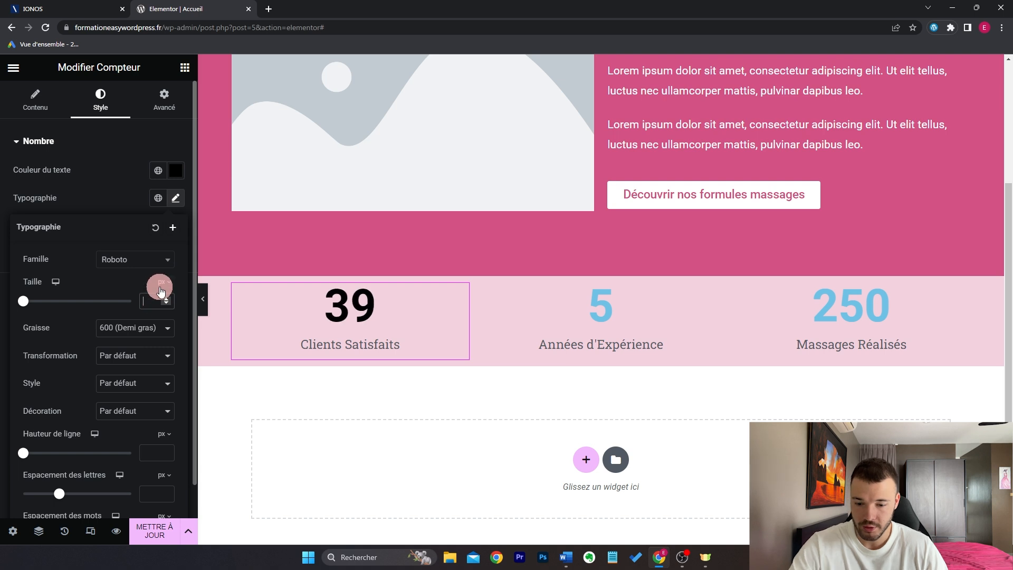
# Step: Enlarge the 100 counter number and make its Clients Satisfaits title black at size 16
pyautogui.write('24')
pyautogui.click(132, 309)
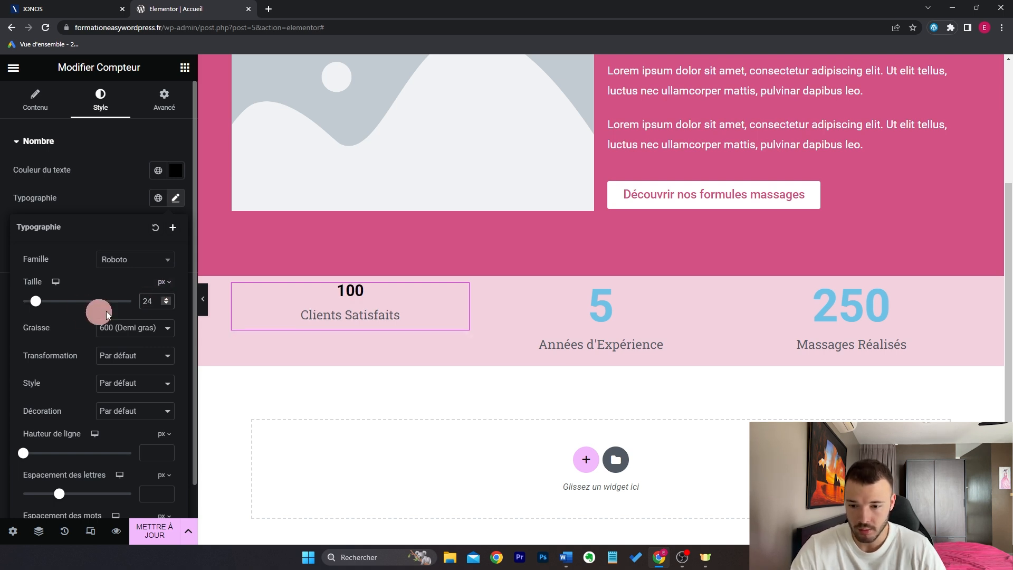
pyautogui.moveTo(42, 303); pyautogui.dragTo(49, 311)
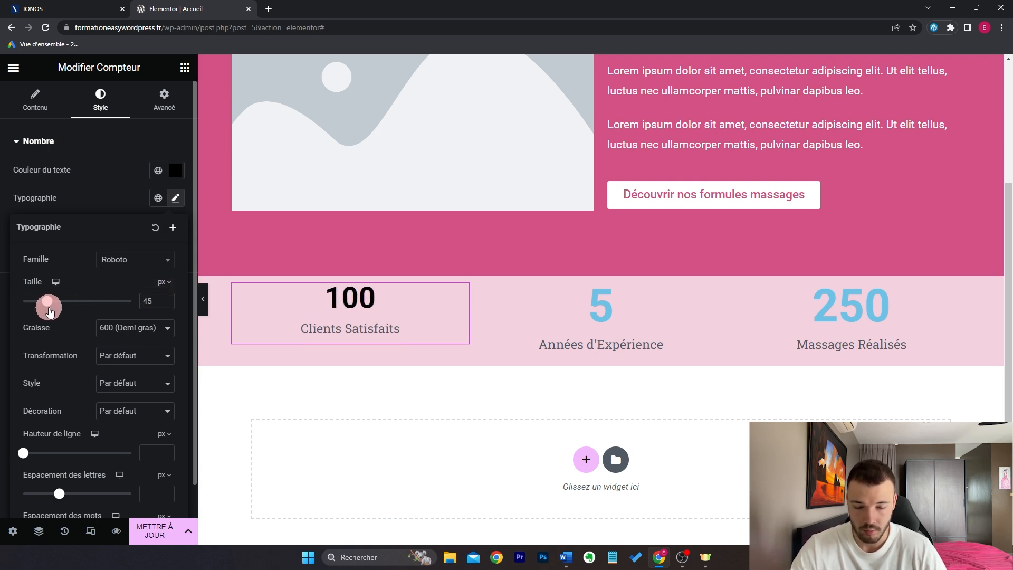
pyautogui.click(130, 286)
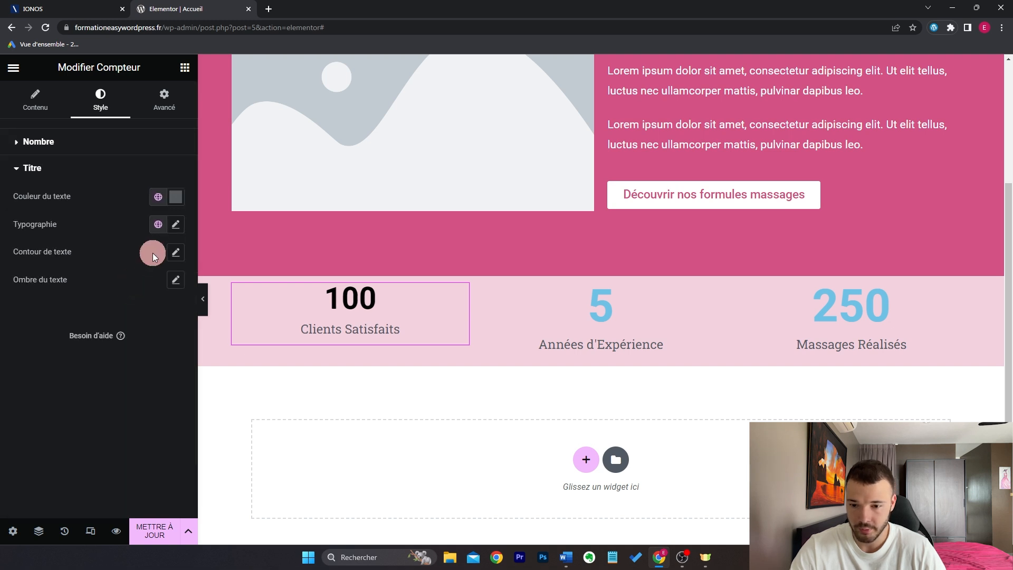
pyautogui.click(176, 199)
pyautogui.moveTo(86, 297); pyautogui.dragTo(6, 417)
pyautogui.click(144, 281)
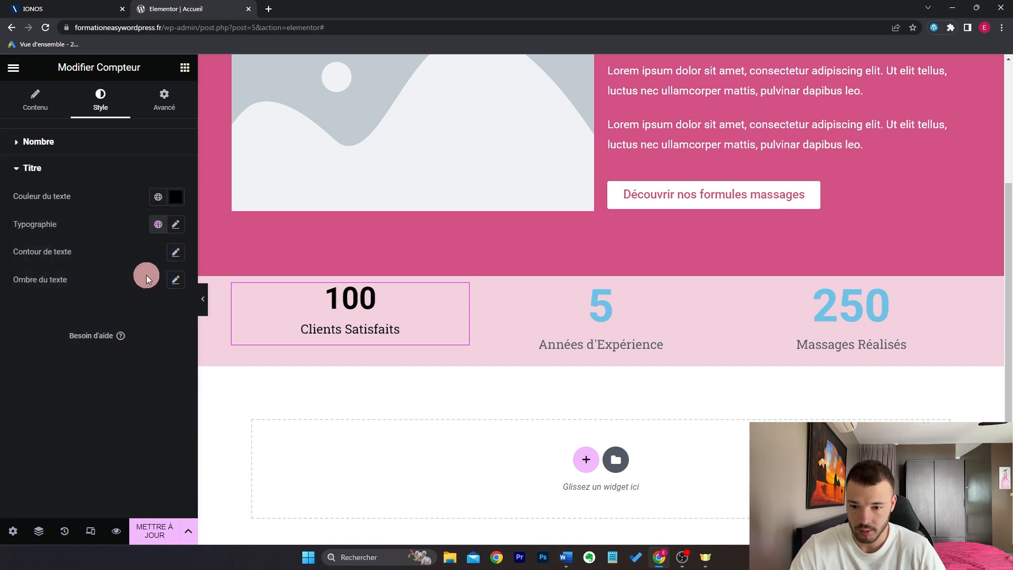
pyautogui.click(175, 224)
pyautogui.moveTo(38, 333)
pyautogui.mouseDown()
pyautogui.moveTo(23, 328)
pyautogui.moveTo(33, 334)
pyautogui.mouseUp()
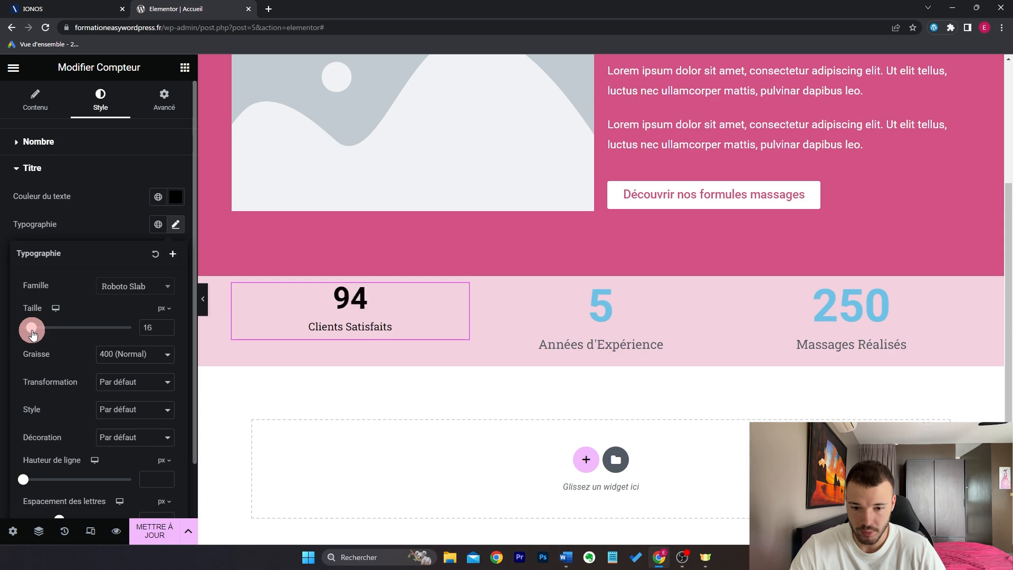
pyautogui.click(177, 221)
# Step: Lower the pink hero section's minimum height to 512 px and enlarge the 100 number to 62
pyautogui.click(202, 299)
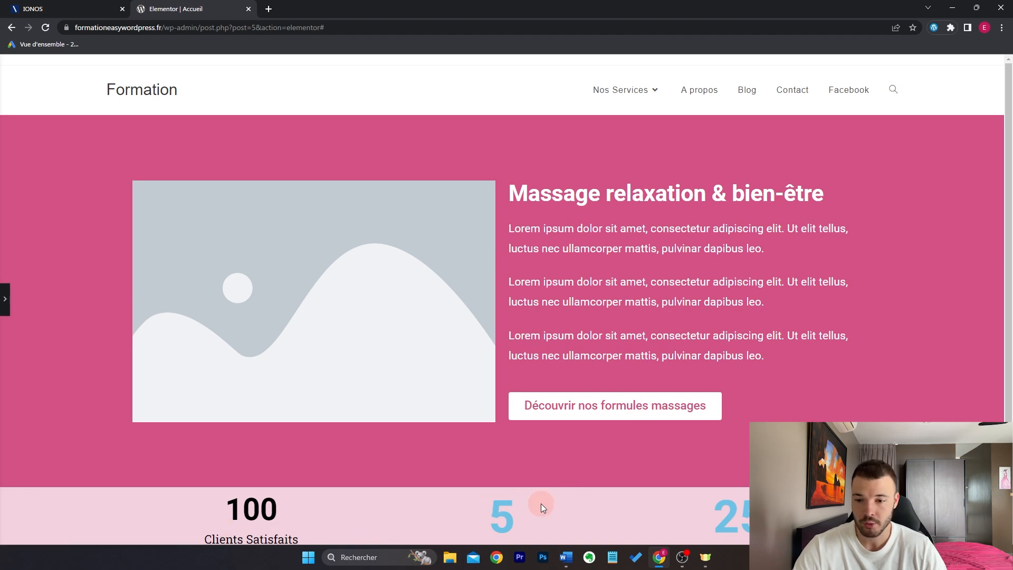
pyautogui.click(1, 308)
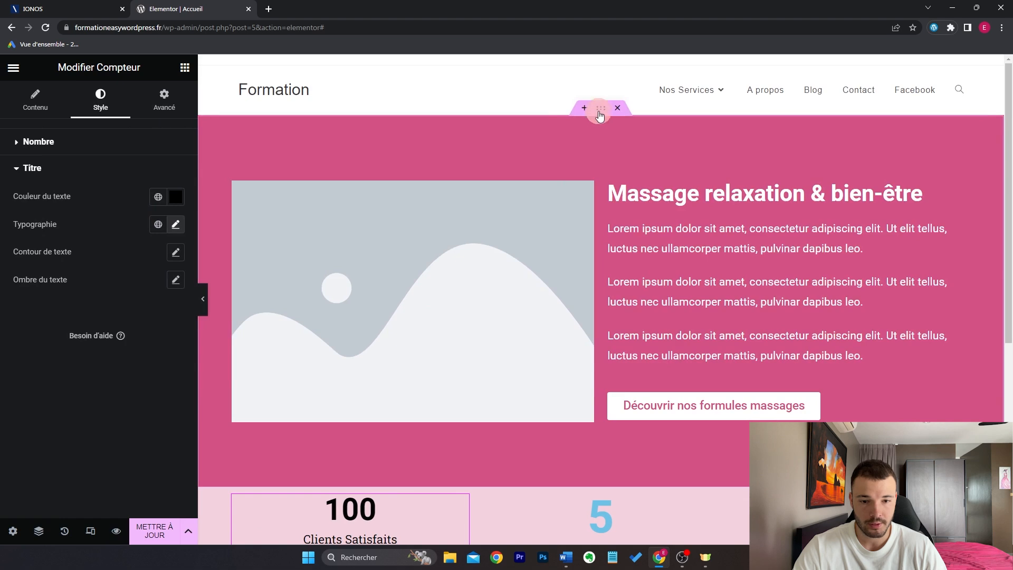
pyautogui.click(601, 109)
pyautogui.click(40, 100)
pyautogui.moveTo(31, 308); pyautogui.dragTo(58, 311)
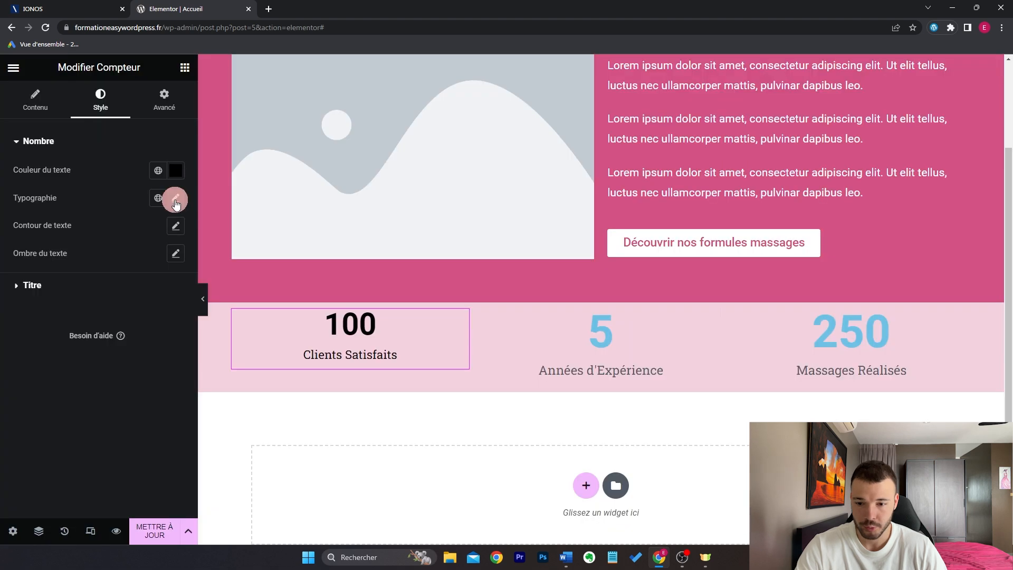
pyautogui.click(175, 198)
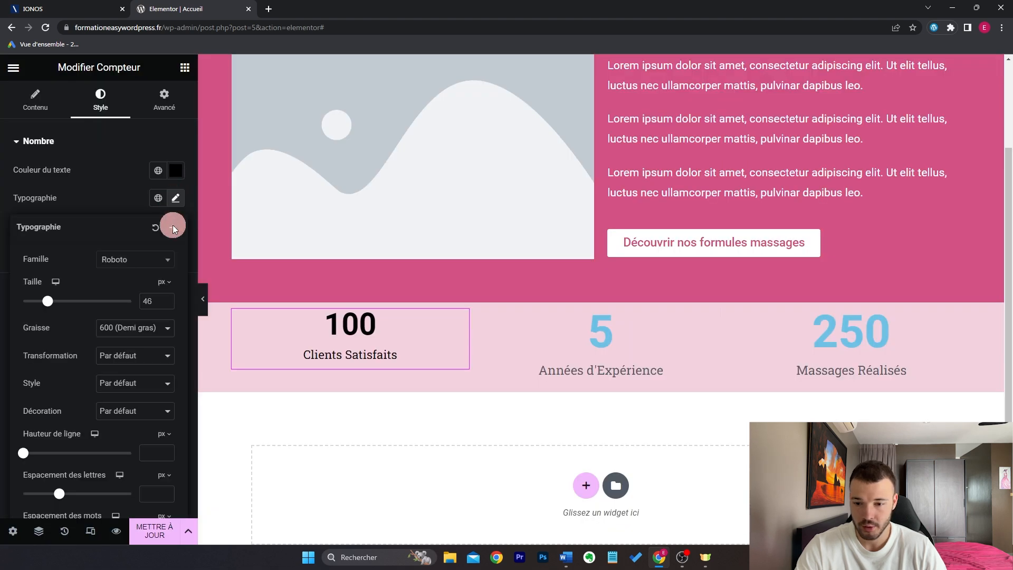
pyautogui.moveTo(47, 305); pyautogui.dragTo(57, 303)
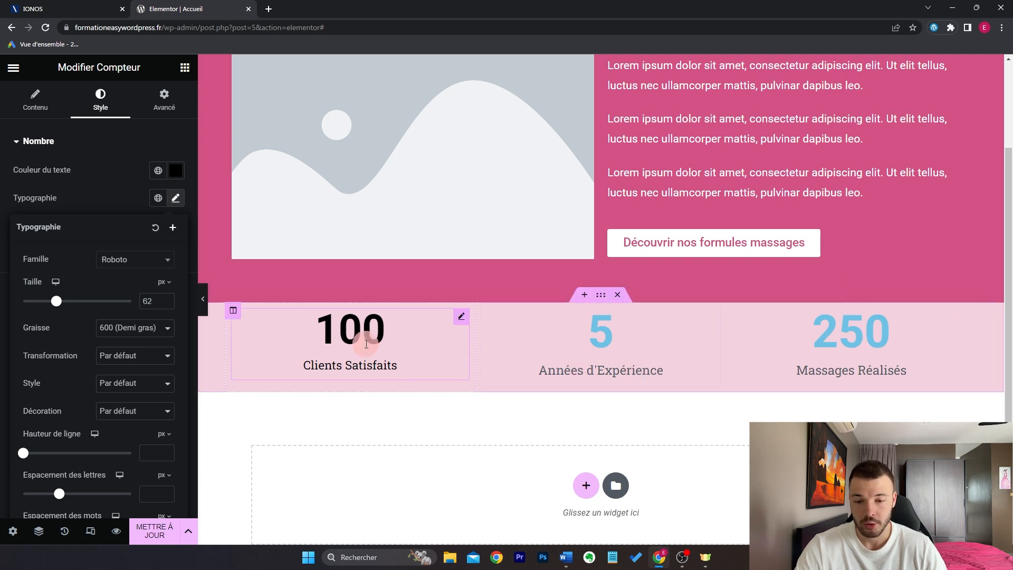
# Step: Copy the 100 counter's black styling and paste it onto the 5 and 250 counters
pyautogui.rightClick(367, 344)
pyautogui.click(417, 326)
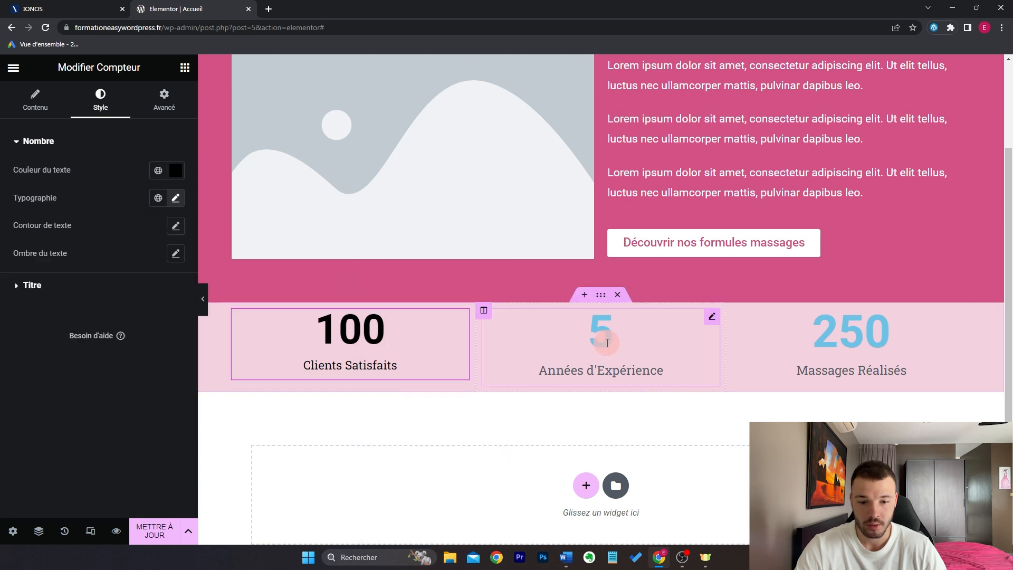
pyautogui.rightClick(618, 348)
pyautogui.click(654, 365)
pyautogui.rightClick(806, 342)
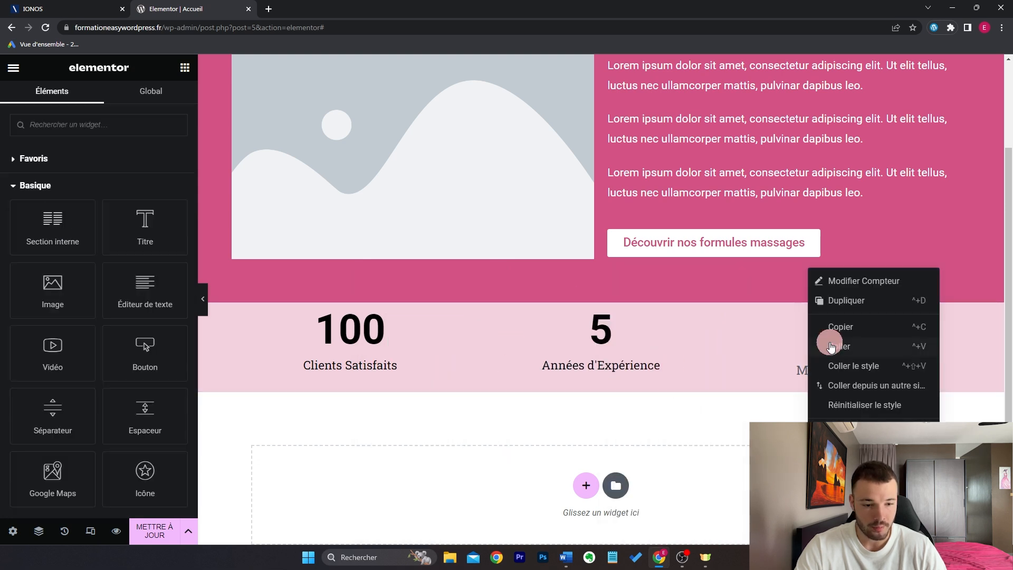
pyautogui.click(867, 365)
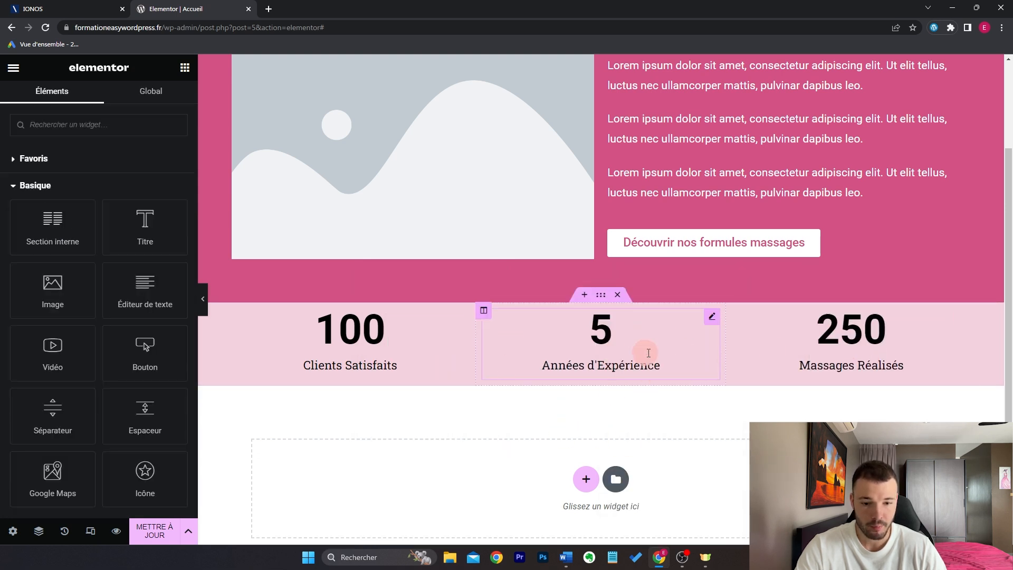
# Step: Set the stats section's top and bottom inner padding to 10 px
pyautogui.click(600, 295)
pyautogui.click(185, 100)
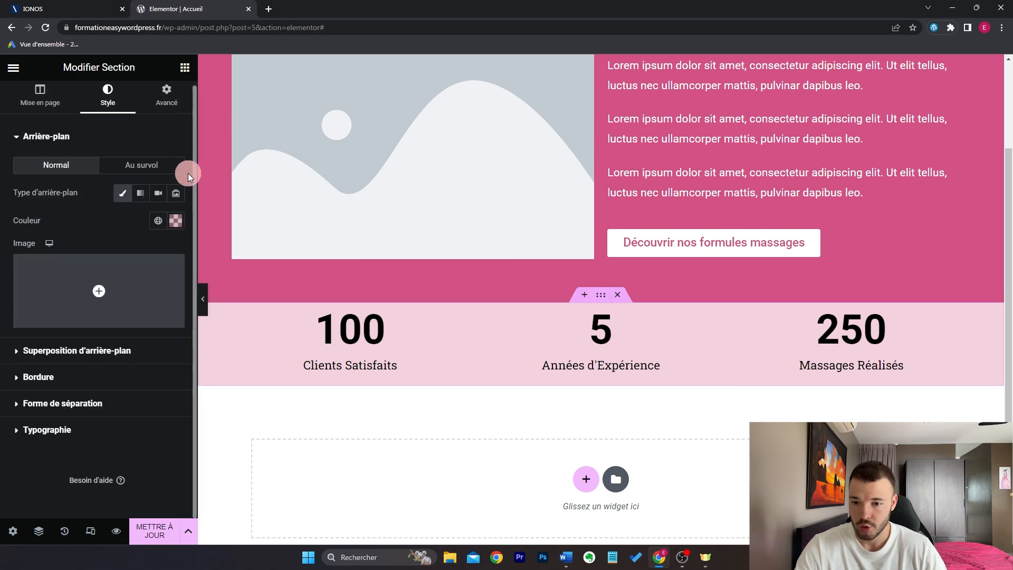
pyautogui.click(41, 237)
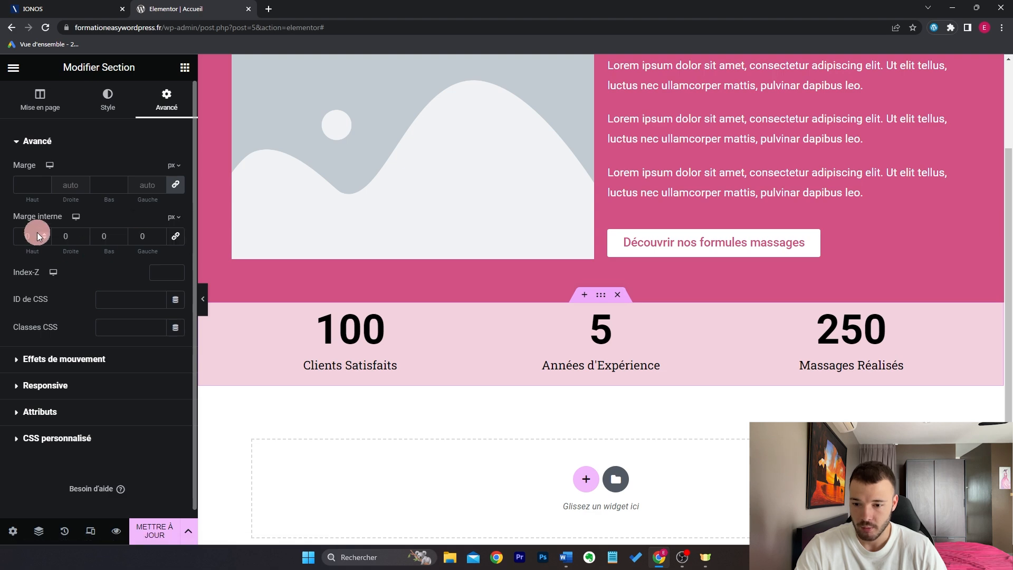
pyautogui.write('10')
pyautogui.click(100, 236)
pyautogui.write('1')
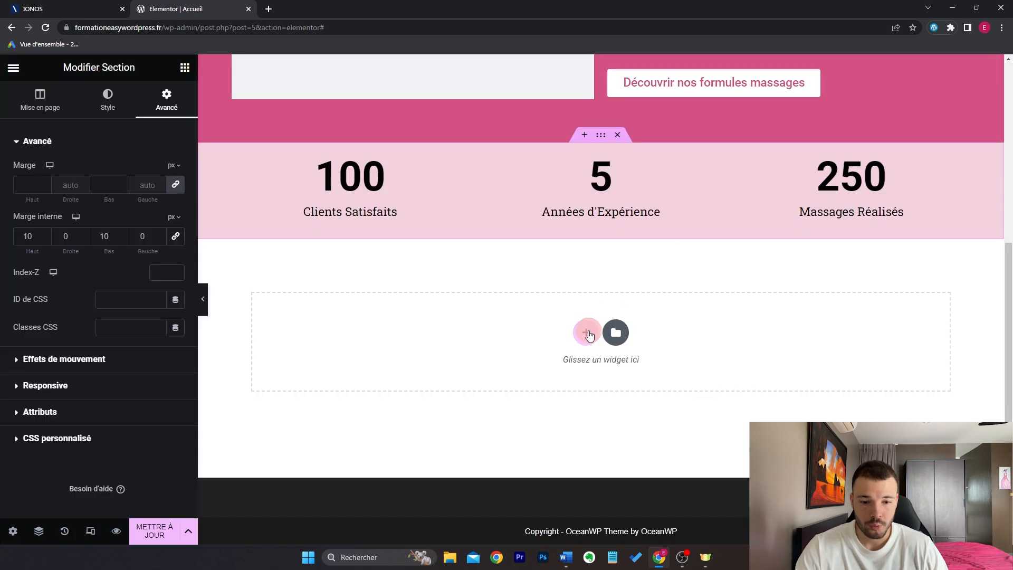
# Step: Add a one-column section below the stats with a heading reading 'Nos formules bien-être'
pyautogui.click(585, 330)
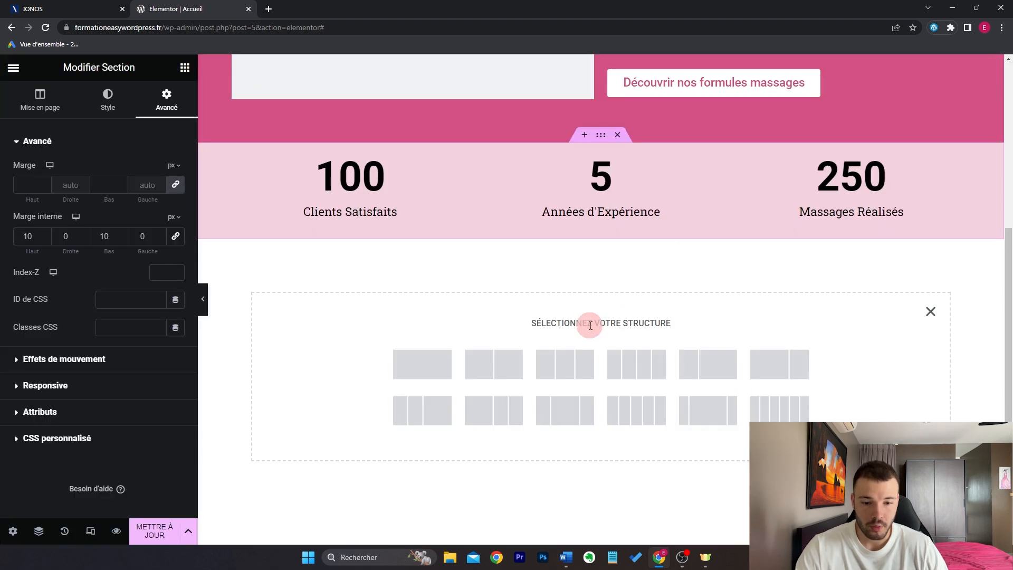
pyautogui.click(579, 358)
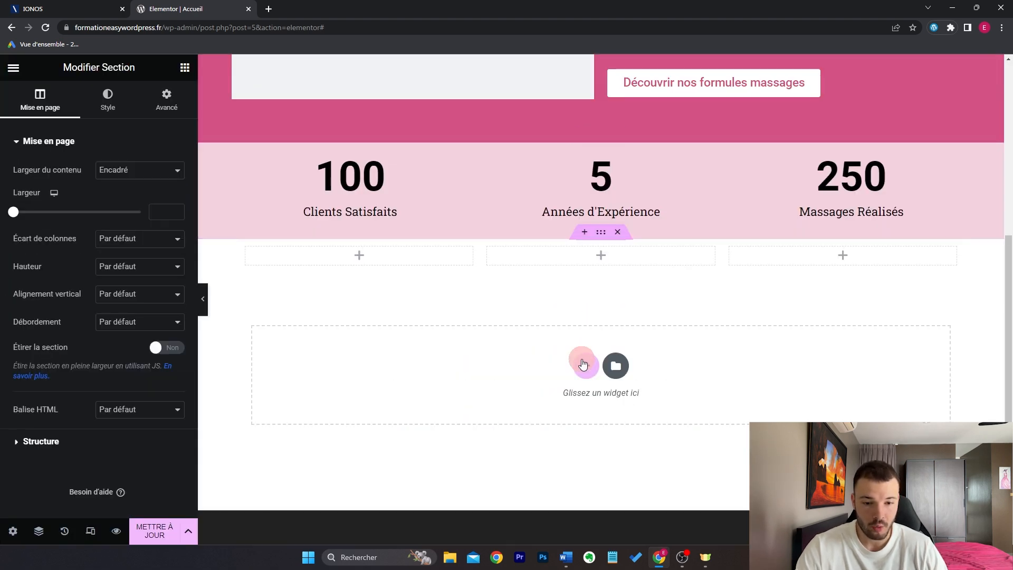
pyautogui.click(184, 68)
pyautogui.click(113, 125)
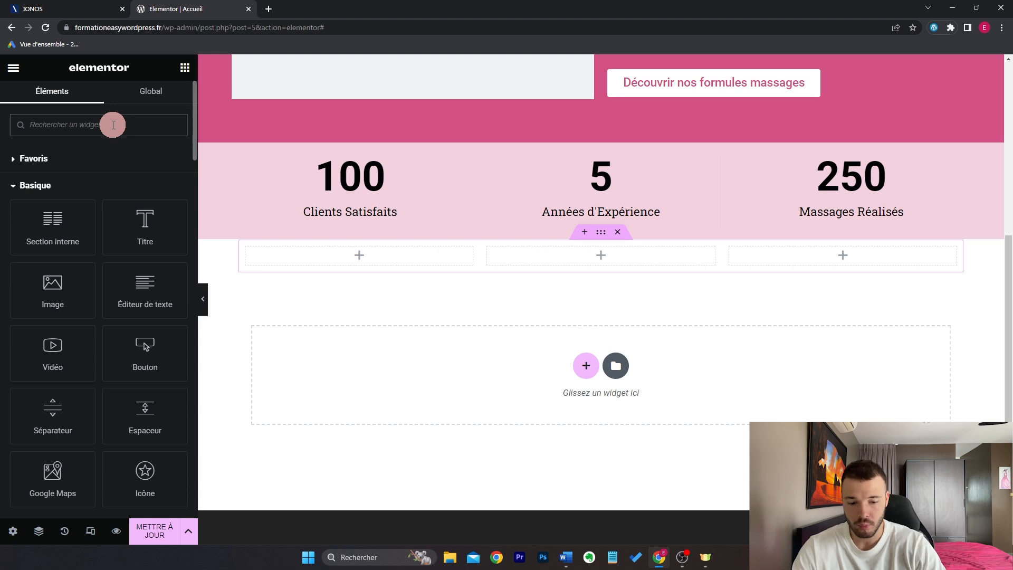
pyautogui.write('i')
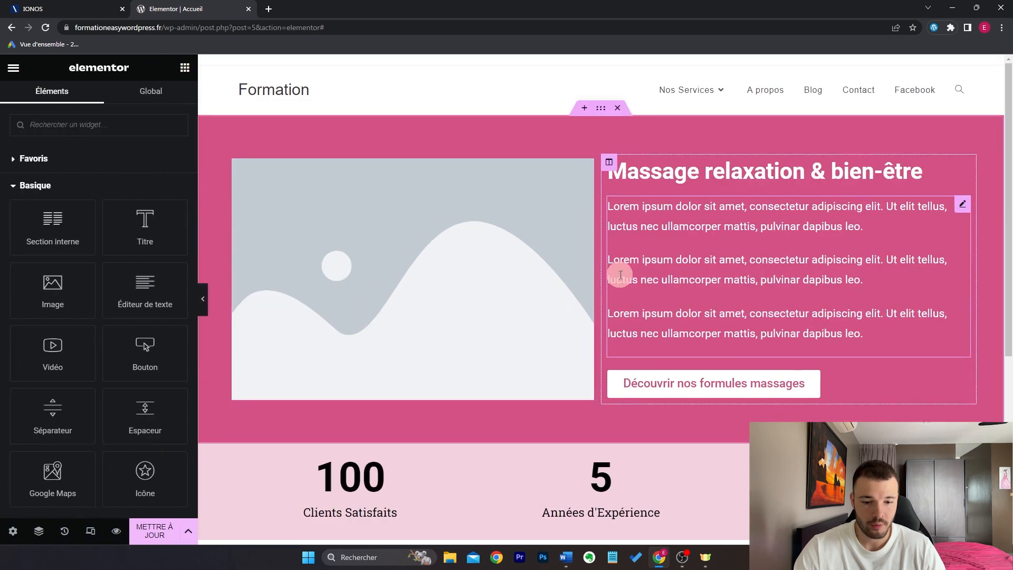
pyautogui.scroll(-5, 617, 272)
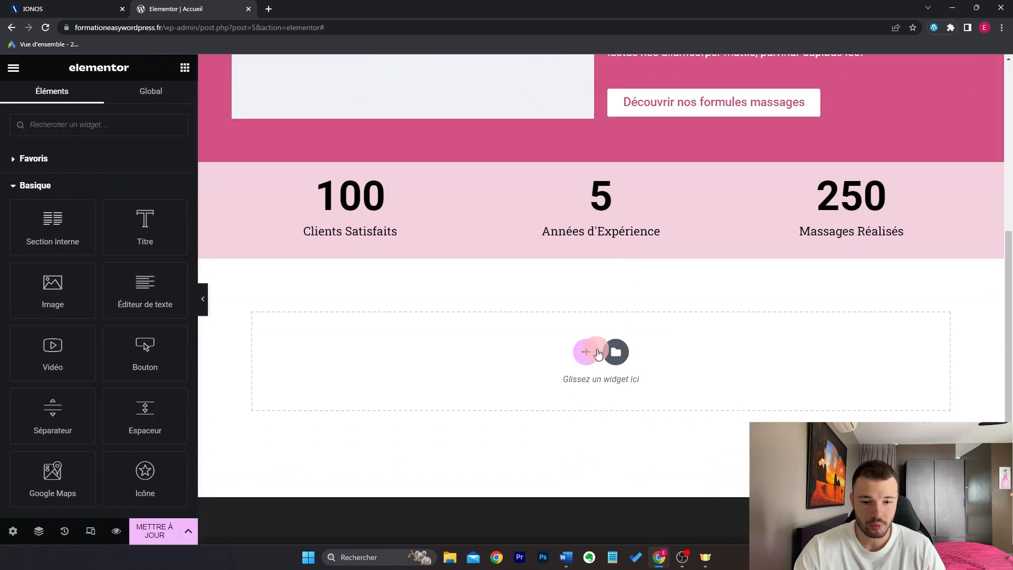
pyautogui.click(595, 354)
pyautogui.click(517, 357)
pyautogui.click(186, 67)
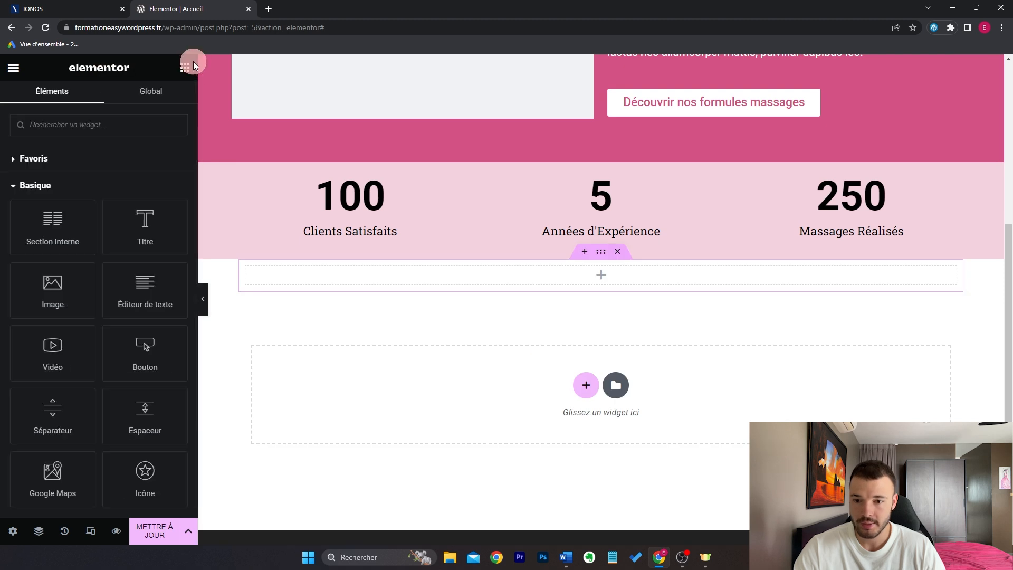
pyautogui.click(156, 252)
pyautogui.tripleClick(129, 183)
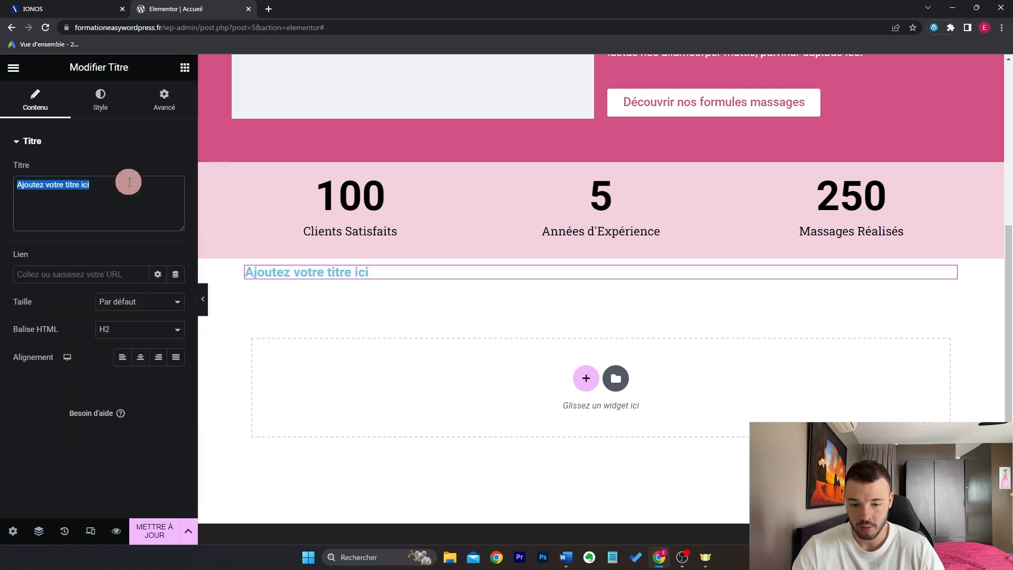
pyautogui.write('Nos formules bien-être')
# Step: Centre the heading, colour it with the global Rose, and enlarge its text
pyautogui.click(140, 357)
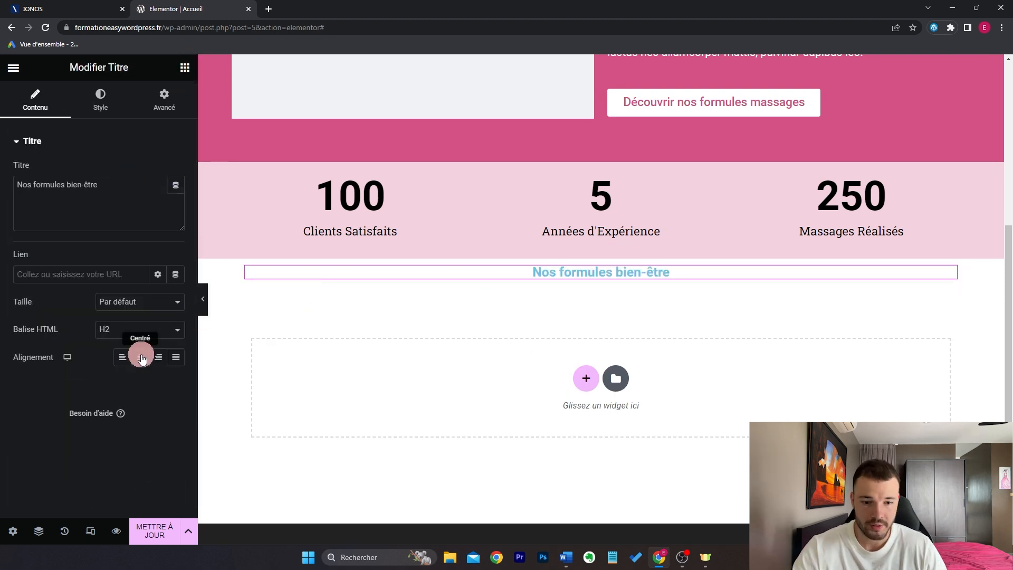
pyautogui.click(100, 101)
pyautogui.click(160, 179)
pyautogui.click(140, 314)
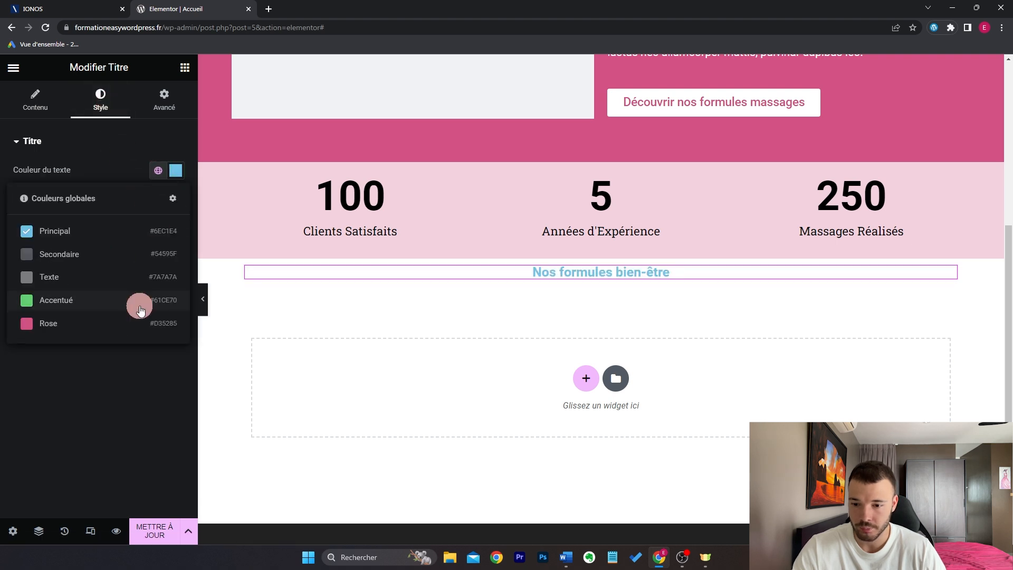
pyautogui.click(175, 200)
pyautogui.moveTo(23, 301); pyautogui.dragTo(44, 304)
pyautogui.click(490, 264)
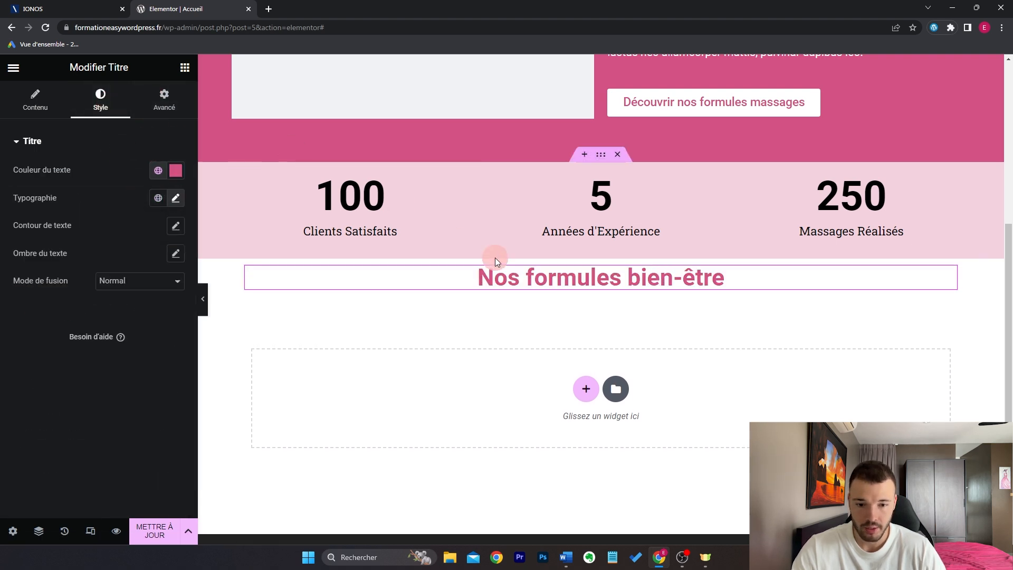
# Step: Give the heading's section an 80 px top margin
pyautogui.click(600, 253)
pyautogui.click(166, 100)
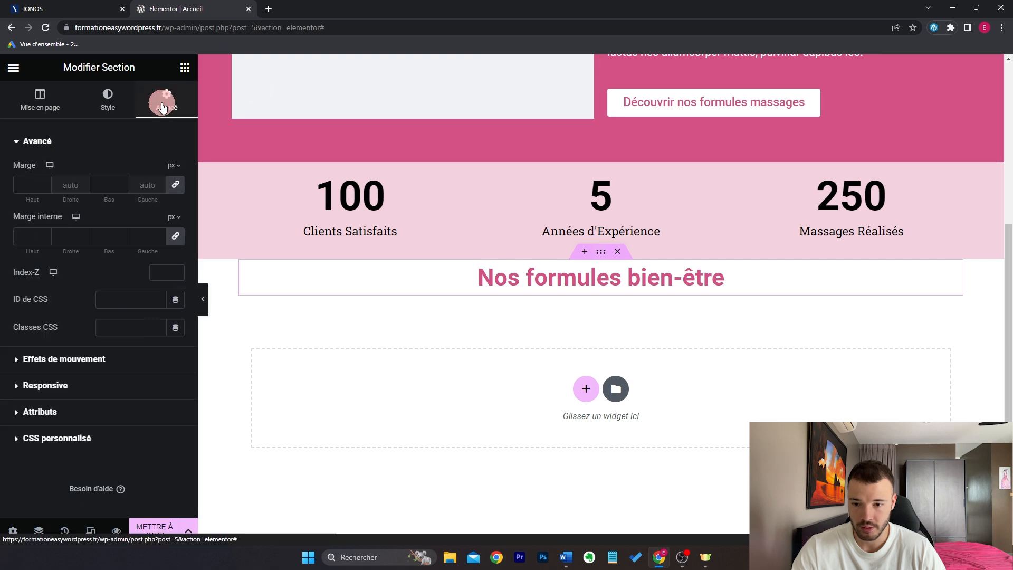
pyautogui.click(24, 184)
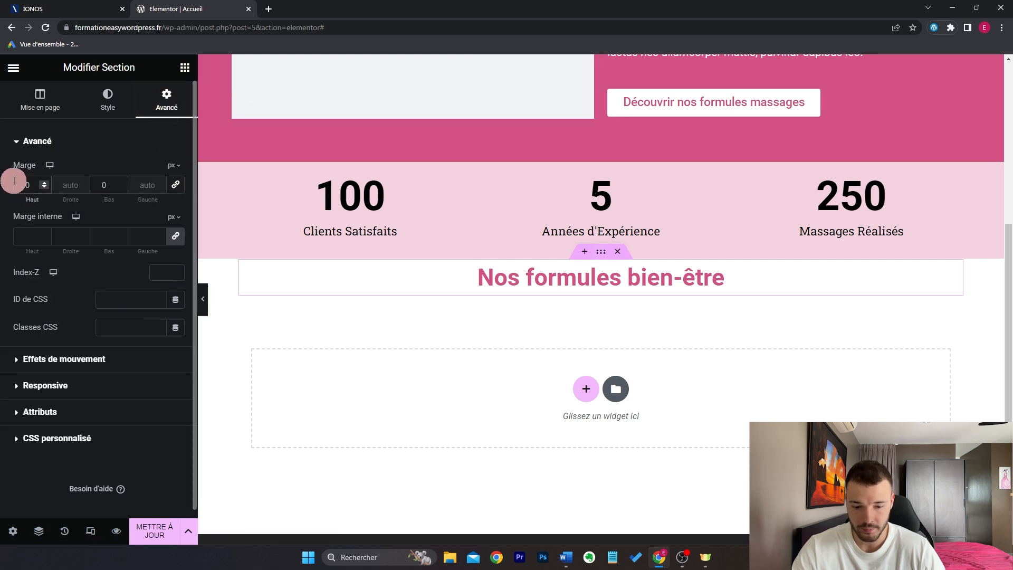
pyautogui.write('8')
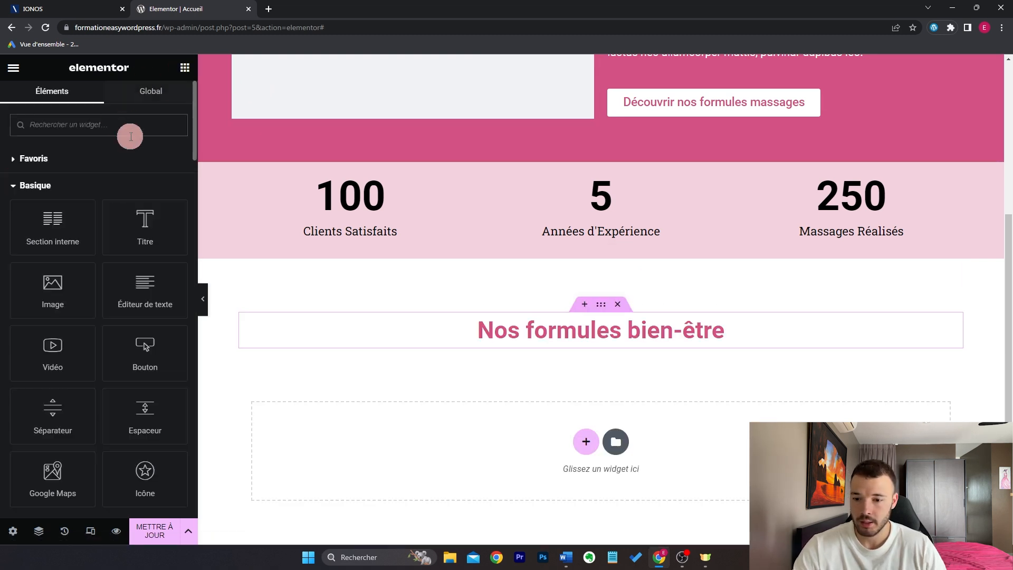
# Step: Insert an inner section under the heading and add a third column to it
pyautogui.moveTo(52, 227); pyautogui.dragTo(543, 333)
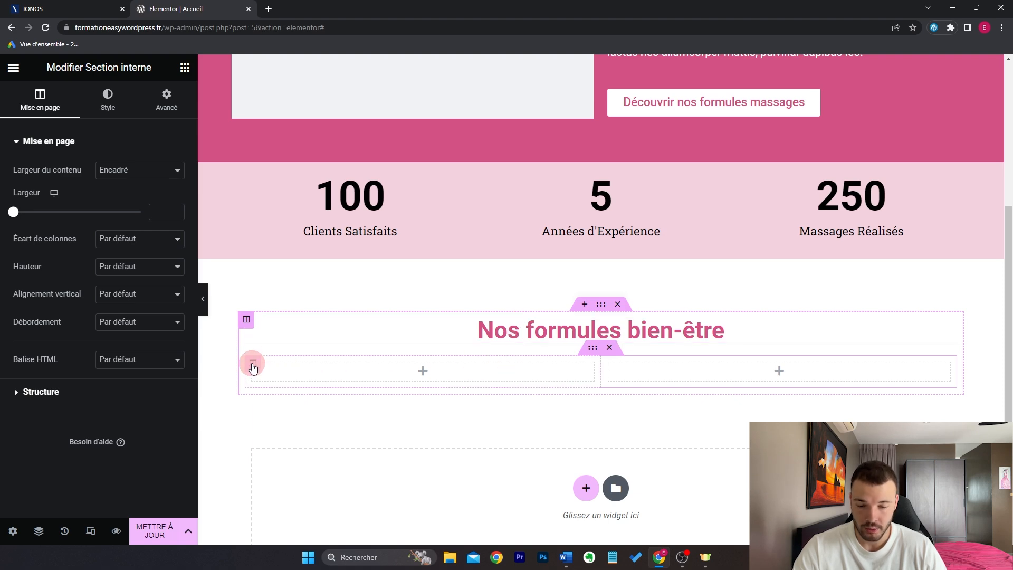
pyautogui.rightClick(252, 368)
pyautogui.click(335, 340)
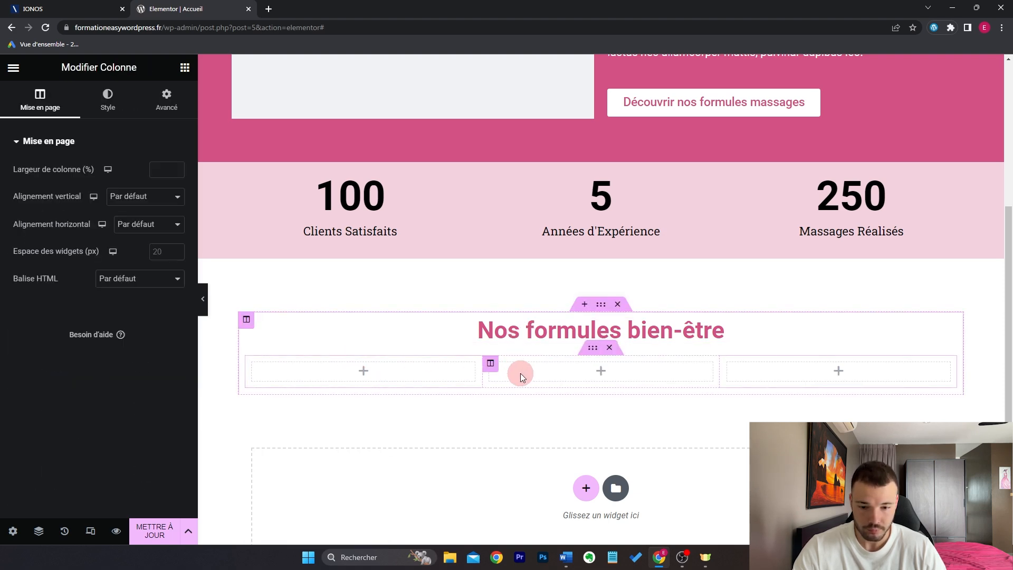
# Step: Stretch the heading section to full page width with 1160 px content width
pyautogui.click(602, 305)
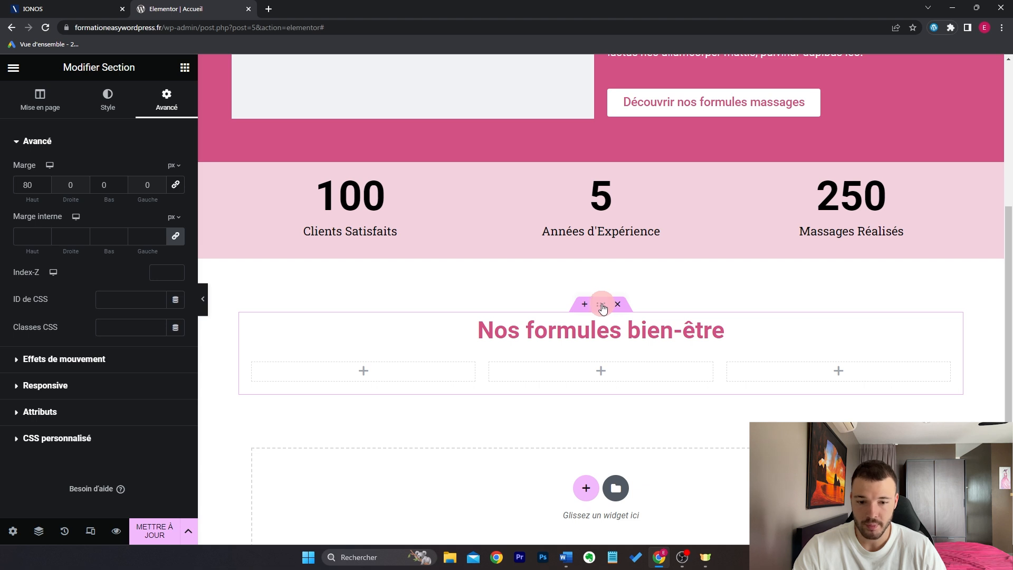
pyautogui.click(40, 98)
pyautogui.click(176, 353)
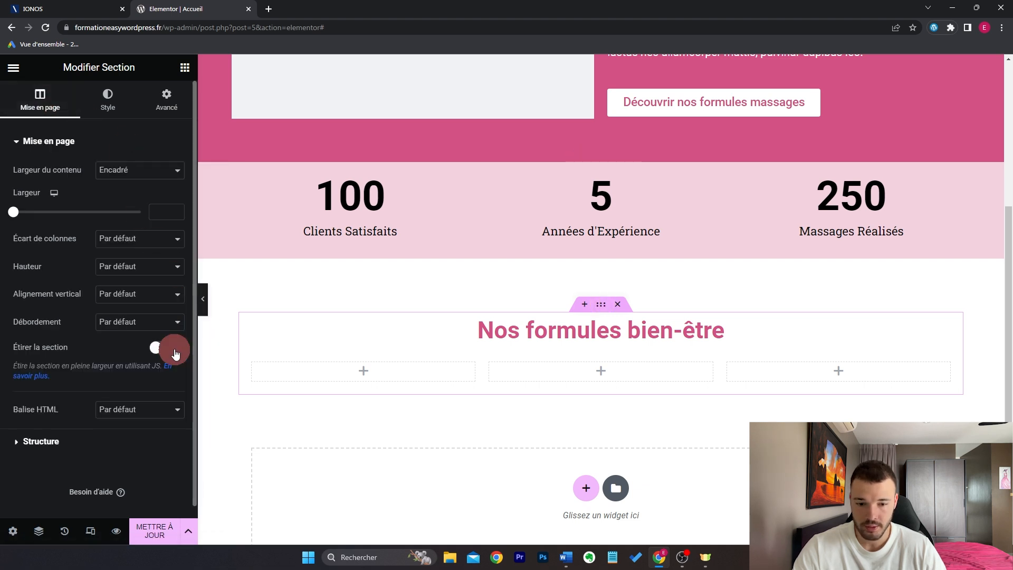
pyautogui.moveTo(19, 217); pyautogui.dragTo(83, 221)
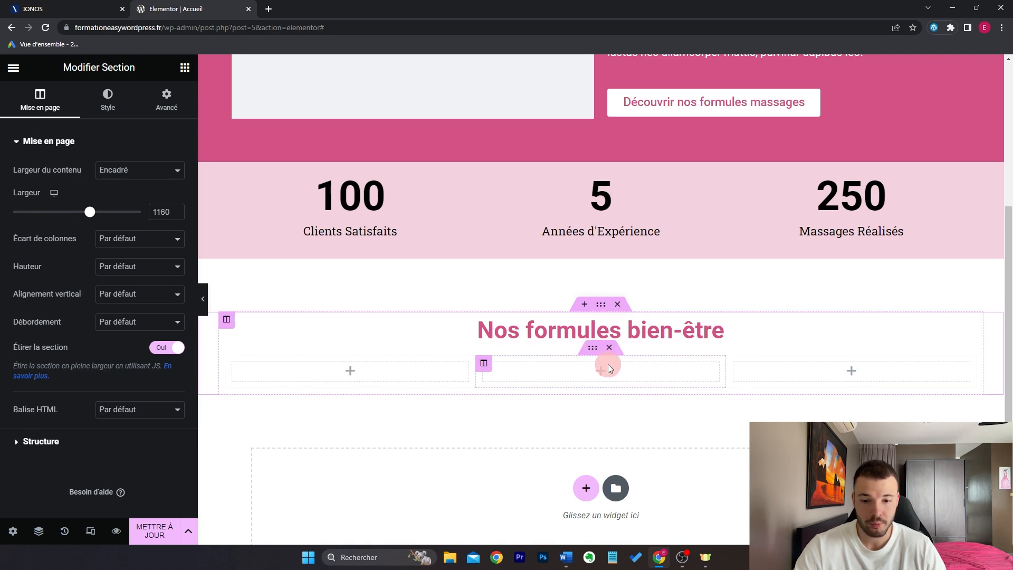
pyautogui.click(782, 306)
pyautogui.click(155, 131)
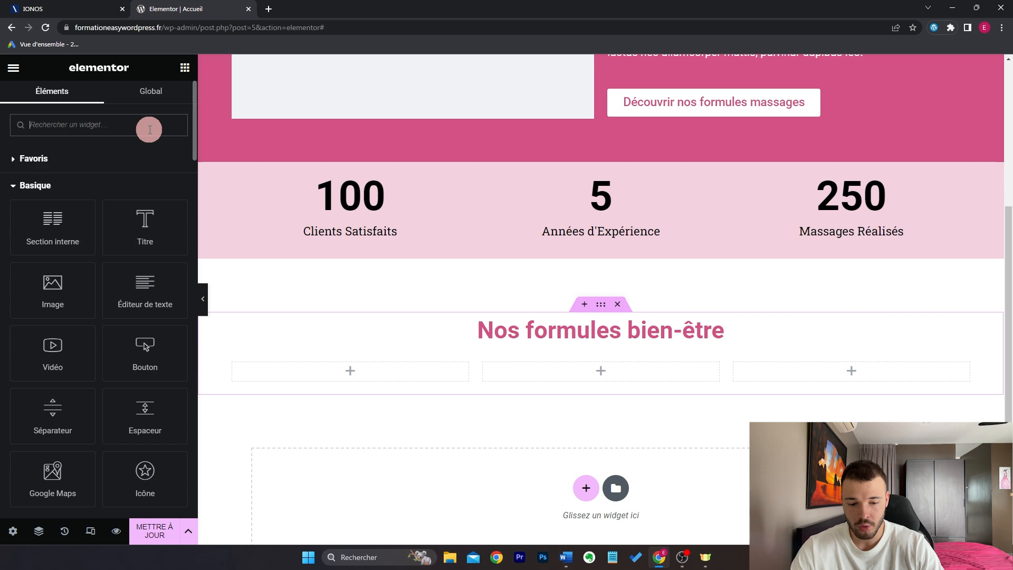
# Step: Drop an Image Box into the first column and retitle it 'Massage'
pyautogui.write('ima')
pyautogui.moveTo(146, 173); pyautogui.dragTo(361, 380)
pyautogui.scroll(-2, 439, 397)
pyautogui.scroll(-1, 439, 397)
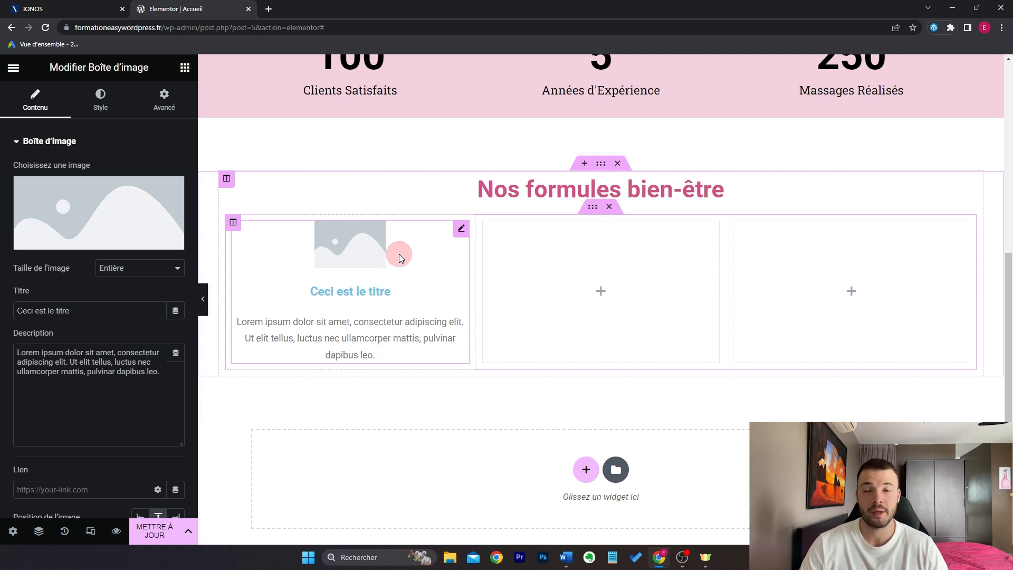
pyautogui.tripleClick(107, 312)
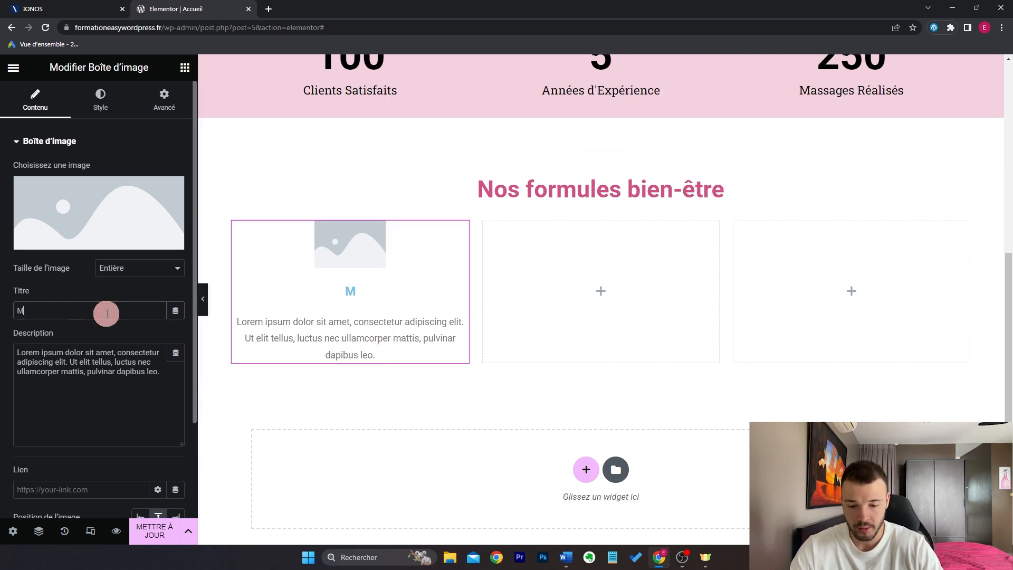
pyautogui.moveTo(160, 371); pyautogui.dragTo(7, 352)
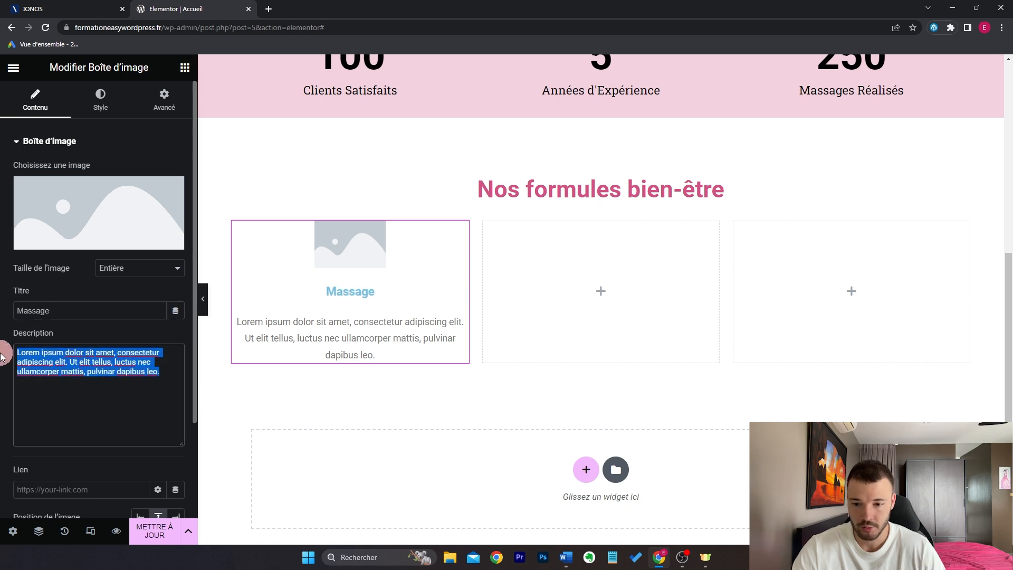
pyautogui.click(147, 381)
# Step: Copy the Massage box into the other columns as 'Massage + Repas' and 'Massage + Repas + Sauna'
pyautogui.rightClick(367, 284)
pyautogui.click(417, 326)
pyautogui.rightClick(573, 289)
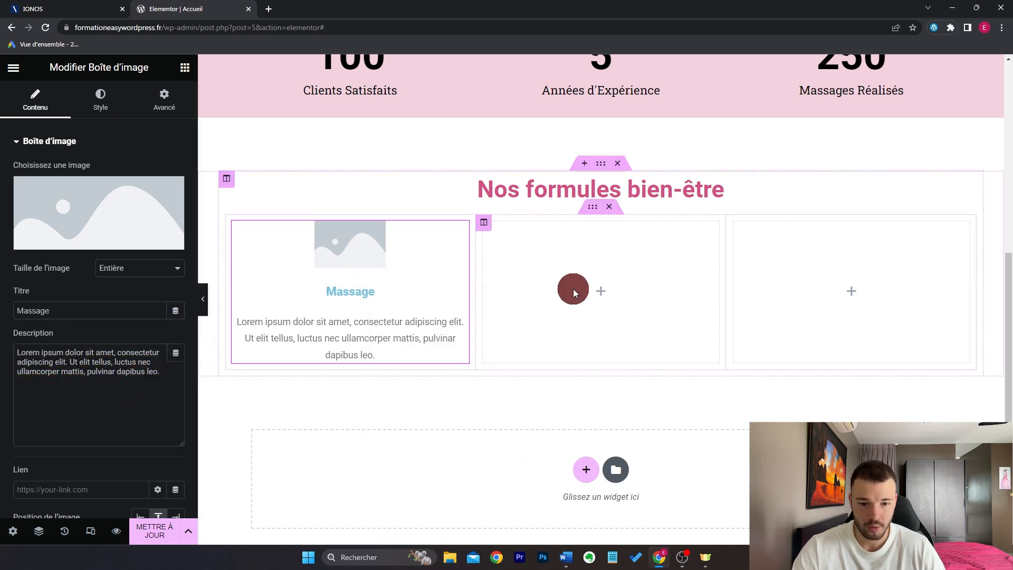
pyautogui.click(618, 402)
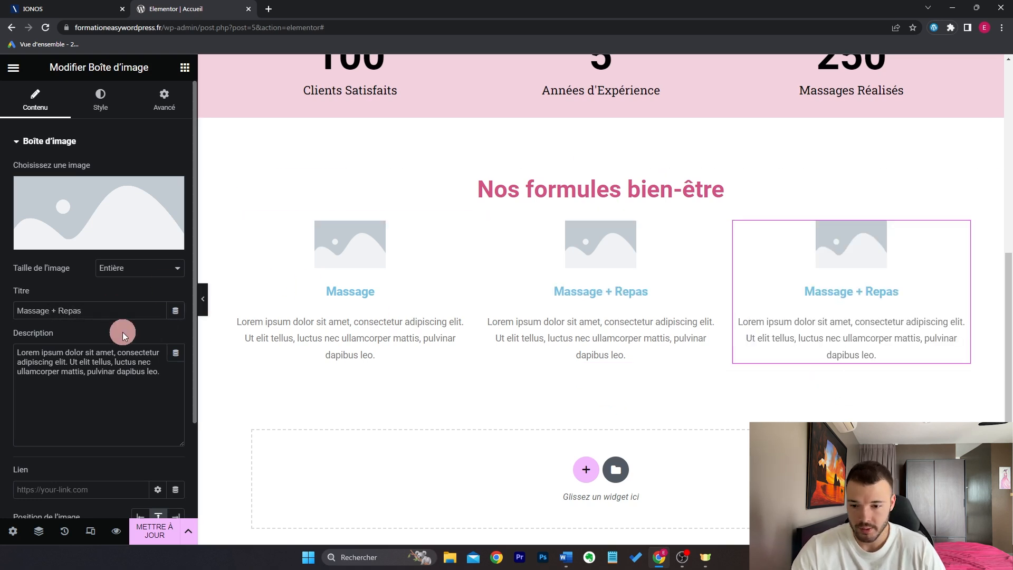
pyautogui.write('+ Repas')
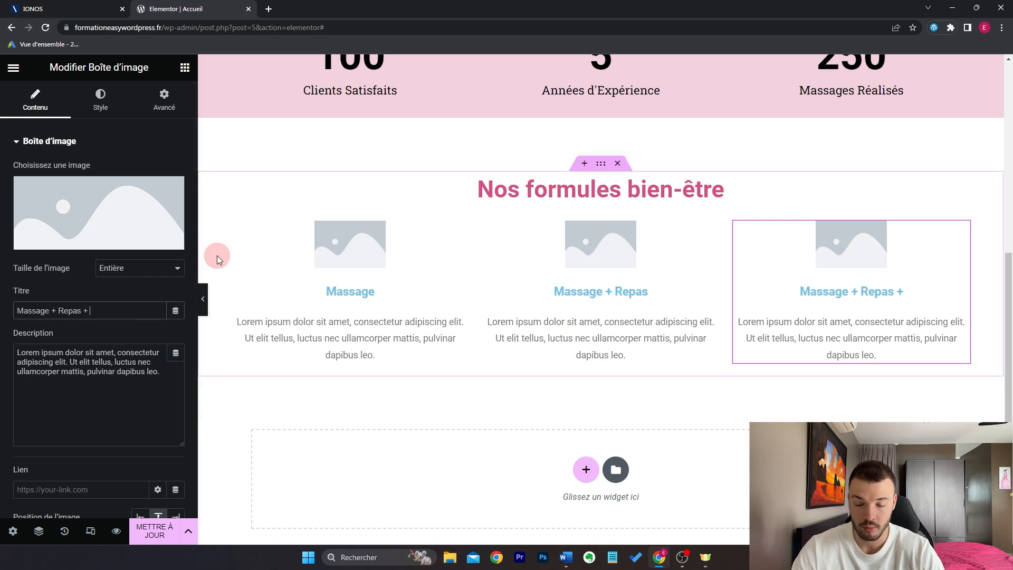
pyautogui.write(' + Sauna')
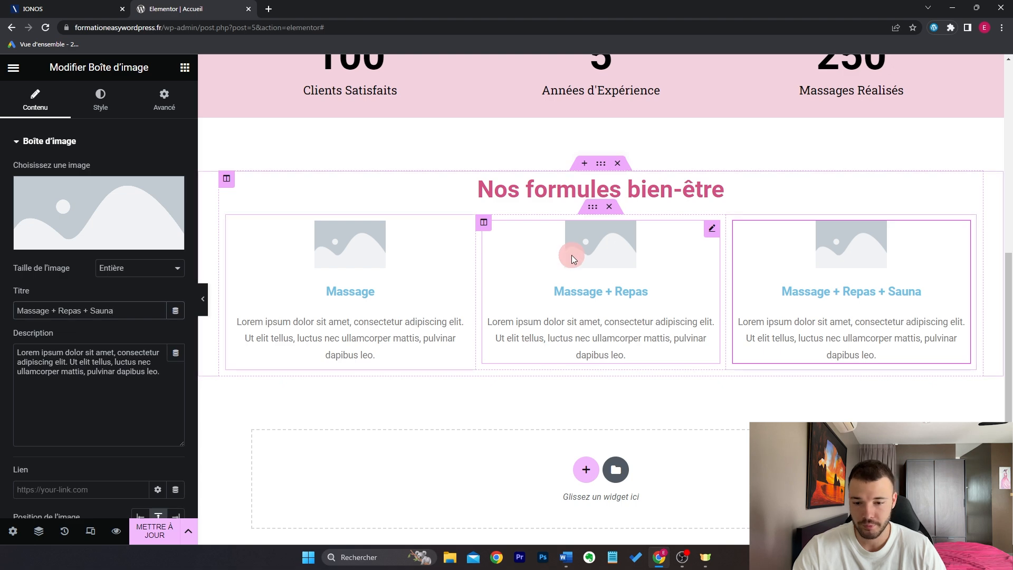
pyautogui.click(185, 67)
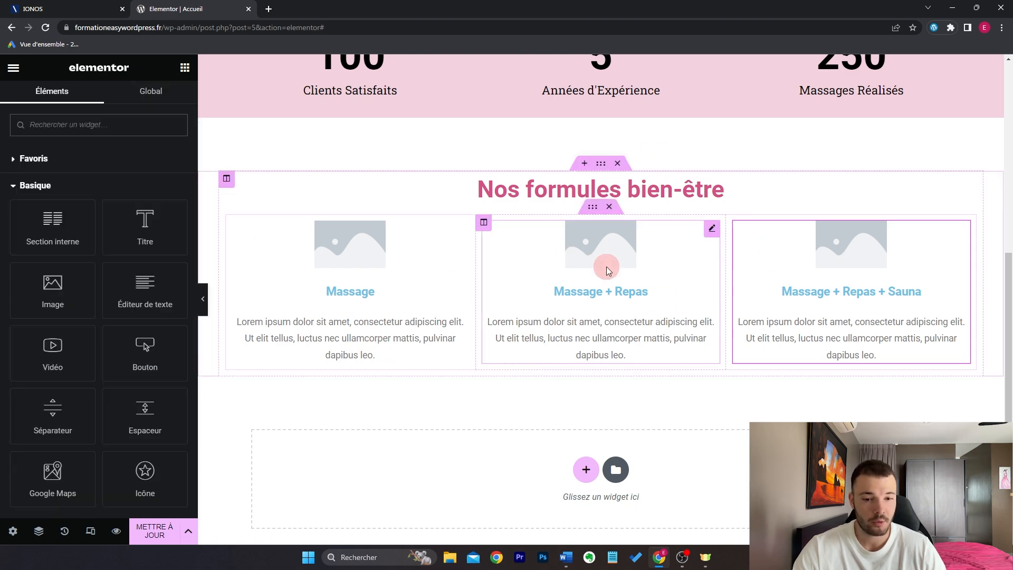
# Step: Make the Massage box's title global Rose and its description near-black
pyautogui.click(350, 264)
pyautogui.click(86, 97)
pyautogui.scroll(-2, 181, 301)
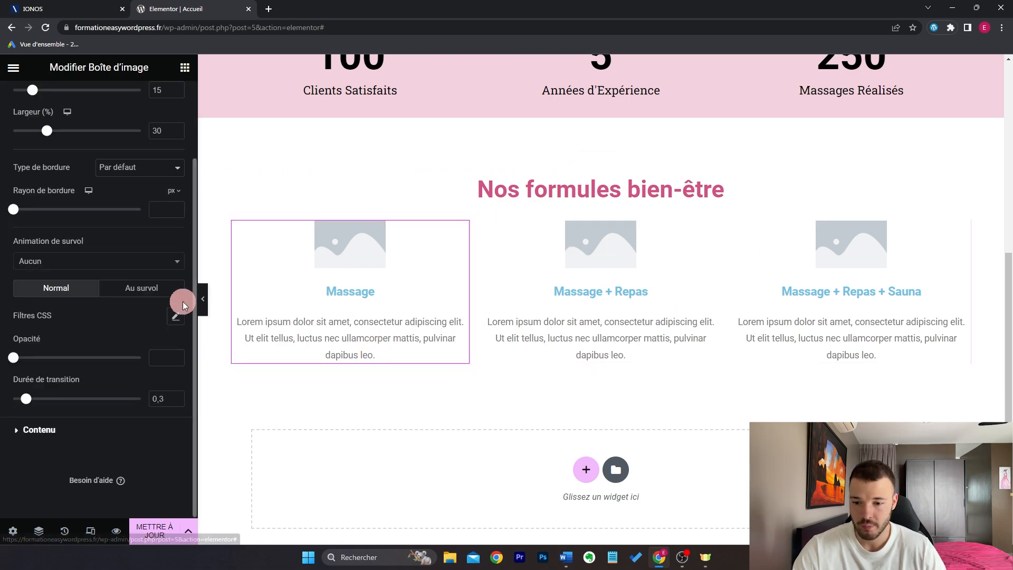
pyautogui.click(98, 437)
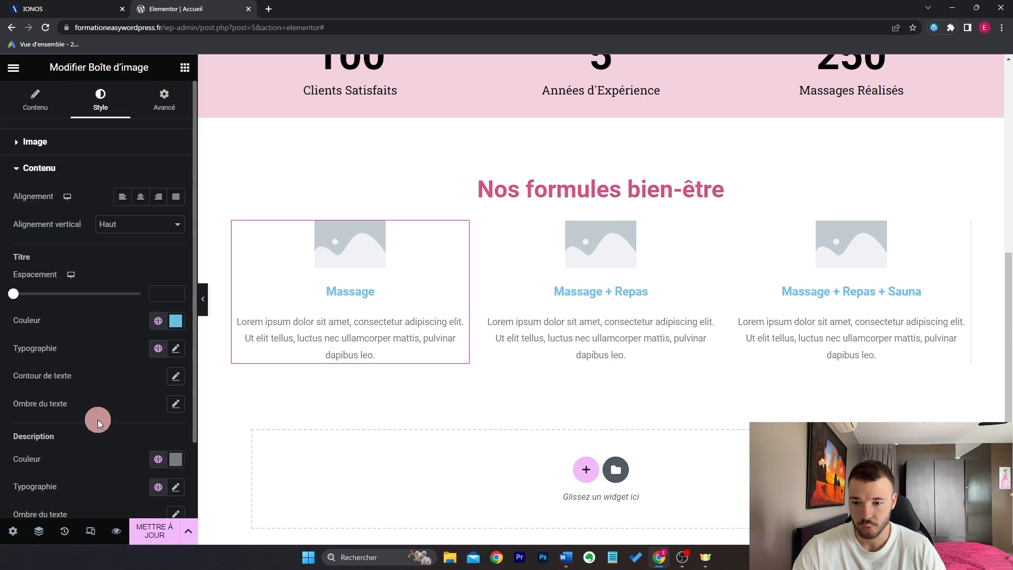
pyautogui.click(158, 321)
pyautogui.click(108, 469)
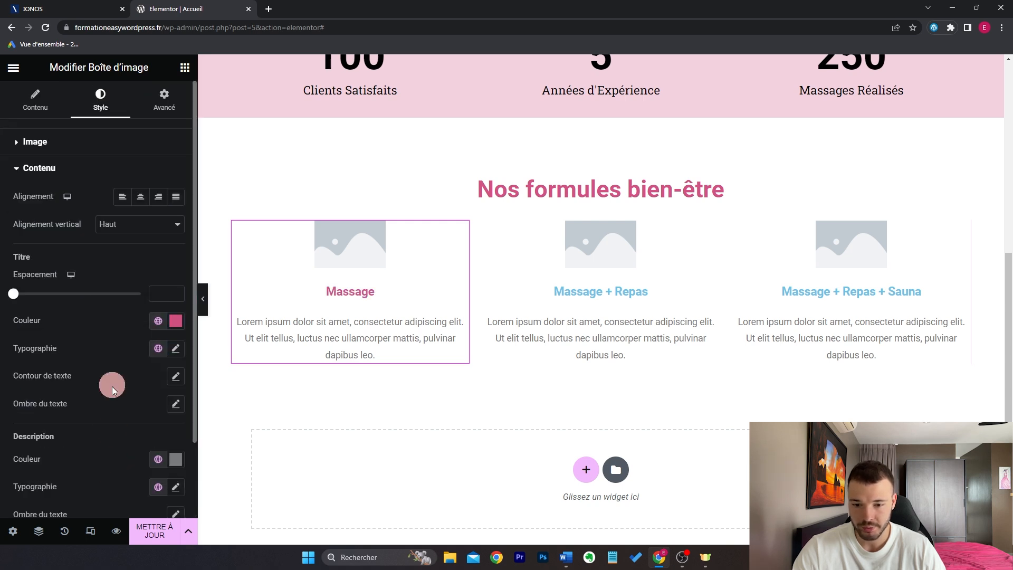
pyautogui.scroll(-2, 112, 382)
pyautogui.click(175, 371)
pyautogui.click(52, 291)
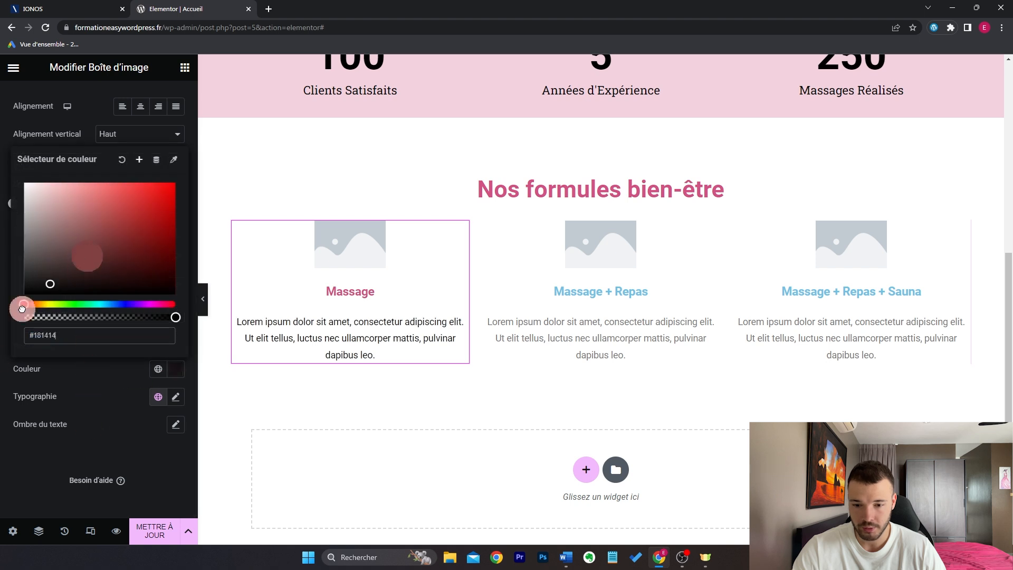
pyautogui.scroll(2, 121, 153)
pyautogui.click(120, 143)
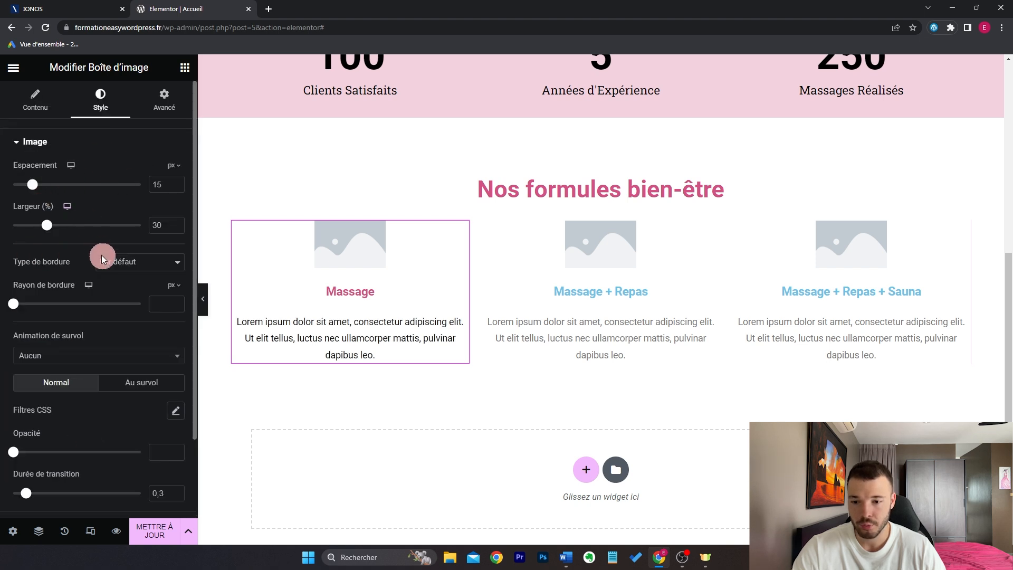
pyautogui.scroll(-2, 116, 306)
pyautogui.click(104, 443)
pyautogui.scroll(-2, 84, 353)
pyautogui.scroll(2, 84, 351)
pyautogui.scroll(-2, 84, 350)
# Step: Paste the Massage box style onto the middle and right image boxes
pyautogui.rightClick(585, 280)
pyautogui.click(655, 364)
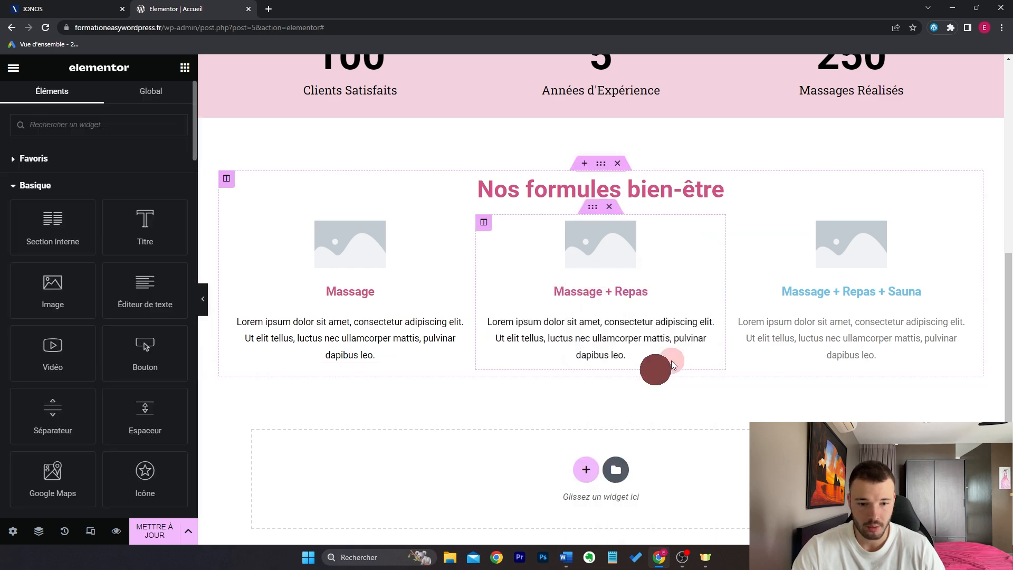
pyautogui.rightClick(851, 272)
pyautogui.click(908, 365)
pyautogui.scroll(-3, 671, 362)
# Step: Add a two-column section whose heading 'Découvrez notre salon de massage' is pink at 30 px
pyautogui.click(584, 332)
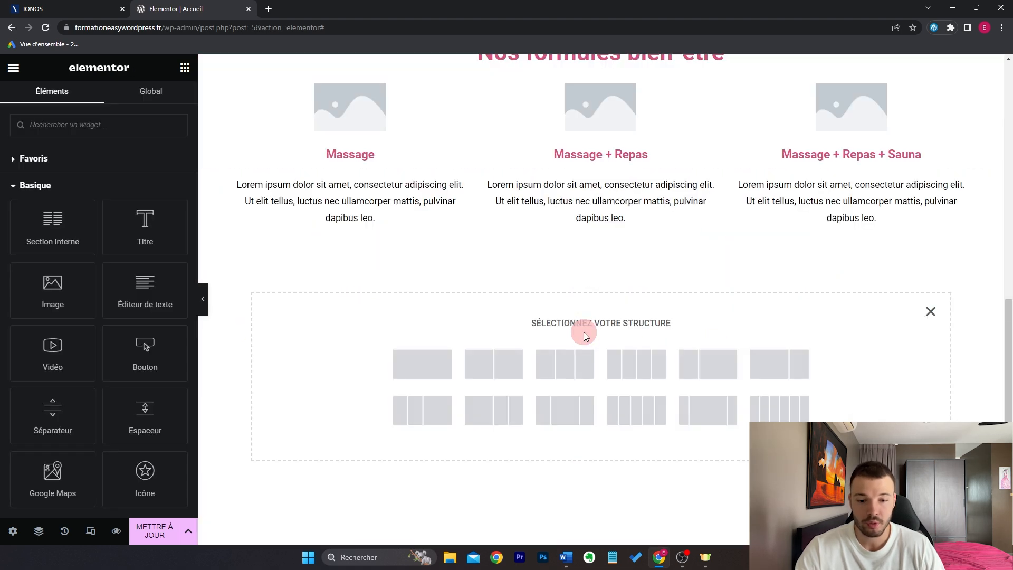
pyautogui.click(514, 355)
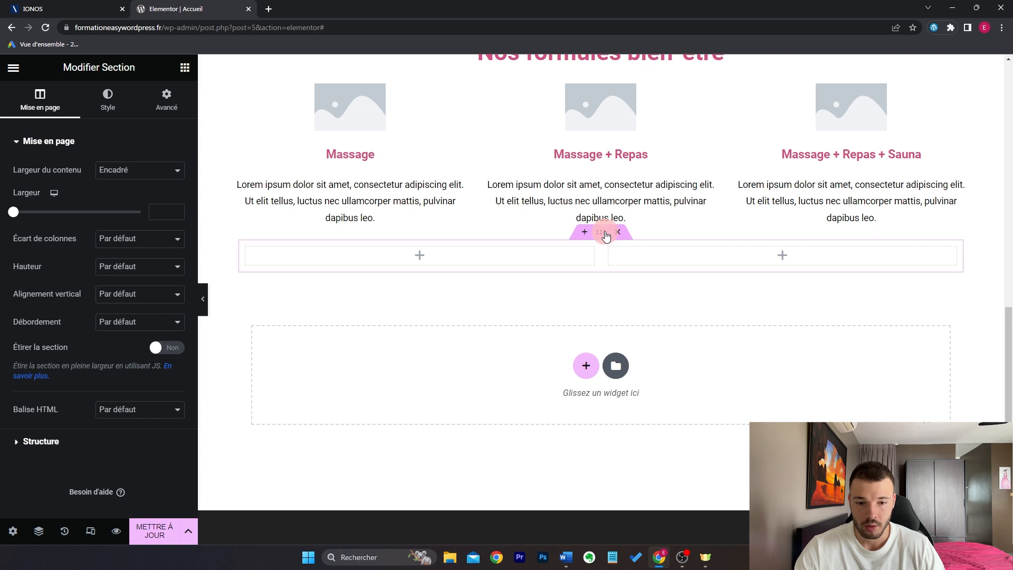
pyautogui.click(185, 67)
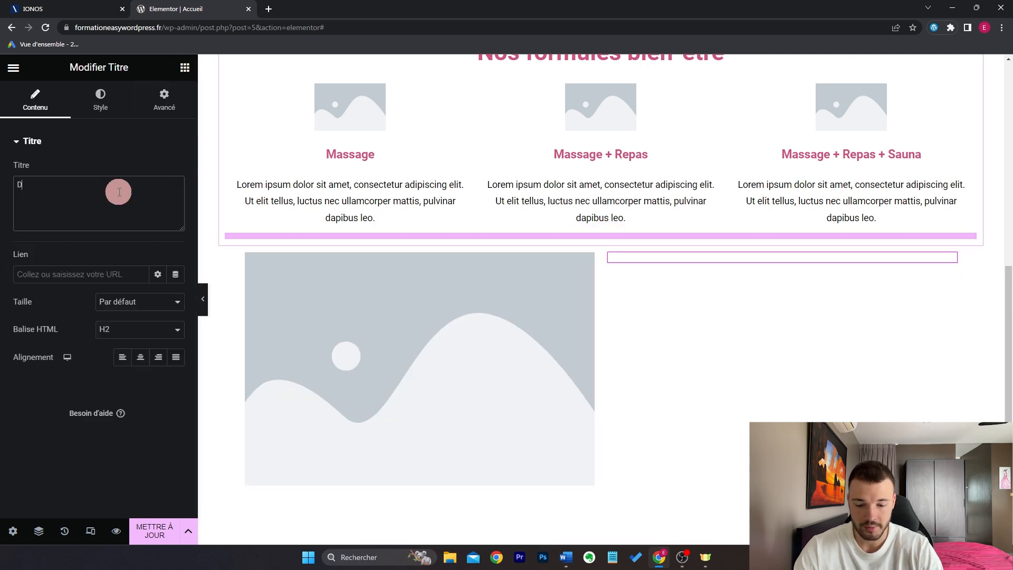
pyautogui.write('écouvrez notre salon d')
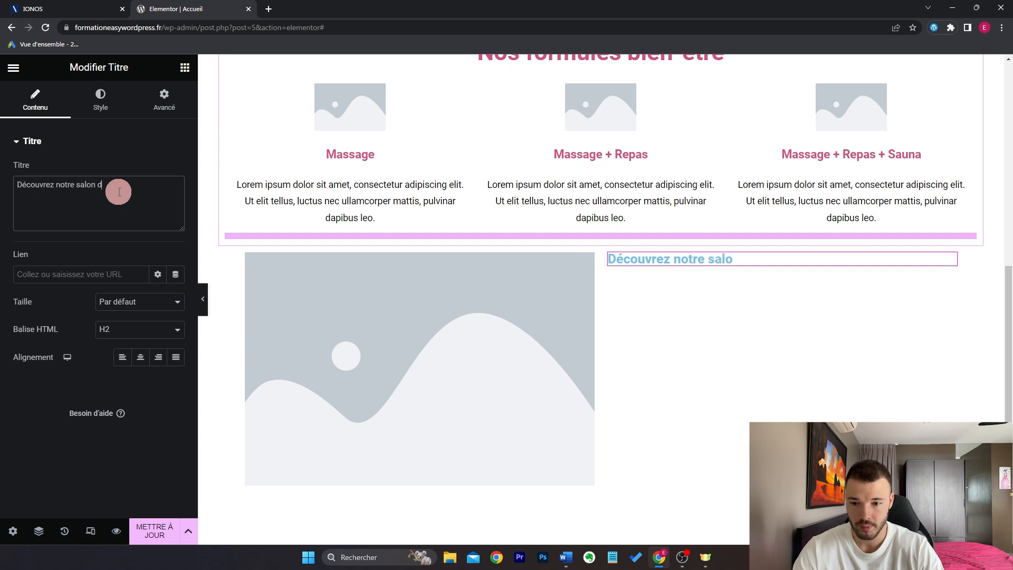
pyautogui.write('assage')
pyautogui.click(100, 101)
pyautogui.click(158, 170)
pyautogui.click(129, 326)
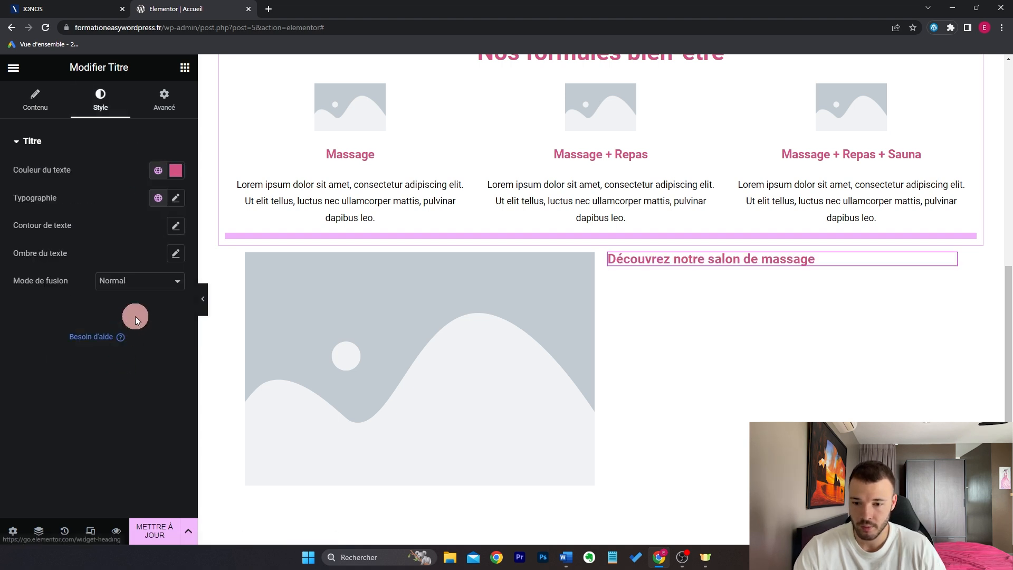
pyautogui.click(176, 200)
pyautogui.moveTo(25, 305); pyautogui.dragTo(38, 309)
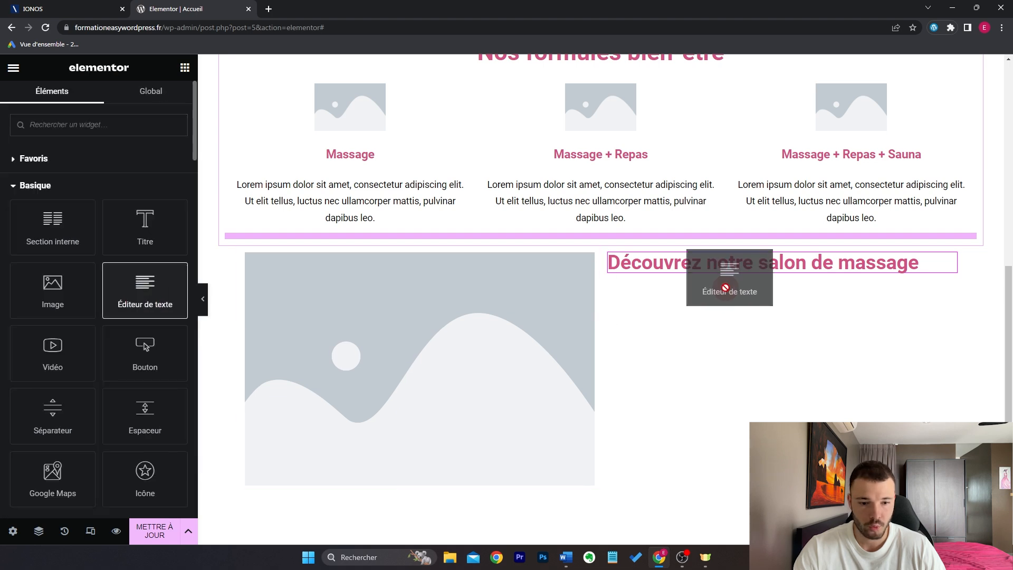
# Step: Add a text block and a pink-background 'En savoir plus' button under the heading
pyautogui.moveTo(726, 288); pyautogui.dragTo(740, 275)
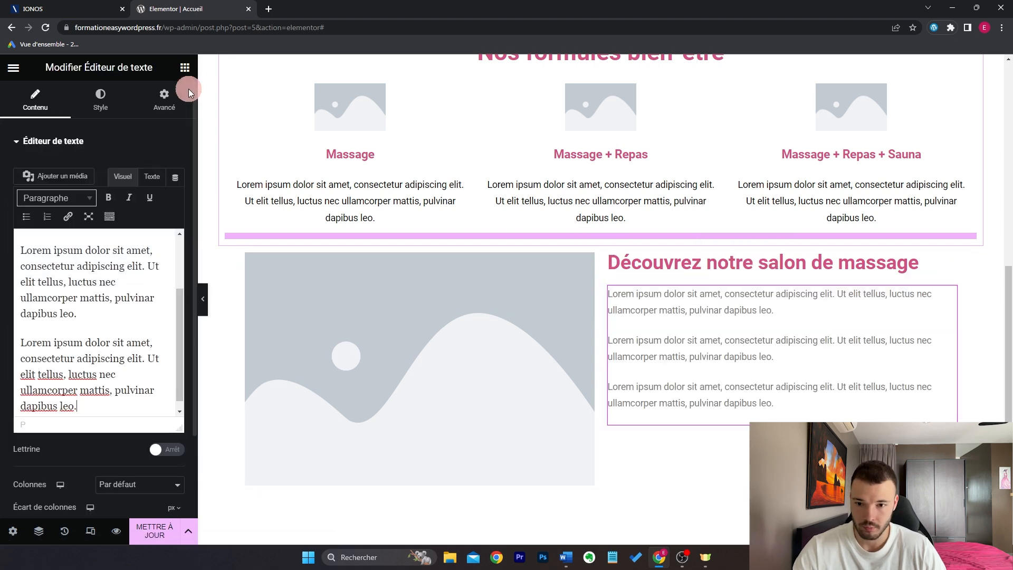
pyautogui.click(185, 70)
pyautogui.moveTo(152, 356); pyautogui.dragTo(774, 418)
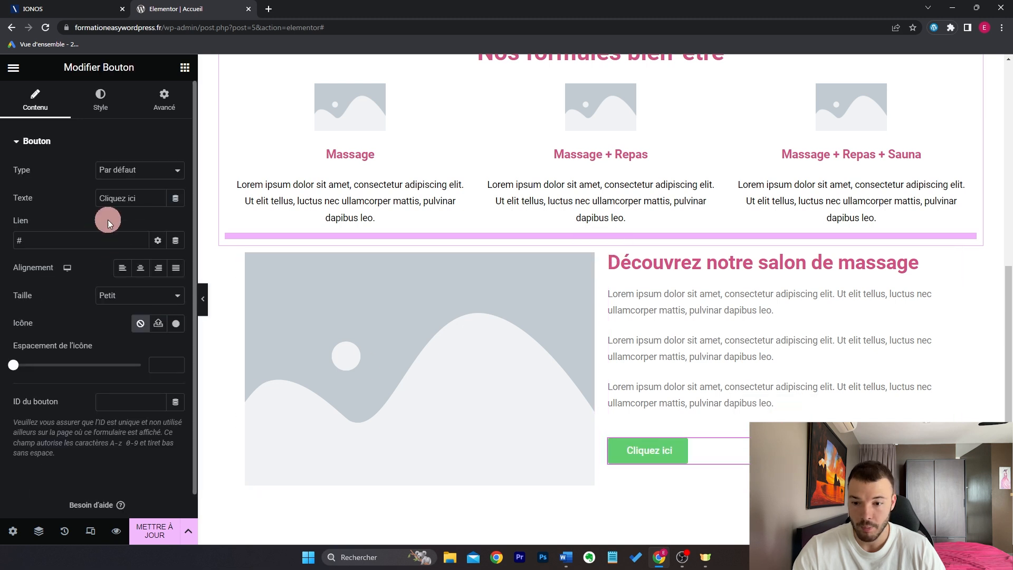
pyautogui.tripleClick(137, 201)
pyautogui.write('En savoir plus')
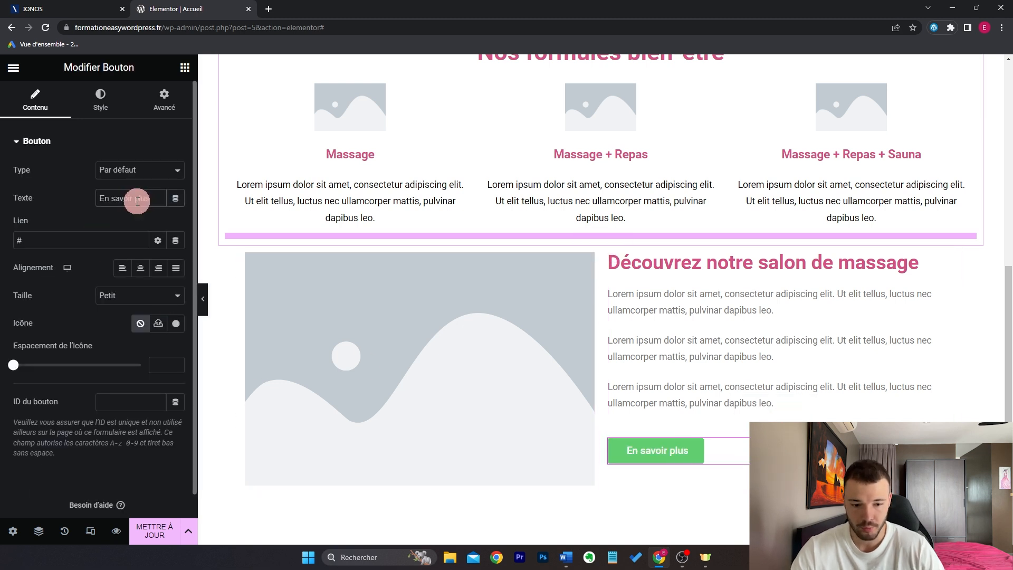
pyautogui.click(100, 98)
pyautogui.click(158, 309)
pyautogui.click(87, 452)
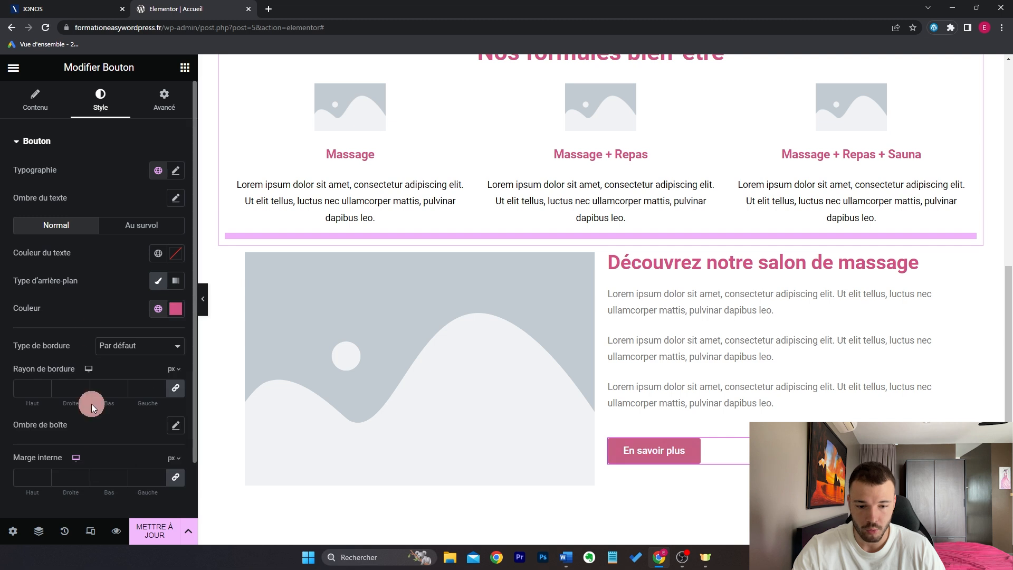
# Step: Unlink the two-column section's margin sides and begin editing its top margin
pyautogui.click(600, 238)
pyautogui.click(167, 98)
pyautogui.click(176, 183)
pyautogui.click(43, 186)
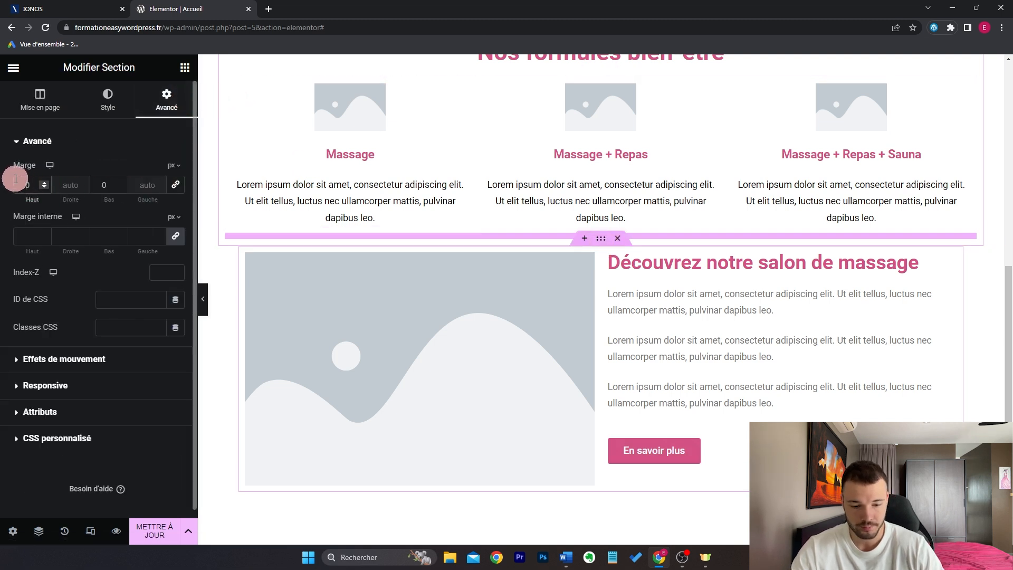
# Step: Set the section's top margin to 80 px and save the page
pyautogui.write('80')
pyautogui.scroll(7, 781, 287)
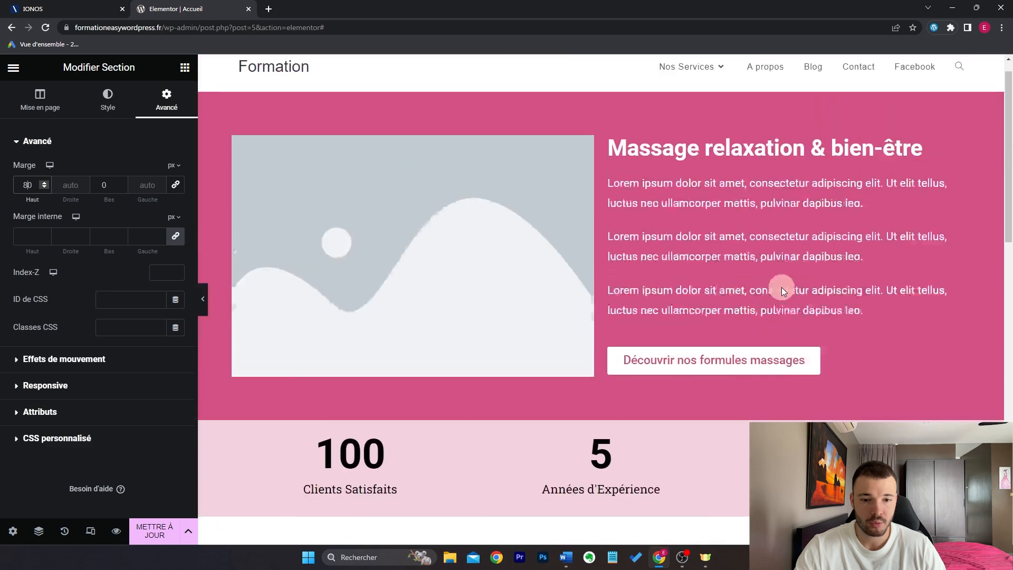
pyautogui.scroll(-10, 781, 287)
pyautogui.scroll(5, 781, 287)
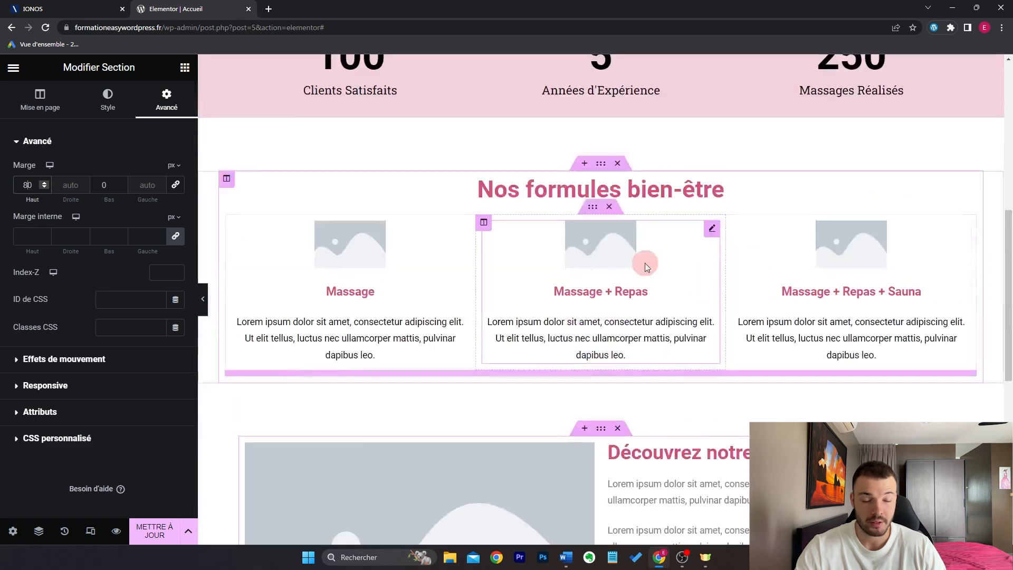
pyautogui.scroll(1, 716, 279)
pyautogui.click(162, 534)
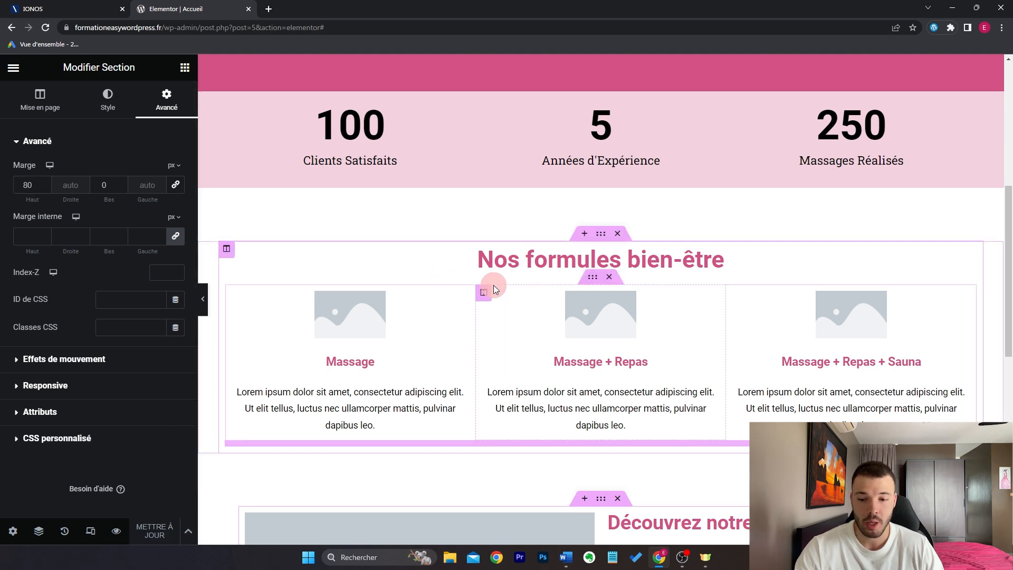
# Step: Preview the page in a new tab, scroll through it, then close the preview
pyautogui.click(117, 531)
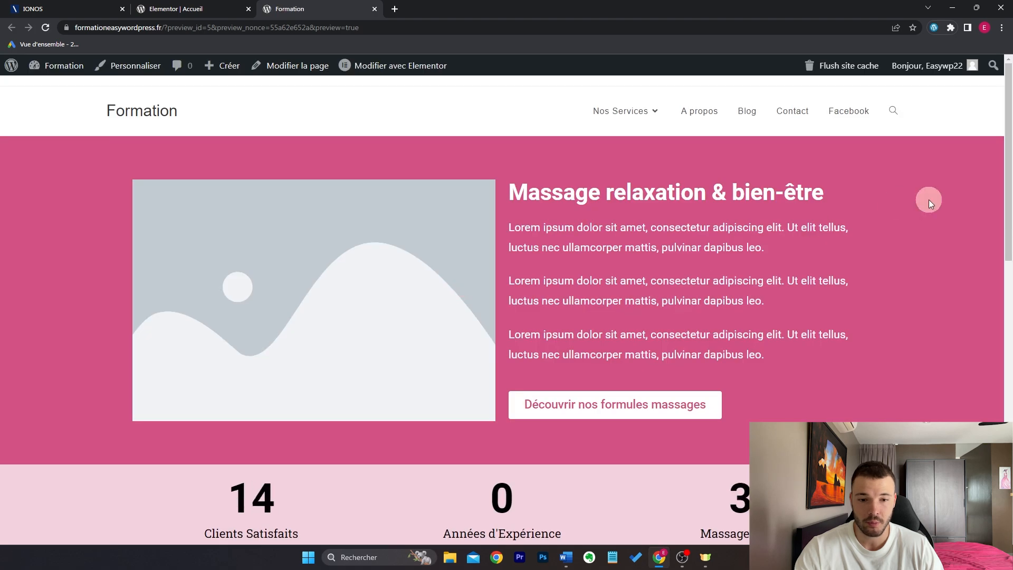
pyautogui.scroll(-2, 939, 277)
pyautogui.scroll(-10, 928, 251)
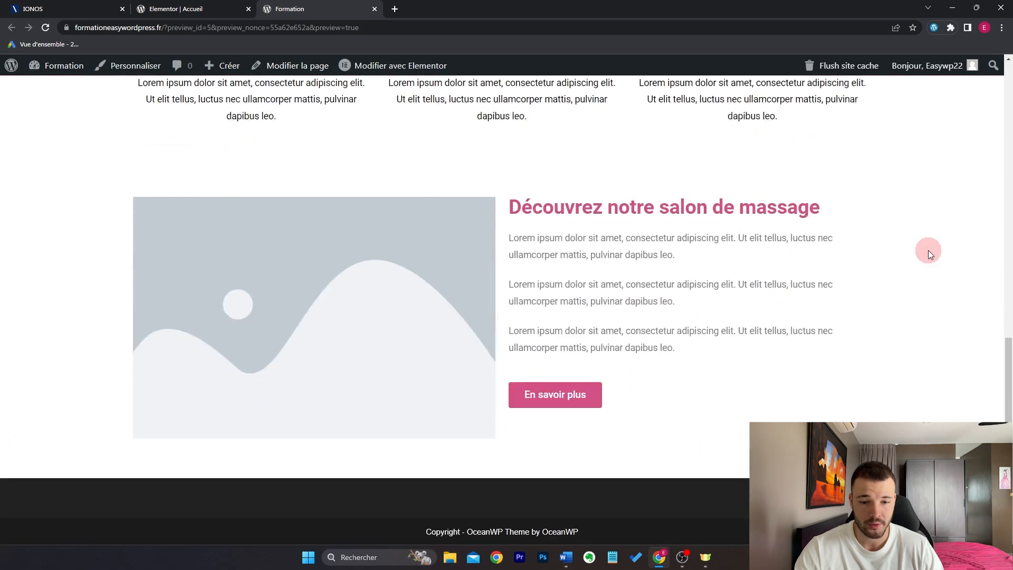
pyautogui.scroll(13, 928, 250)
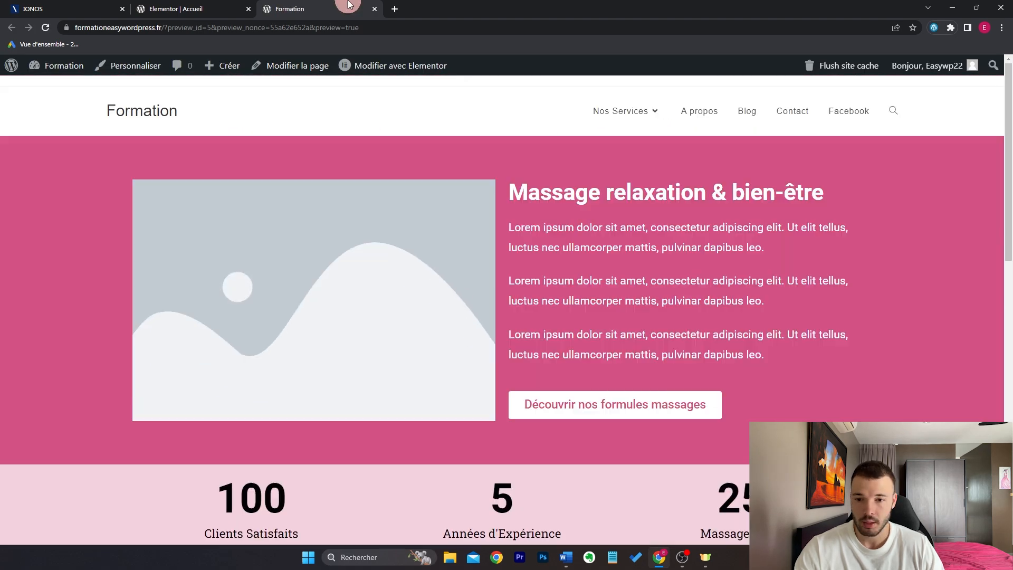
pyautogui.click(379, 10)
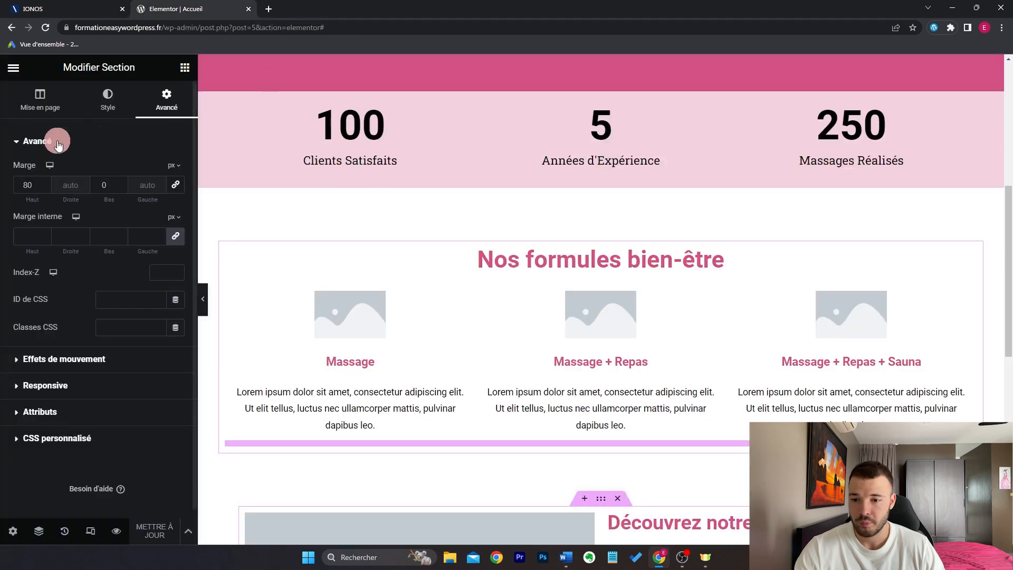
# Step: Exit Elementor to this page's editor, then open All Pages and the Nos Services page
pyautogui.click(13, 70)
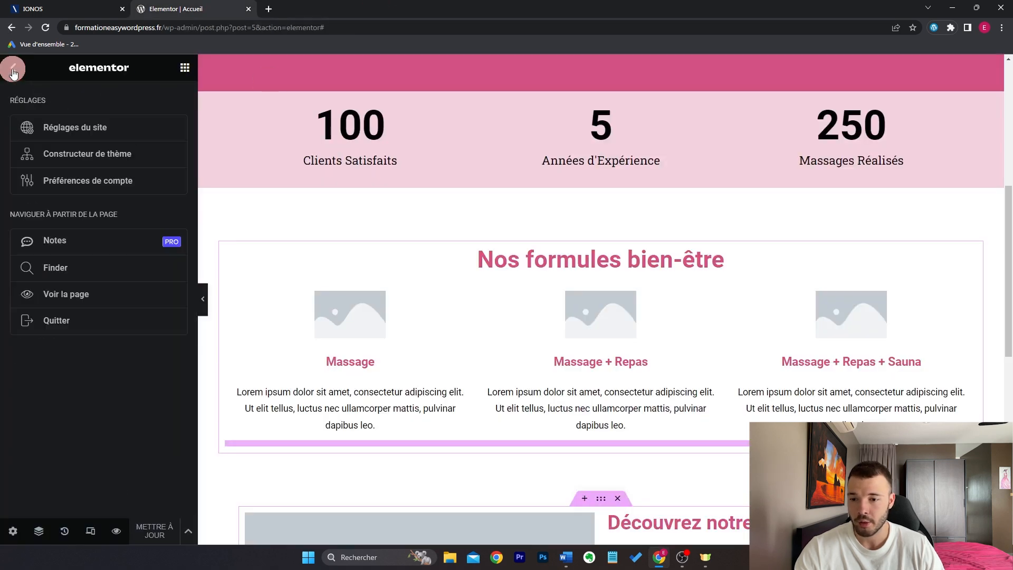
pyautogui.click(88, 323)
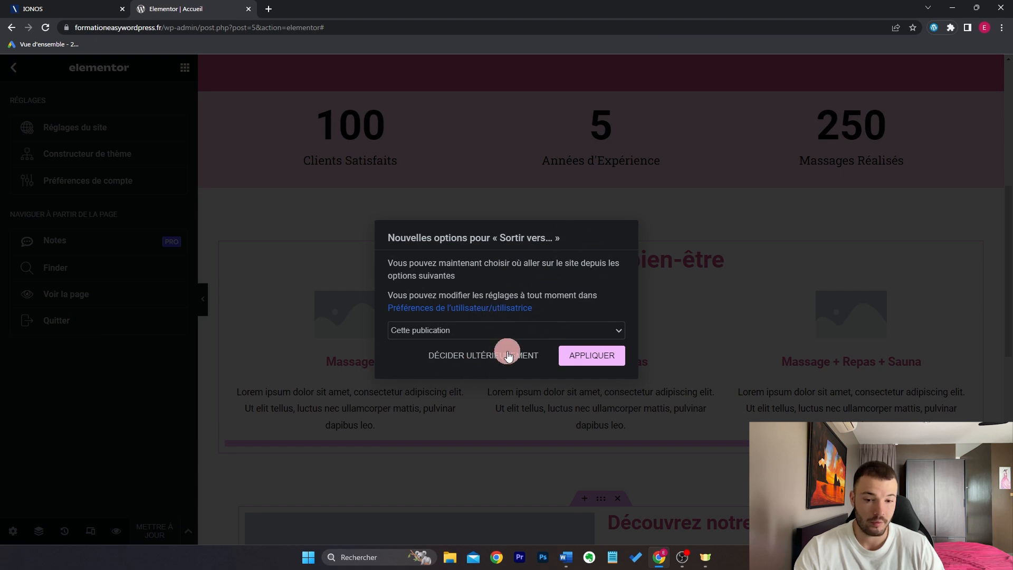
pyautogui.click(531, 328)
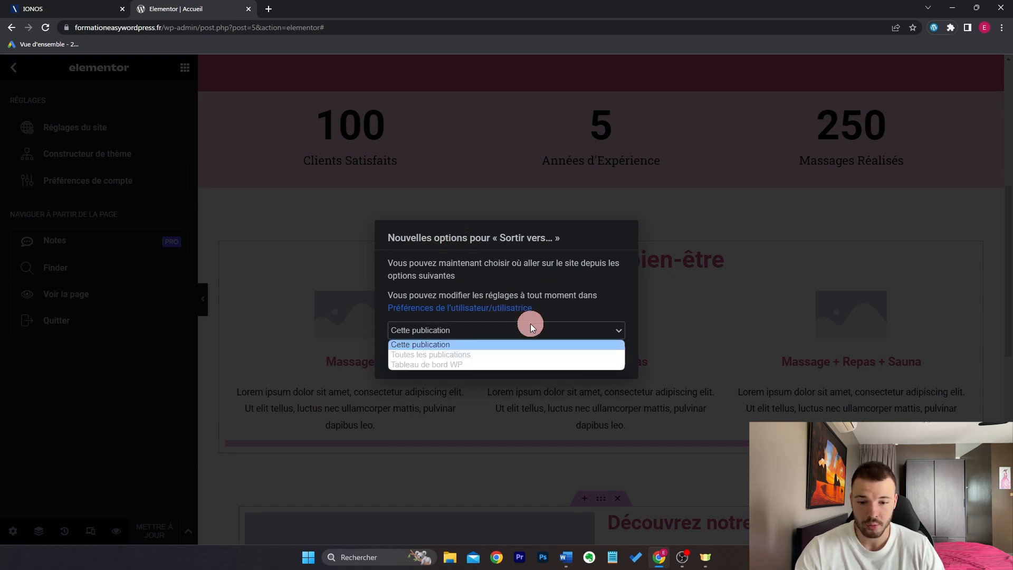
pyautogui.click(504, 344)
pyautogui.click(595, 358)
pyautogui.click(555, 92)
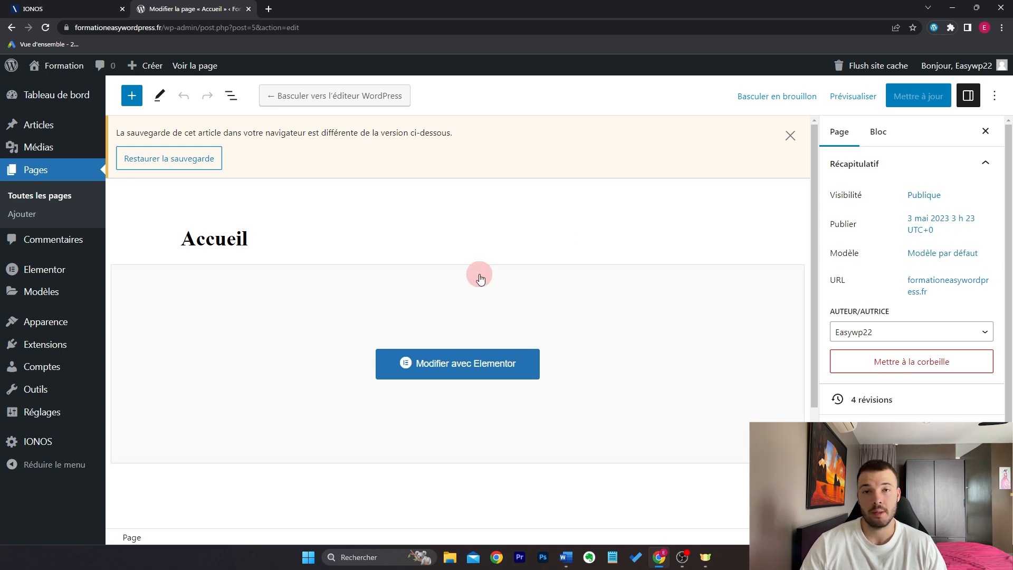
pyautogui.click(67, 196)
pyautogui.click(169, 413)
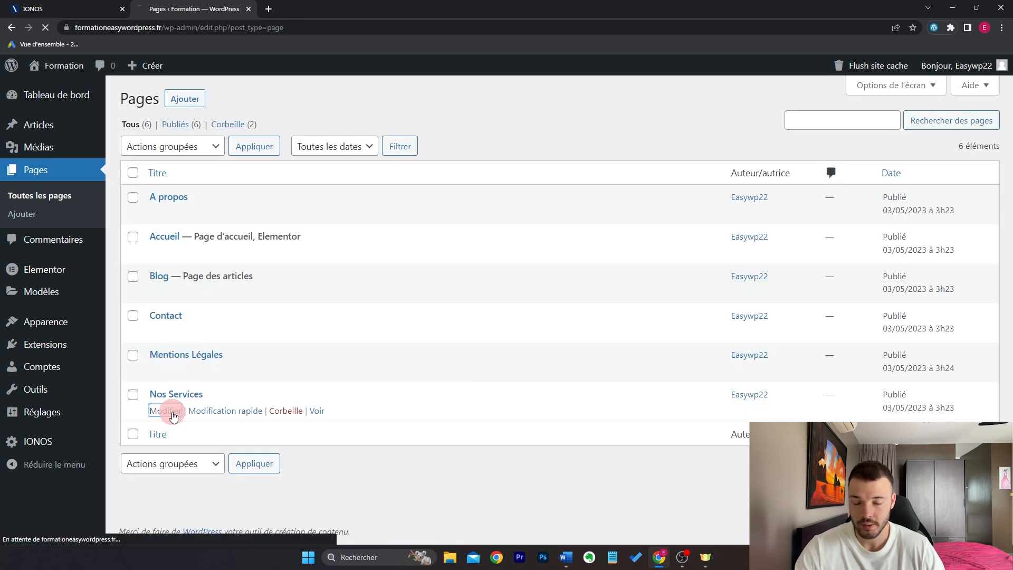
# Step: Open Nos Services in Elementor and browse the template library's Pages templates
pyautogui.click(347, 105)
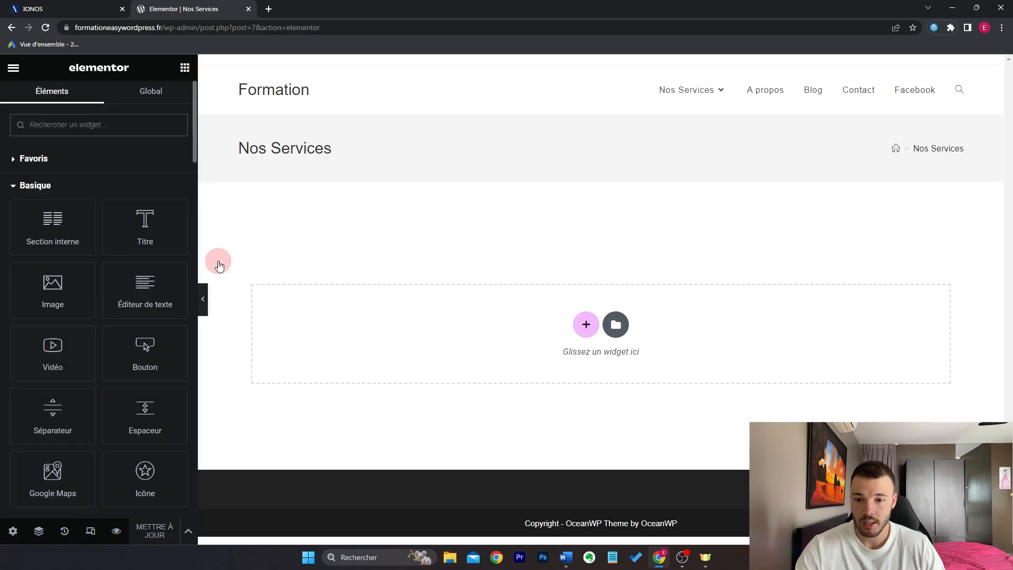
pyautogui.click(617, 326)
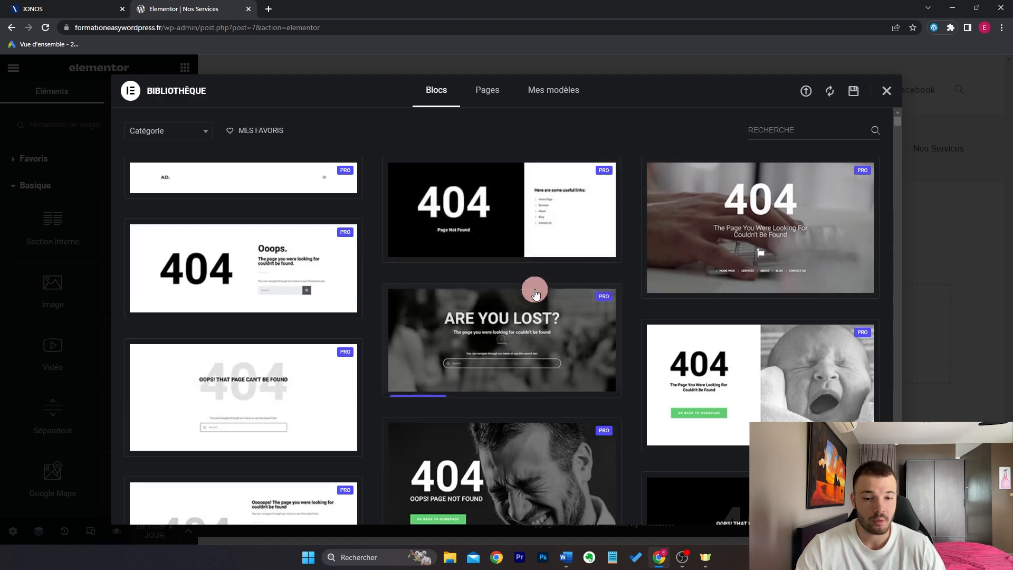
pyautogui.click(486, 102)
pyautogui.scroll(-5, 437, 256)
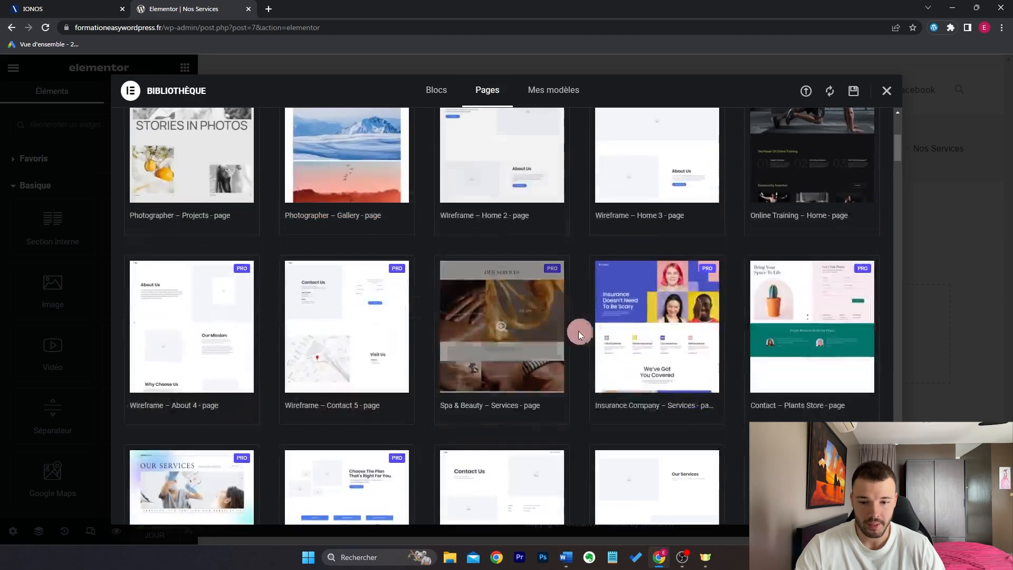
pyautogui.scroll(5, 592, 332)
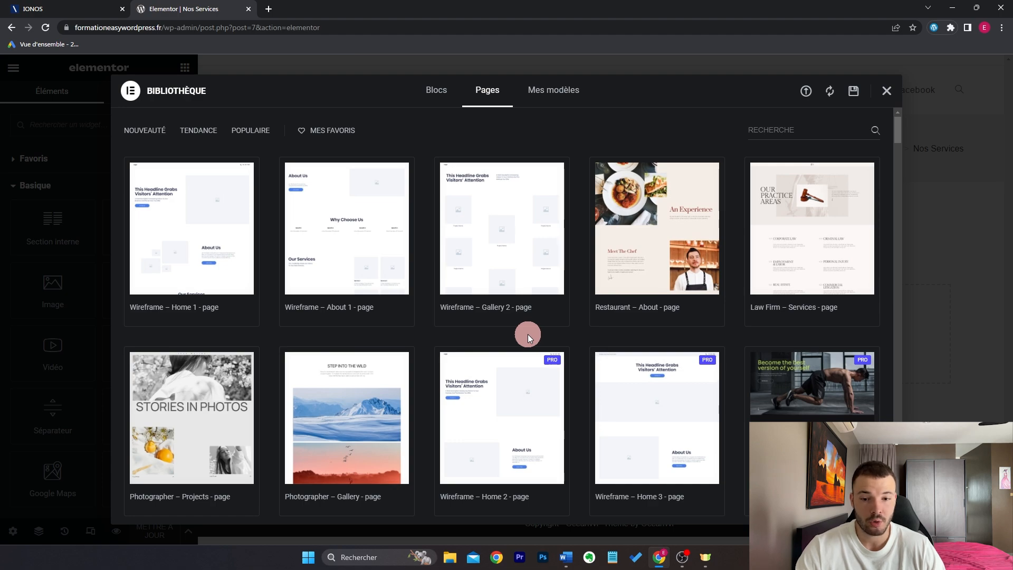
pyautogui.scroll(-10, 551, 258)
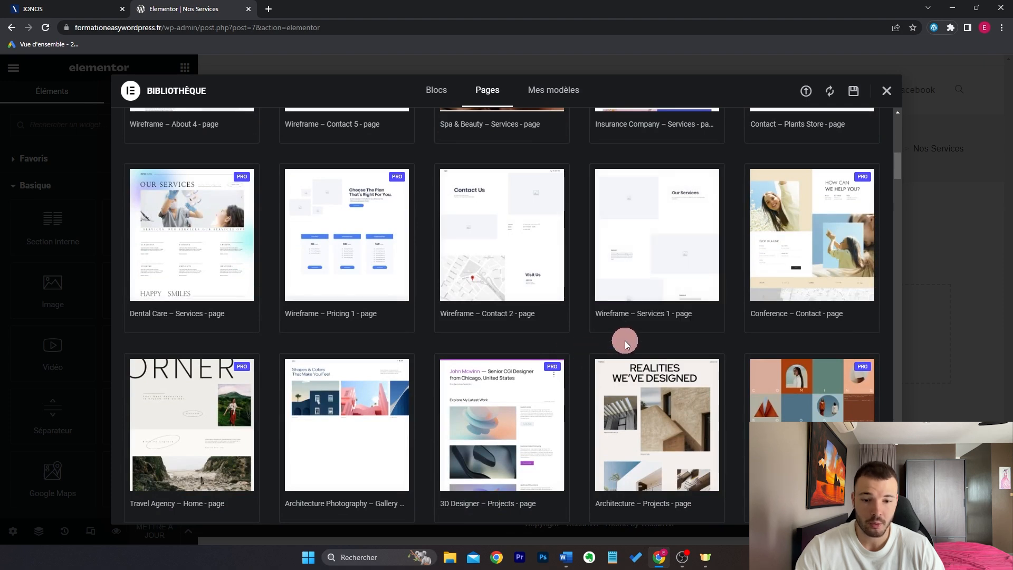
# Step: Preview the Wireframe – Services 1 page template and scroll through it
pyautogui.click(669, 243)
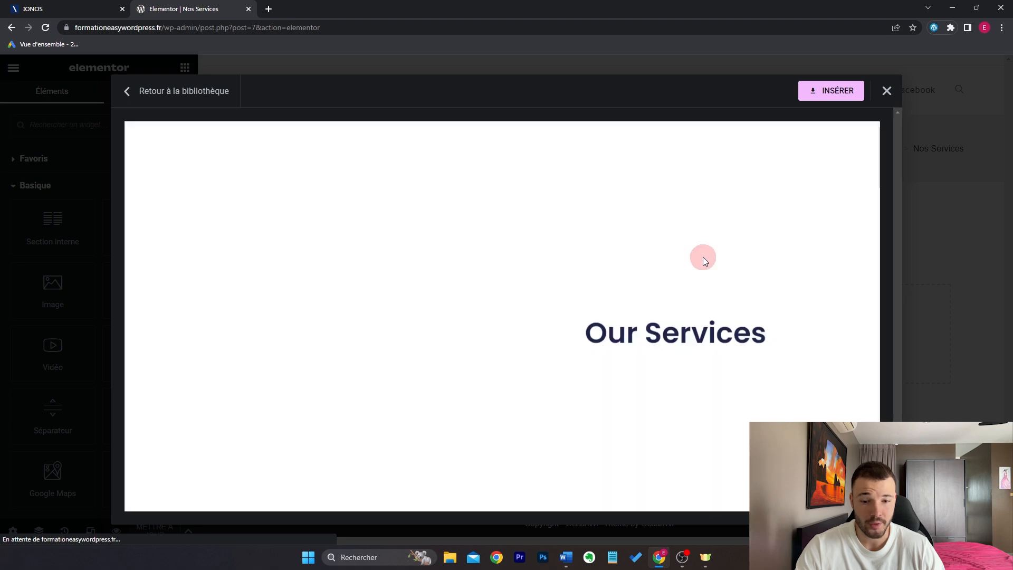
pyautogui.scroll(-5, 810, 250)
pyautogui.scroll(-5, 811, 250)
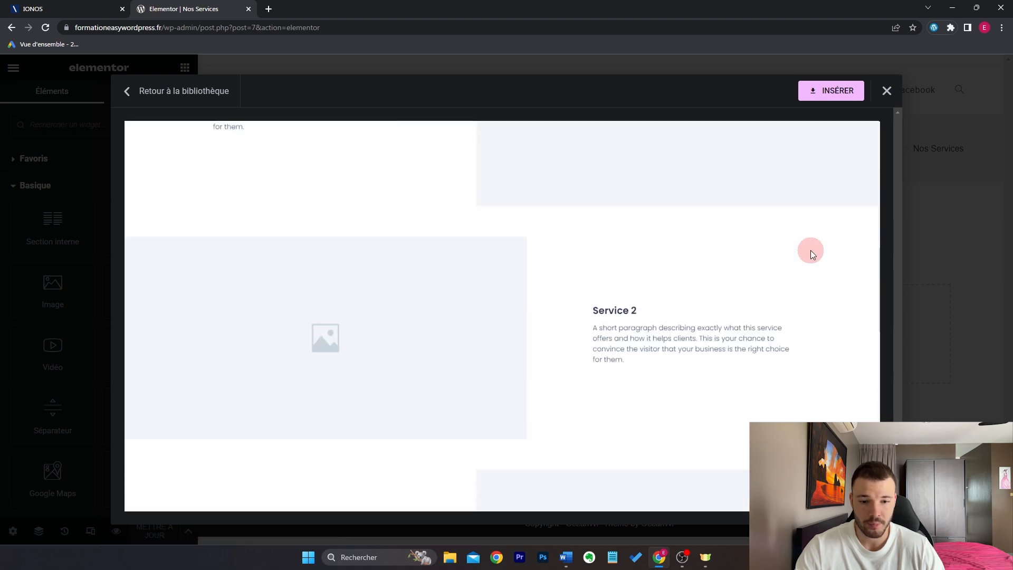
pyautogui.scroll(10, 811, 250)
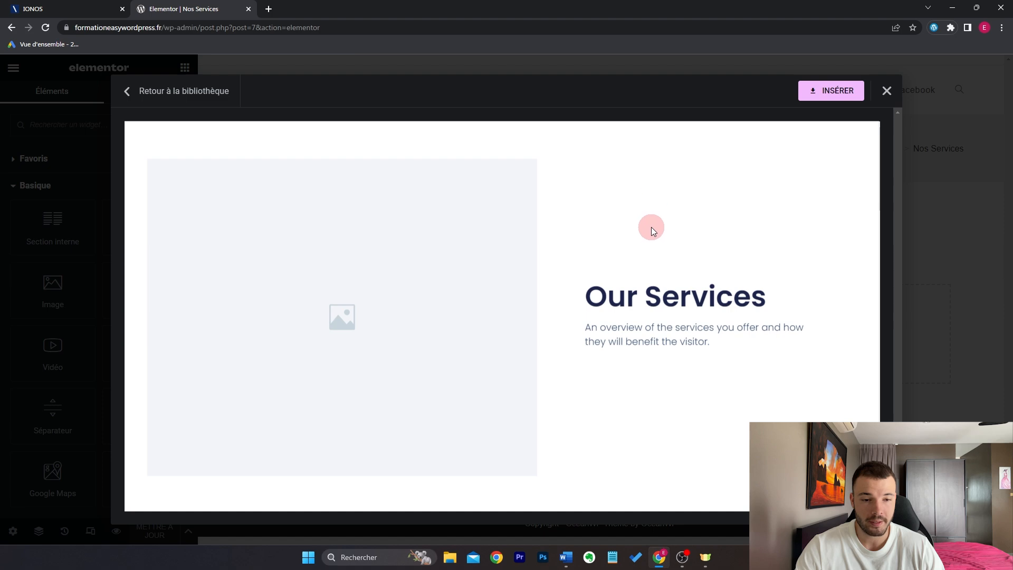
# Step: Insert the Wireframe – Services 1 template, connecting a free library account via PREMIERS PAS
pyautogui.click(836, 98)
pyautogui.click(525, 309)
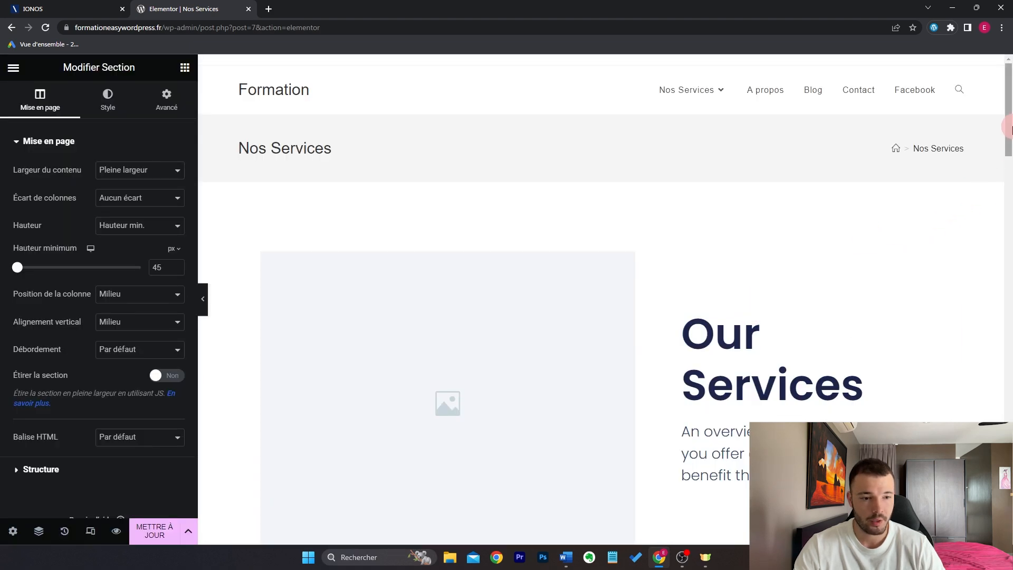
pyautogui.moveTo(1008, 122); pyautogui.dragTo(1008, 477)
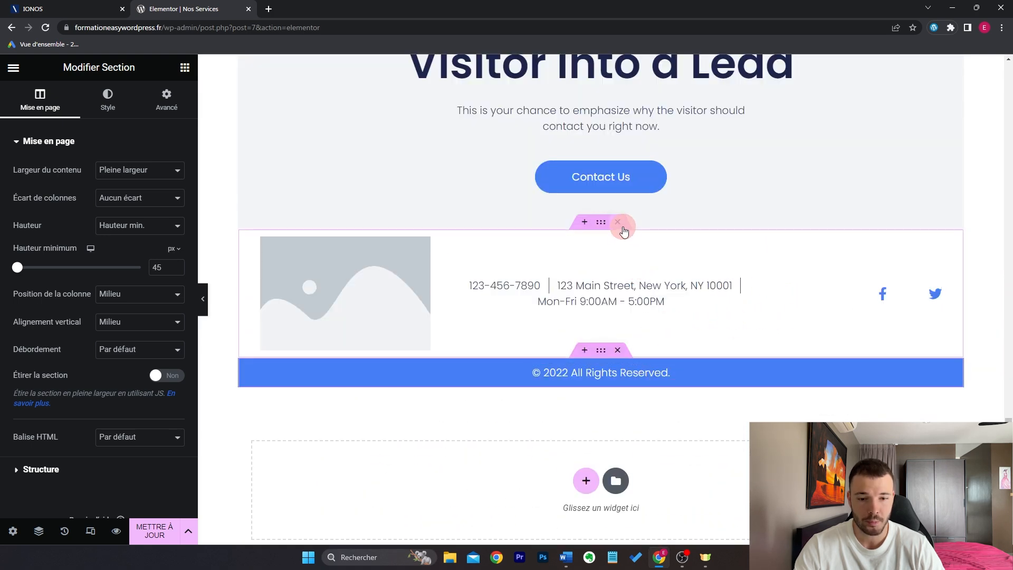
# Step: Delete the bottom phone/address strip and the copyright footer section
pyautogui.click(618, 222)
pyautogui.click(618, 222)
pyautogui.scroll(5, 673, 288)
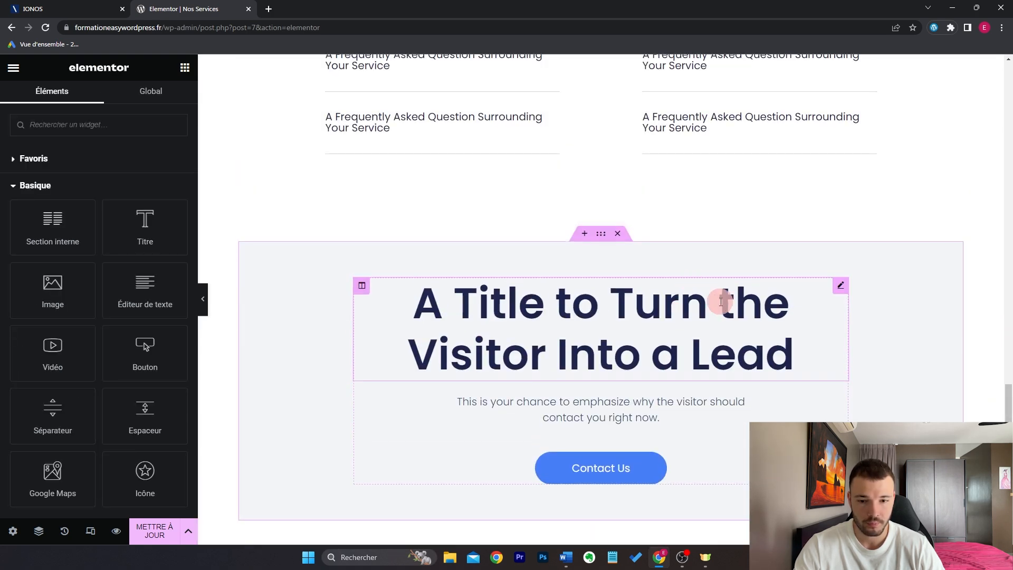
pyautogui.scroll(5, 427, 296)
pyautogui.scroll(15, 543, 265)
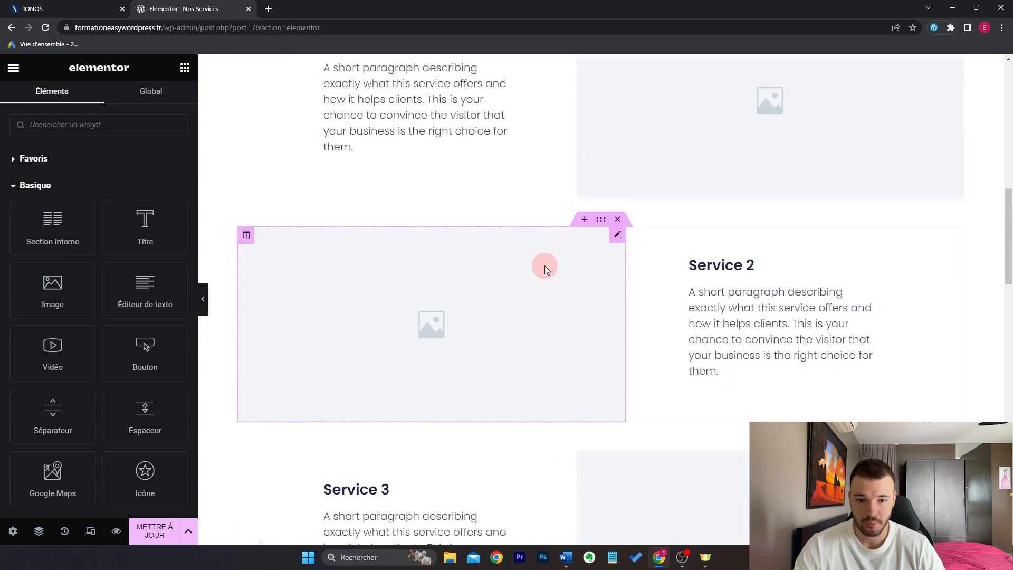
pyautogui.scroll(-10, 575, 273)
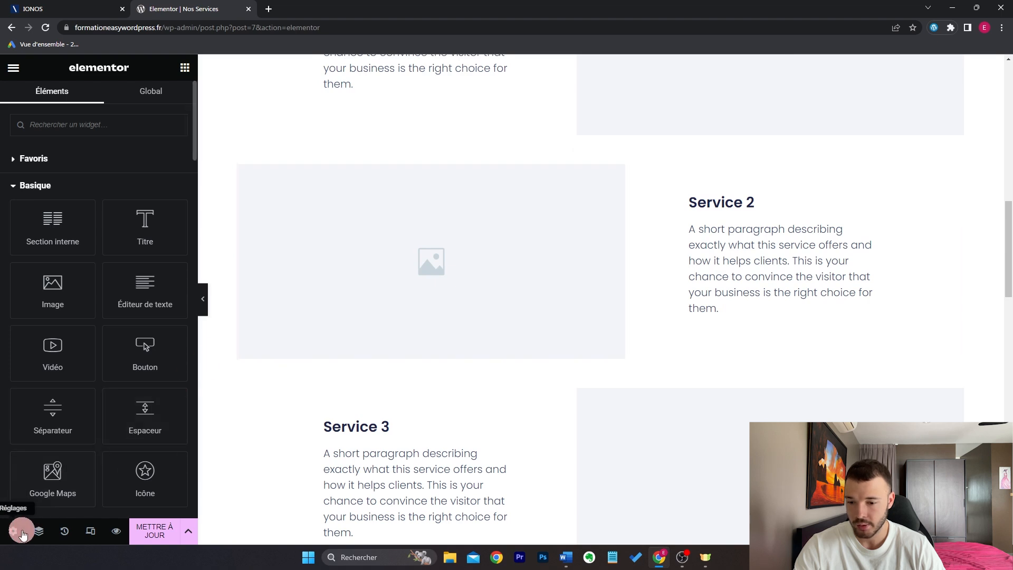
# Step: Set the page's Modèle de page to Elementor pleine largeur
pyautogui.click(14, 532)
pyautogui.click(160, 388)
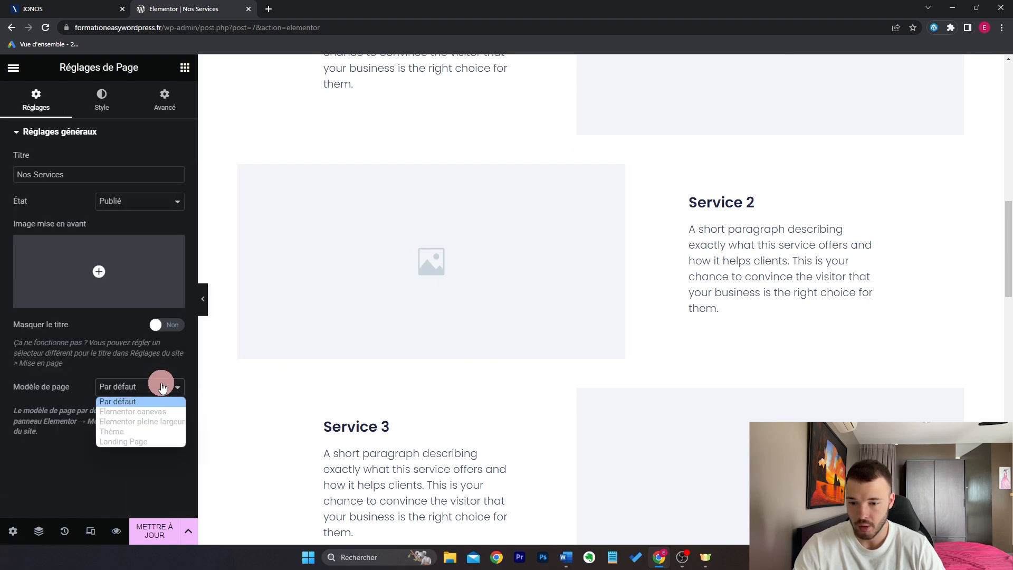
pyautogui.click(157, 423)
pyautogui.scroll(-5, 708, 276)
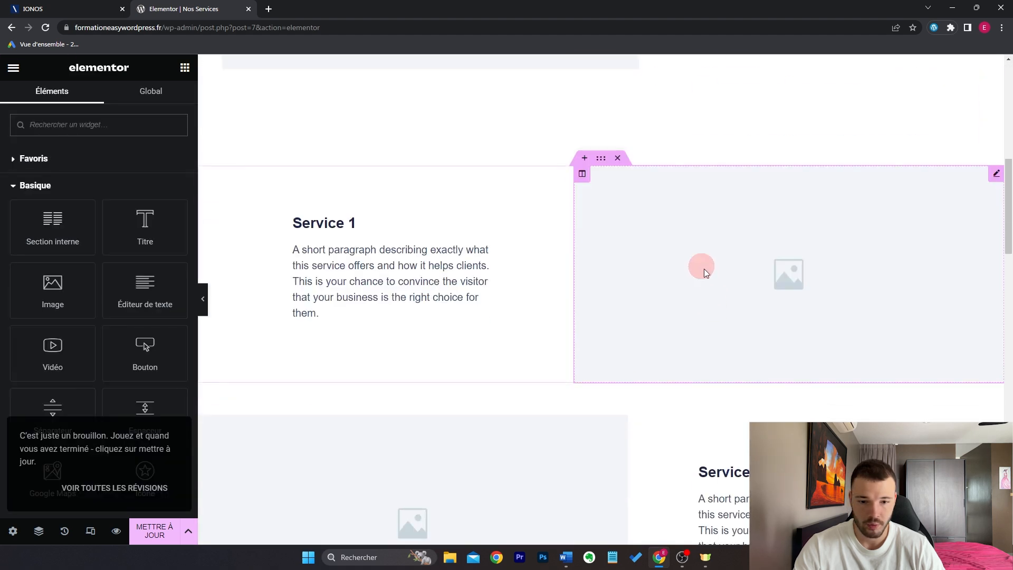
pyautogui.scroll(-5, 454, 248)
pyautogui.scroll(-15, 466, 255)
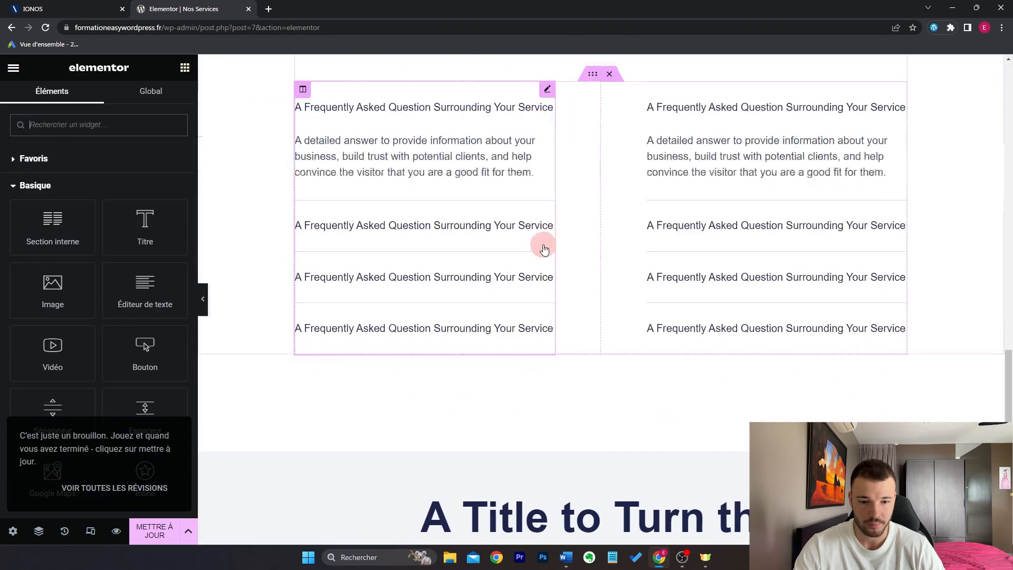
pyautogui.scroll(20, 564, 322)
pyautogui.scroll(8, 624, 300)
pyautogui.scroll(-10, 501, 338)
pyautogui.scroll(-6, 502, 339)
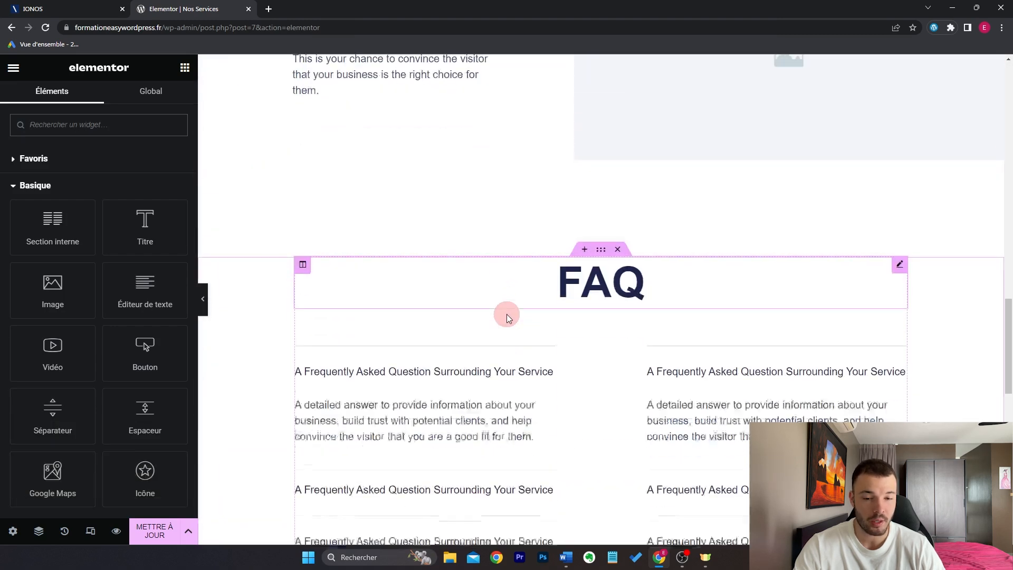
pyautogui.scroll(-6, 522, 260)
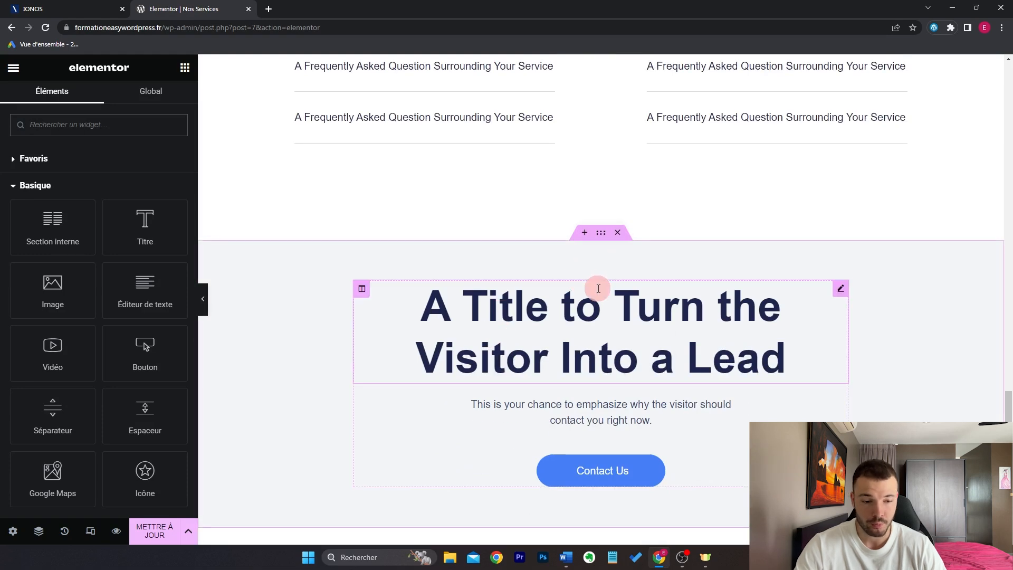
# Step: Save the page with METTRE À JOUR and bring up the editor's main menu
pyautogui.moveTo(1008, 407); pyautogui.dragTo(1009, 89)
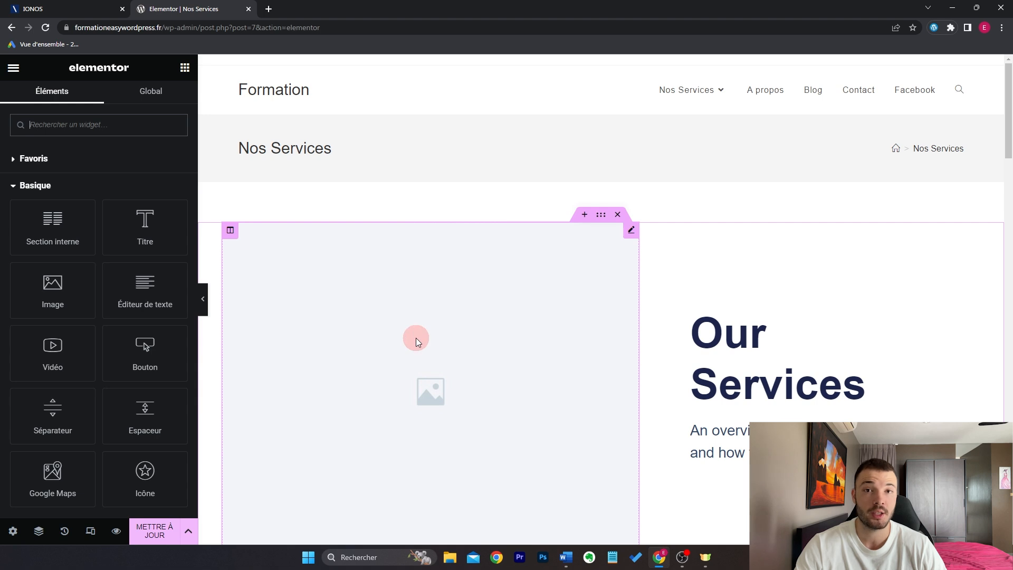
pyautogui.click(152, 530)
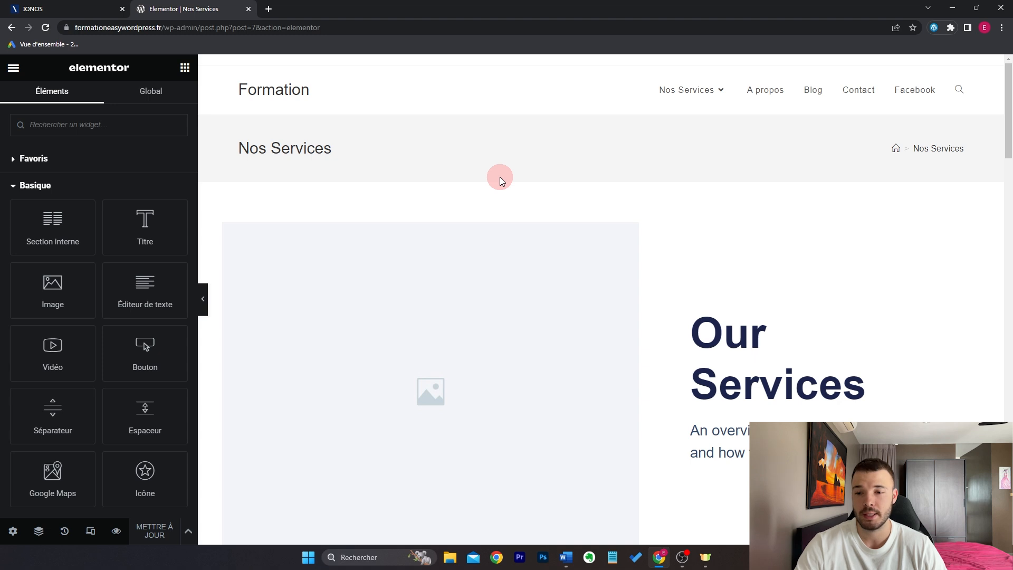
pyautogui.click(18, 73)
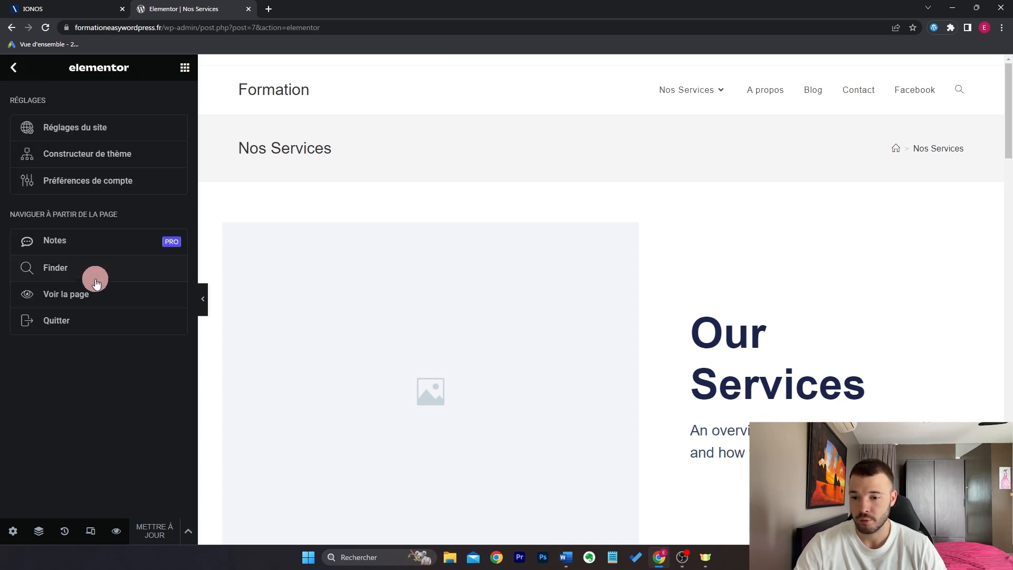
# Step: Quit Elementor, search plugins for 'formidable forms' and install Formidable Forms
pyautogui.click(86, 323)
pyautogui.moveTo(90, 344)
pyautogui.click(133, 366)
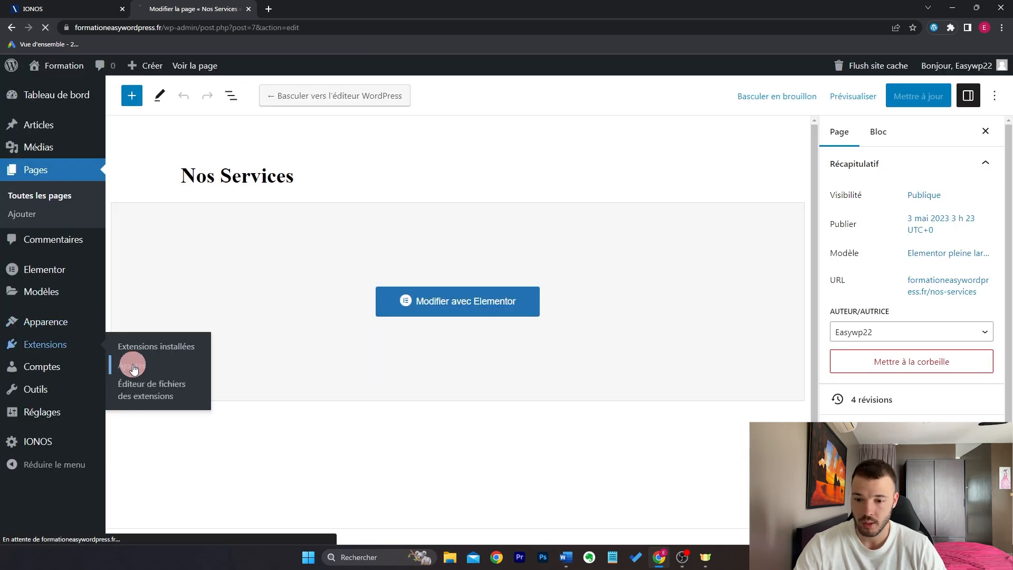
pyautogui.click(821, 139)
pyautogui.write('fo')
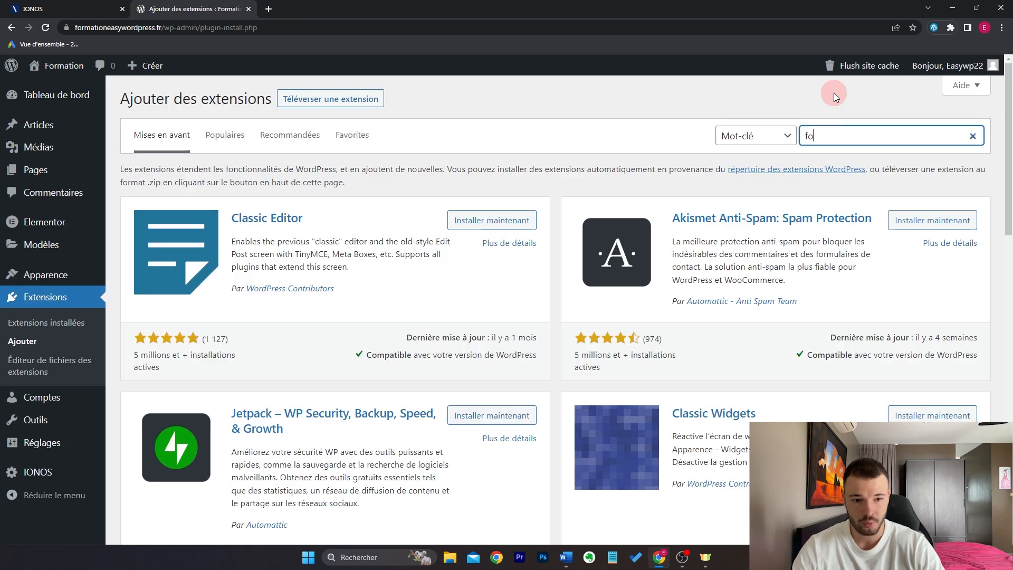
pyautogui.write('rmidable forms')
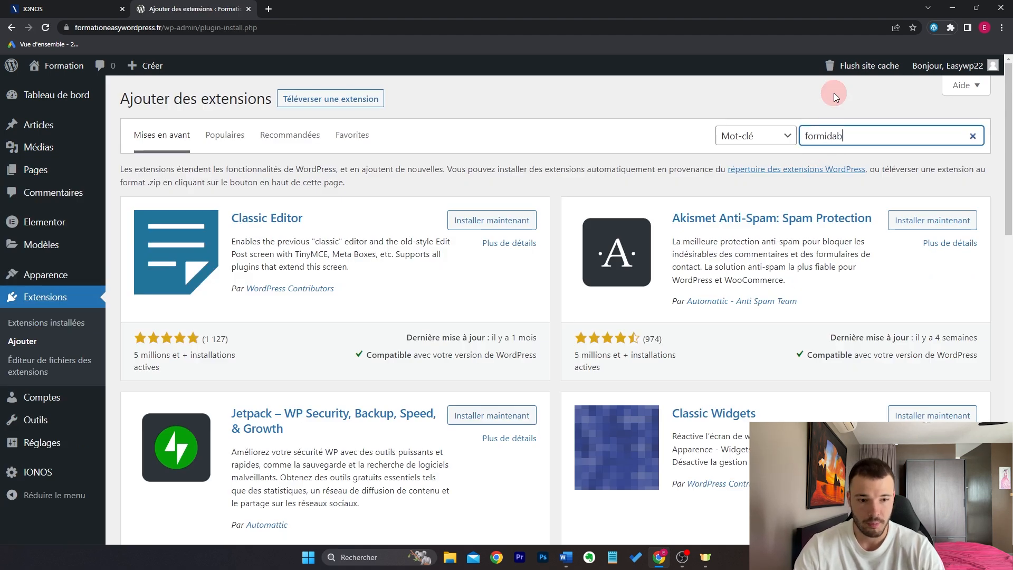
pyautogui.click(934, 211)
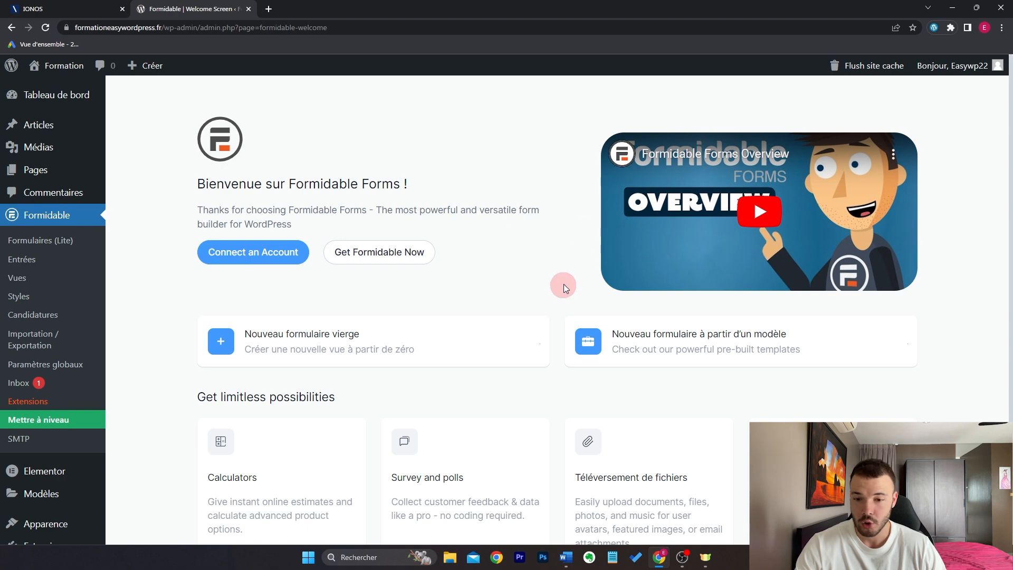
# Step: Create a new blank Formidable form named Contact
pyautogui.click(312, 344)
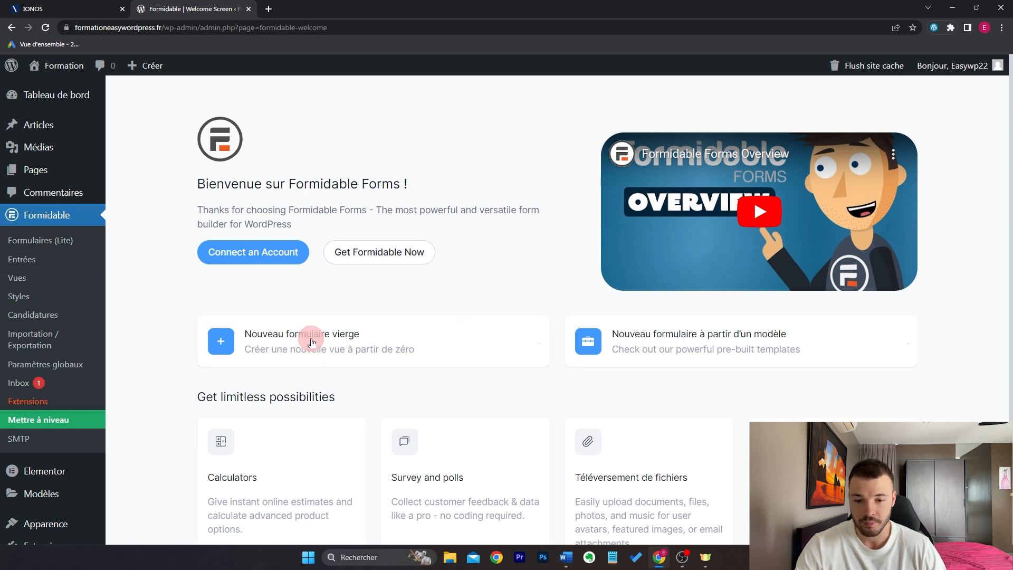
pyautogui.write('Cona')
pyautogui.press('BackSpace')
pyautogui.write('tact')
pyautogui.click(663, 215)
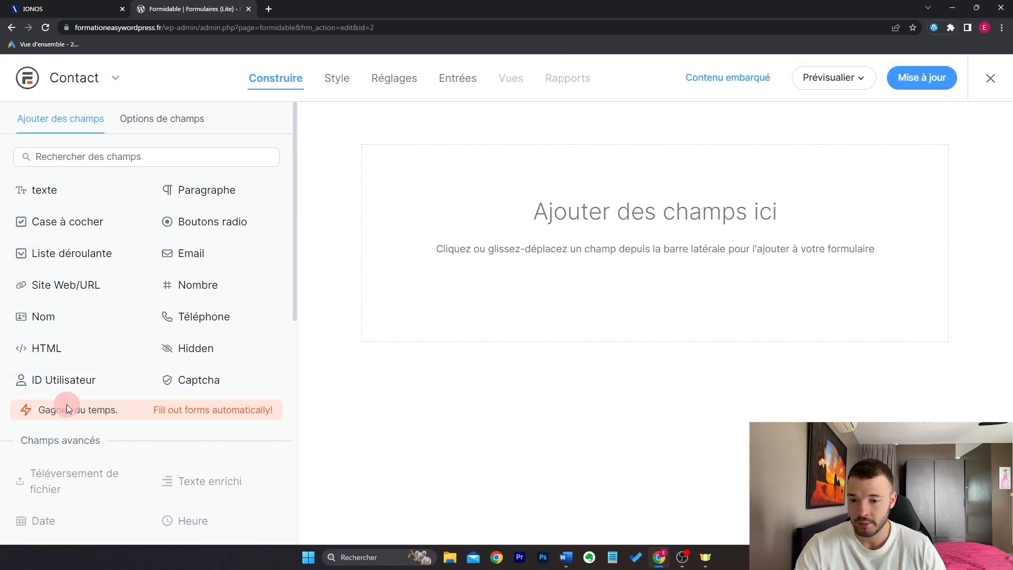
# Step: Add a text field labelled Prénom and make it required
pyautogui.moveTo(60, 197); pyautogui.dragTo(566, 200)
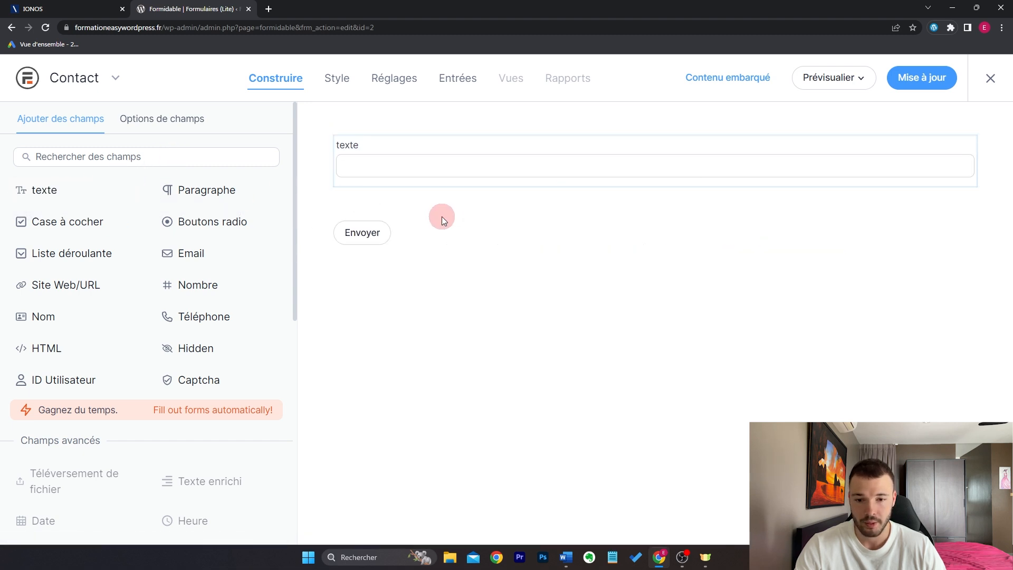
pyautogui.click(446, 154)
pyautogui.click(165, 211)
pyautogui.doubleClick(168, 212)
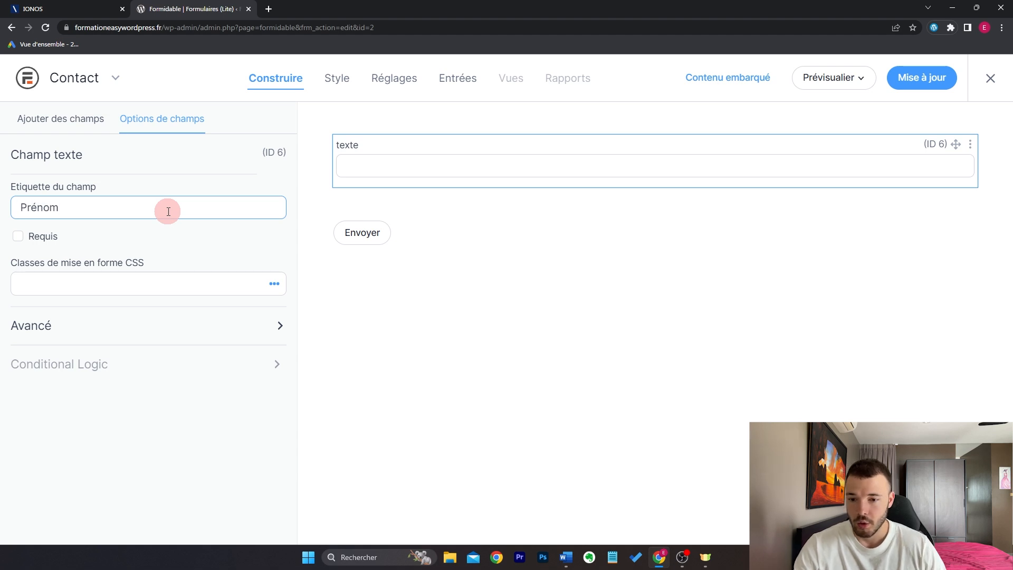
pyautogui.click(175, 249)
pyautogui.click(21, 239)
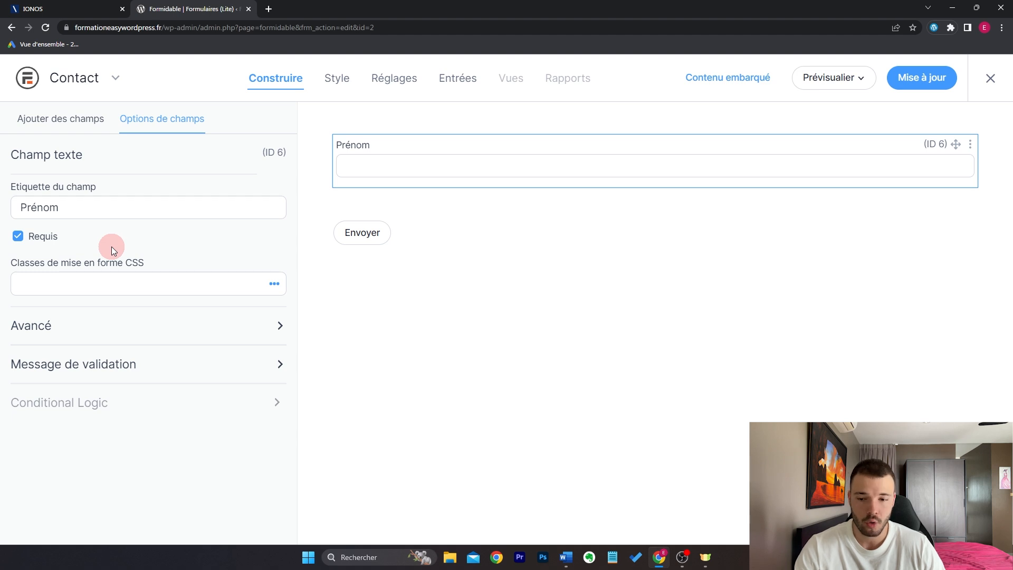
# Step: Edit Prénom's advanced options, adding a description and then deleting it
pyautogui.click(98, 325)
pyautogui.scroll(-3, 97, 324)
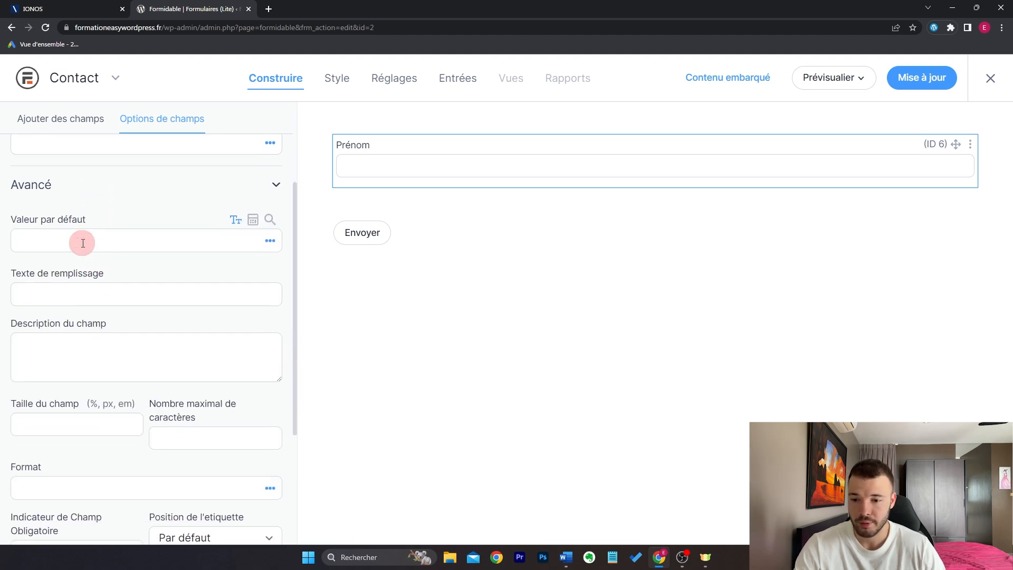
pyautogui.click(87, 290)
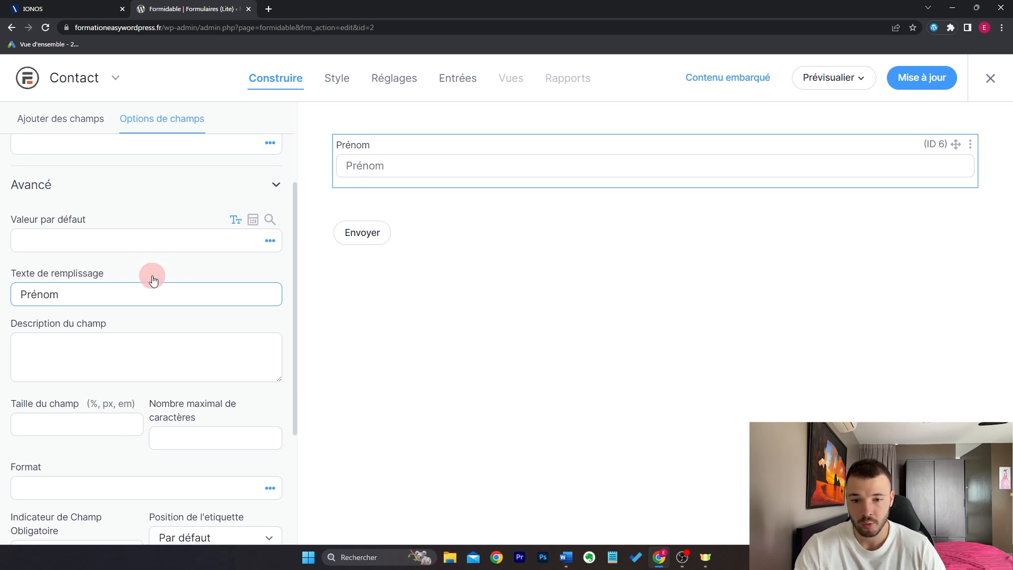
pyautogui.click(158, 344)
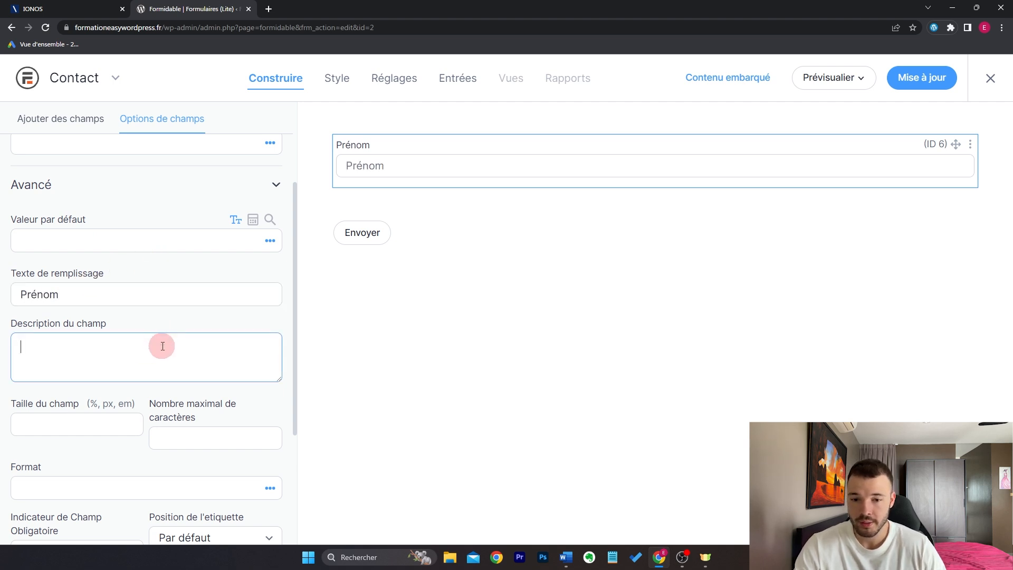
pyautogui.click(195, 324)
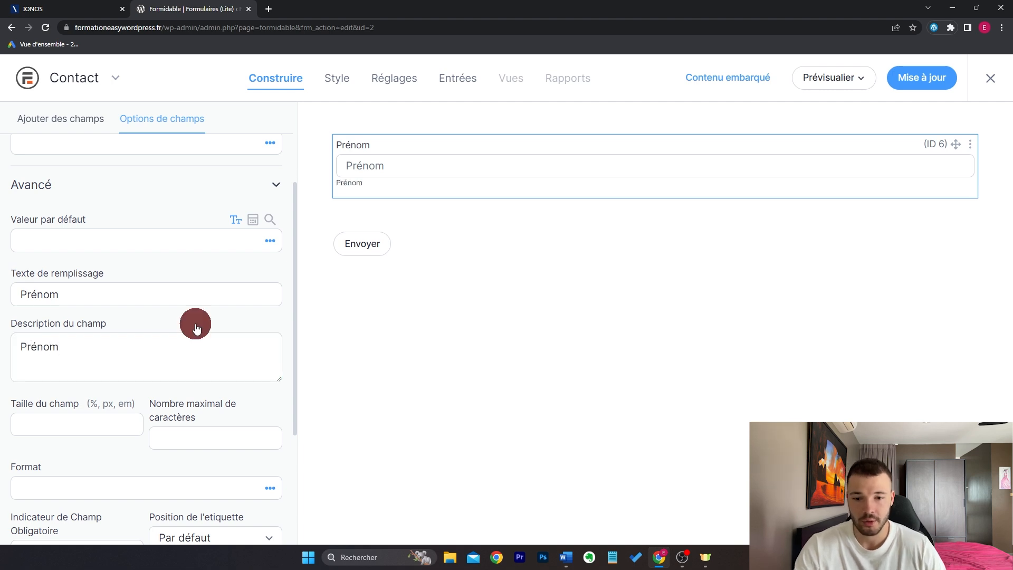
pyautogui.doubleClick(129, 361)
pyautogui.press('BackSpace')
pyautogui.scroll(-4, 131, 328)
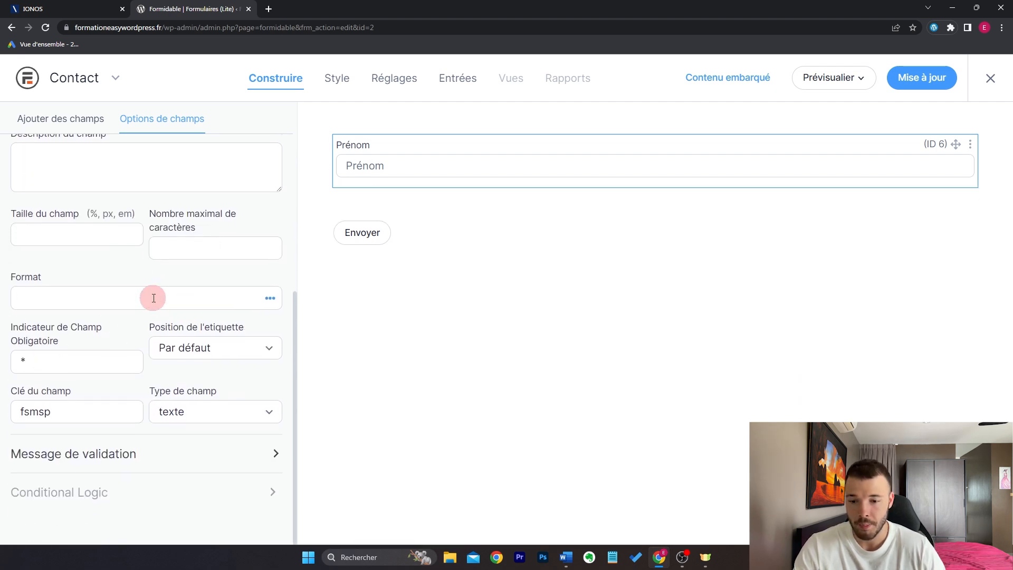
pyautogui.scroll(7, 174, 249)
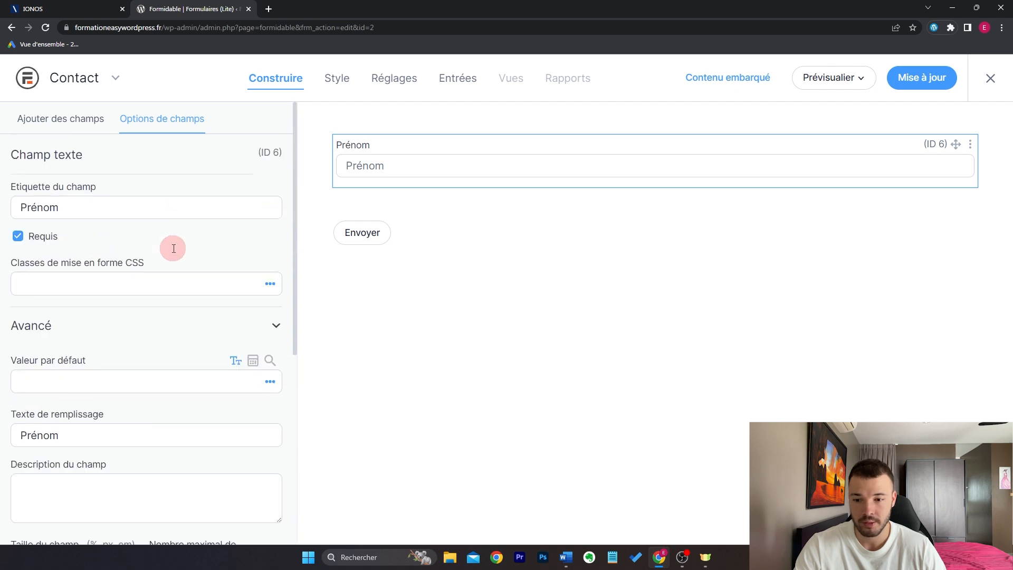
# Step: Add a required Nom text field beside Prénom
pyautogui.click(88, 119)
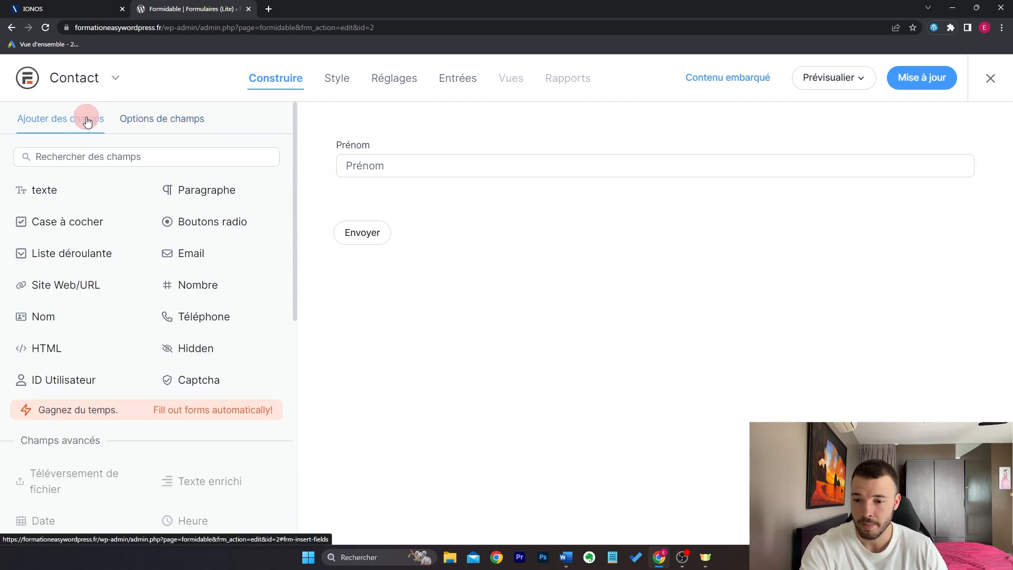
pyautogui.moveTo(45, 195); pyautogui.dragTo(971, 160)
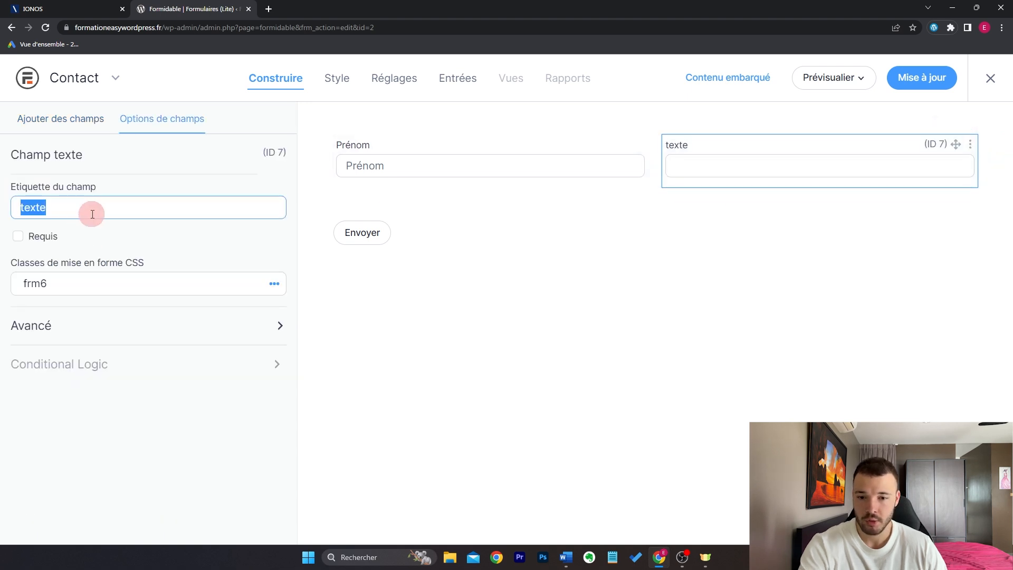
pyautogui.write('Nom')
pyautogui.click(18, 236)
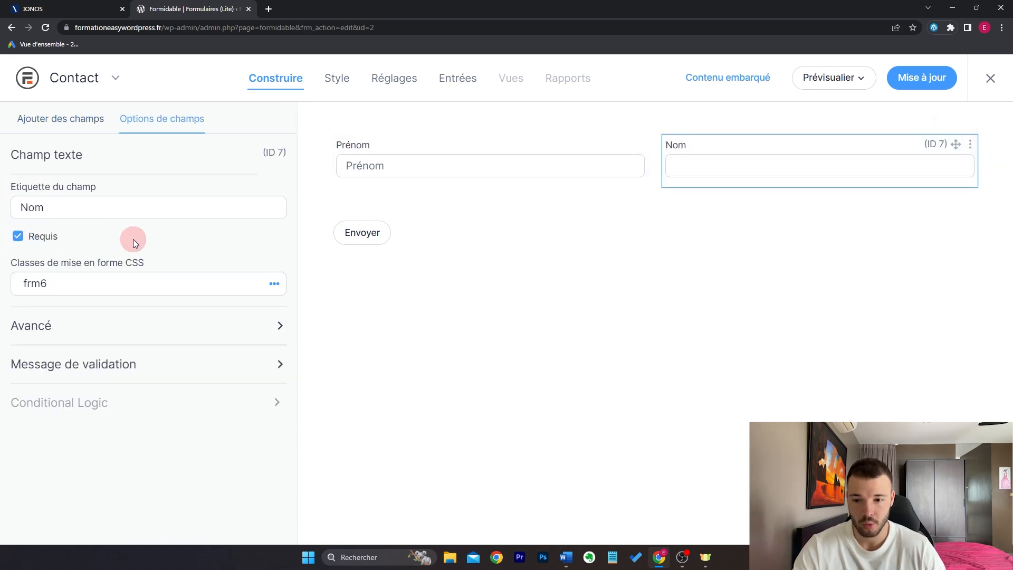
pyautogui.click(71, 120)
# Step: Add an Email field and an Objet text field below Prénom and Nom
pyautogui.moveTo(208, 255); pyautogui.dragTo(636, 197)
pyautogui.moveTo(74, 194); pyautogui.dragTo(509, 265)
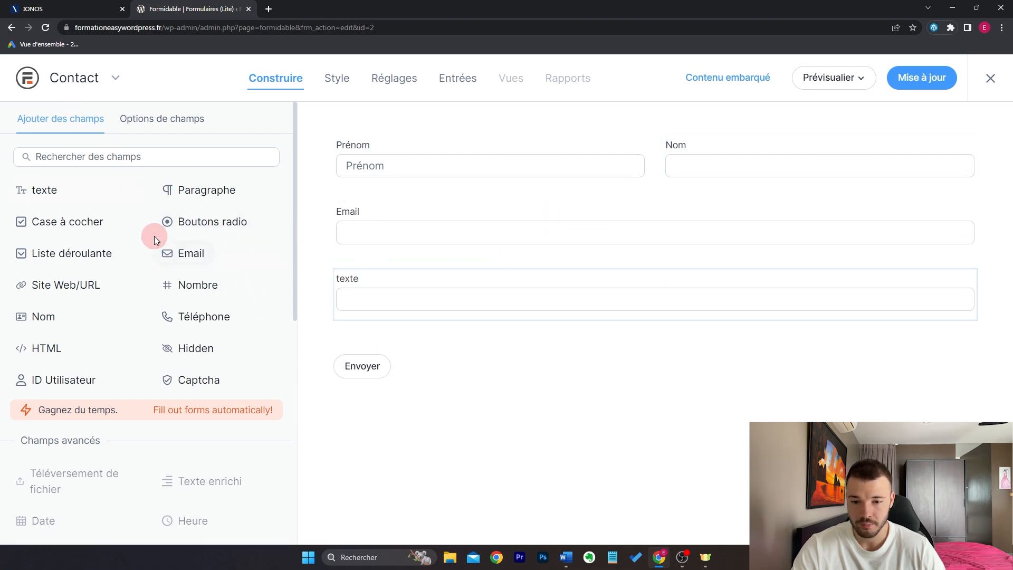
pyautogui.click(422, 277)
pyautogui.write('O')
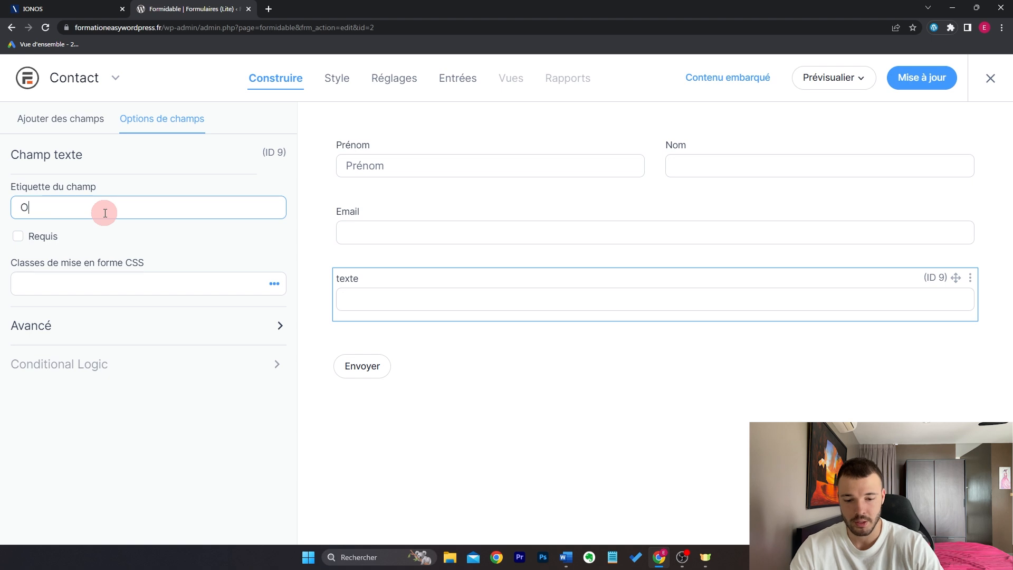
pyautogui.write('bjet')
pyautogui.click(229, 405)
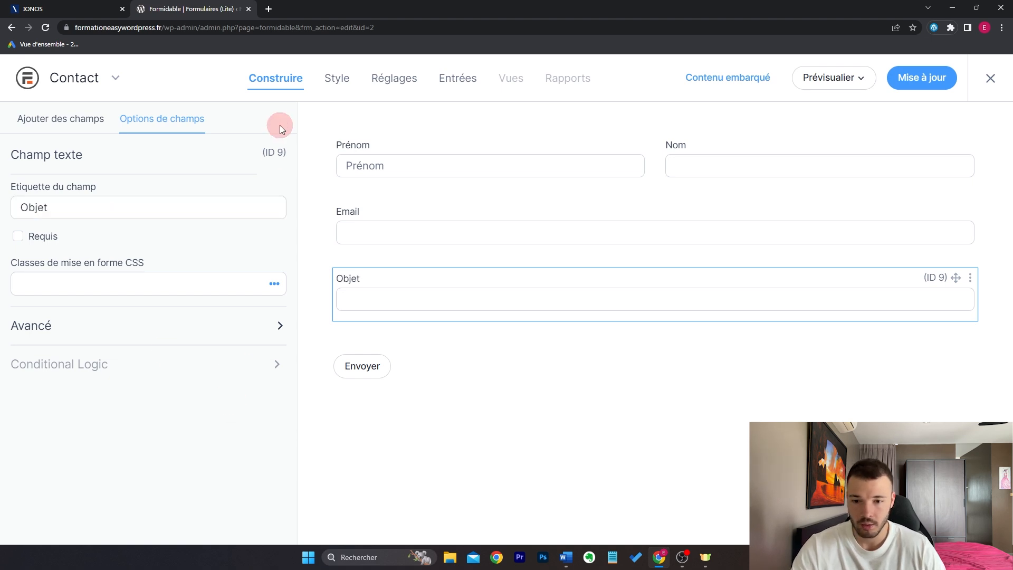
# Step: Add a Message paragraph field below Objet and save the form with Mise à jour
pyautogui.click(74, 125)
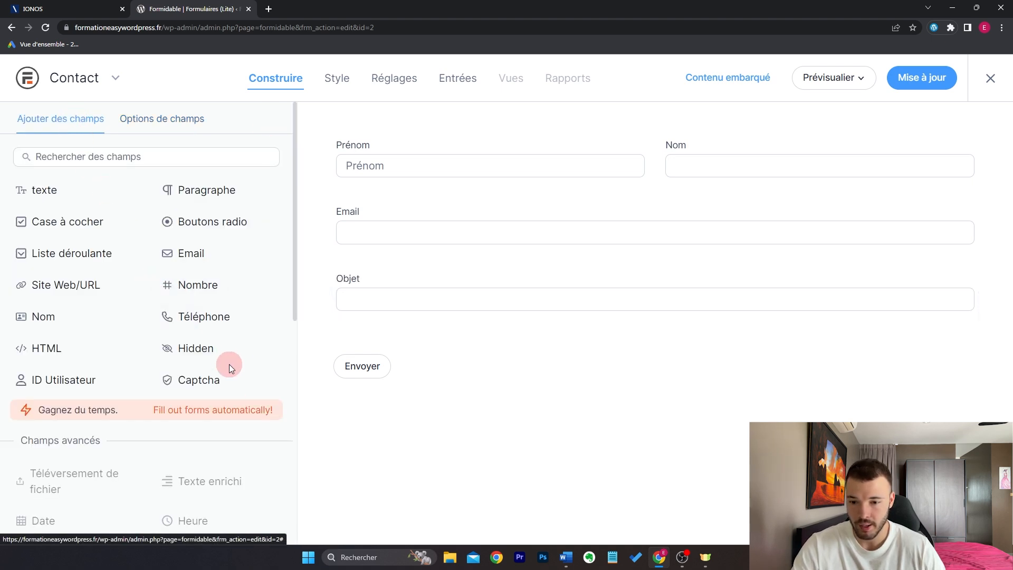
pyautogui.moveTo(188, 195)
pyautogui.mouseDown()
pyautogui.moveTo(369, 309)
pyautogui.moveTo(515, 325)
pyautogui.mouseUp()
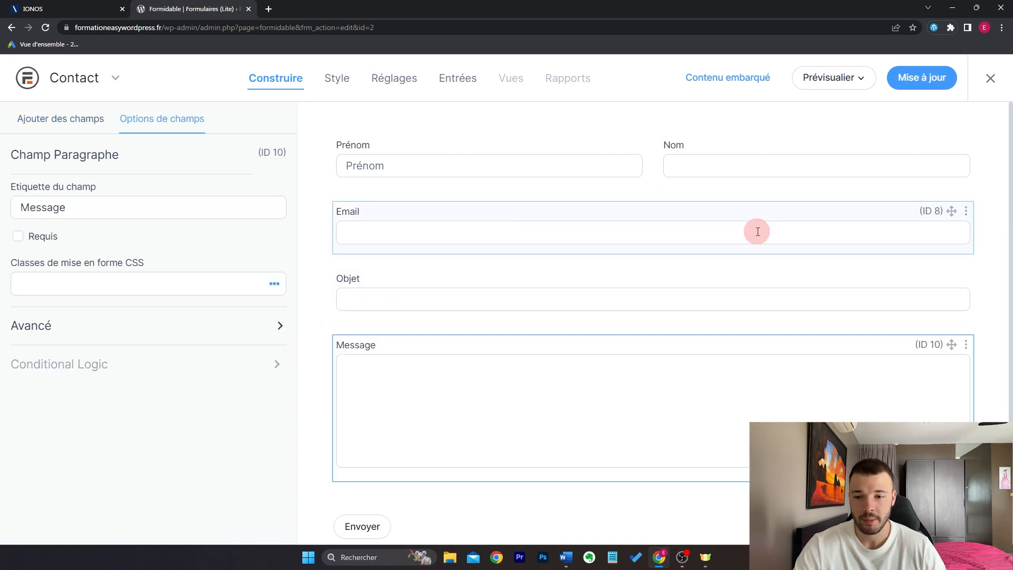
pyautogui.click(89, 120)
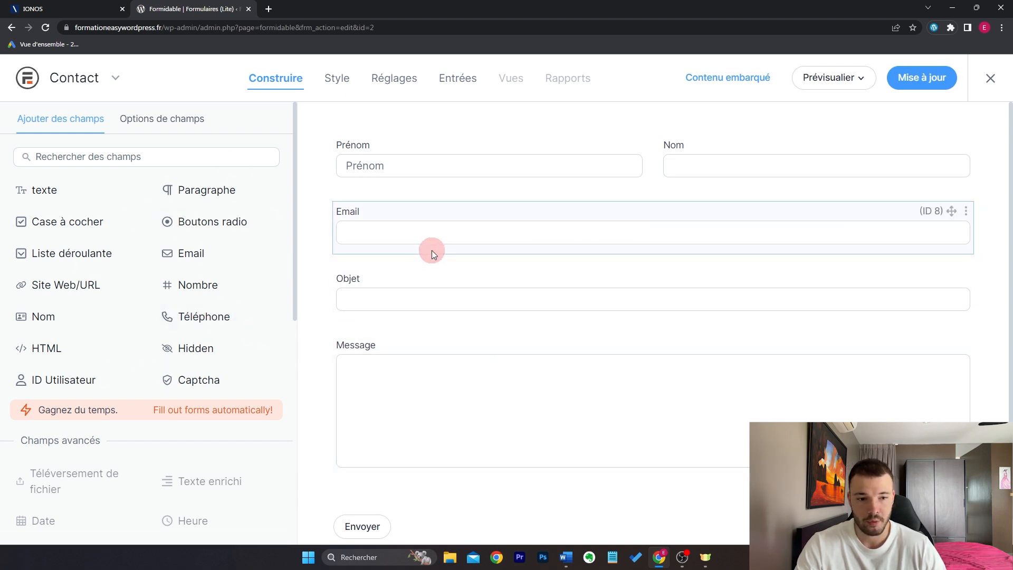
pyautogui.click(923, 77)
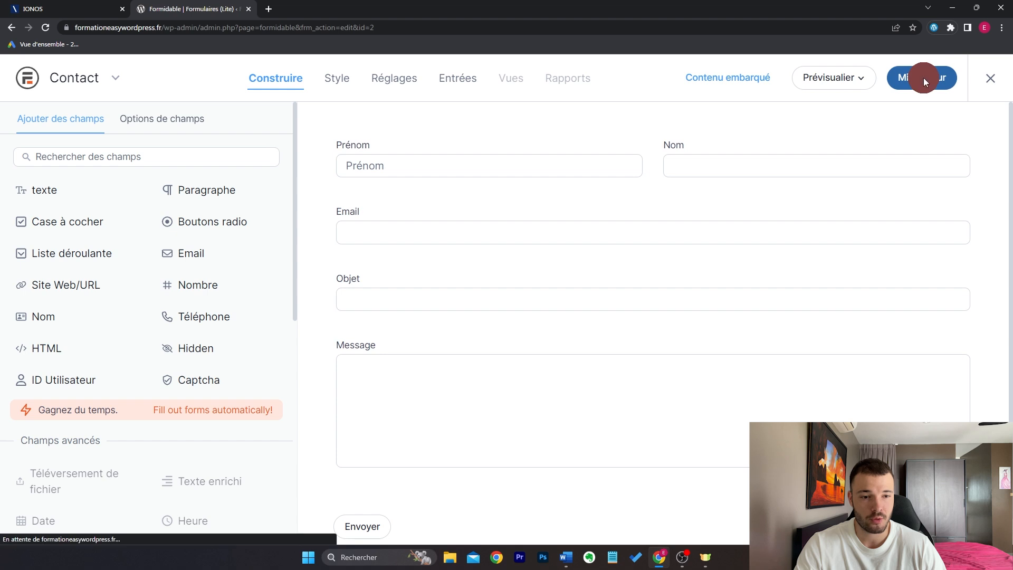
# Step: In Actions et Notifications, review Confirmation options and keep the thank-you message
pyautogui.click(376, 77)
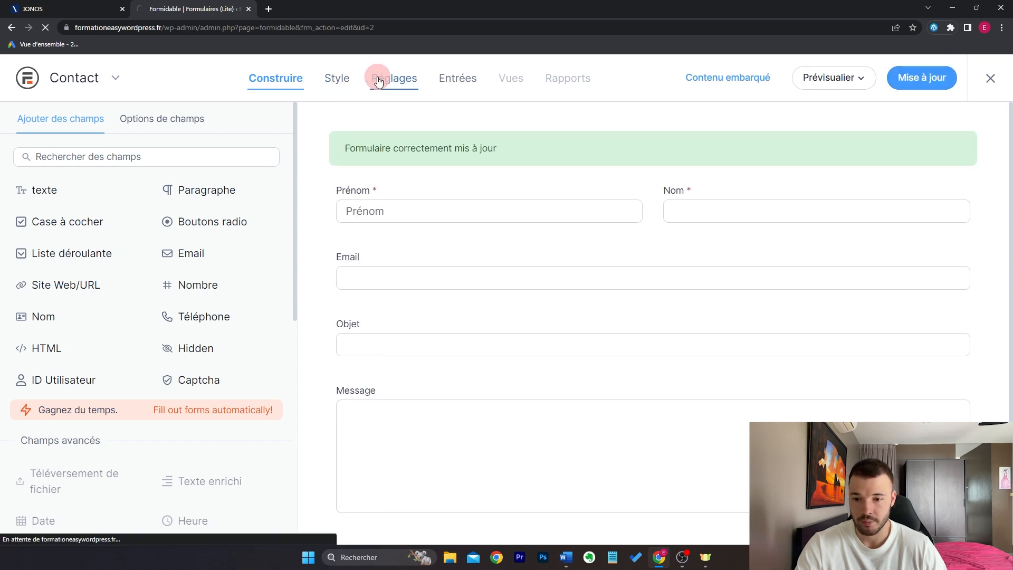
pyautogui.click(124, 174)
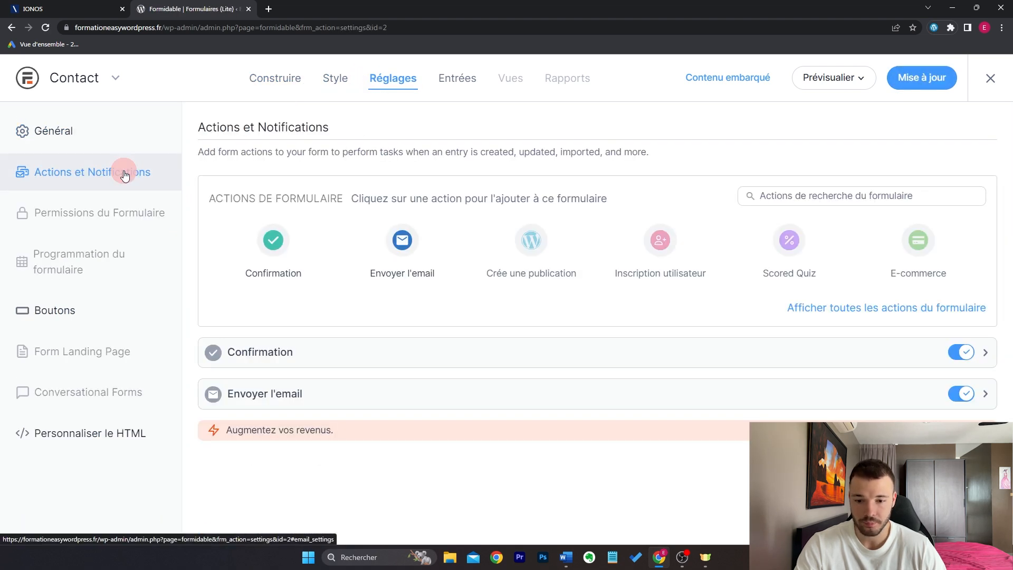
pyautogui.click(318, 353)
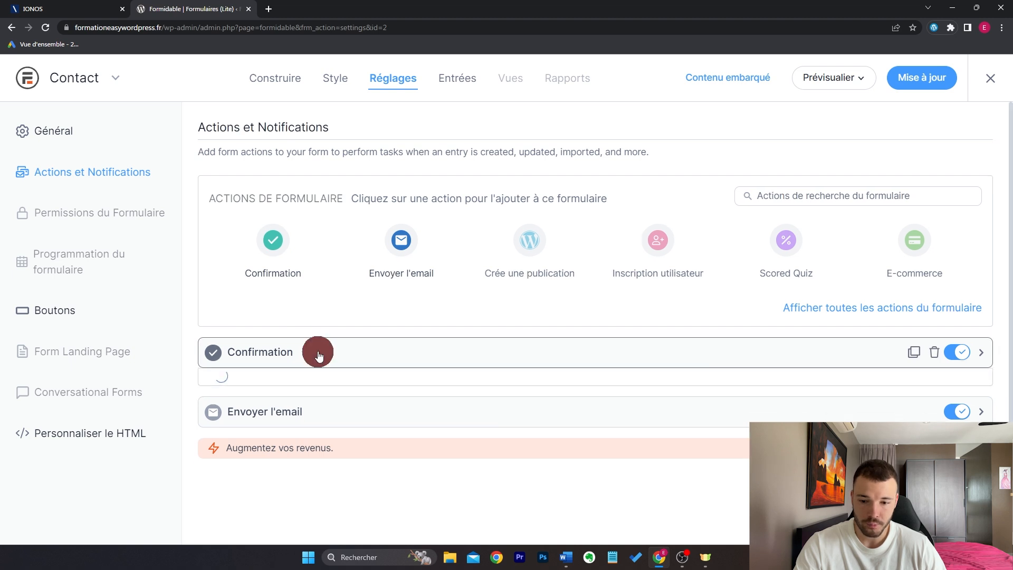
pyautogui.moveTo(487, 347); pyautogui.dragTo(194, 339)
pyautogui.click(578, 255)
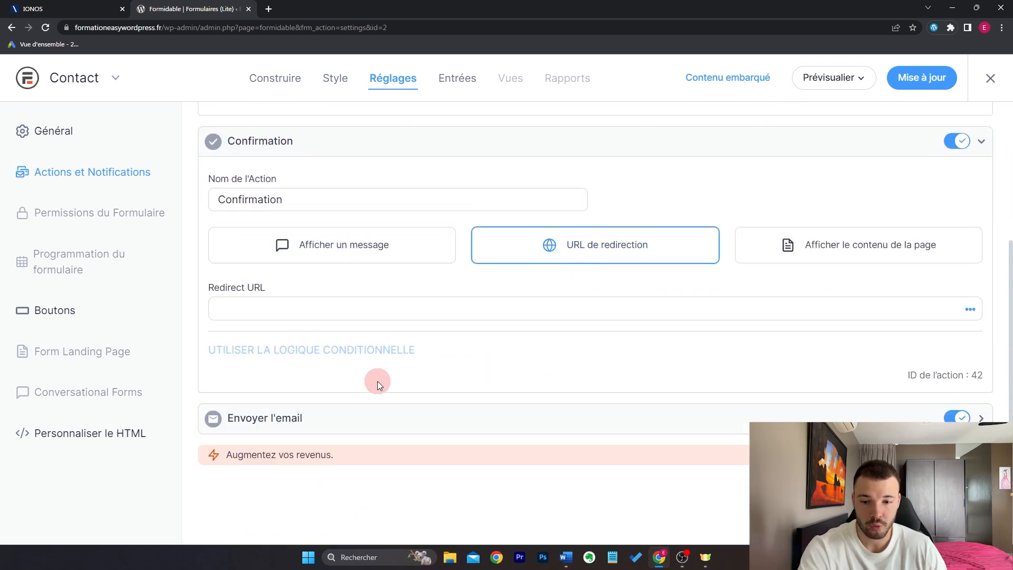
pyautogui.click(820, 248)
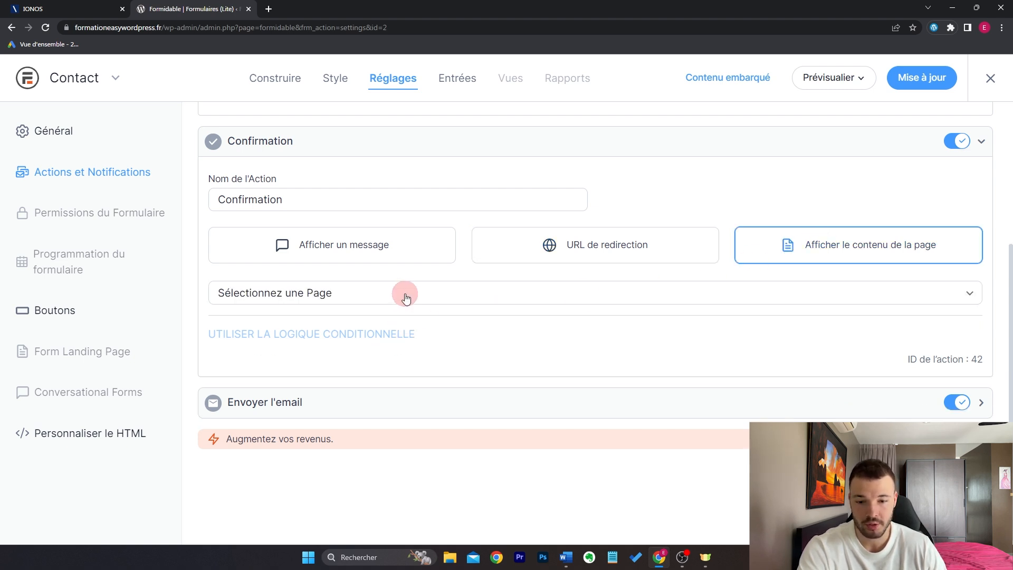
pyautogui.click(406, 299)
pyautogui.click(332, 245)
pyautogui.click(520, 355)
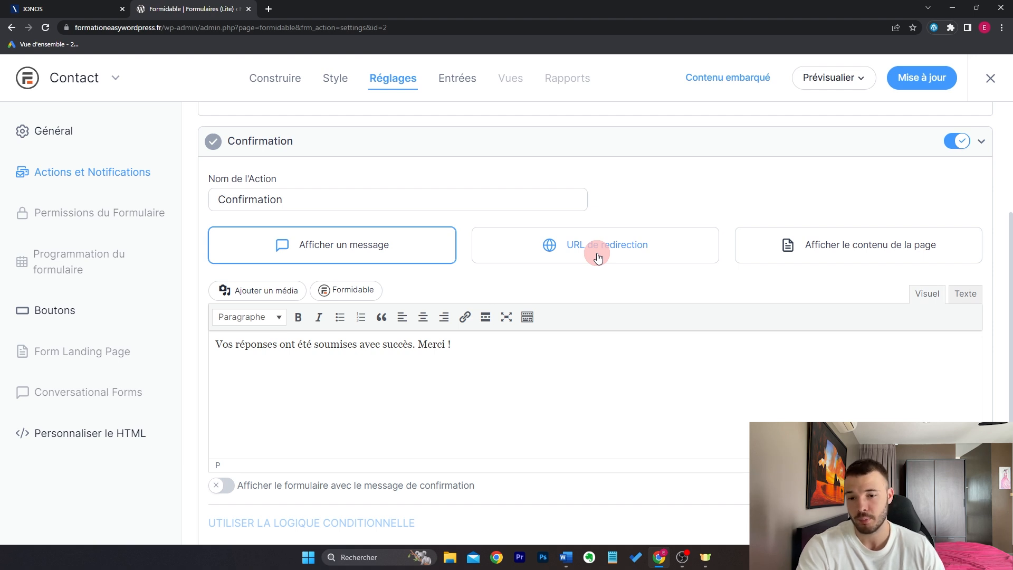
# Step: In Envoyer l'email, remove the trailing comma so mail goes to [admin_email]
pyautogui.scroll(-3, 462, 373)
pyautogui.click(452, 396)
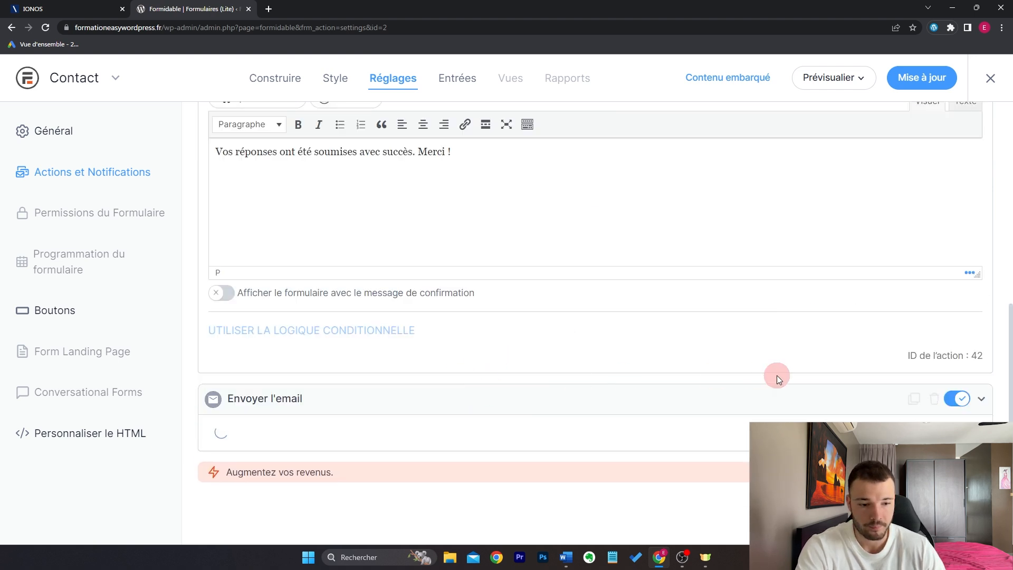
pyautogui.scroll(-3, 625, 334)
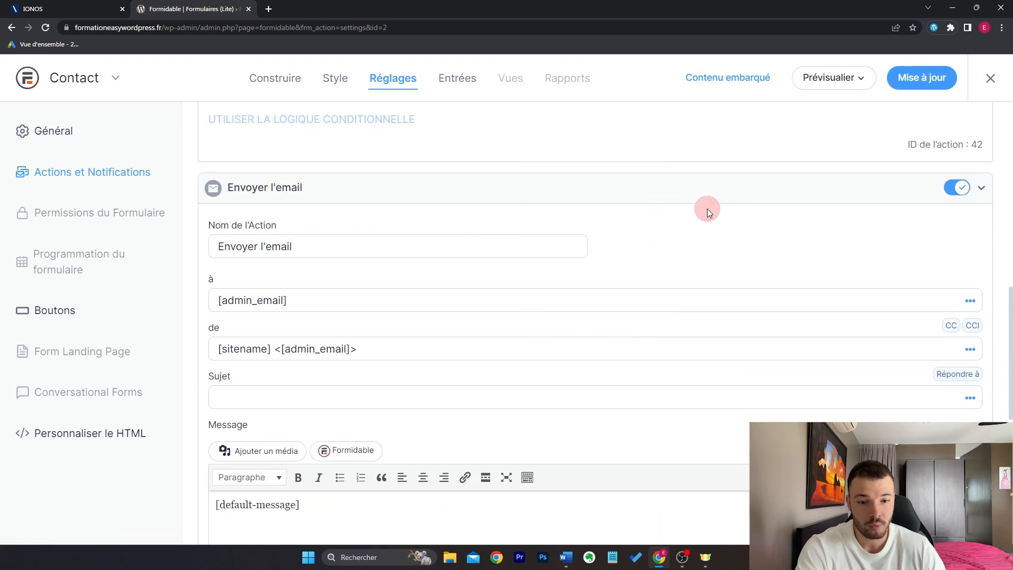
pyautogui.scroll(-1, 708, 209)
pyautogui.scroll(1, 708, 209)
pyautogui.scroll(-2, 707, 208)
pyautogui.scroll(1, 707, 208)
pyautogui.moveTo(325, 231); pyautogui.dragTo(210, 232)
pyautogui.click(391, 198)
pyautogui.click(378, 224)
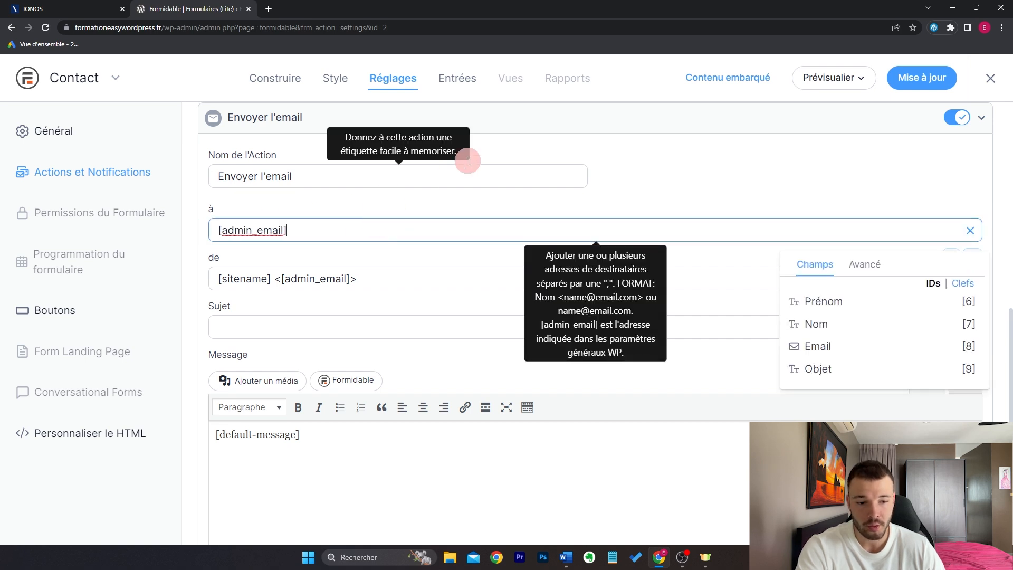
pyautogui.press('BackSpace')
# Step: Keep the submit button text as Envoyer and save the form settings
pyautogui.scroll(-1, 328, 375)
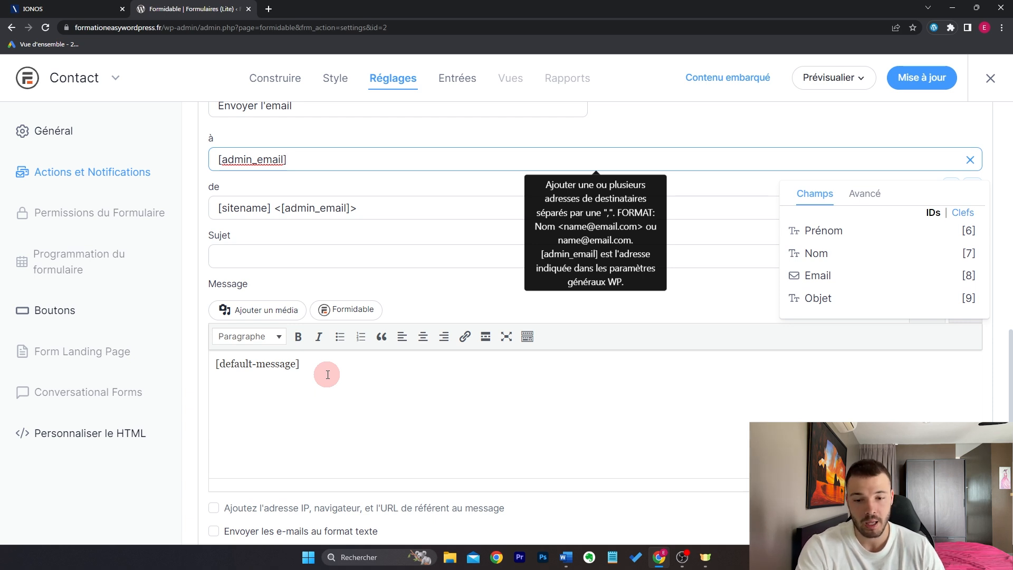
pyautogui.click(90, 302)
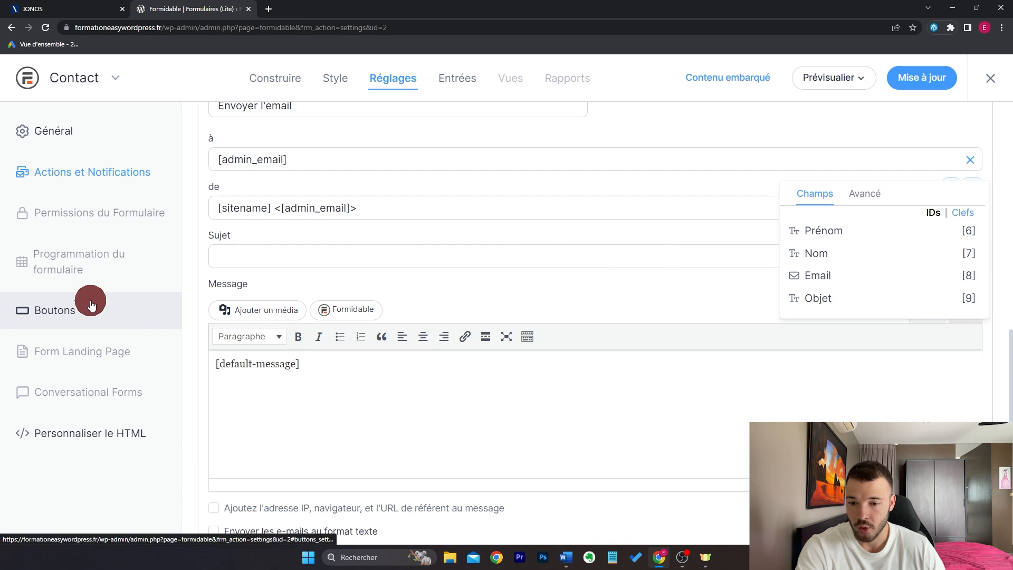
pyautogui.moveTo(617, 269); pyautogui.dragTo(501, 279)
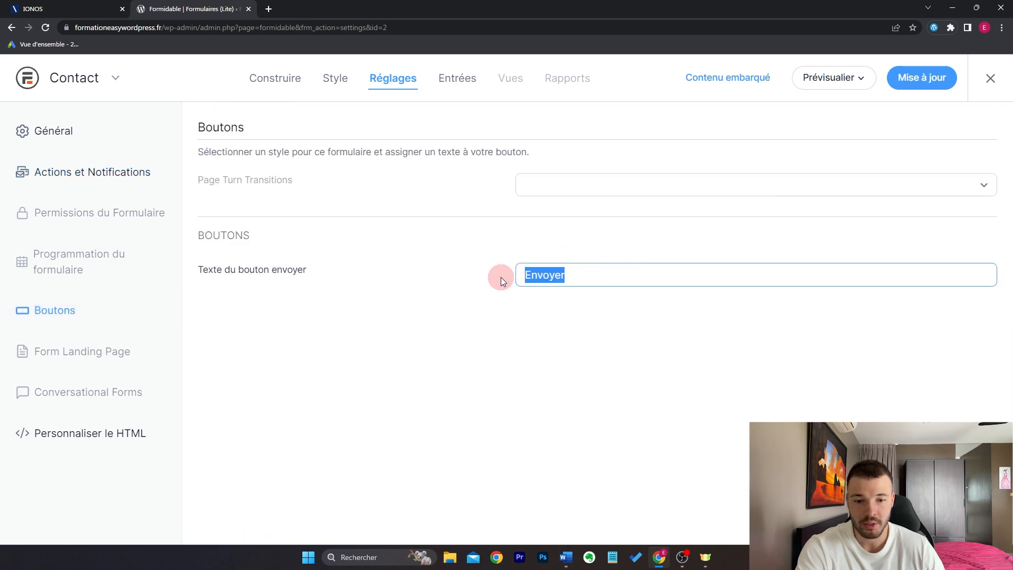
pyautogui.click(458, 395)
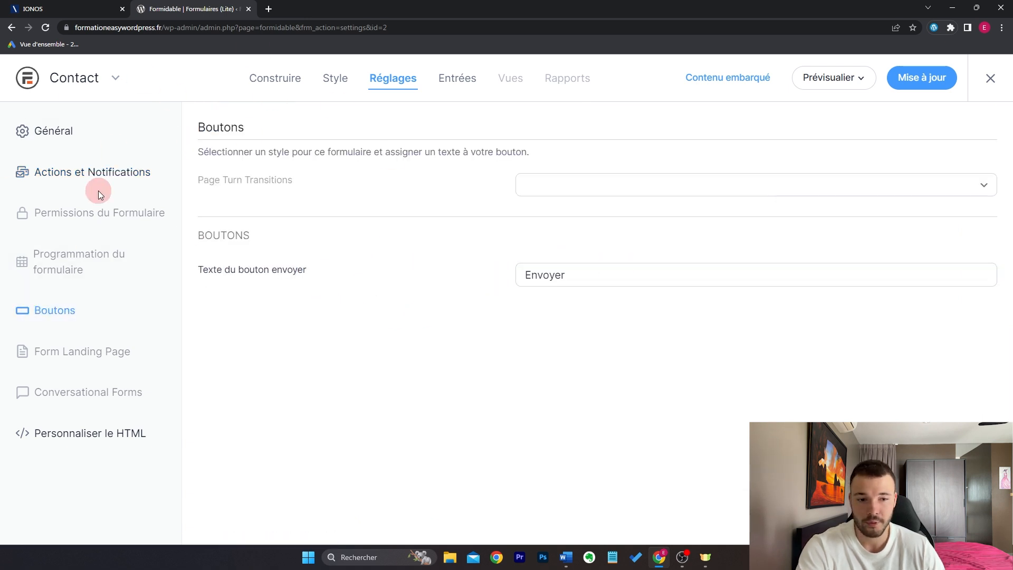
pyautogui.click(919, 78)
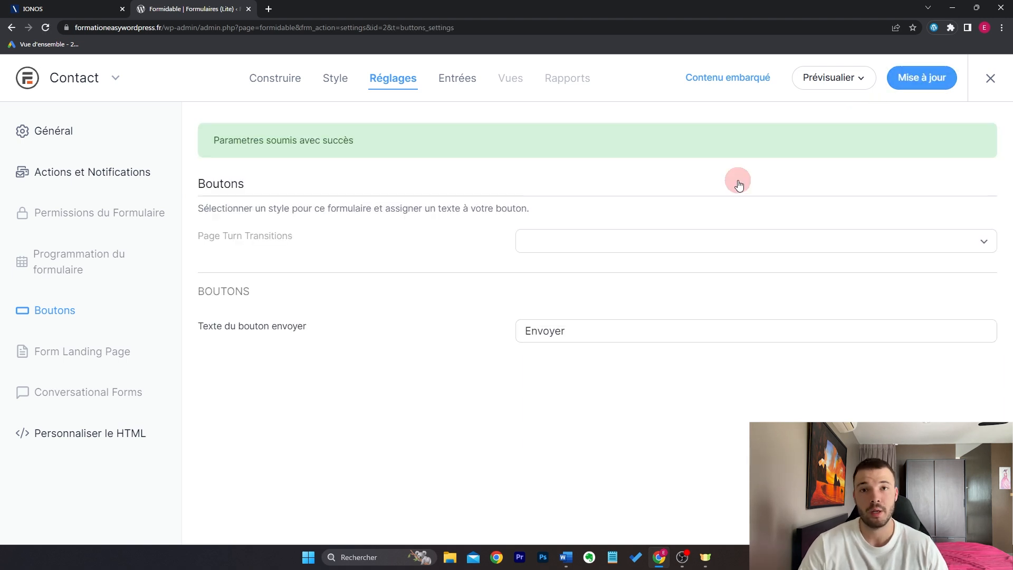
# Step: Close the form builder, edit the Contact page and add a two-column section
pyautogui.click(989, 79)
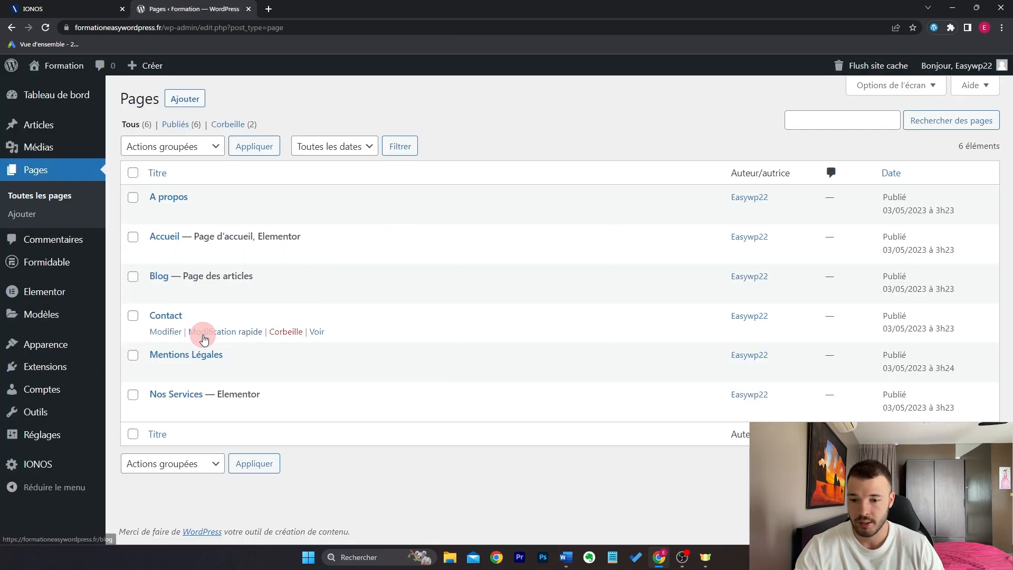
pyautogui.click(171, 334)
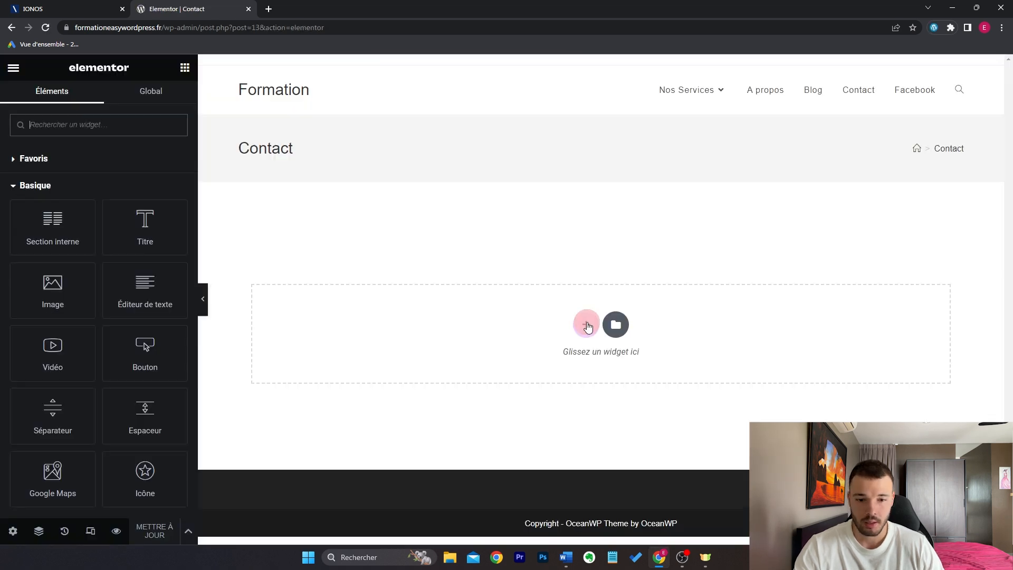
pyautogui.click(587, 325)
pyautogui.click(521, 351)
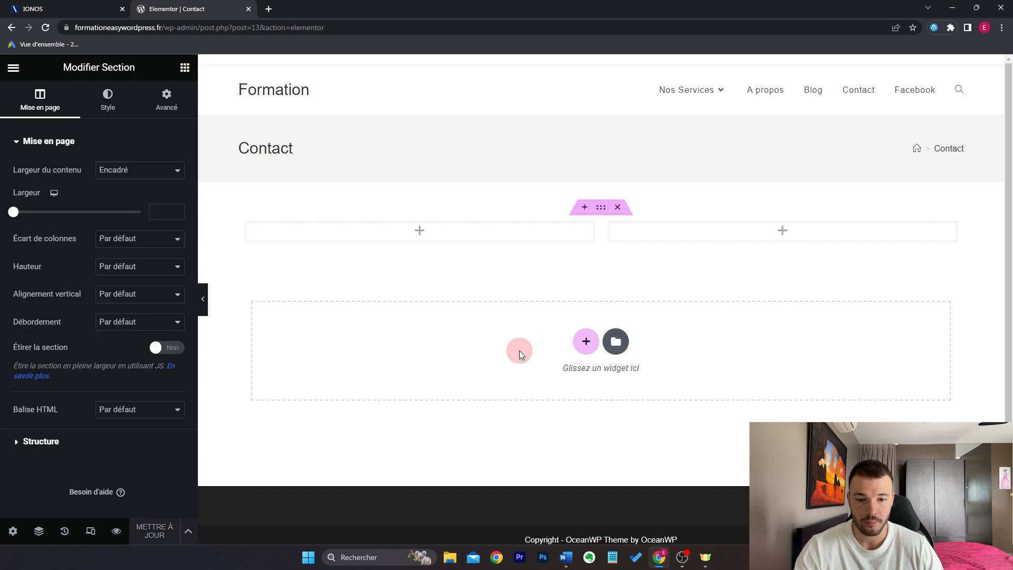
pyautogui.write('ico')
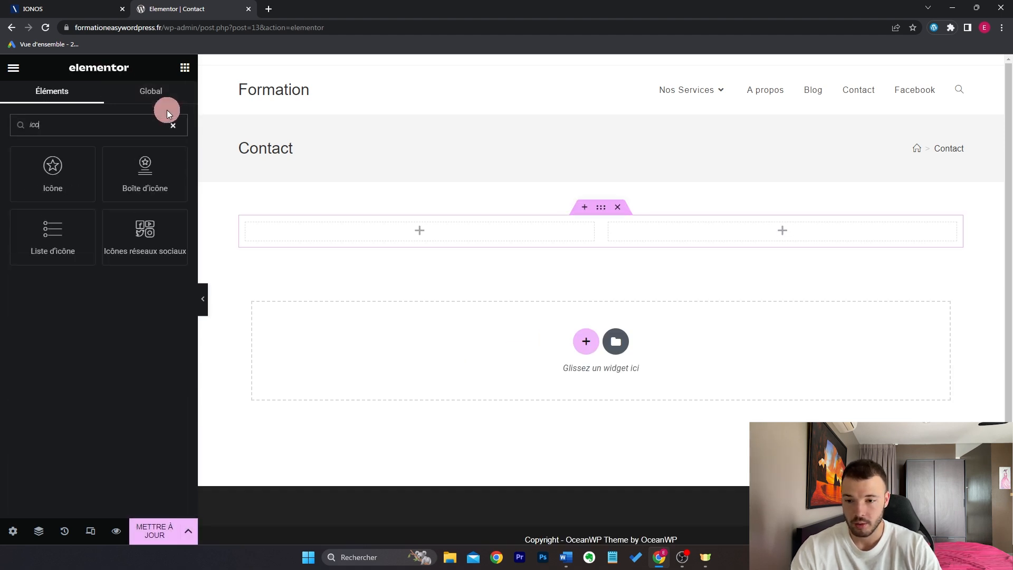
pyautogui.moveTo(398, 217); pyautogui.dragTo(406, 230)
pyautogui.tripleClick(119, 310)
pyautogui.write('0123456789')
pyautogui.tripleClick(118, 364)
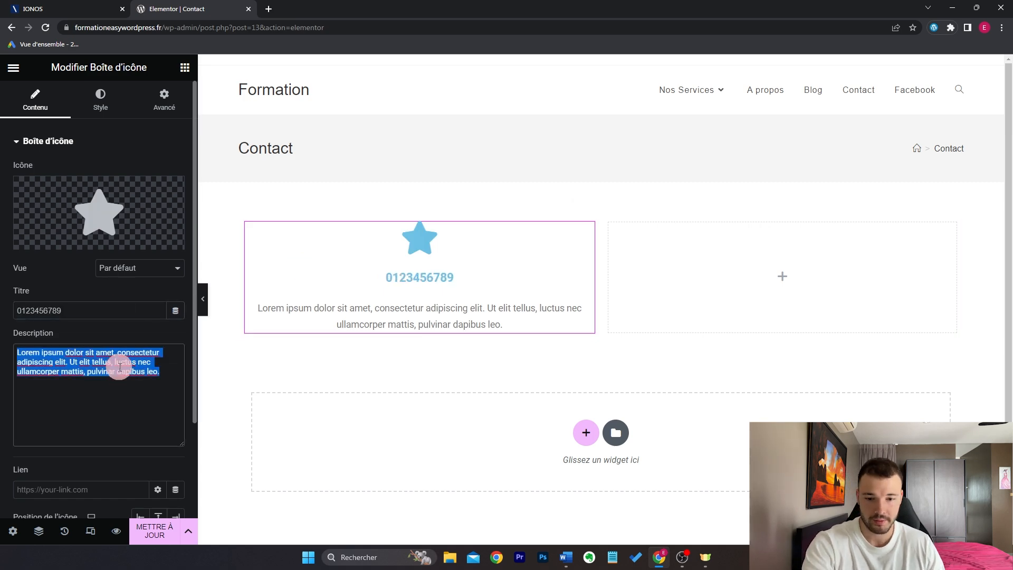
pyautogui.press('BackSpace')
# Step: Give the box a phone icon, positioned above the number
pyautogui.click(131, 223)
pyautogui.click(561, 123)
pyautogui.write('phone')
pyautogui.doubleClick(389, 267)
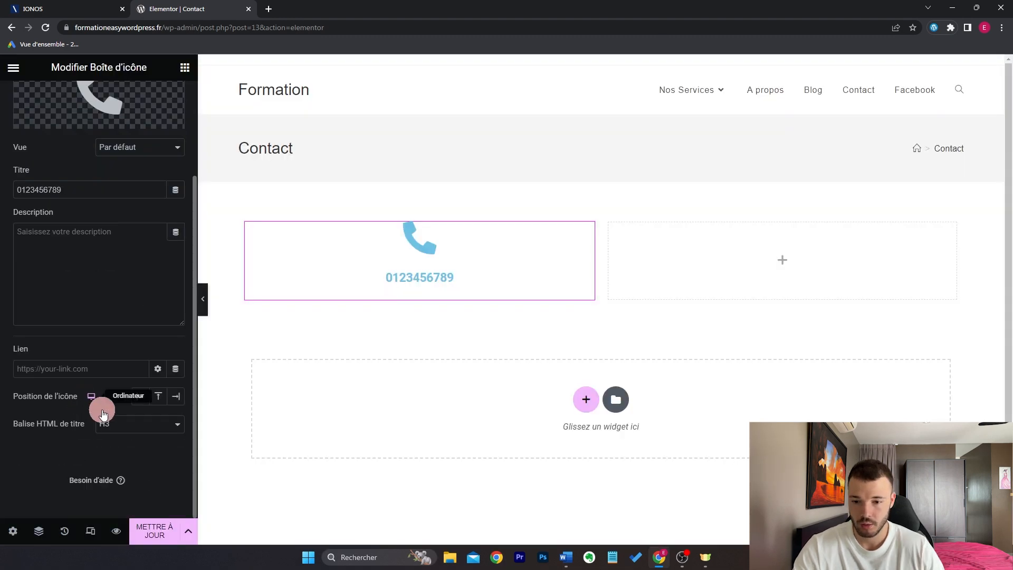
pyautogui.click(139, 404)
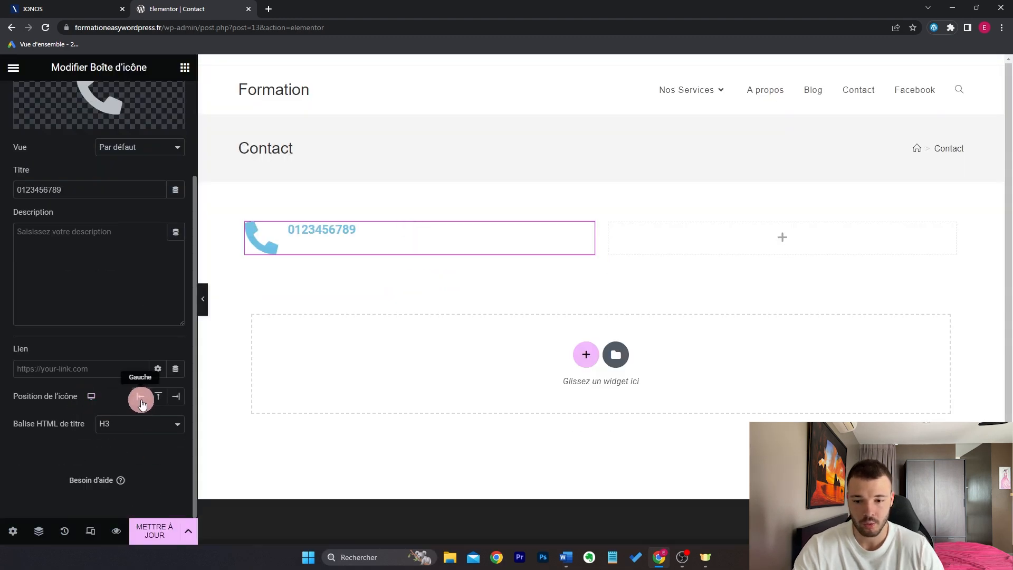
pyautogui.click(160, 397)
pyautogui.click(176, 396)
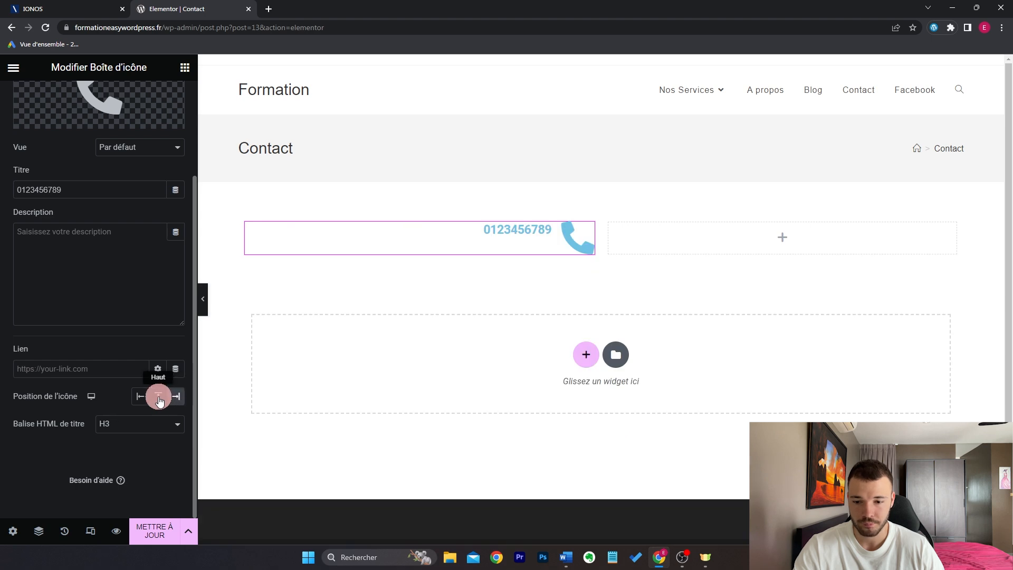
pyautogui.click(158, 396)
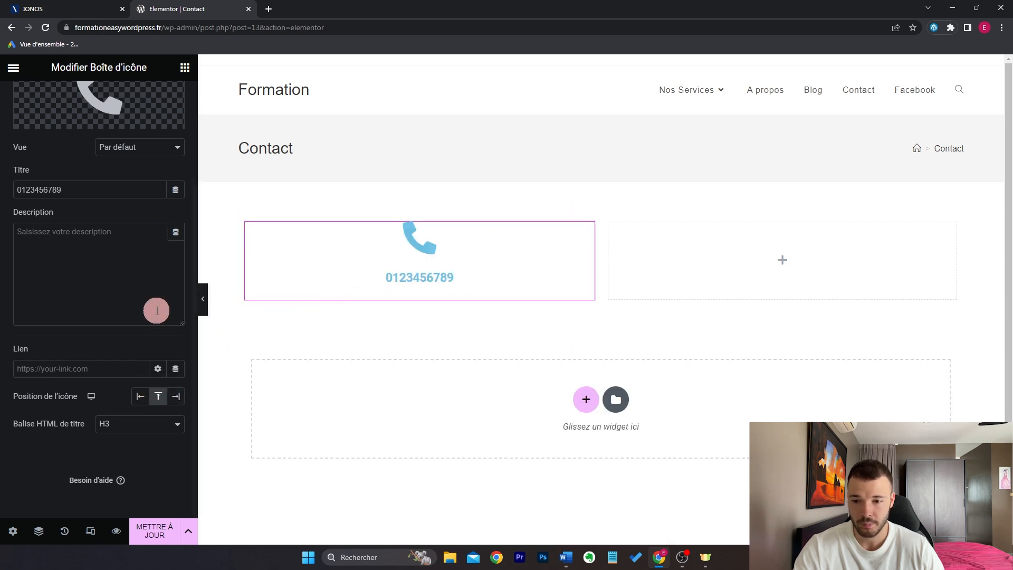
pyautogui.scroll(3, 176, 307)
# Step: Colour the phone icon with the global Rose colour
pyautogui.click(100, 100)
pyautogui.click(158, 199)
pyautogui.click(104, 349)
pyautogui.click(104, 350)
pyautogui.click(186, 66)
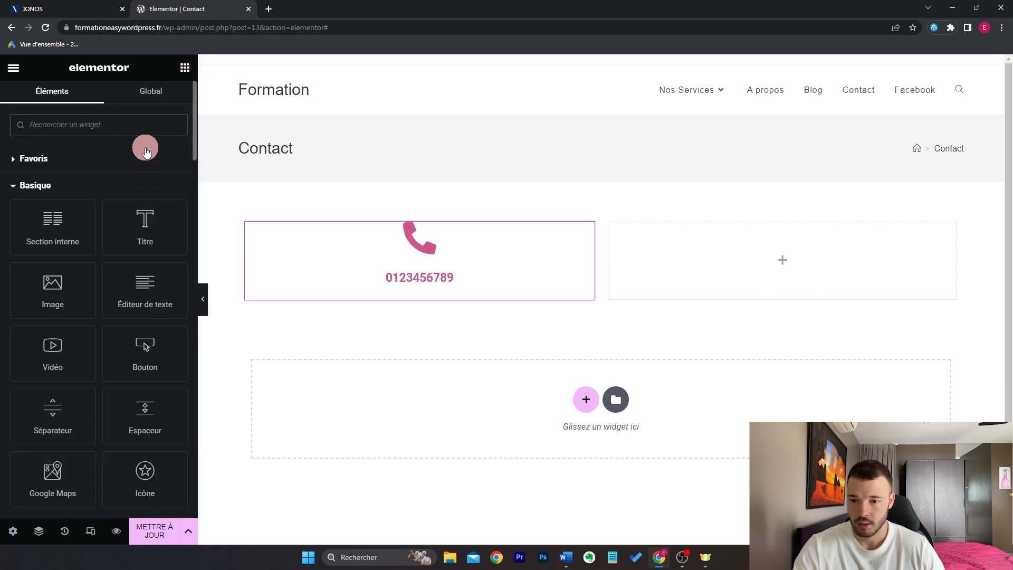
pyautogui.write('ico')
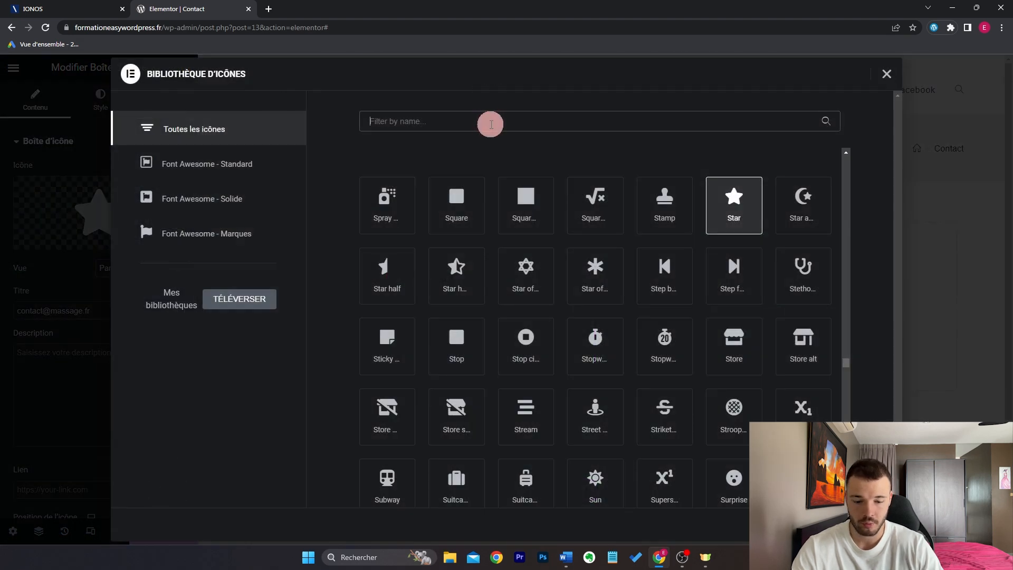
pyautogui.write('enve')
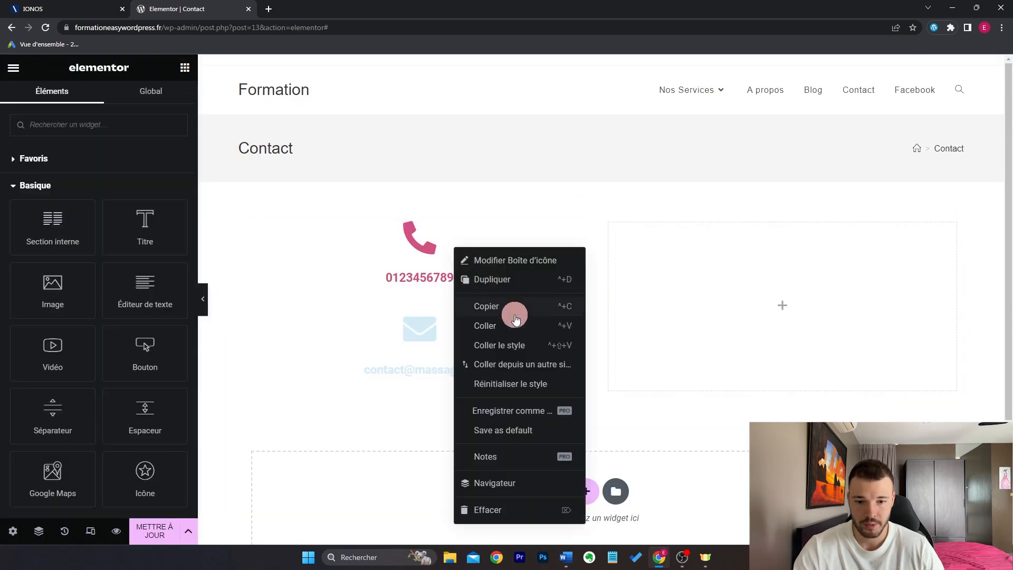
pyautogui.click(516, 313)
pyautogui.rightClick(492, 322)
pyautogui.click(550, 374)
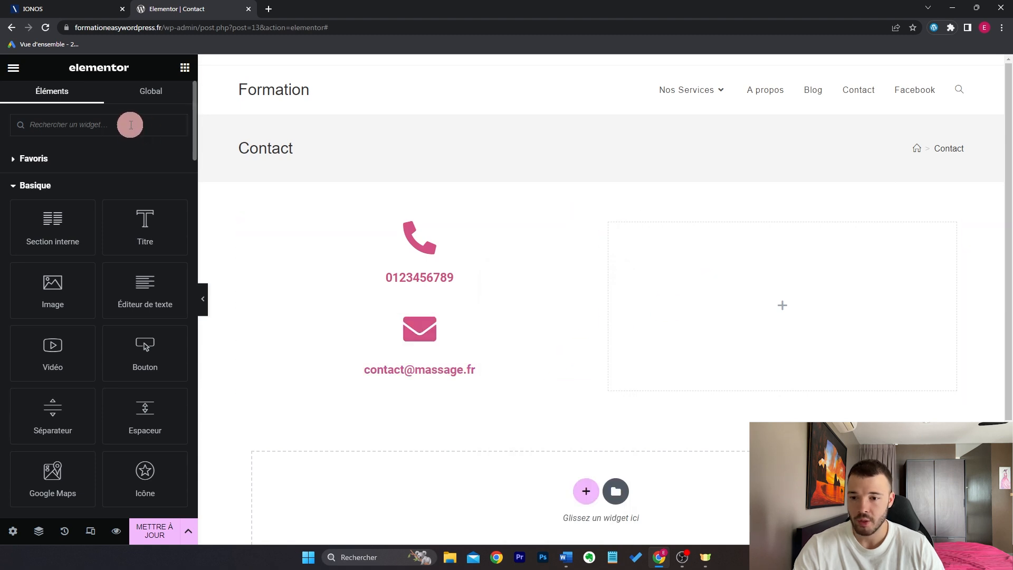
# Step: Drop the Formidable Formulaires widget into the right column and select the Contact form
pyautogui.write('form')
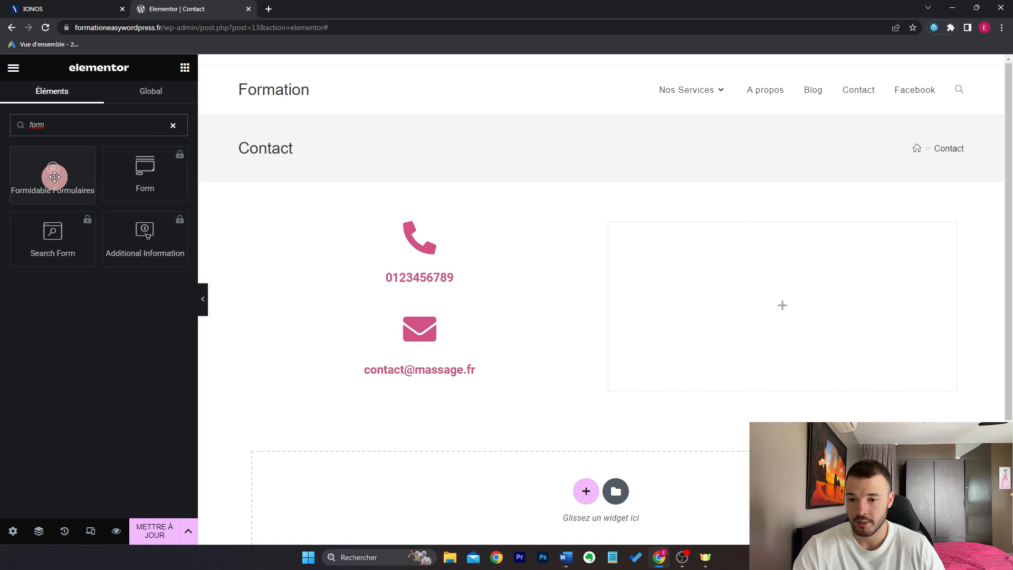
pyautogui.moveTo(49, 169); pyautogui.dragTo(825, 295)
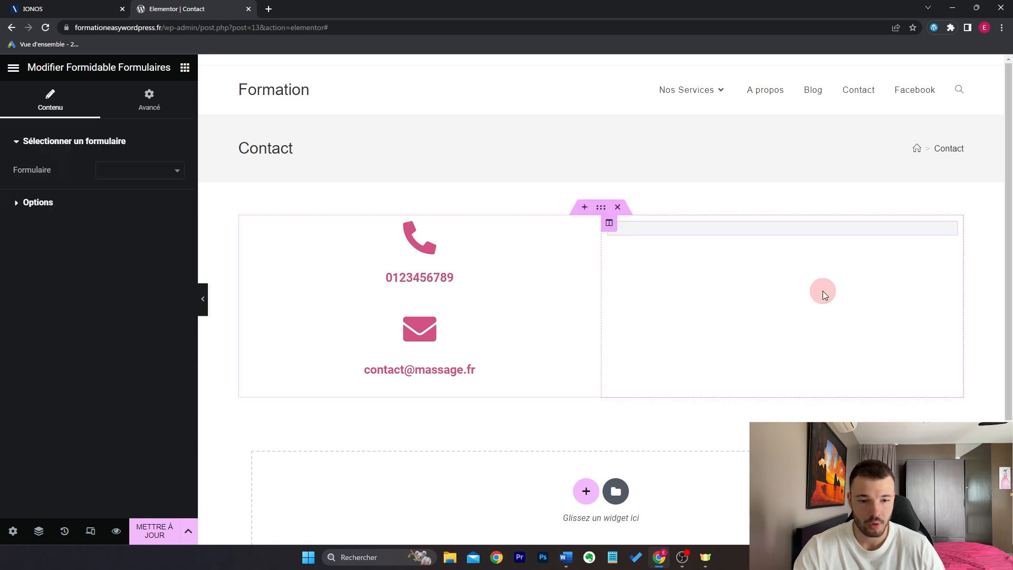
pyautogui.click(161, 170)
pyautogui.click(153, 221)
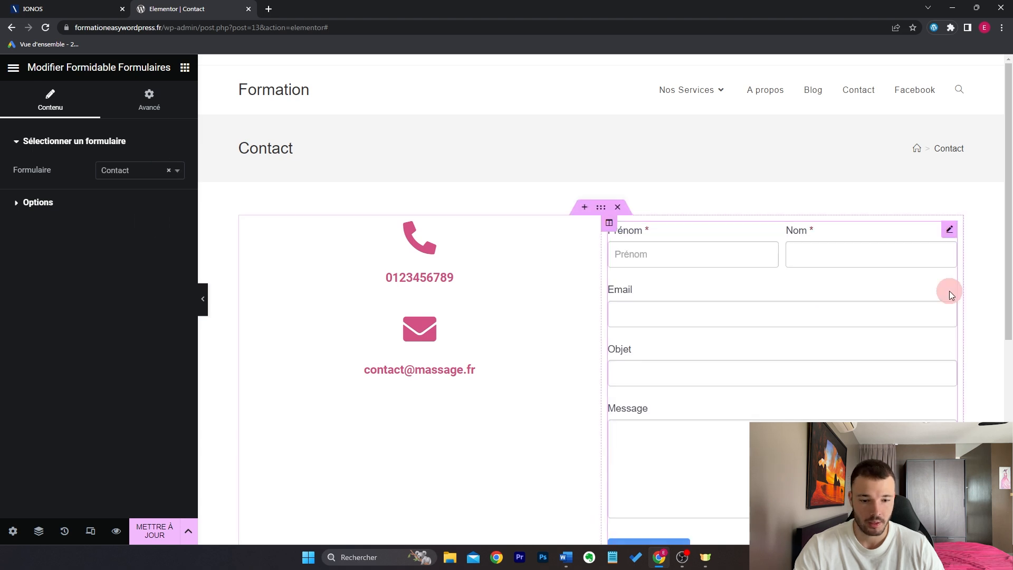
pyautogui.scroll(-3, 692, 294)
pyautogui.scroll(1, 723, 259)
pyautogui.scroll(1, 723, 259)
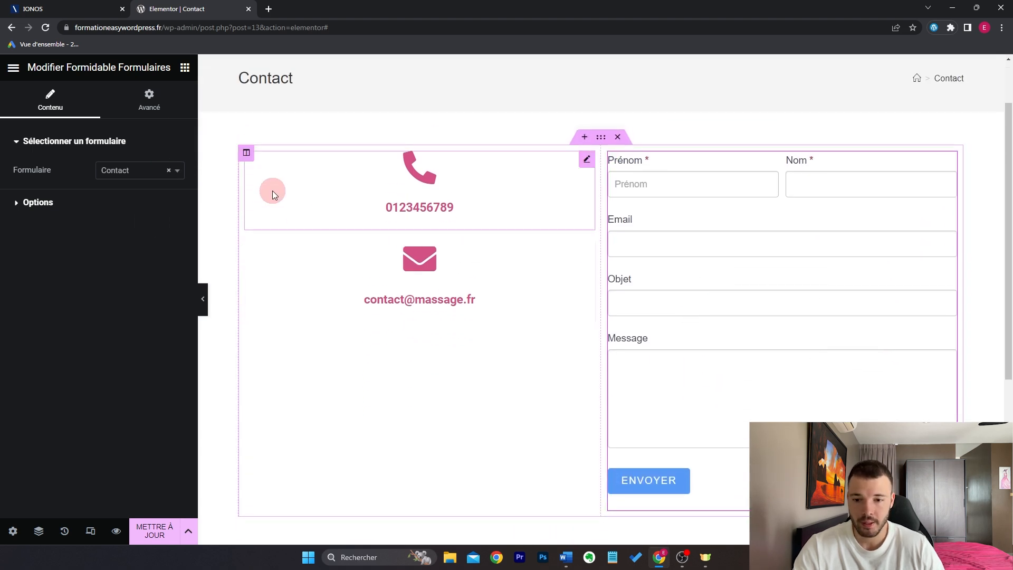
# Step: Set the left column's vertical alignment to Milieu and preview the page full width
pyautogui.click(247, 155)
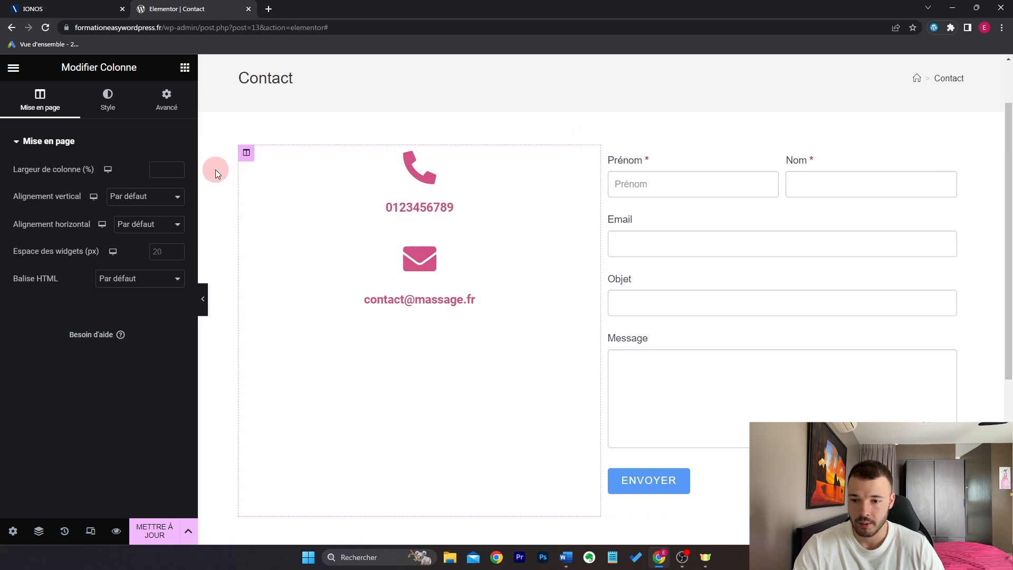
pyautogui.click(166, 197)
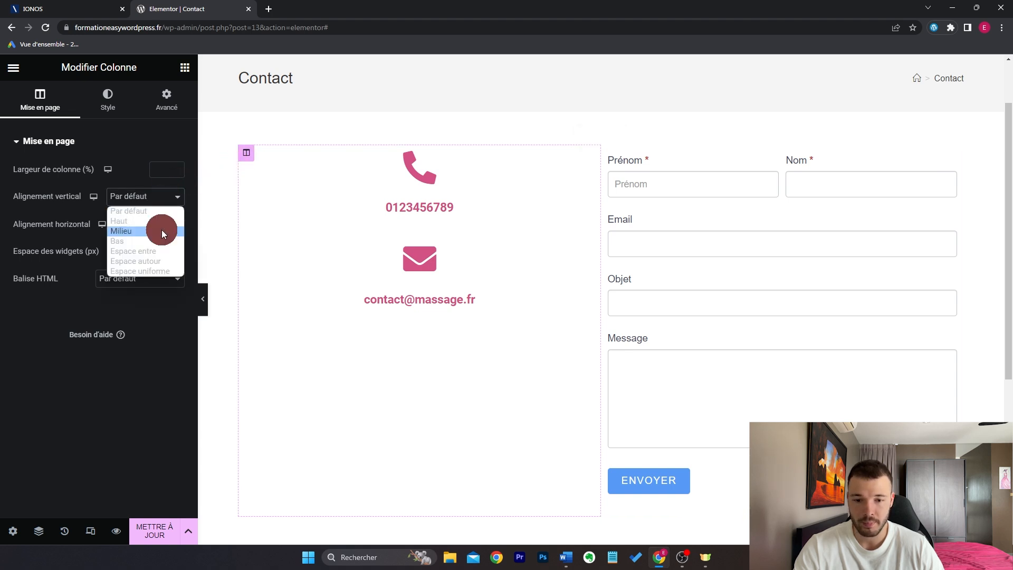
pyautogui.click(161, 230)
pyautogui.click(203, 297)
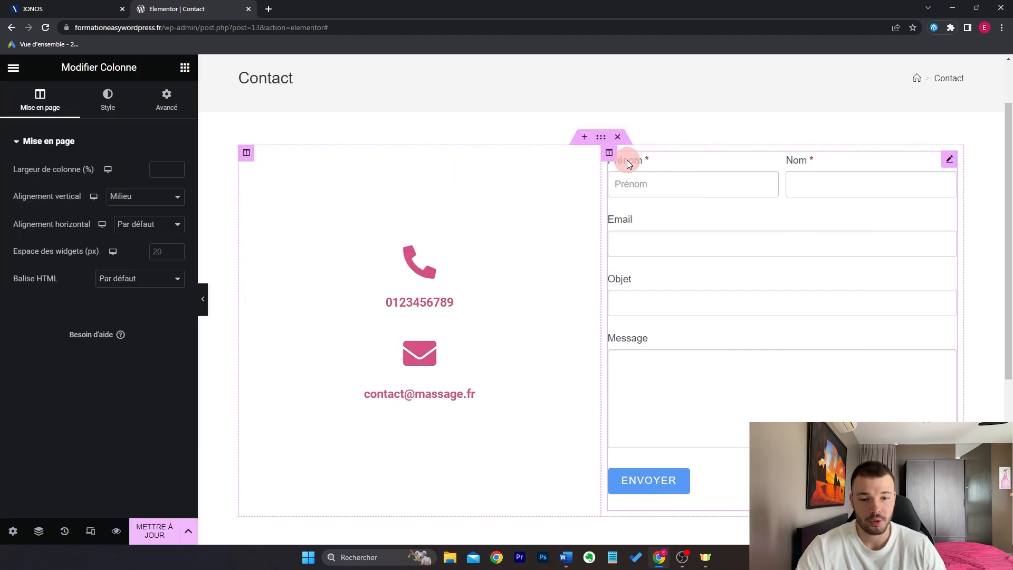
pyautogui.scroll(2, 678, 252)
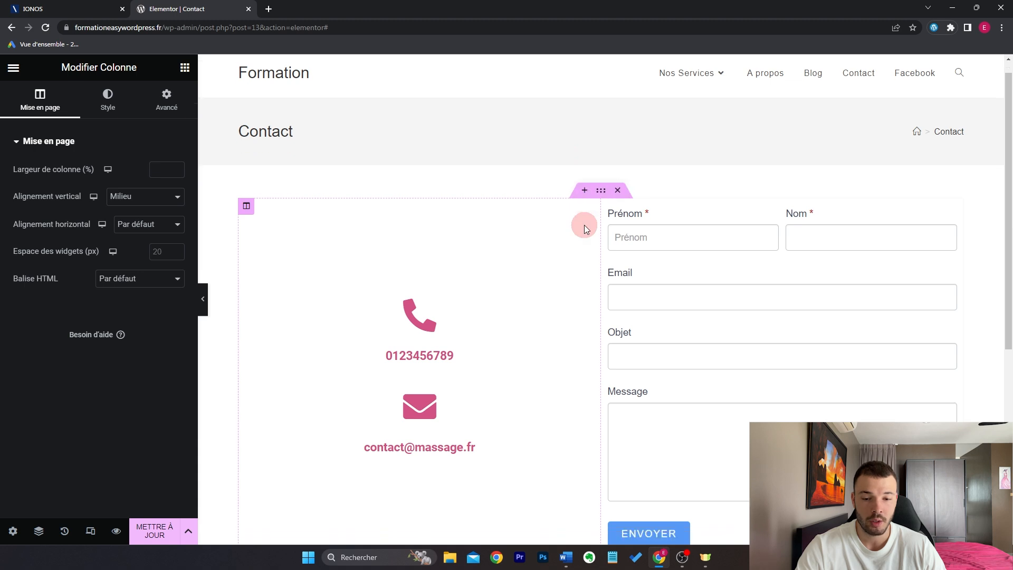
pyautogui.scroll(-5, 584, 225)
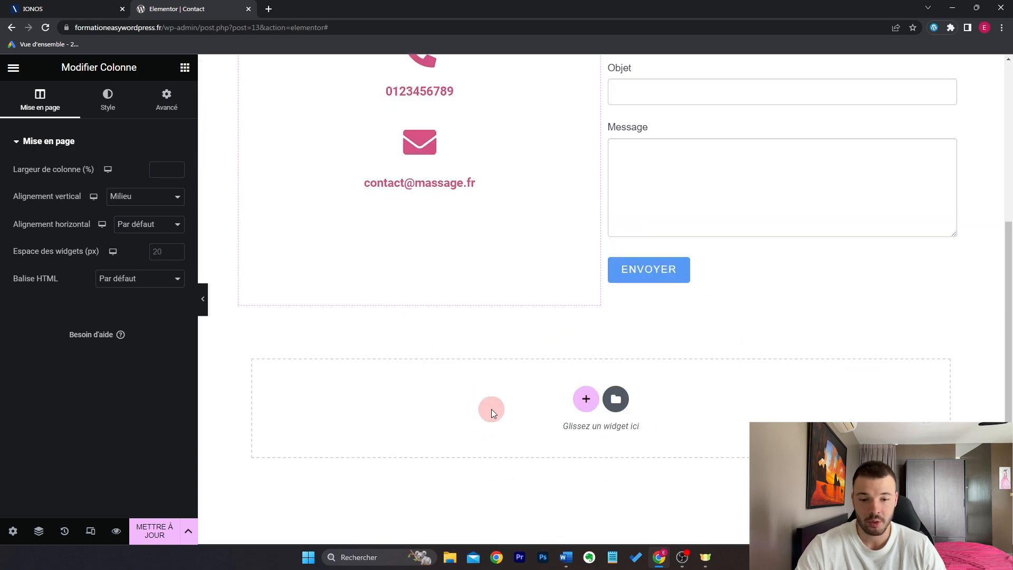
# Step: Search 'maps' and drop a Google Maps widget into the empty section below the contact area
pyautogui.click(185, 67)
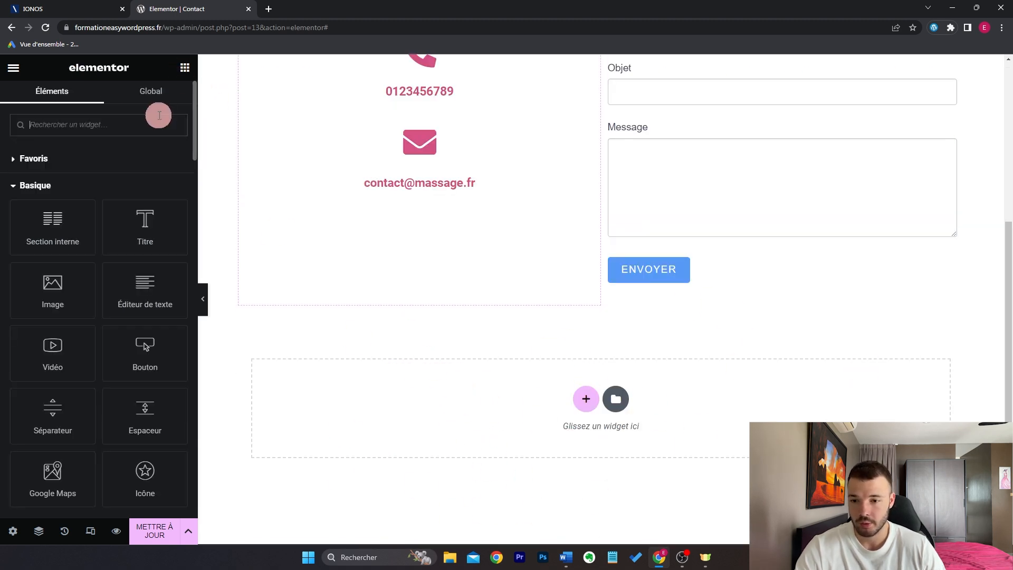
pyautogui.click(158, 116)
pyautogui.write('maps')
pyautogui.moveTo(75, 181); pyautogui.dragTo(647, 425)
pyautogui.moveTo(138, 195); pyautogui.dragTo(6, 188)
# Step: Browse the template library's Pages tab, then save the page with METTRE À JOUR
pyautogui.scroll(-1, 607, 416)
pyautogui.scroll(-1, 678, 432)
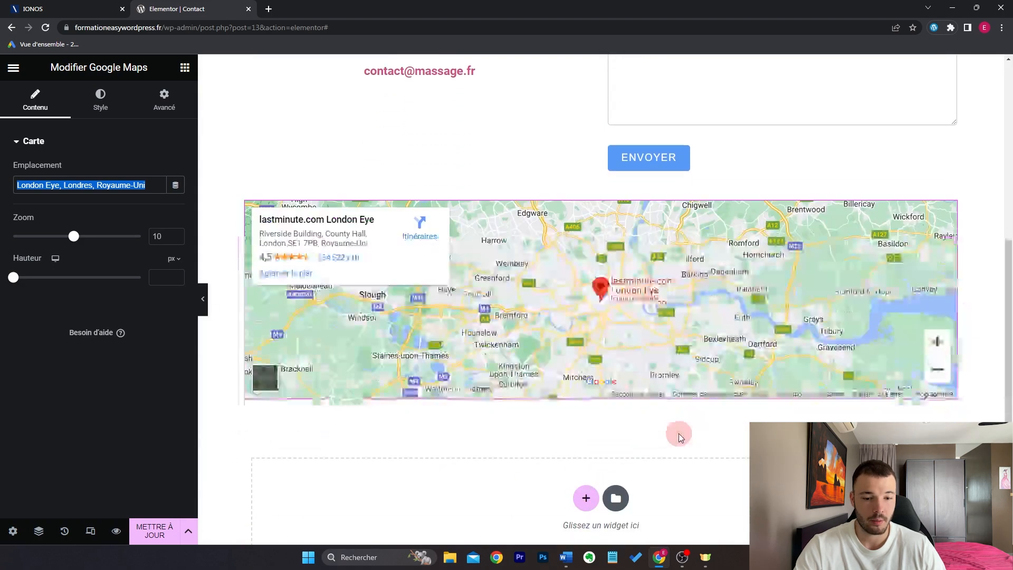
pyautogui.click(621, 469)
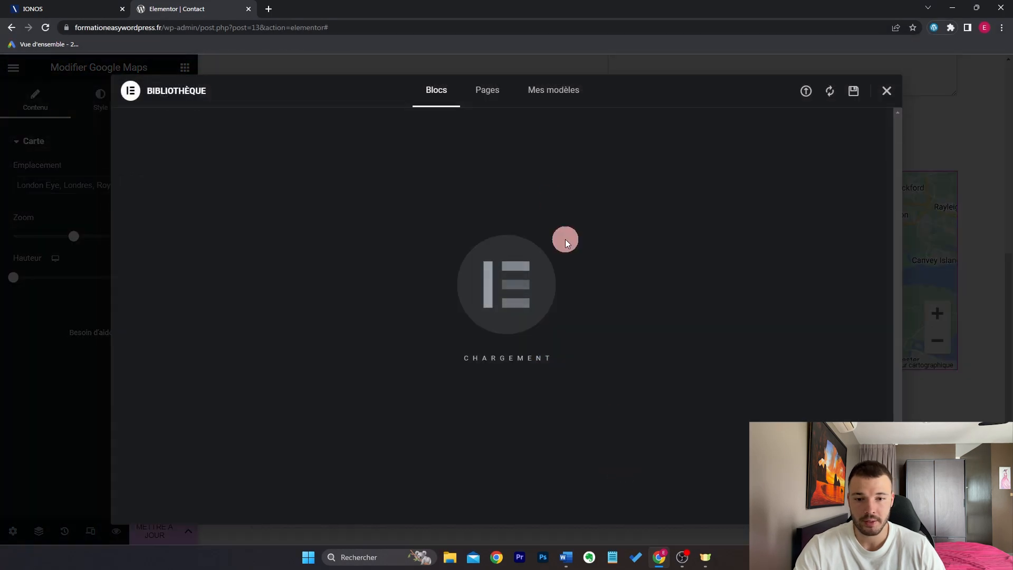
pyautogui.click(493, 97)
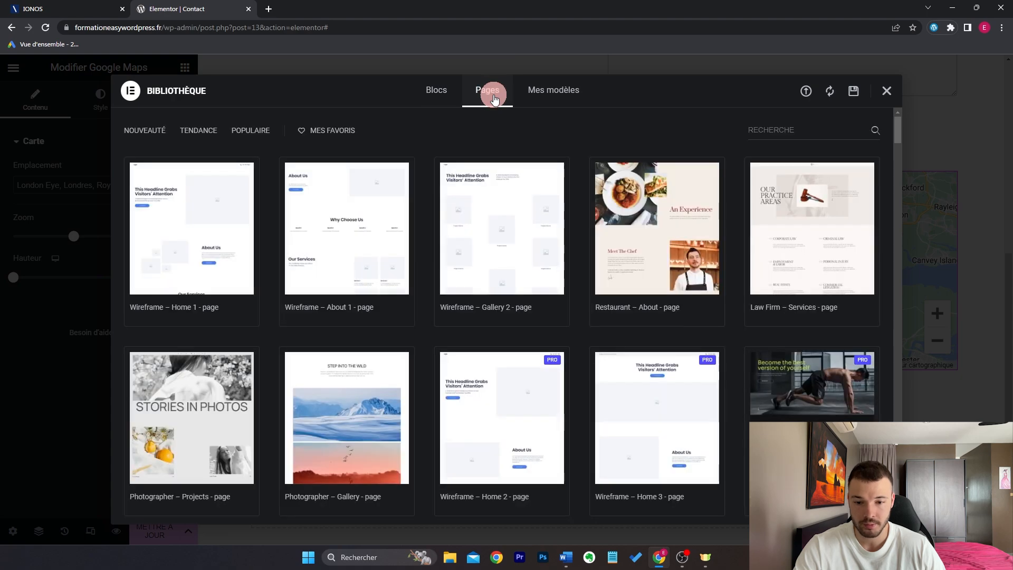
pyautogui.scroll(-5, 584, 276)
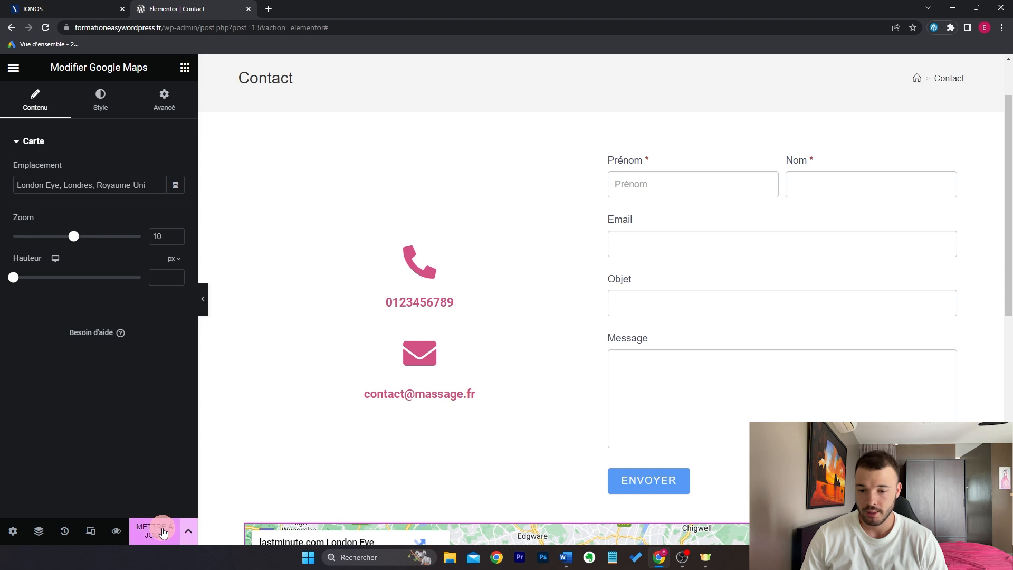
pyautogui.click(162, 533)
pyautogui.scroll(1, 673, 199)
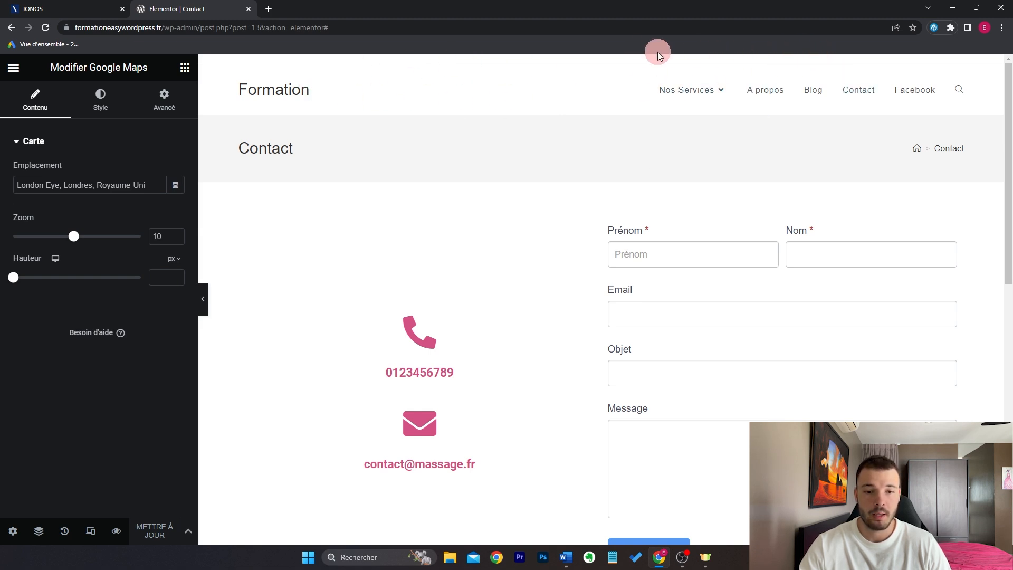
# Step: Exit the Elementor editor back to the WordPress dashboard via the Quitter menu item
pyautogui.click(14, 68)
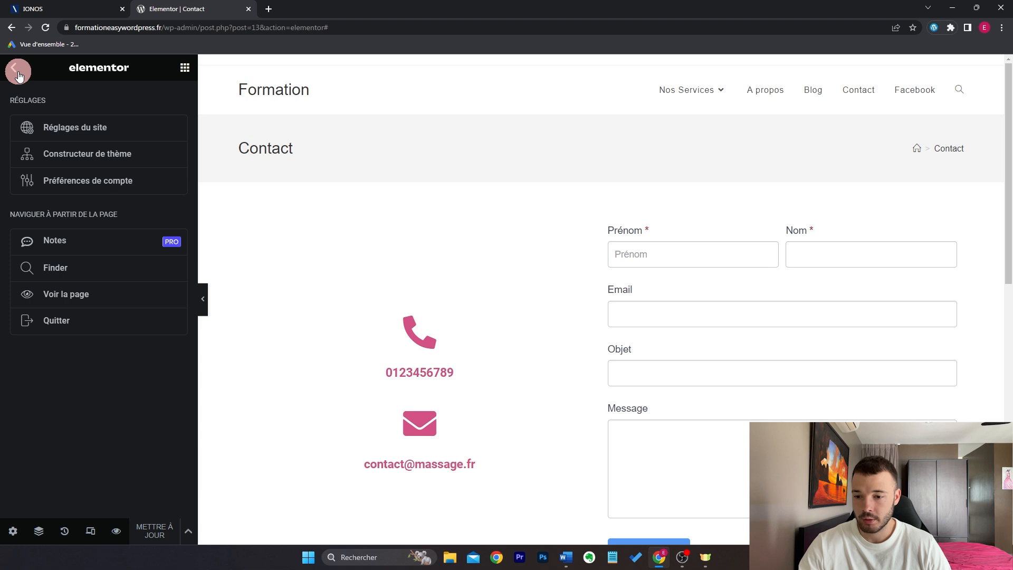
pyautogui.click(84, 329)
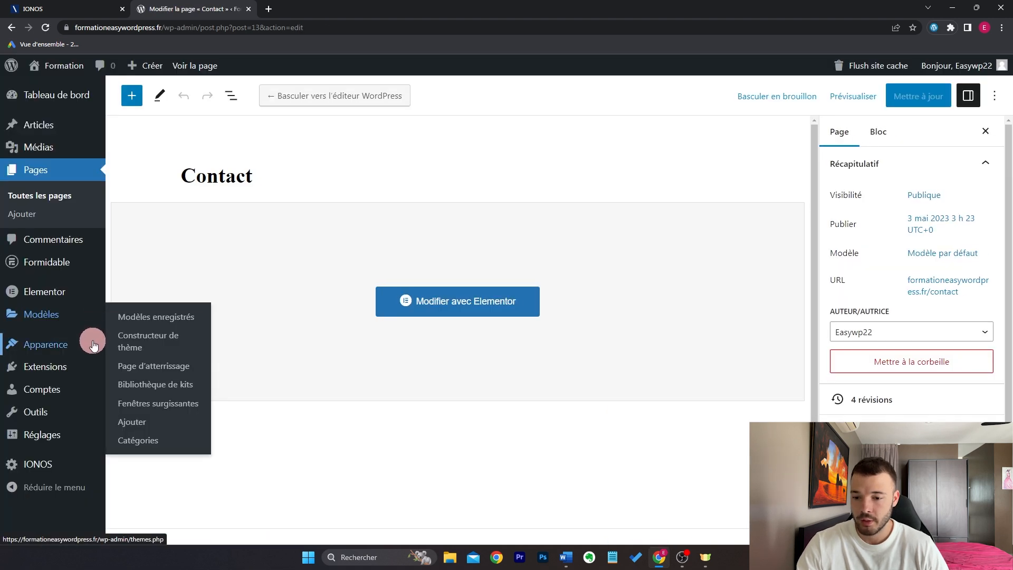
pyautogui.moveTo(95, 344)
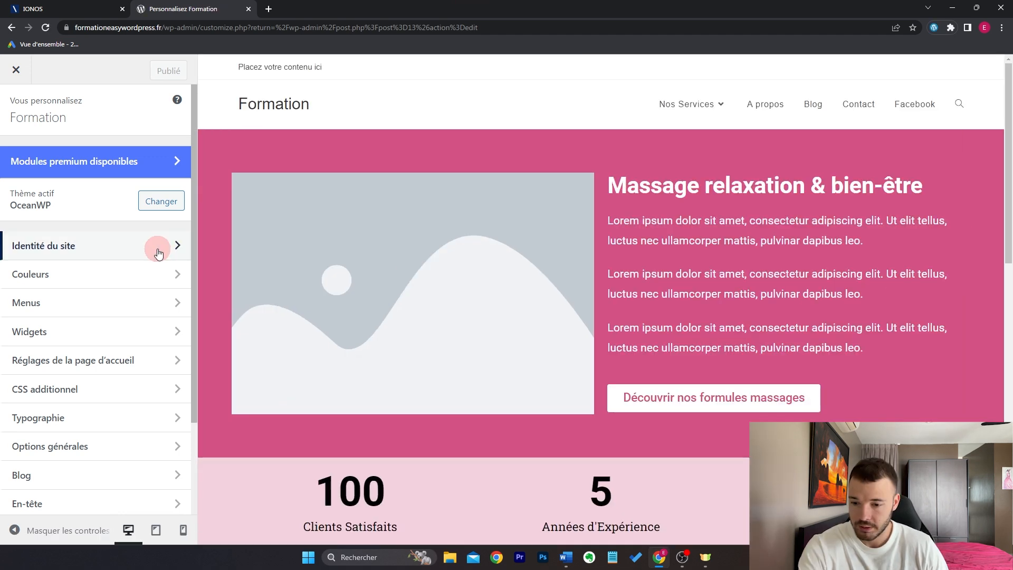
# Step: In the OceanWP customizer, view the Identité du site panel and return to the section list
pyautogui.scroll(-2, 158, 249)
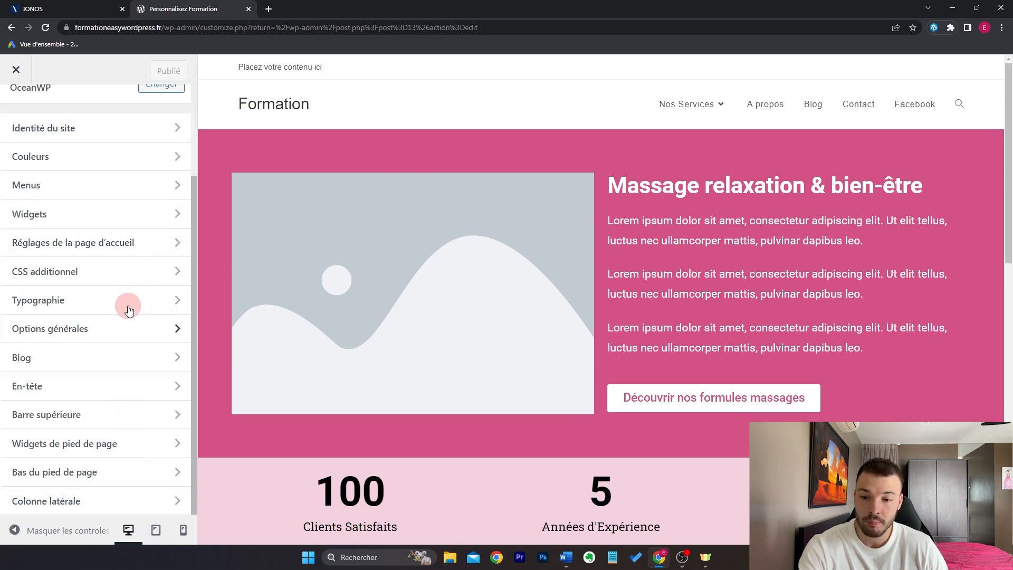
pyautogui.click(129, 132)
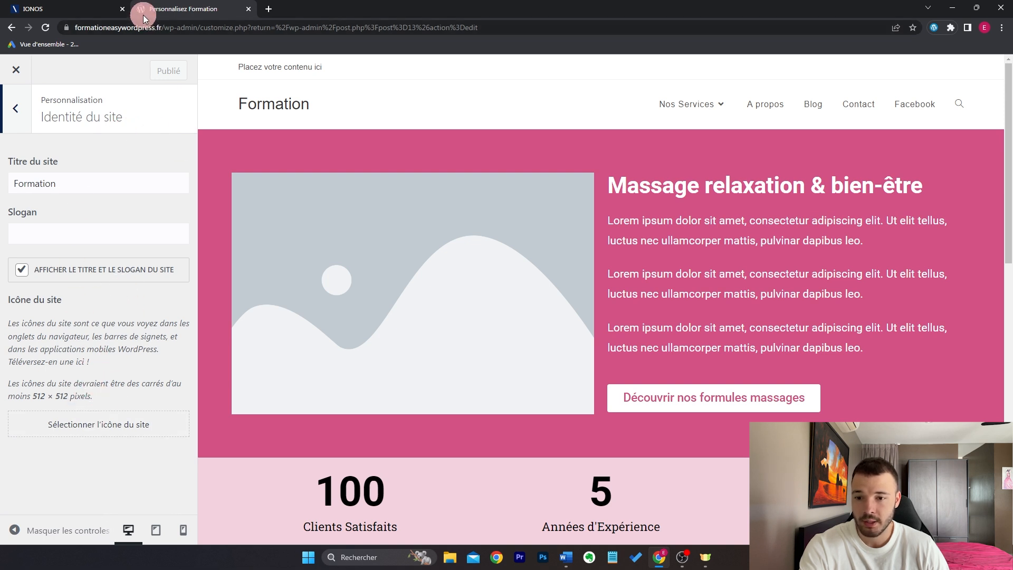
pyautogui.click(16, 108)
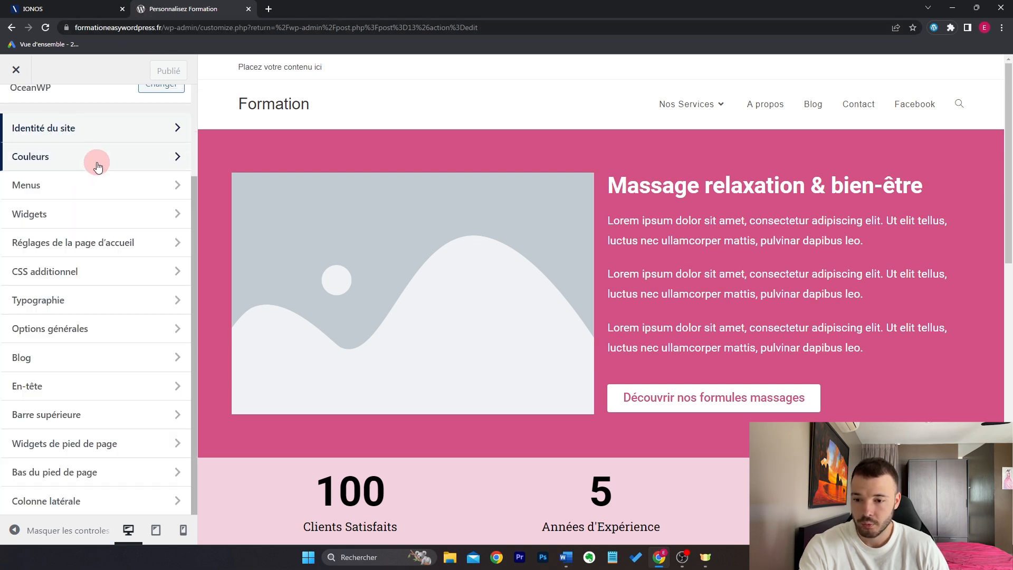
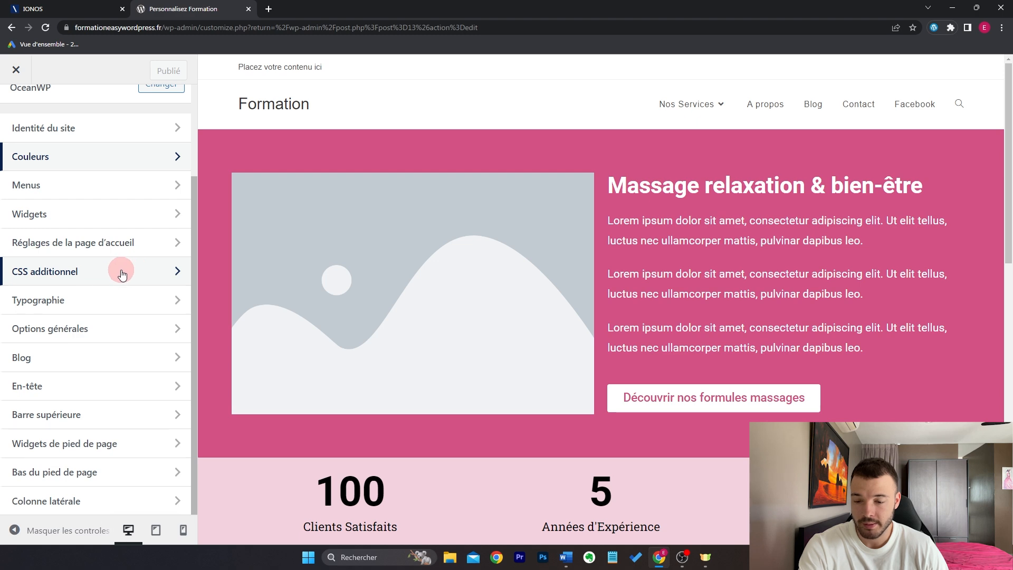
# Step: In Typographie > Menu principal, change the menu font size from 13px to 15px
pyautogui.click(144, 311)
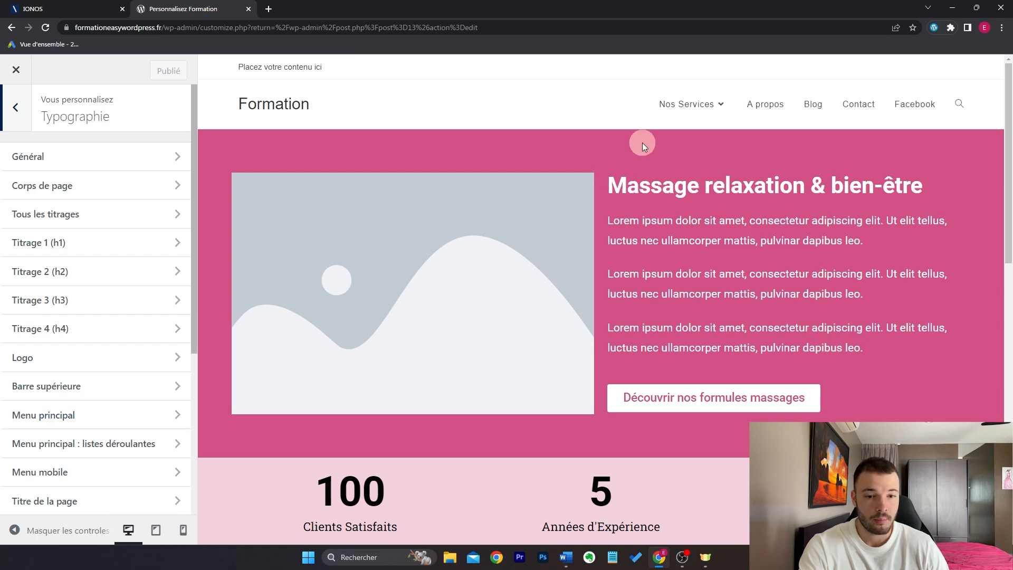
pyautogui.click(94, 415)
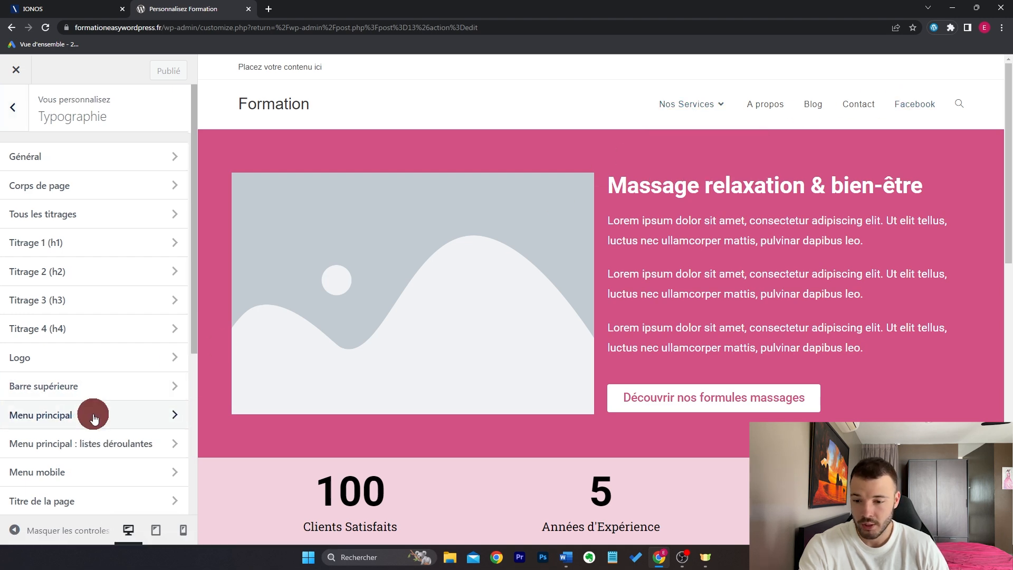
pyautogui.moveTo(24, 423); pyautogui.dragTo(19, 423)
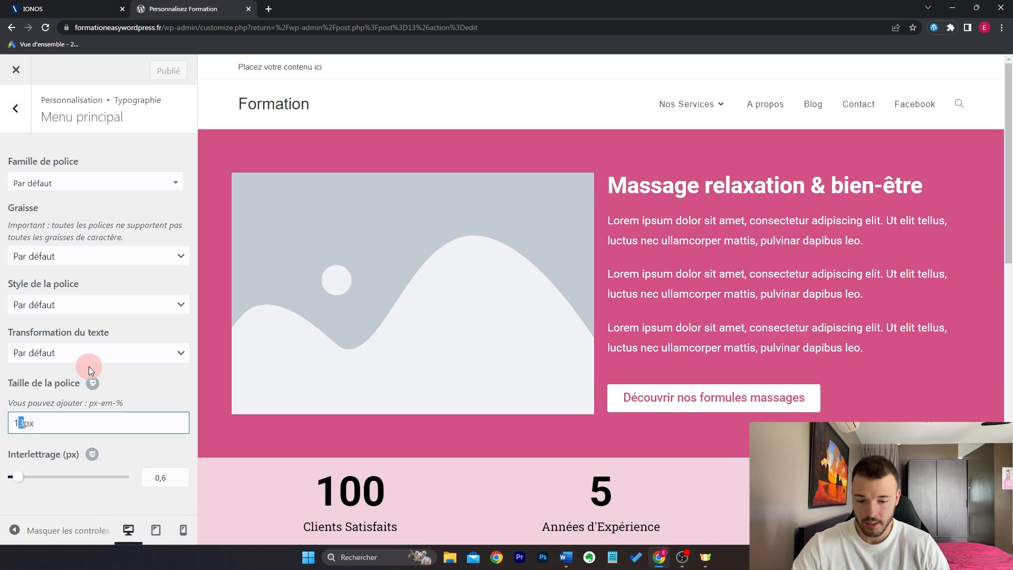
pyautogui.write('5')
pyautogui.press('Escape')
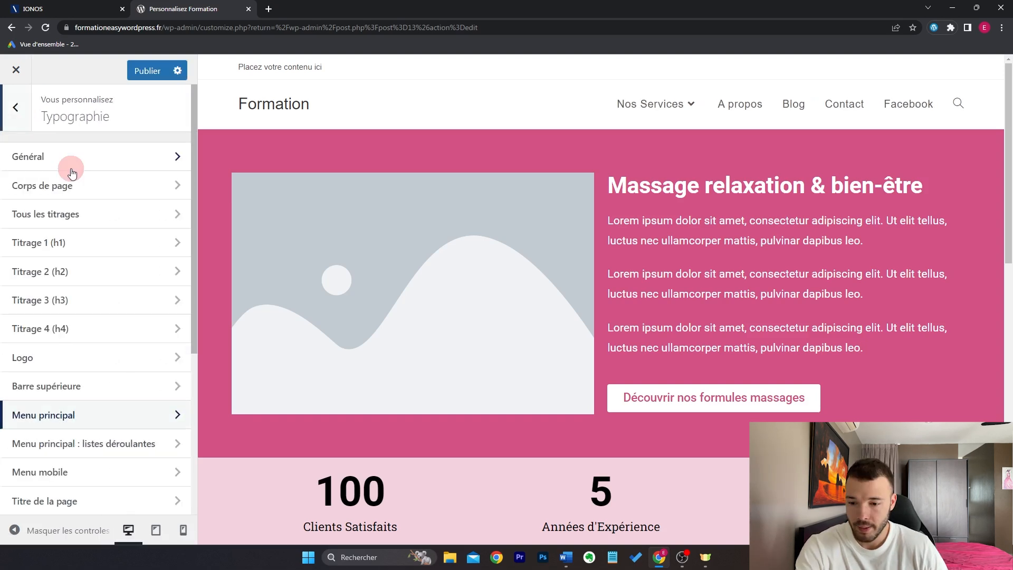
pyautogui.click(98, 446)
pyautogui.click(18, 424)
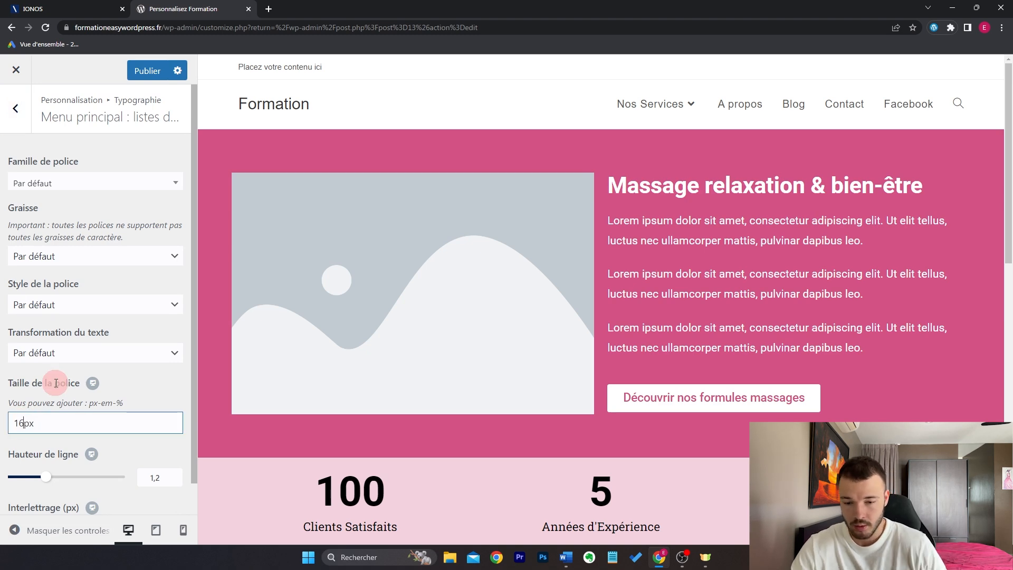
pyautogui.moveTo(669, 106)
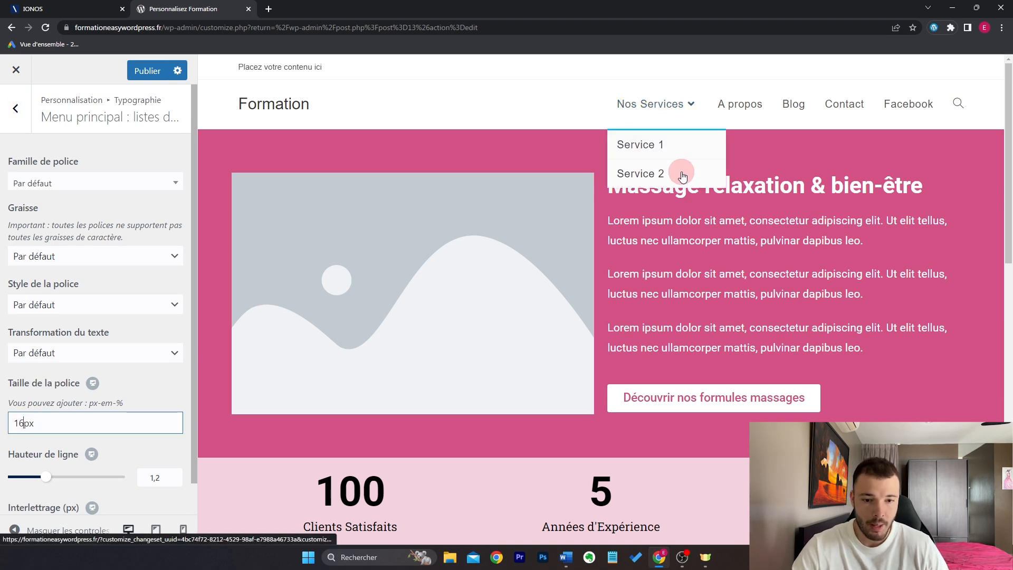
pyautogui.press('Escape')
pyautogui.press('Escape')
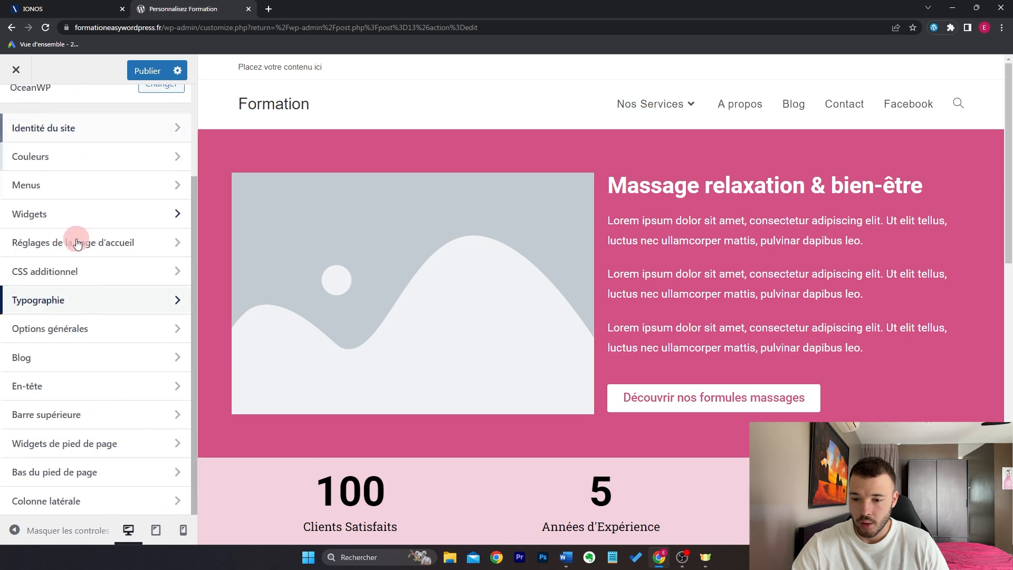
# Step: Look through the general layout settings under Options générales
pyautogui.click(101, 329)
pyautogui.click(131, 185)
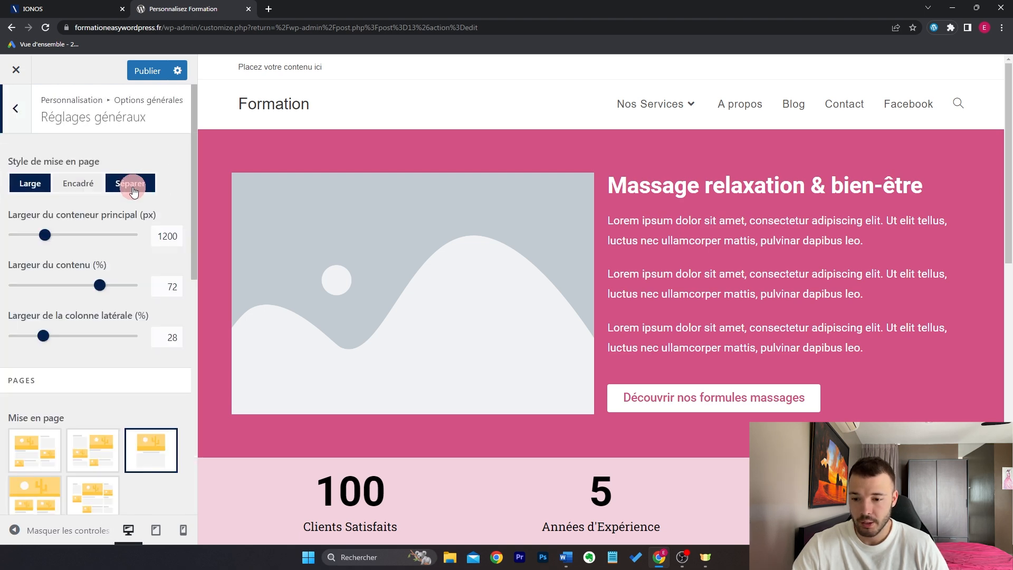
pyautogui.scroll(-4, 133, 327)
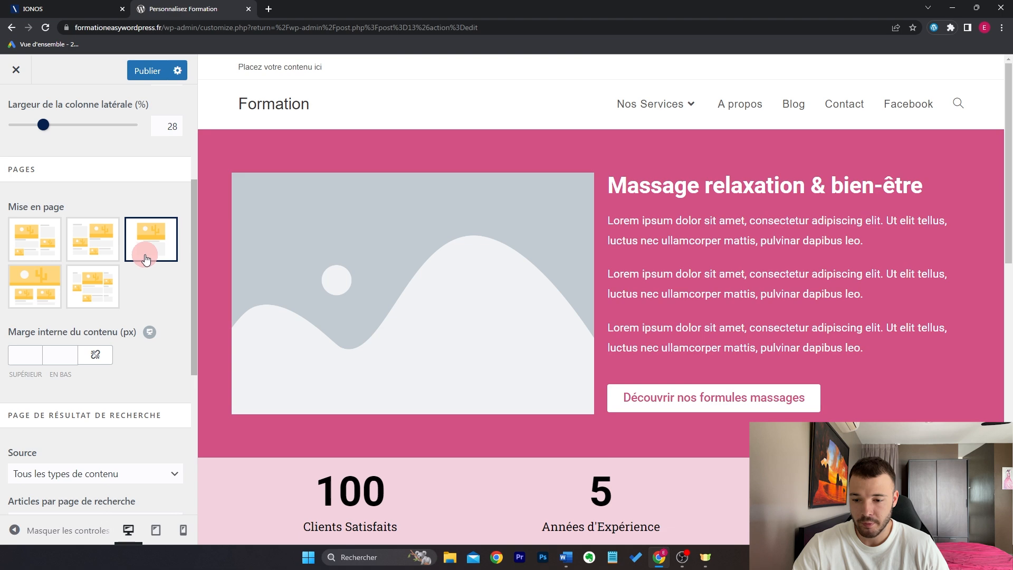
pyautogui.press('Escape')
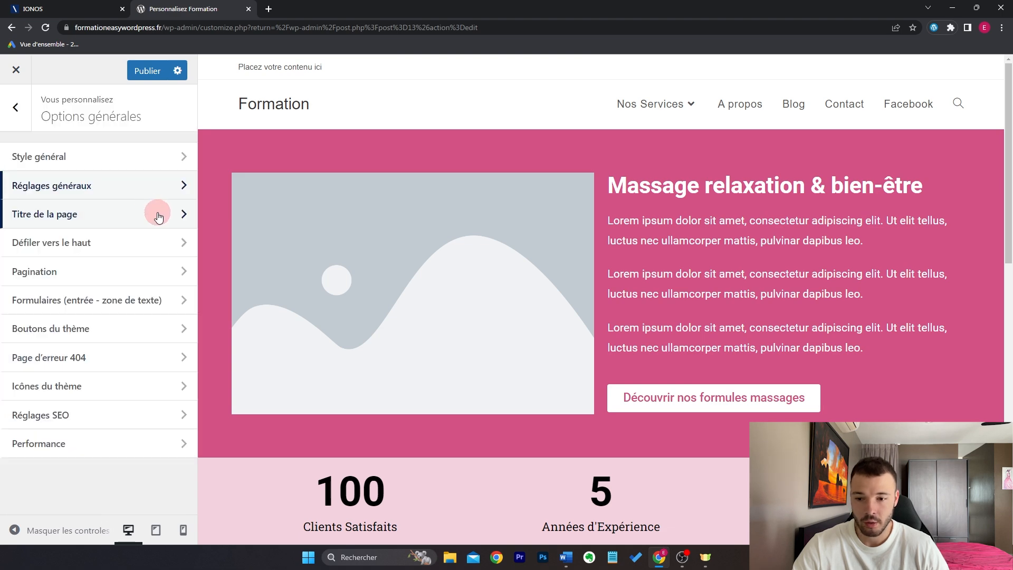
# Step: In Titre de la page, preview the A propos page and keep titles visible on all devices
pyautogui.click(155, 216)
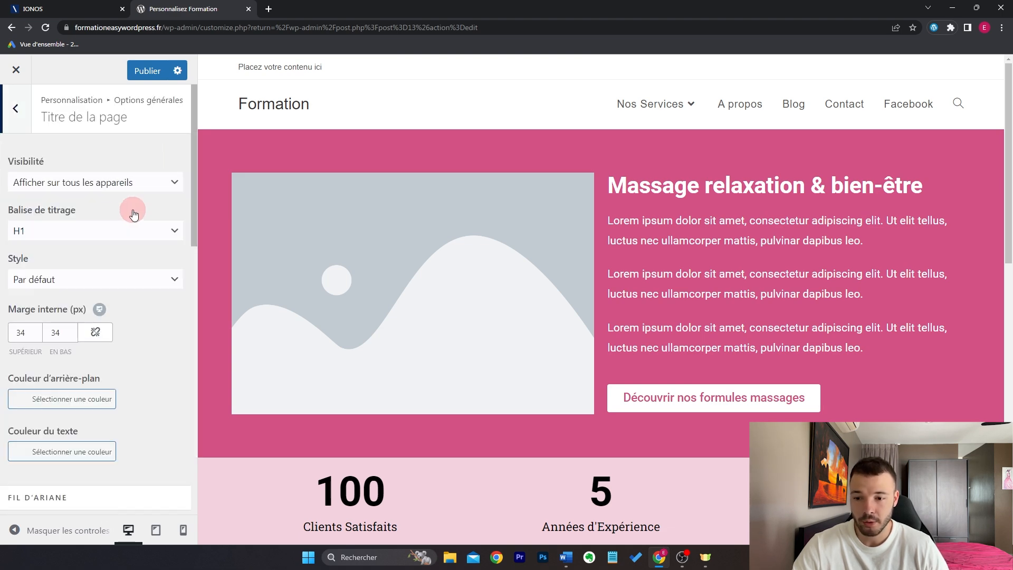
pyautogui.click(744, 104)
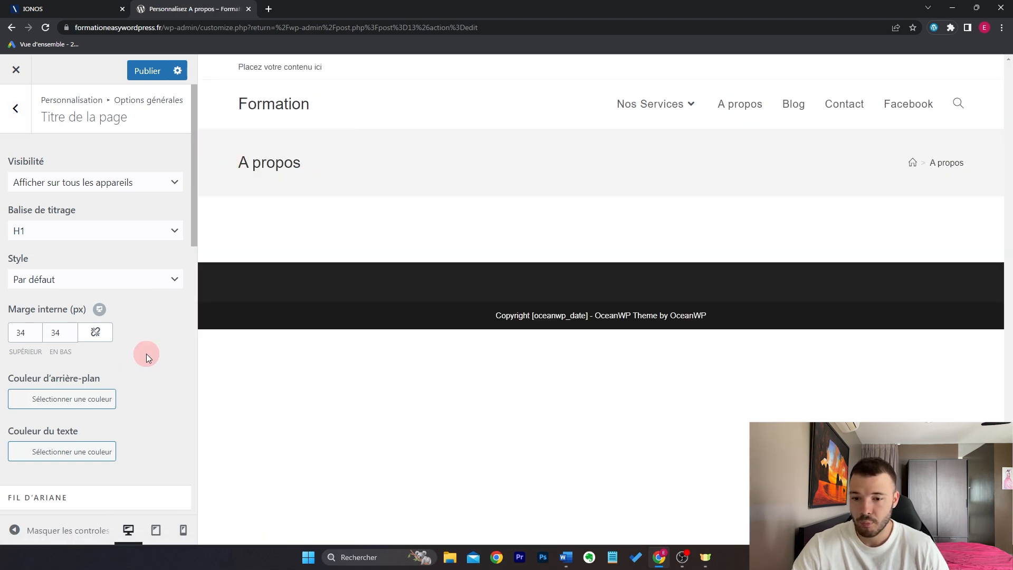
pyautogui.click(139, 182)
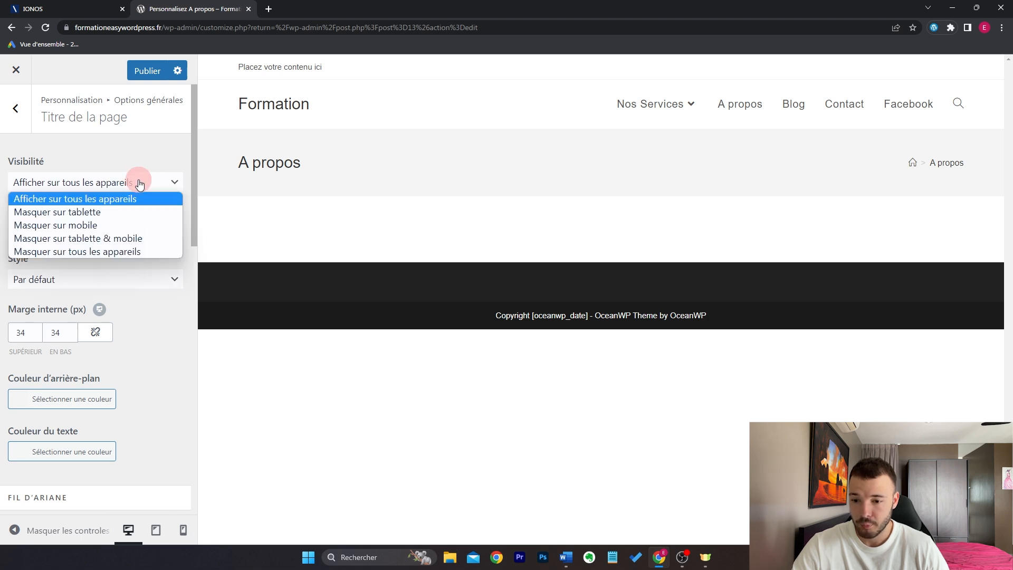
pyautogui.click(144, 253)
pyautogui.scroll(-3, 127, 261)
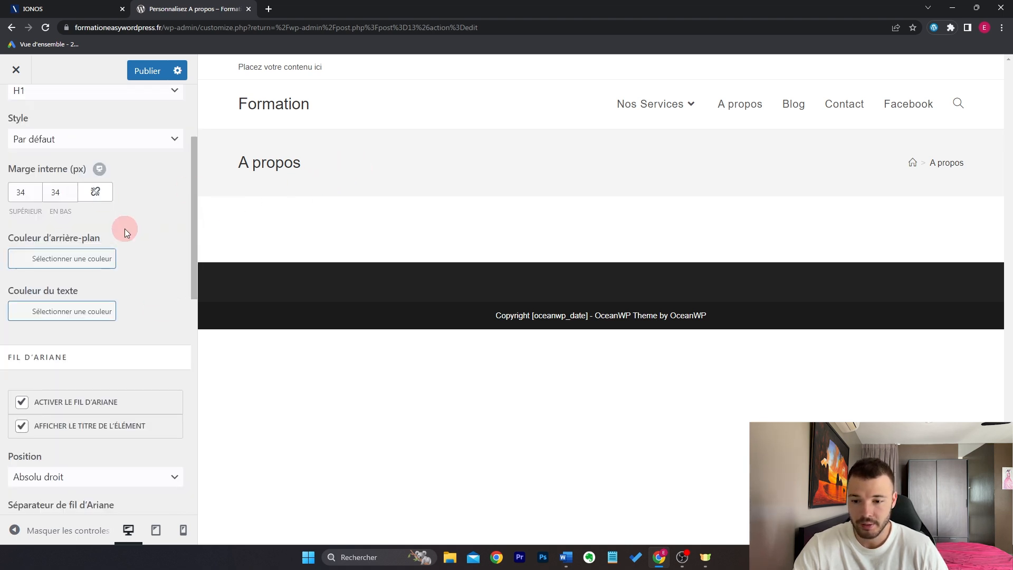
# Step: Give the page title band a white background with 20px top and bottom padding
pyautogui.click(77, 261)
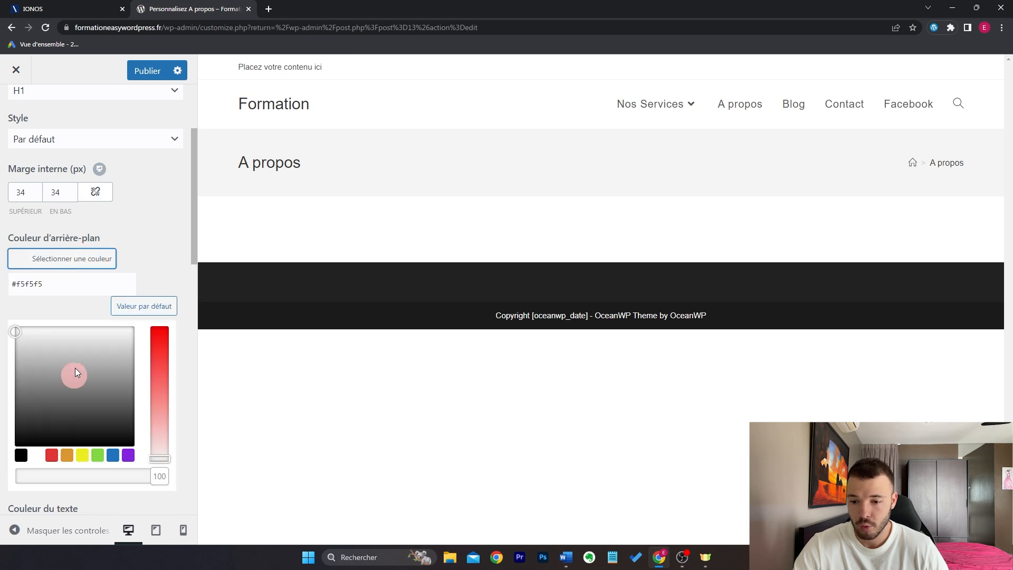
pyautogui.click(38, 454)
pyautogui.click(151, 238)
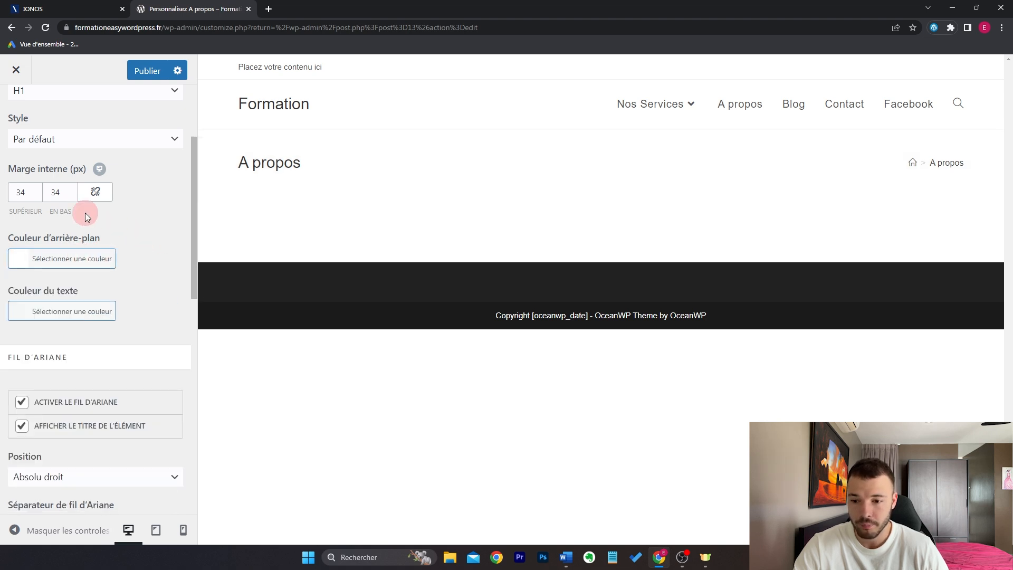
pyautogui.moveTo(26, 196); pyautogui.dragTo(2, 199)
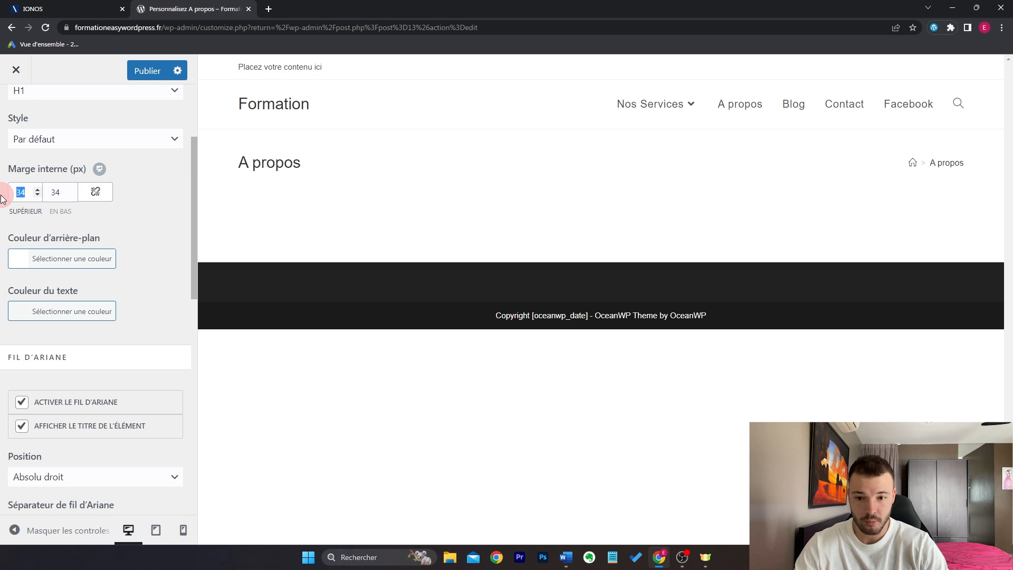
pyautogui.write('20')
pyautogui.doubleClick(53, 197)
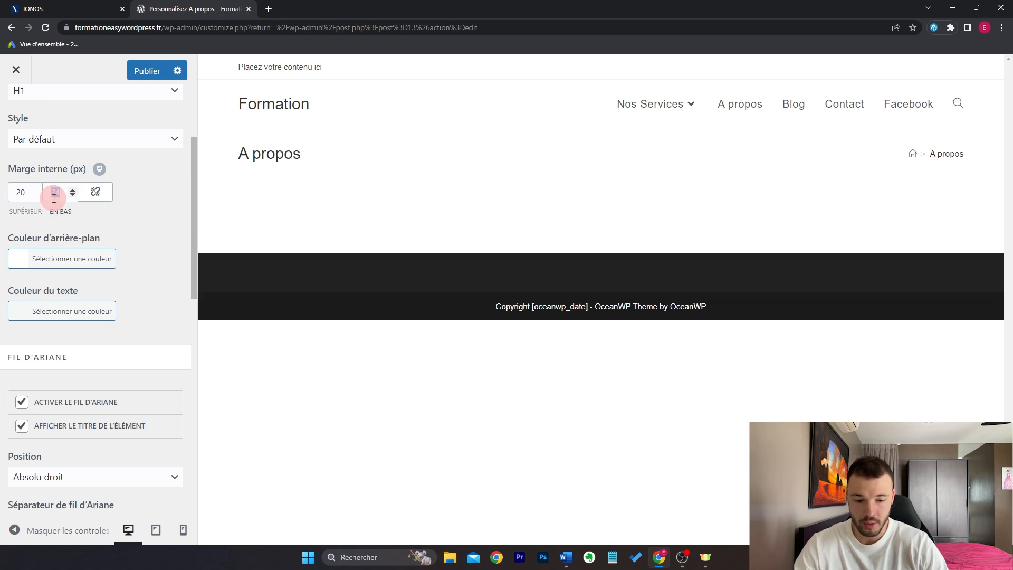
pyautogui.write('20')
# Step: Turn off the breadcrumb trail and set the page title style to Centré
pyautogui.scroll(-1, 54, 197)
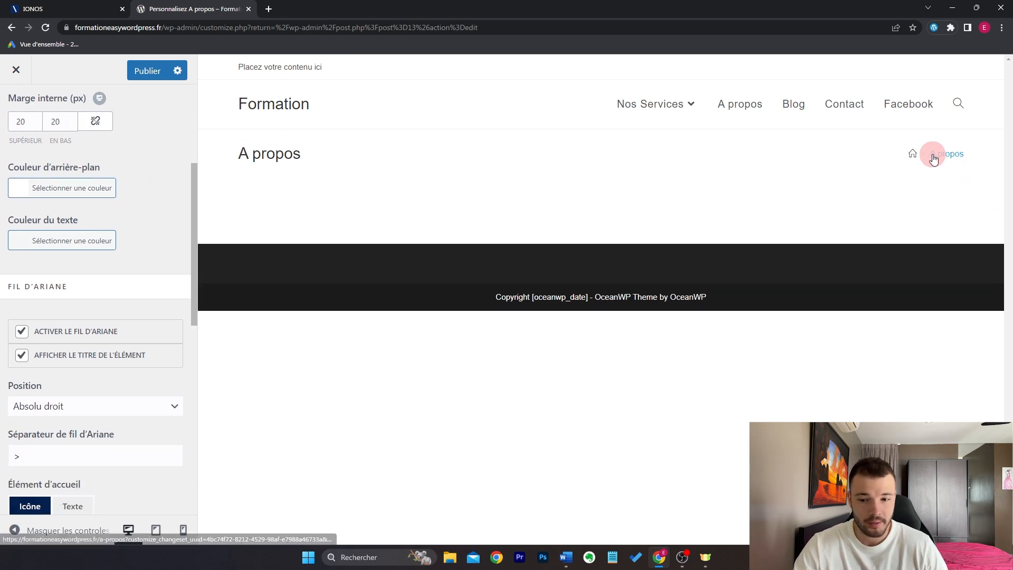
pyautogui.click(55, 331)
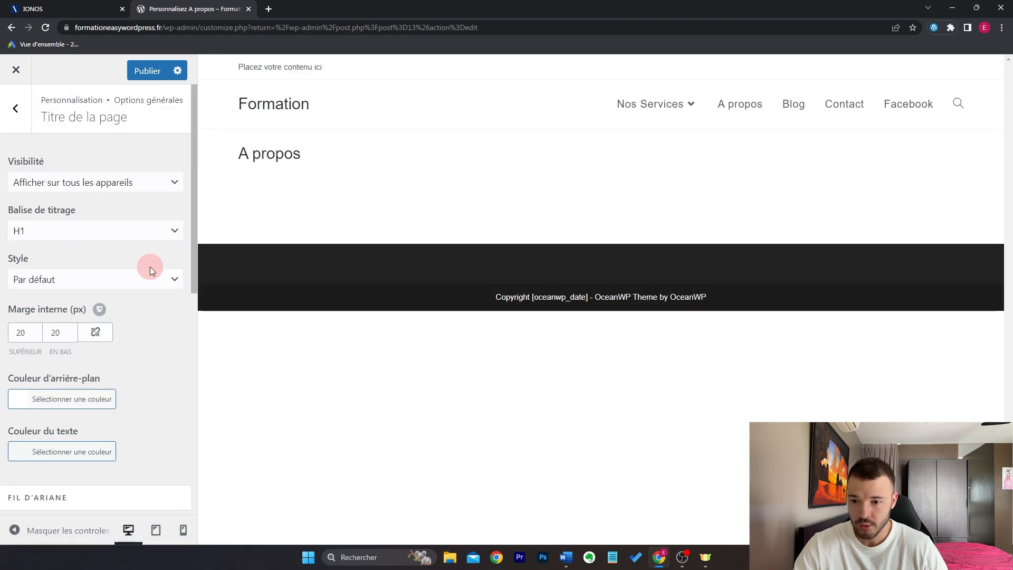
pyautogui.click(110, 278)
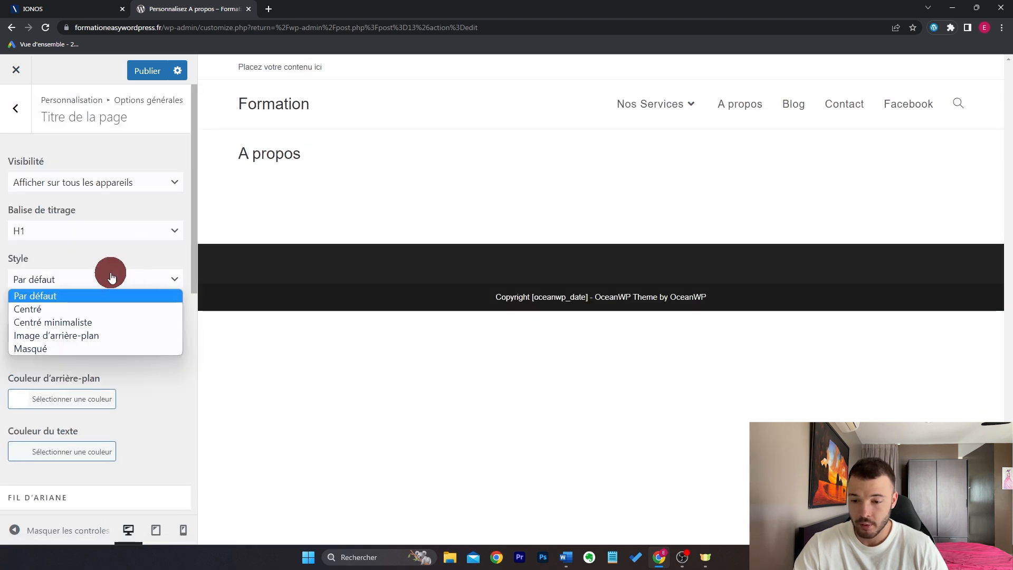
pyautogui.click(110, 308)
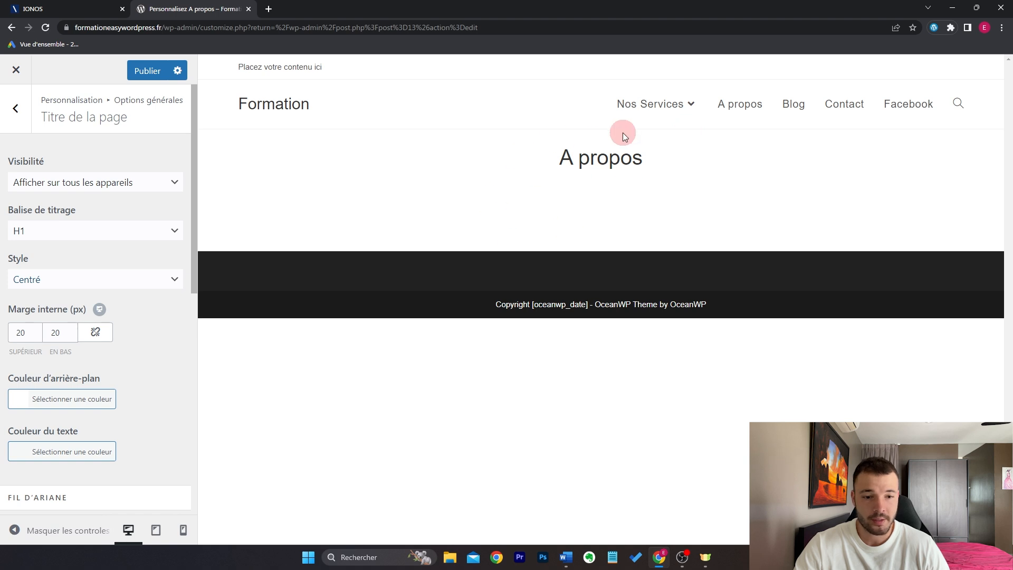
# Step: Check the centred title on the Contact page preview, then return the preview to the home page
pyautogui.click(863, 103)
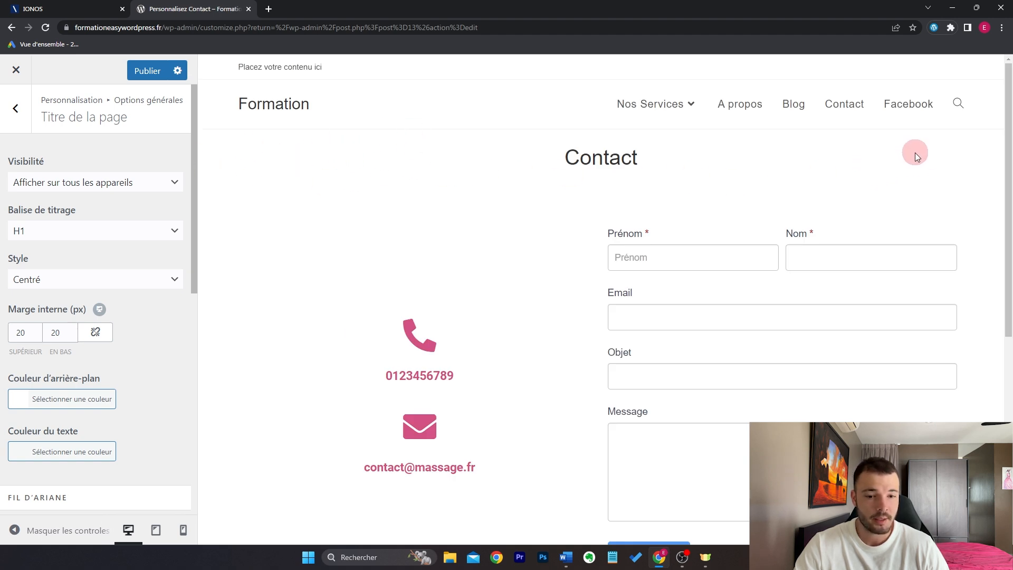
pyautogui.moveTo(537, 158); pyautogui.dragTo(788, 159)
pyautogui.click(787, 158)
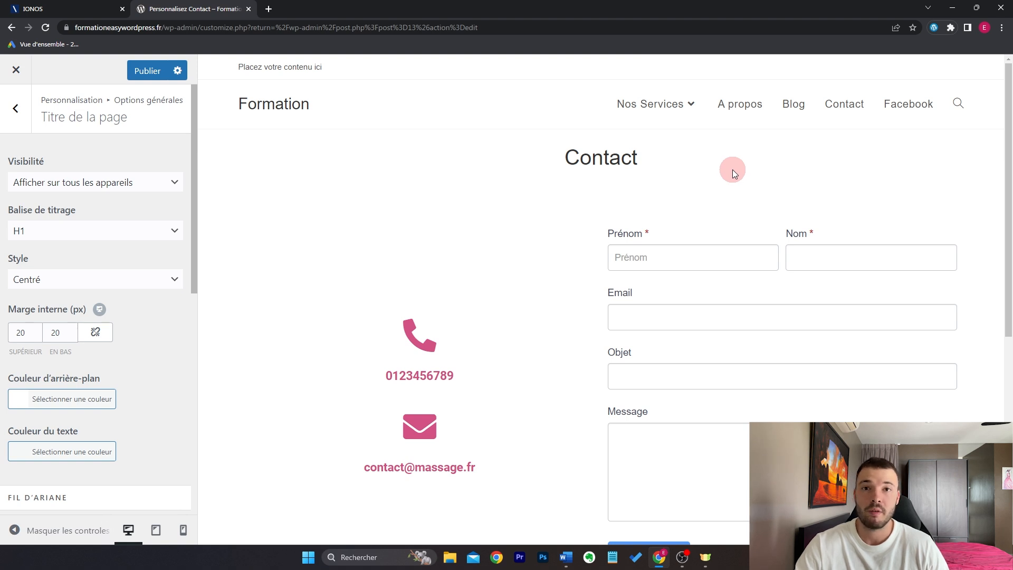
pyautogui.click(16, 108)
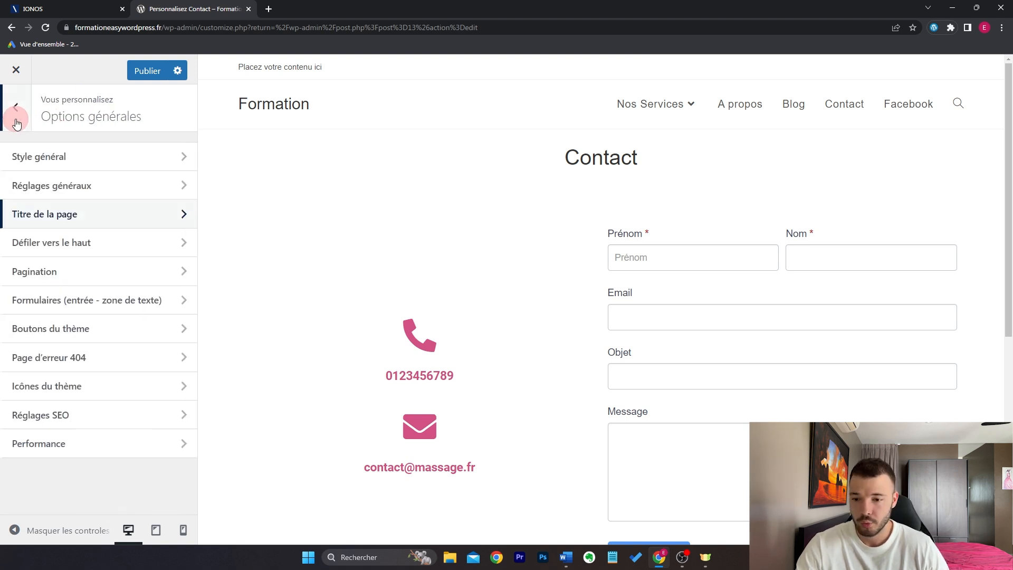
pyautogui.click(15, 125)
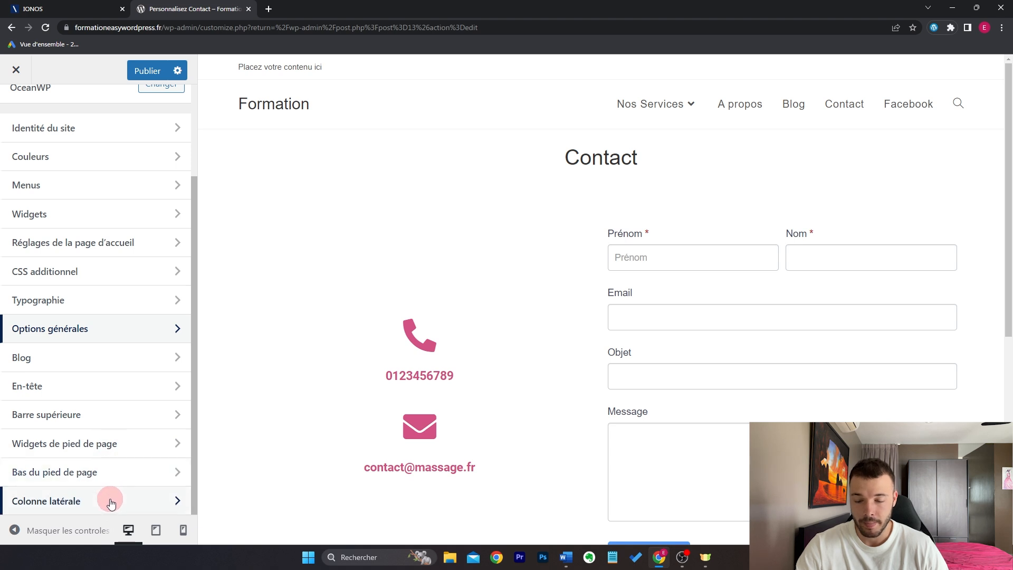
pyautogui.click(296, 111)
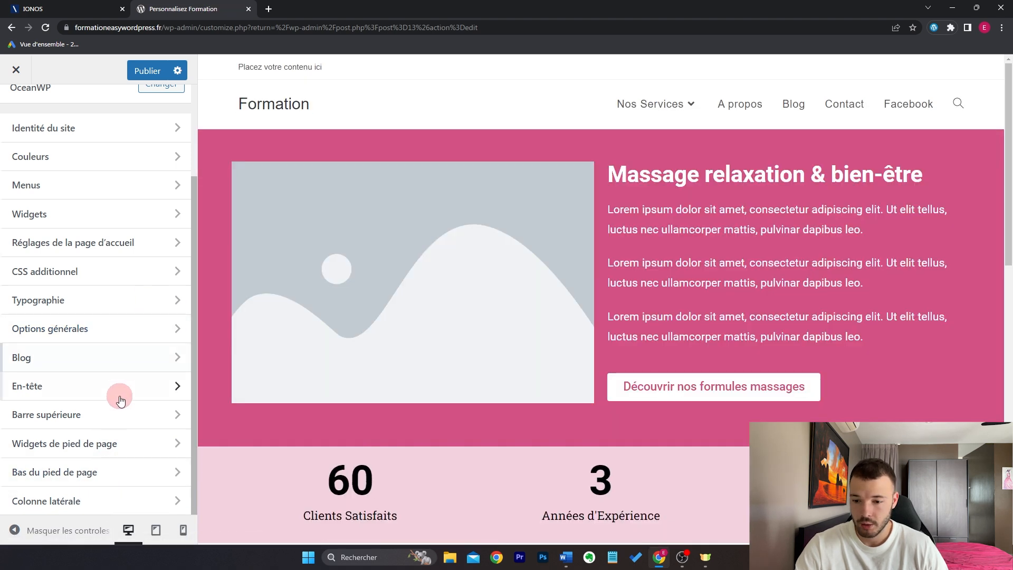
pyautogui.click(95, 391)
# Step: Switch the header style to Minimal after briefly trying the top-menu layout
pyautogui.click(112, 154)
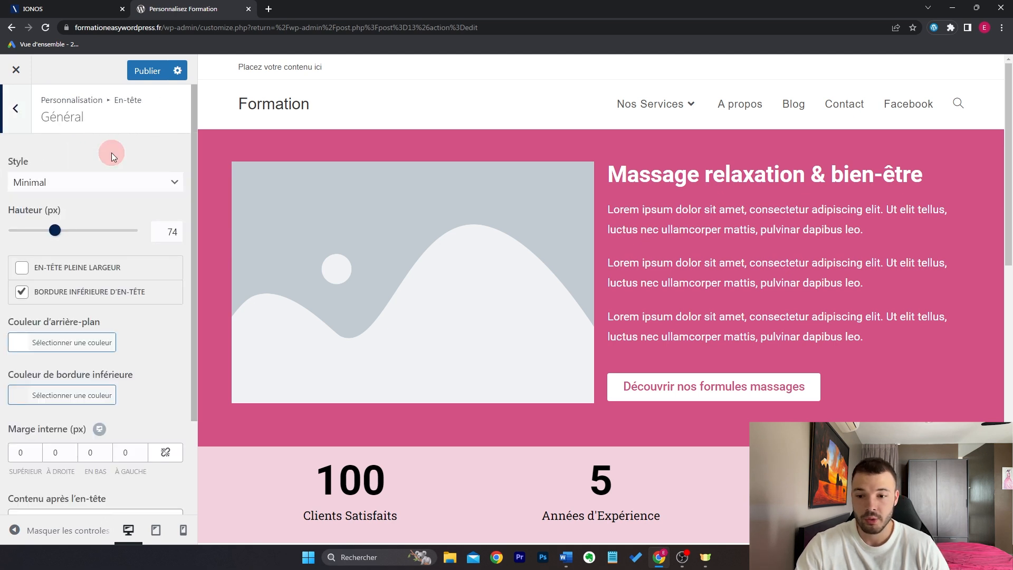
pyautogui.click(96, 185)
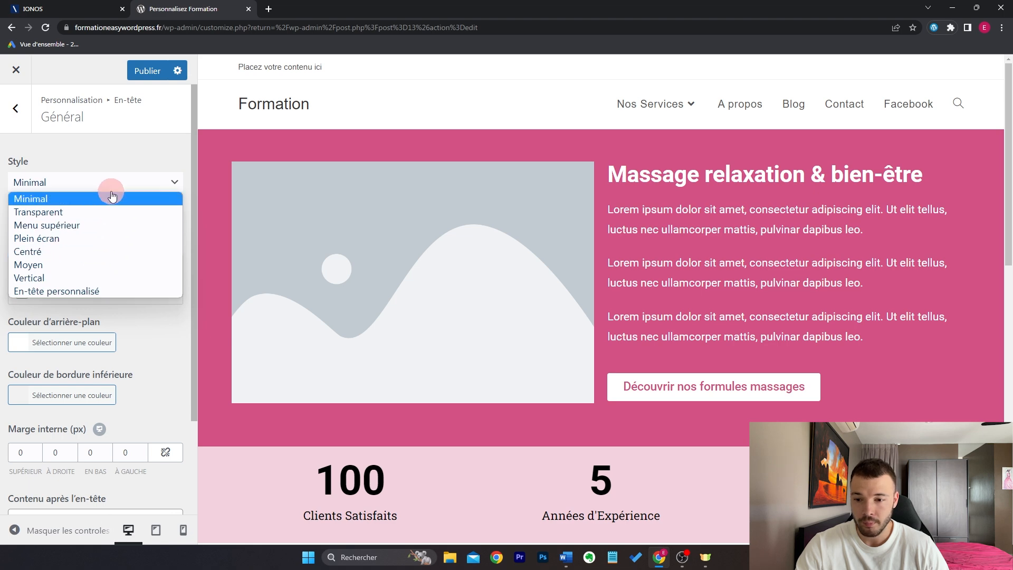
pyautogui.click(109, 225)
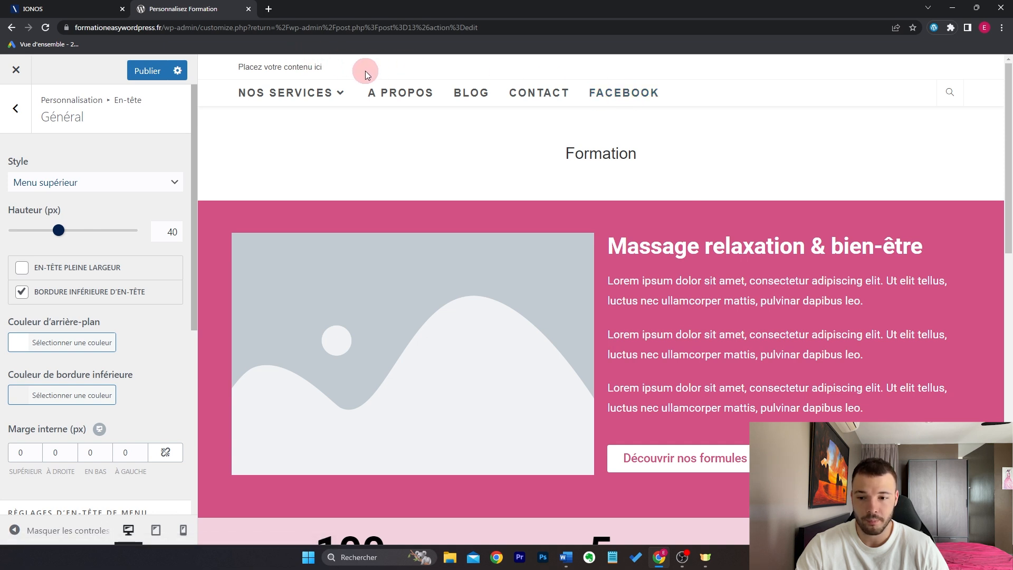
pyautogui.click(142, 186)
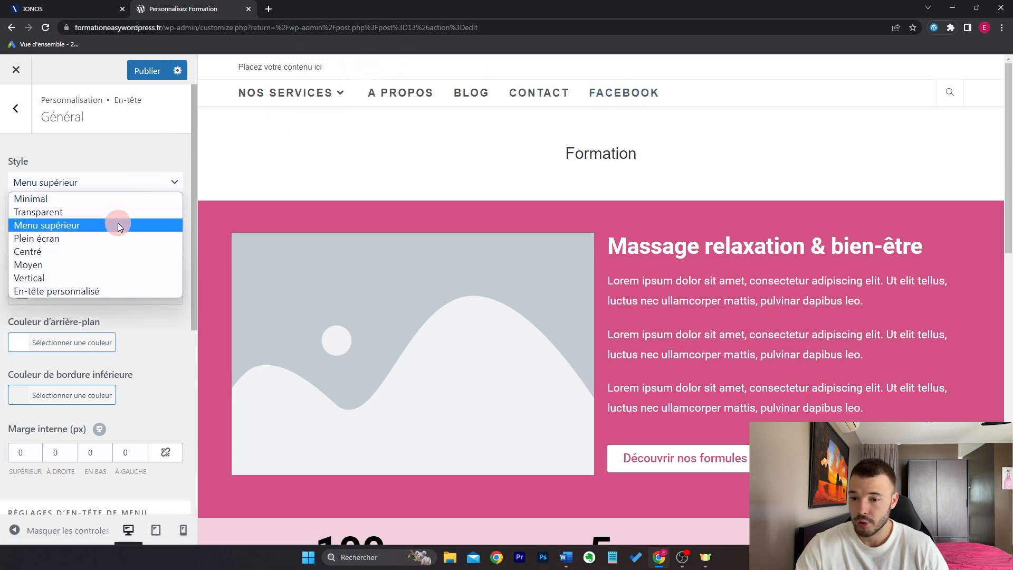
pyautogui.click(112, 199)
pyautogui.scroll(-2, 118, 268)
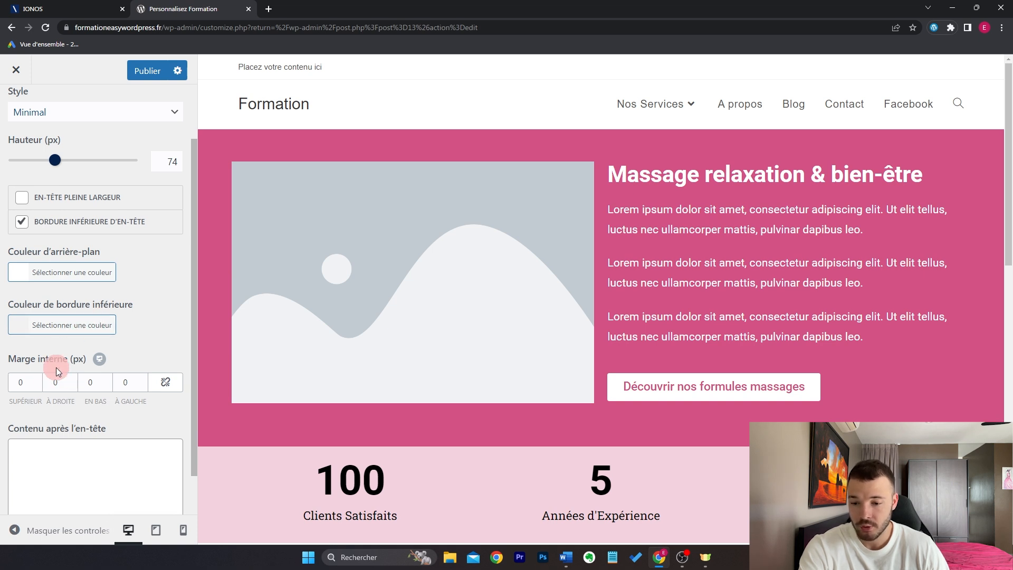
pyautogui.scroll(-1, 79, 406)
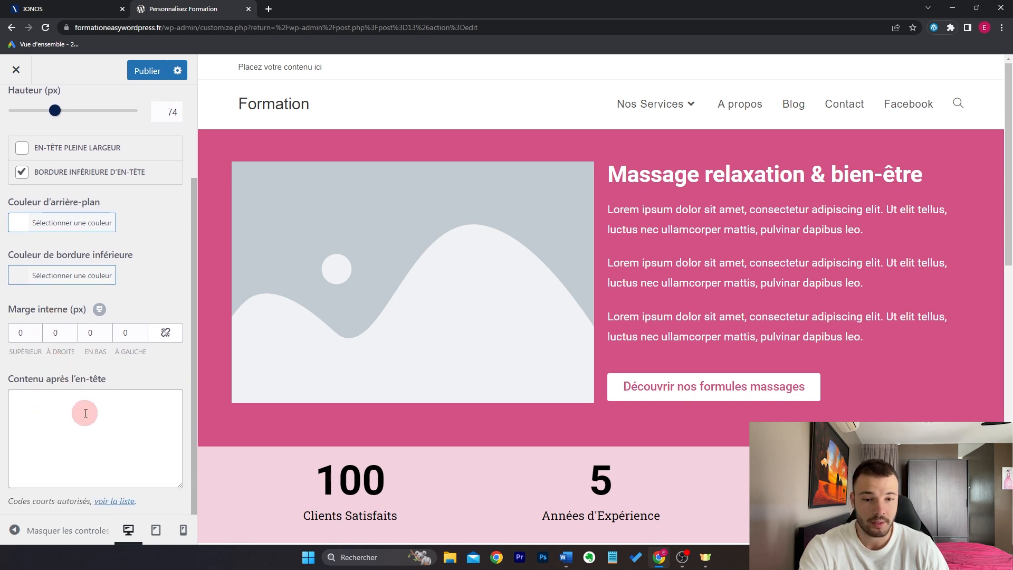
# Step: Type 'texte' as after-header content, then delete it again
pyautogui.click(85, 412)
pyautogui.write('texte')
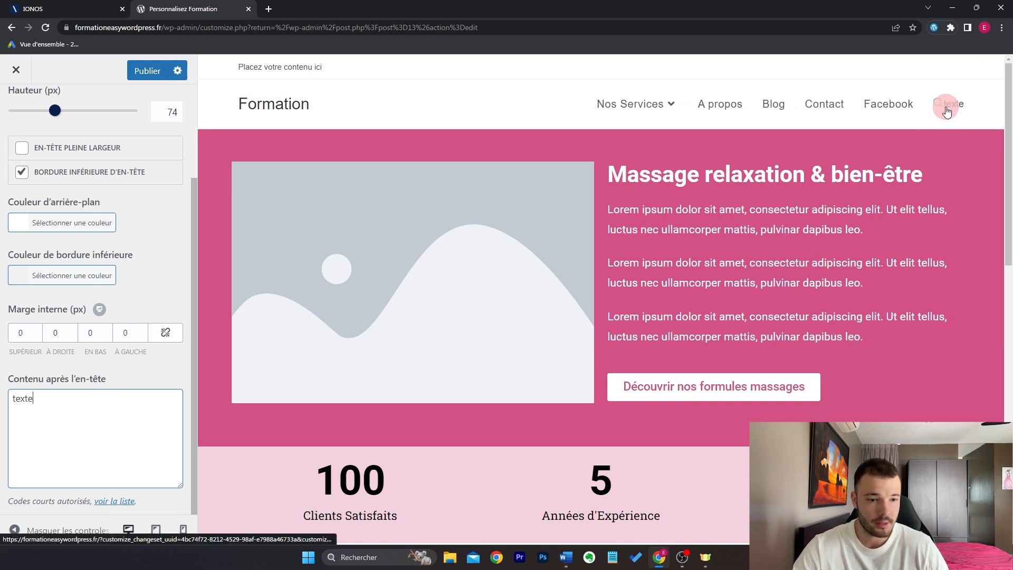
pyautogui.doubleClick(84, 401)
pyautogui.press('BackSpace')
pyautogui.scroll(3, 153, 283)
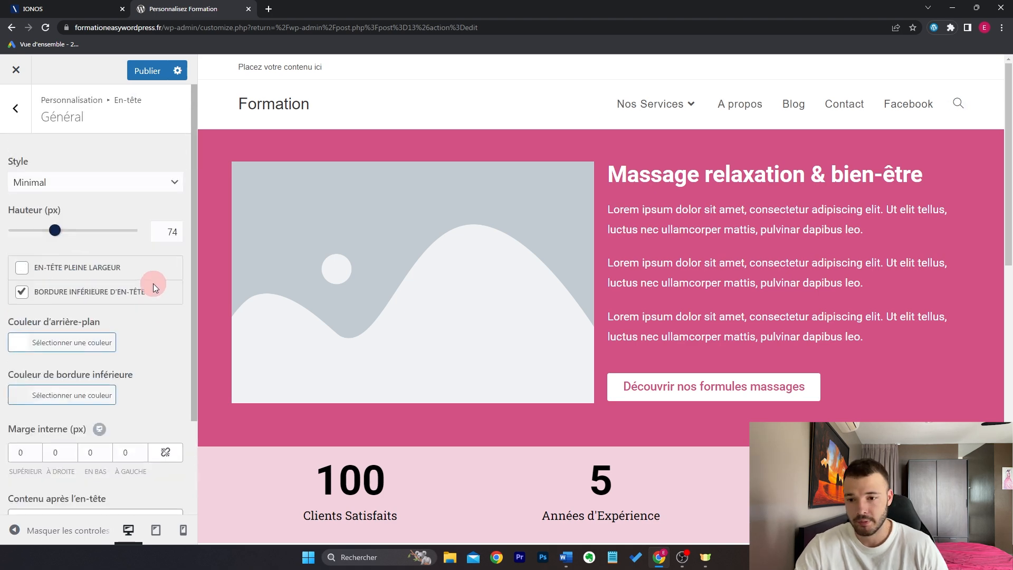
# Step: Give the header a pink #d35285 background and remove its bottom border
pyautogui.click(105, 182)
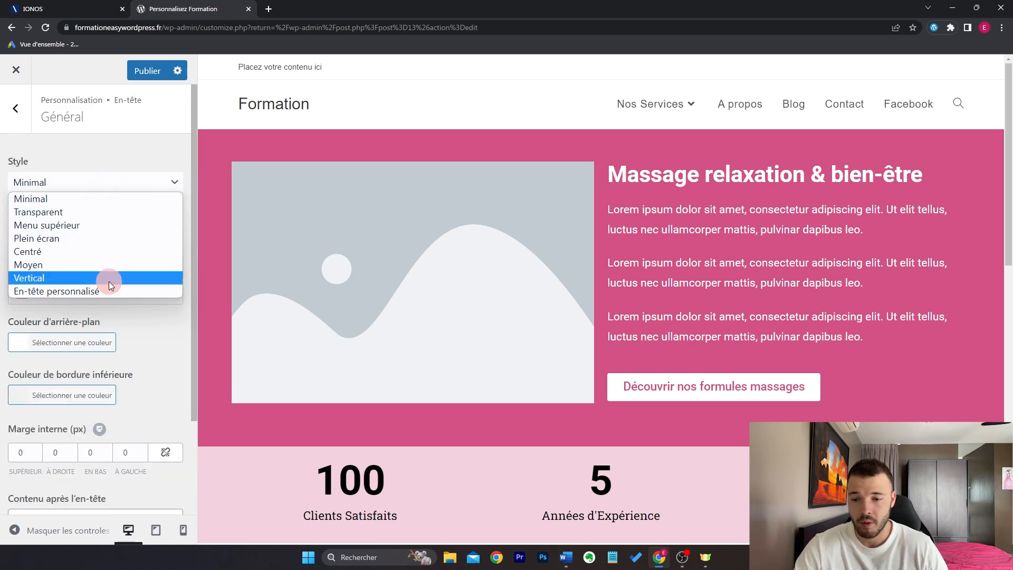
pyautogui.click(143, 185)
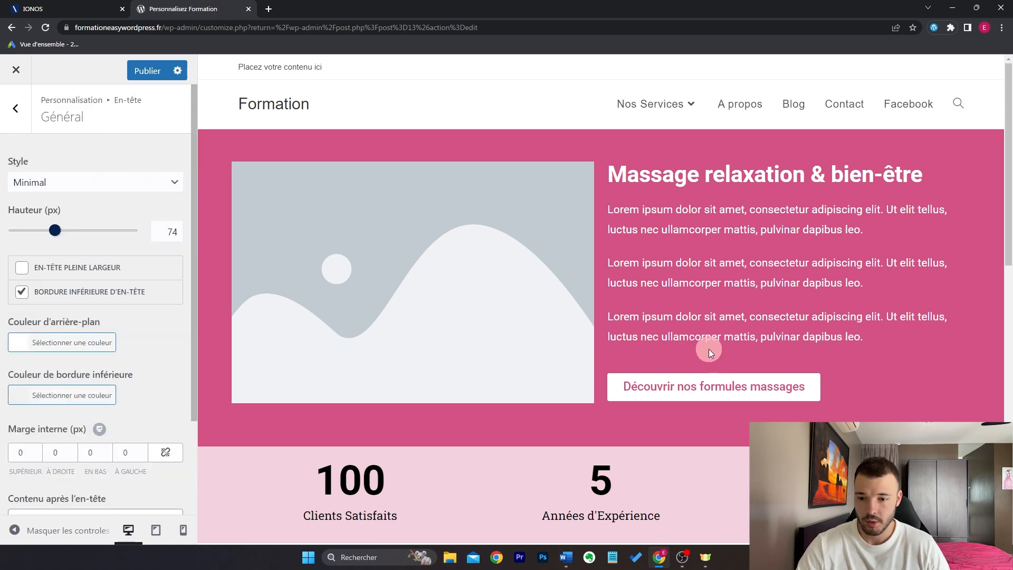
pyautogui.click(71, 345)
pyautogui.tripleClick(78, 370)
pyautogui.write('#d35285')
pyautogui.click(106, 305)
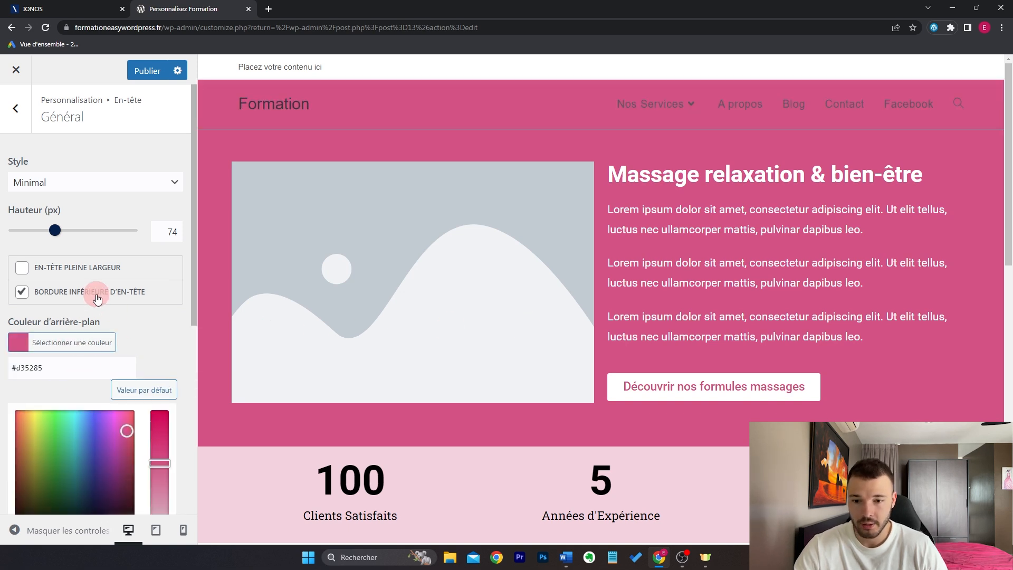
pyautogui.click(98, 299)
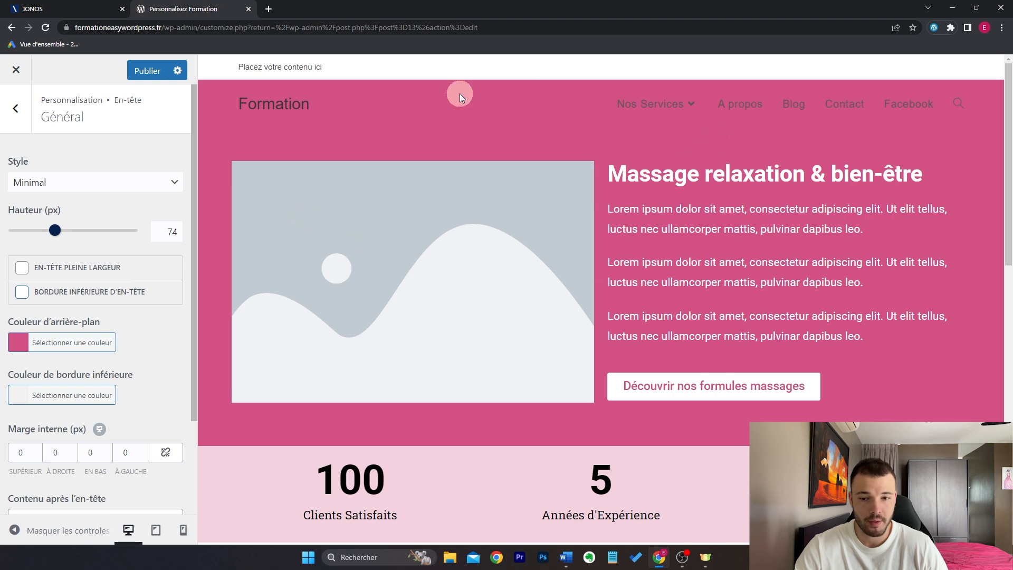
pyautogui.click(23, 120)
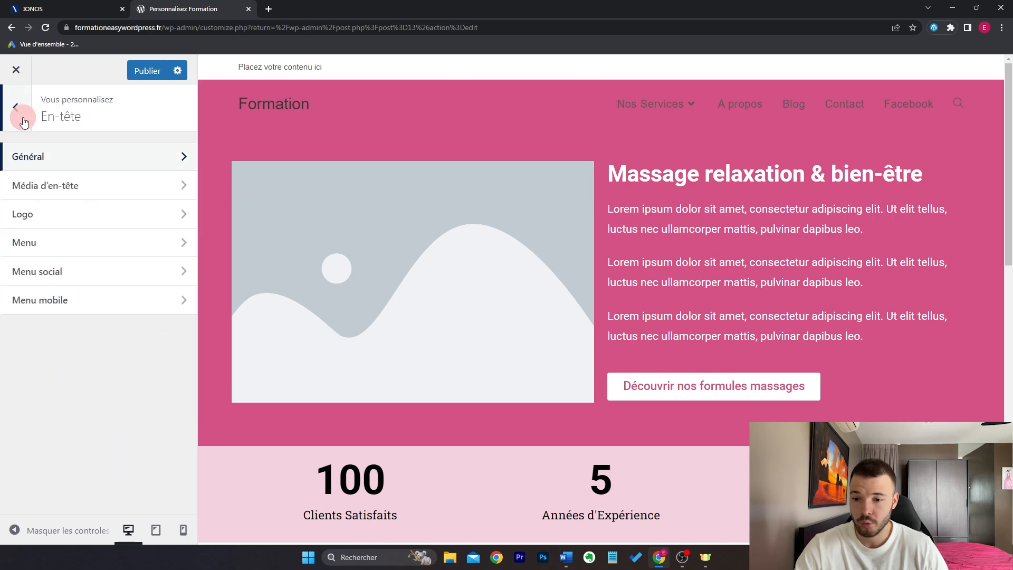
# Step: Close the logo picker without adding an image, keeping the Formation text title, then open Menu
pyautogui.click(84, 224)
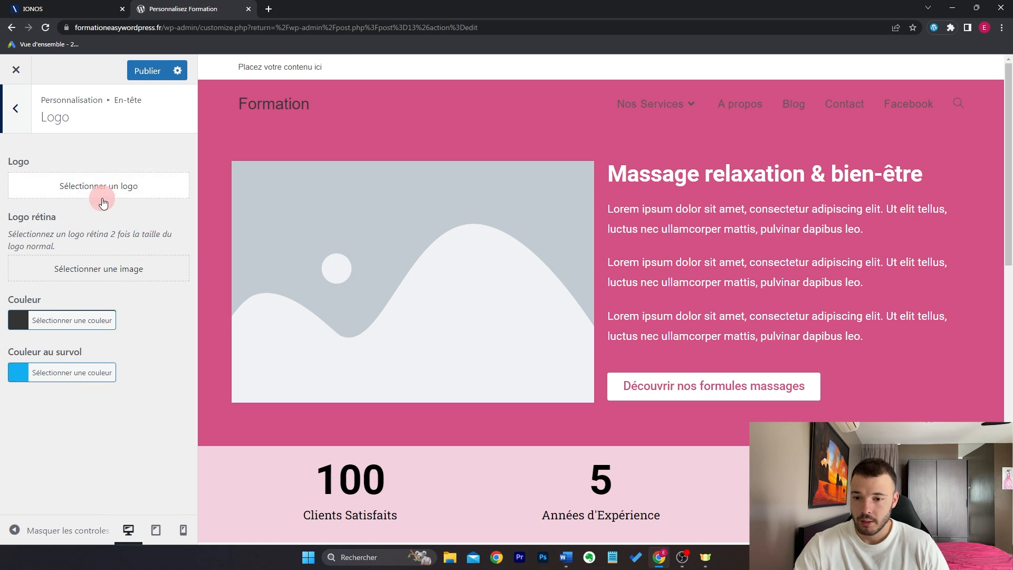
pyautogui.click(113, 186)
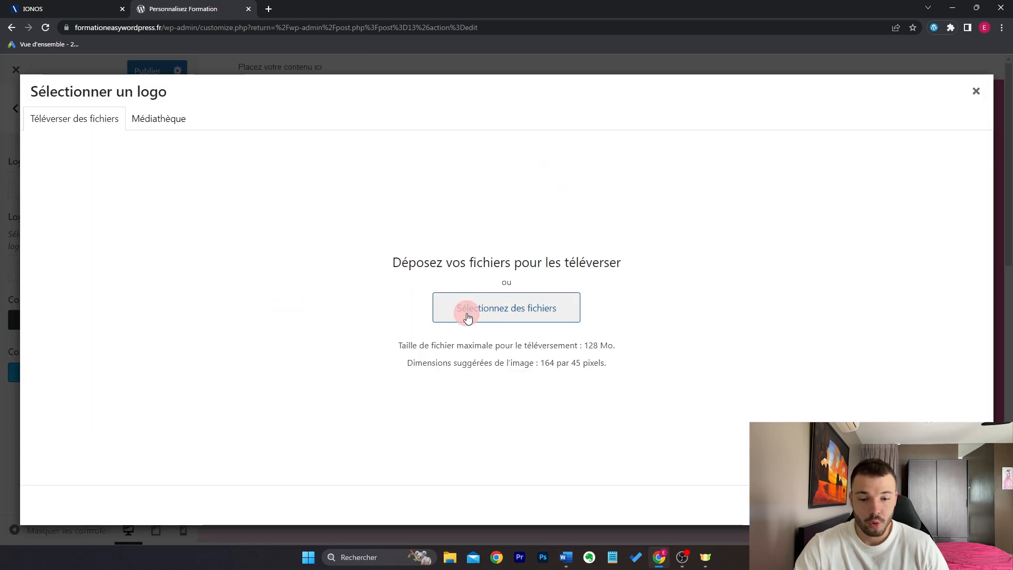
pyautogui.click(976, 91)
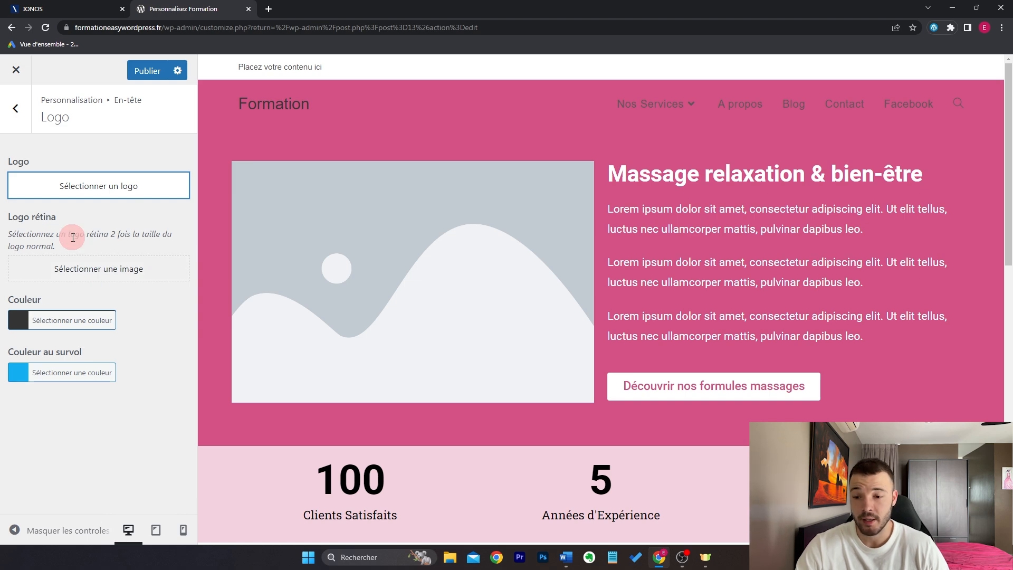
pyautogui.click(132, 244)
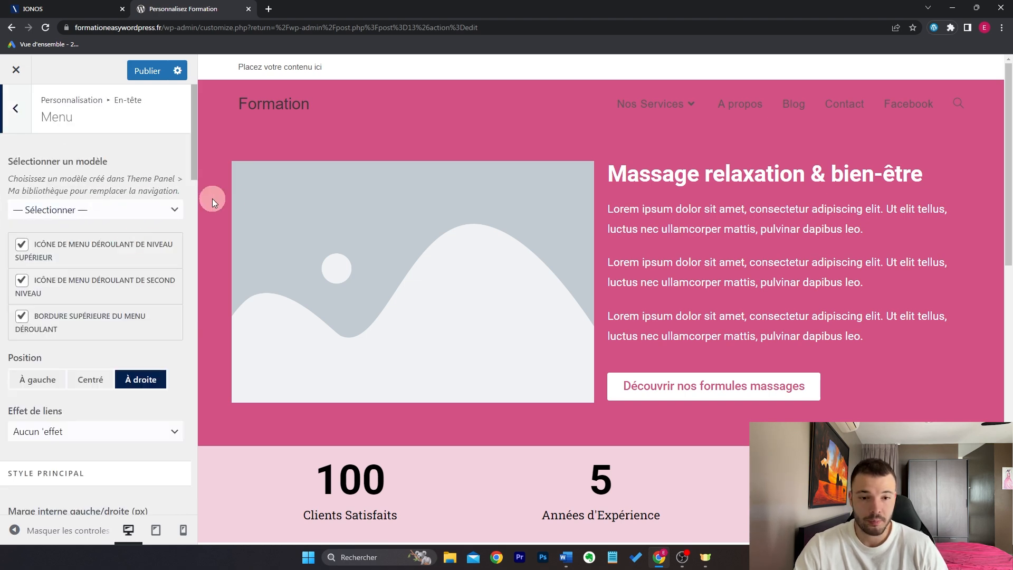
# Step: Centre the header menu and make its link and hover colours white
pyautogui.click(101, 381)
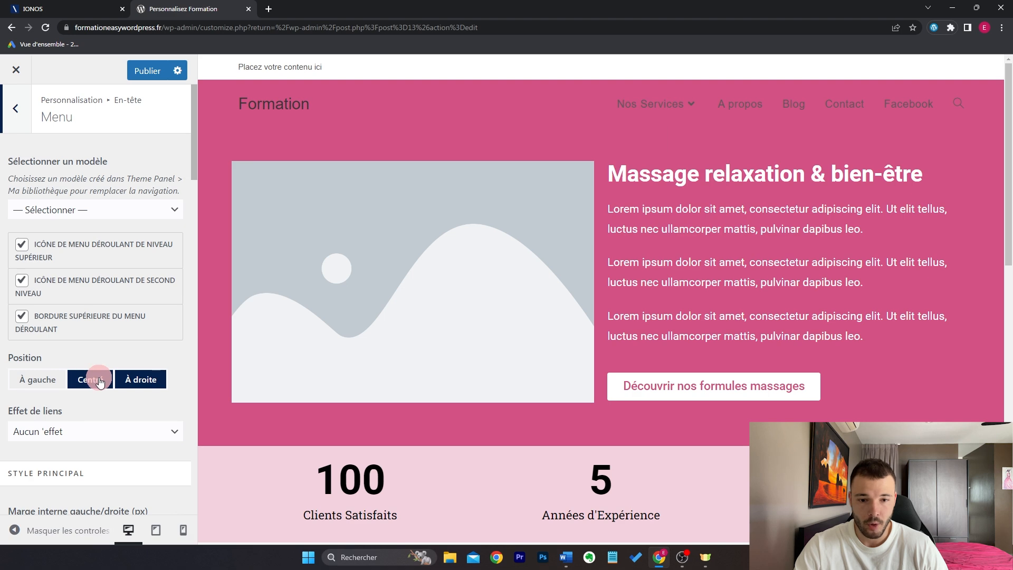
pyautogui.scroll(-7, 154, 346)
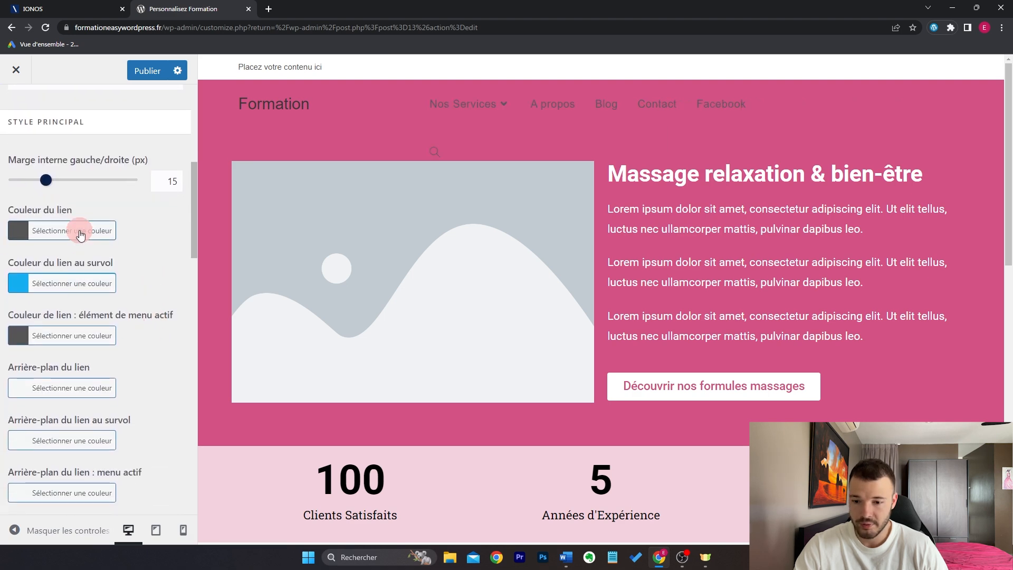
pyautogui.click(79, 230)
pyautogui.click(40, 339)
pyautogui.moveTo(39, 340); pyautogui.dragTo(15, 297)
pyautogui.click(148, 257)
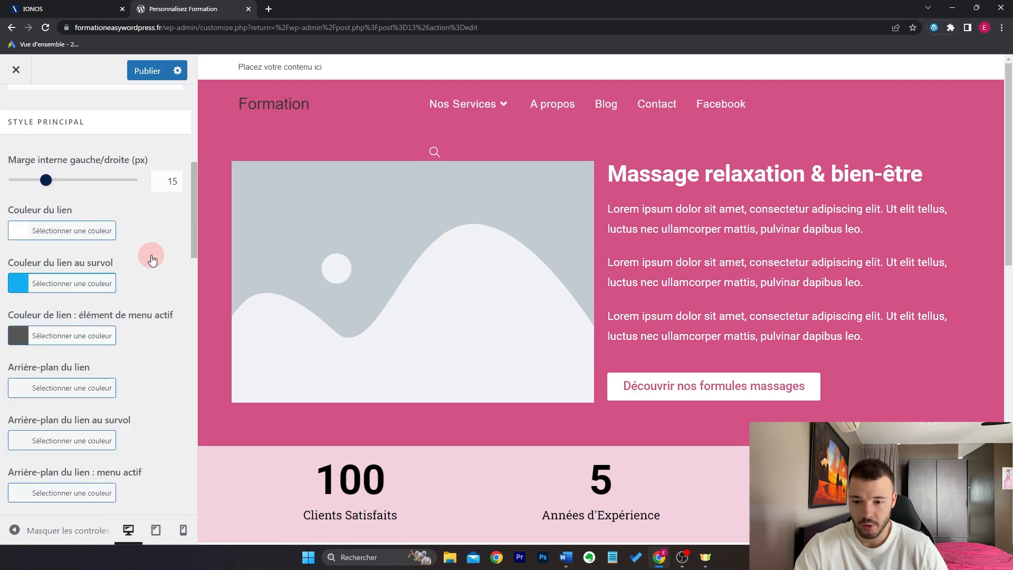
pyautogui.click(88, 281)
pyautogui.click(36, 479)
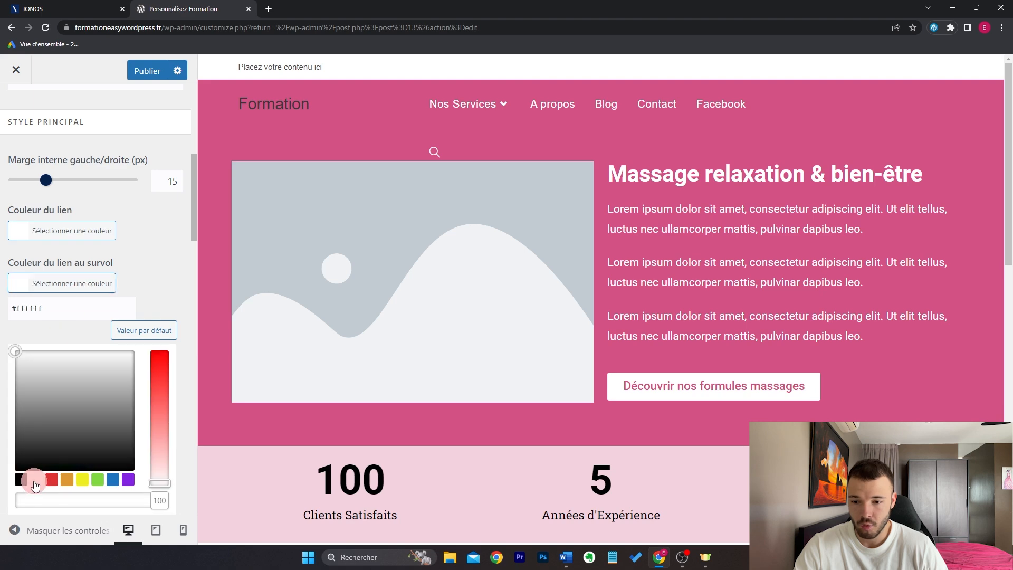
pyautogui.click(141, 274)
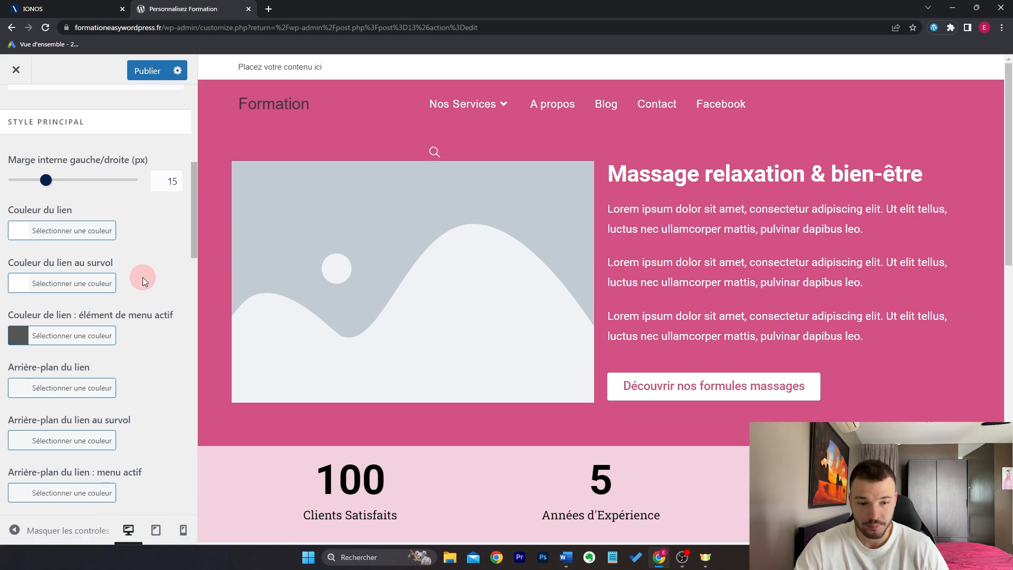
# Step: Set the menu search icon style to Désactivé
pyautogui.scroll(-15, 142, 278)
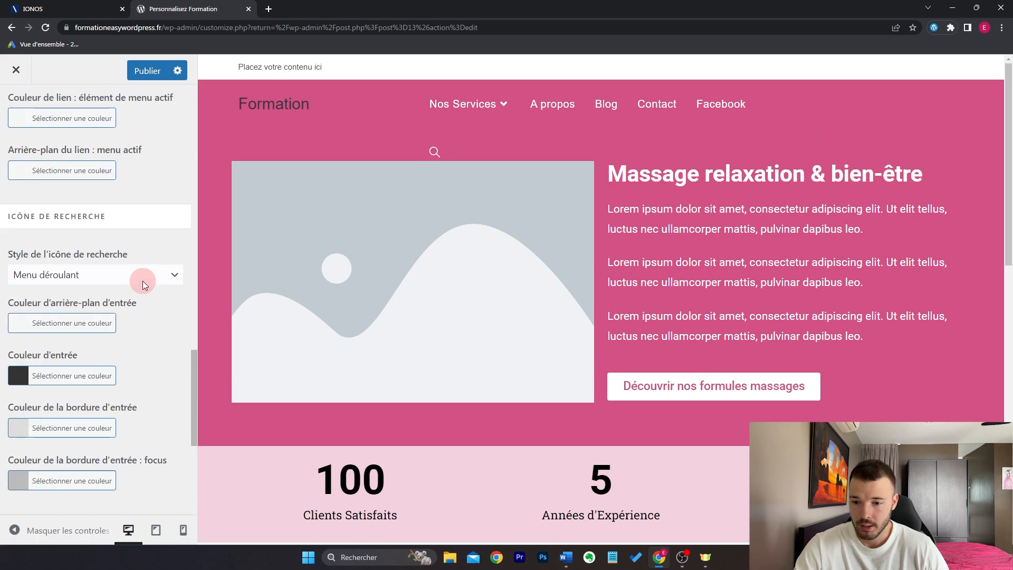
pyautogui.scroll(-1, 143, 281)
pyautogui.click(136, 203)
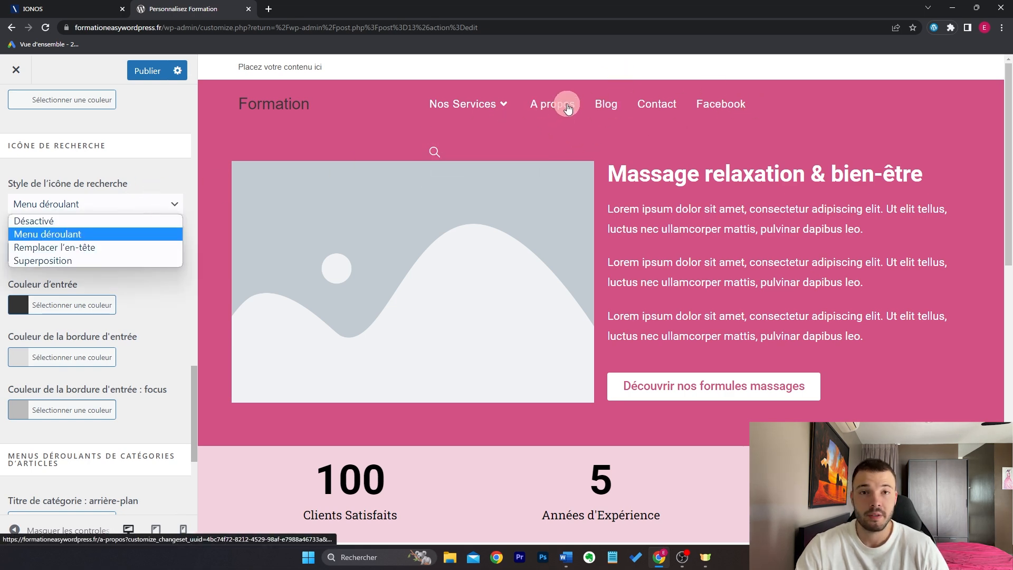
pyautogui.click(142, 220)
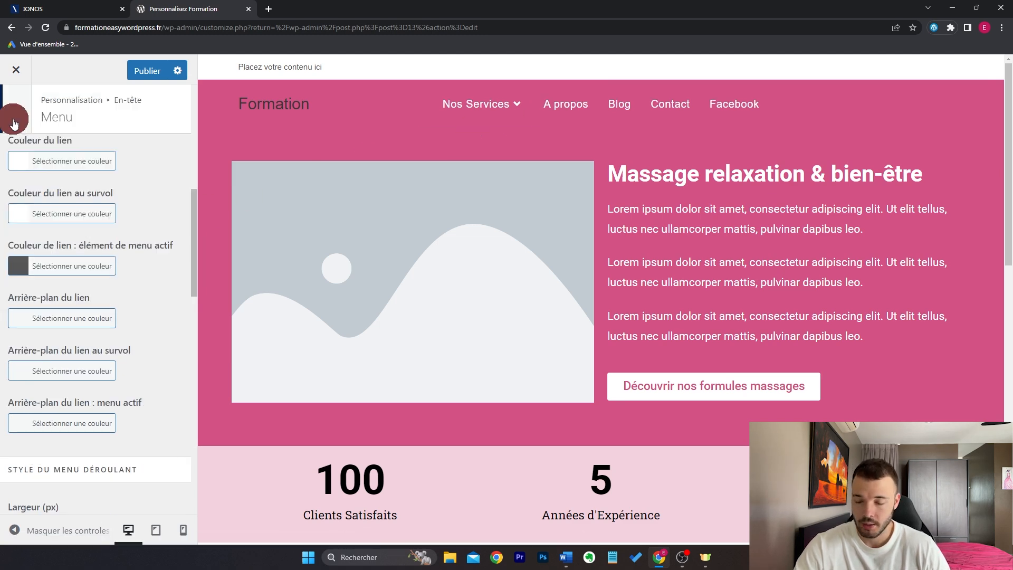
pyautogui.click(15, 108)
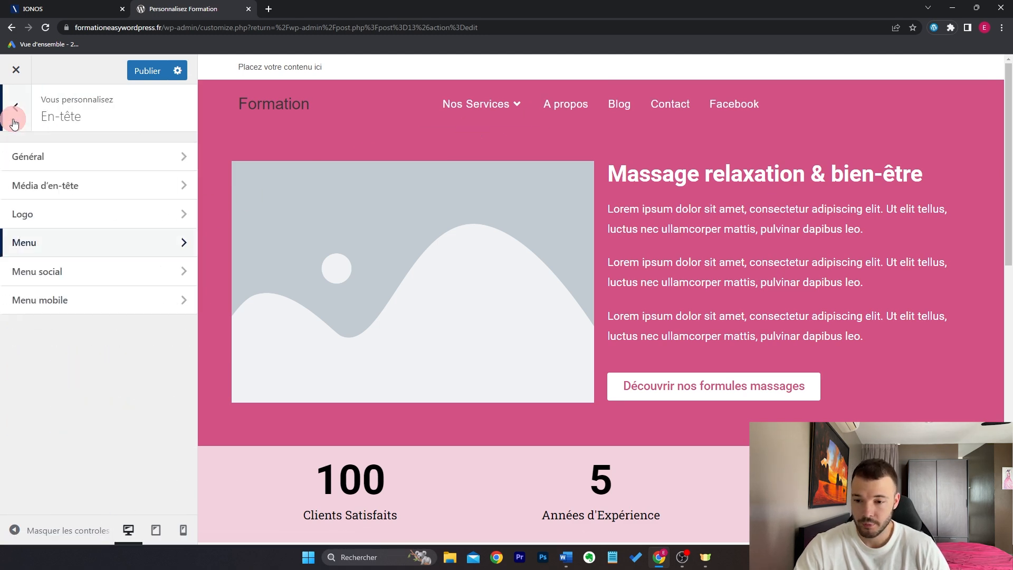
# Step: Enable the header social menu and start typing 'fr' in the Facebook field
pyautogui.click(102, 270)
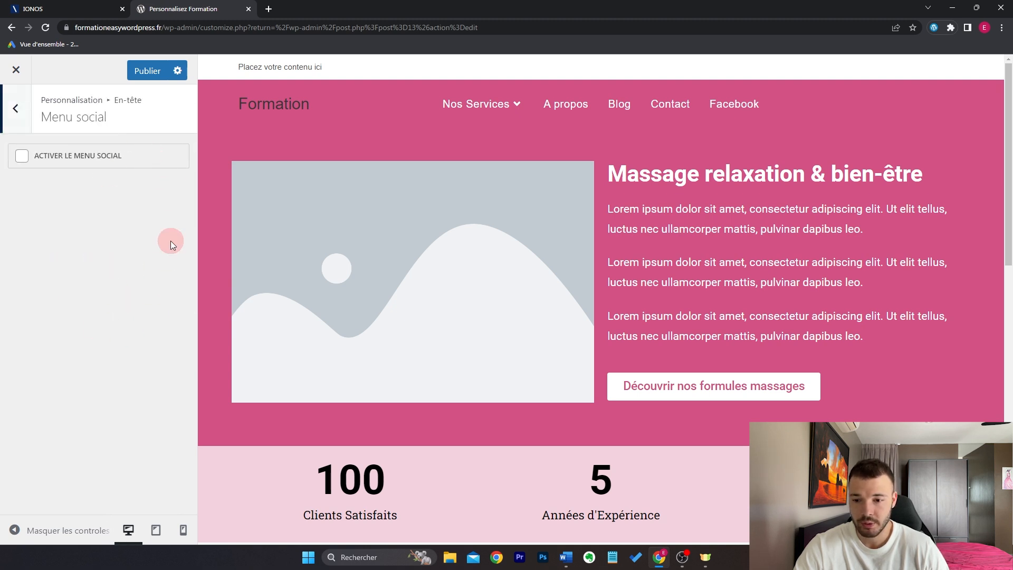
pyautogui.click(106, 164)
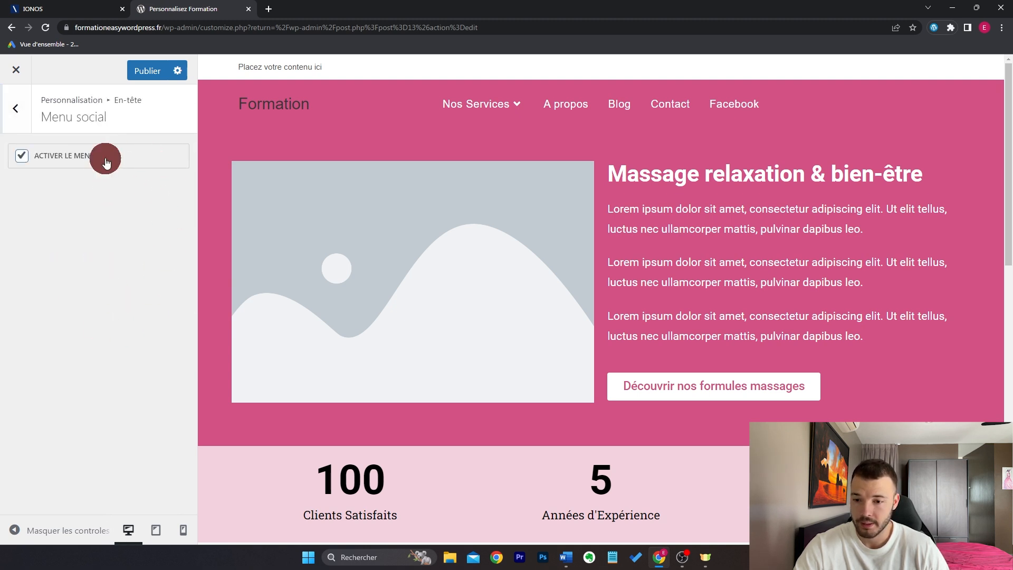
pyautogui.scroll(-10, 118, 372)
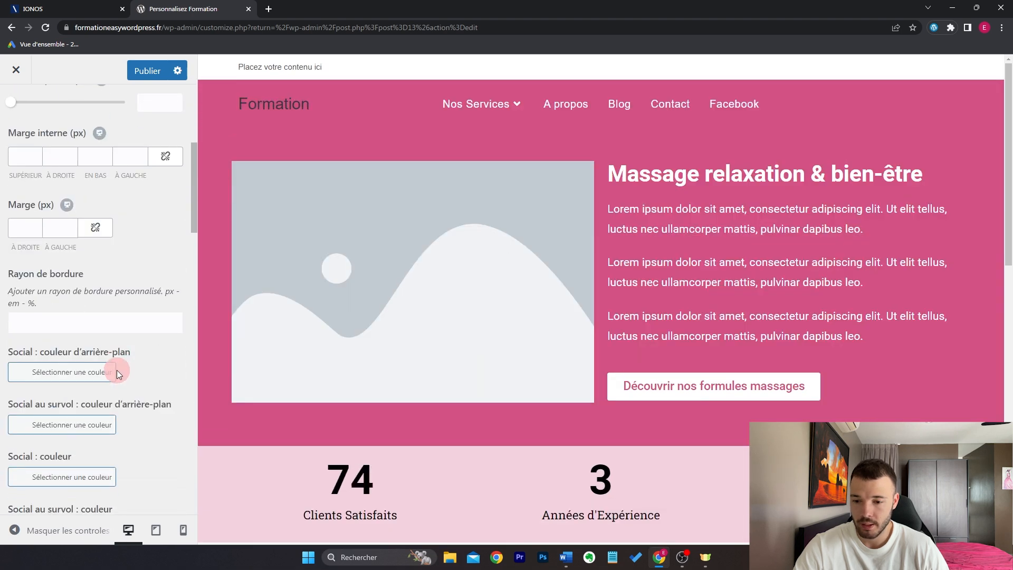
pyautogui.click(86, 357)
pyautogui.write('fr')
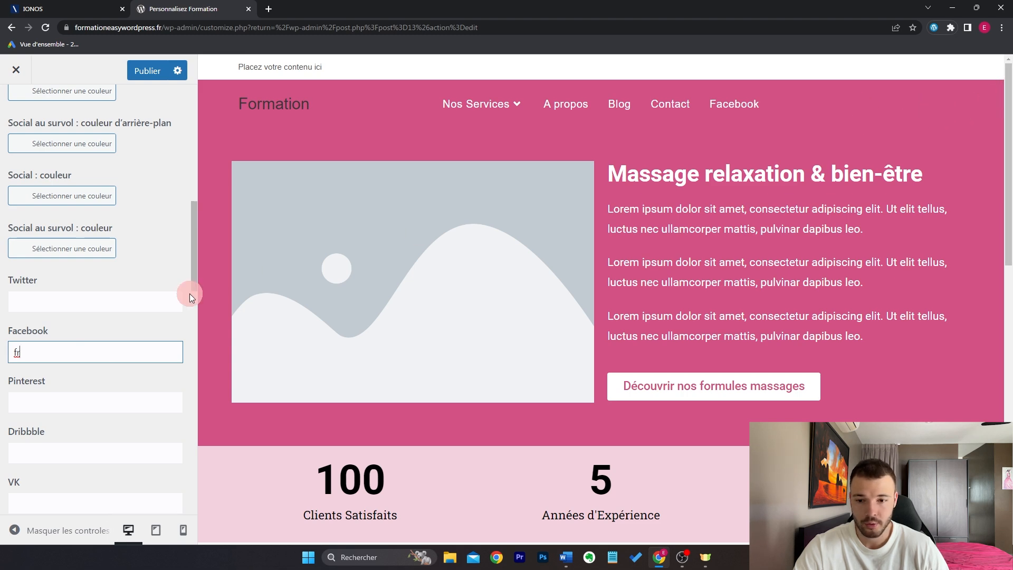
pyautogui.scroll(7, 113, 316)
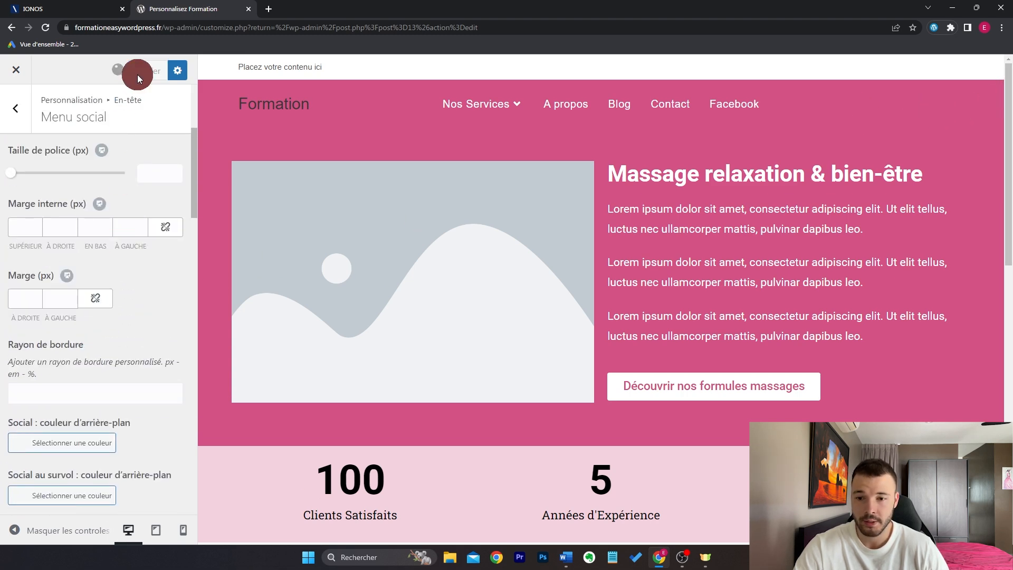
# Step: Load formationeasywordpress.fr in a new browser tab
pyautogui.click(272, 7)
pyautogui.write('for')
pyautogui.press('Return')
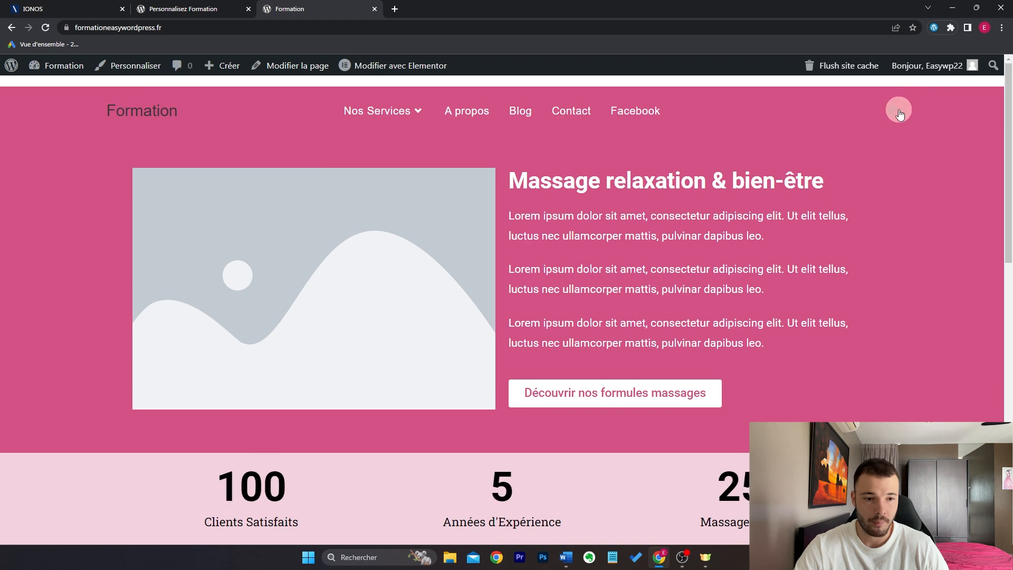
# Step: Compare the customizer with the refreshed live site to check the header
pyautogui.click(201, 7)
pyautogui.click(290, 9)
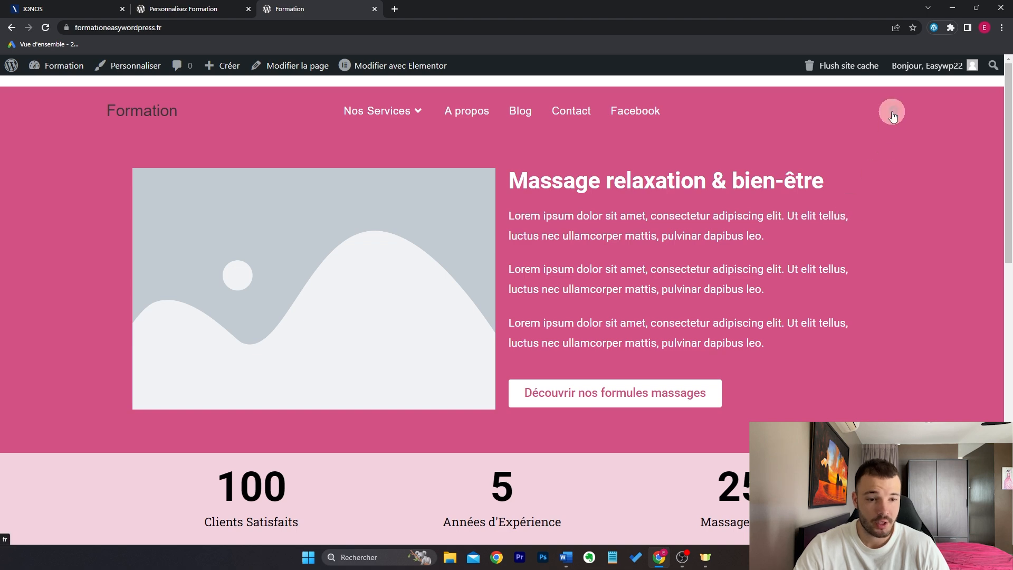
pyautogui.click(204, 8)
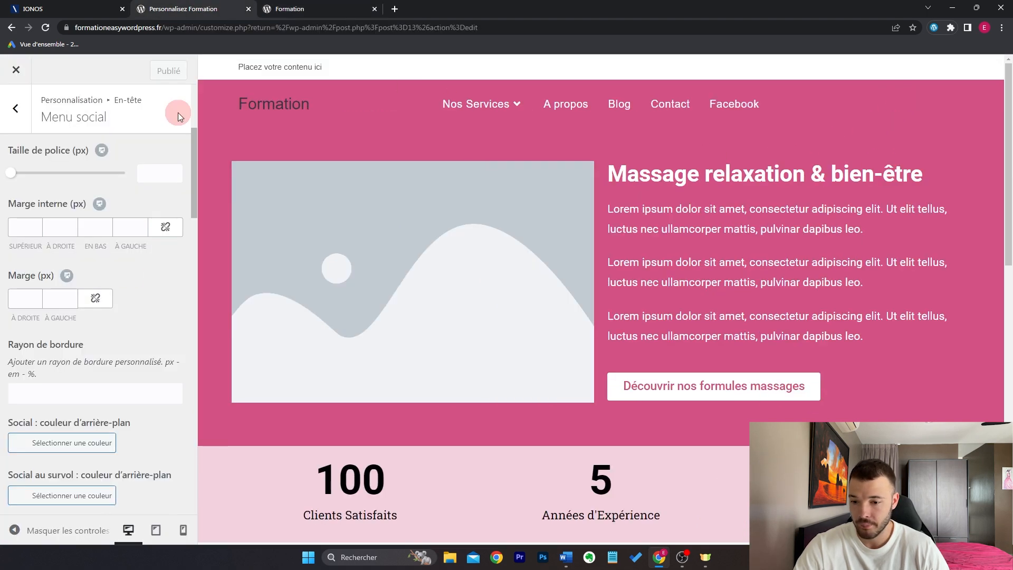
pyautogui.scroll(2, 127, 330)
pyautogui.scroll(-7, 129, 330)
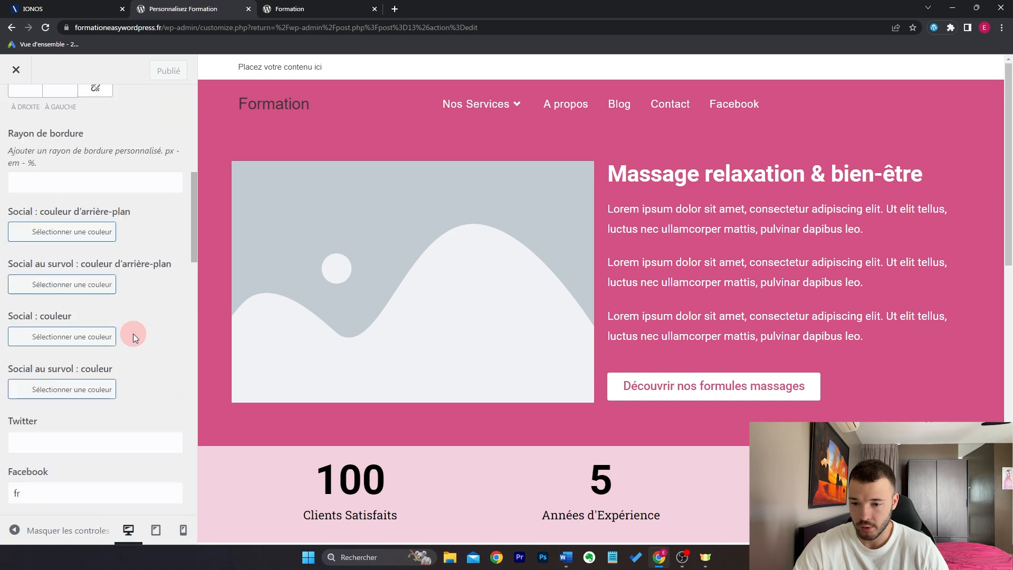
pyautogui.click(148, 64)
pyautogui.click(331, 6)
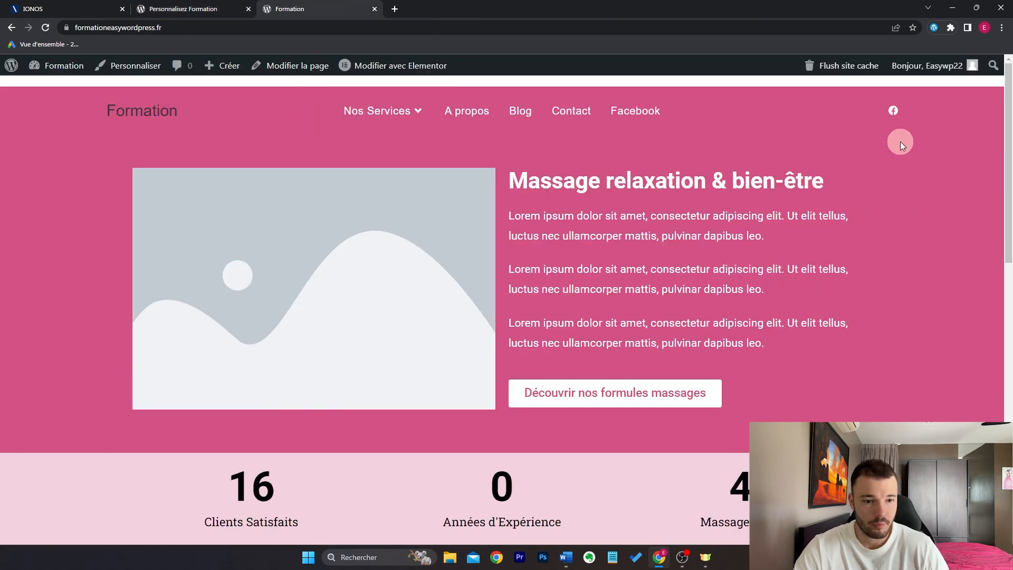
# Step: Untick Activer le menu social and return to the En-tête list
pyautogui.click(192, 8)
pyautogui.scroll(10, 158, 238)
pyautogui.click(119, 163)
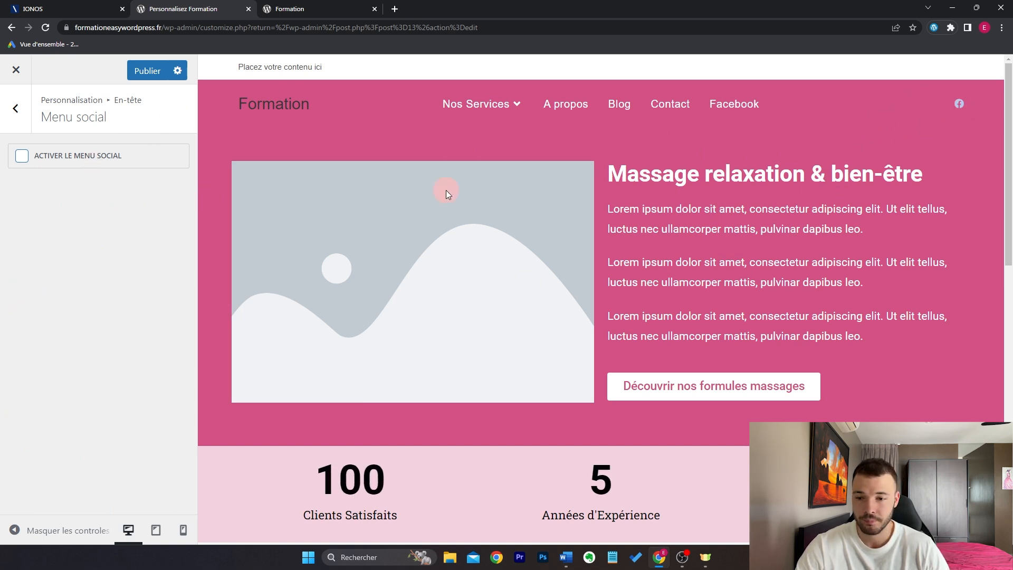
pyautogui.click(16, 109)
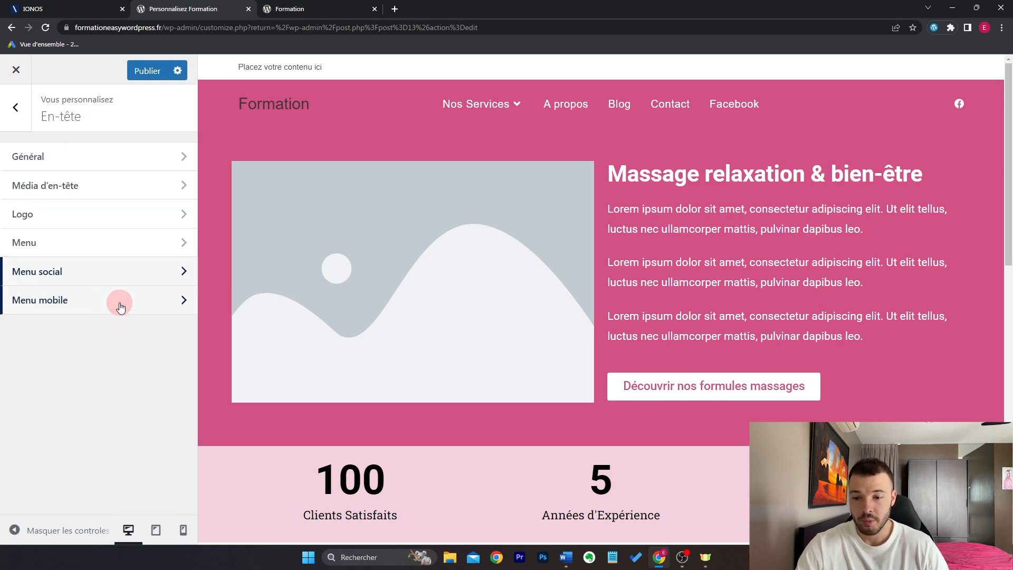
# Step: In Menu mobile, switch to phone preview and set Position des éléments to Lien/logo/panier
pyautogui.click(121, 306)
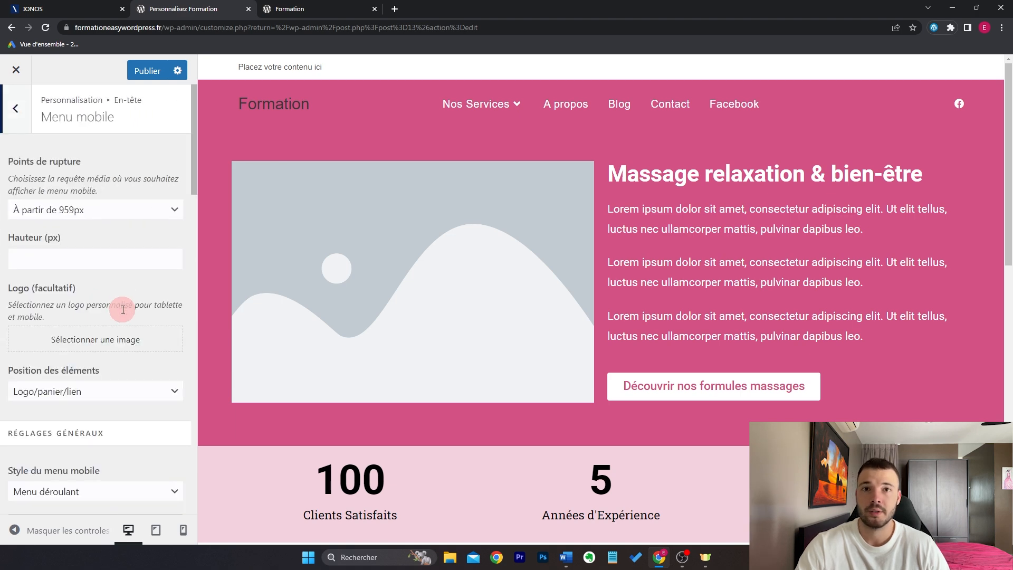
pyautogui.click(183, 531)
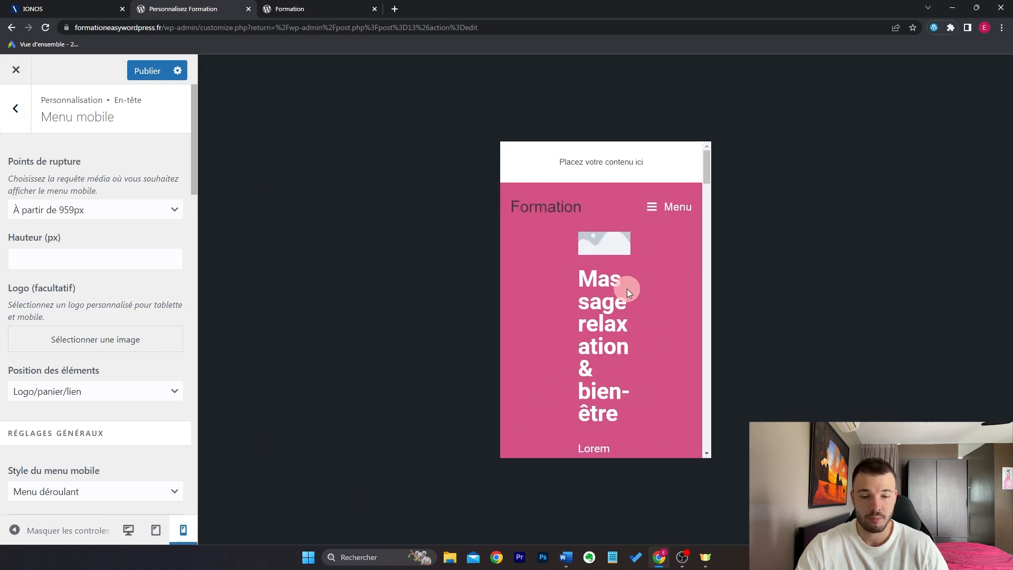
pyautogui.scroll(-8, 655, 274)
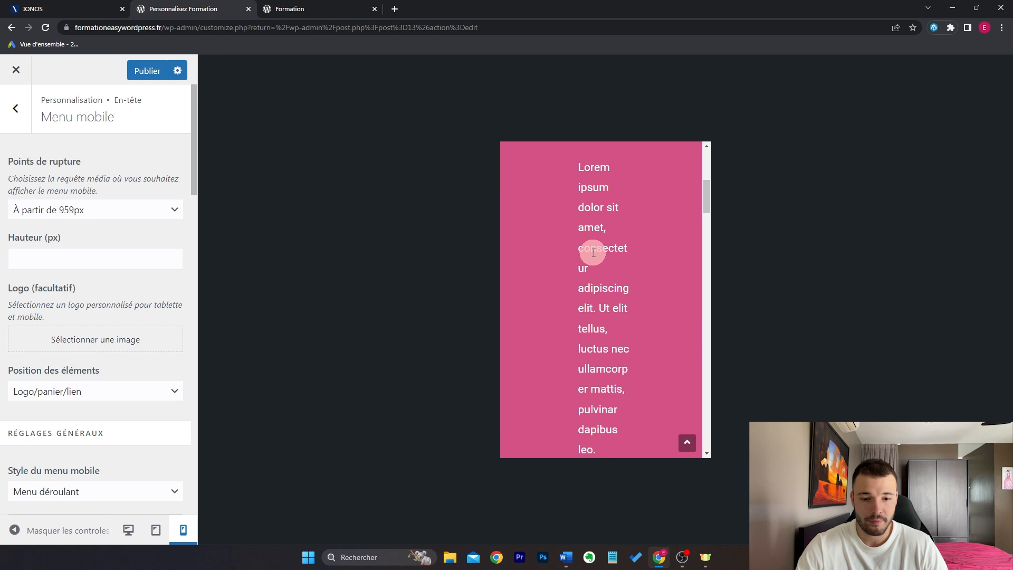
pyautogui.scroll(10, 654, 312)
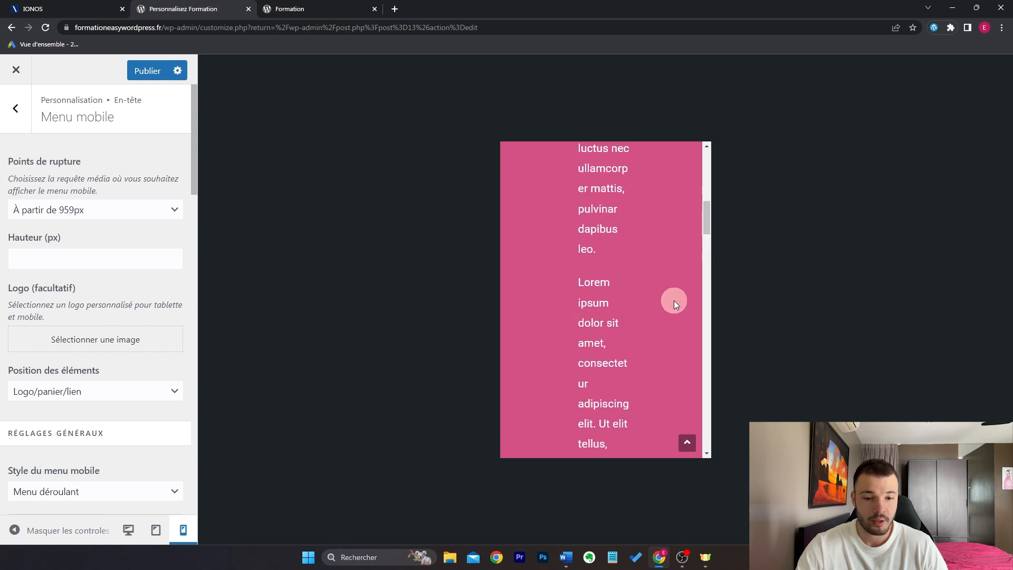
pyautogui.scroll(1, 683, 280)
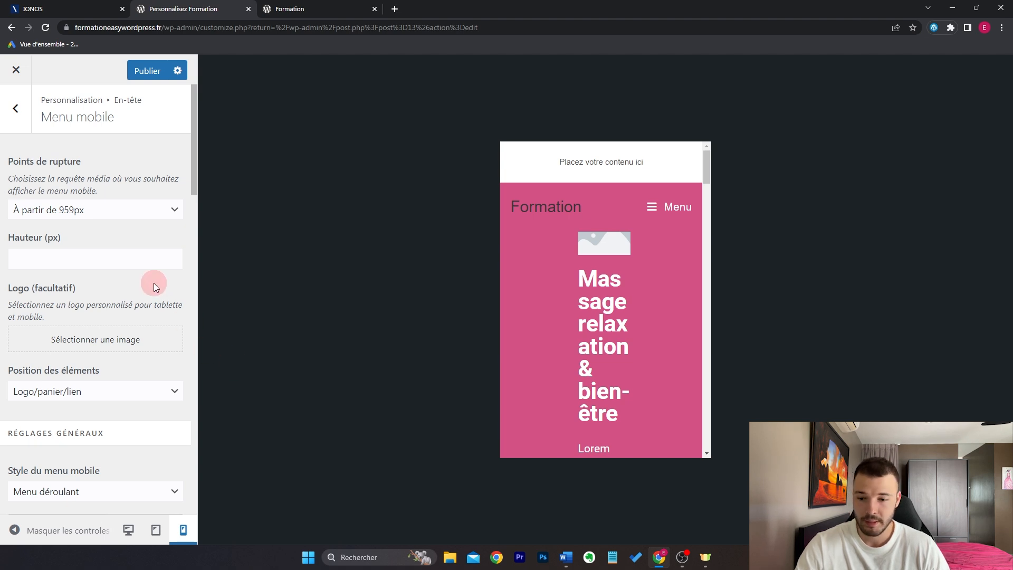
pyautogui.click(116, 397)
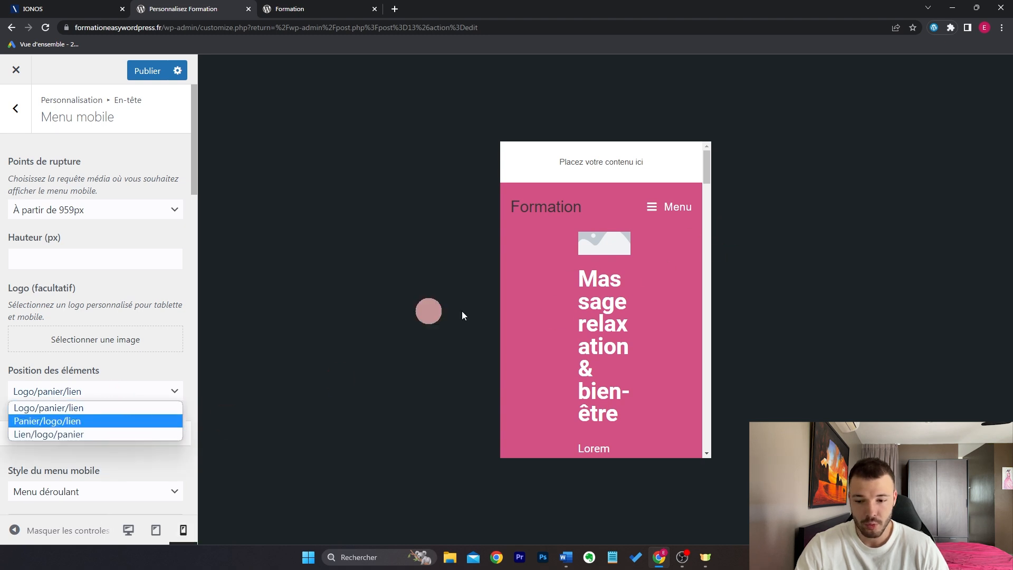
pyautogui.click(138, 432)
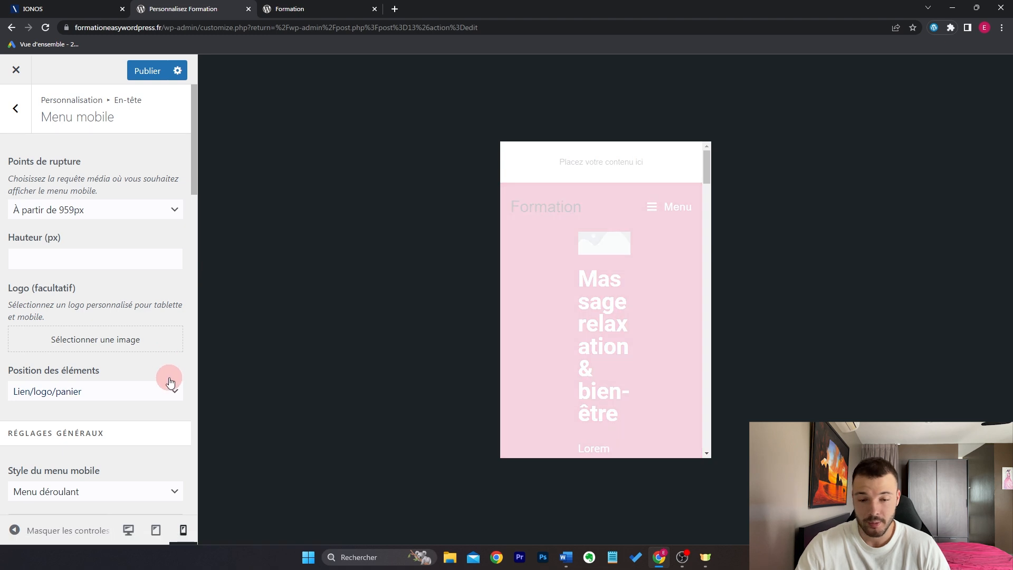
# Step: Hide the Menu label beside the mobile menu icon and test the menu in the preview
pyautogui.scroll(-4, 158, 319)
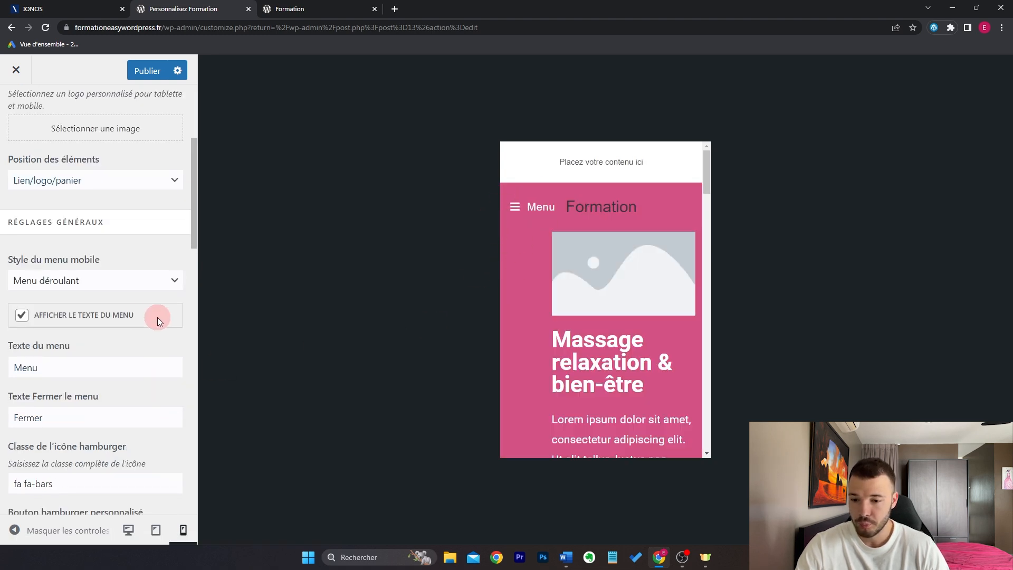
pyautogui.click(65, 316)
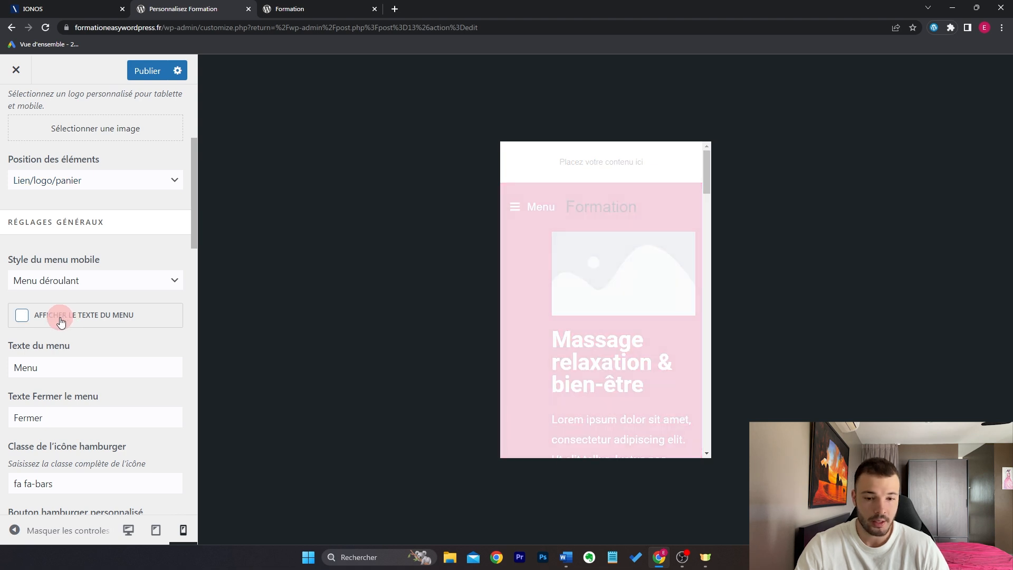
pyautogui.click(512, 209)
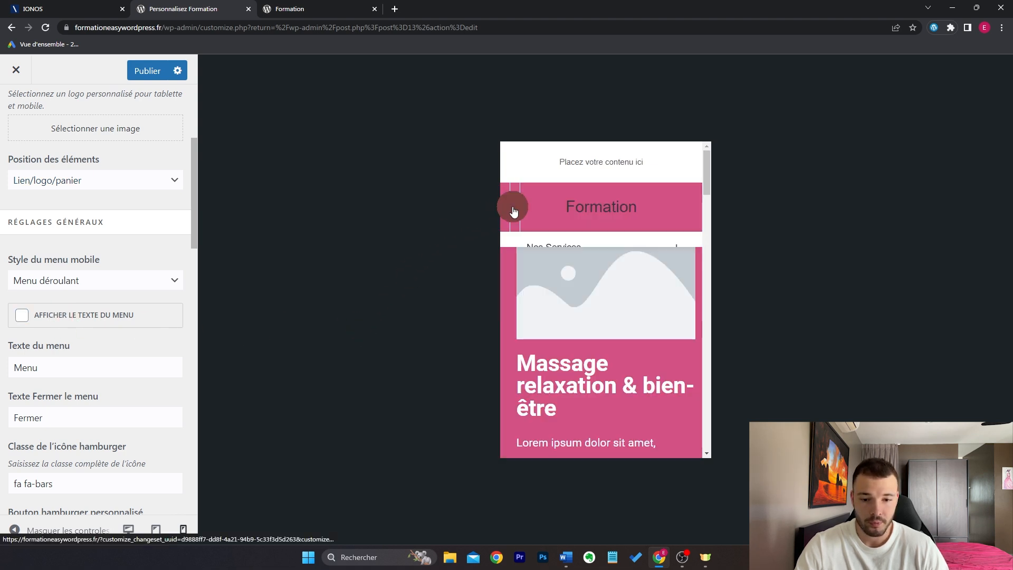
pyautogui.click(515, 207)
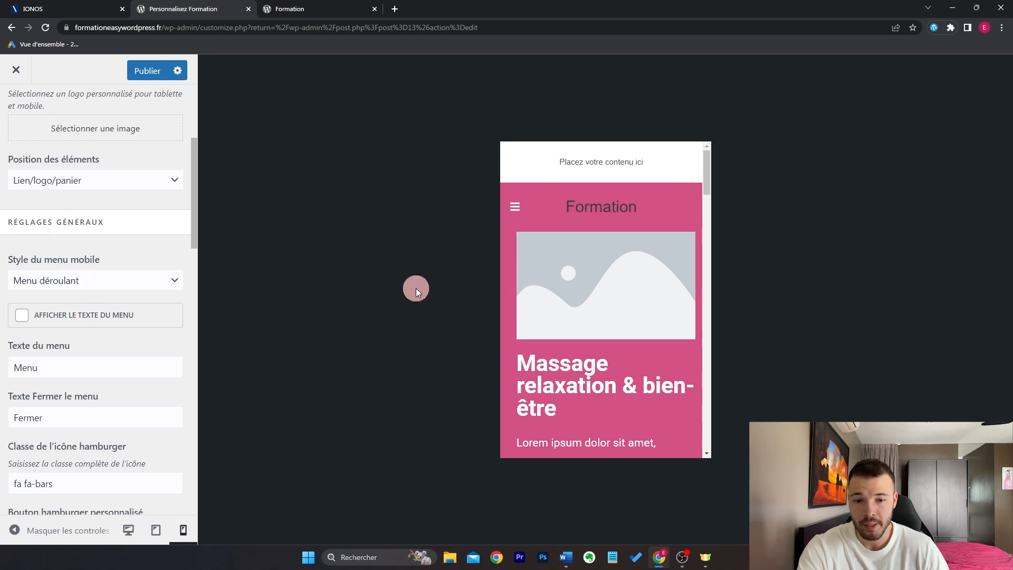
pyautogui.click(515, 208)
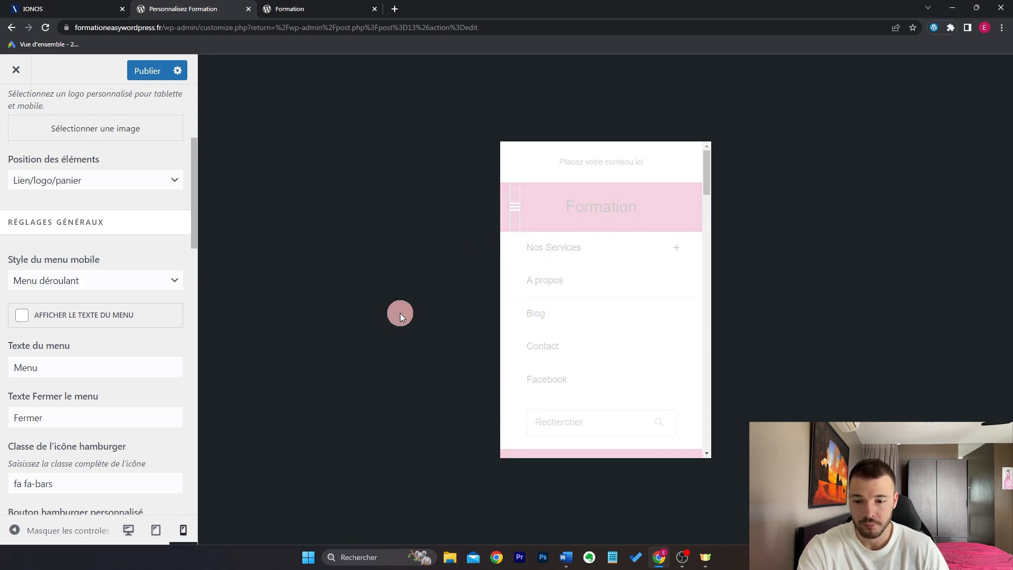
# Step: Set the mobile menu style to Plein écran and check the full-screen menu in the preview
pyautogui.click(135, 282)
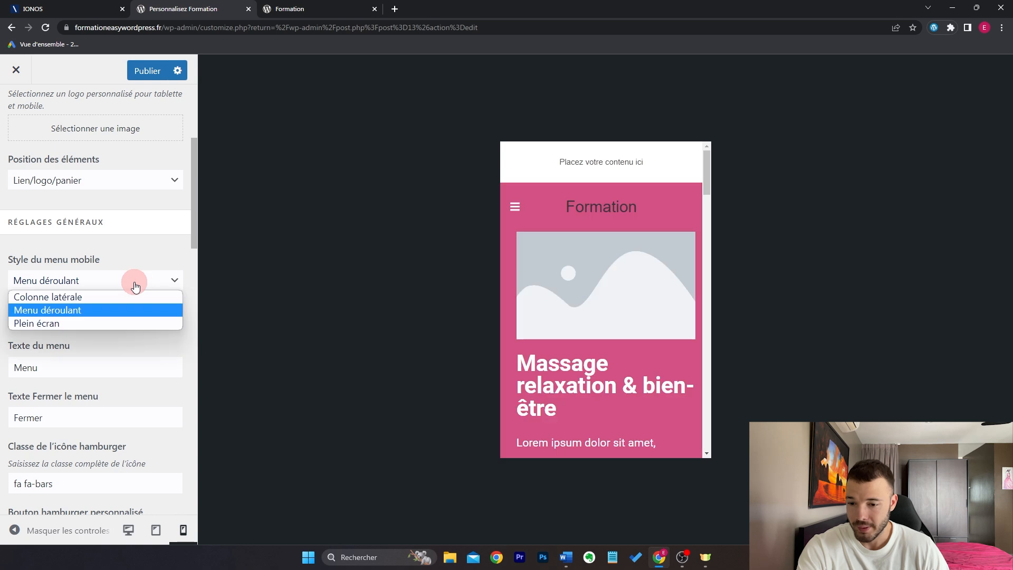
pyautogui.click(112, 323)
pyautogui.click(516, 206)
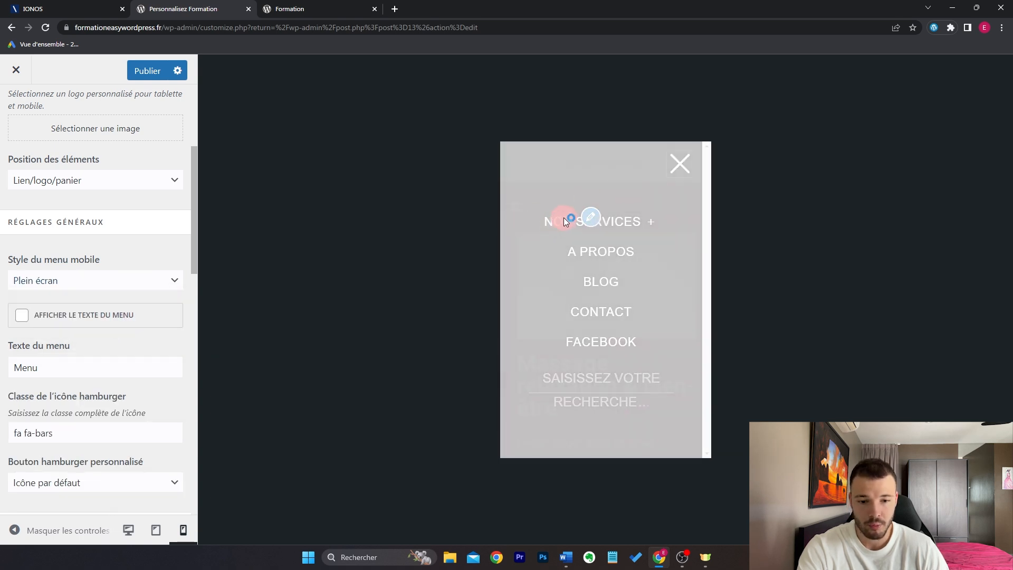
pyautogui.click(521, 229)
pyautogui.click(684, 166)
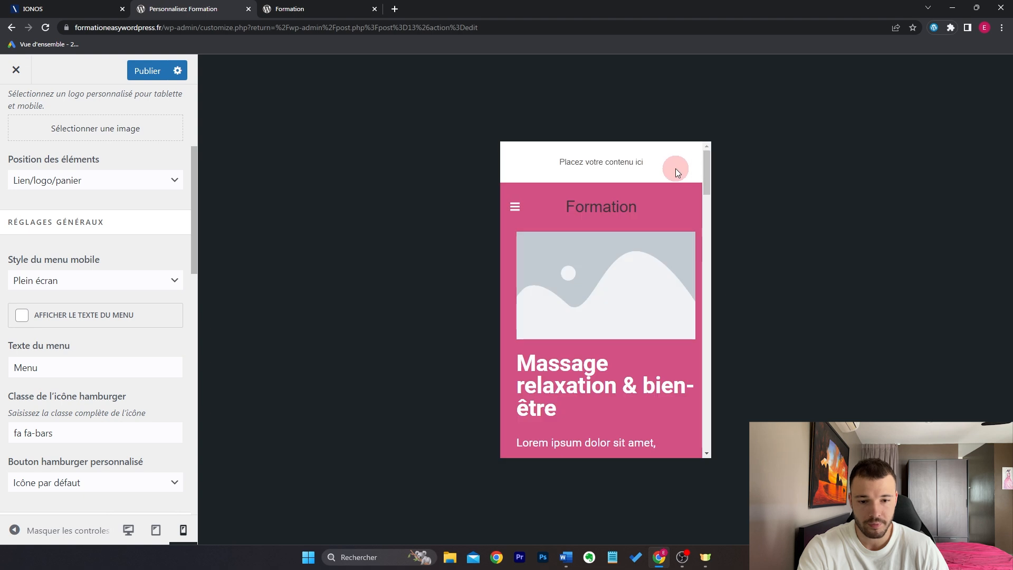
# Step: Turn off the mobile search menu and return to desktop preview
pyautogui.scroll(-5, 154, 332)
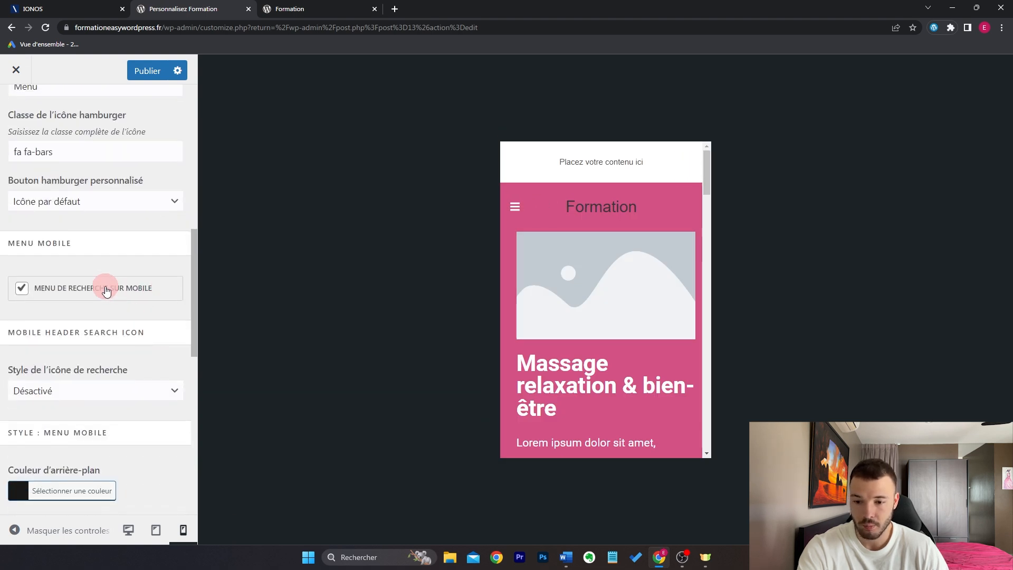
pyautogui.click(106, 287)
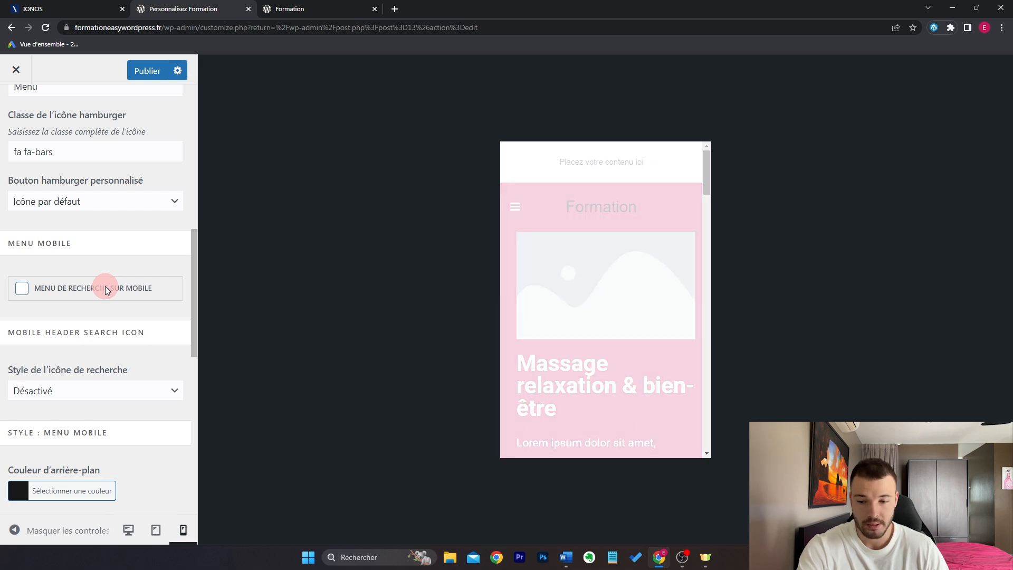
pyautogui.click(129, 529)
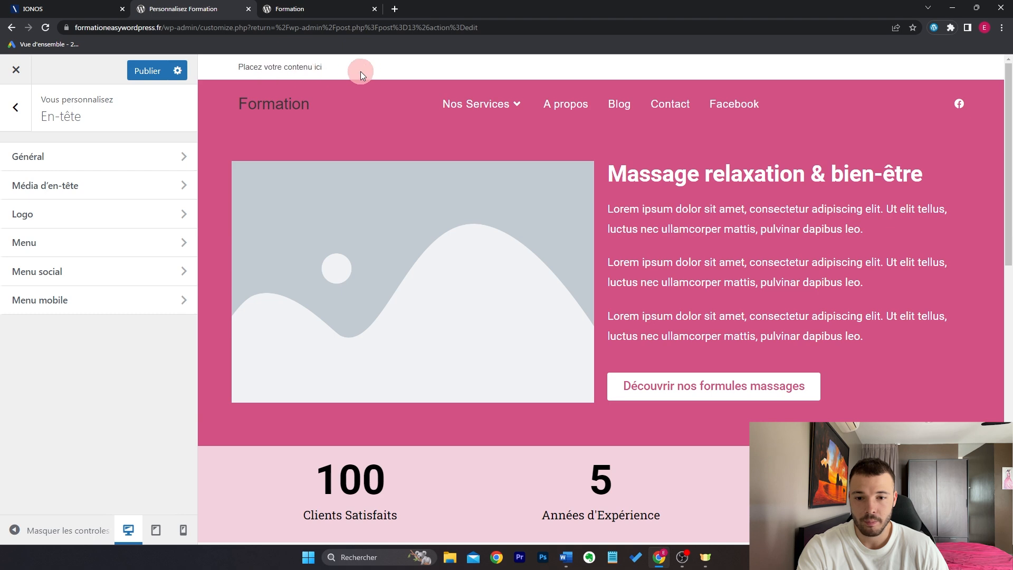
# Step: Keep the top bar visible on all devices with a centred layout style
pyautogui.click(15, 107)
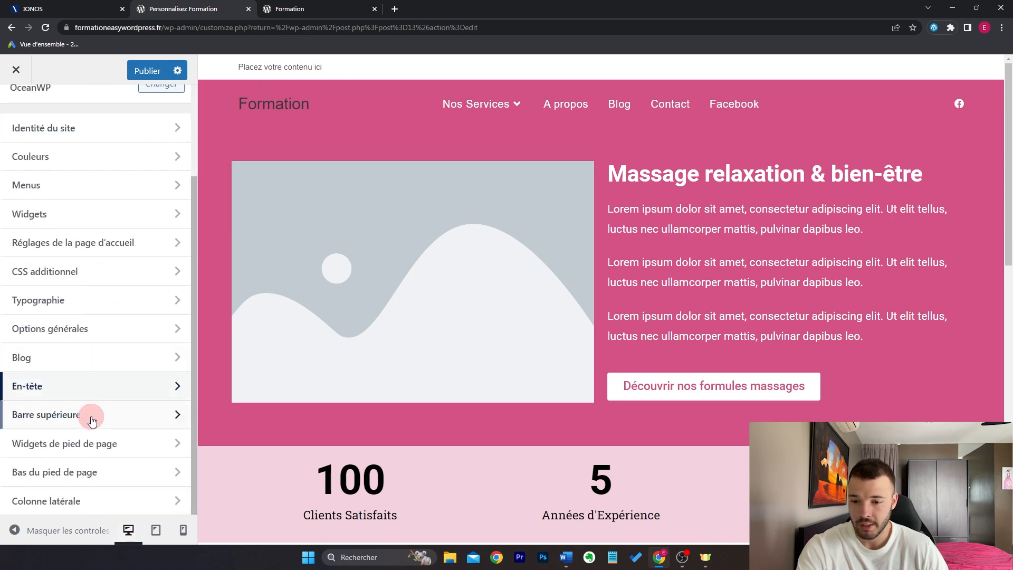
pyautogui.click(91, 416)
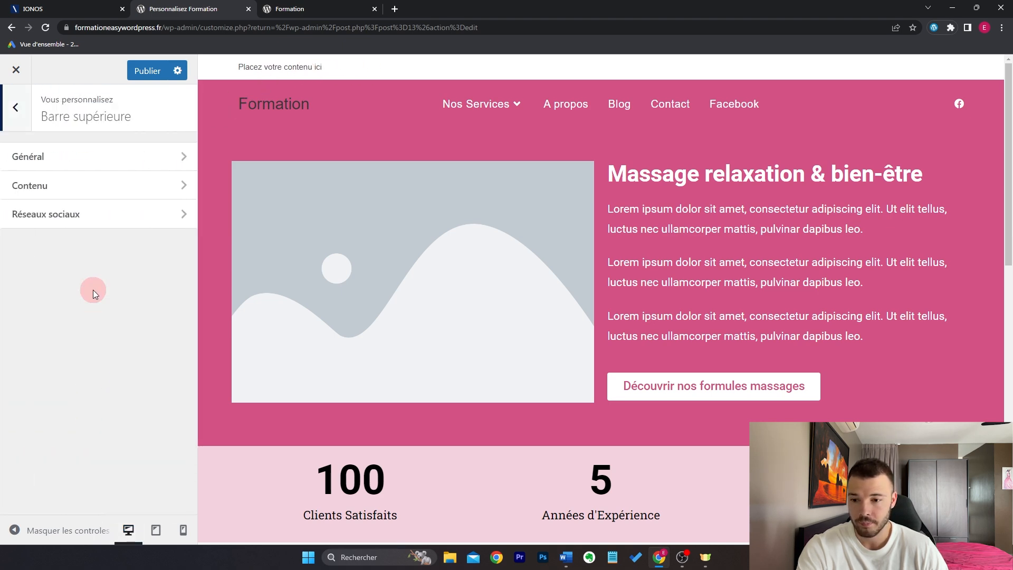
pyautogui.click(100, 162)
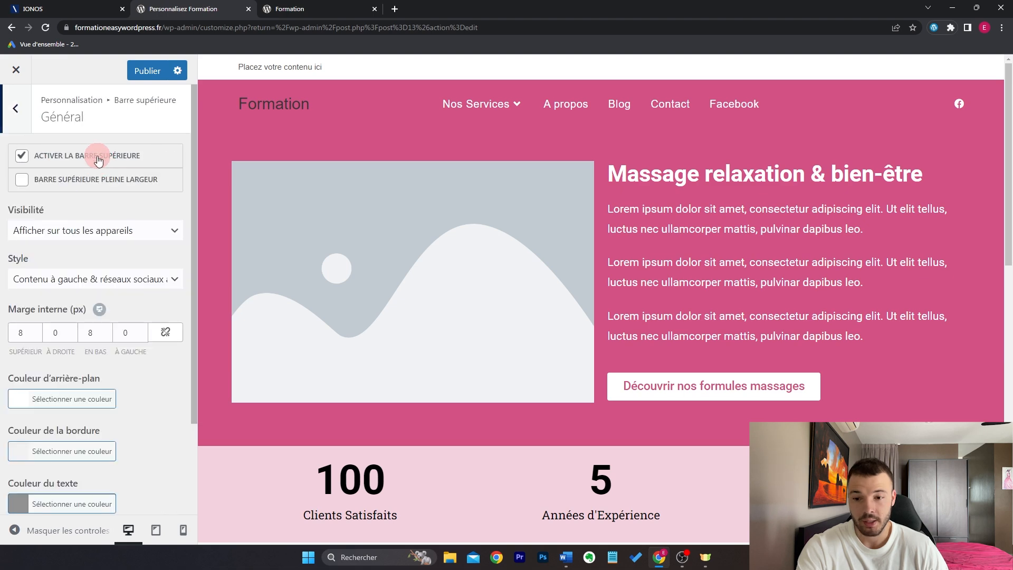
pyautogui.click(114, 228)
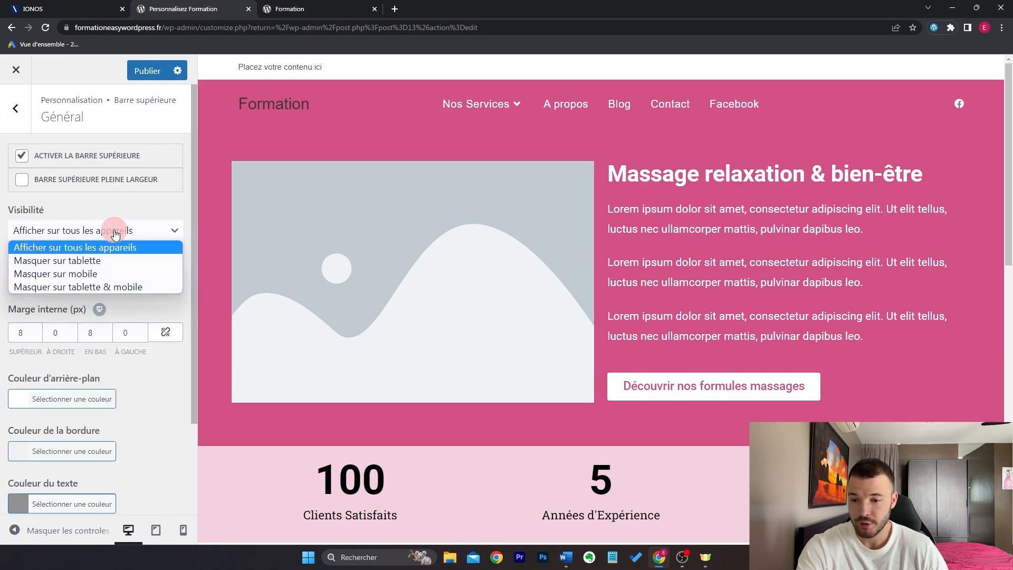
pyautogui.click(121, 232)
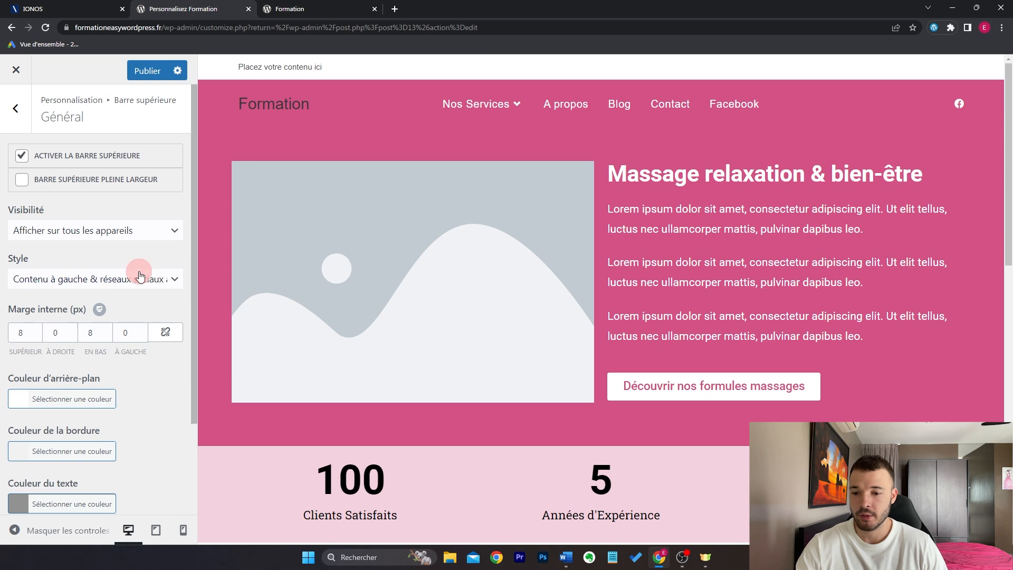
pyautogui.click(140, 275)
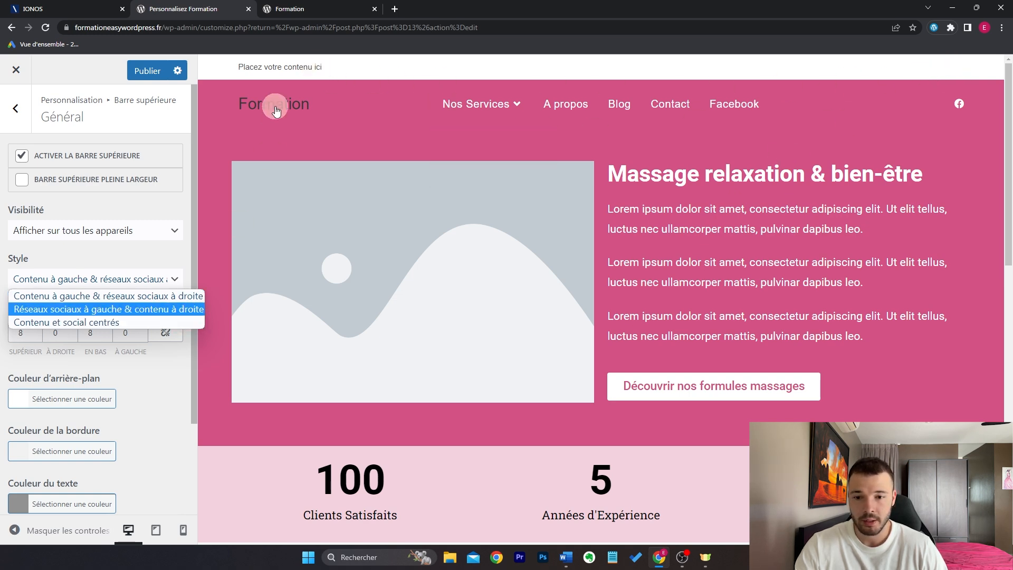
pyautogui.click(155, 324)
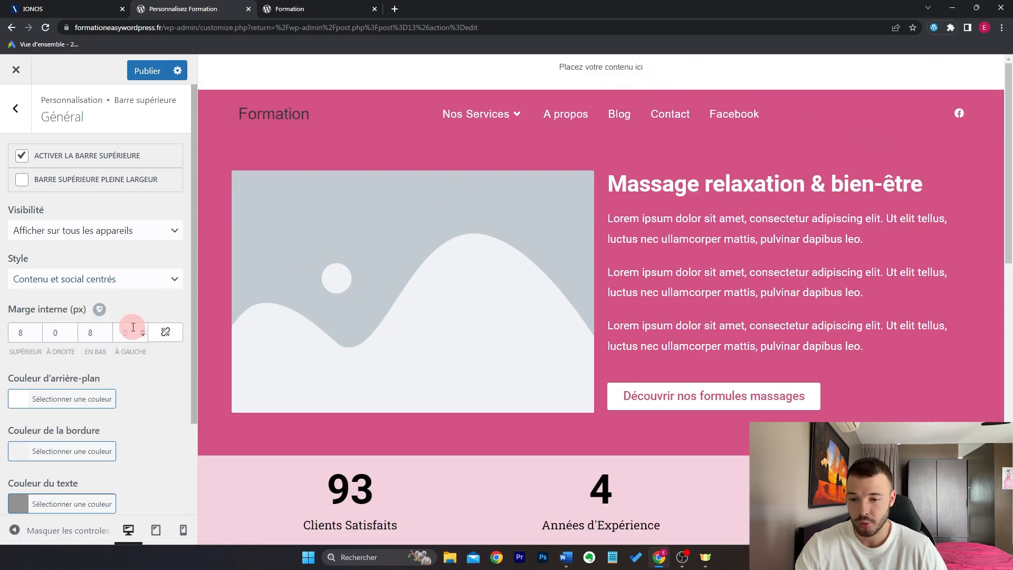
pyautogui.click(19, 110)
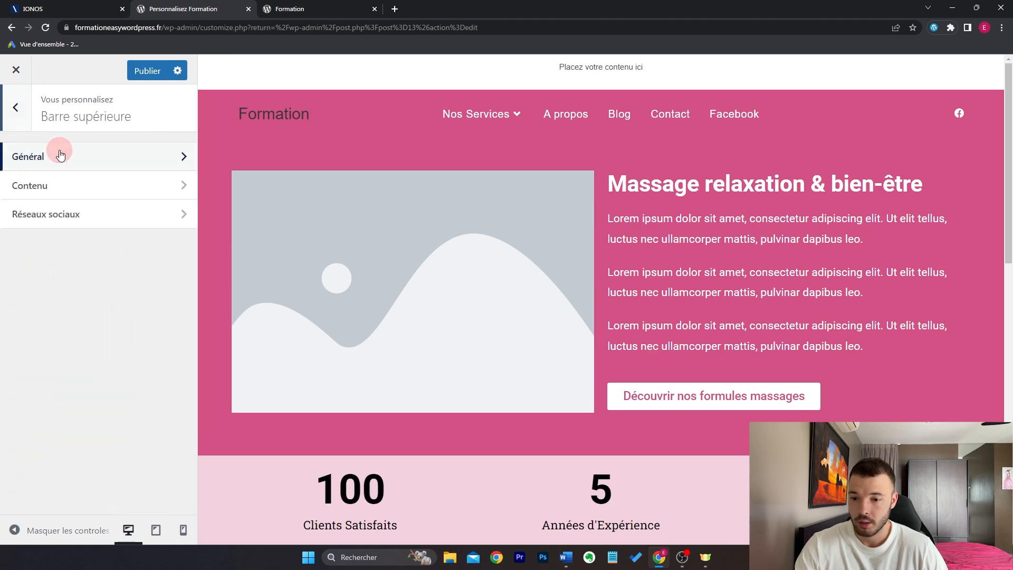
# Step: Turn off the top bar social icons and select the 'Placez votre contenu ici' placeholder text
pyautogui.click(84, 213)
pyautogui.click(84, 161)
pyautogui.click(16, 109)
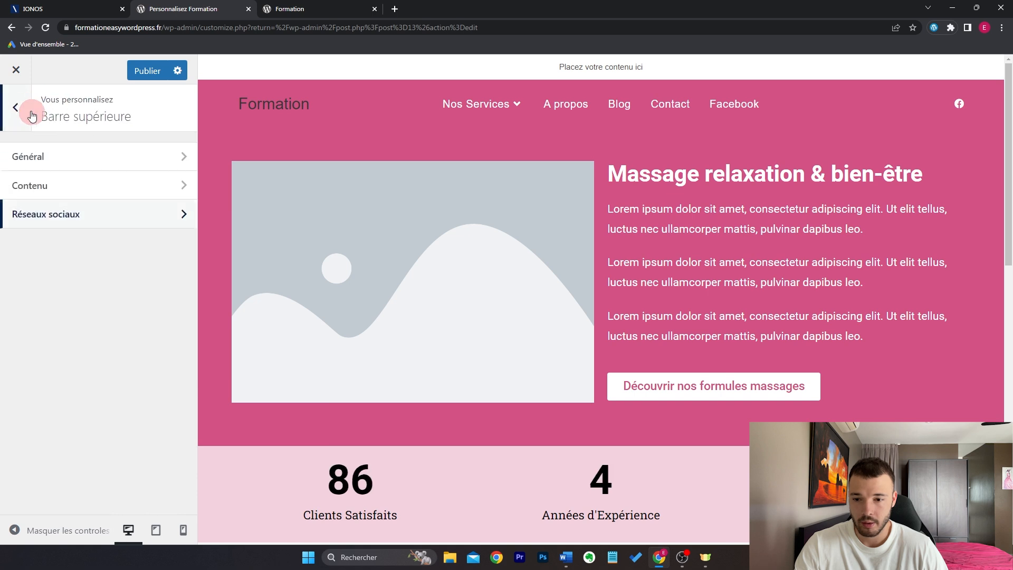
pyautogui.click(77, 184)
pyautogui.tripleClick(25, 284)
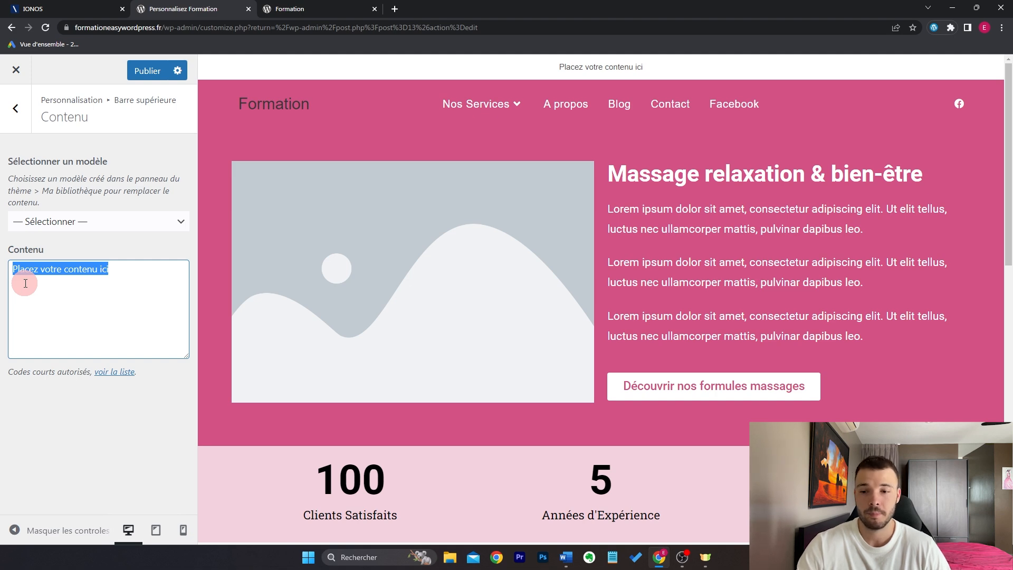
pyautogui.click(15, 108)
# Step: Untick Activer la barre supérieure and hide the customizer controls to view the page
pyautogui.click(84, 153)
pyautogui.click(88, 155)
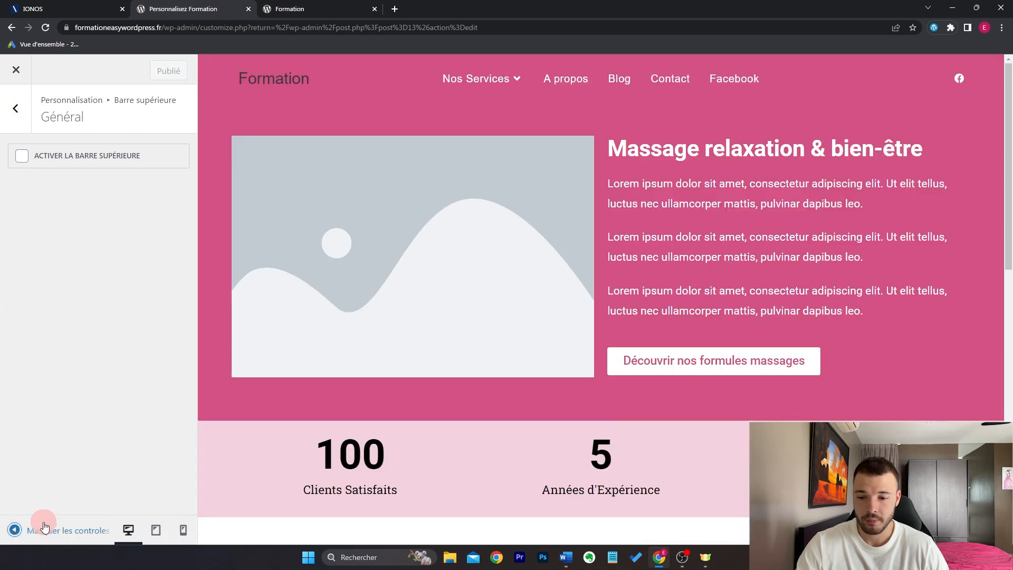
pyautogui.click(46, 525)
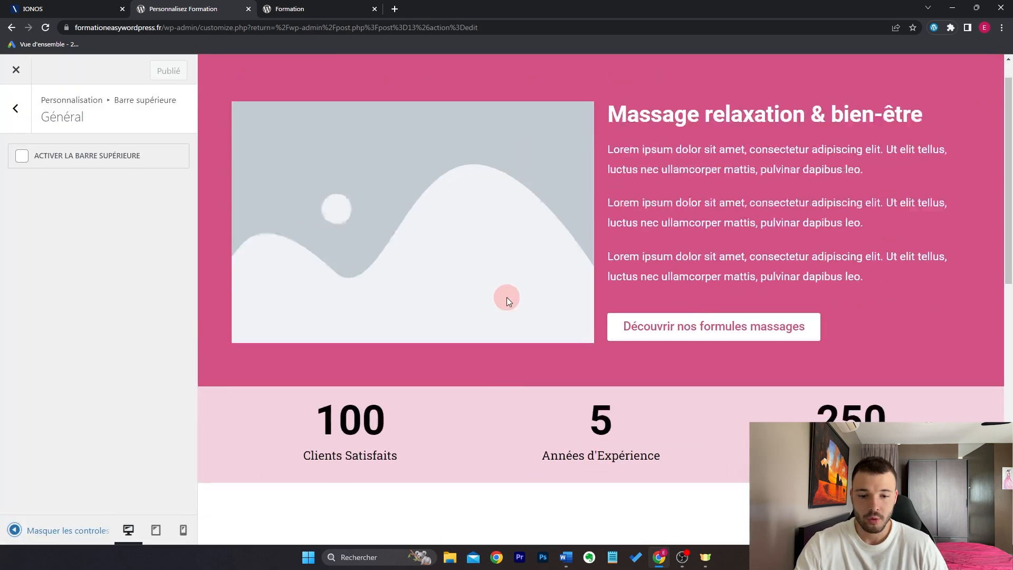
# Step: In the Customizer's 'Bas du pied de page', untick 'Activer le bas du pied de page' and publish
pyautogui.scroll(-10, 507, 298)
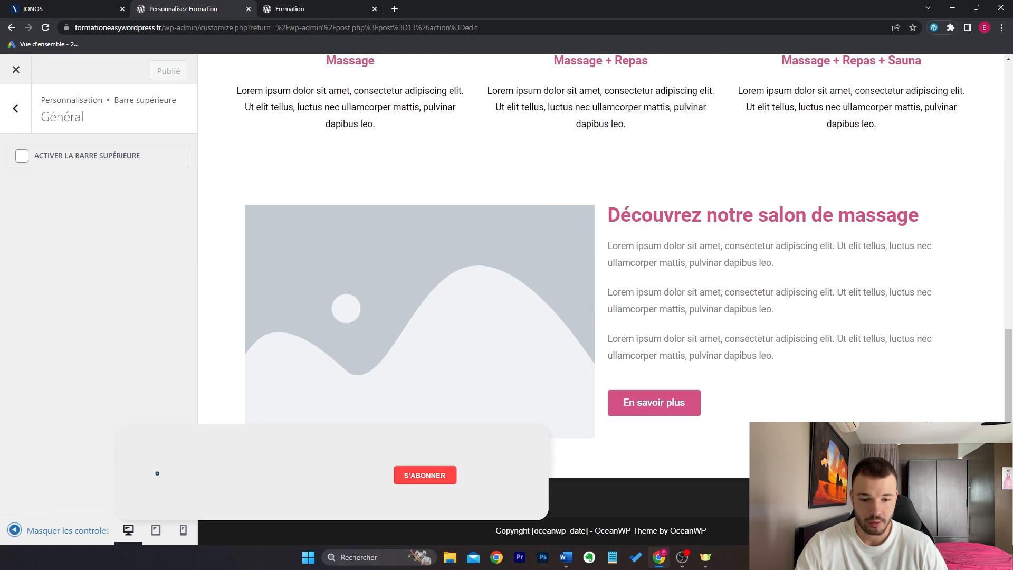
pyautogui.click(15, 108)
pyautogui.click(15, 108)
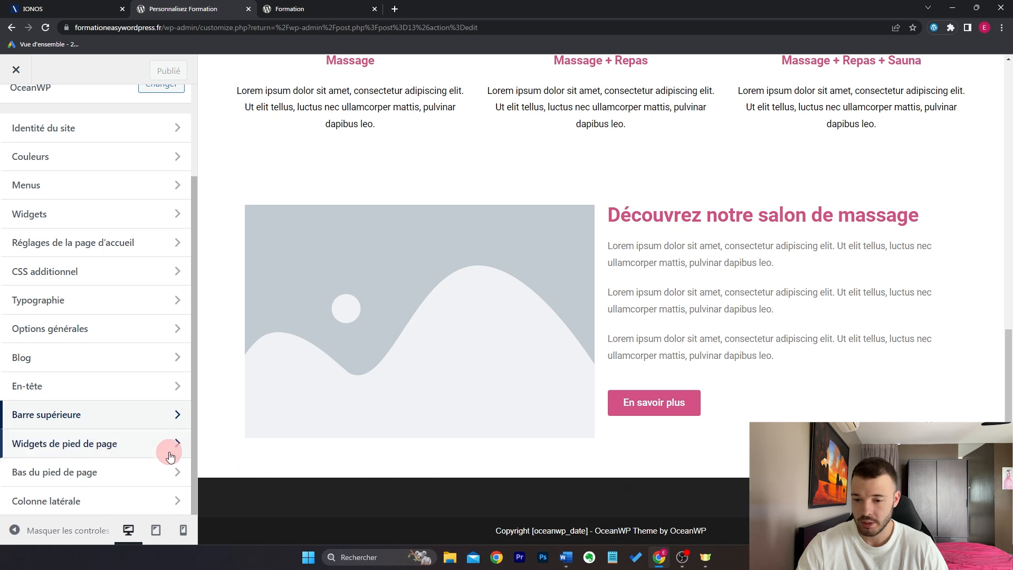
pyautogui.click(105, 480)
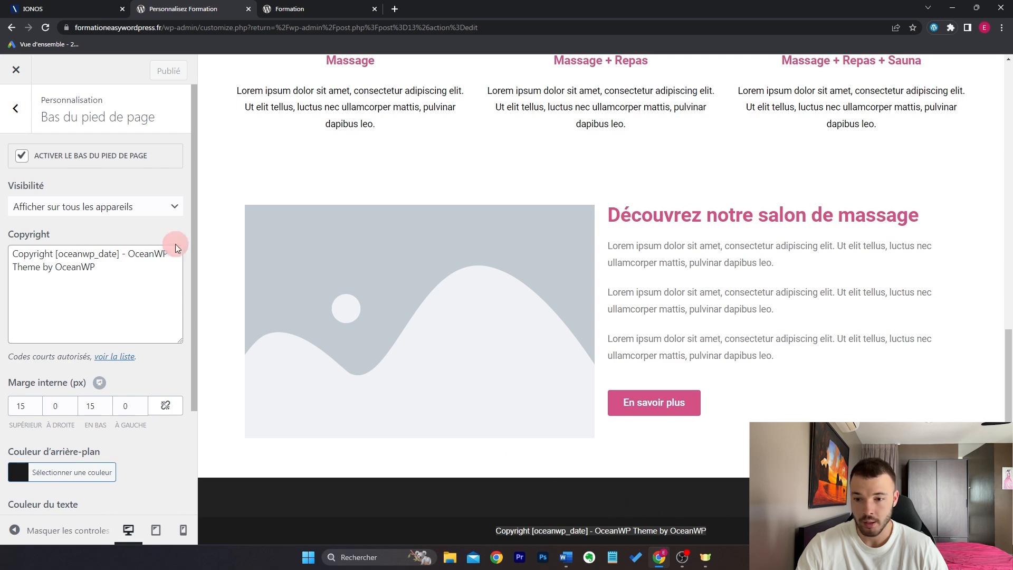
pyautogui.click(100, 156)
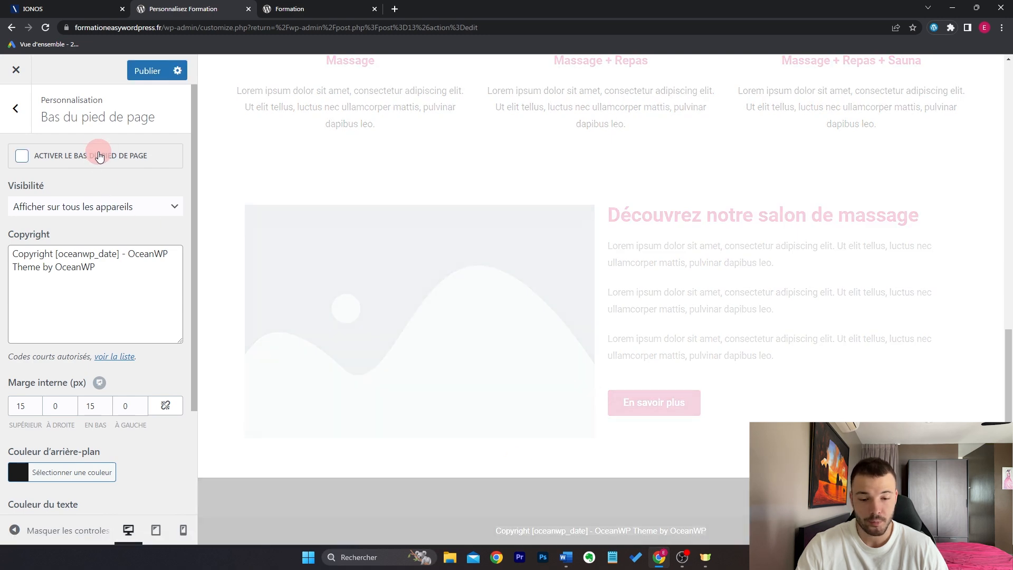
pyautogui.click(134, 73)
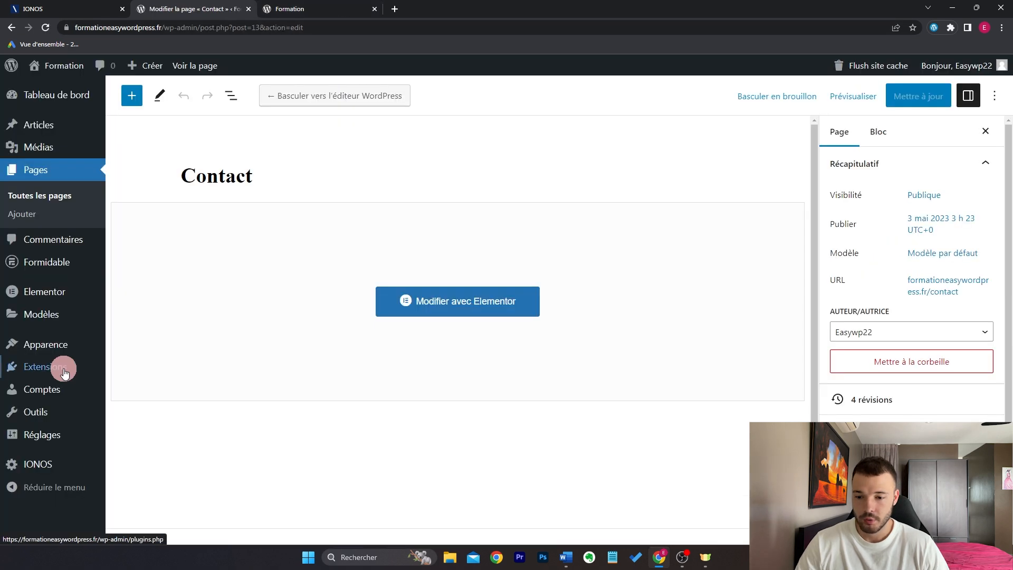
# Step: Install and activate the Elementor Header & Footer Builder plugin found by searching 'elementor header'
pyautogui.moveTo(63, 371)
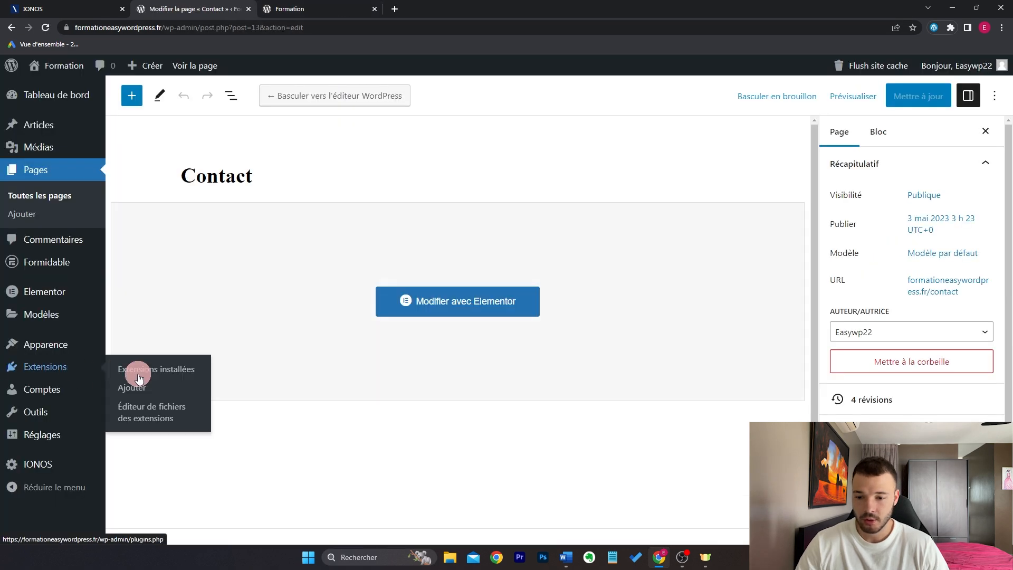
pyautogui.click(153, 390)
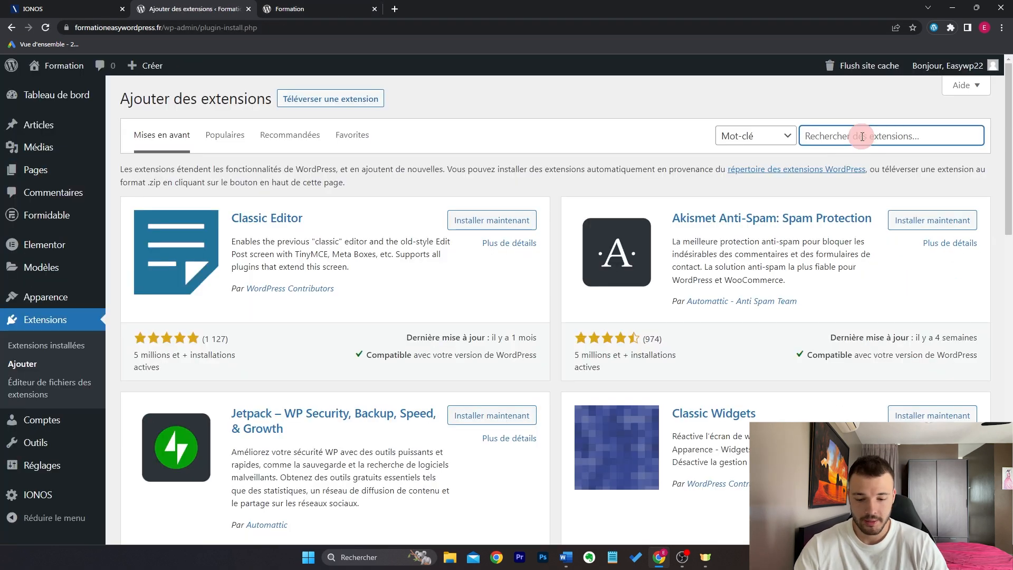
pyautogui.click(862, 137)
pyautogui.write('el')
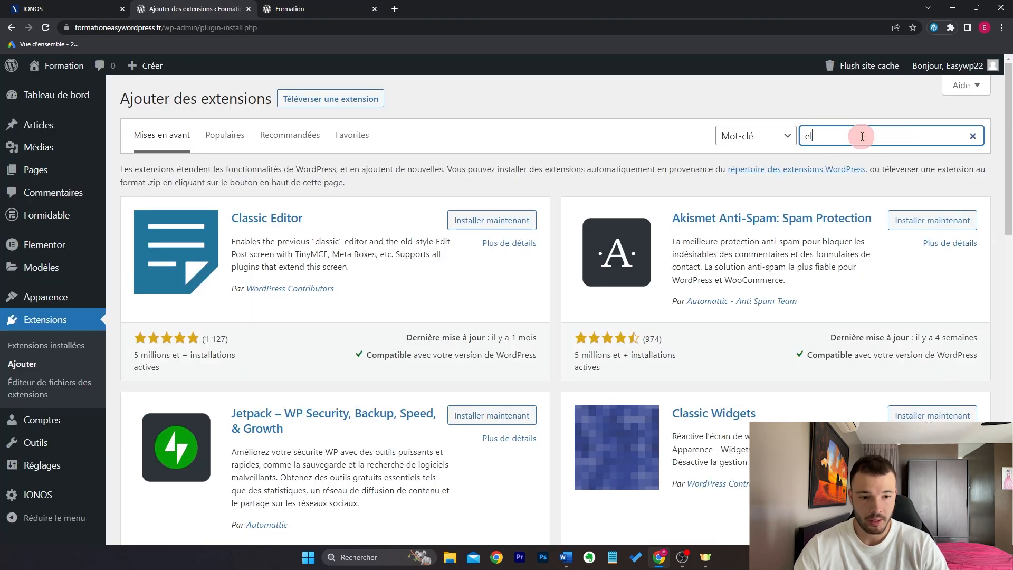
pyautogui.write('ementor header')
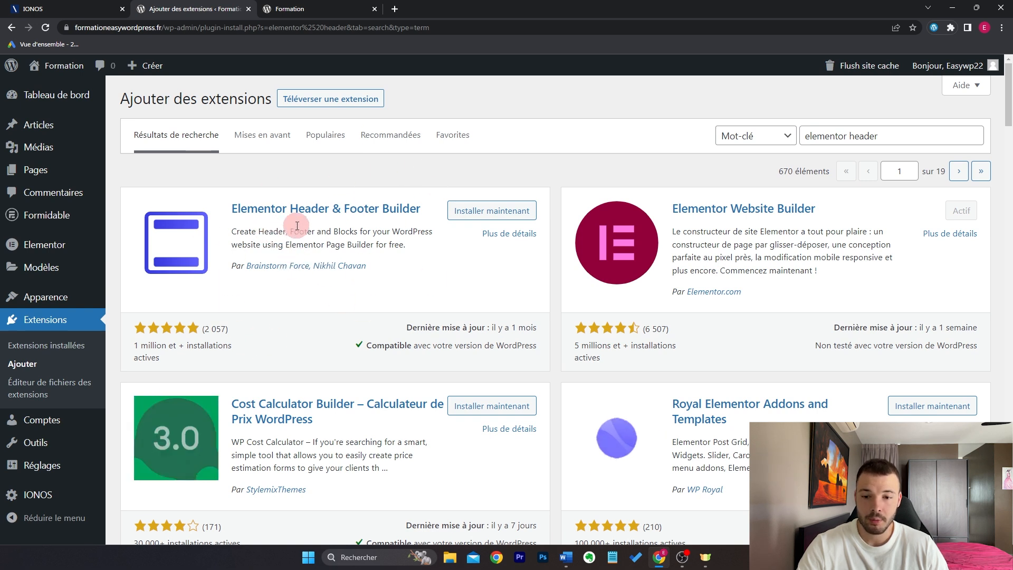
pyautogui.click(492, 211)
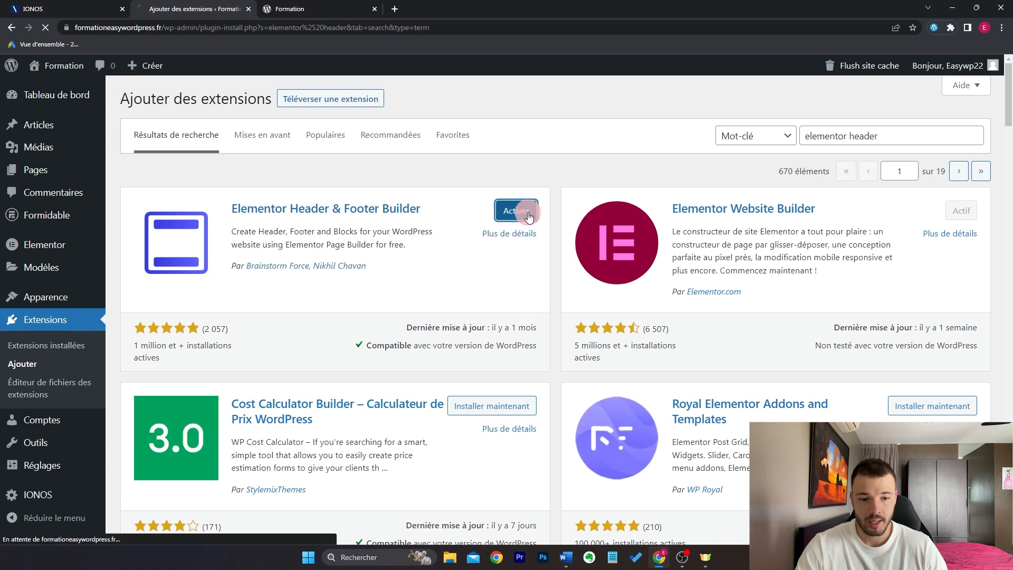
pyautogui.click(523, 210)
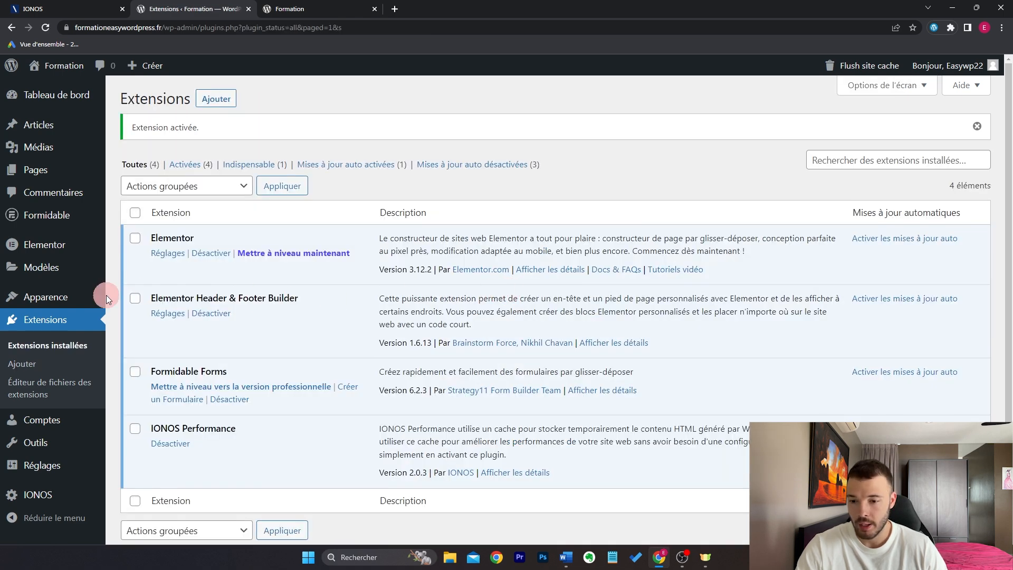
# Step: Create and publish a 'Pied de page' footer template shown on the whole site, then edit it in Elementor
pyautogui.moveTo(95, 295)
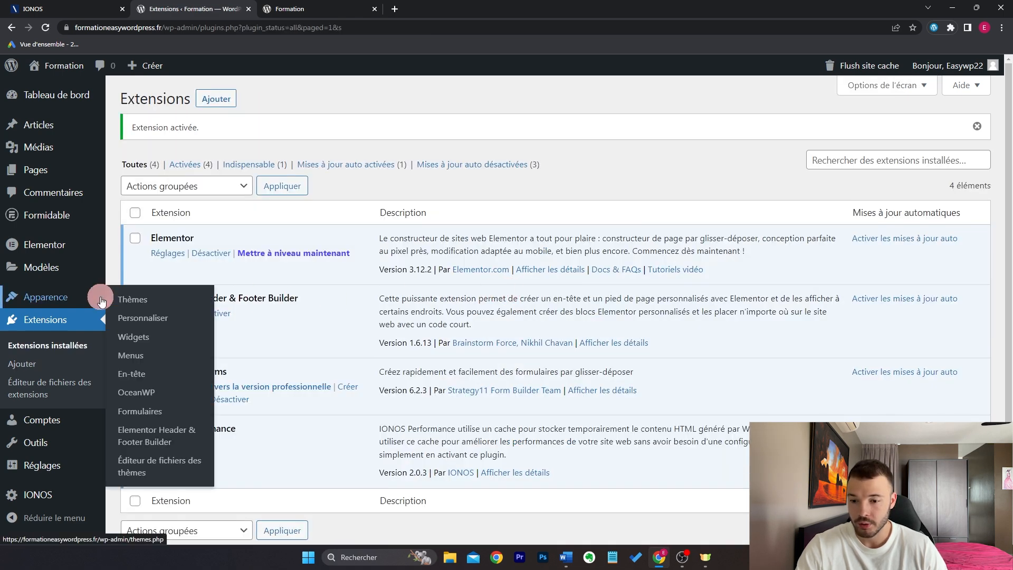
pyautogui.click(190, 442)
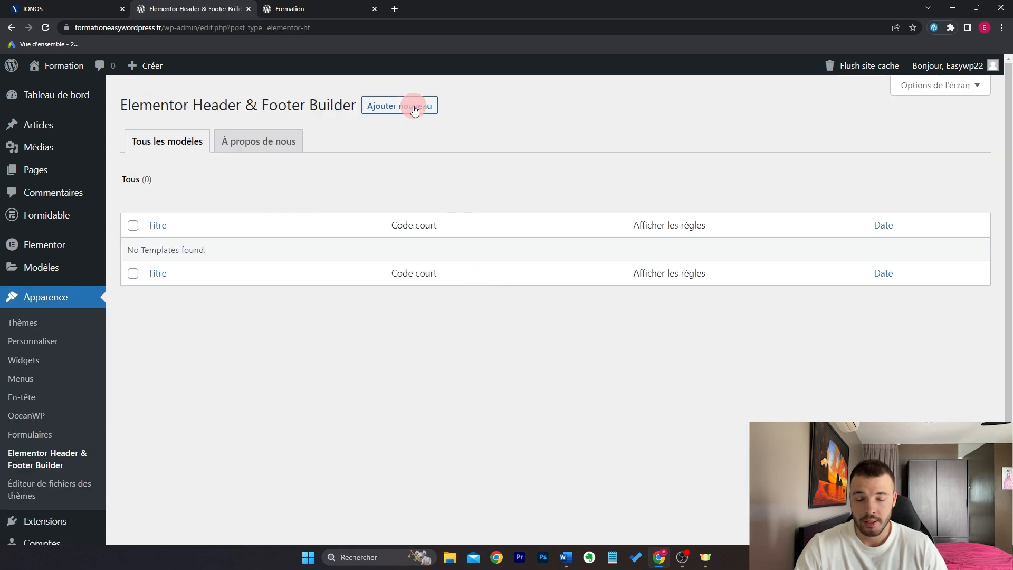
pyautogui.click(397, 108)
pyautogui.click(675, 412)
pyautogui.write('Pied de page')
pyautogui.click(520, 283)
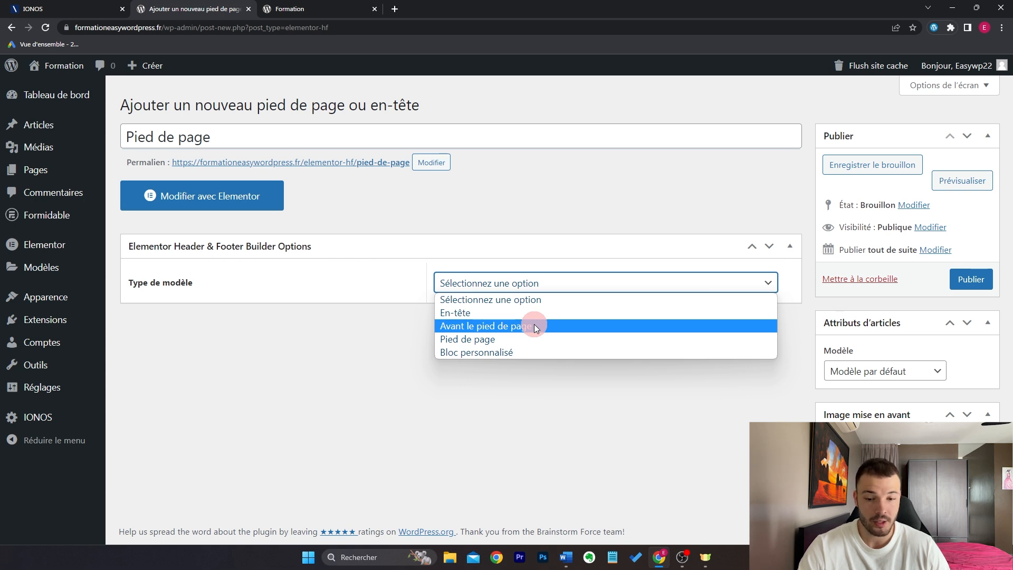
pyautogui.click(508, 338)
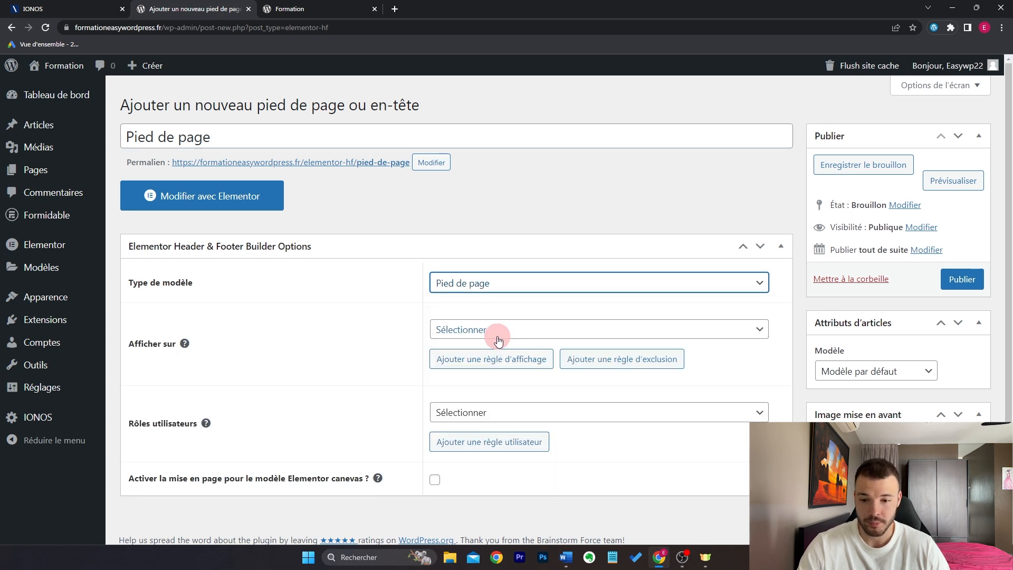
pyautogui.click(501, 330)
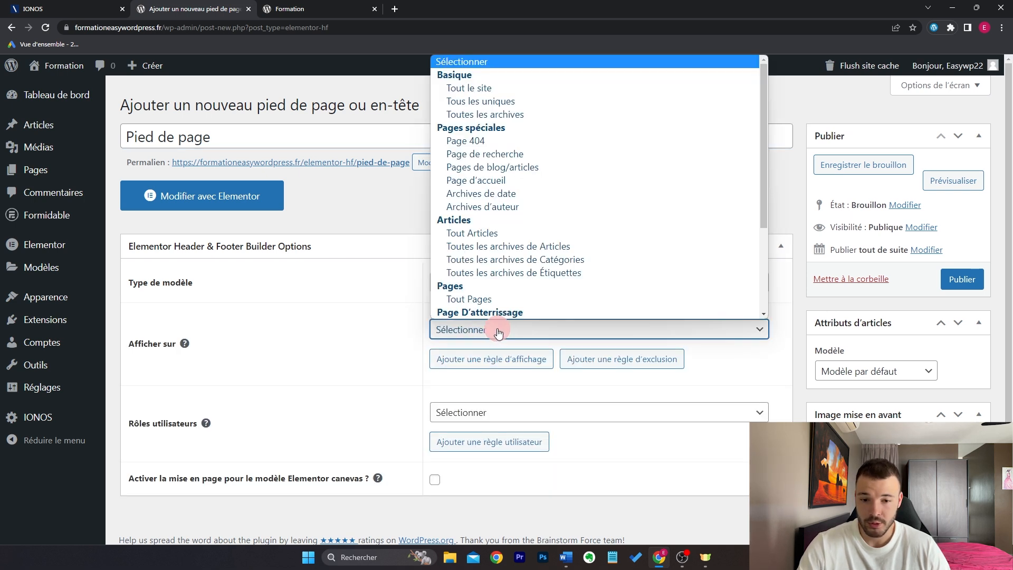
pyautogui.click(537, 93)
pyautogui.click(956, 283)
pyautogui.click(227, 235)
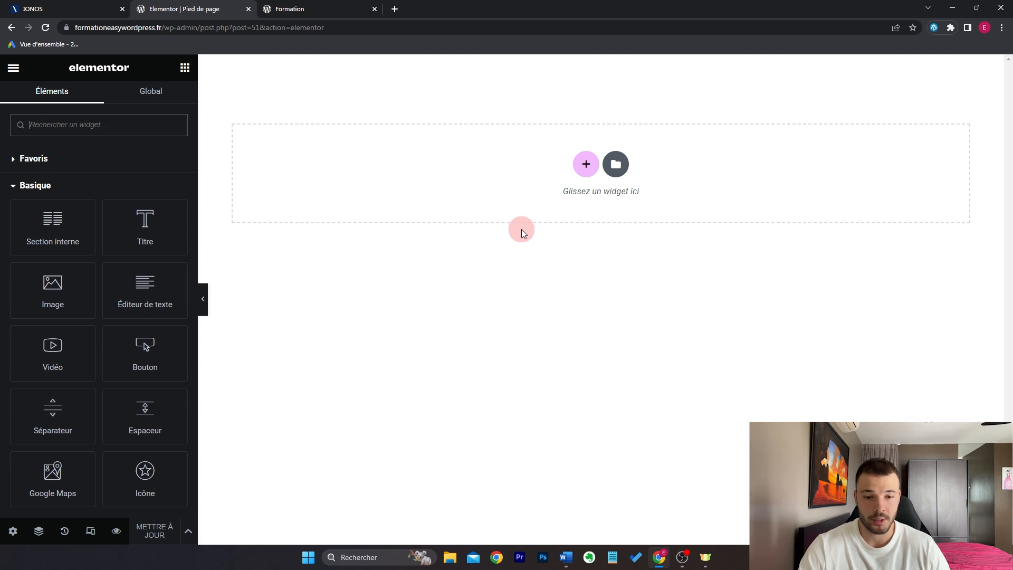
# Step: Add a three-column section with a near-black solid background
pyautogui.click(587, 164)
pyautogui.click(582, 193)
pyautogui.click(107, 112)
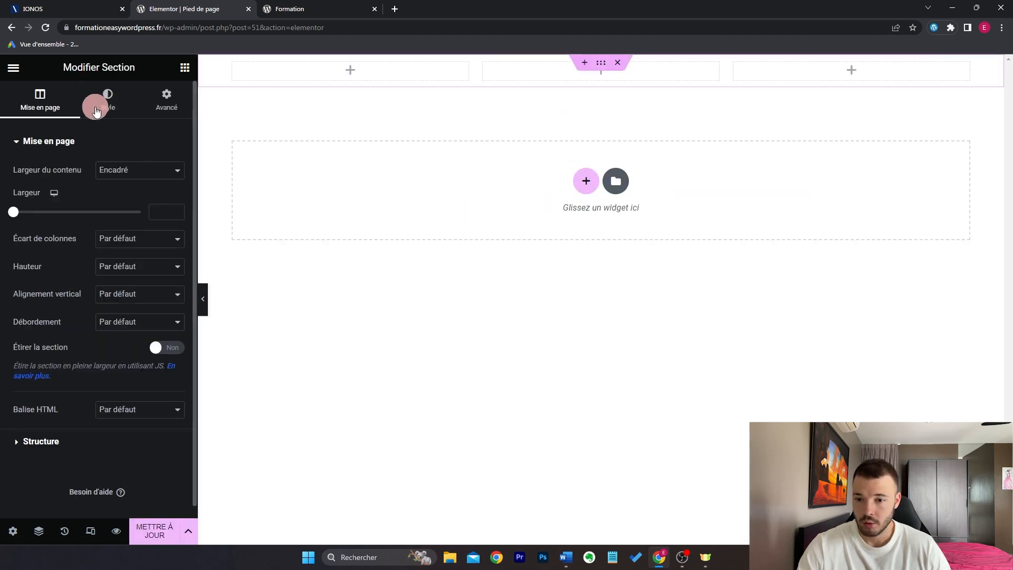
pyautogui.click(123, 197)
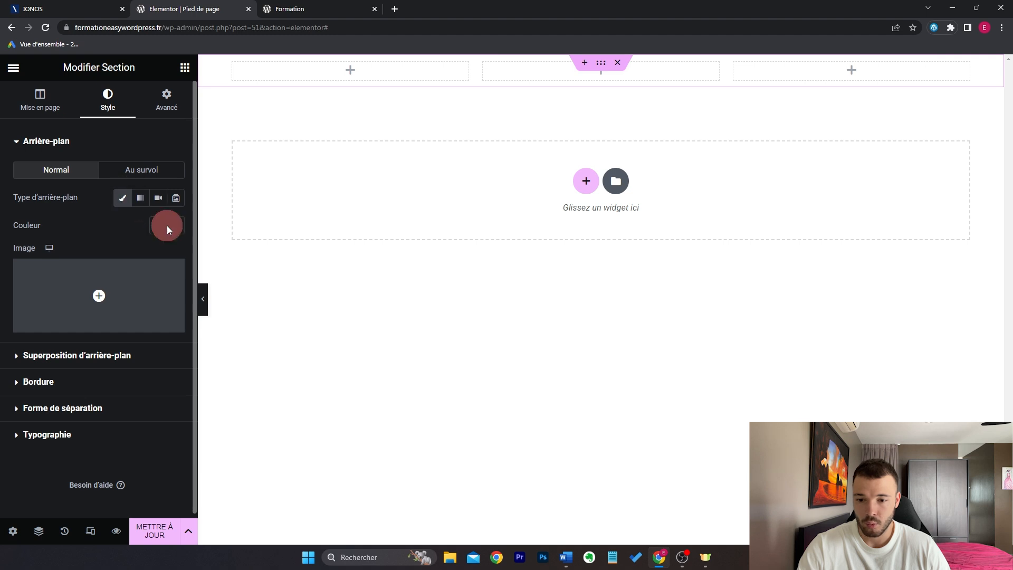
pyautogui.click(174, 227)
pyautogui.moveTo(82, 312); pyautogui.dragTo(18, 360)
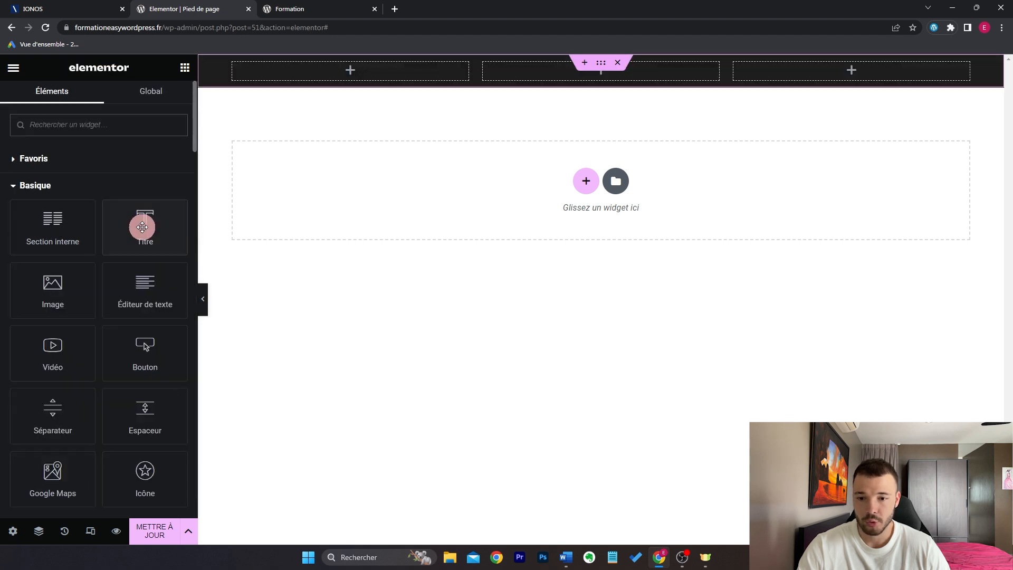
# Step: Put a centred white 'Contact' heading in the first column
pyautogui.moveTo(142, 227); pyautogui.dragTo(375, 72)
pyautogui.tripleClick(131, 200)
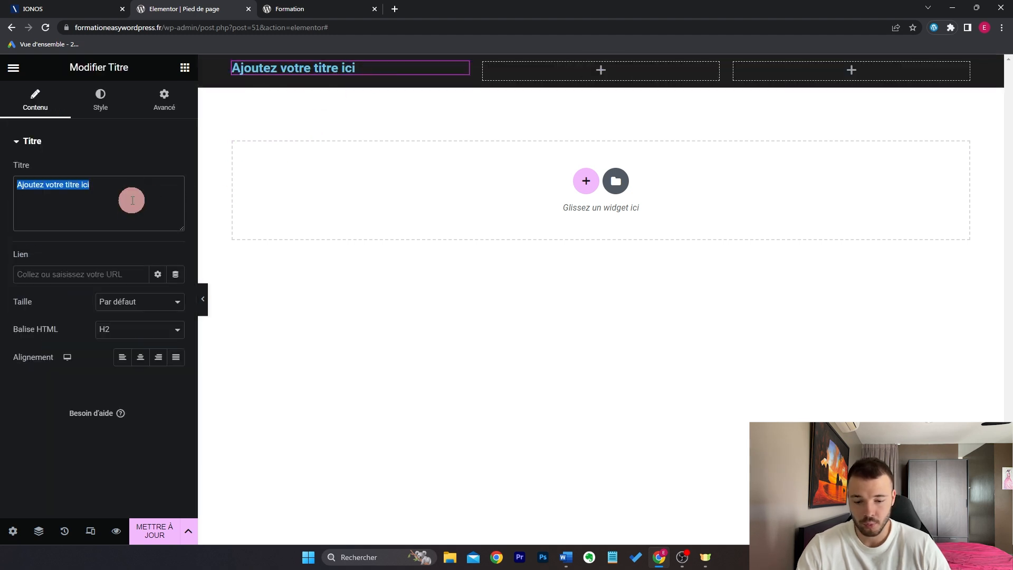
pyautogui.write('Contact')
pyautogui.click(140, 357)
pyautogui.click(100, 102)
pyautogui.click(177, 171)
pyautogui.moveTo(91, 267); pyautogui.dragTo(11, 212)
# Step: Add an Icon List under Contact, giving its first item a phone icon
pyautogui.click(184, 68)
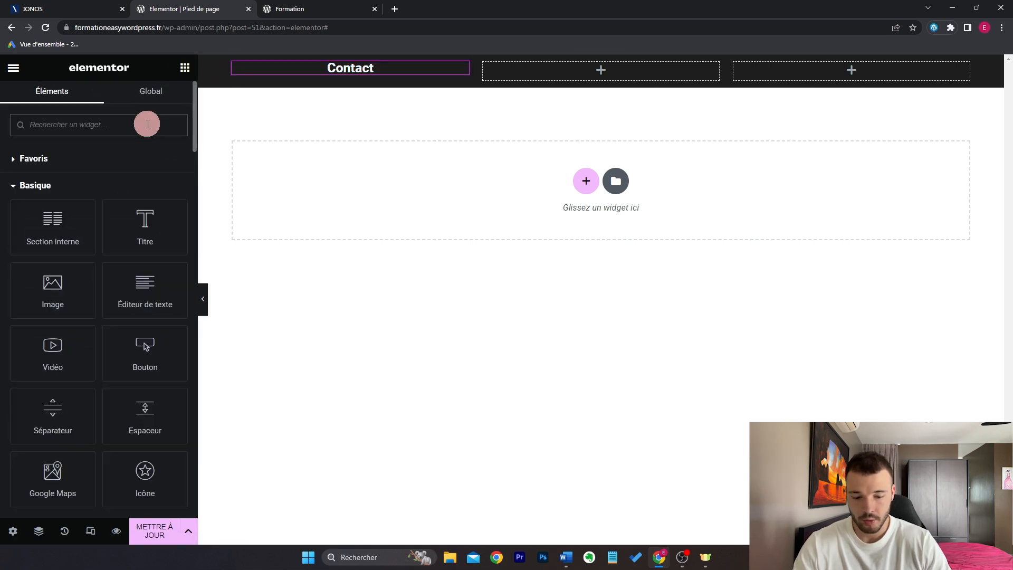
pyautogui.click(148, 124)
pyautogui.write('list')
pyautogui.moveTo(70, 176); pyautogui.dragTo(358, 69)
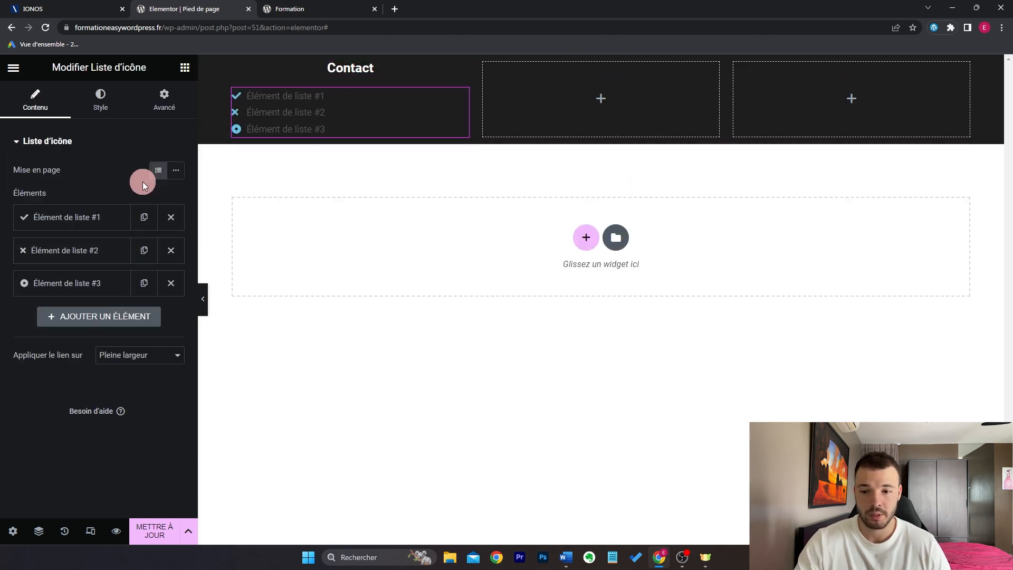
pyautogui.click(82, 216)
pyautogui.tripleClick(32, 264)
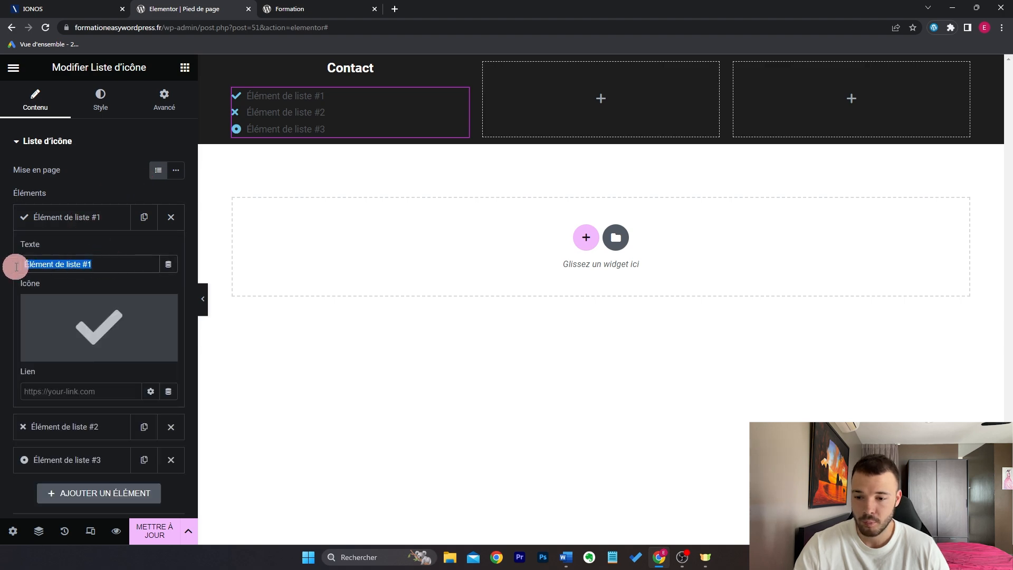
pyautogui.click(92, 320)
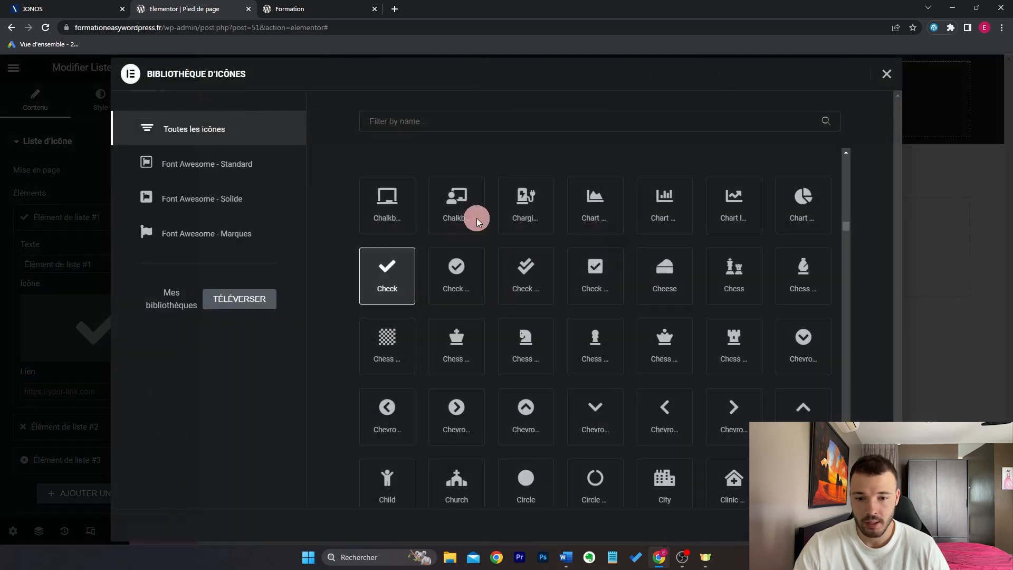
pyautogui.click(460, 123)
pyautogui.write('phone')
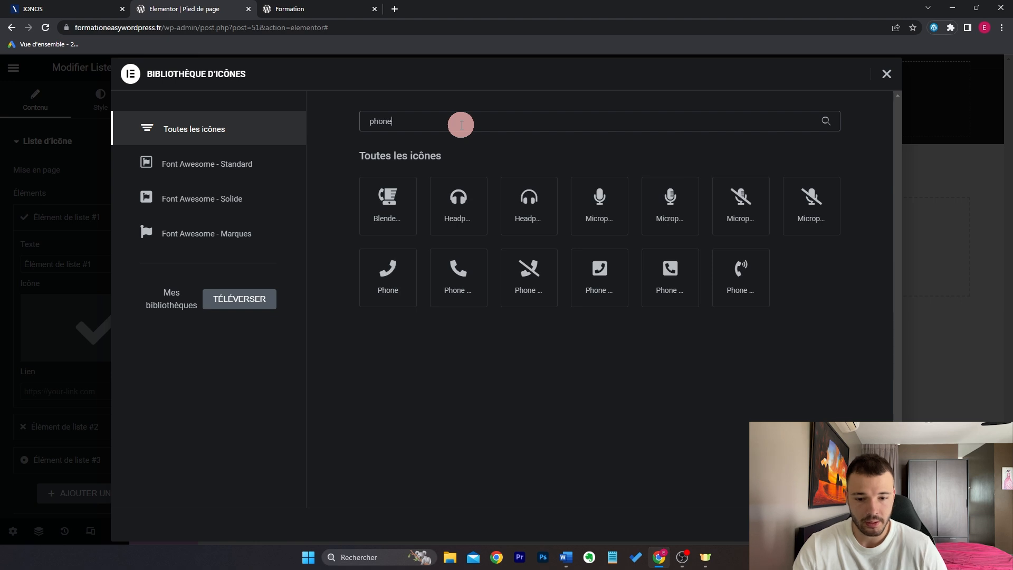
pyautogui.doubleClick(458, 269)
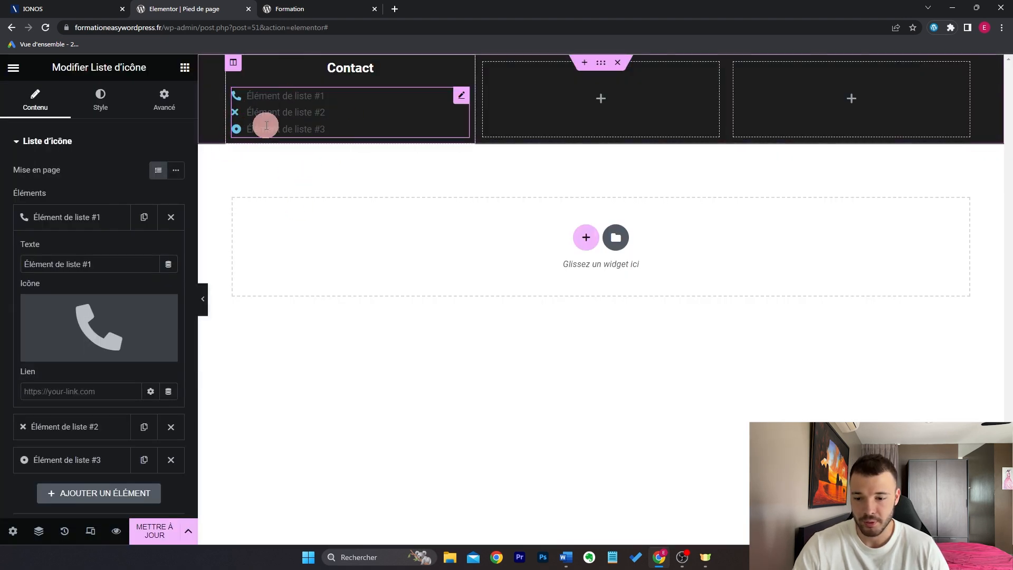
# Step: Style the icon list with white icons, text size 18, icons 16 and centred items
pyautogui.click(112, 95)
pyautogui.click(120, 270)
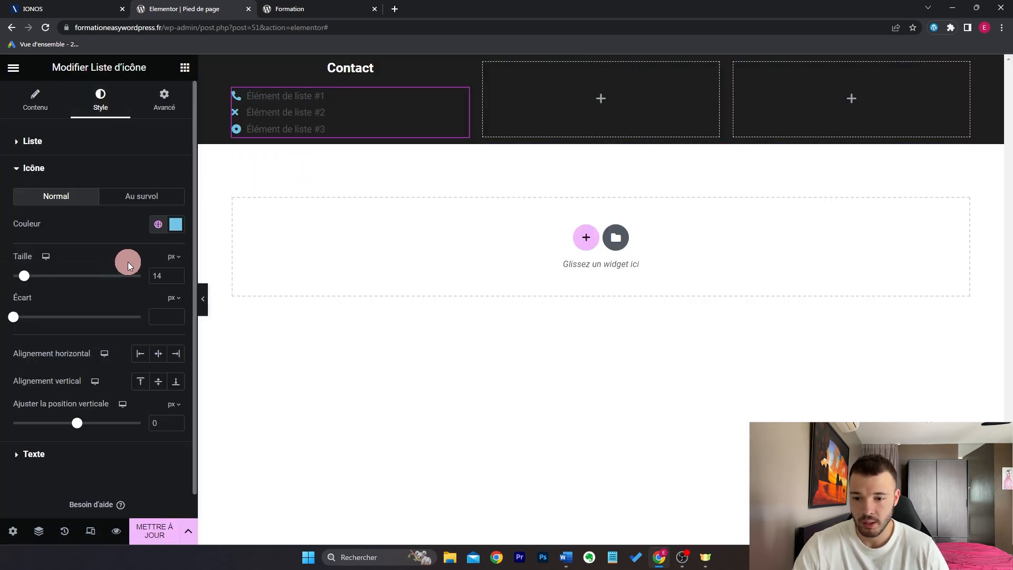
pyautogui.click(181, 226)
pyautogui.moveTo(76, 303); pyautogui.dragTo(1, 259)
pyautogui.click(61, 238)
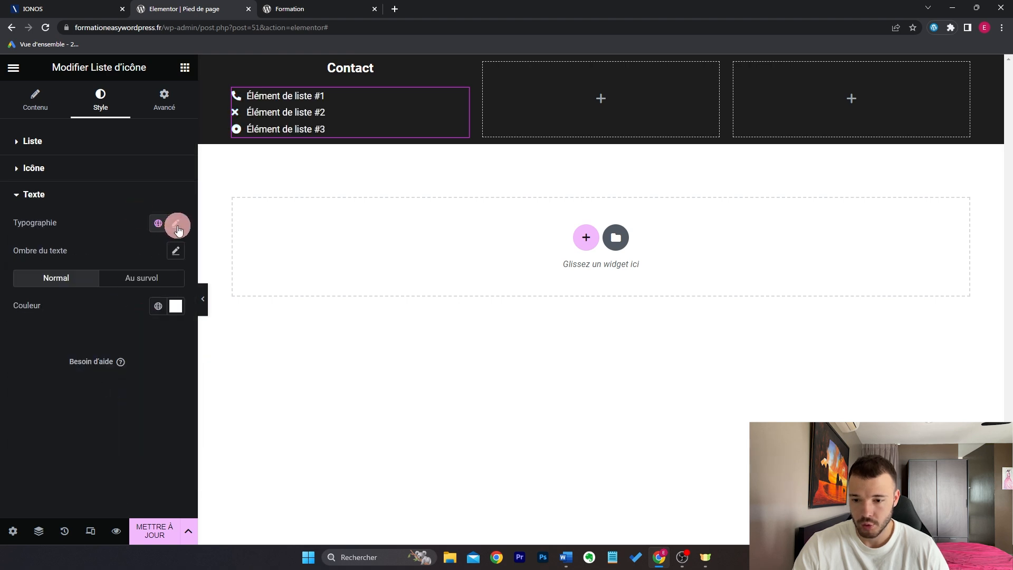
pyautogui.click(177, 225)
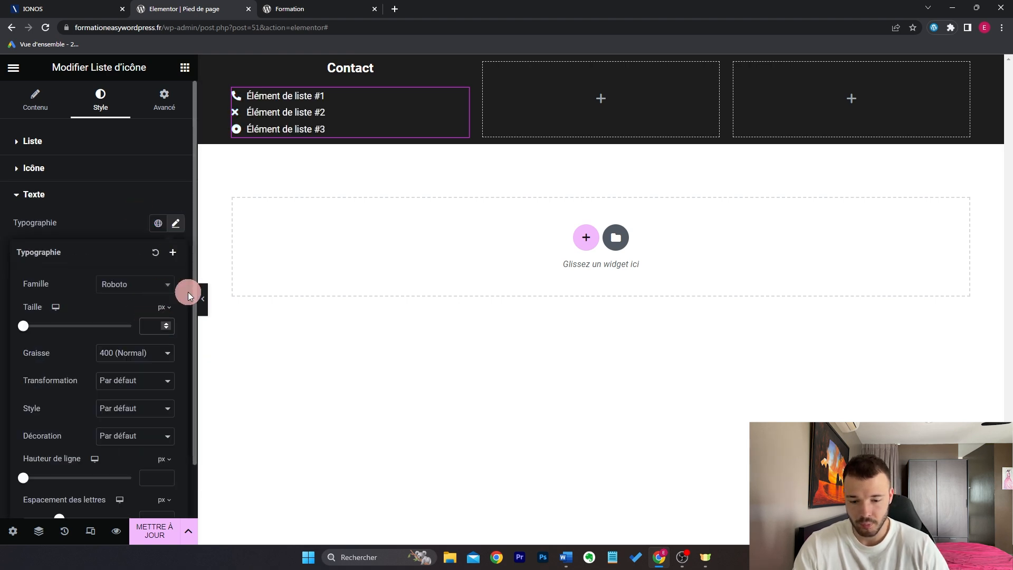
pyautogui.write('18')
pyautogui.click(112, 168)
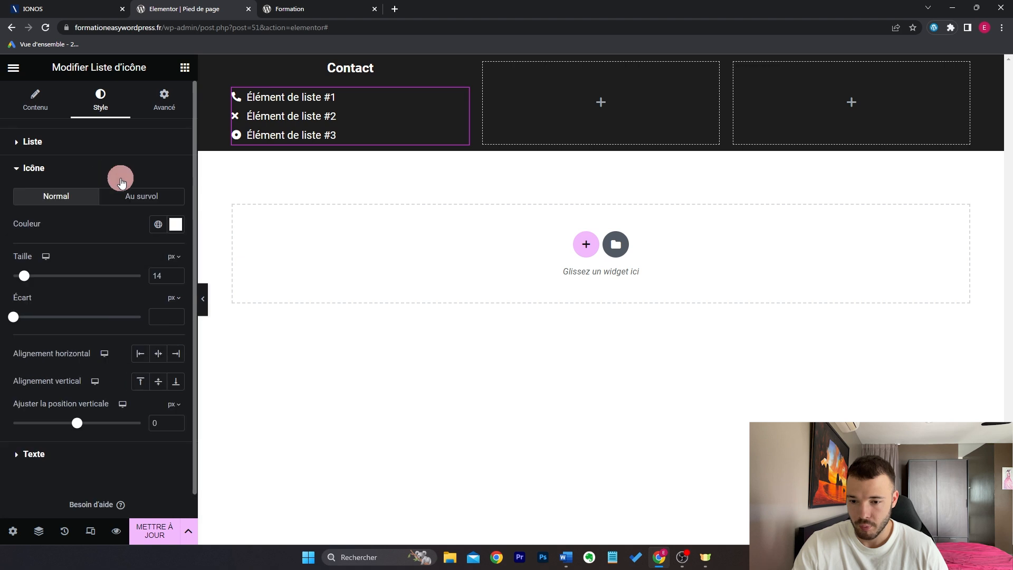
pyautogui.click(176, 273)
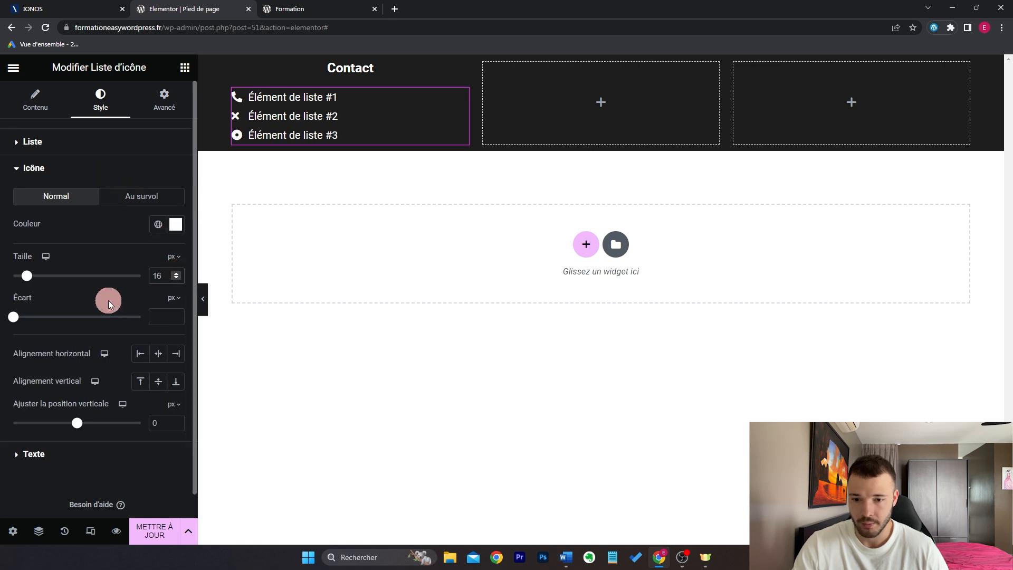
pyautogui.click(121, 153)
pyautogui.click(158, 211)
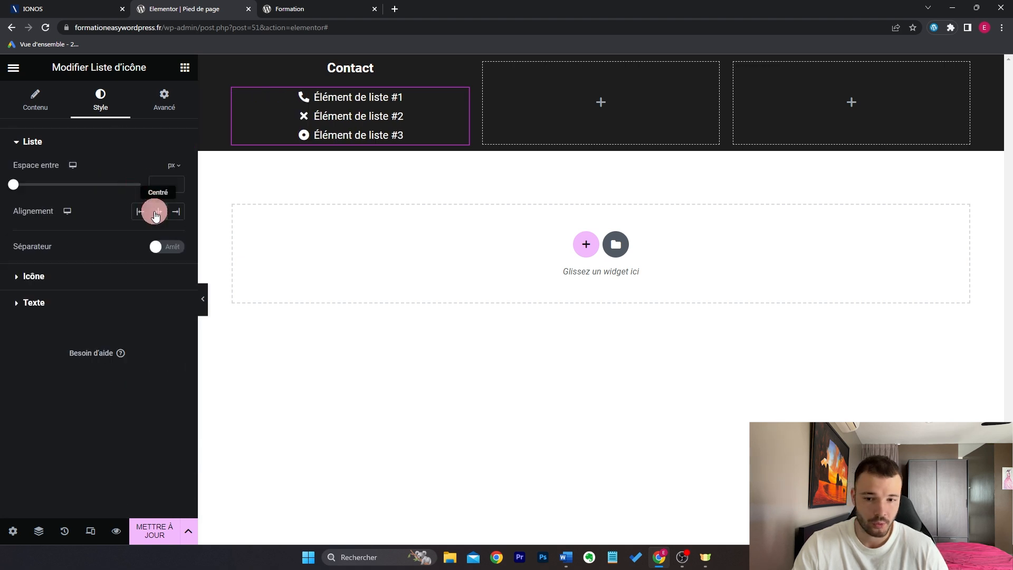
# Step: Paste a copy of the Contact heading into the second column and rename it 'Nous suivre'
pyautogui.click(312, 99)
pyautogui.rightClick(321, 68)
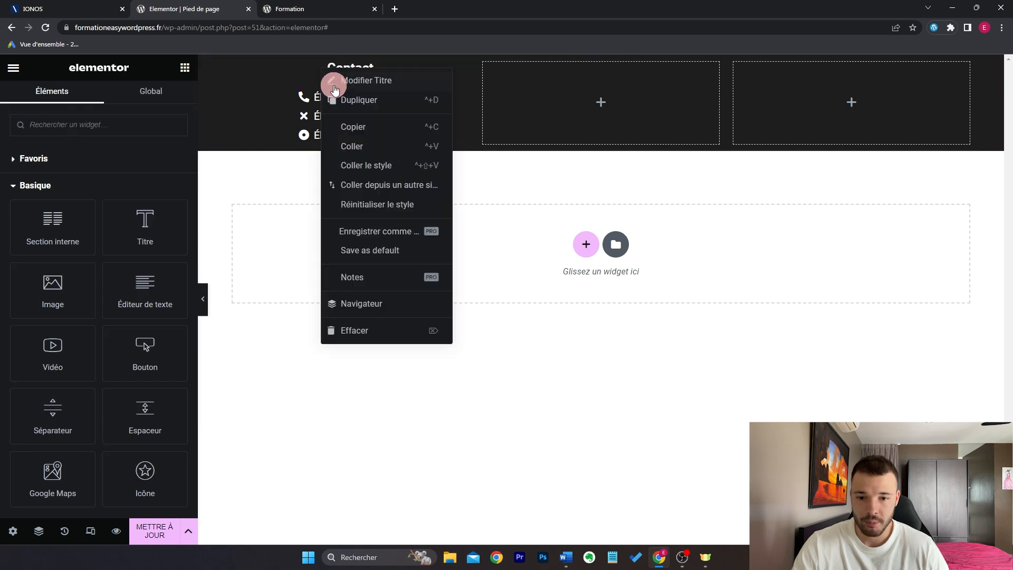
pyautogui.rightClick(588, 83)
pyautogui.click(631, 187)
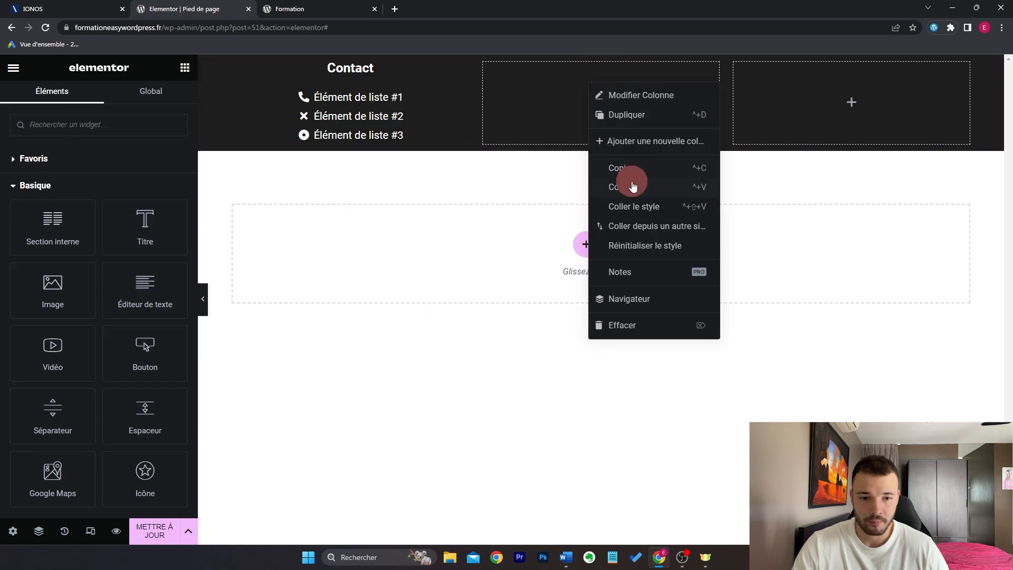
pyautogui.tripleClick(97, 196)
pyautogui.write('Nous suivre')
# Step: Add a Social Icons widget to the second column and replace Facebook with Instagram
pyautogui.click(183, 68)
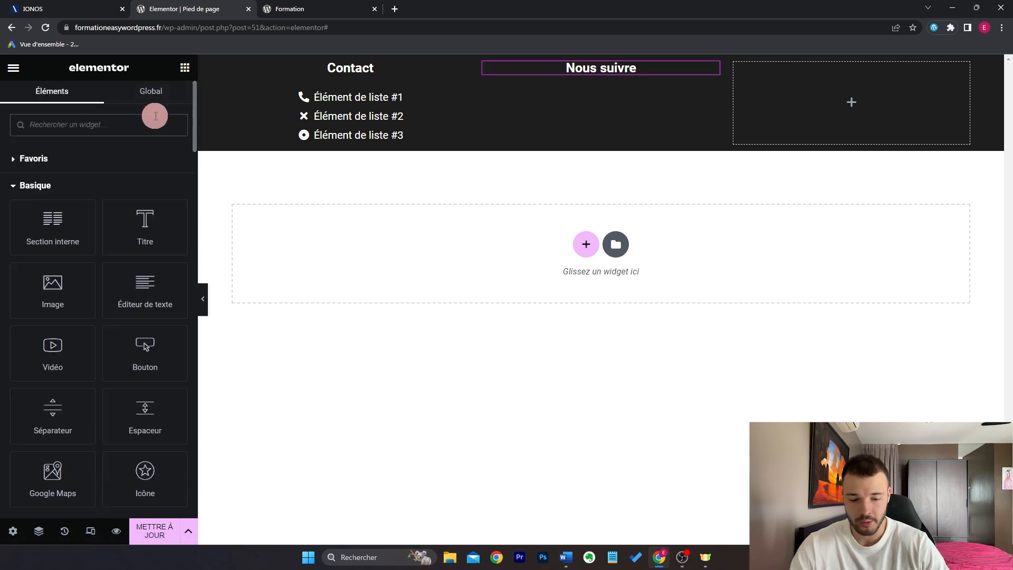
pyautogui.write('ré')
pyautogui.moveTo(53, 174); pyautogui.dragTo(601, 84)
pyautogui.click(82, 189)
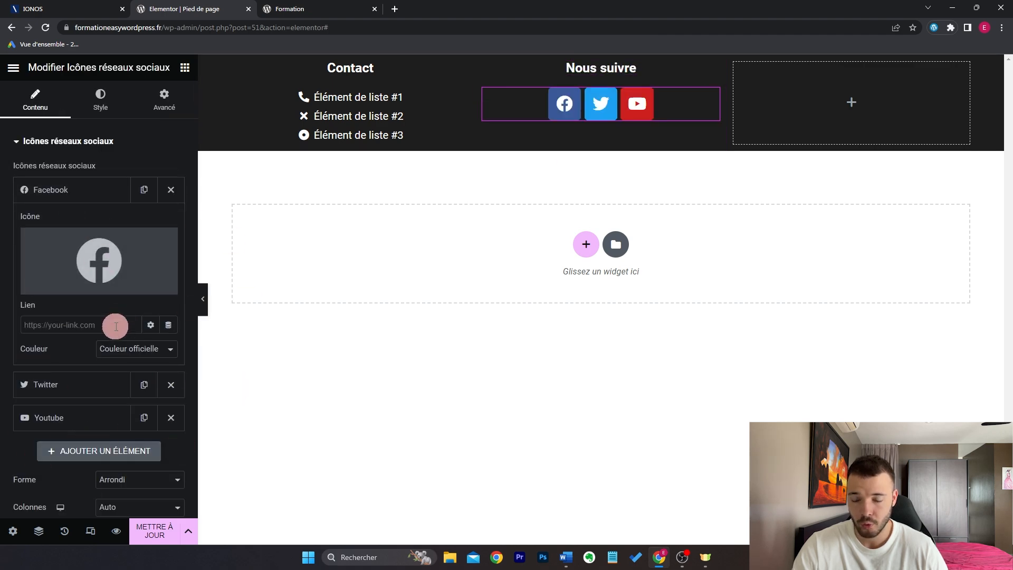
pyautogui.click(102, 261)
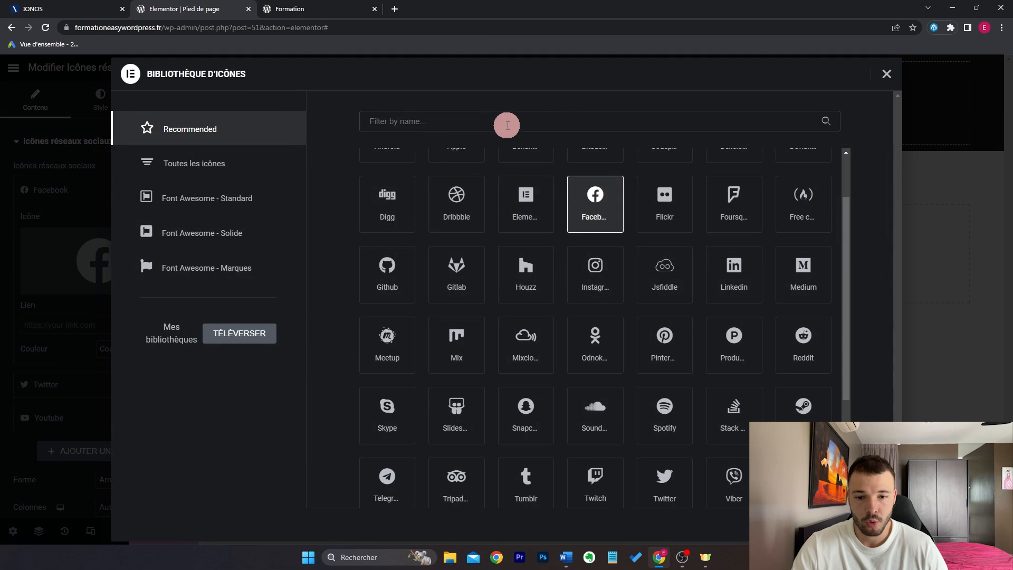
pyautogui.click(507, 125)
pyautogui.write('inst')
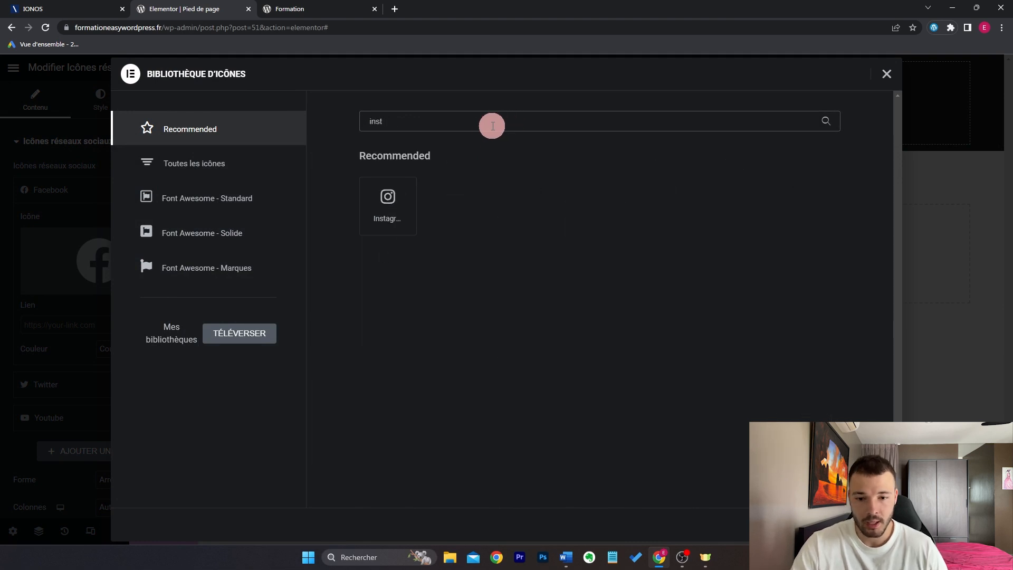
pyautogui.click(413, 205)
pyautogui.click(871, 524)
pyautogui.click(45, 194)
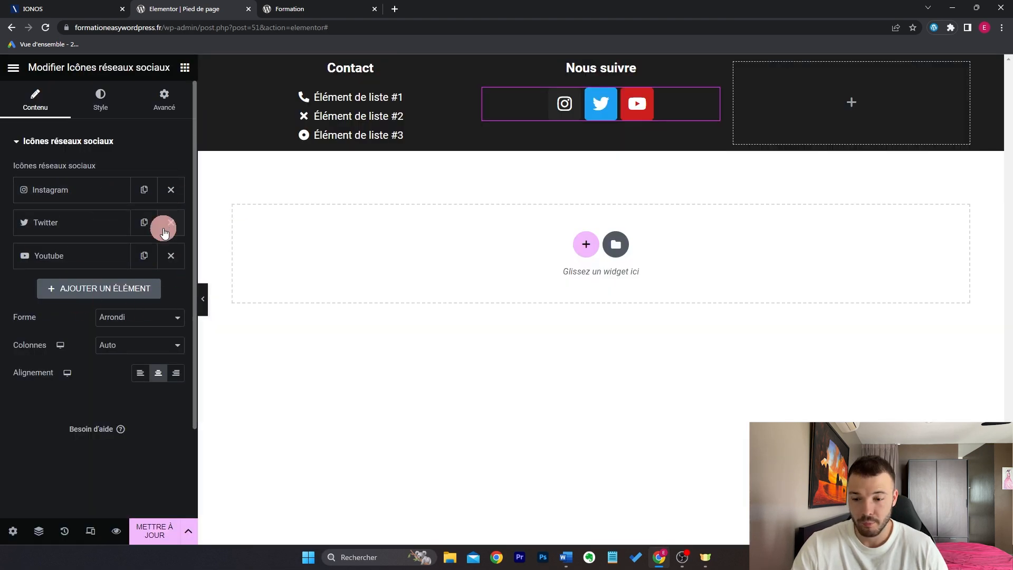
# Step: Give the social icons a custom colour with a transparent background and 29 px size
pyautogui.click(105, 105)
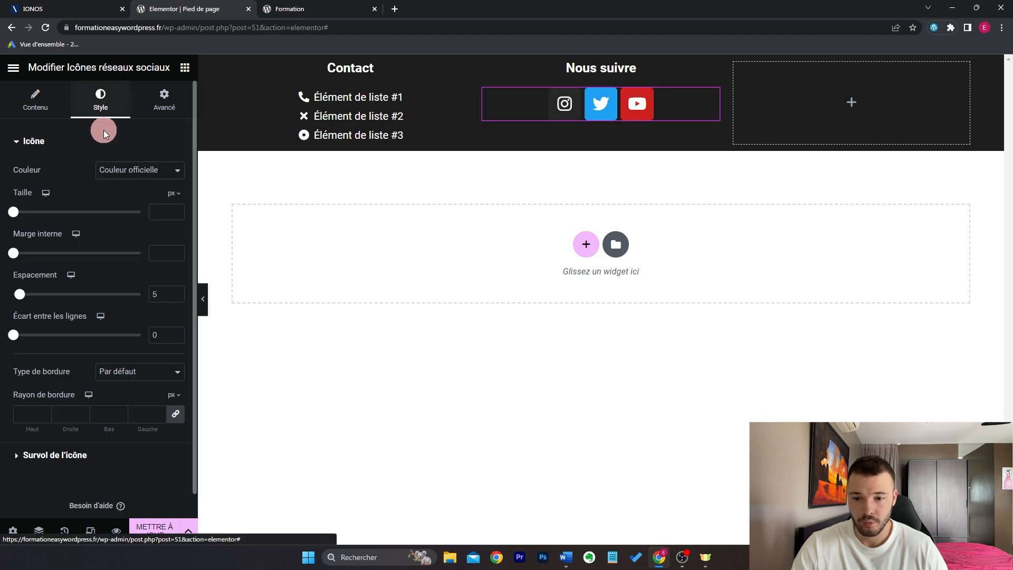
pyautogui.click(118, 169)
pyautogui.click(138, 194)
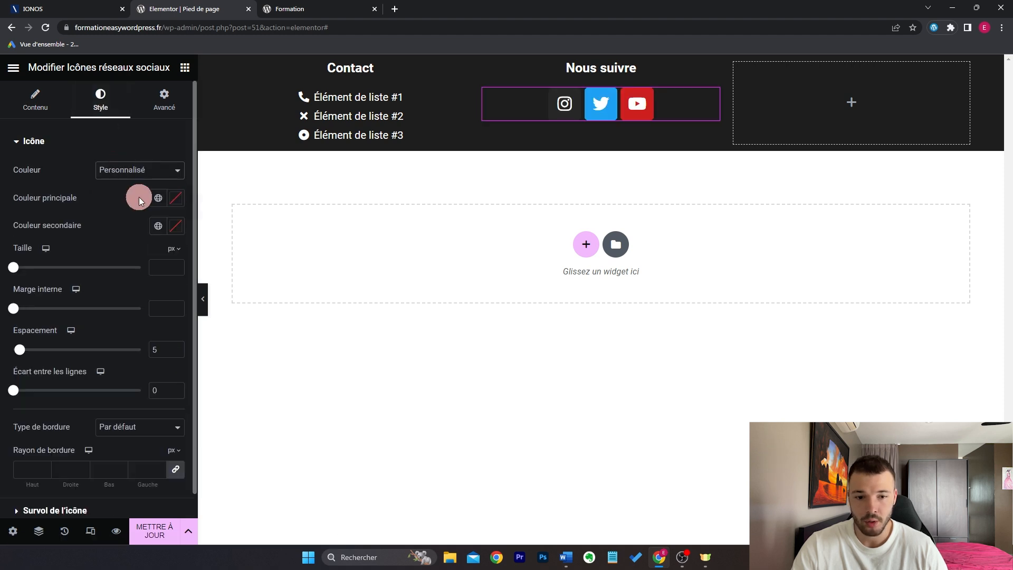
pyautogui.click(175, 198)
pyautogui.moveTo(108, 343); pyautogui.dragTo(76, 318)
pyautogui.moveTo(176, 380); pyautogui.dragTo(3, 385)
pyautogui.click(76, 177)
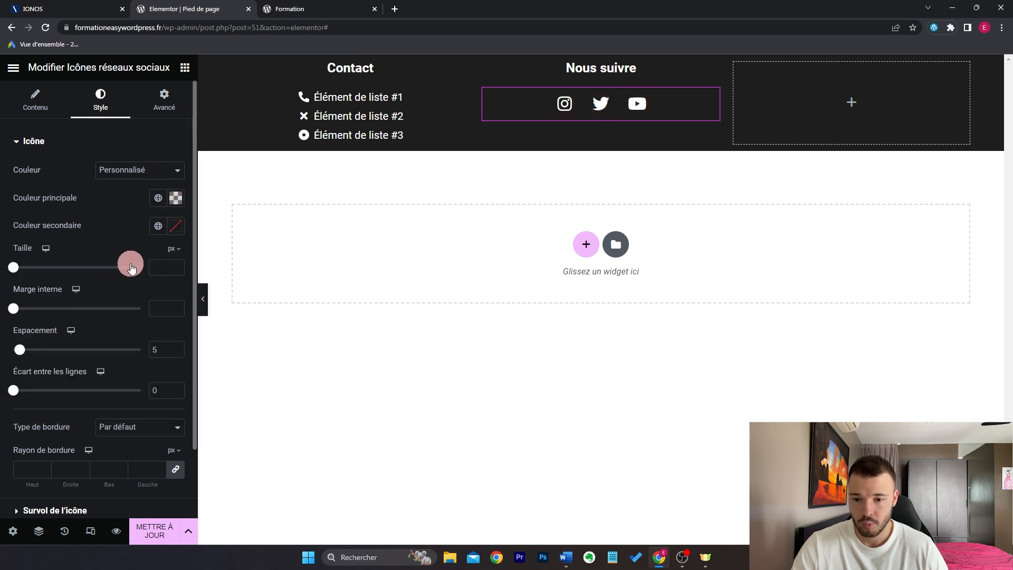
pyautogui.moveTo(13, 267)
pyautogui.mouseDown()
pyautogui.moveTo(31, 267)
pyautogui.moveTo(23, 267)
pyautogui.mouseUp()
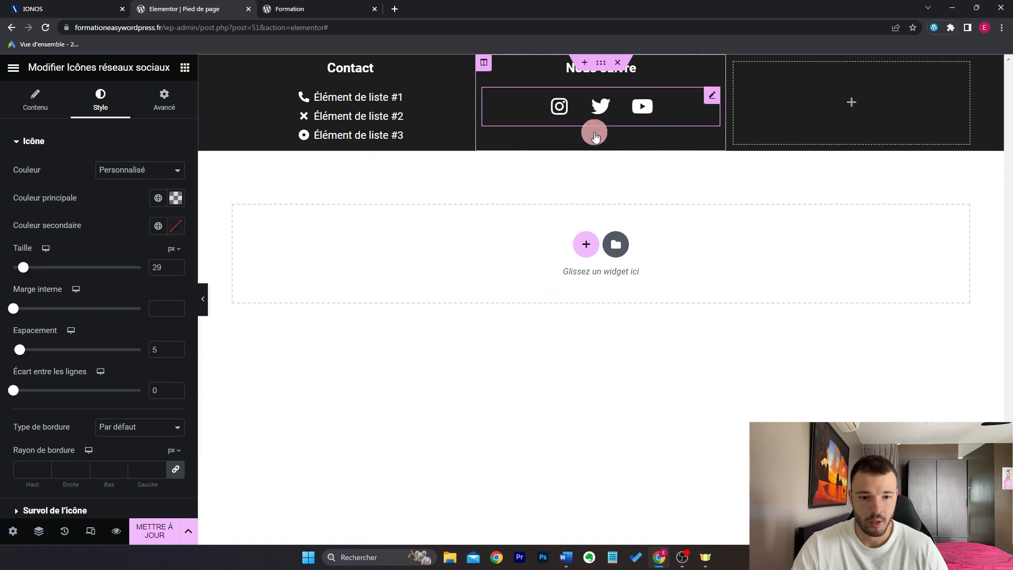
pyautogui.click(184, 67)
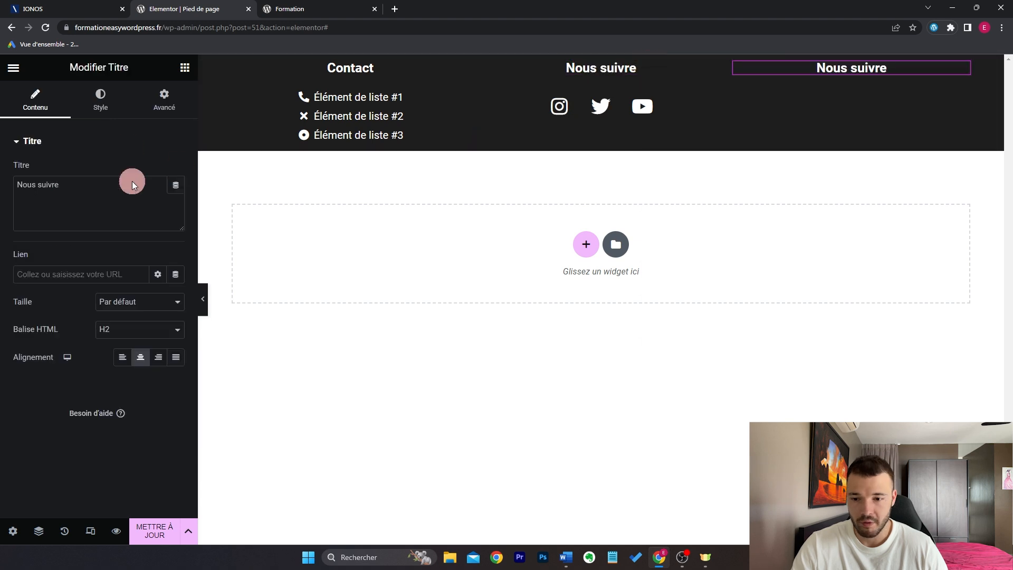
# Step: Rename the third heading 'Informations' and add a text block listing Mentions Légales and politique de confidentialité
pyautogui.doubleClick(133, 189)
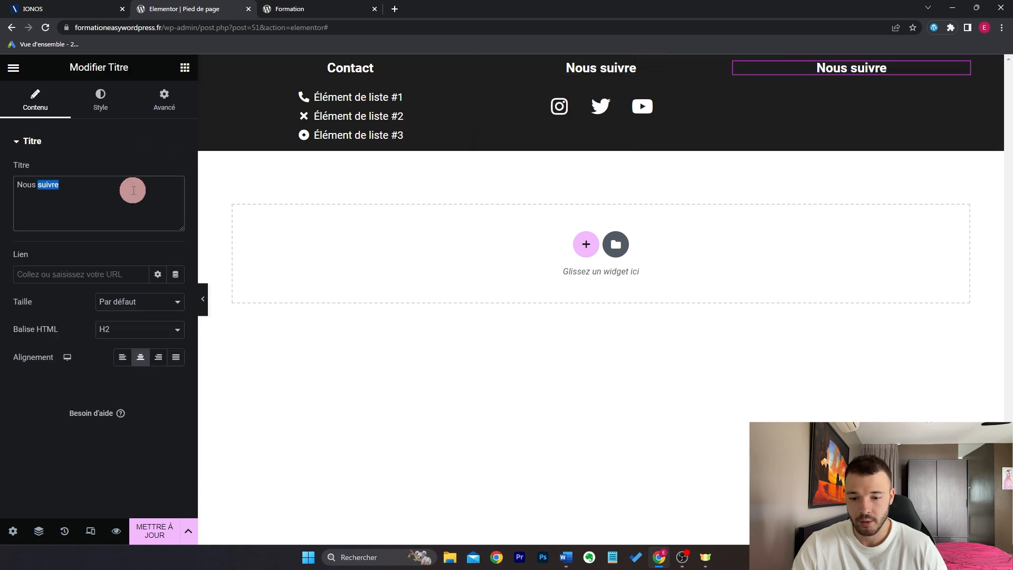
pyautogui.tripleClick(133, 190)
pyautogui.write('Informations')
pyautogui.click(185, 68)
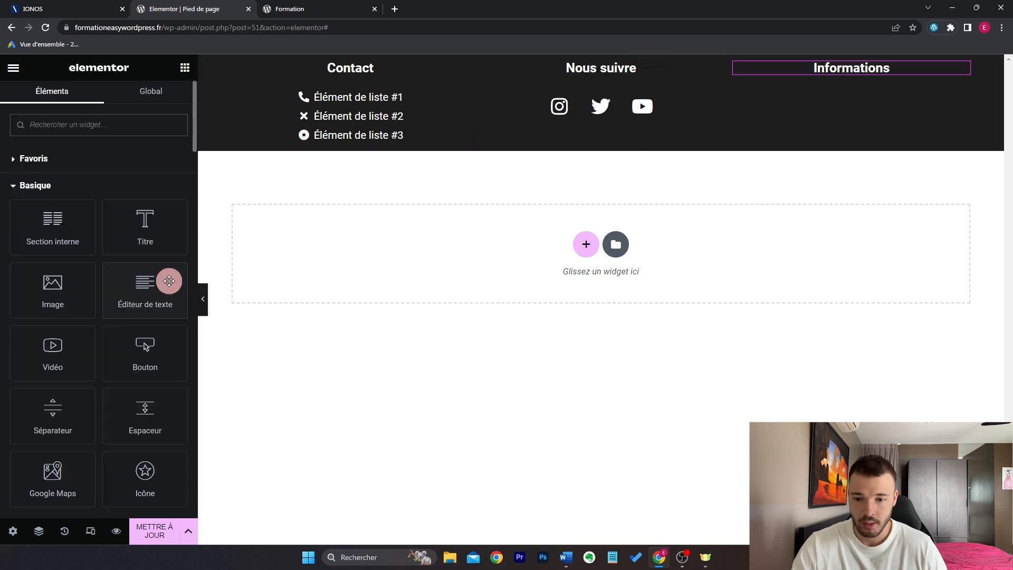
pyautogui.moveTo(169, 281); pyautogui.dragTo(905, 72)
pyautogui.tripleClick(126, 307)
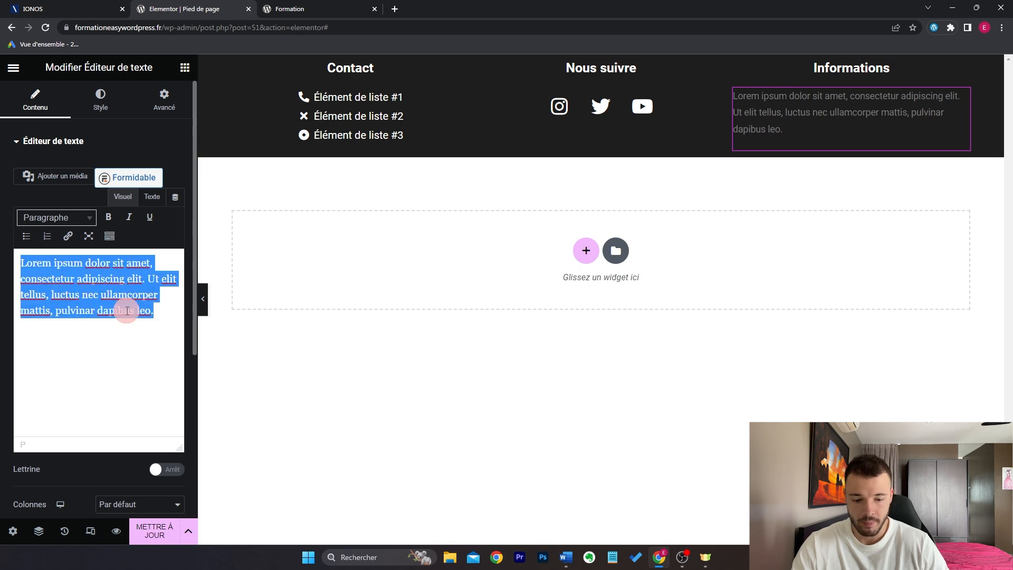
pyautogui.write('Mentions Légales')
pyautogui.press('Return')
pyautogui.write('politi')
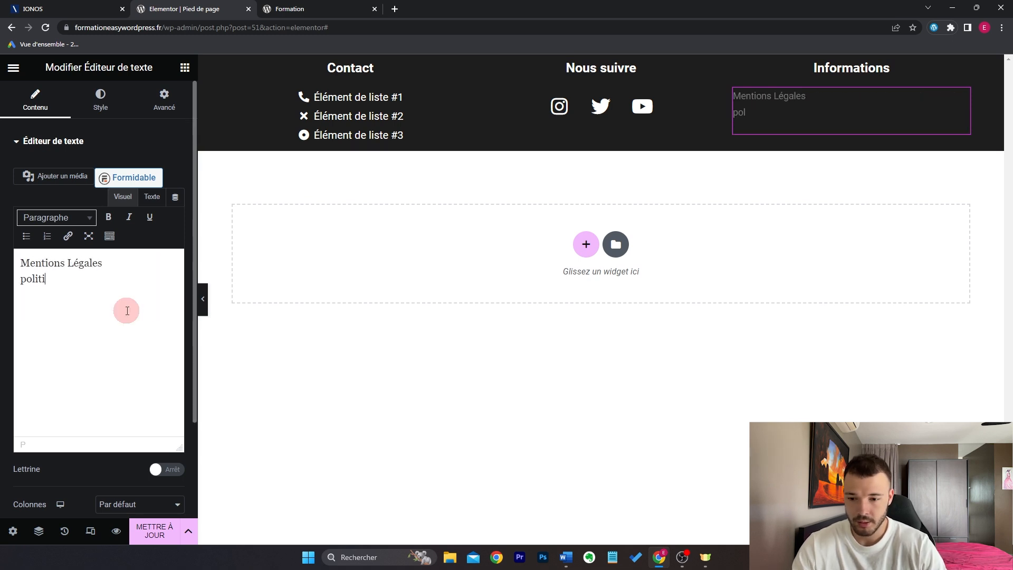
pyautogui.write('que de confidentialité')
pyautogui.click(24, 263)
pyautogui.press('Return')
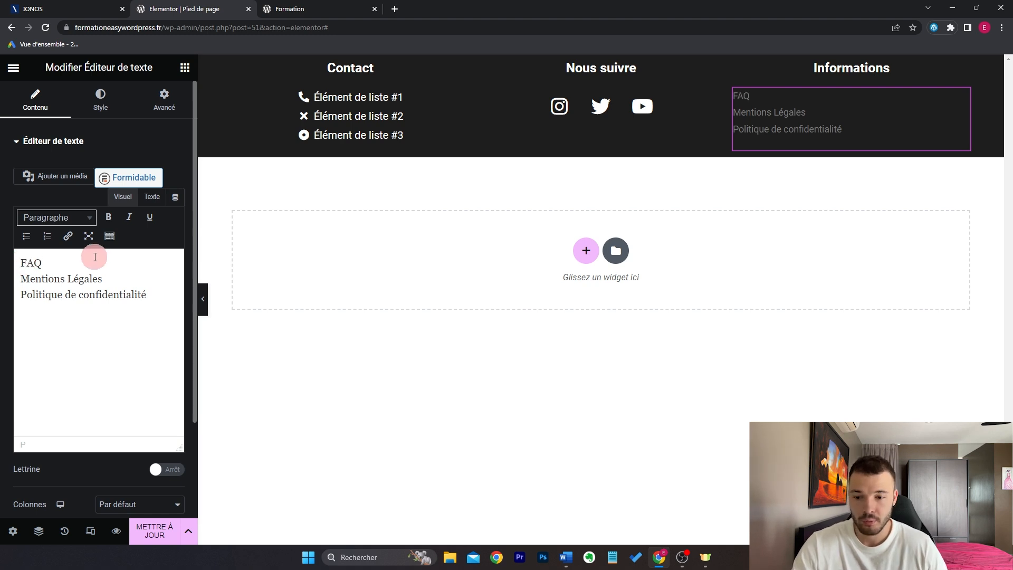
# Step: Link FAQ to /faq, Mentions Légales to /mentions, and the privacy line to its pasted URL
pyautogui.moveTo(72, 263); pyautogui.dragTo(13, 264)
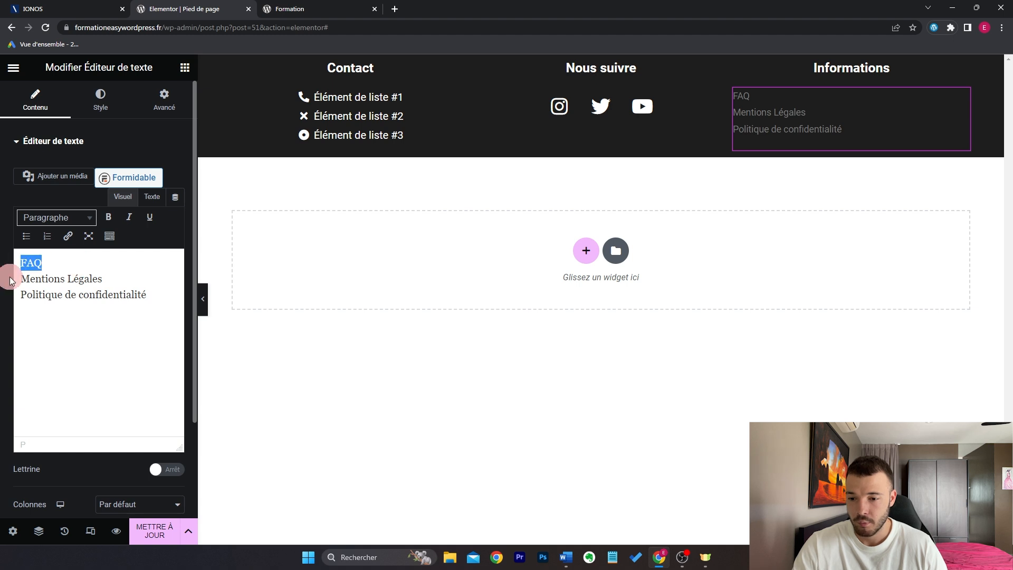
pyautogui.click(67, 238)
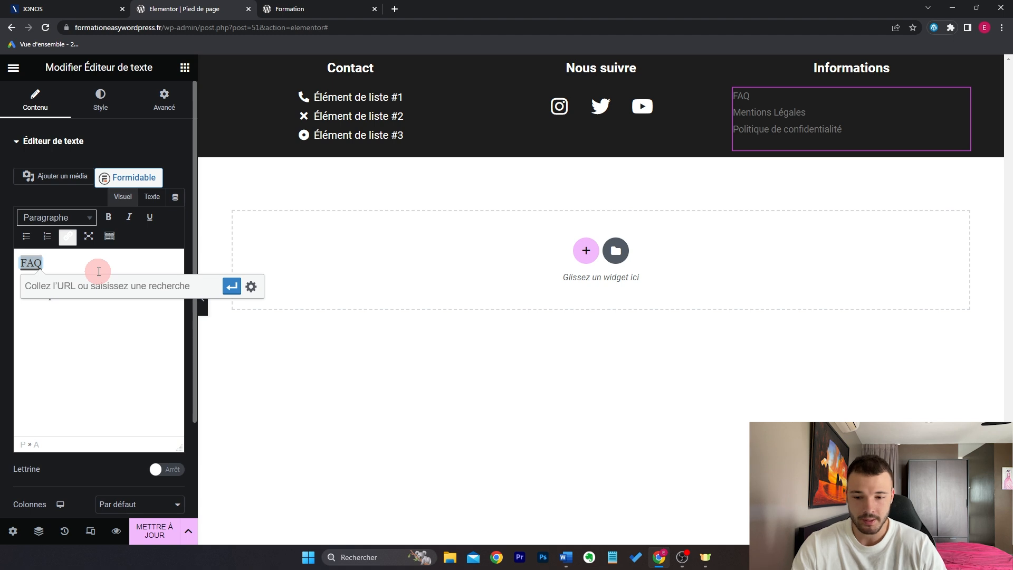
pyautogui.write('/faq')
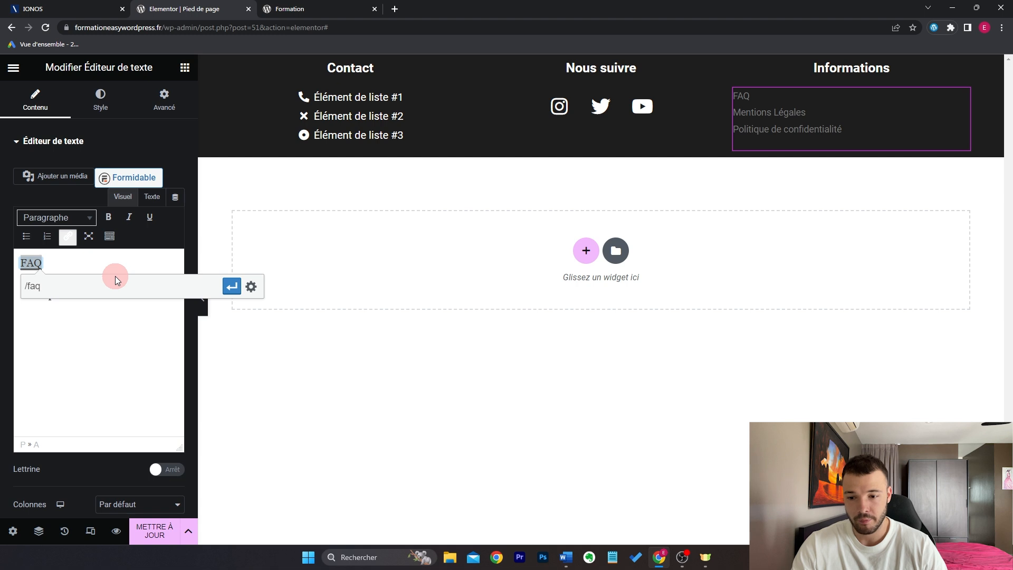
pyautogui.press('Return')
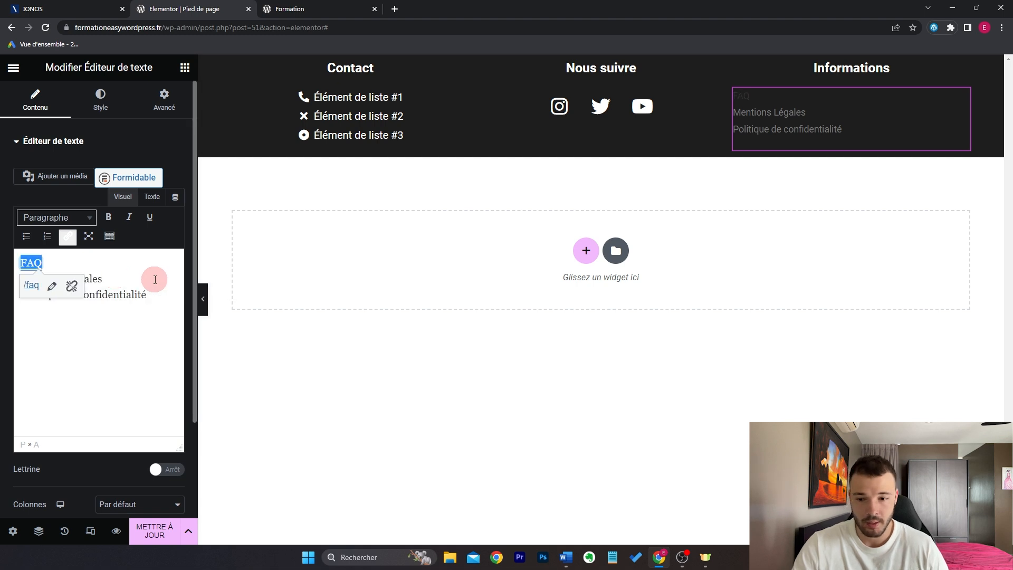
pyautogui.moveTo(103, 279); pyautogui.dragTo(1, 288)
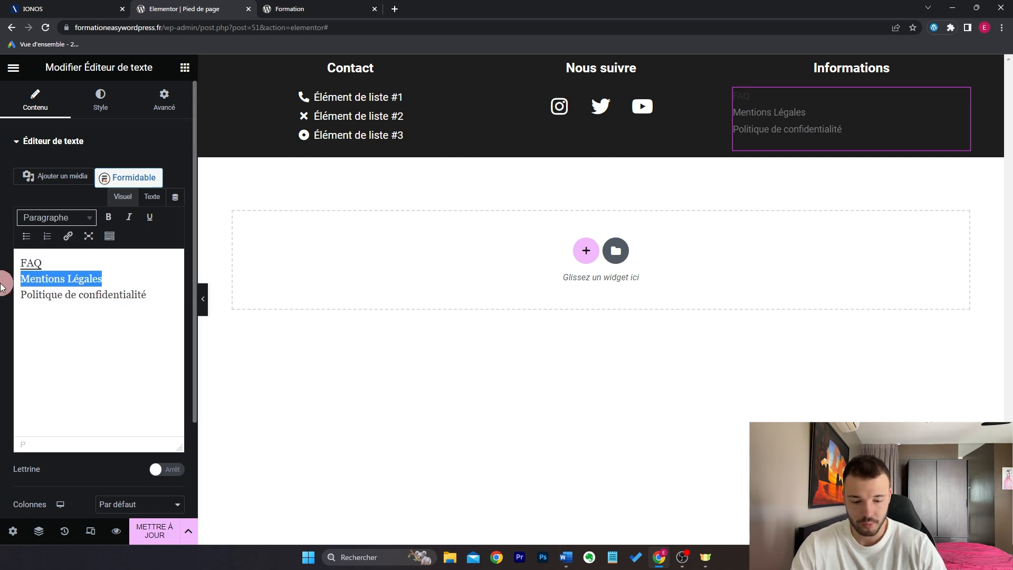
pyautogui.hotkey('ctrl', 'k')
pyautogui.write('/ment')
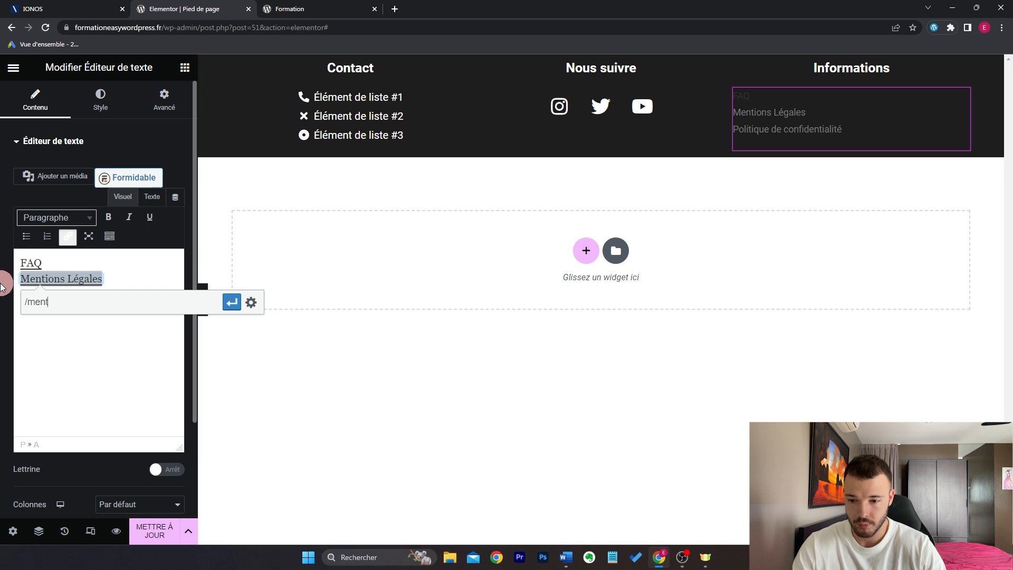
pyautogui.write('ions')
pyautogui.press('Return')
pyautogui.moveTo(2, 296); pyautogui.dragTo(174, 296)
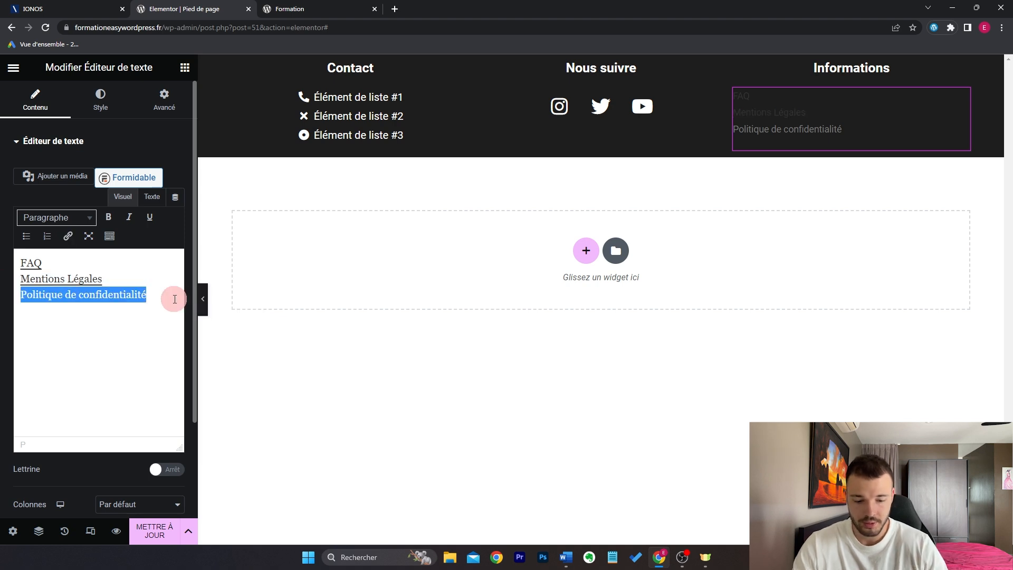
pyautogui.hotkey('ctrl', 'k')
pyautogui.write('/politique-de-confidentialite')
pyautogui.press('Return')
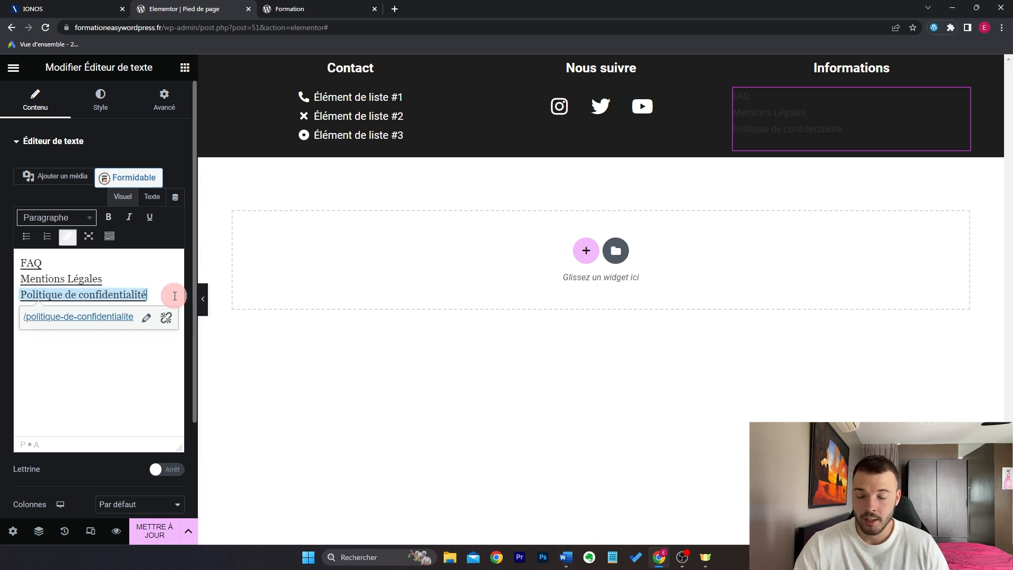
# Step: Set the Informations text to size 17, centred, with the three links coloured white
pyautogui.click(102, 100)
pyautogui.click(172, 199)
pyautogui.moveTo(127, 297); pyautogui.dragTo(15, 273)
pyautogui.click(174, 230)
pyautogui.click(154, 328)
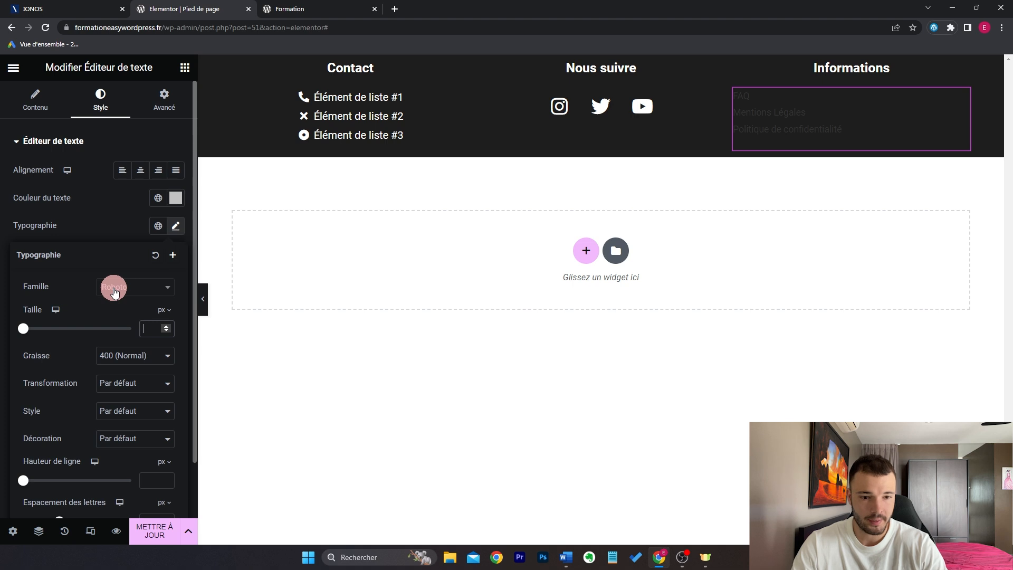
pyautogui.write('17')
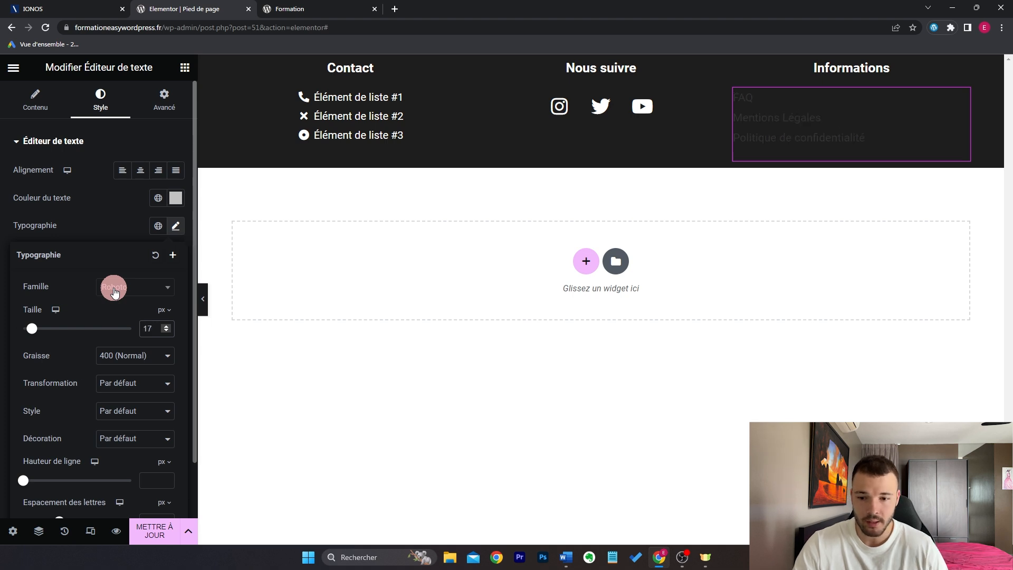
pyautogui.click(141, 170)
pyautogui.click(4, 103)
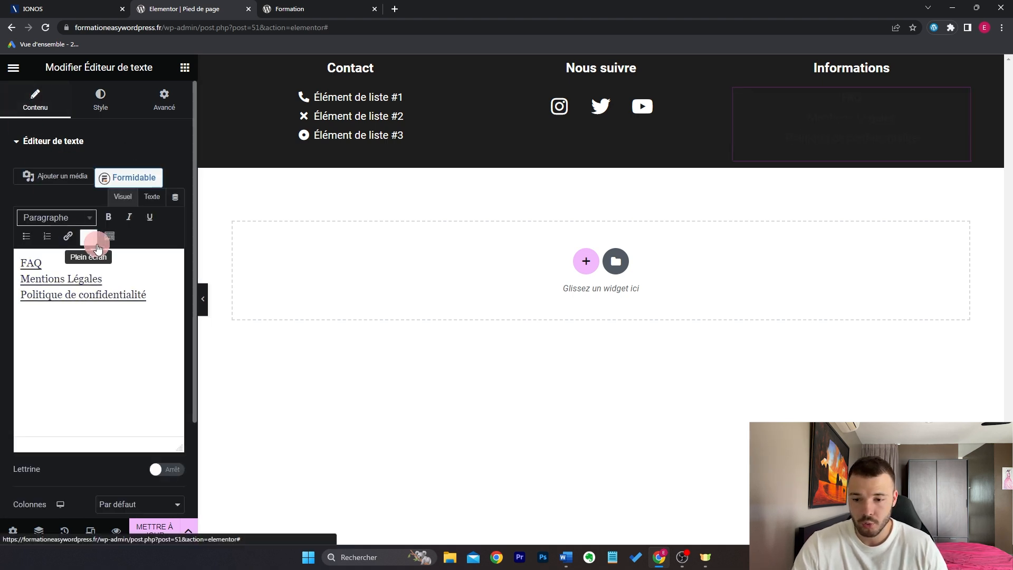
pyautogui.moveTo(163, 297); pyautogui.dragTo(10, 261)
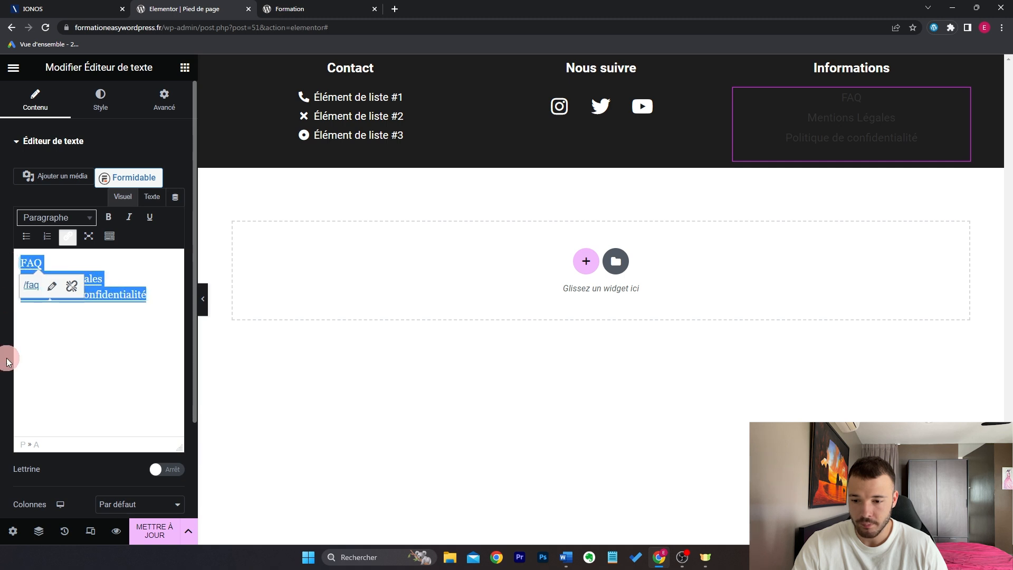
pyautogui.click(109, 240)
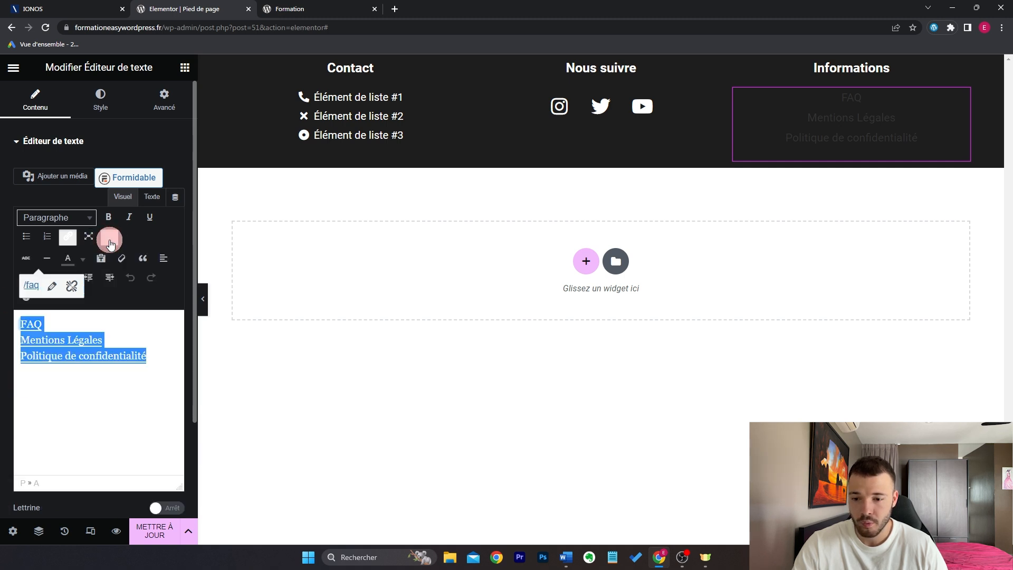
pyautogui.click(82, 260)
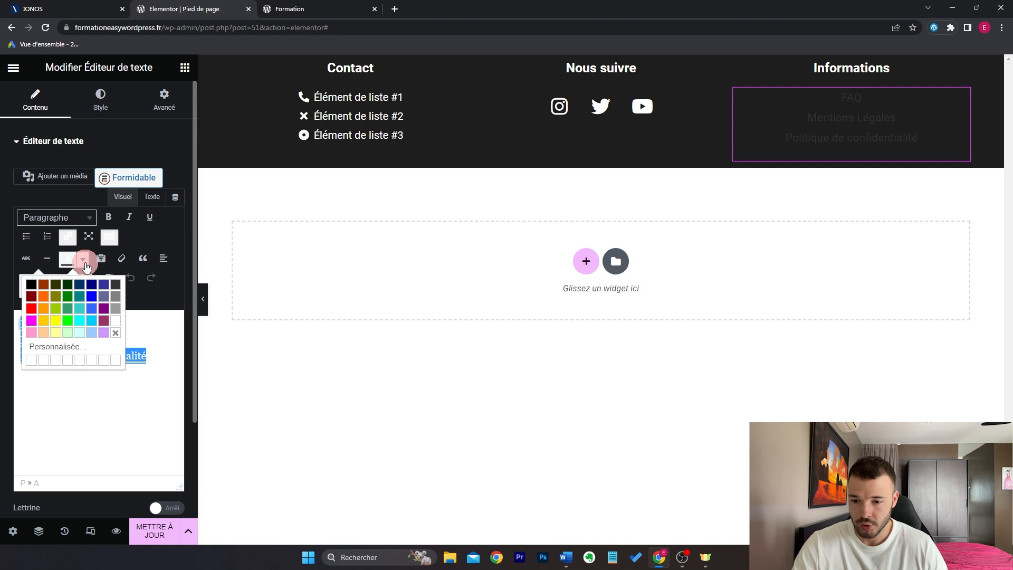
pyautogui.click(115, 322)
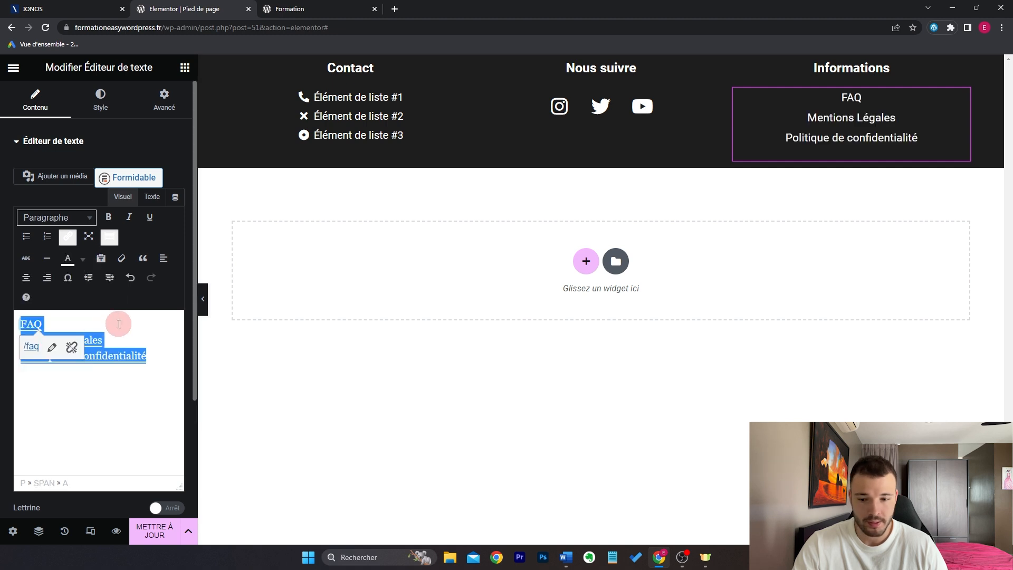
# Step: Set the footer section's top padding (Marge interne Haut) to 20, then insert an empty section above it
pyautogui.click(600, 66)
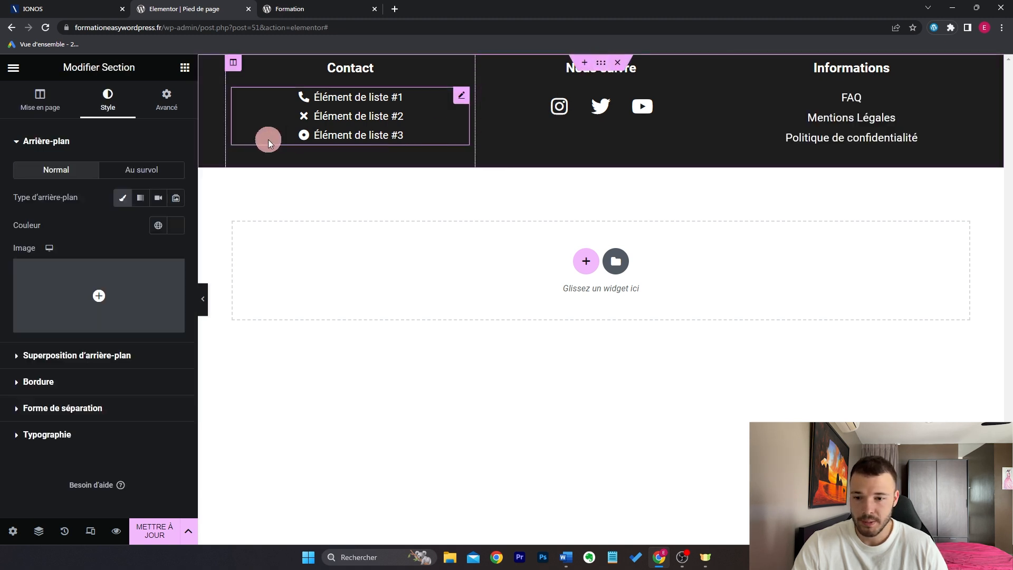
pyautogui.click(167, 101)
pyautogui.click(26, 237)
pyautogui.write('20')
pyautogui.click(97, 236)
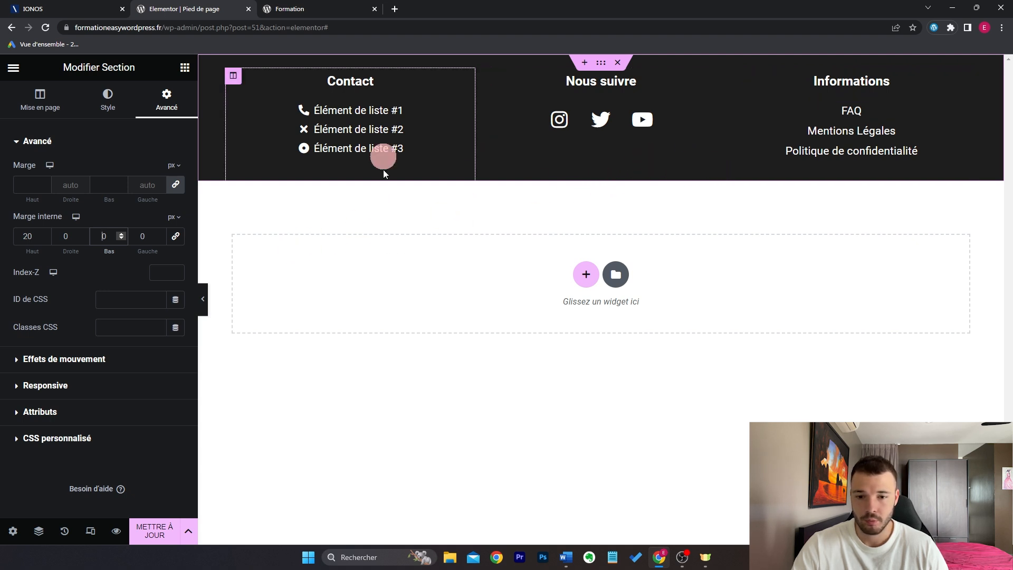
pyautogui.click(406, 204)
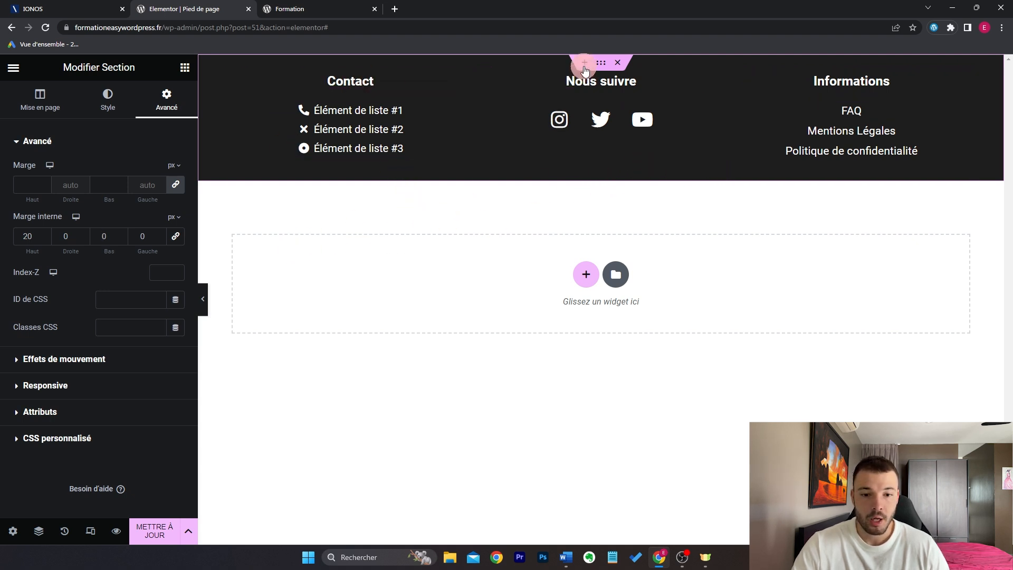
pyautogui.click(584, 67)
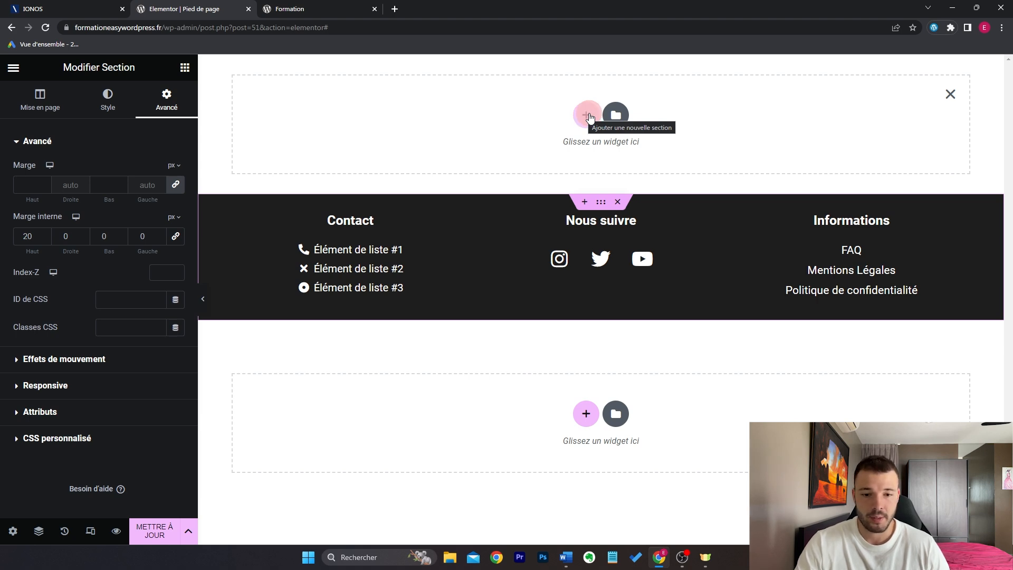
# Step: Add a new section above the footer with a plain Rose background
pyautogui.click(590, 117)
pyautogui.click(452, 152)
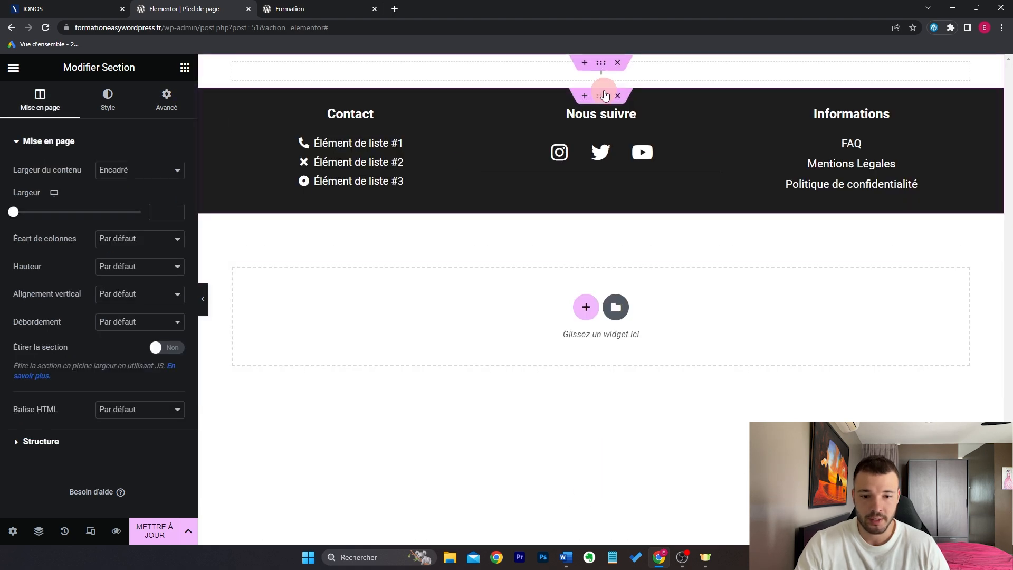
pyautogui.click(108, 99)
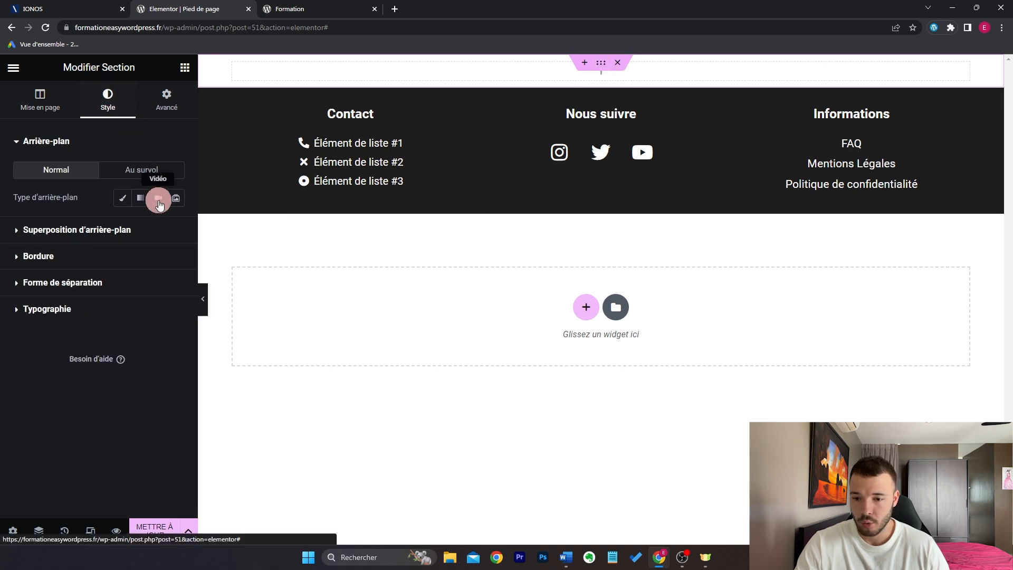
pyautogui.click(122, 197)
pyautogui.click(157, 225)
pyautogui.click(138, 380)
# Step: Add a heading reading 'Réservez votre séance de massage dès maintenant' to the pink section
pyautogui.click(185, 68)
pyautogui.moveTo(150, 233); pyautogui.dragTo(545, 77)
pyautogui.click(146, 203)
pyautogui.hotkey('ctrl', 'a')
pyautogui.write('R')
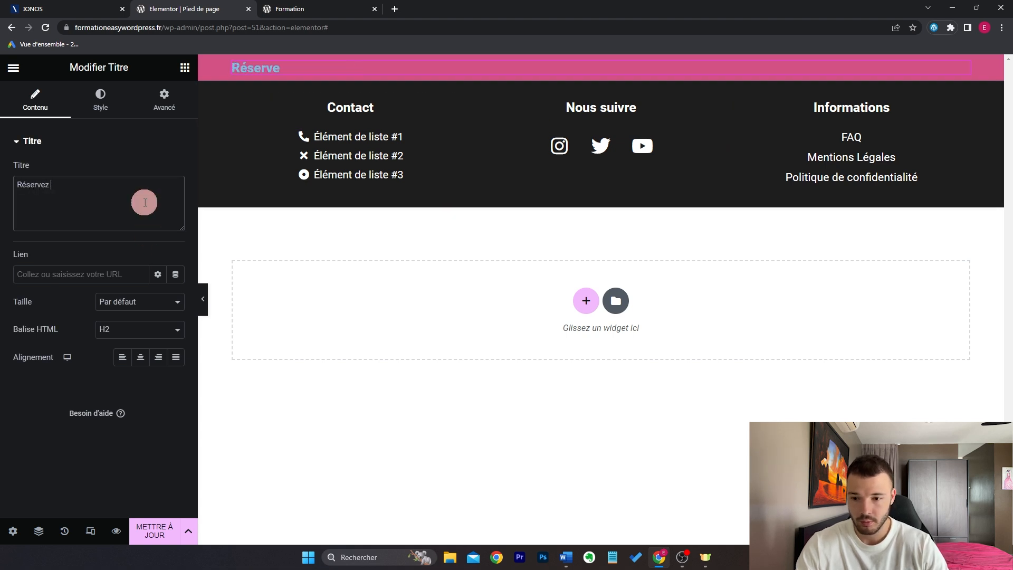
pyautogui.write('éservez votre séance de massage dès maintenant')
# Step: Style the heading: adjust its colour and font size, and centre it
pyautogui.click(100, 100)
pyautogui.click(176, 170)
pyautogui.click(192, 296)
pyautogui.click(175, 198)
pyautogui.moveTo(30, 304); pyautogui.dragTo(36, 299)
pyautogui.click(141, 350)
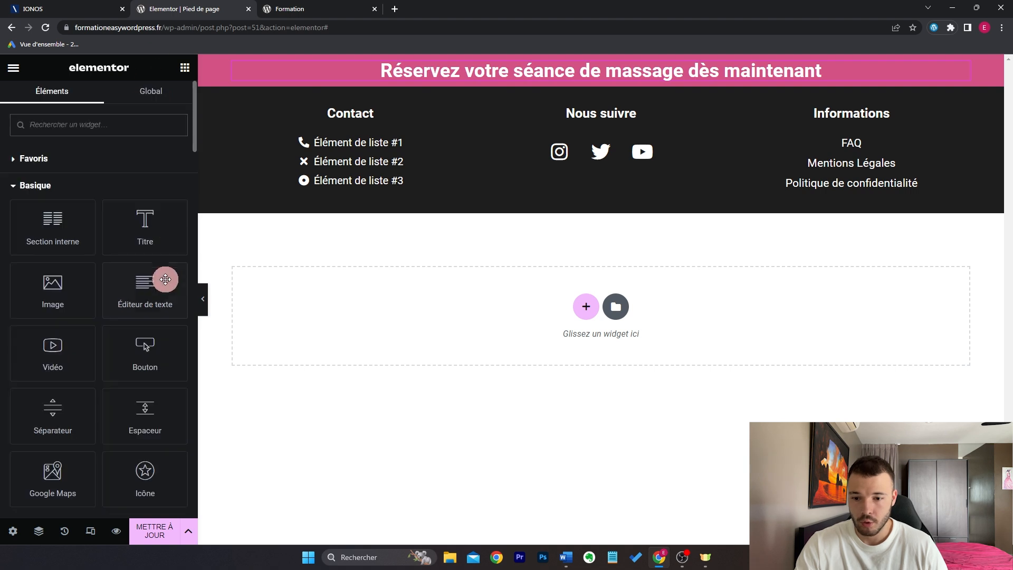
pyautogui.moveTo(165, 279)
pyautogui.mouseDown()
pyautogui.moveTo(613, 80)
pyautogui.moveTo(160, 273)
pyautogui.moveTo(160, 285)
pyautogui.mouseUp()
# Step: Add a centred button labelled 'Réserver ma séance' under the heading
pyautogui.moveTo(158, 338); pyautogui.dragTo(613, 77)
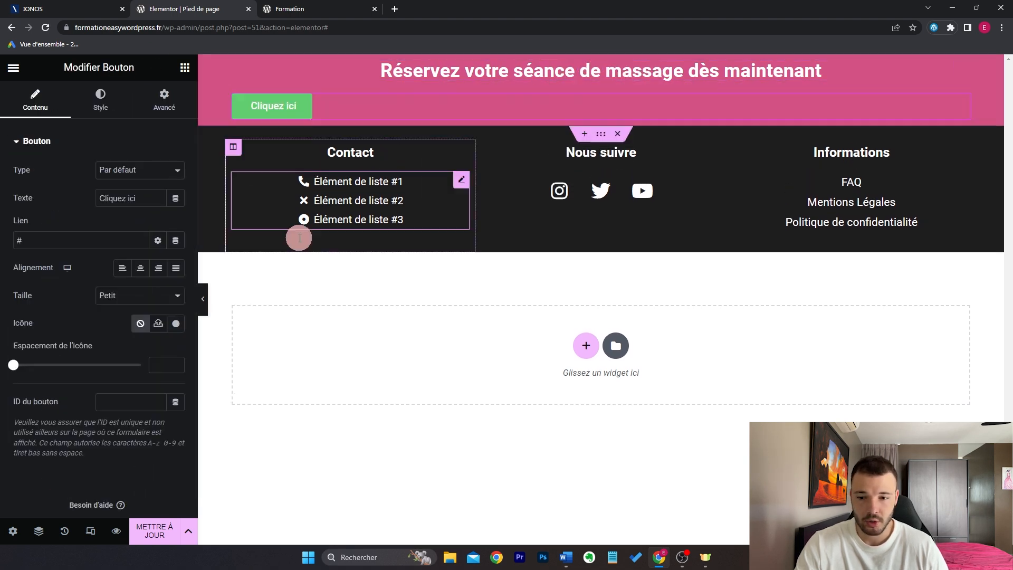
pyautogui.click(140, 268)
pyautogui.tripleClick(161, 197)
pyautogui.write('Réserve')
pyautogui.write('r ma séance')
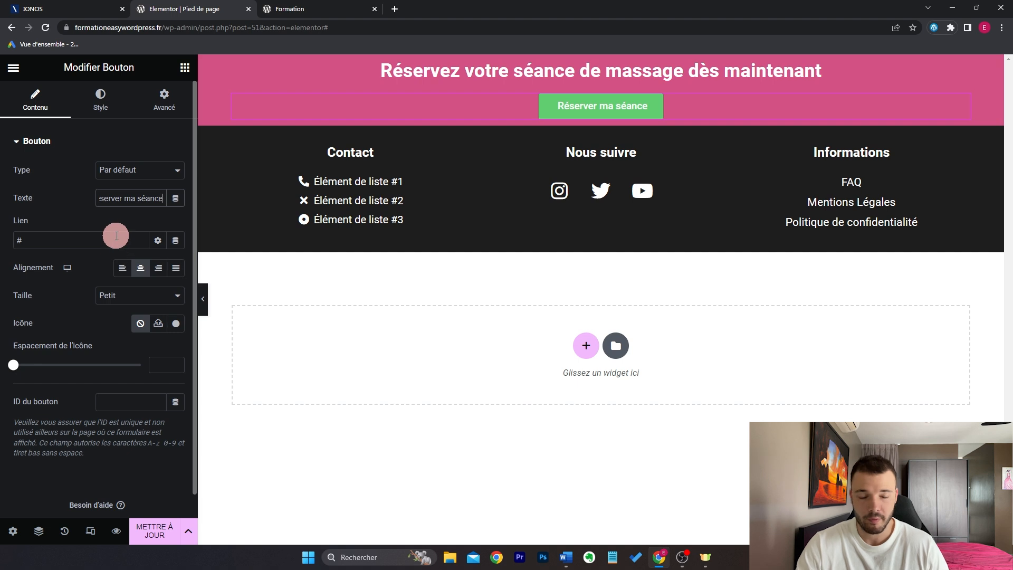
# Step: Give the button a white background with Rose text
pyautogui.click(111, 108)
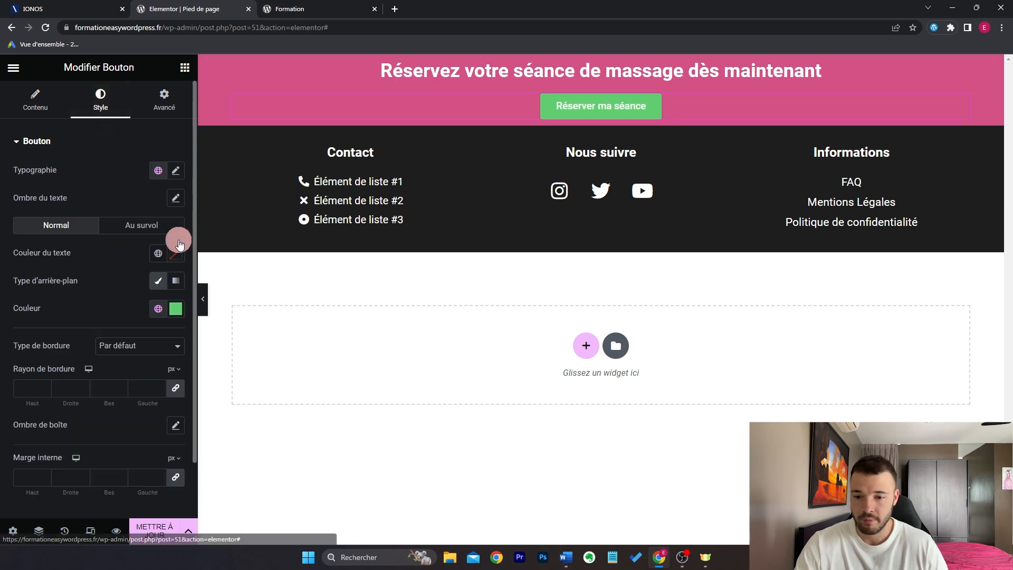
pyautogui.click(176, 311)
pyautogui.moveTo(63, 369); pyautogui.dragTo(4, 332)
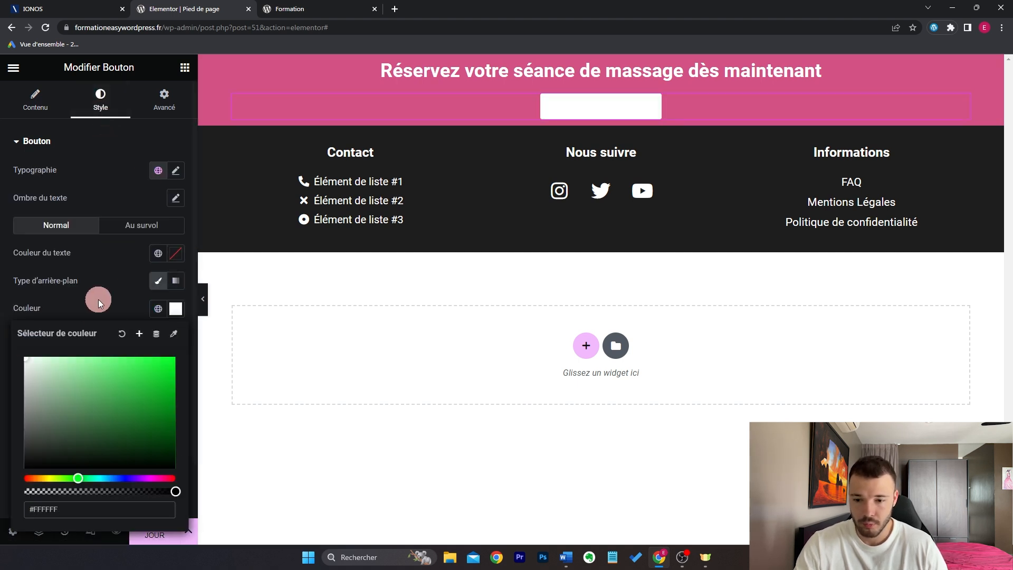
pyautogui.click(98, 299)
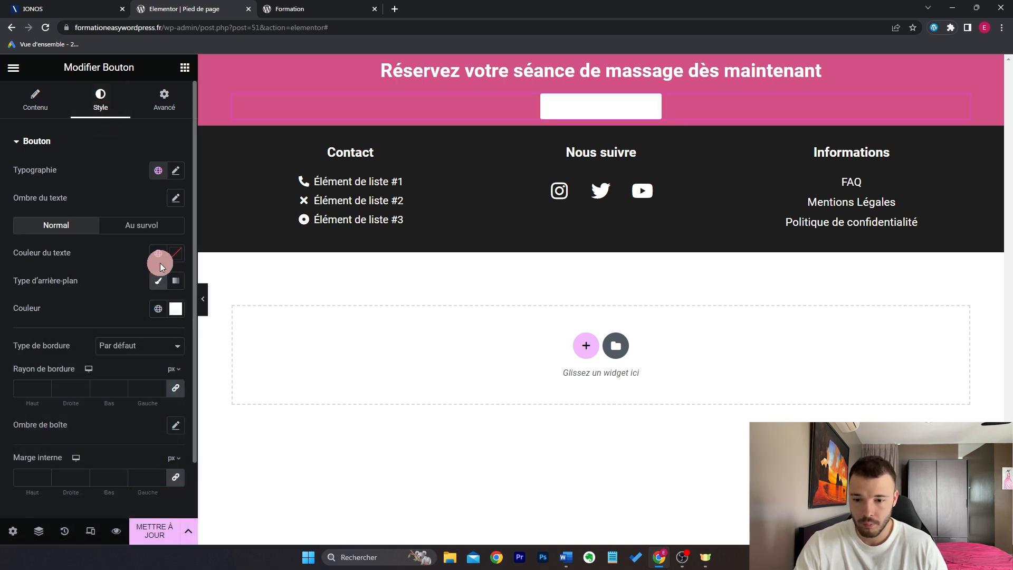
pyautogui.click(158, 259)
pyautogui.click(108, 409)
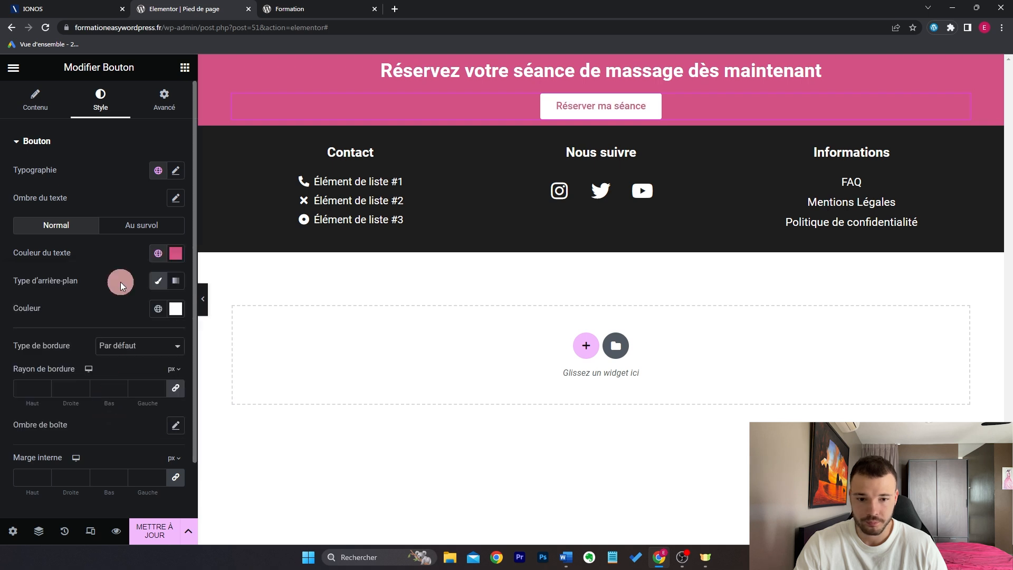
# Step: Set the button's font size to 20 and its top and bottom padding to 2
pyautogui.click(175, 170)
pyautogui.click(143, 268)
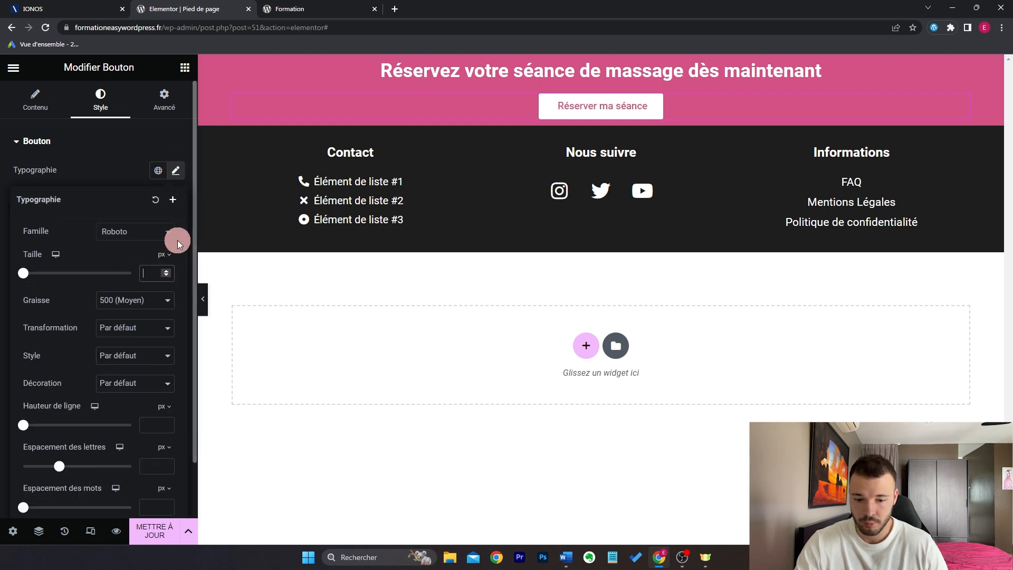
pyautogui.write('20')
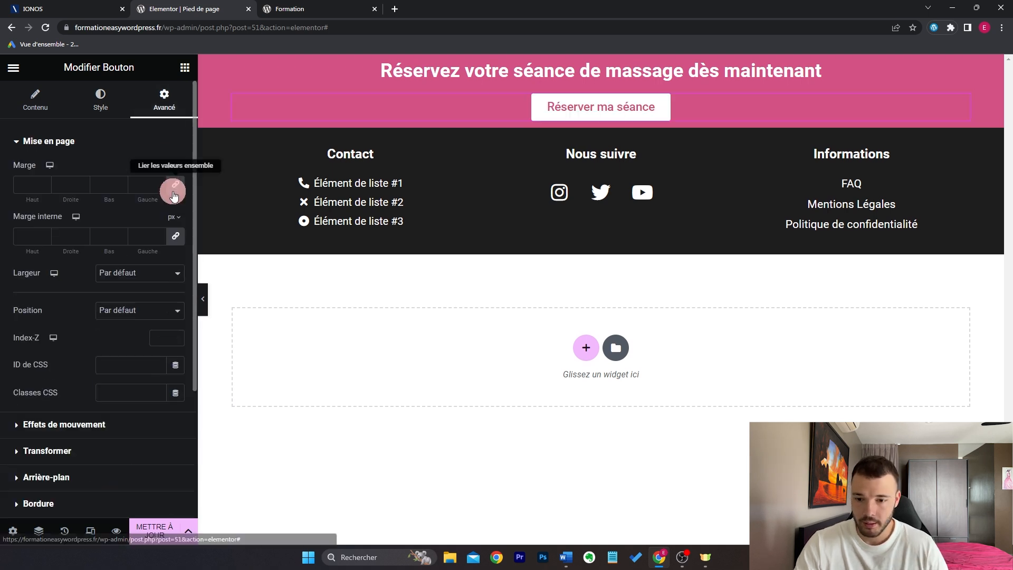
pyautogui.click(176, 236)
pyautogui.click(23, 239)
pyautogui.write('2')
pyautogui.click(102, 235)
pyautogui.write('2')
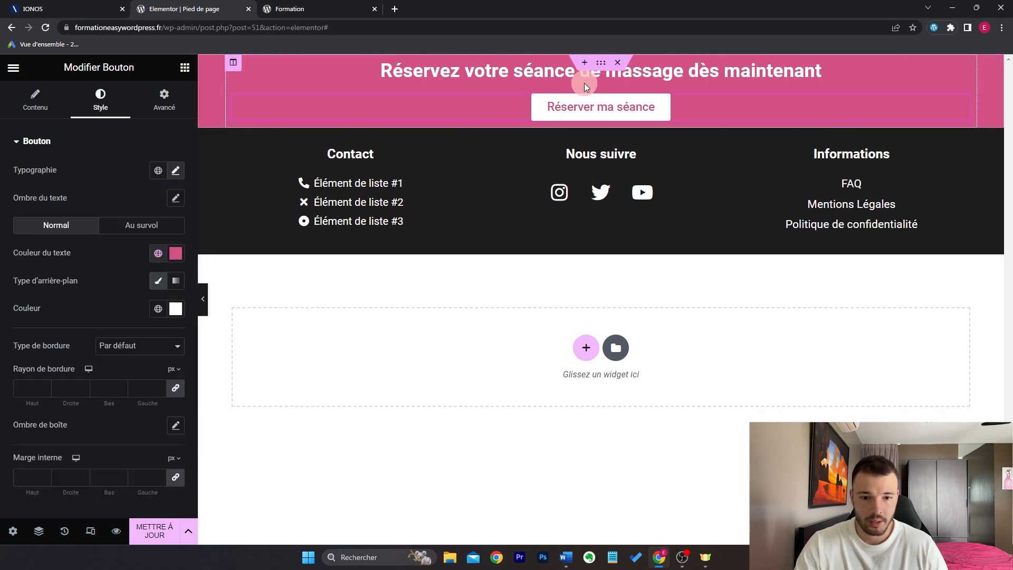
# Step: Adjust the pink banner section's top padding and bottom margin
pyautogui.click(600, 64)
pyautogui.click(166, 98)
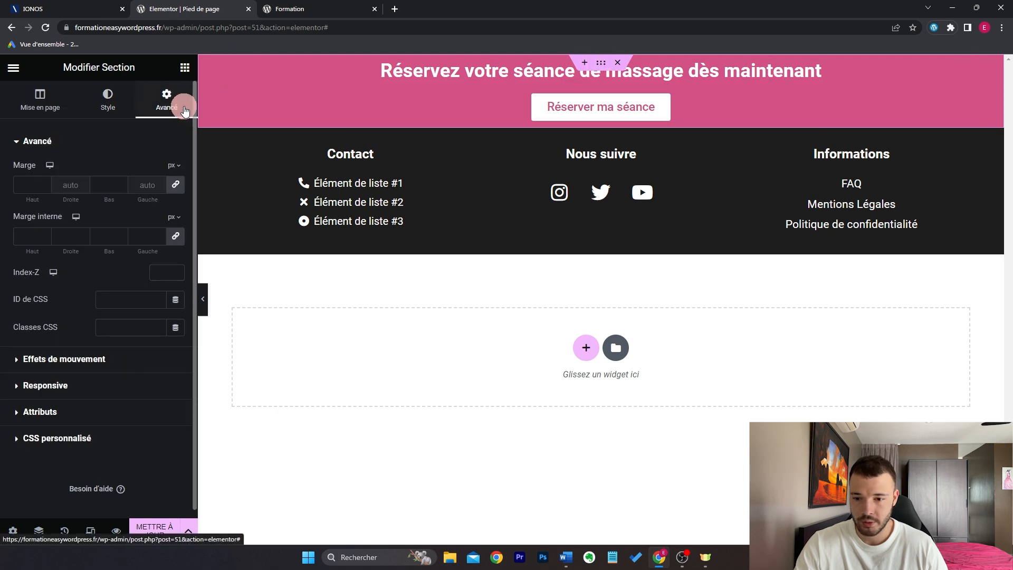
pyautogui.click(177, 236)
pyautogui.click(18, 236)
pyautogui.click(94, 182)
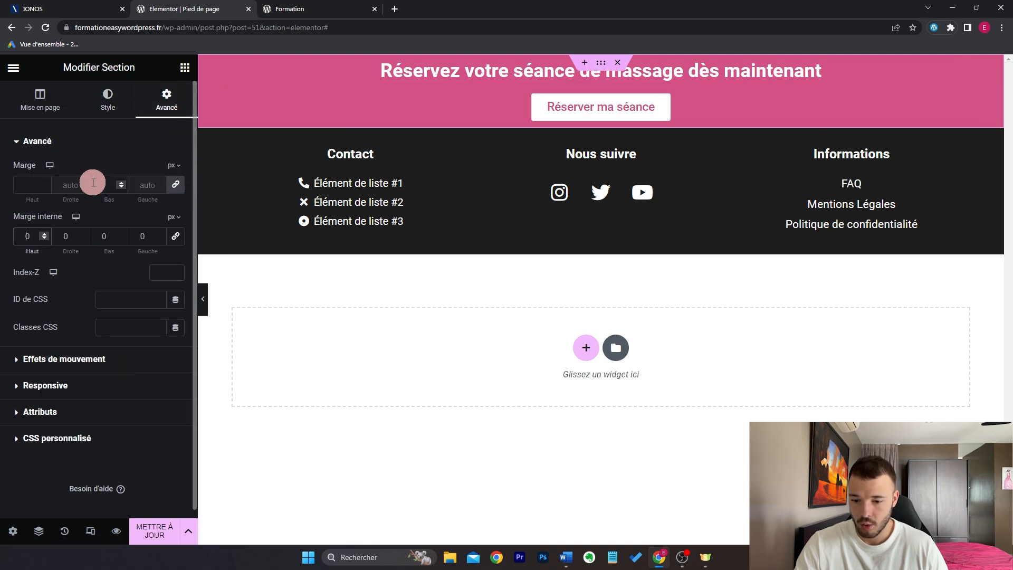
# Step: Preview the footer, save the changes and view the live site
pyautogui.click(202, 298)
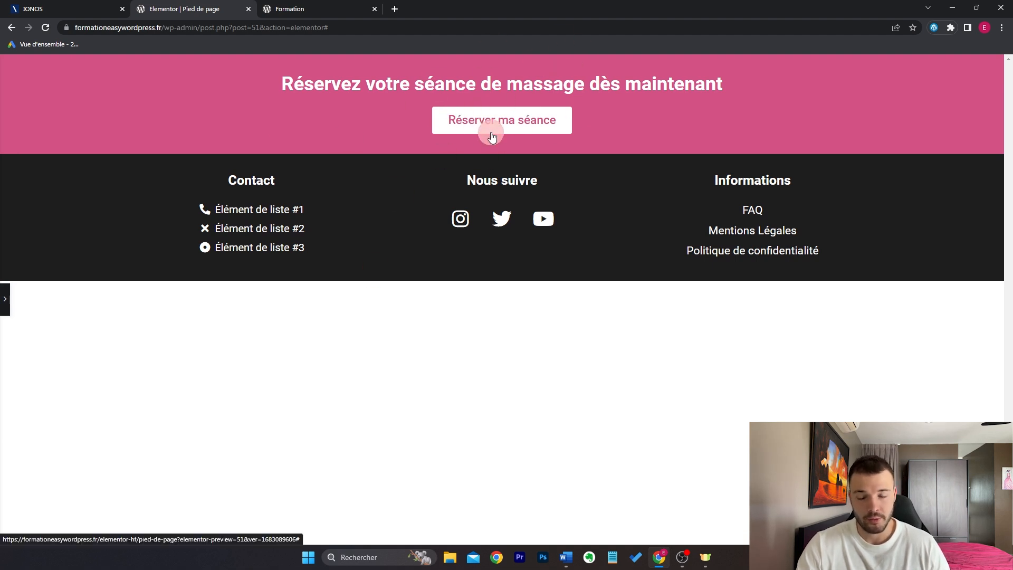
pyautogui.click(5, 299)
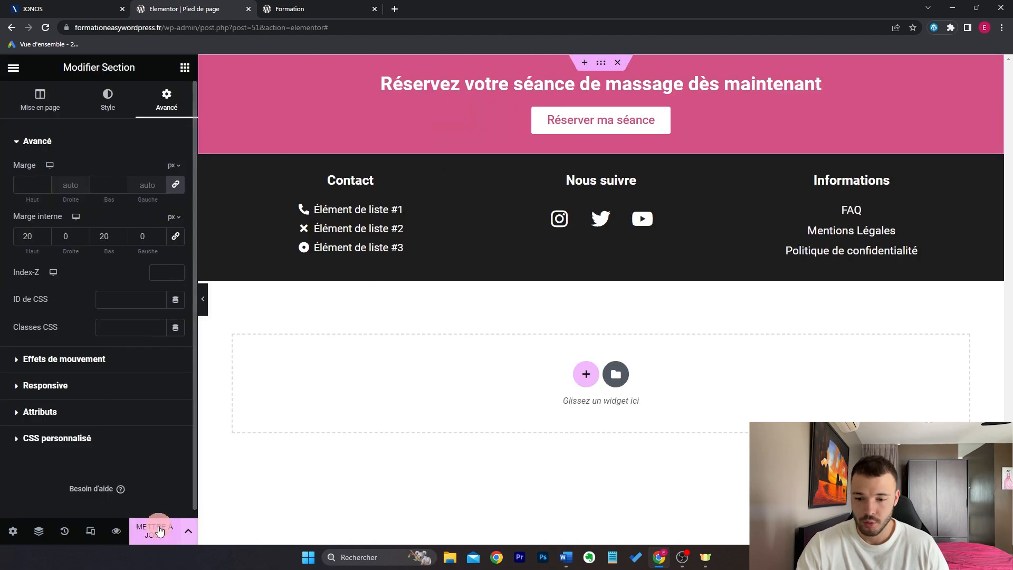
pyautogui.click(158, 527)
pyautogui.click(289, 9)
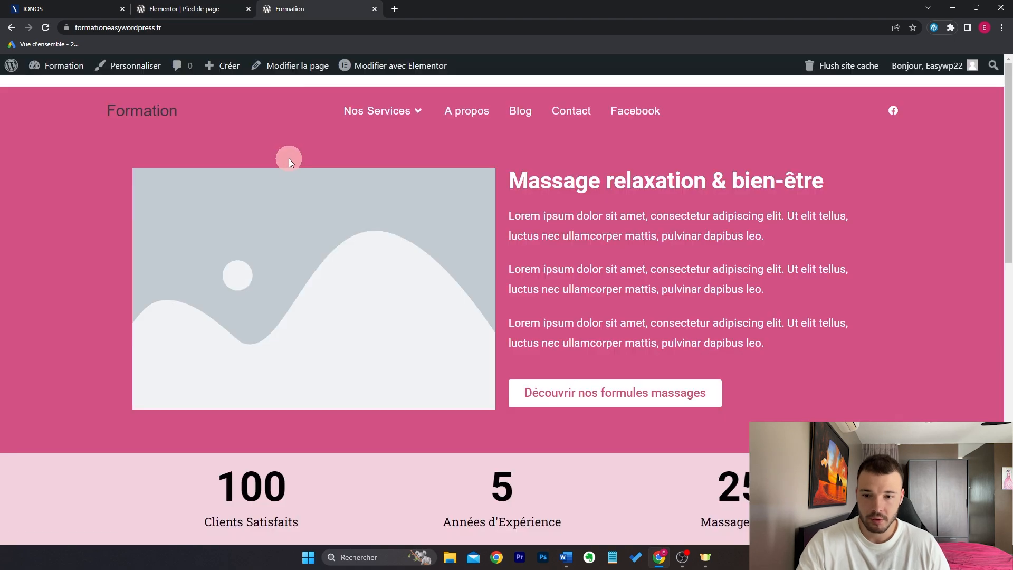
pyautogui.scroll(-12, 584, 204)
pyautogui.scroll(-3, 1009, 372)
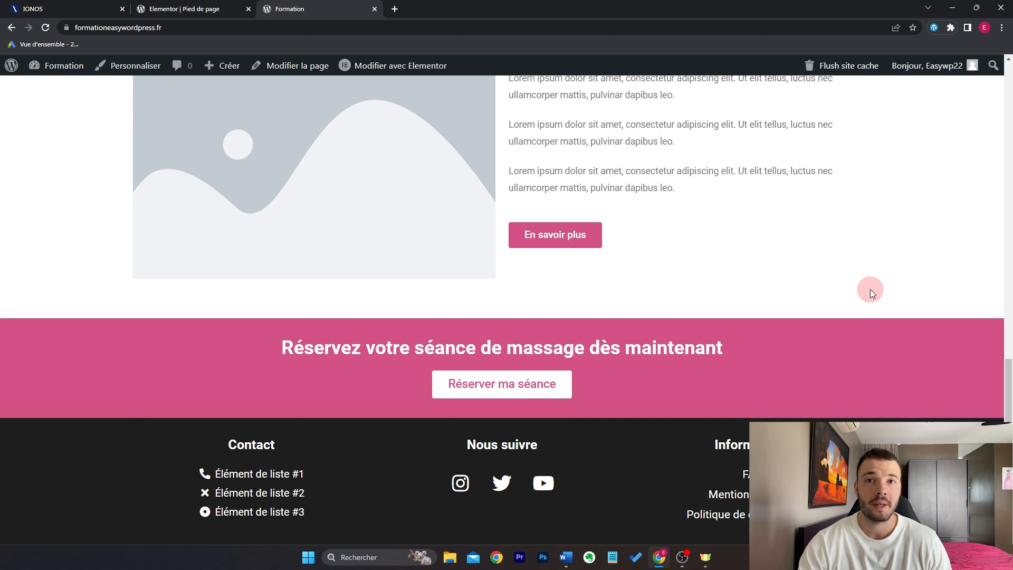
pyautogui.scroll(15, 792, 309)
pyautogui.moveTo(420, 70)
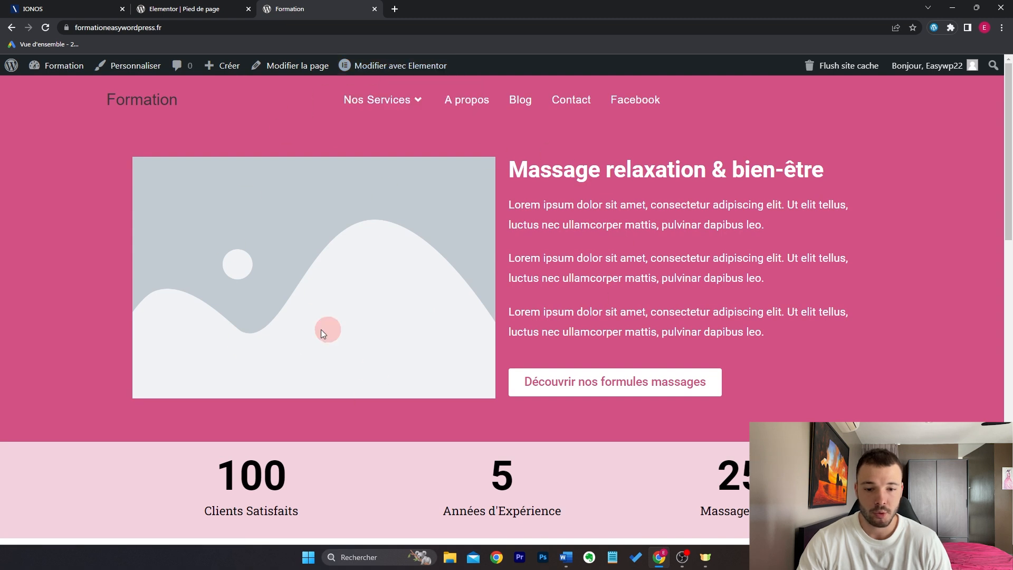
# Step: Open the homepage in Elementor, review the mobile preview, then return to desktop width
pyautogui.click(436, 70)
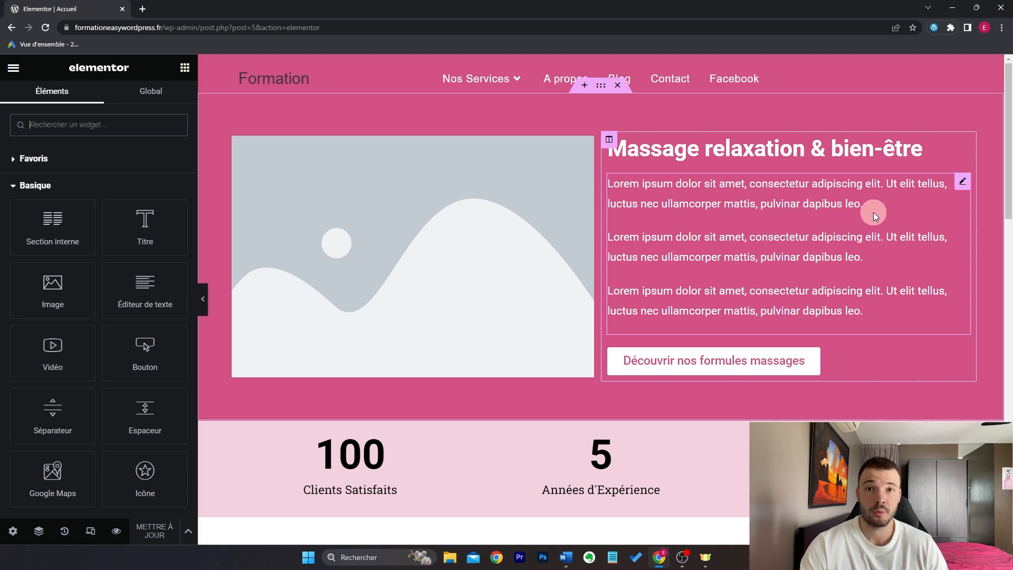
pyautogui.click(90, 533)
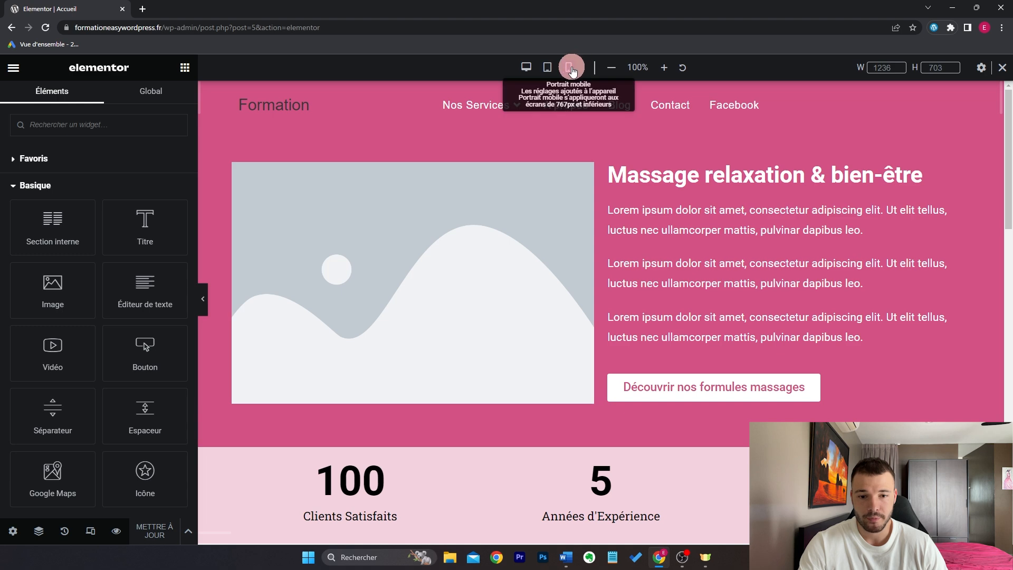
pyautogui.click(572, 66)
pyautogui.scroll(-6, 662, 310)
pyautogui.scroll(-15, 671, 306)
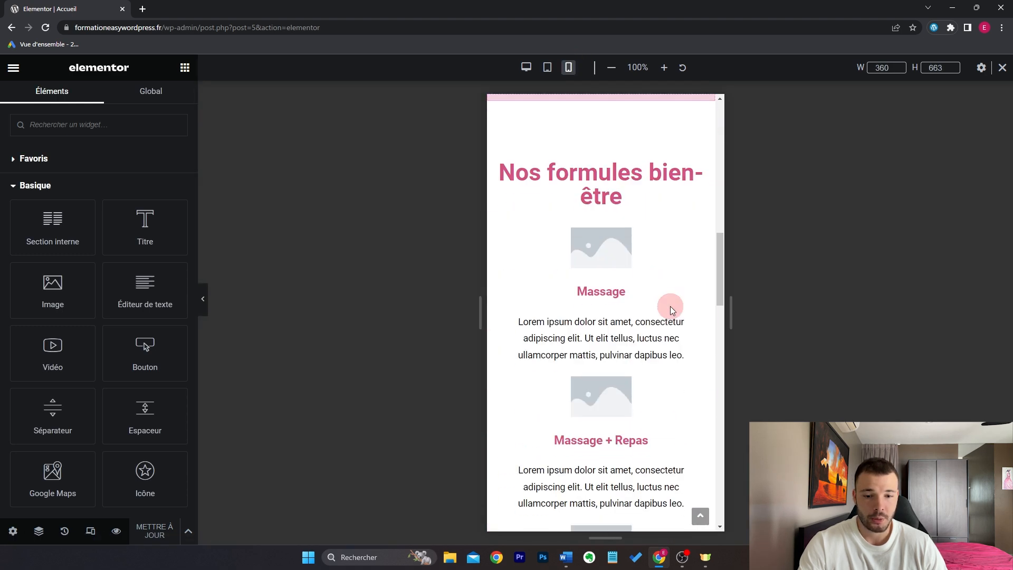
pyautogui.scroll(-6, 670, 306)
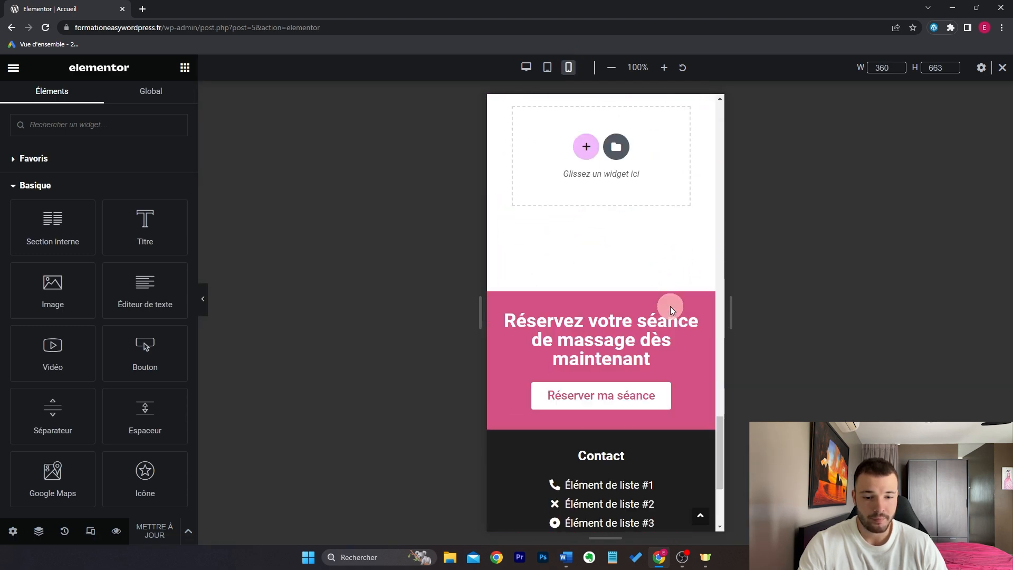
pyautogui.scroll(20, 670, 306)
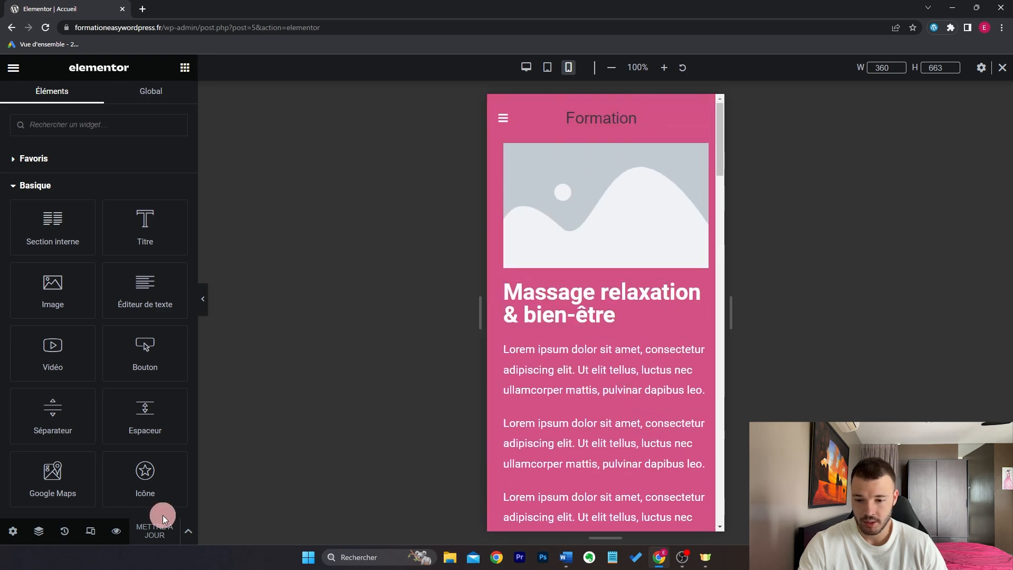
pyautogui.click(526, 67)
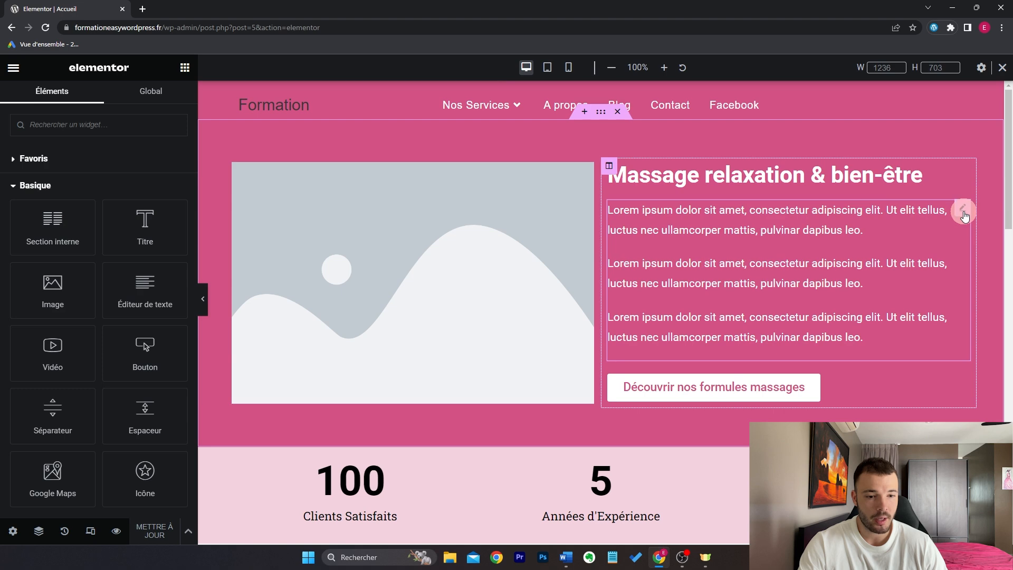
# Step: Give the paragraph text block and hero heading 100 px left padding on desktop
pyautogui.click(963, 212)
pyautogui.click(161, 107)
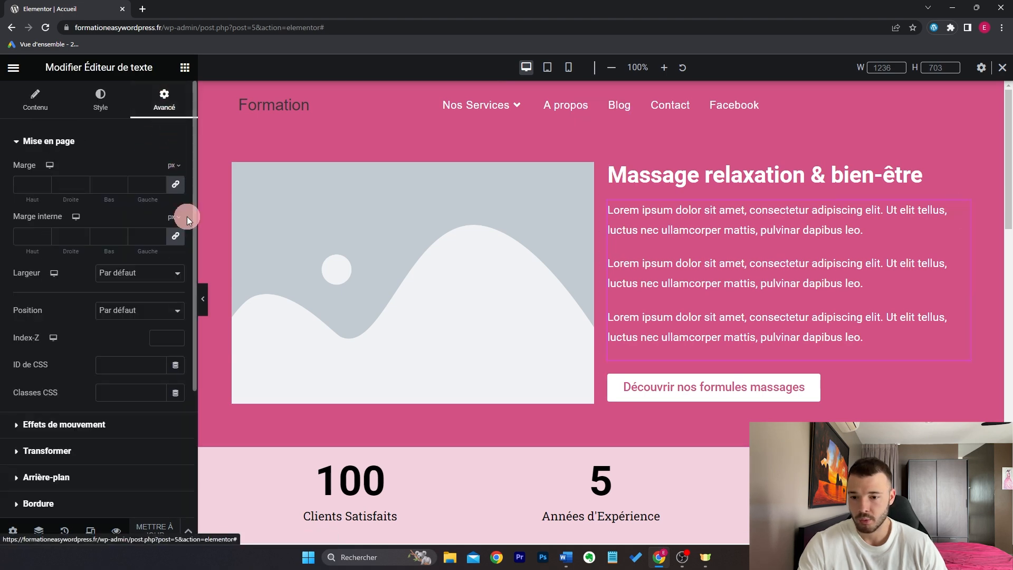
pyautogui.click(176, 236)
pyautogui.click(140, 240)
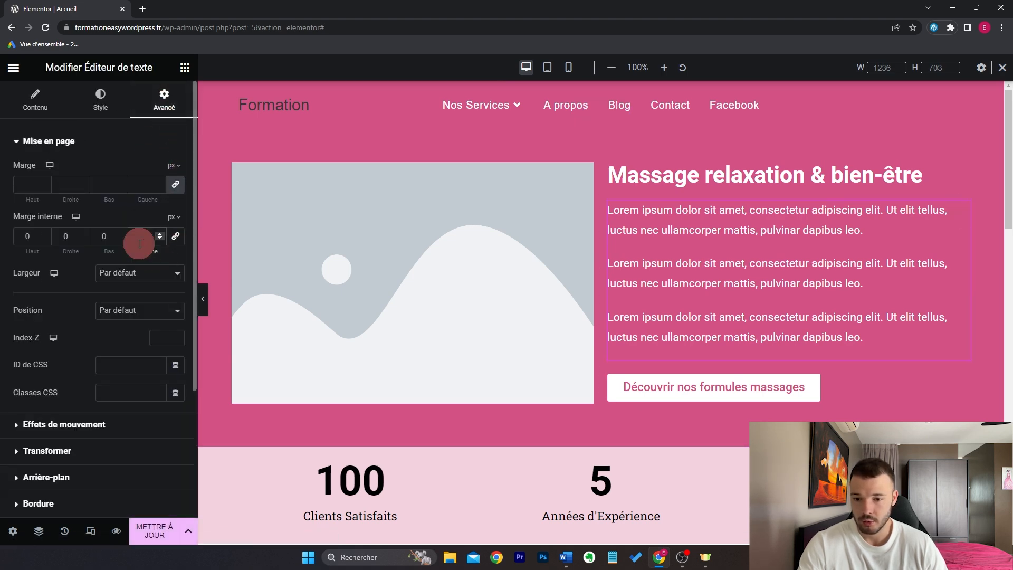
pyautogui.write('100')
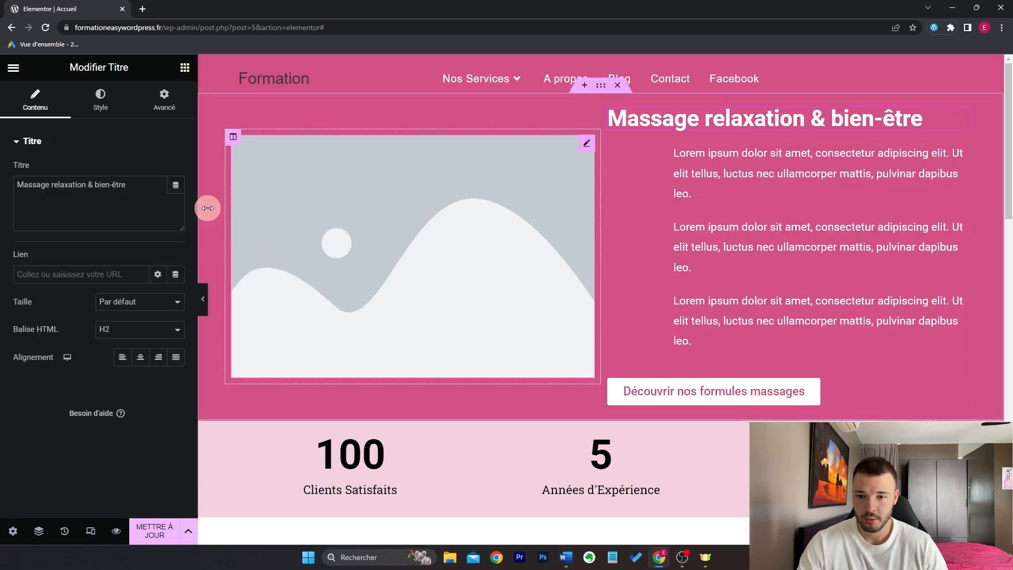
pyautogui.click(181, 110)
pyautogui.click(176, 237)
pyautogui.click(135, 242)
pyautogui.write('100')
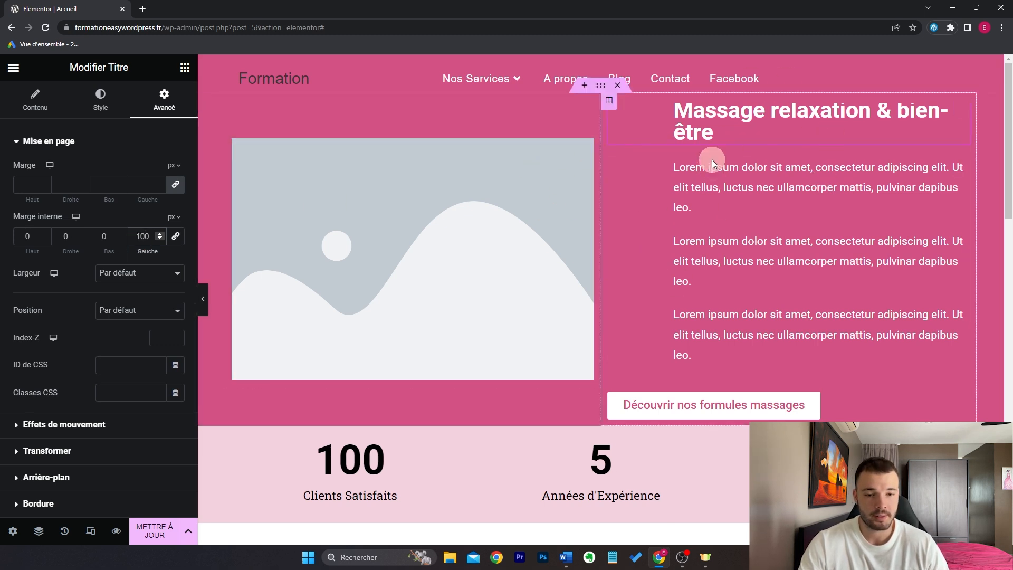
# Step: In the mobile preview, reset the hero heading's and text block's padding to 0
pyautogui.click(90, 531)
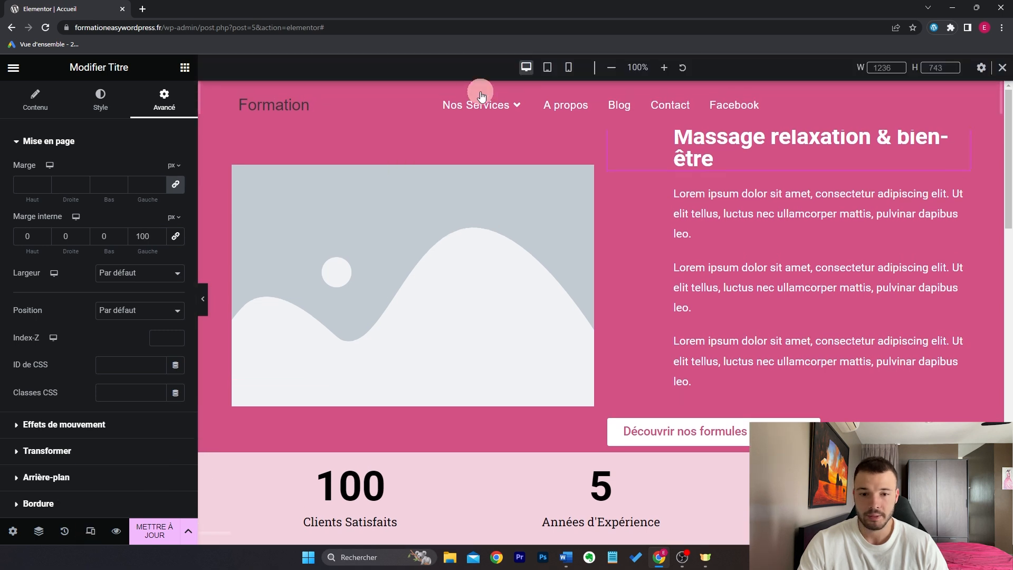
pyautogui.click(570, 66)
pyautogui.scroll(-3, 641, 264)
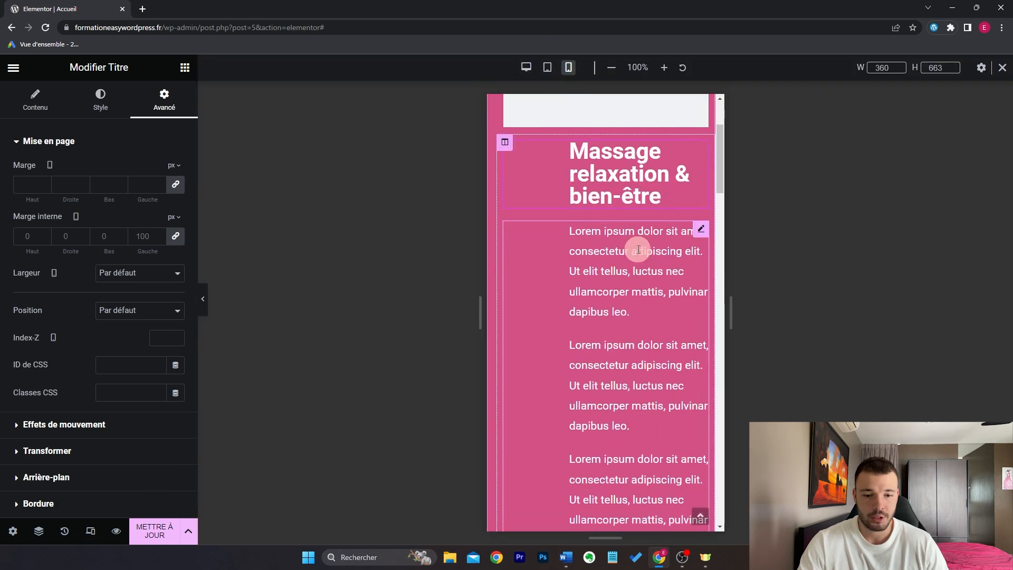
pyautogui.scroll(-2, 606, 268)
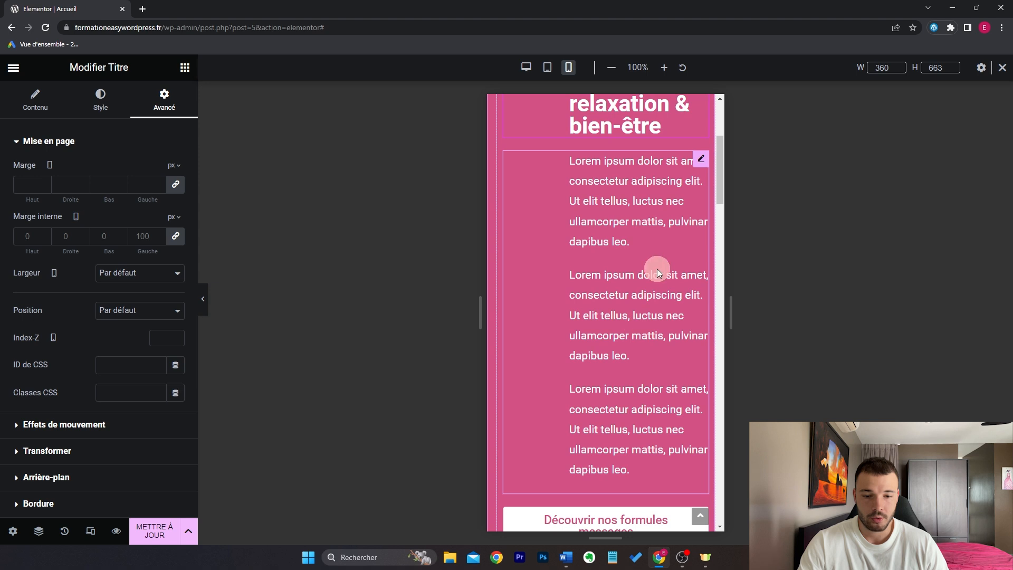
pyautogui.scroll(1, 623, 281)
pyautogui.scroll(1, 628, 274)
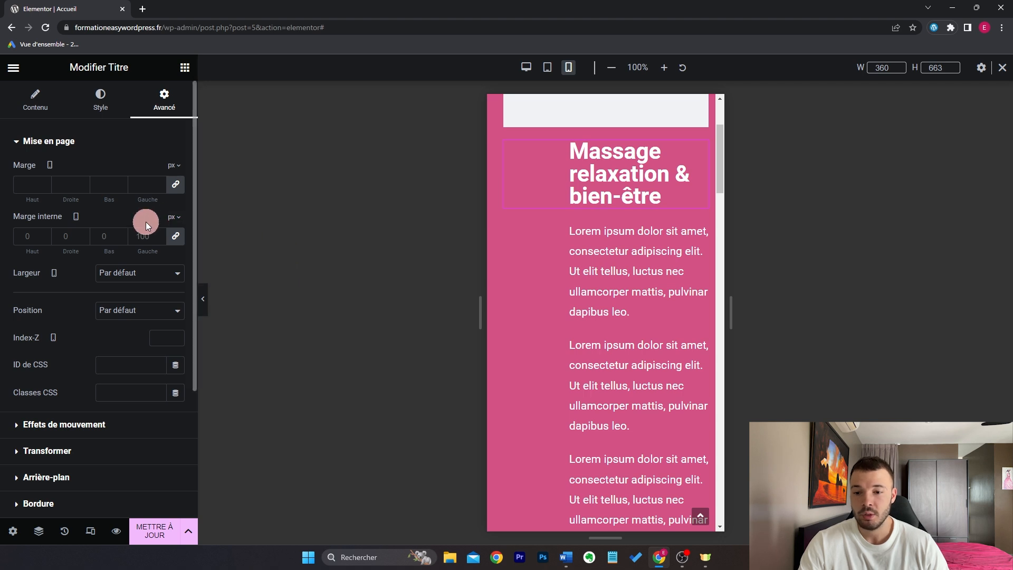
pyautogui.click(160, 238)
pyautogui.click(161, 235)
pyautogui.click(697, 203)
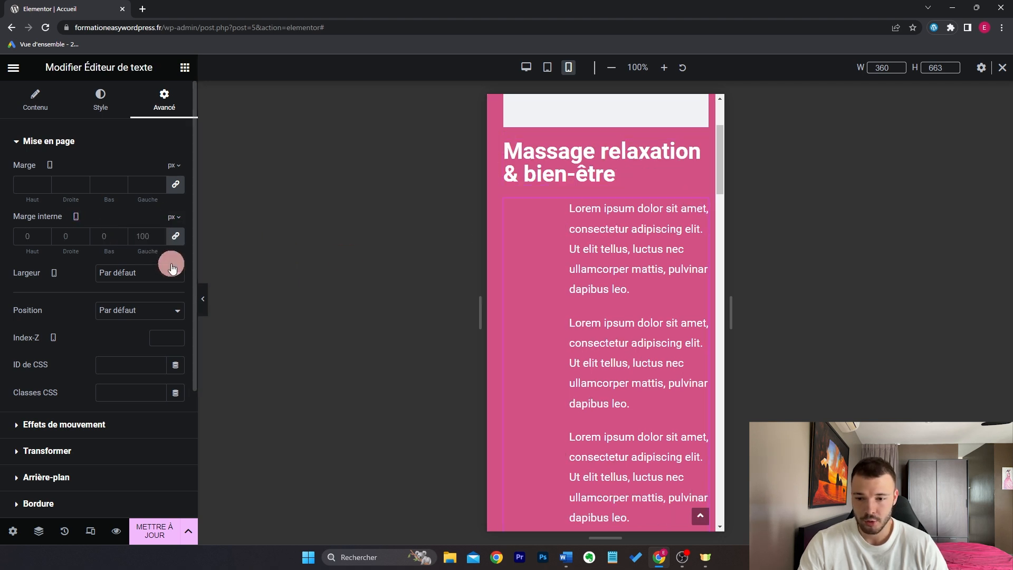
pyautogui.click(161, 236)
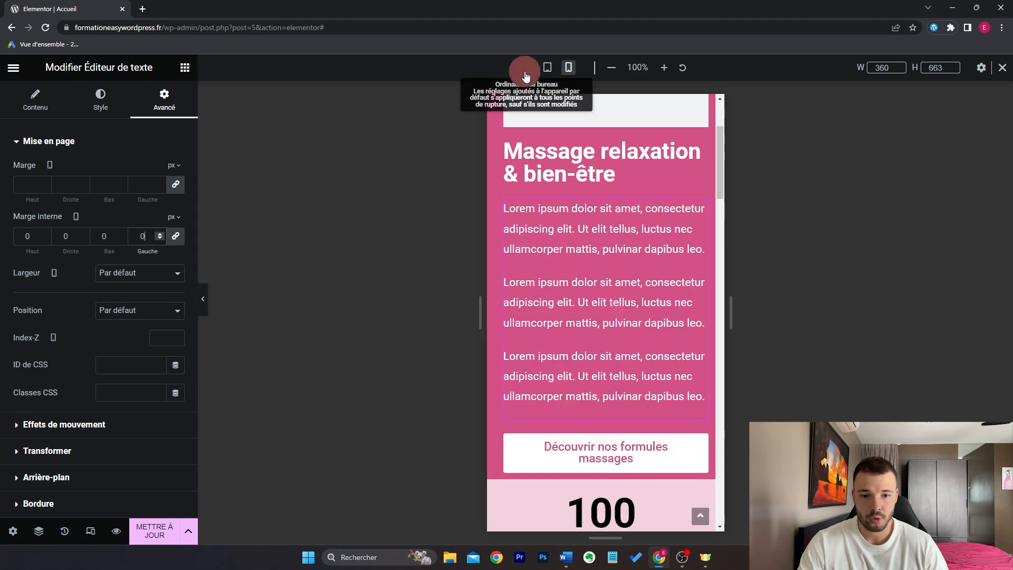
# Step: Compare desktop and mobile previews to confirm the 100 px indent applies only on desktop
pyautogui.click(527, 67)
pyautogui.scroll(1, 781, 268)
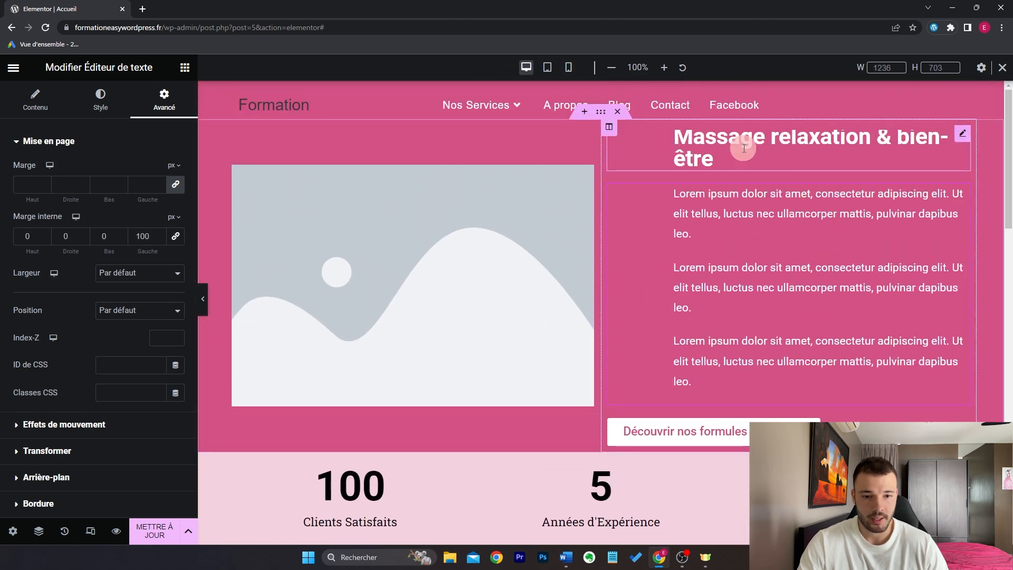
pyautogui.click(569, 67)
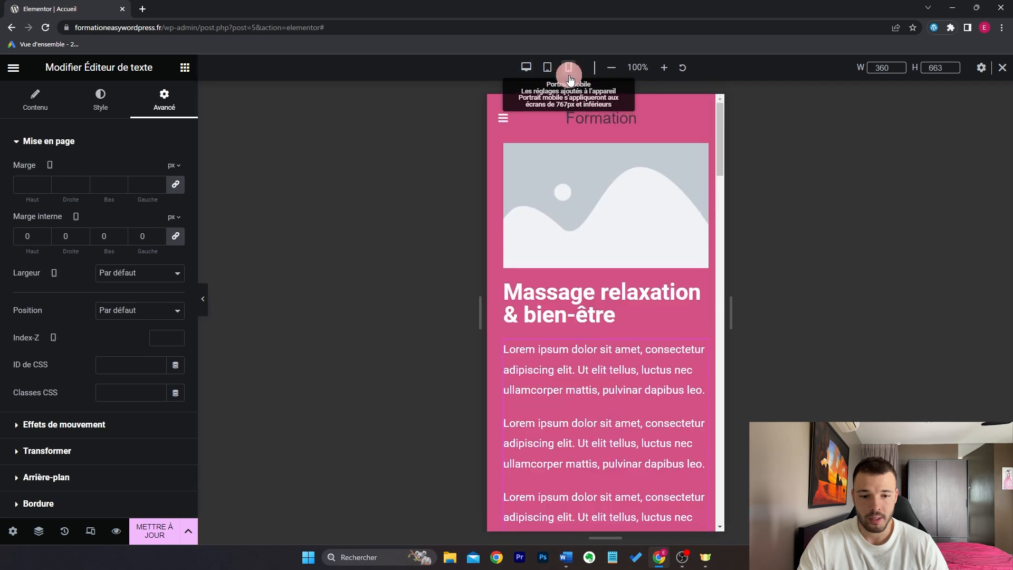
pyautogui.scroll(-2, 632, 278)
pyautogui.scroll(1, 607, 205)
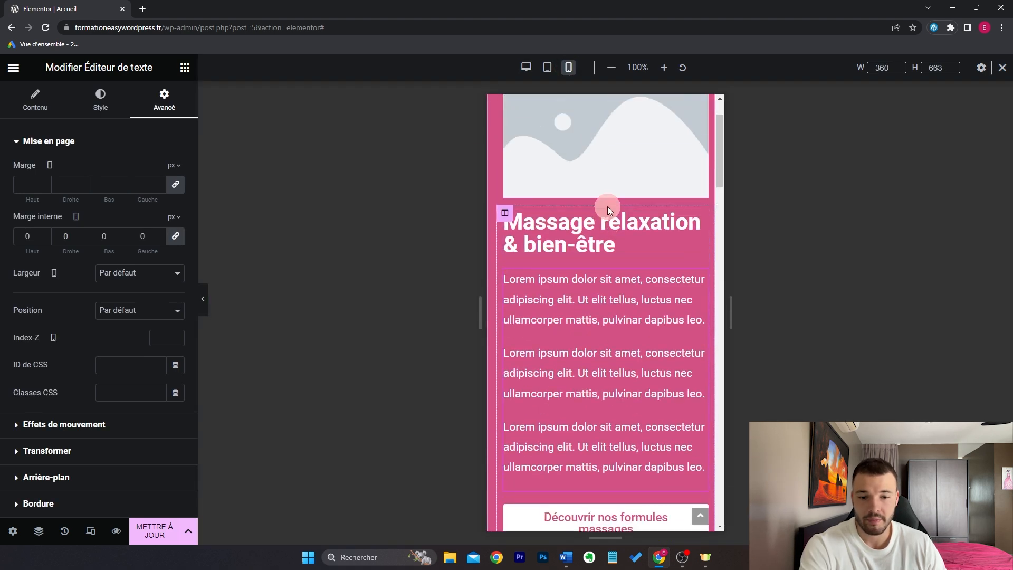
pyautogui.click(707, 221)
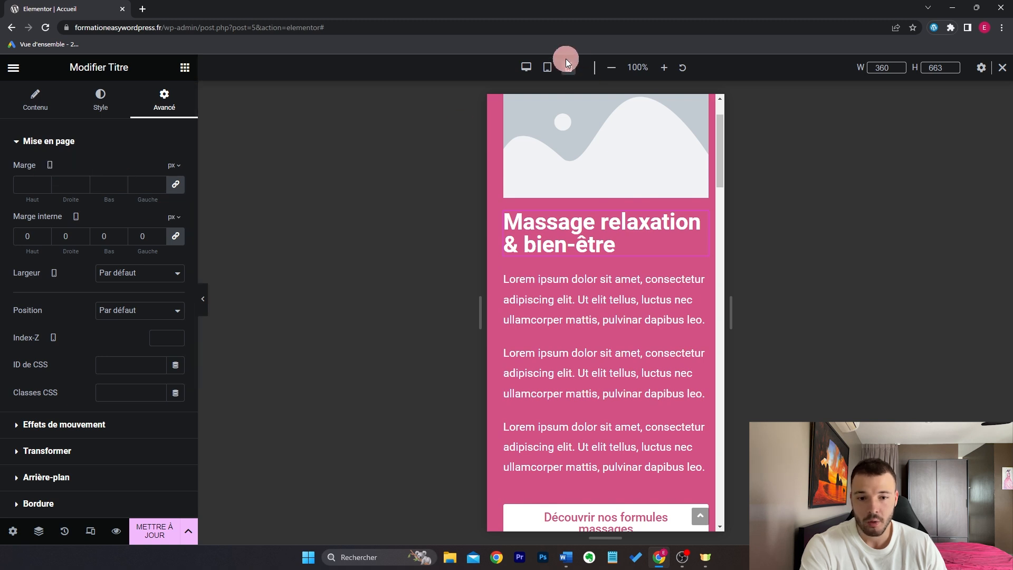
# Step: Try different font sizes for the hero heading in its typography settings
pyautogui.click(101, 102)
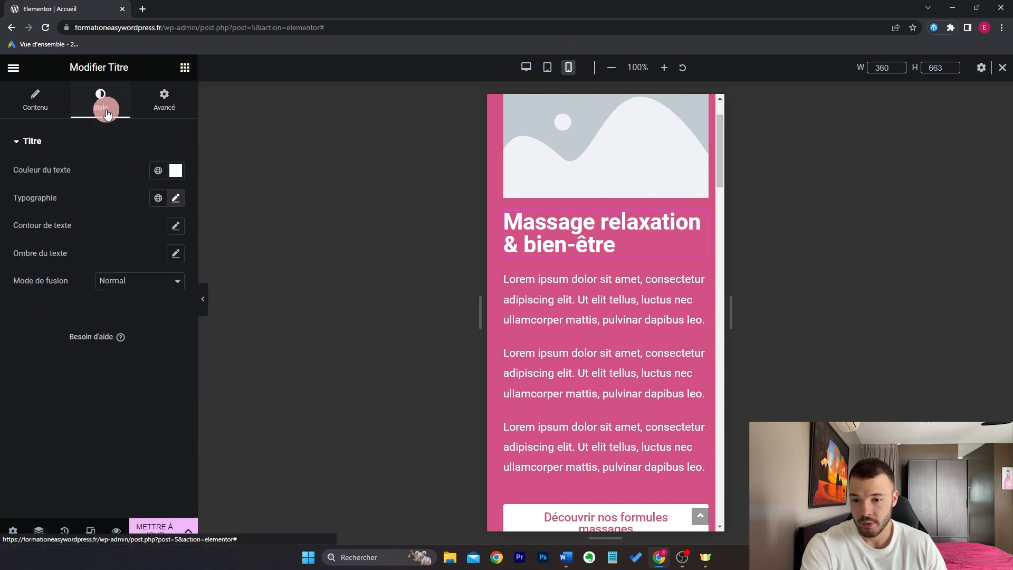
pyautogui.click(176, 199)
pyautogui.click(53, 304)
pyautogui.moveTo(47, 306); pyautogui.dragTo(38, 306)
pyautogui.click(377, 243)
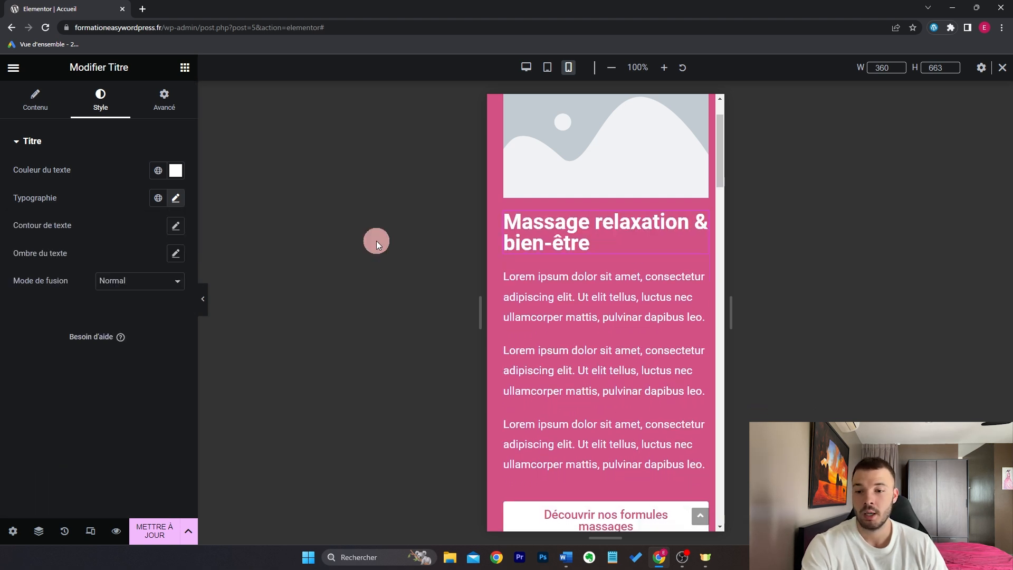
# Step: Reduce the 'Nos formules bien-être' heading's mobile font size to 30 px
pyautogui.scroll(-10, 575, 272)
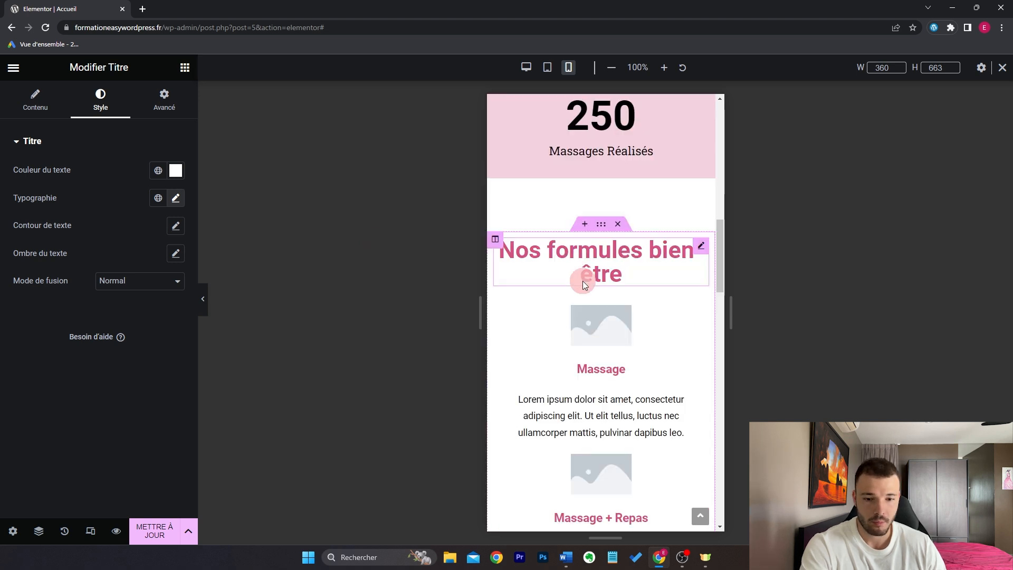
pyautogui.click(707, 251)
pyautogui.click(100, 108)
pyautogui.click(176, 198)
pyautogui.moveTo(43, 303); pyautogui.dragTo(37, 304)
pyautogui.click(289, 254)
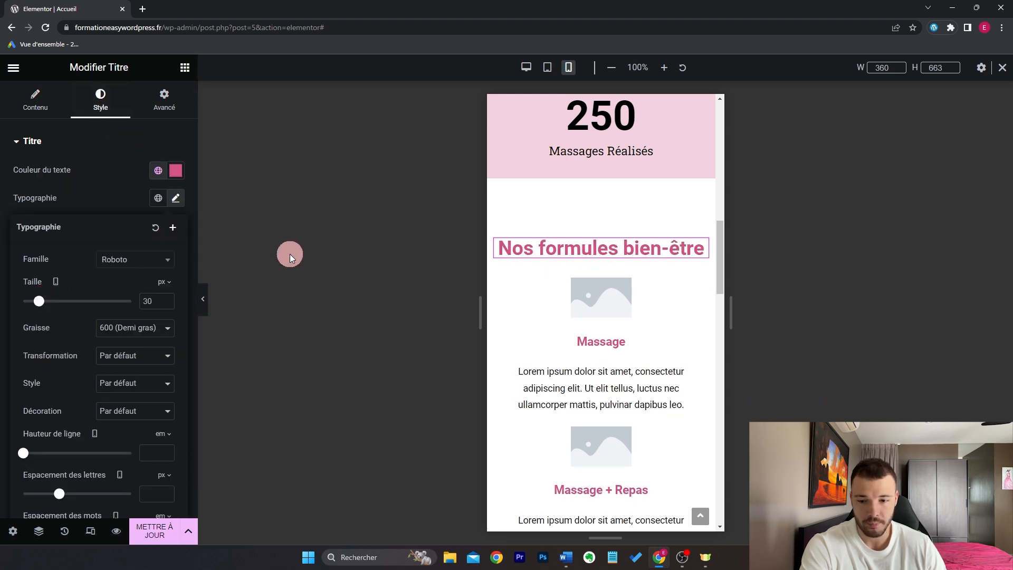
pyautogui.click(526, 67)
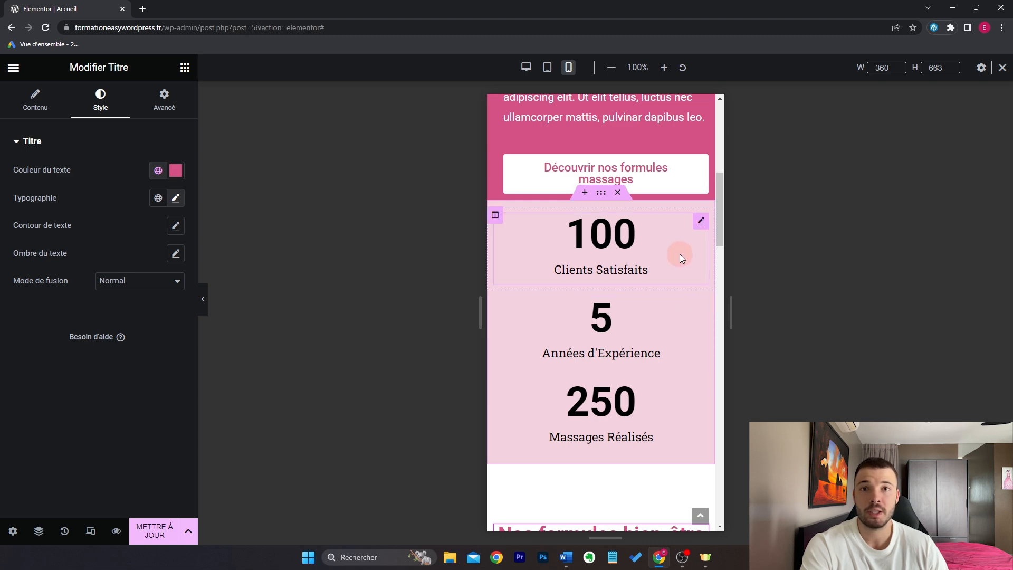
# Step: Open the salon image's Responsive settings and toggle its mobile-portrait visibility
pyautogui.scroll(-10, 680, 309)
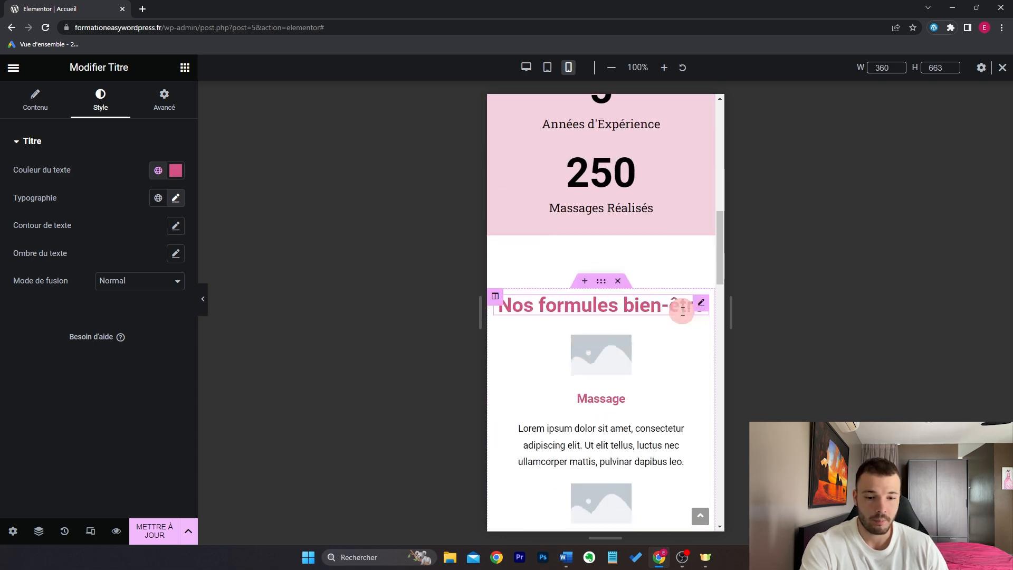
pyautogui.scroll(-3, 682, 308)
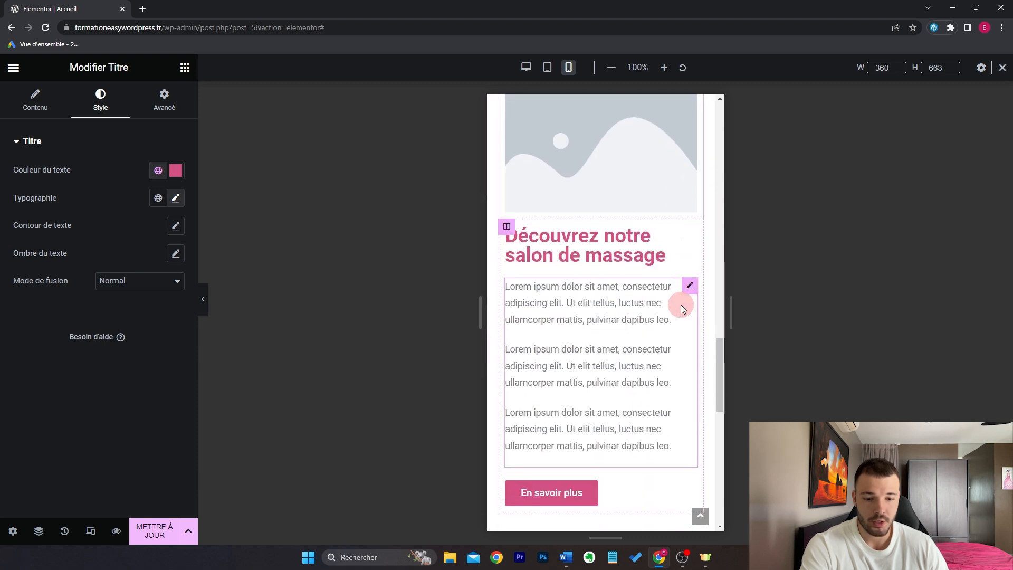
pyautogui.scroll(1, 630, 227)
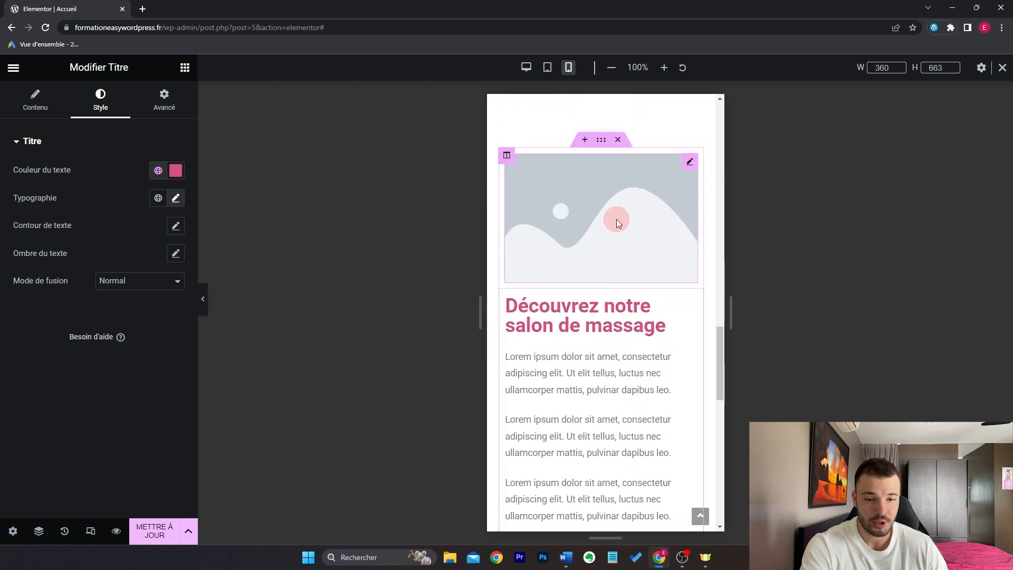
pyautogui.click(691, 164)
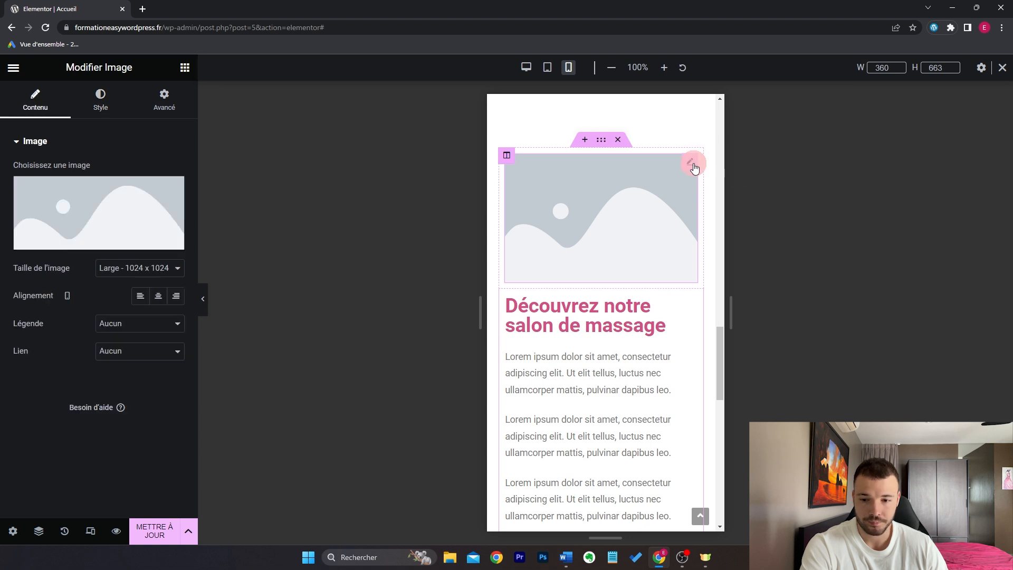
pyautogui.click(179, 105)
pyautogui.scroll(-3, 127, 327)
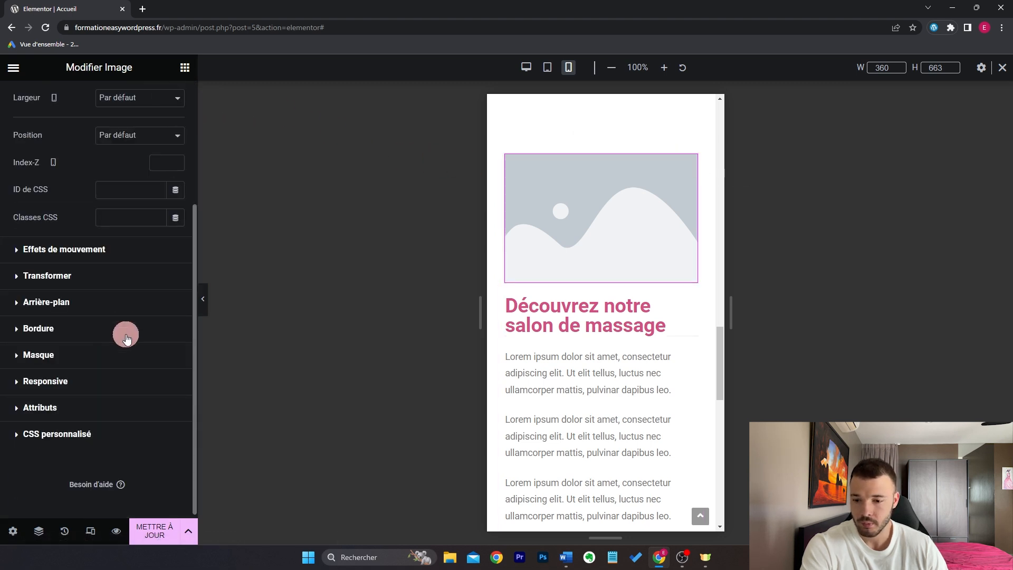
pyautogui.click(109, 383)
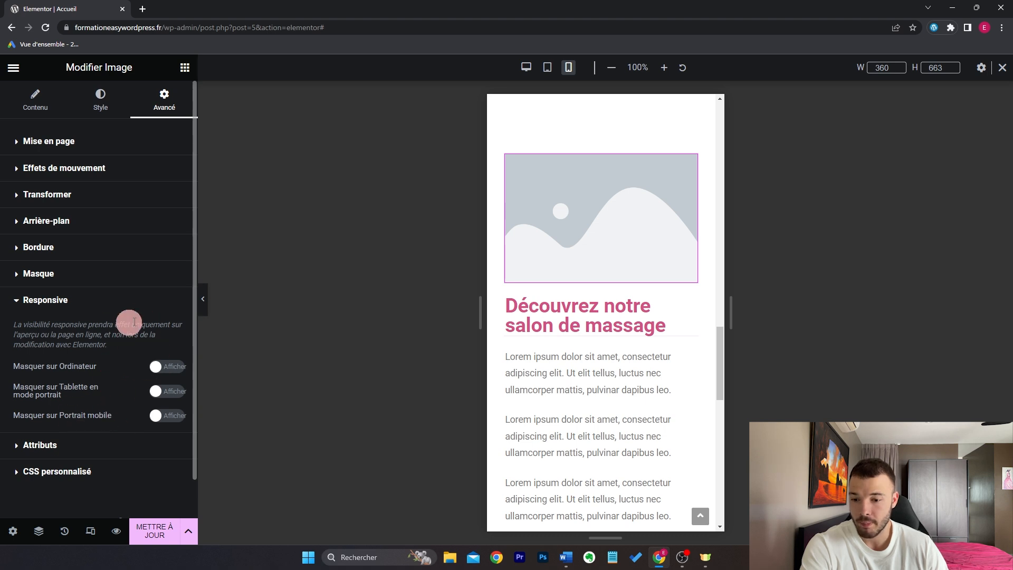
pyautogui.click(169, 420)
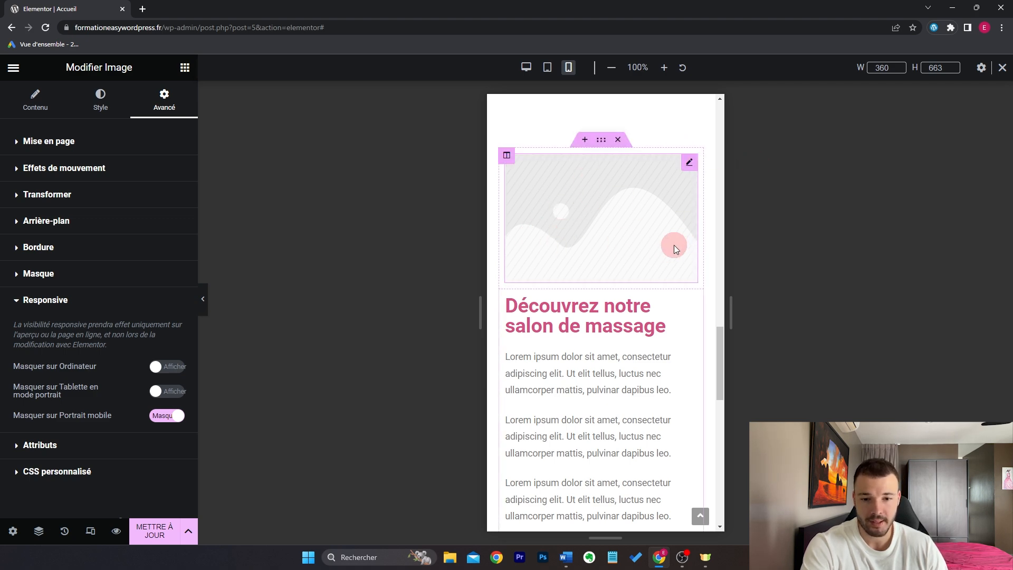
# Step: Switch the salon image's mobile-portrait setting back to Afficher
pyautogui.click(527, 69)
pyautogui.scroll(8, 713, 189)
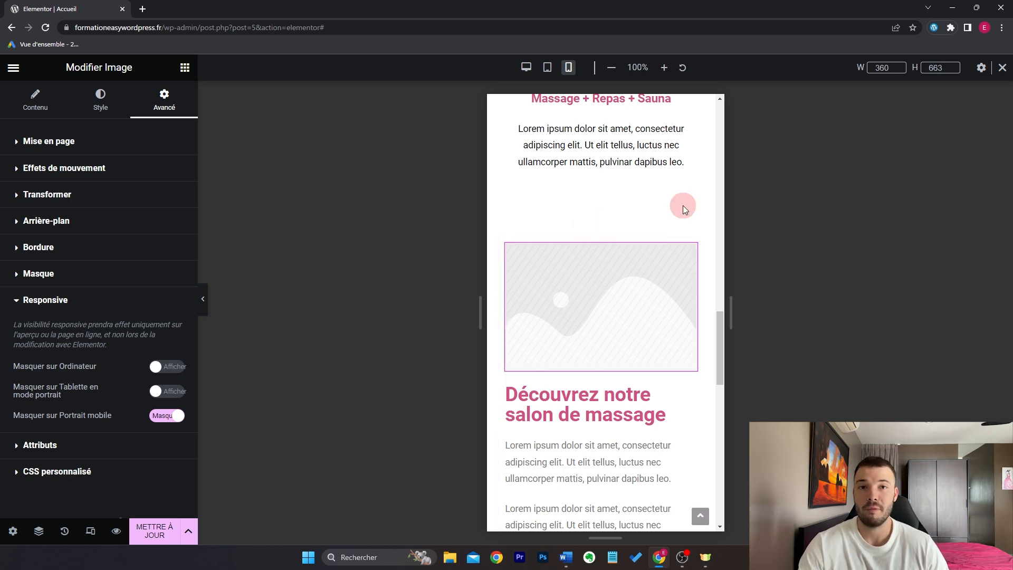
pyautogui.scroll(-1, 688, 207)
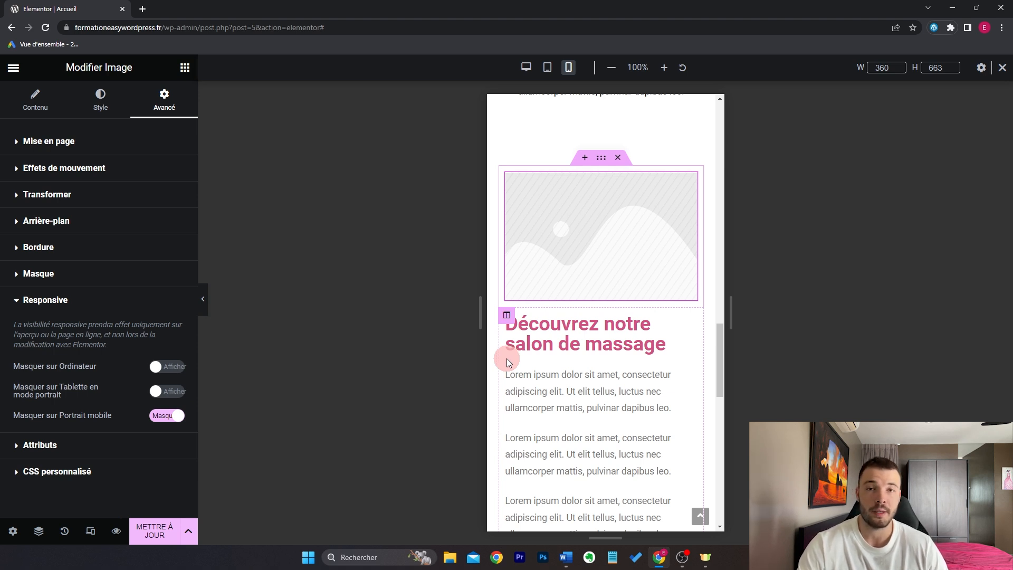
pyautogui.click(159, 416)
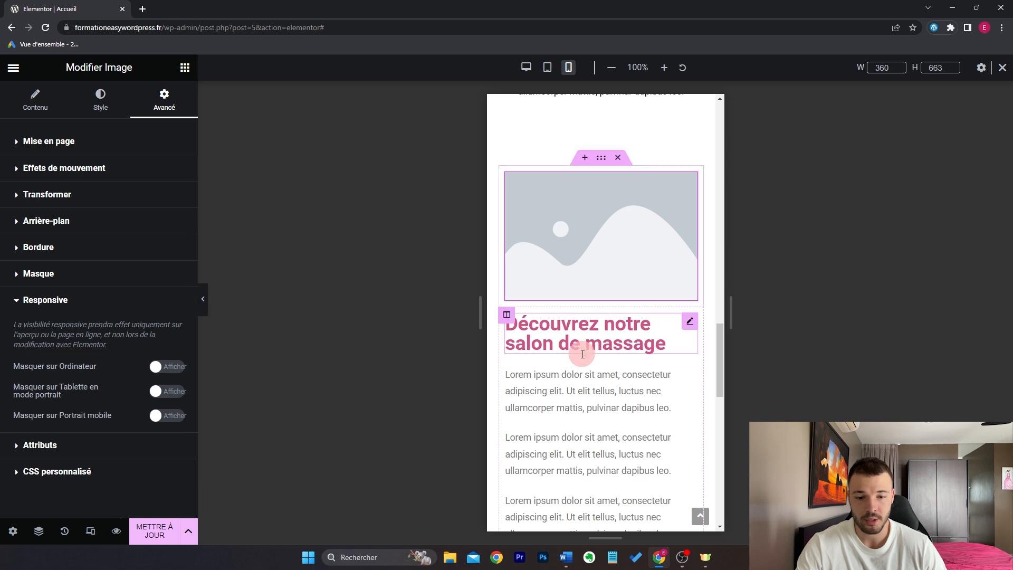
# Step: Select the image-and-text section and preview the page at desktop width
pyautogui.scroll(-1, 676, 334)
pyautogui.scroll(1, 676, 333)
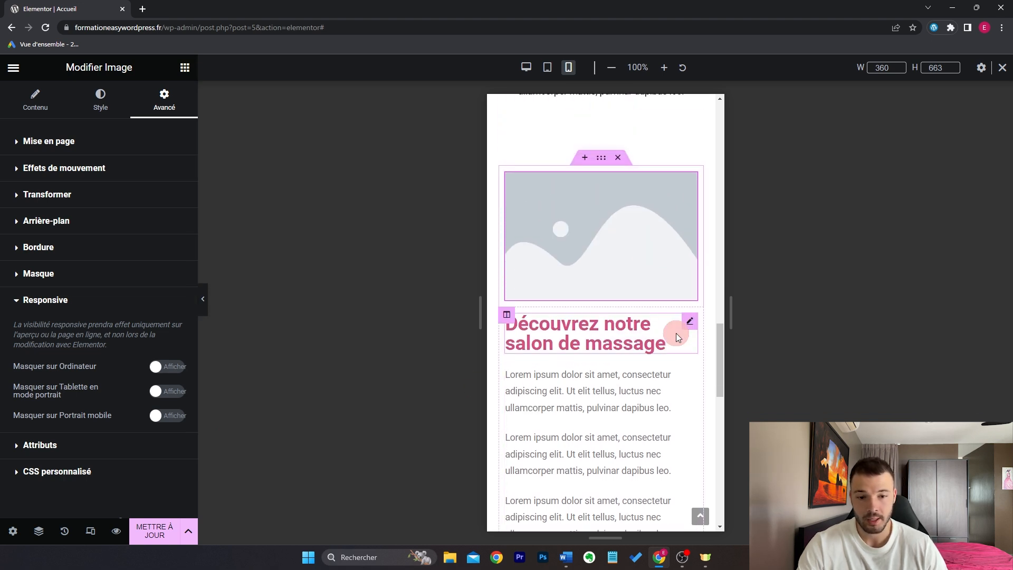
pyautogui.scroll(-1, 676, 334)
pyautogui.scroll(1, 676, 334)
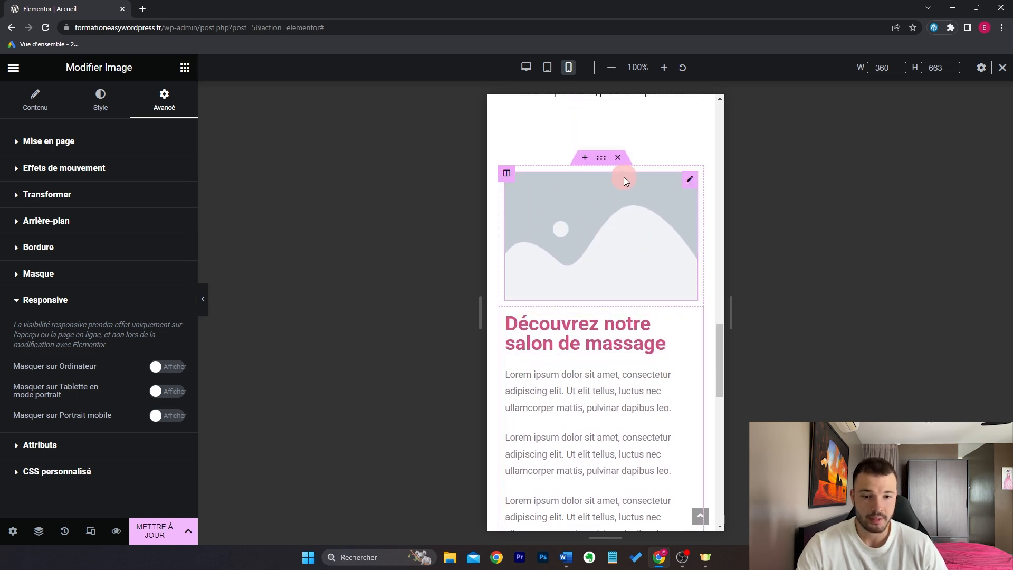
pyautogui.click(603, 157)
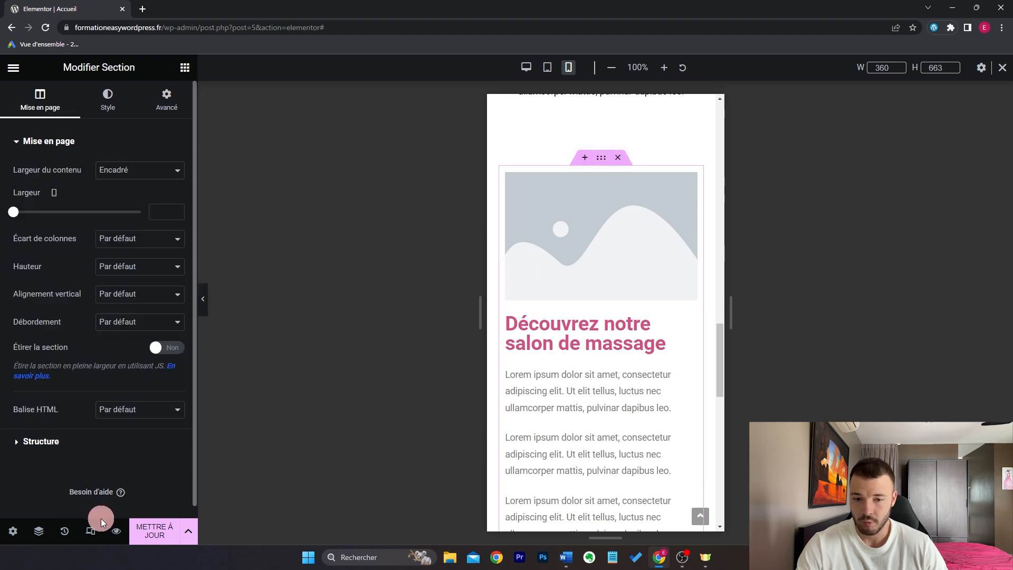
pyautogui.click(526, 67)
pyautogui.scroll(8, 559, 254)
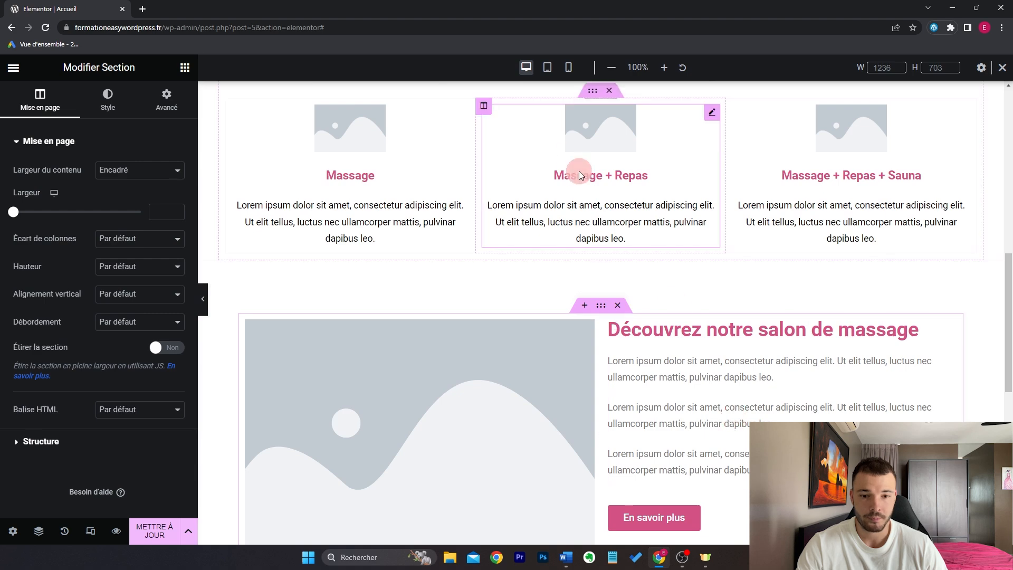
pyautogui.click(568, 67)
pyautogui.scroll(-15, 608, 186)
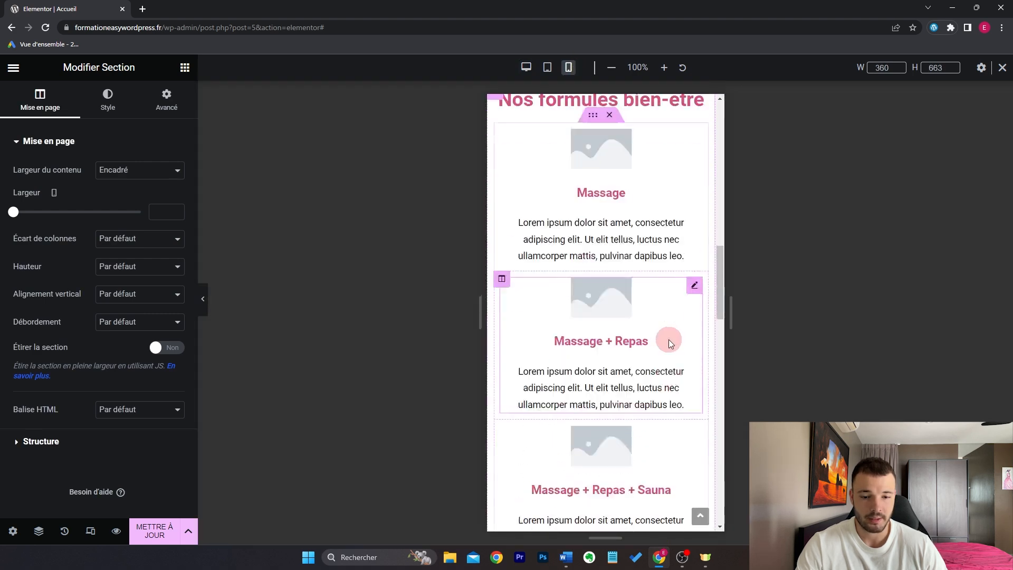
pyautogui.scroll(1, 622, 219)
pyautogui.scroll(-1, 620, 227)
pyautogui.scroll(3, 620, 265)
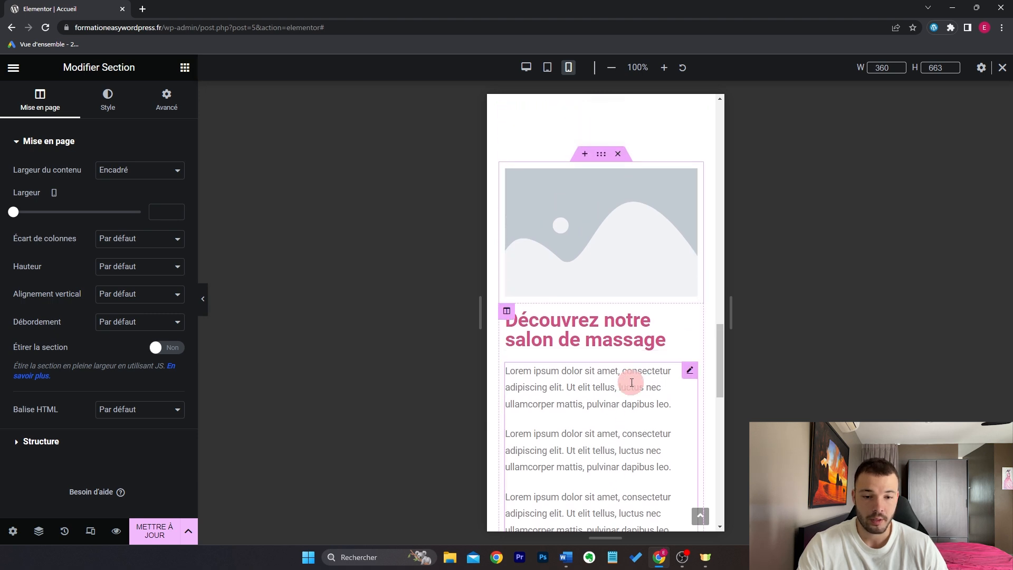
pyautogui.scroll(-4, 623, 289)
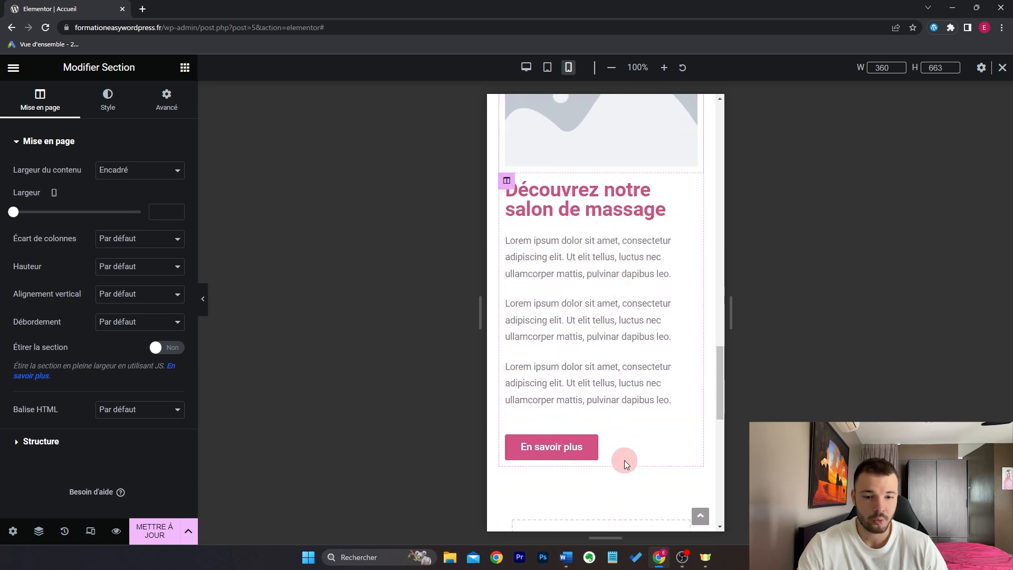
pyautogui.scroll(3, 628, 453)
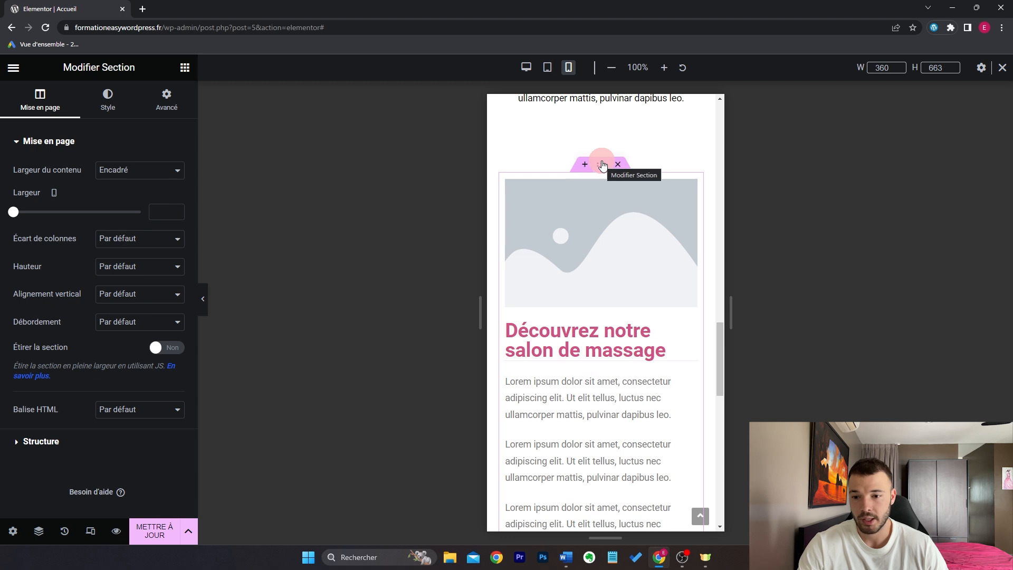
pyautogui.click(166, 100)
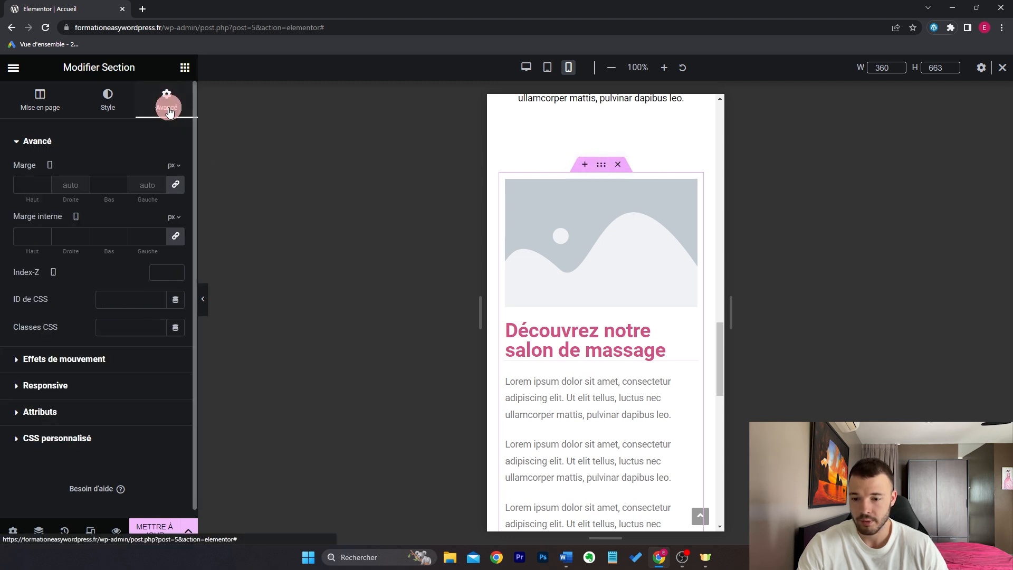
pyautogui.click(120, 391)
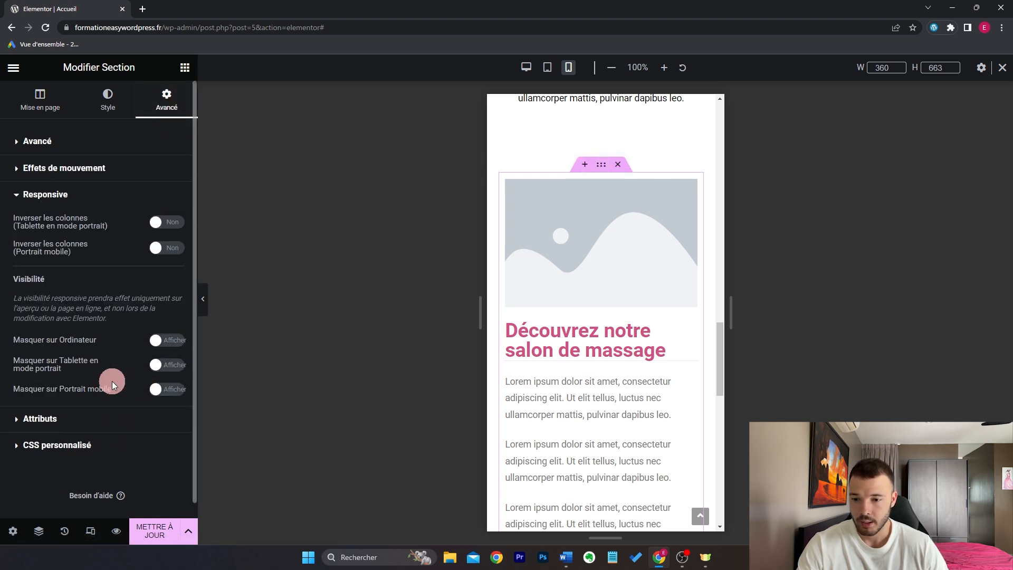
pyautogui.click(168, 250)
pyautogui.scroll(-3, 653, 331)
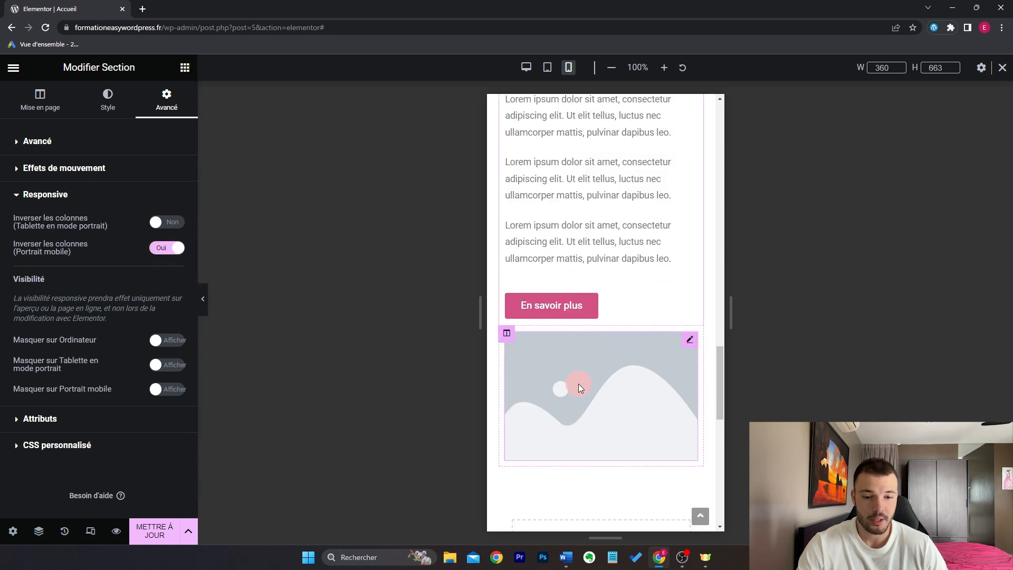
pyautogui.scroll(1, 583, 384)
pyautogui.click(167, 251)
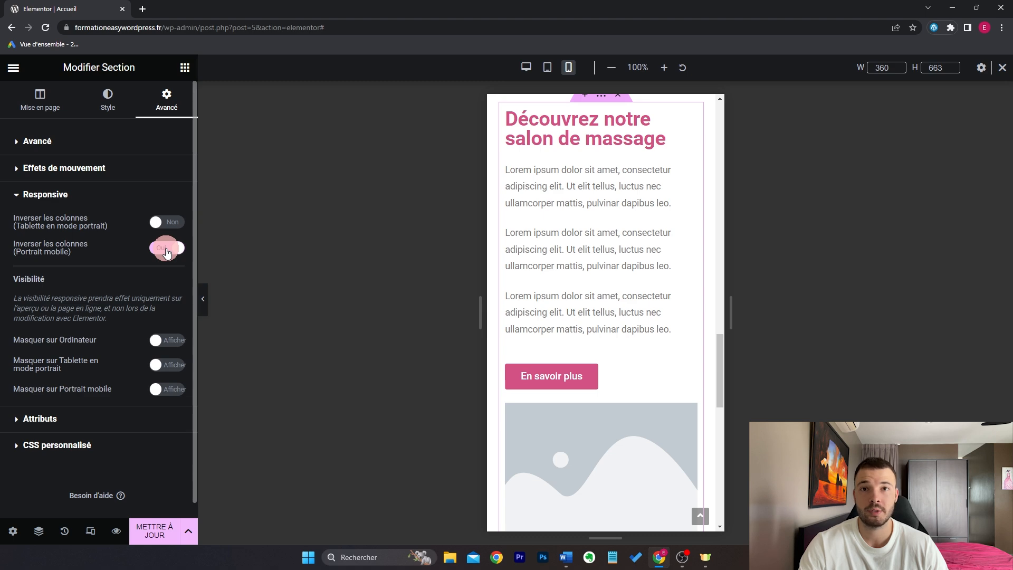
pyautogui.click(166, 249)
pyautogui.scroll(1, 615, 280)
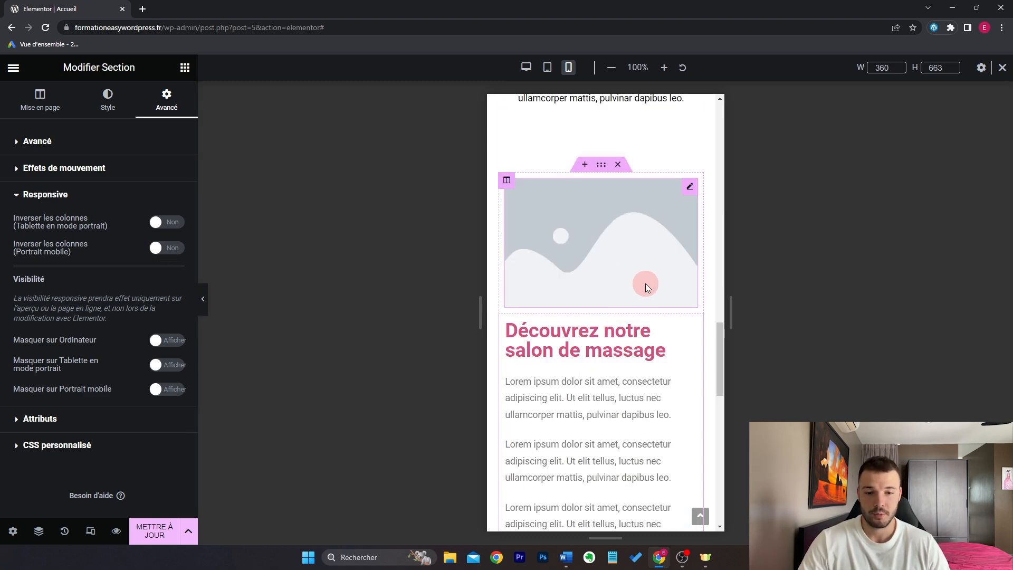
pyautogui.scroll(5, 646, 290)
pyautogui.scroll(1, 610, 299)
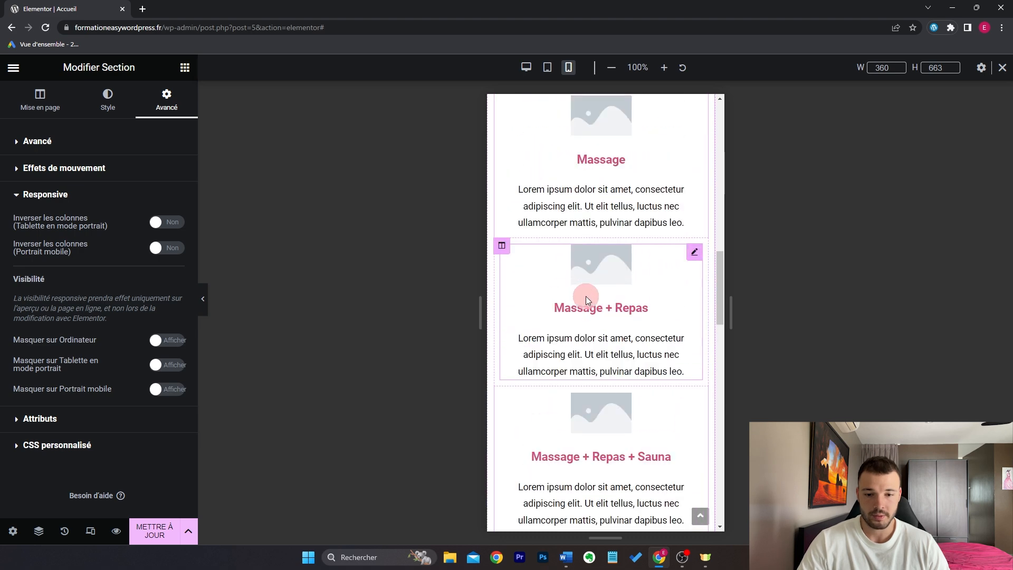
pyautogui.scroll(-1, 502, 244)
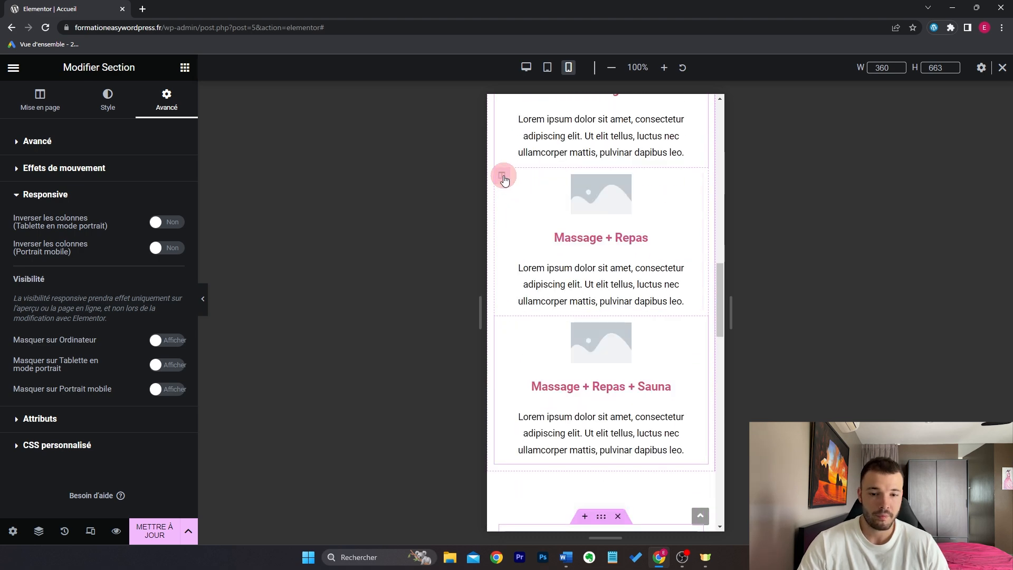
pyautogui.click(503, 176)
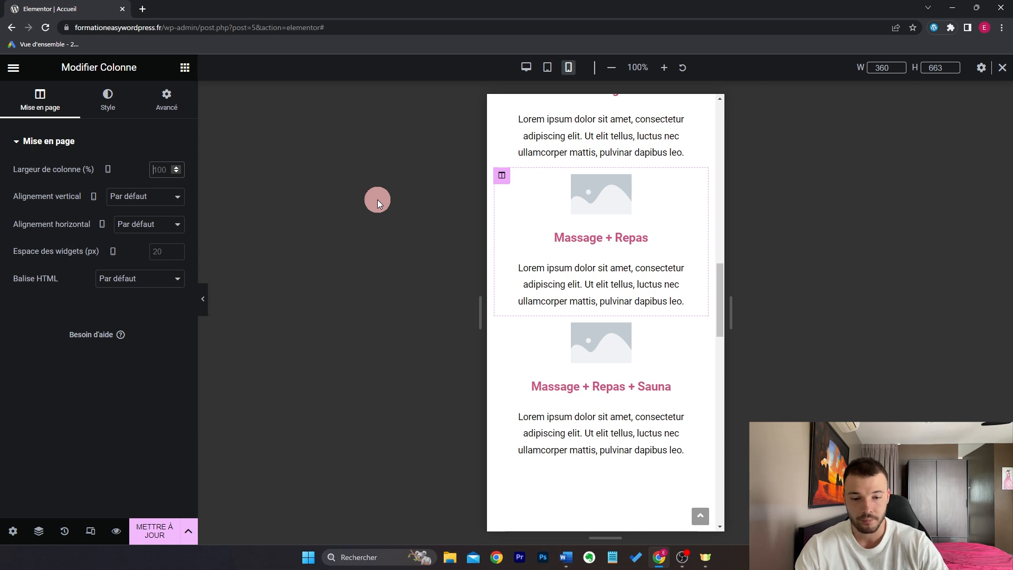
pyautogui.write('50')
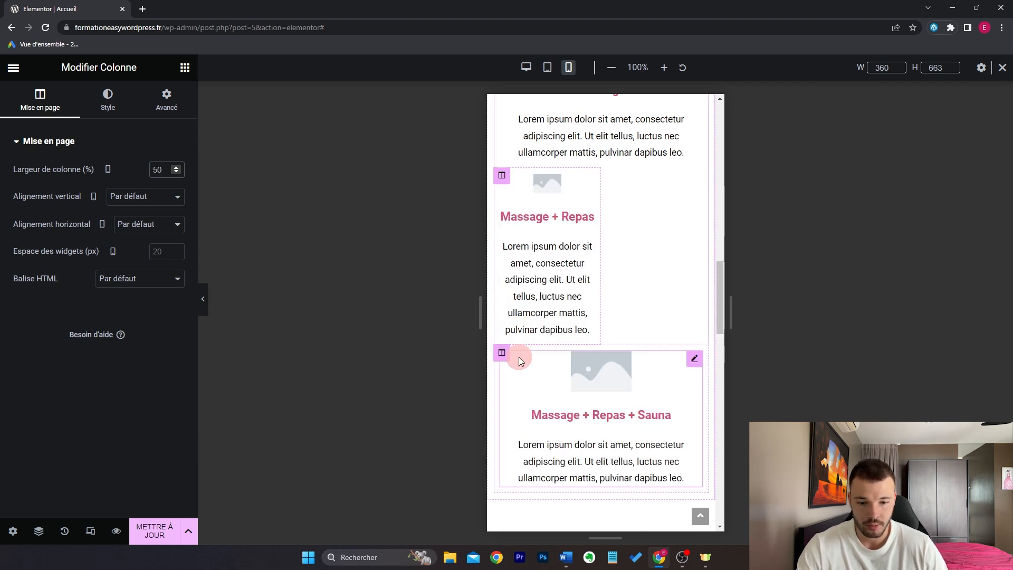
pyautogui.click(502, 352)
pyautogui.click(163, 170)
pyautogui.write('50')
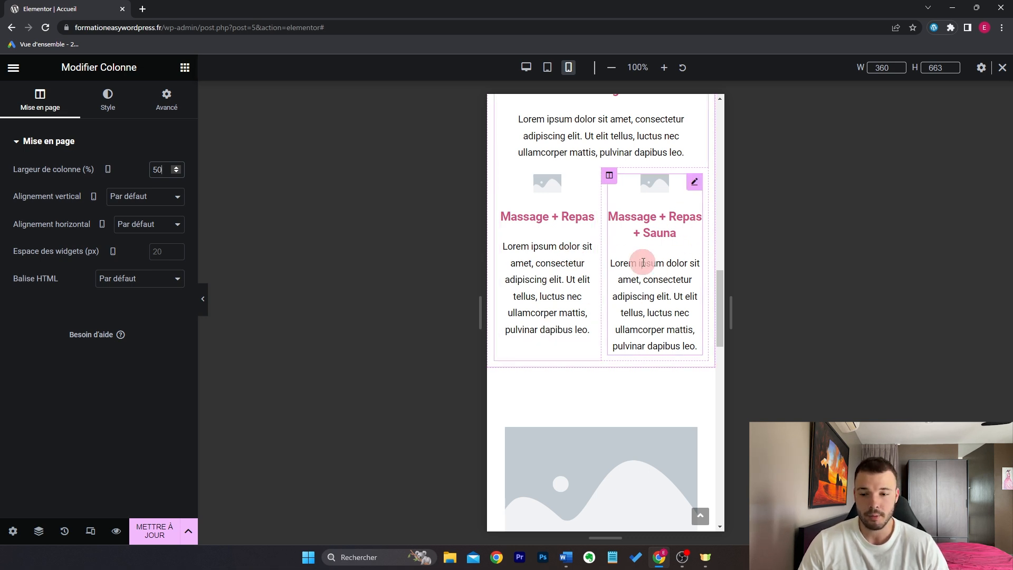
pyautogui.moveTo(164, 169); pyautogui.dragTo(121, 174)
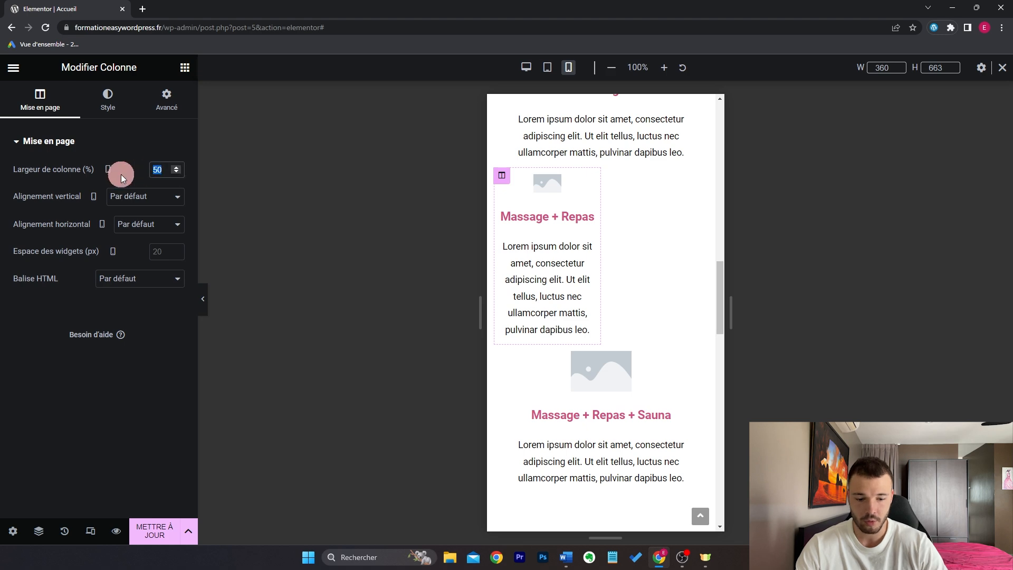
pyautogui.write('100')
pyautogui.scroll(10, 719, 303)
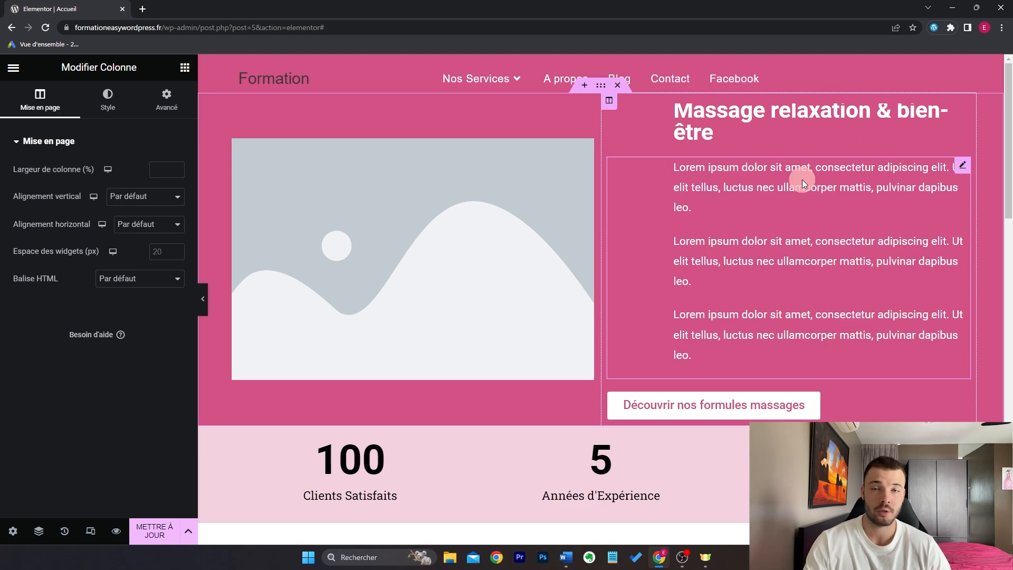
# Step: Quit the Elementor editor via its menu and confirm
pyautogui.click(13, 67)
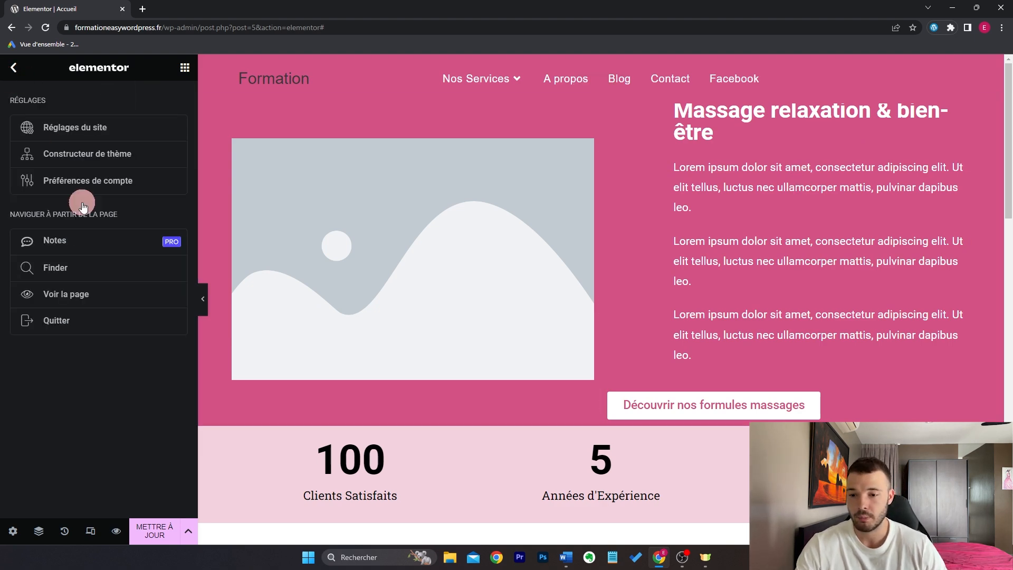
pyautogui.click(102, 315)
pyautogui.press('Return')
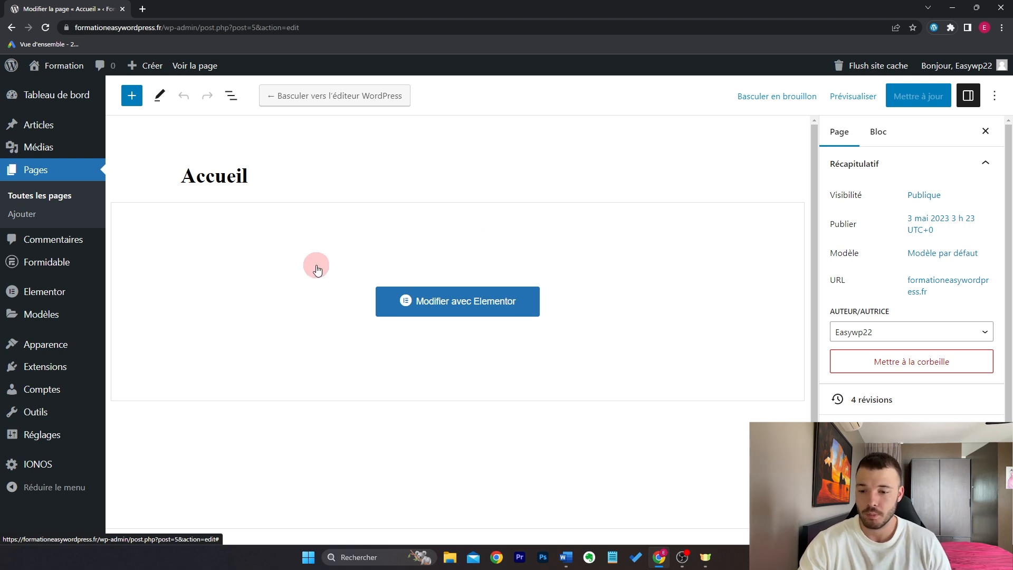
# Step: Search the plugin directory for 'yoast se' under Extensions > Ajouter
pyautogui.moveTo(84, 368)
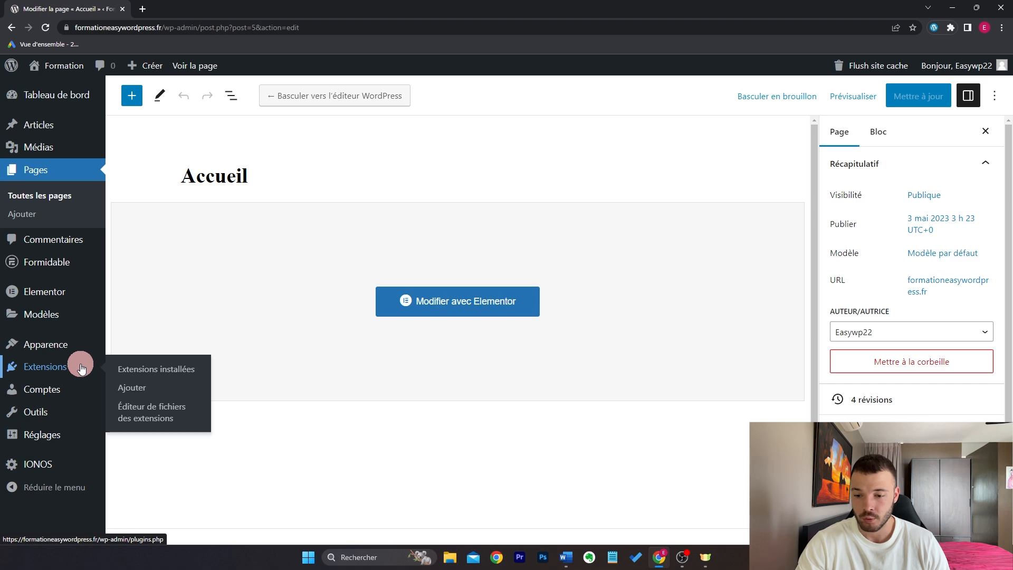
pyautogui.click(132, 396)
pyautogui.click(861, 135)
pyautogui.write('yoast seo')
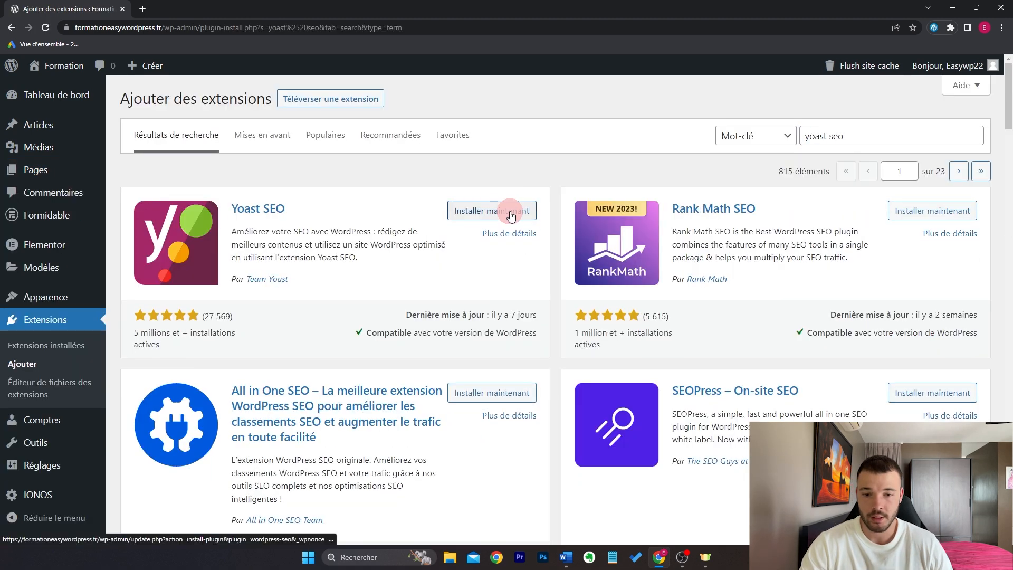
# Step: Install and activate Yoast SEO from its card, then open the Général dashboard
pyautogui.click(504, 210)
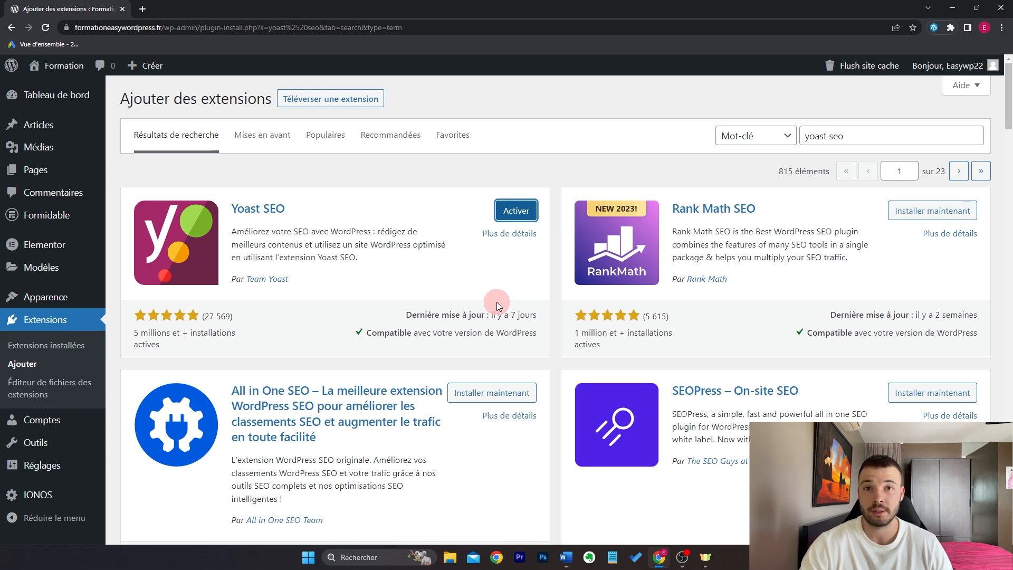
pyautogui.click(511, 235)
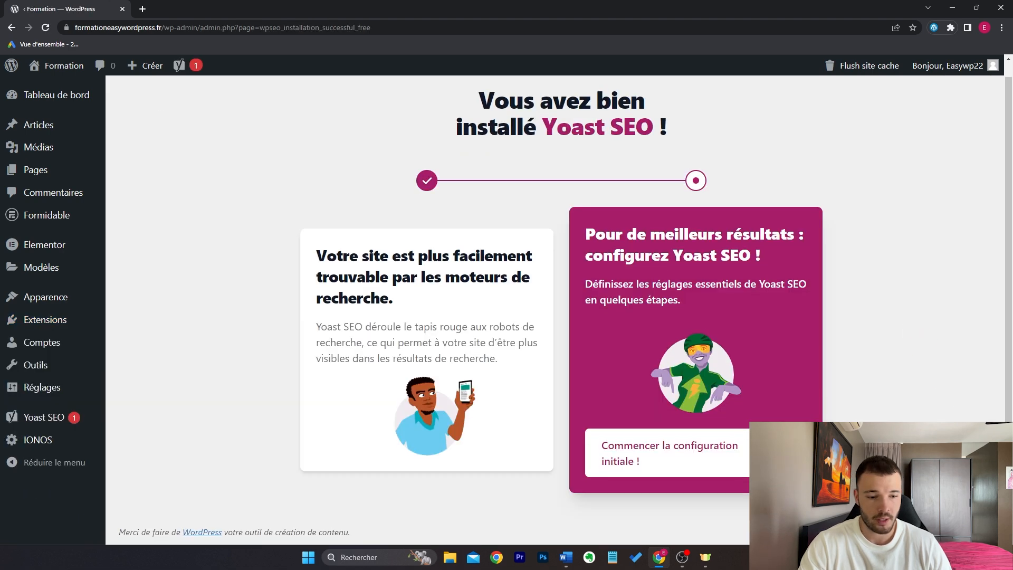
pyautogui.click(953, 276)
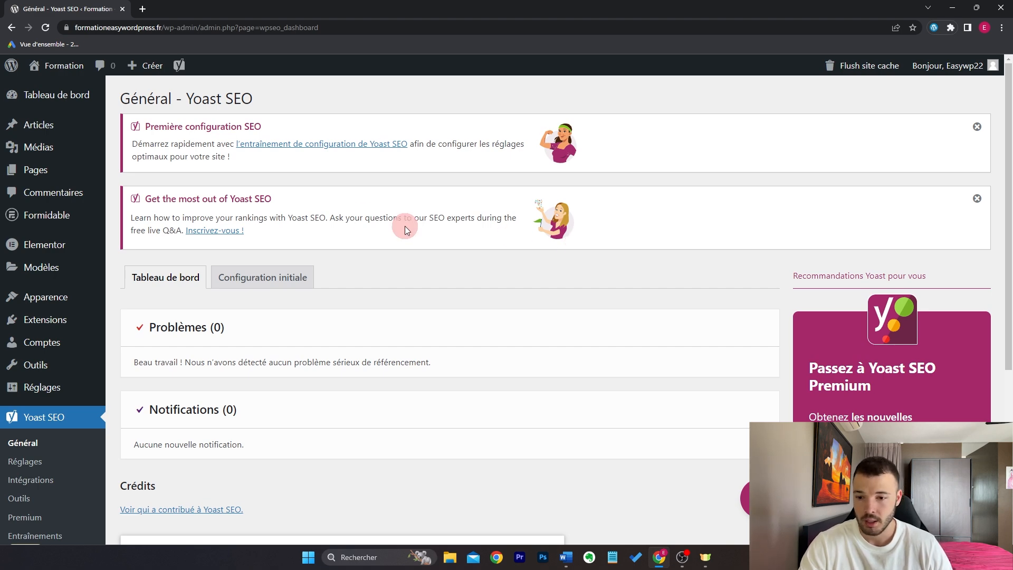
pyautogui.click(141, 170)
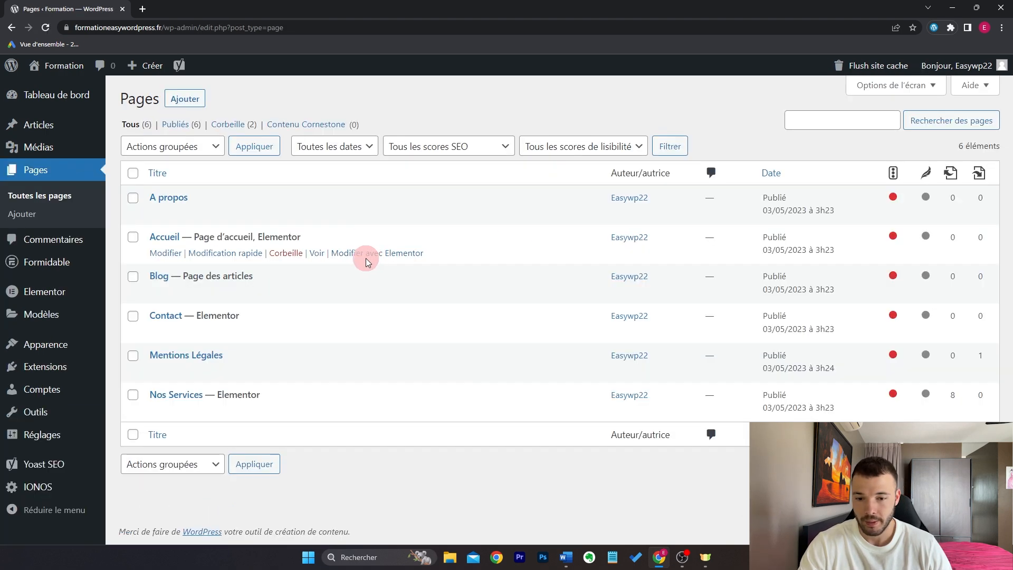
pyautogui.click(166, 253)
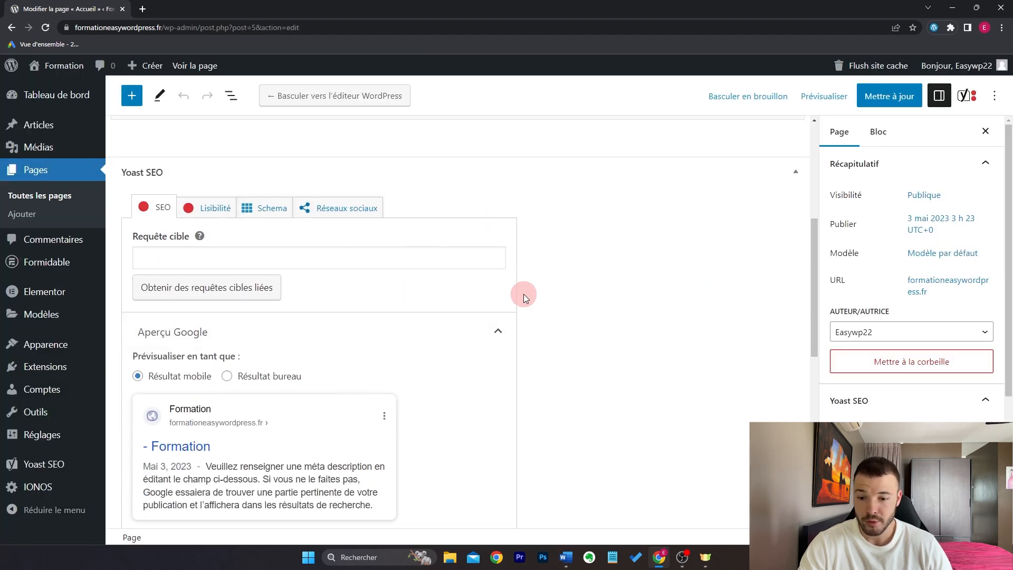
pyautogui.scroll(-5, 599, 288)
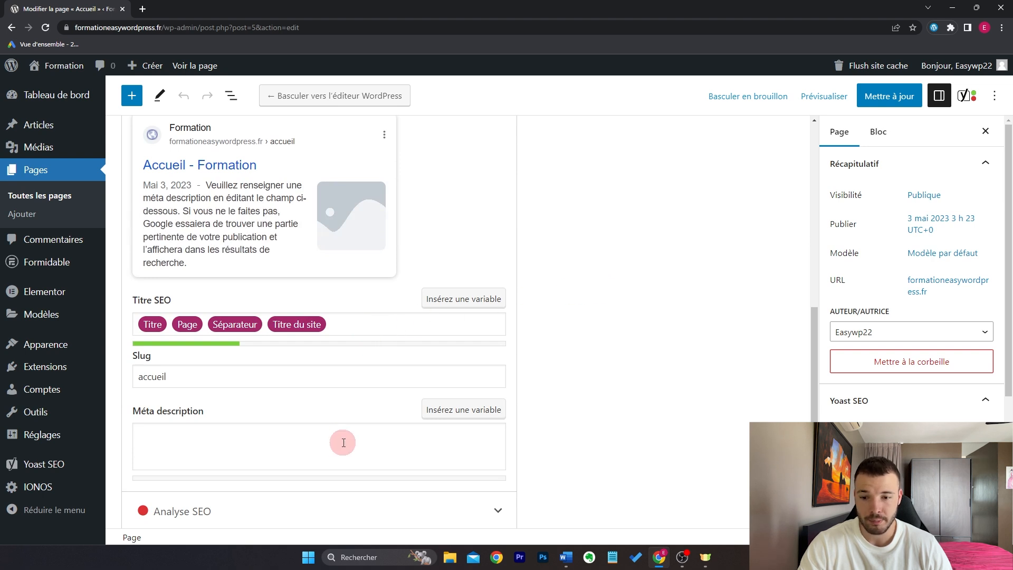
pyautogui.scroll(3, 525, 343)
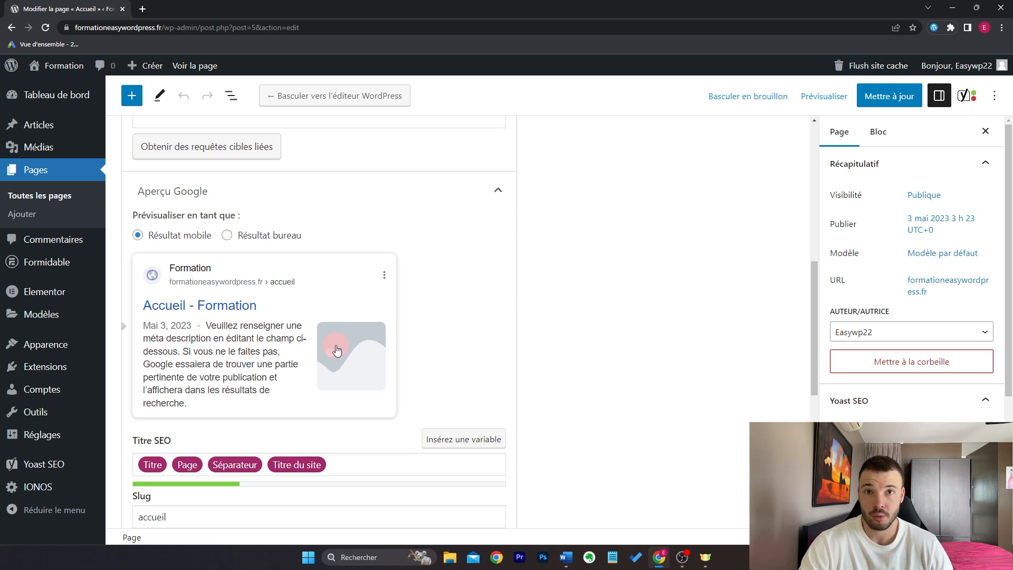
pyautogui.scroll(-3, 651, 255)
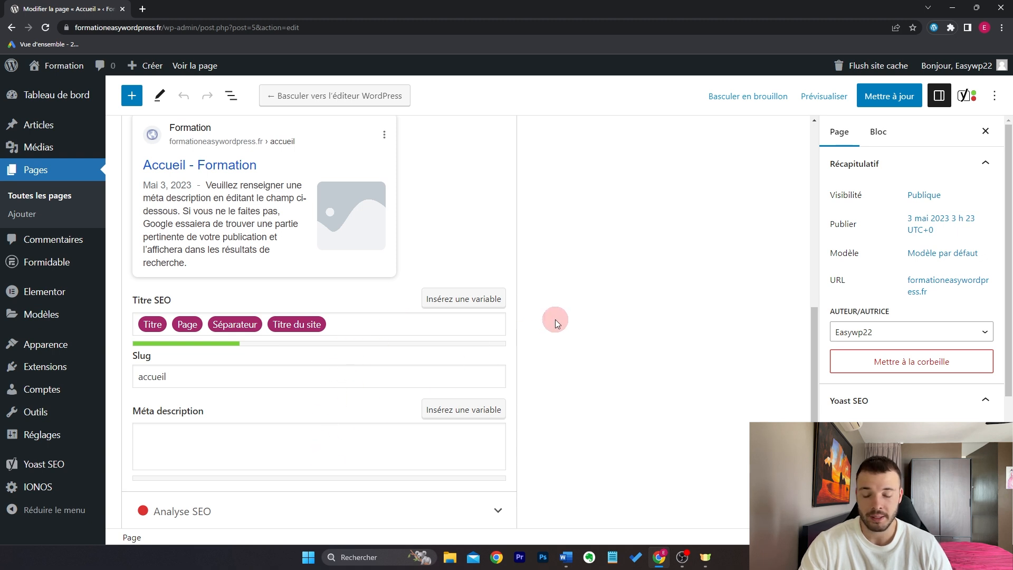
pyautogui.scroll(4, 494, 217)
pyautogui.click(393, 192)
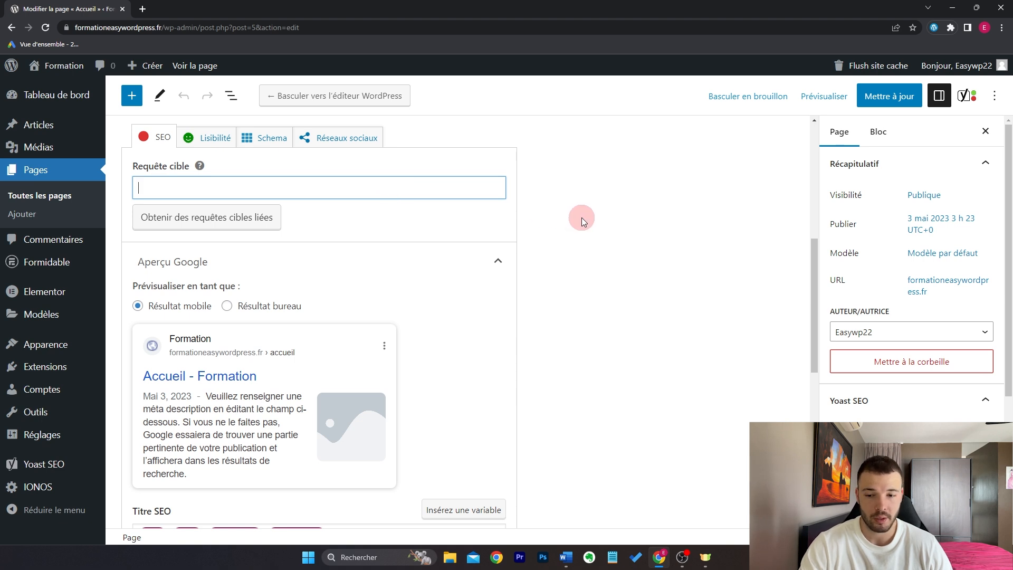
# Step: Set a 'salon de massage' keyphrase and SEO title 'Découvrez notre salon de massage | Premier massage offert'
pyautogui.write('salon de m')
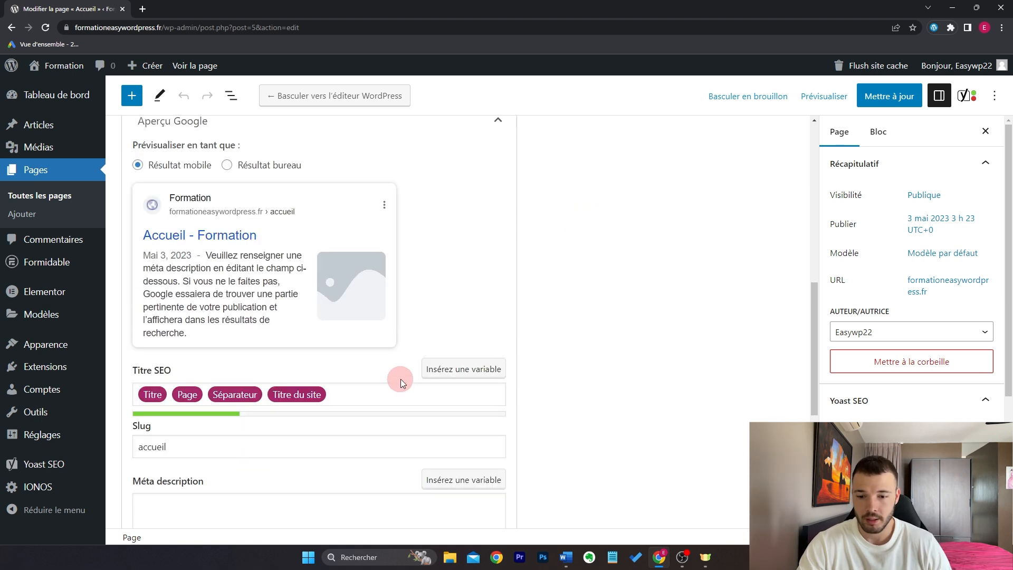
pyautogui.tripleClick(387, 391)
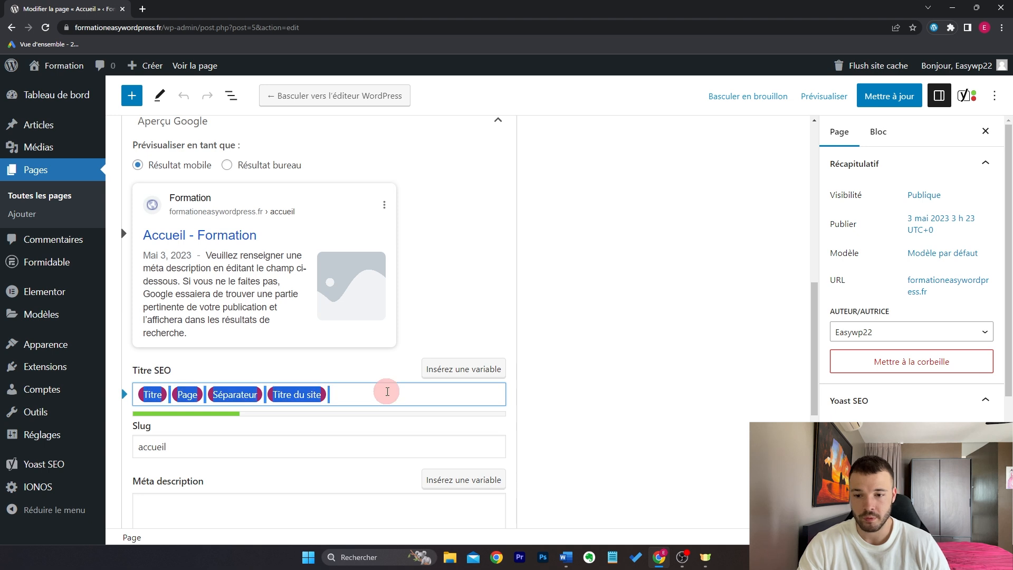
pyautogui.write('Découv')
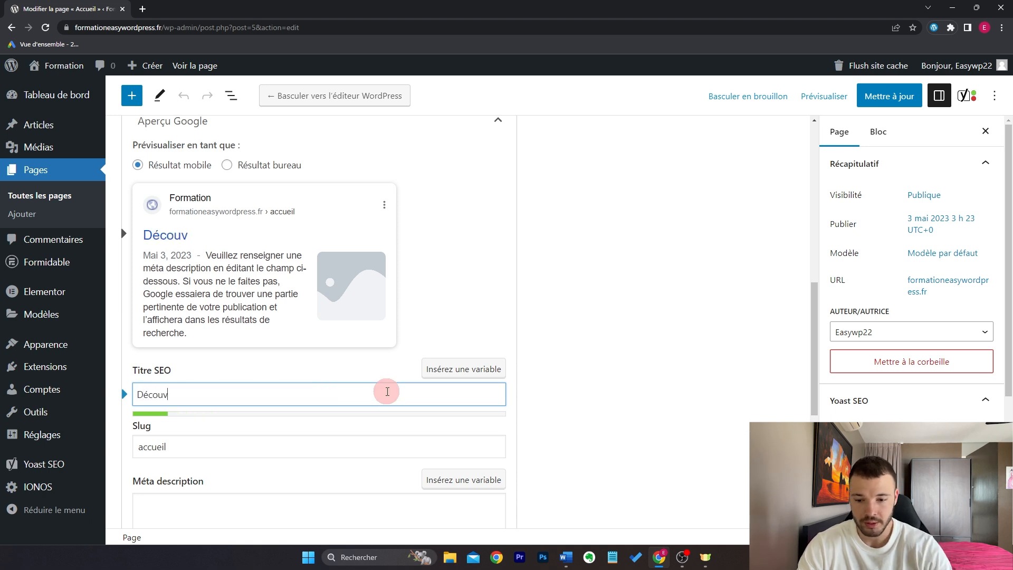
pyautogui.write('rez notre salon de massage |')
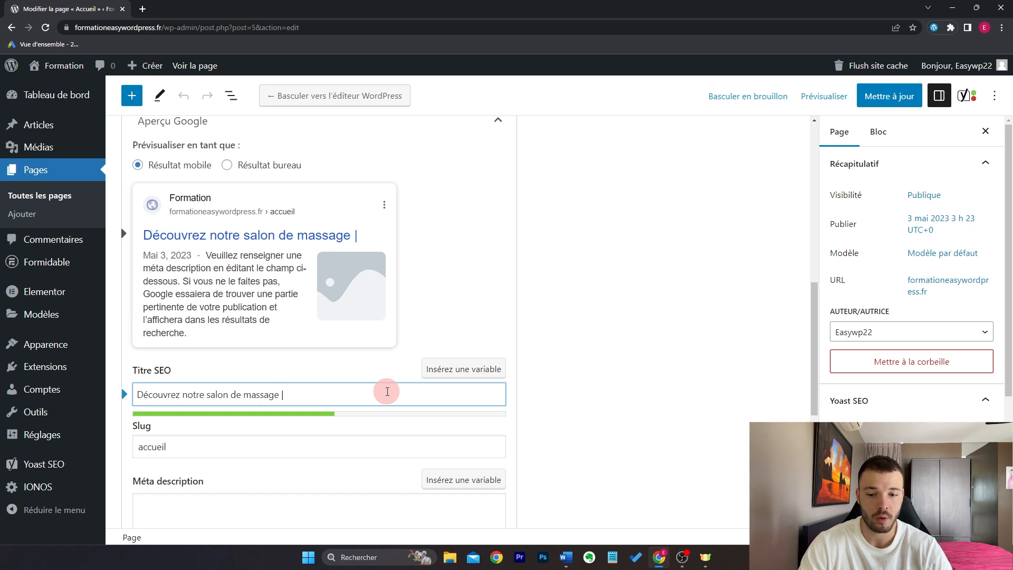
pyautogui.write(' Premie')
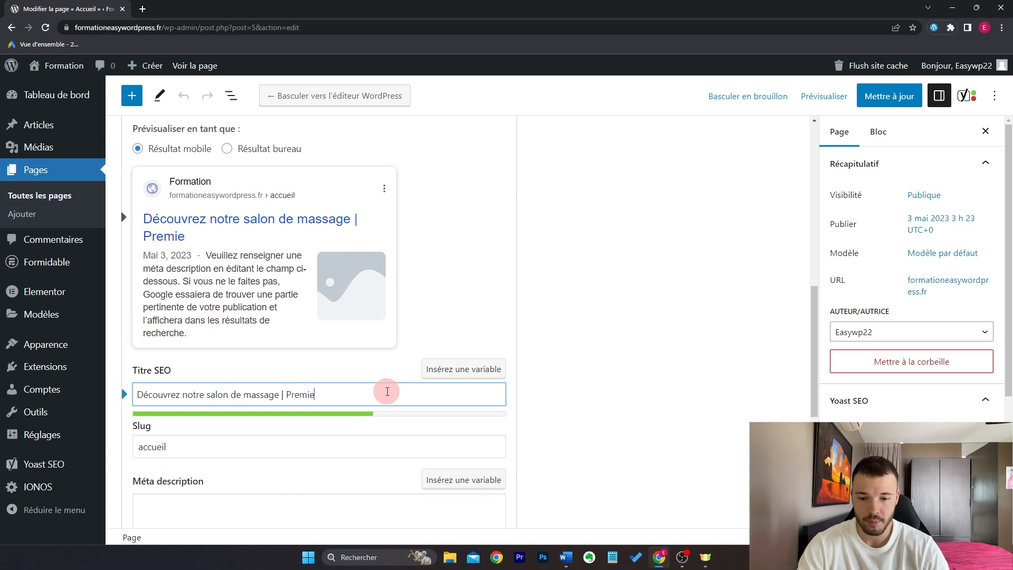
pyautogui.write('r massage offert')
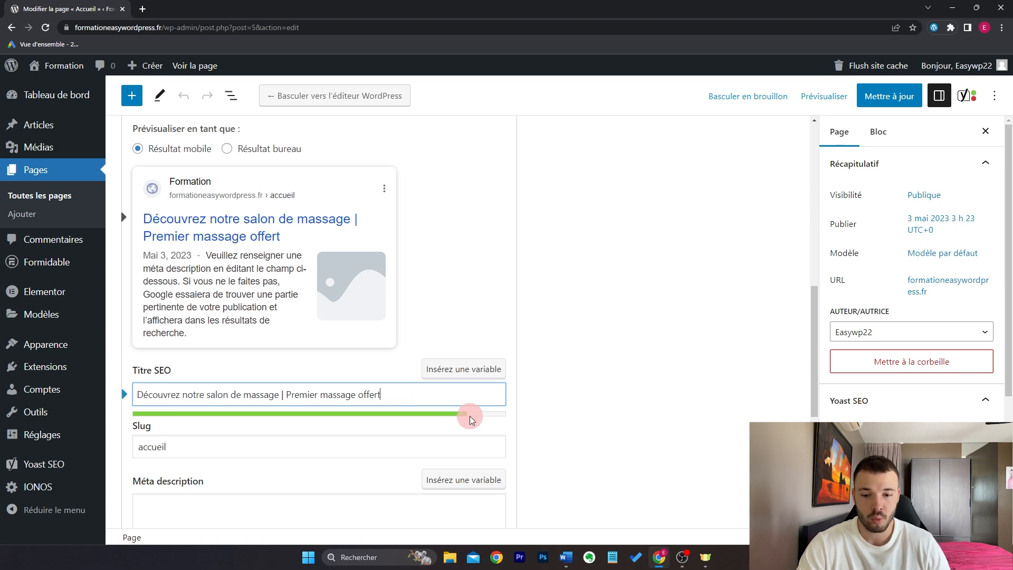
pyautogui.click(267, 150)
pyautogui.moveTo(326, 266); pyautogui.dragTo(233, 255)
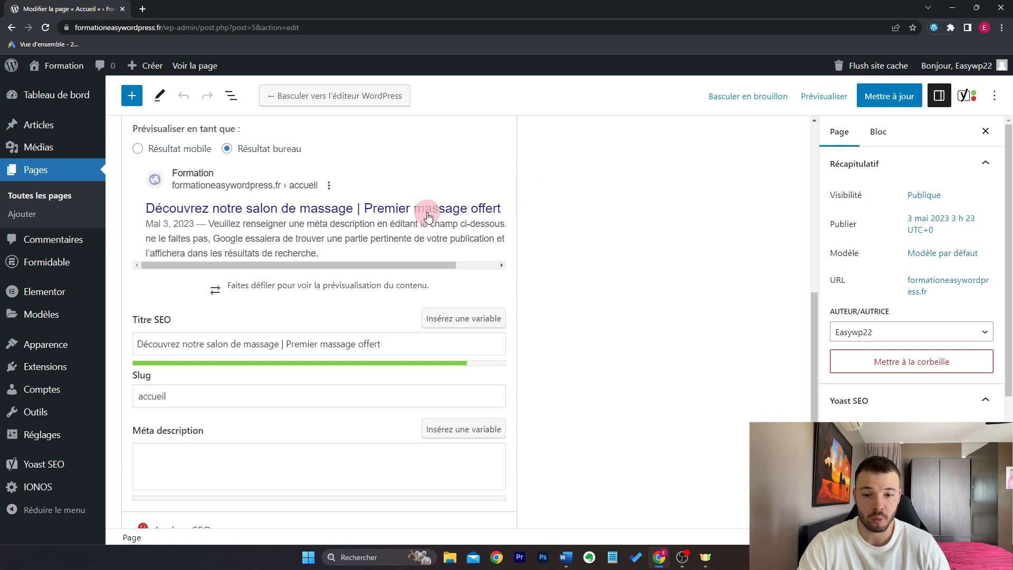
pyautogui.moveTo(440, 263); pyautogui.dragTo(318, 274)
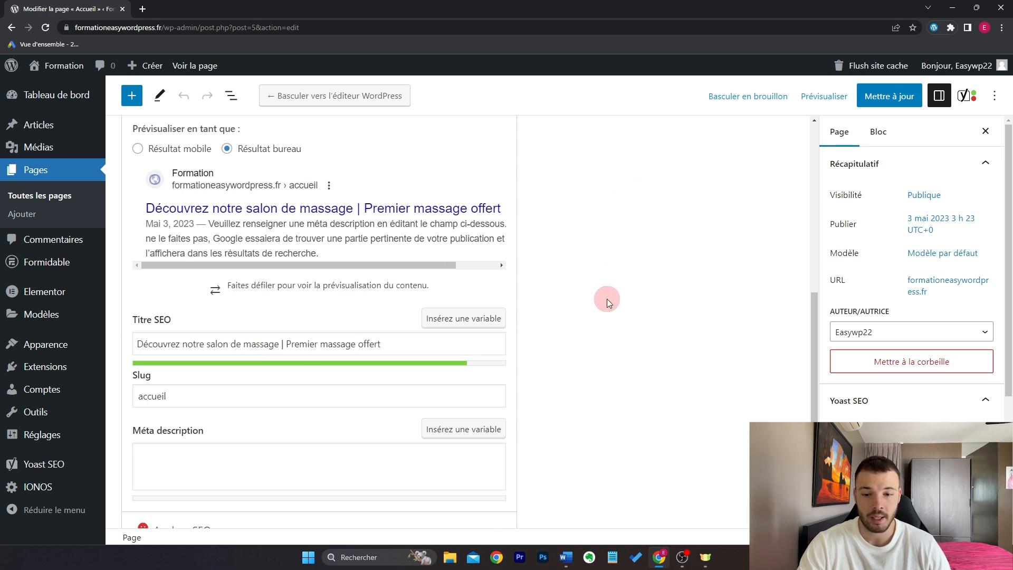
# Step: Write the meta description 'Cliquez ici pour découvrir notre salon de massage et obtenir votre premier massage…'
pyautogui.scroll(-1, 606, 296)
pyautogui.click(436, 388)
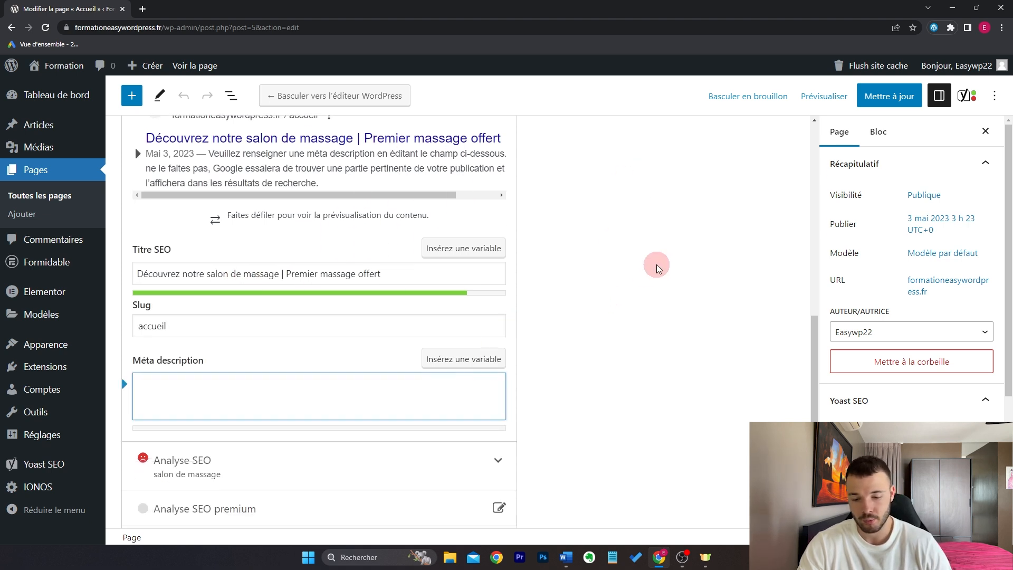
pyautogui.write('Cliquez ici pour découvrir notre salon de massage et obtenir votre premier massage offert.')
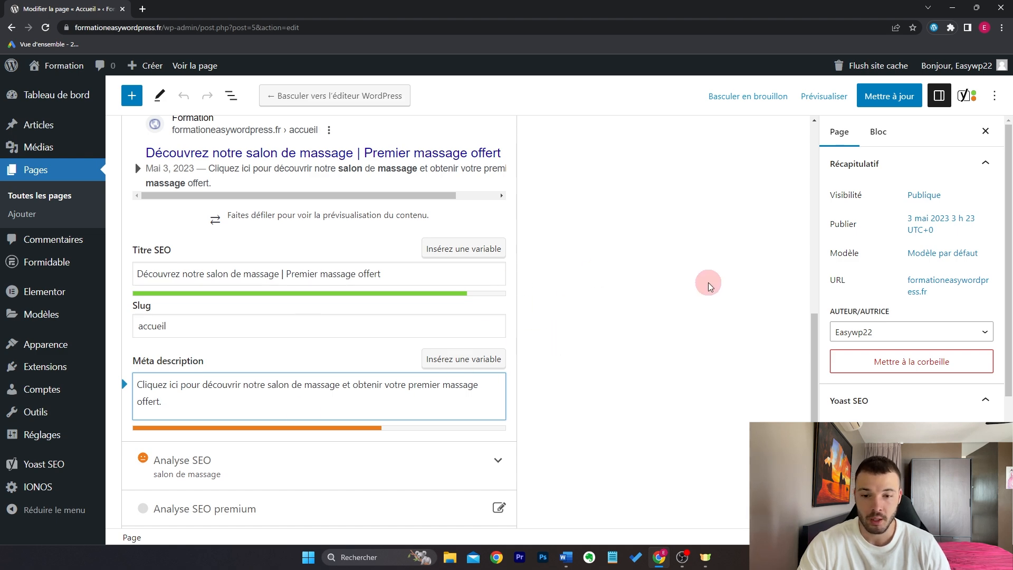
# Step: Review the expanded Analyse SEO results and save the Accueil page
pyautogui.scroll(2, 709, 287)
pyautogui.scroll(4, 709, 287)
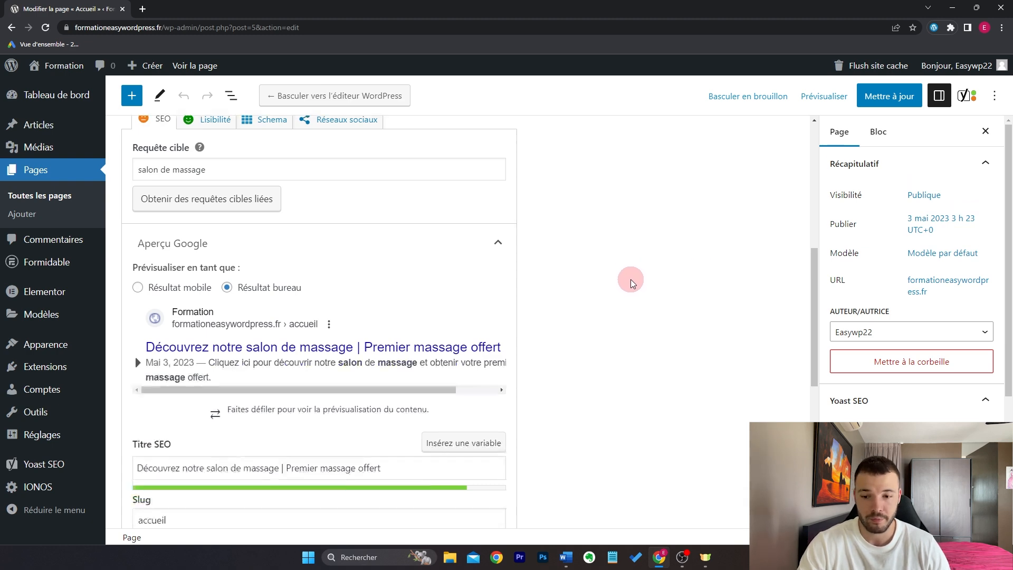
pyautogui.scroll(-12, 631, 280)
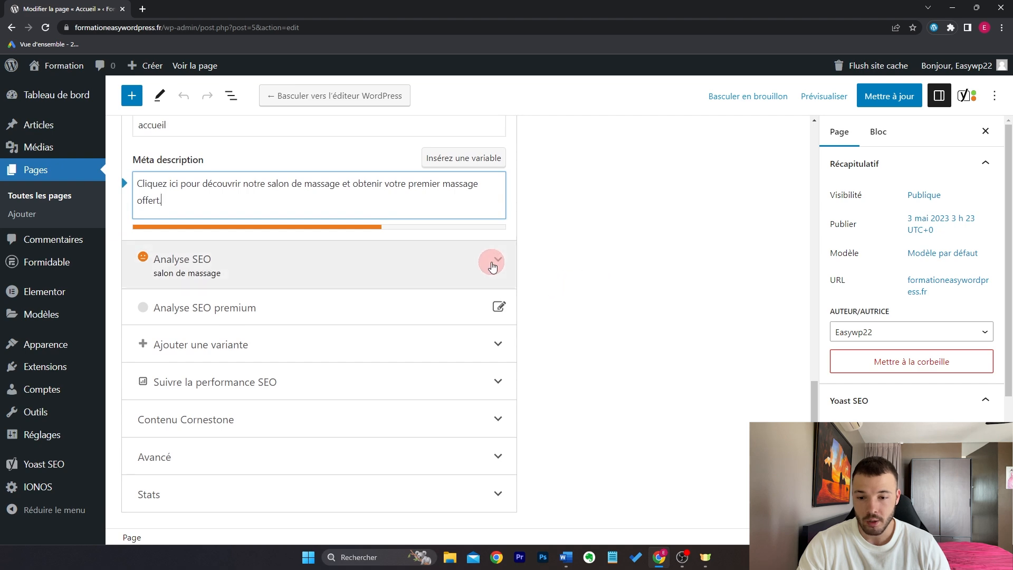
pyautogui.click(497, 274)
pyautogui.scroll(-8, 660, 271)
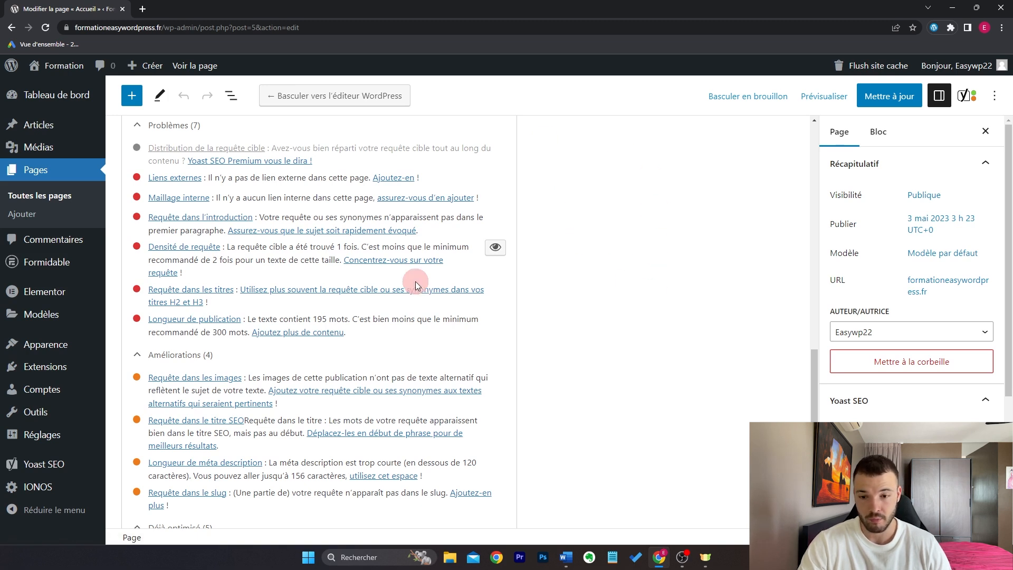
pyautogui.scroll(1, 633, 281)
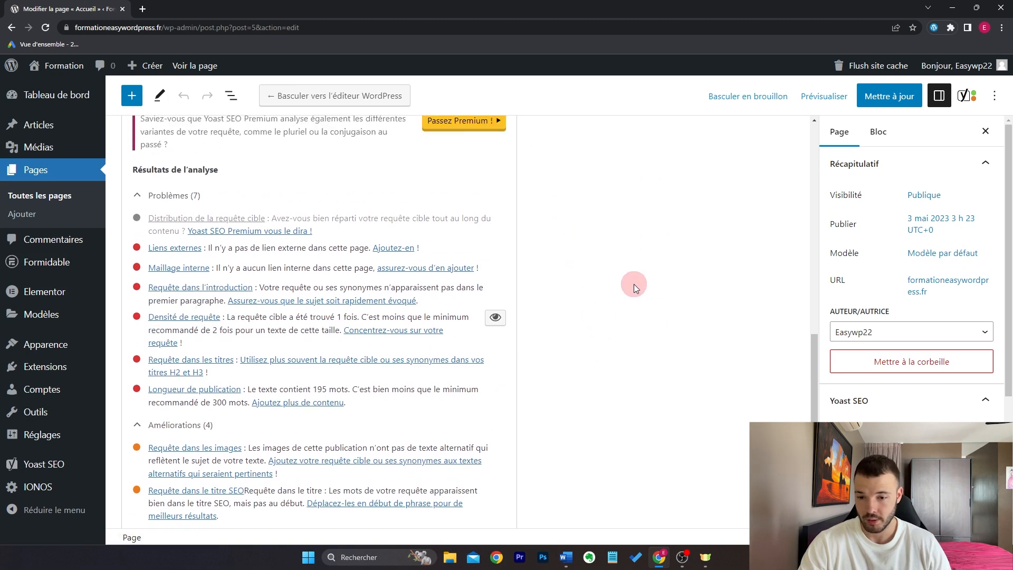
pyautogui.click(889, 96)
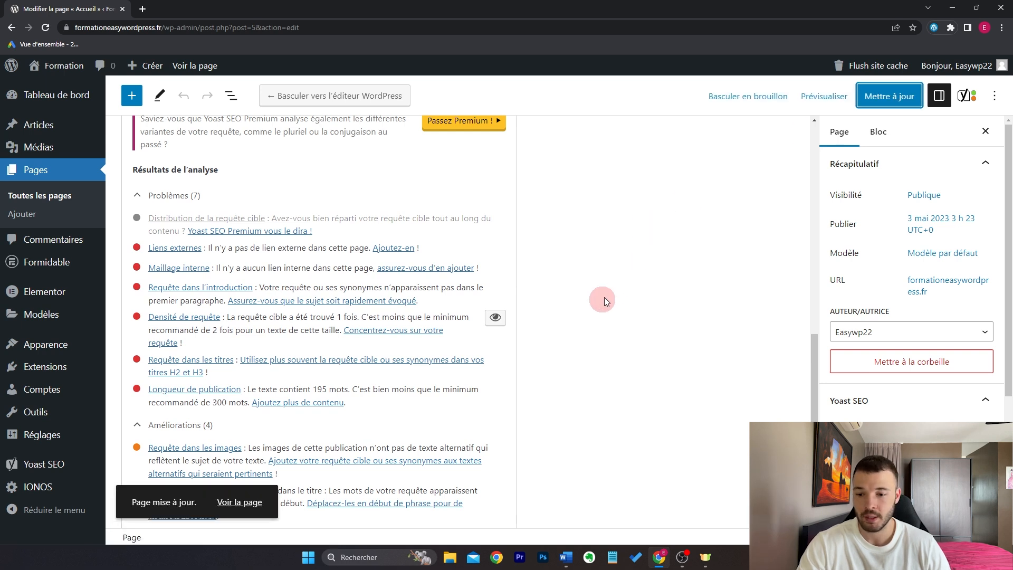
# Step: Search the plugin directory for 'wp fastest cache', then install and activate WP Fastest Cache
pyautogui.moveTo(77, 369)
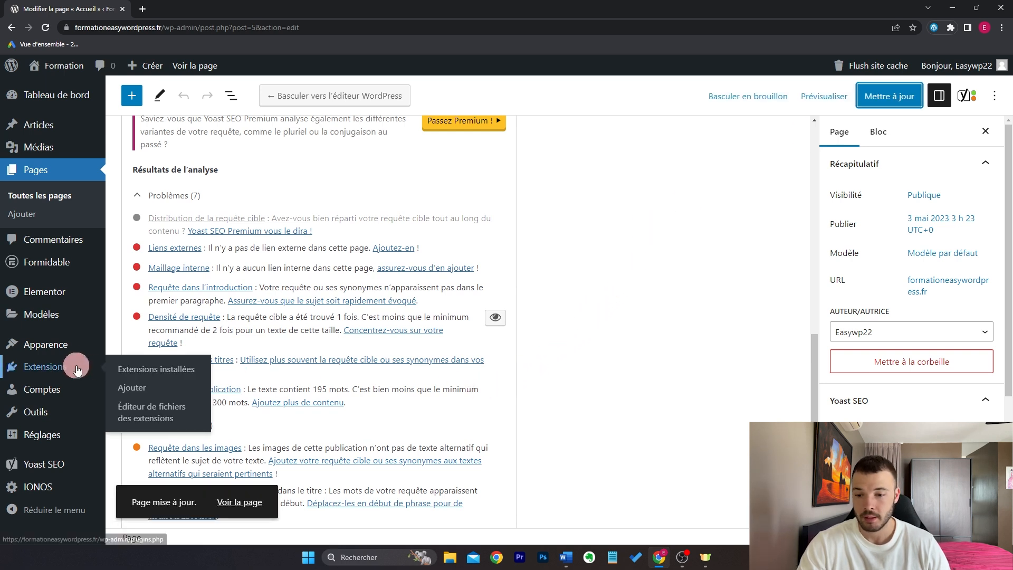
pyautogui.click(132, 387)
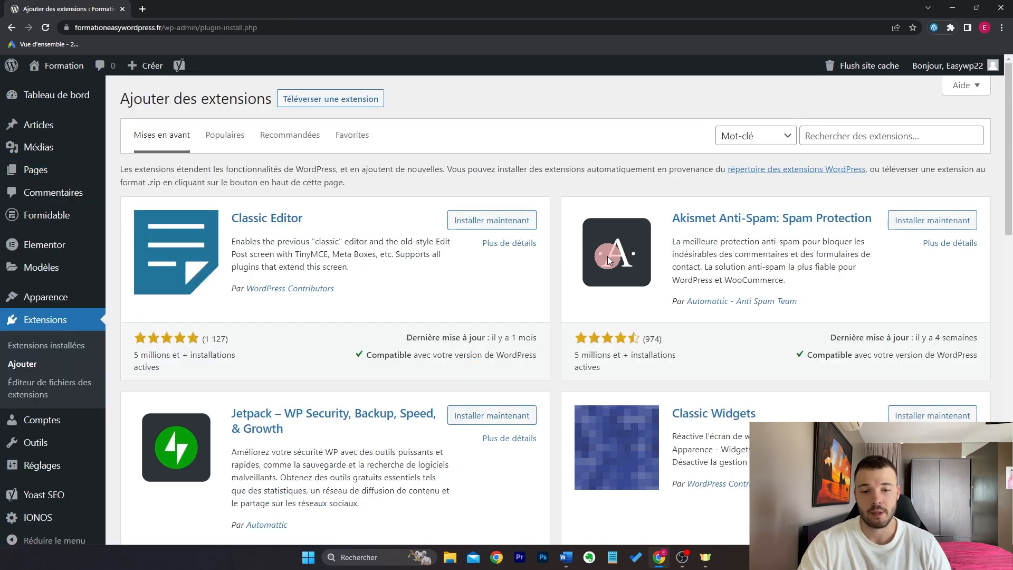
pyautogui.click(849, 130)
pyautogui.write('wp fastest cache')
pyautogui.click(492, 212)
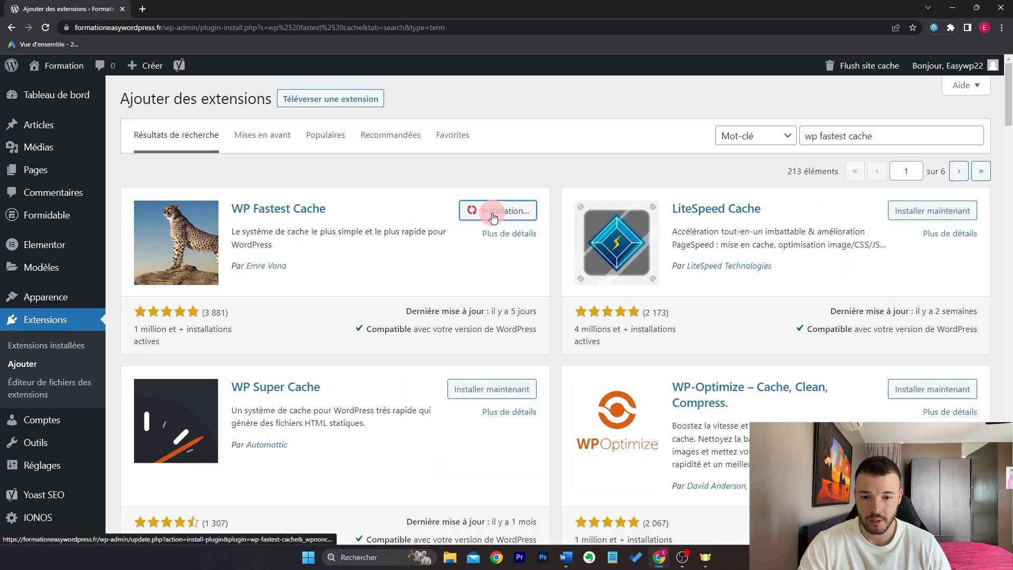
pyautogui.click(493, 212)
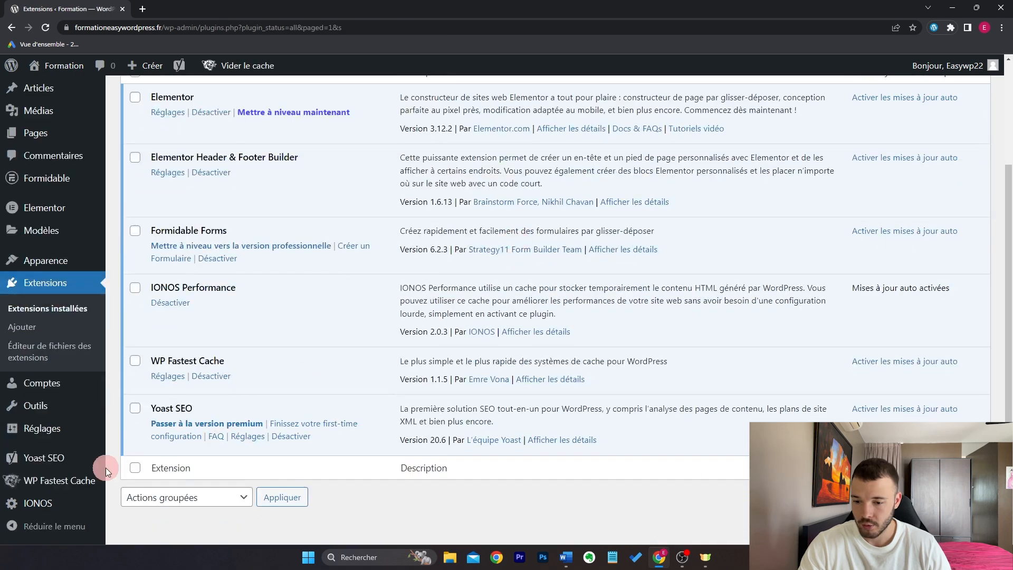
# Step: In WP Fastest Cache, enable caching, home page and post preloading, and cache clearing on new or updated posts
pyautogui.click(43, 491)
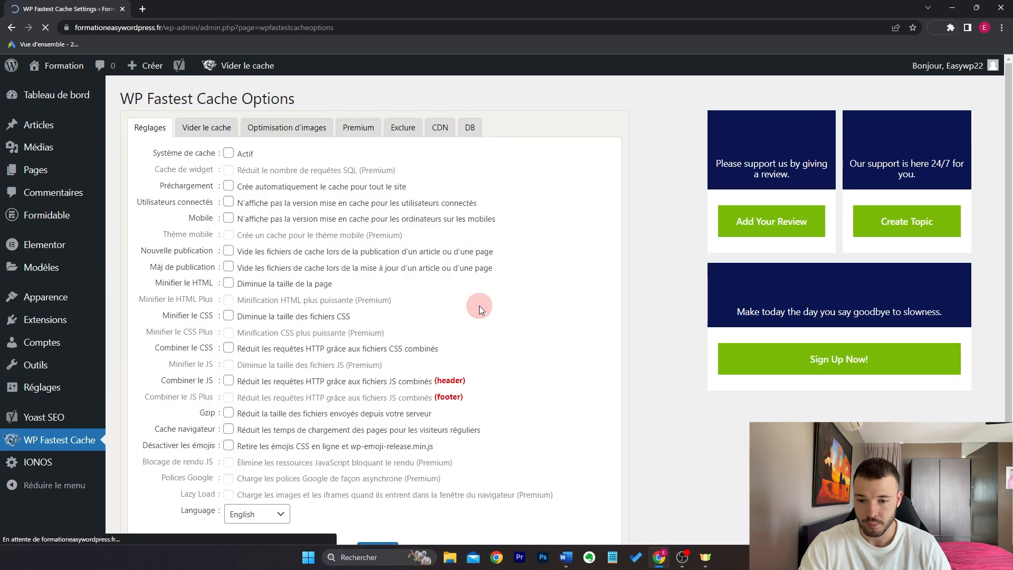
pyautogui.click(245, 154)
pyautogui.click(229, 187)
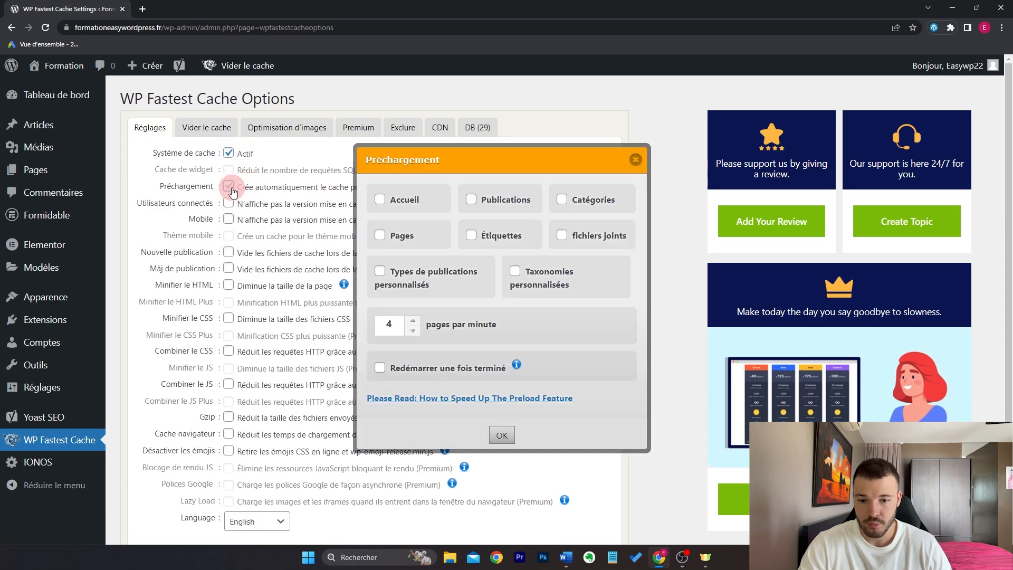
pyautogui.click(384, 204)
pyautogui.click(474, 202)
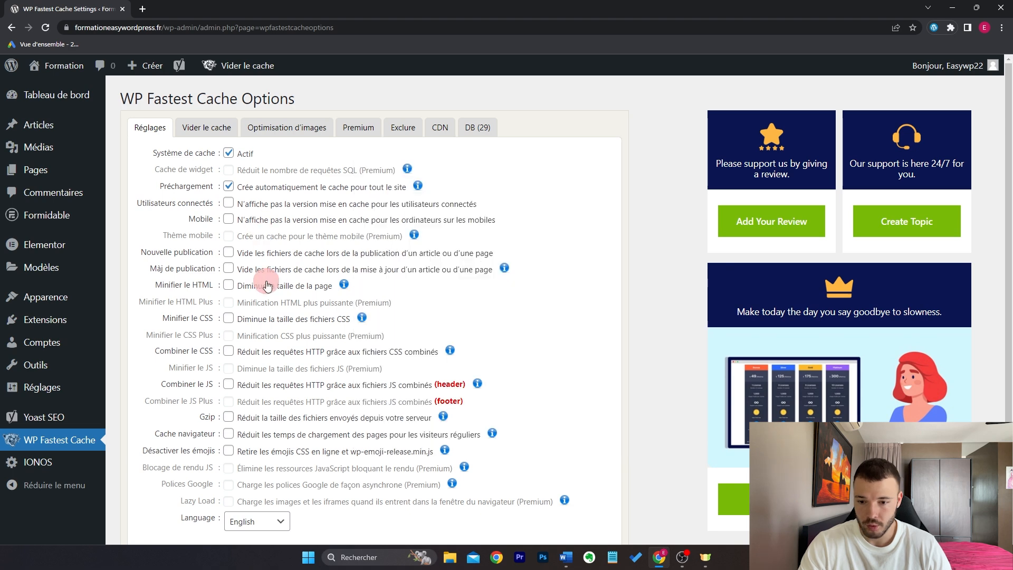
pyautogui.click(229, 252)
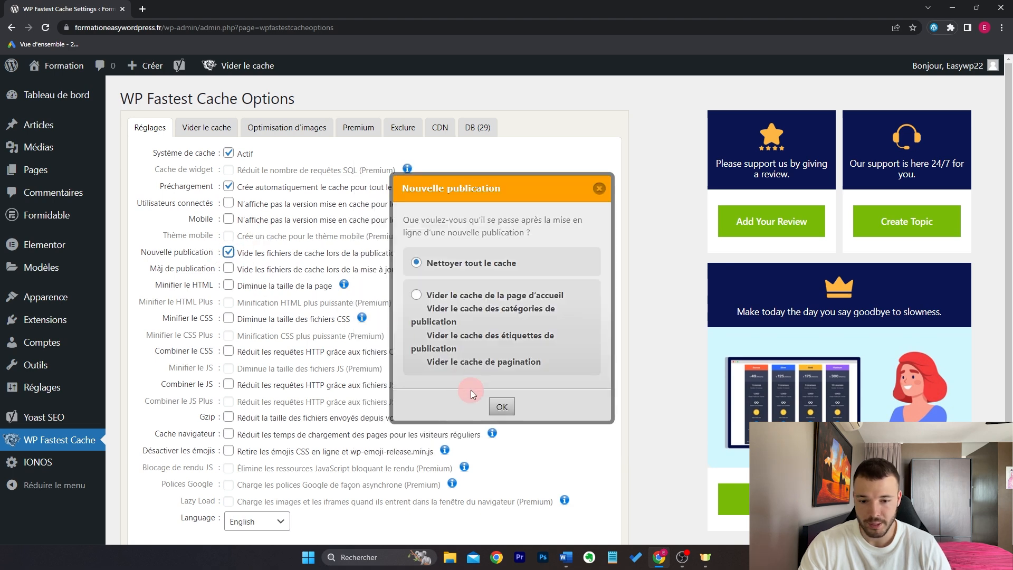
pyautogui.click(497, 405)
pyautogui.click(228, 268)
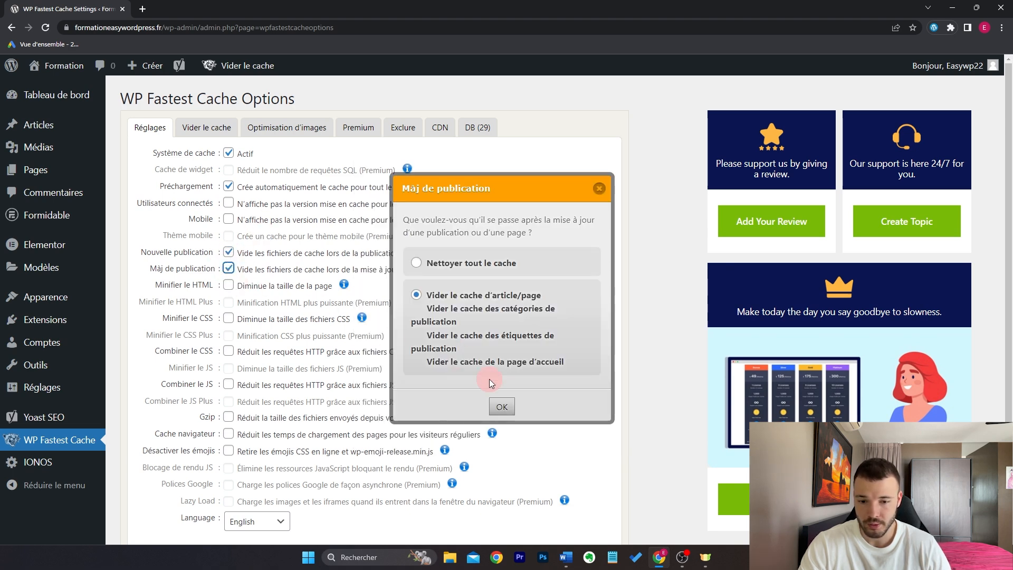
pyautogui.click(515, 408)
# Step: Enable HTML minification, CSS and JS combining, Gzip and browser caching, then submit the settings
pyautogui.click(229, 286)
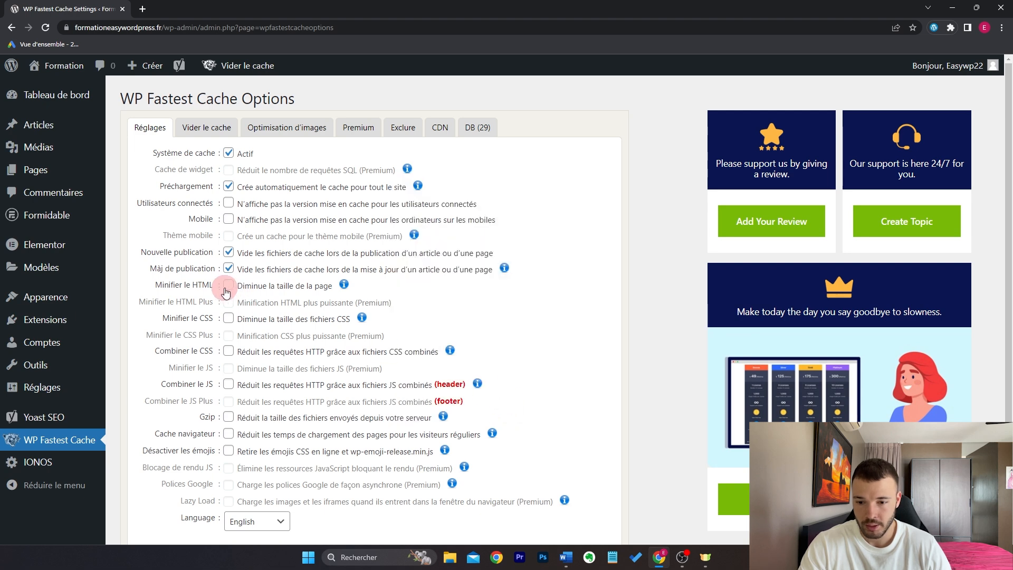
pyautogui.click(229, 351)
pyautogui.click(229, 384)
pyautogui.click(229, 416)
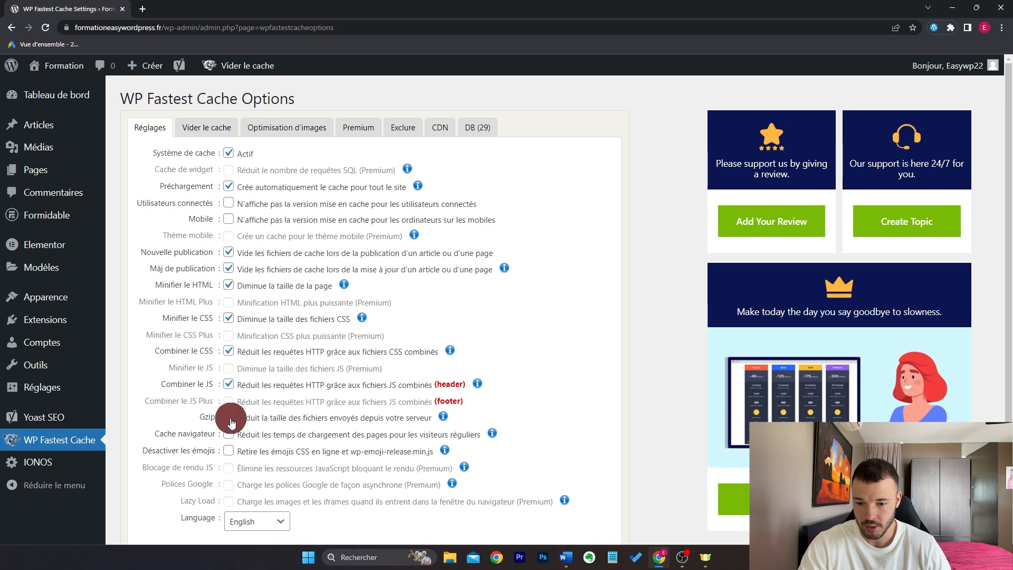
pyautogui.click(228, 434)
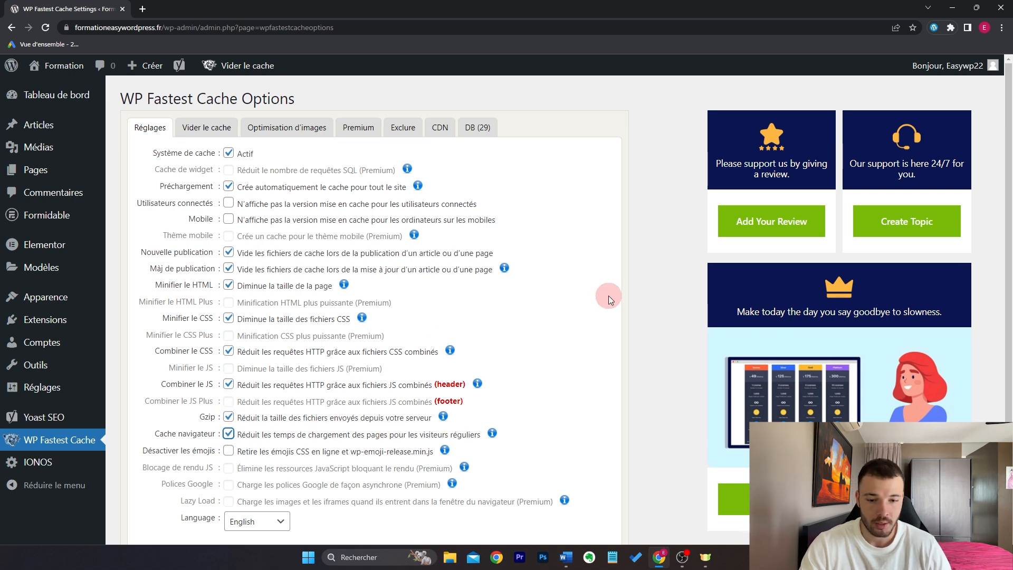
pyautogui.scroll(-2, 607, 300)
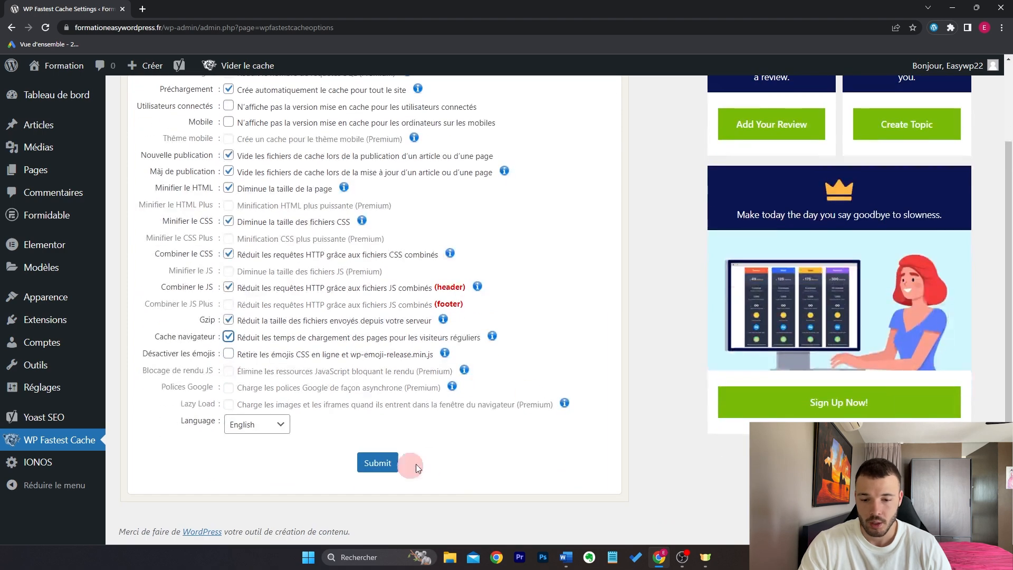
pyautogui.click(378, 462)
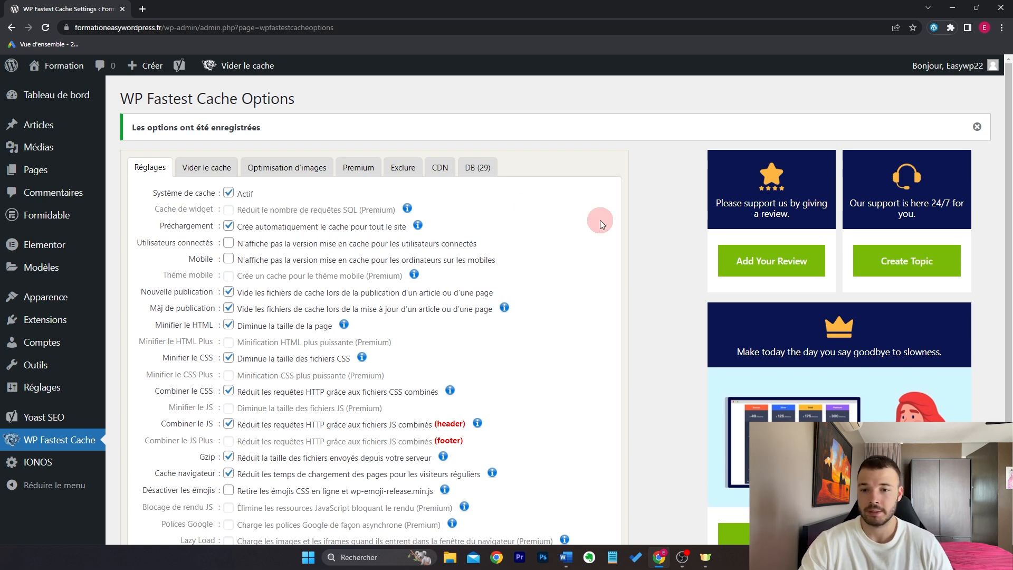
# Step: Empty all cached files using Nettoyer tout le cache from the admin bar's Vider le cache menu
pyautogui.moveTo(261, 56)
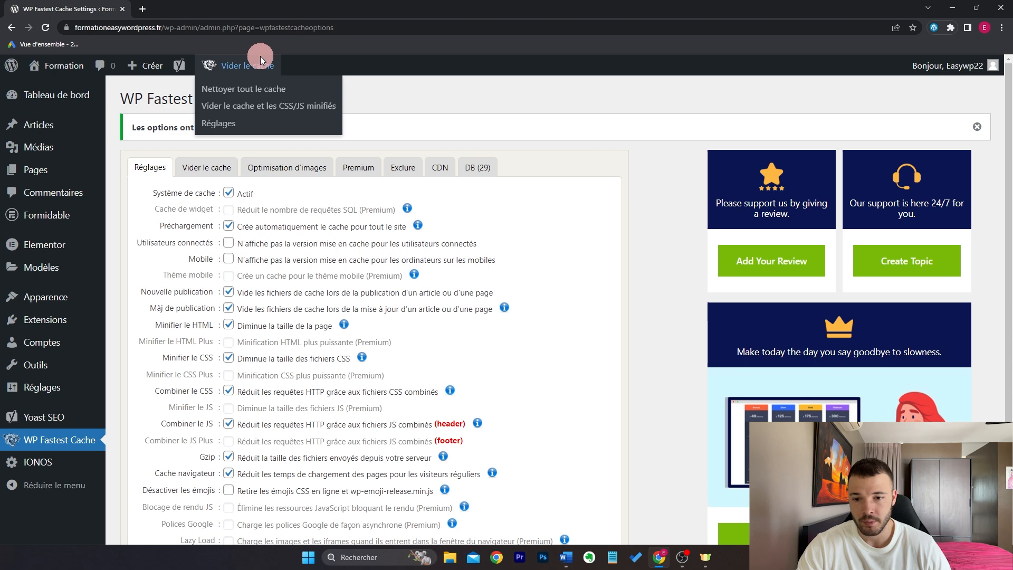
pyautogui.click(277, 89)
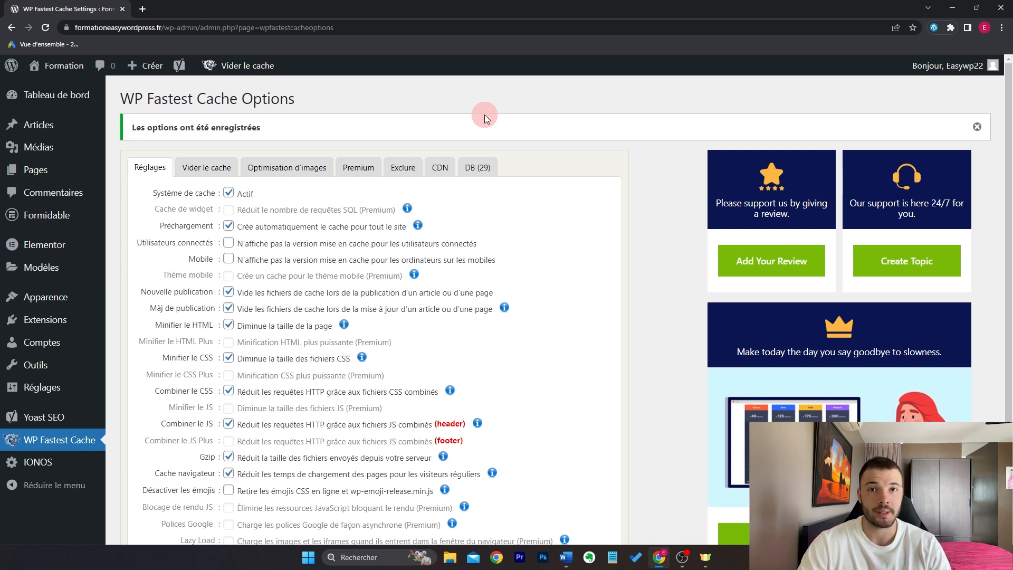
pyautogui.moveTo(255, 68)
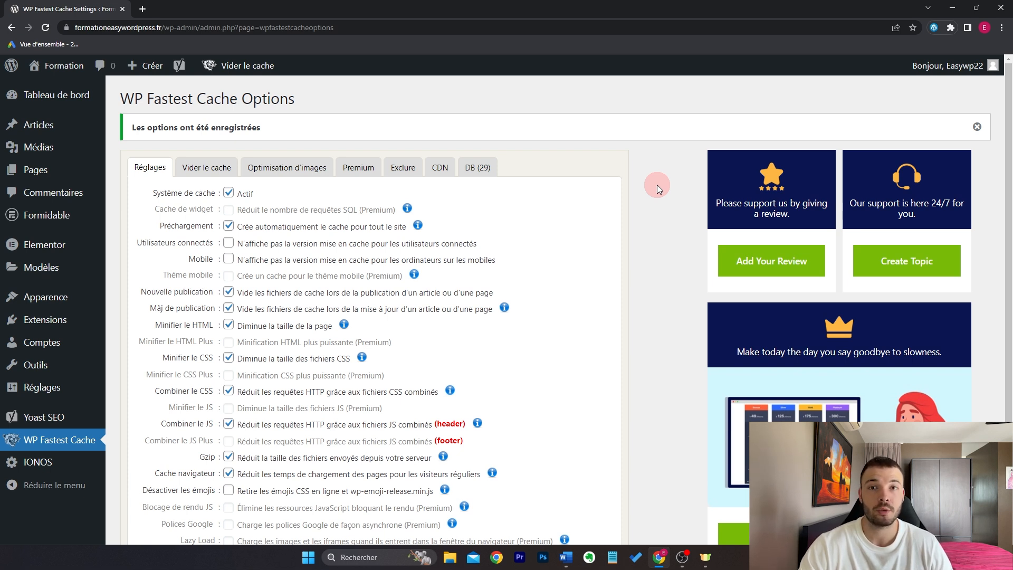
# Step: Search plugins for 'updraft plus', install UpdraftPlus and start it from the welcome prompt
pyautogui.moveTo(98, 320)
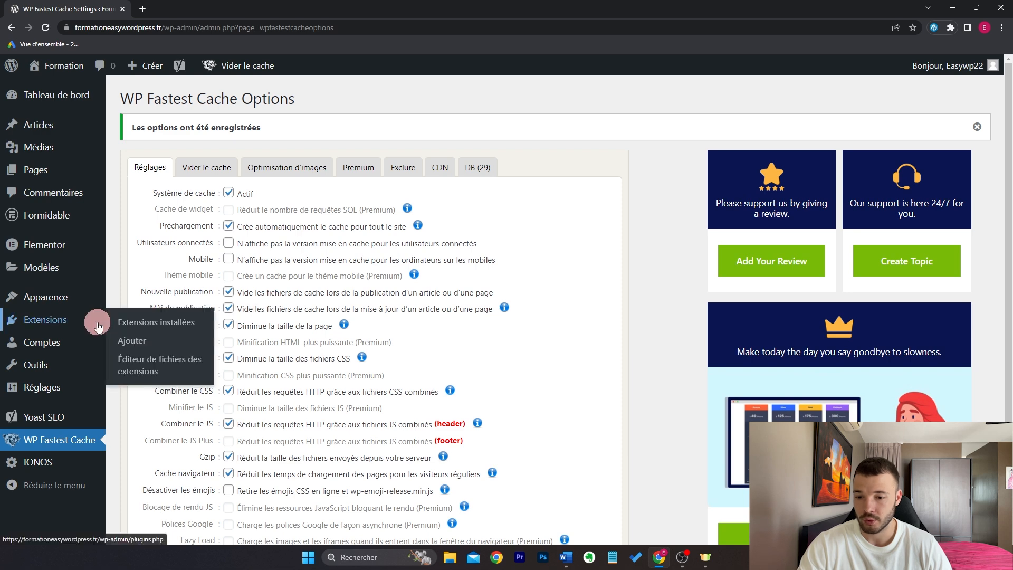
pyautogui.click(129, 339)
pyautogui.write('updraft plus')
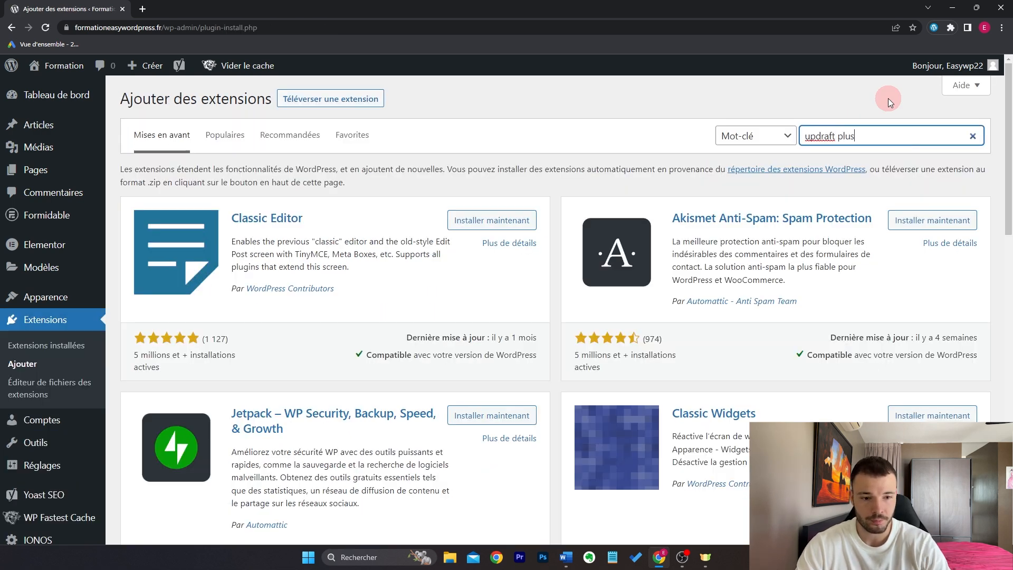
pyautogui.scroll(-4, 713, 438)
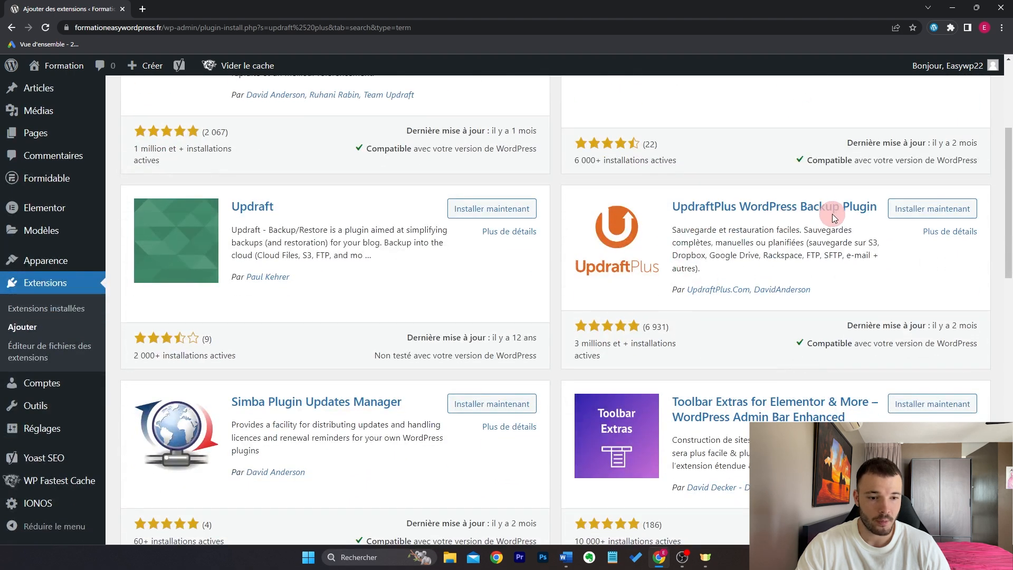
pyautogui.click(901, 214)
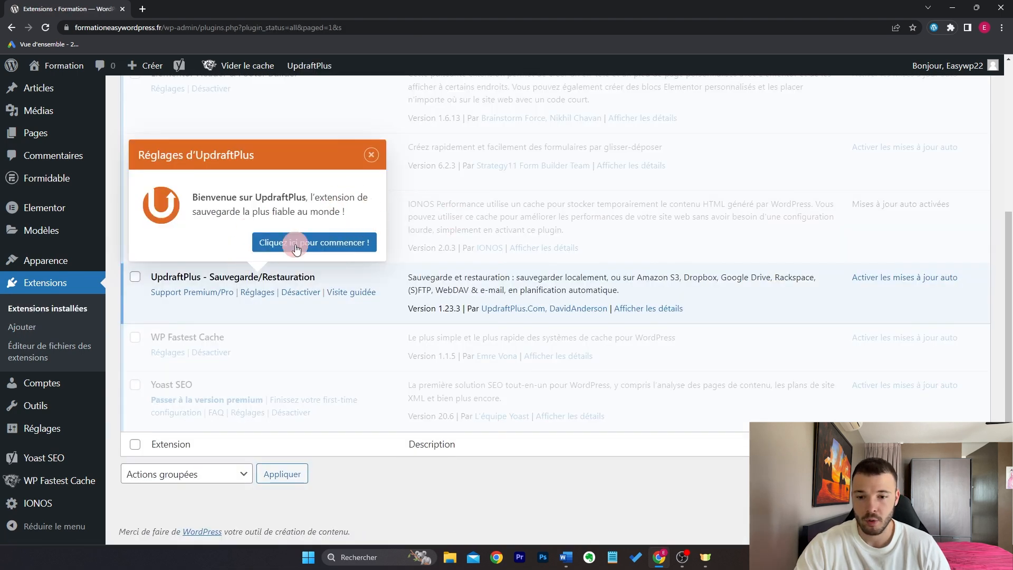
pyautogui.click(363, 238)
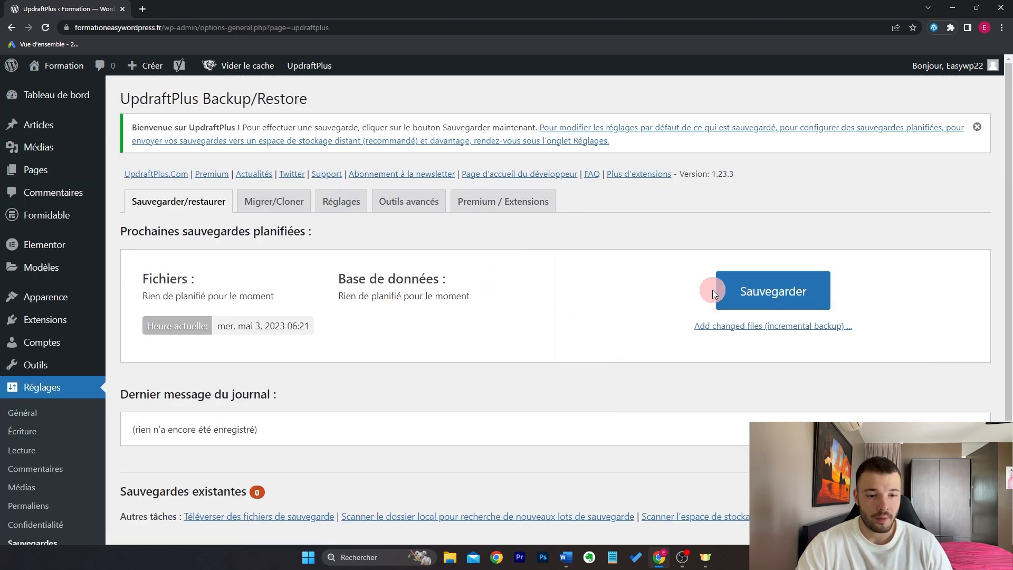
# Step: Switch the UpdraftPlus page to its Réglages tab showing backup schedules and retention
pyautogui.scroll(-3, 573, 299)
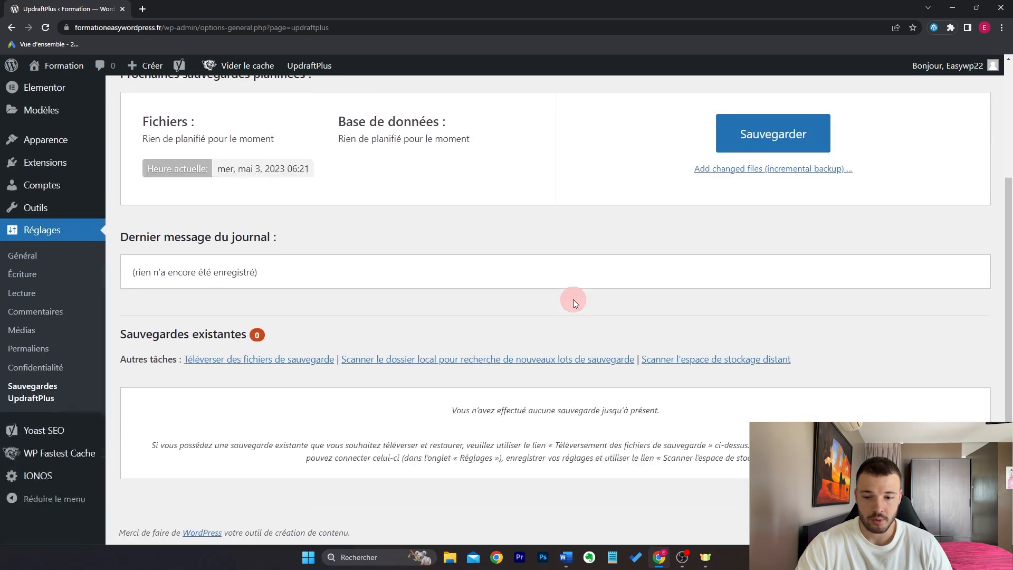
pyautogui.scroll(3, 438, 406)
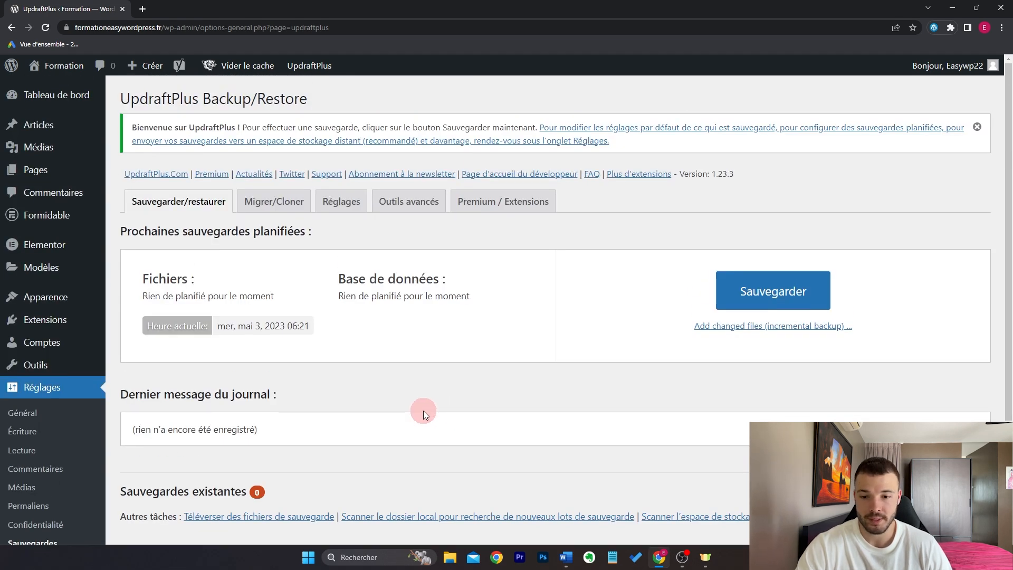
pyautogui.click(338, 202)
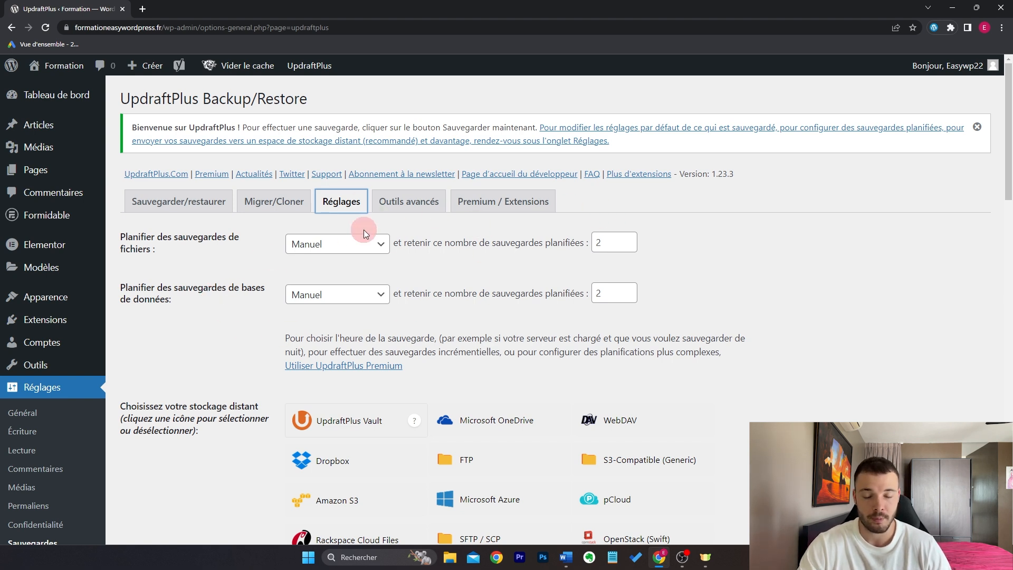
# Step: Set file and database backup schedules to Daily, each keeping 5 backups
pyautogui.click(364, 243)
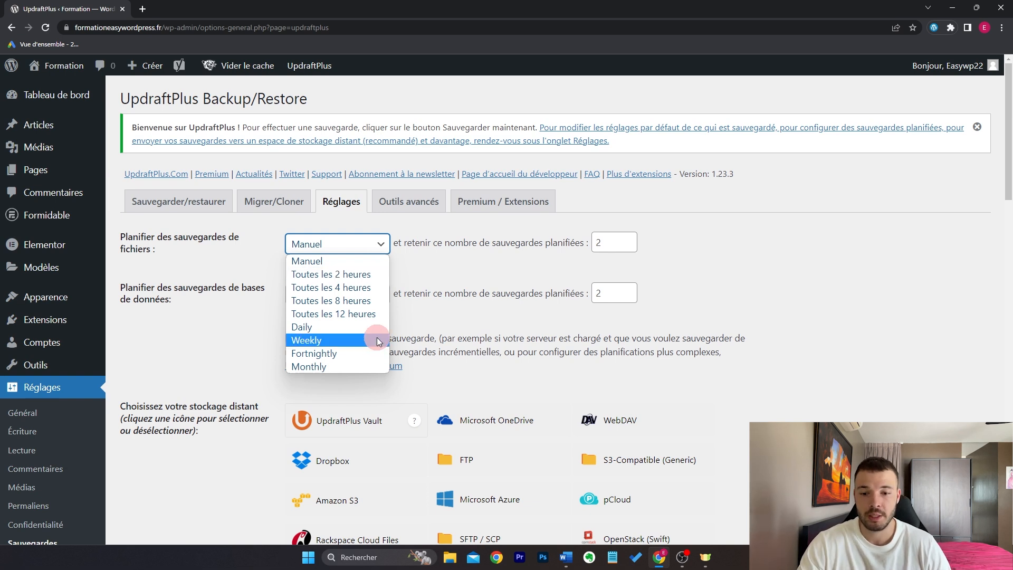
pyautogui.click(342, 327)
pyautogui.click(351, 293)
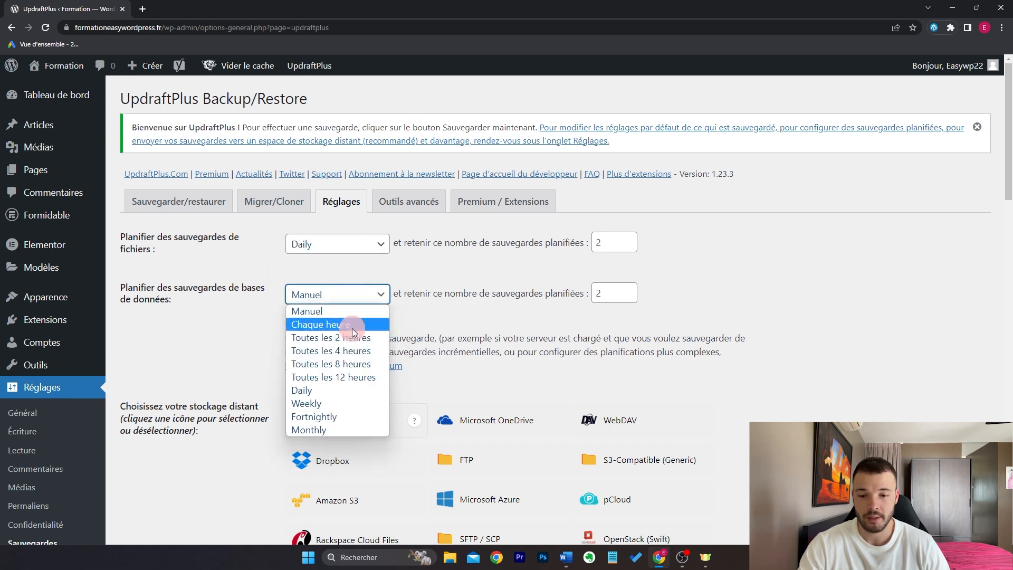
pyautogui.click(347, 389)
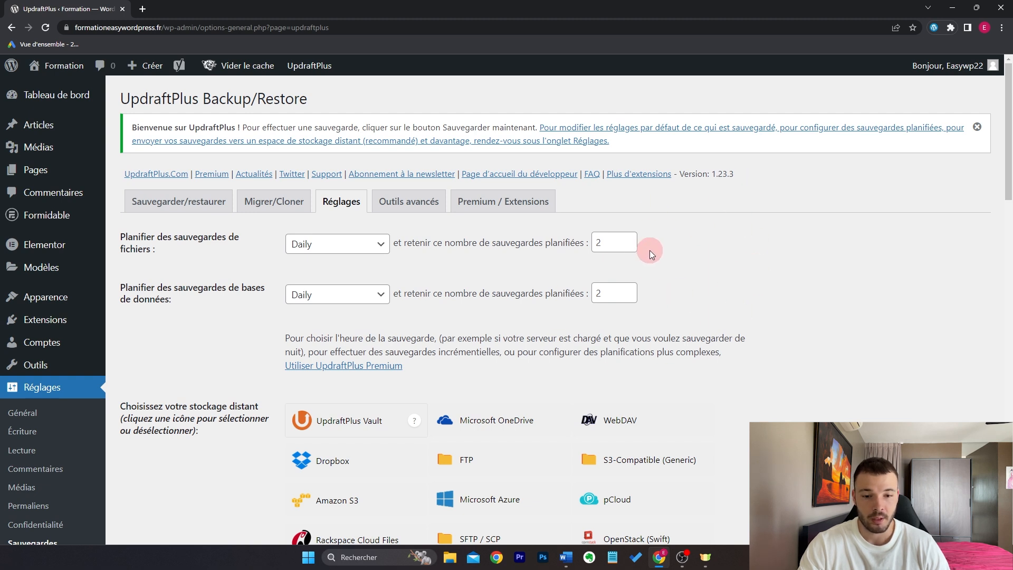
pyautogui.click(629, 240)
pyautogui.click(628, 240)
pyautogui.click(629, 240)
pyautogui.click(629, 290)
pyautogui.click(629, 290)
pyautogui.click(629, 290)
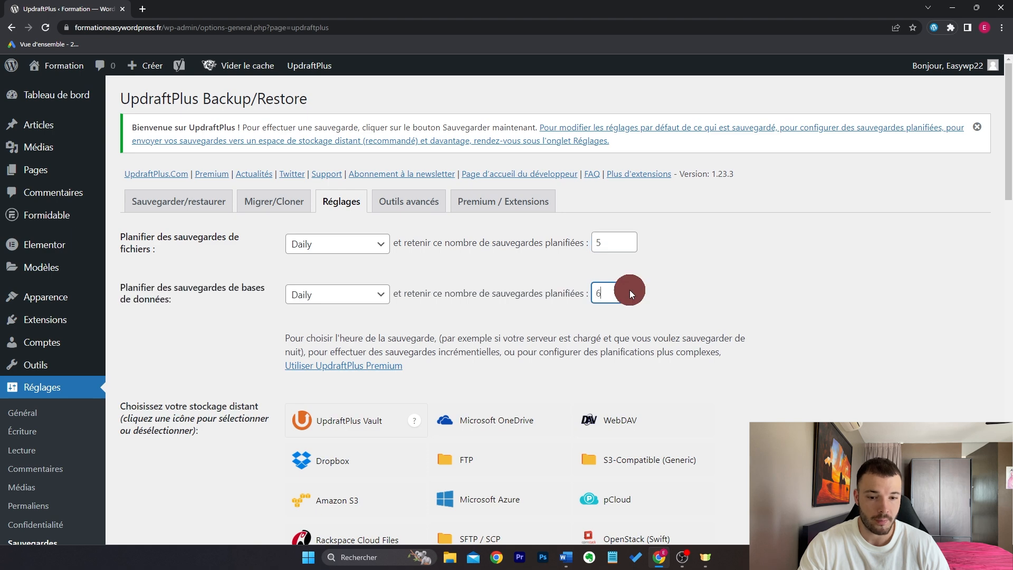
pyautogui.click(629, 296)
pyautogui.click(798, 270)
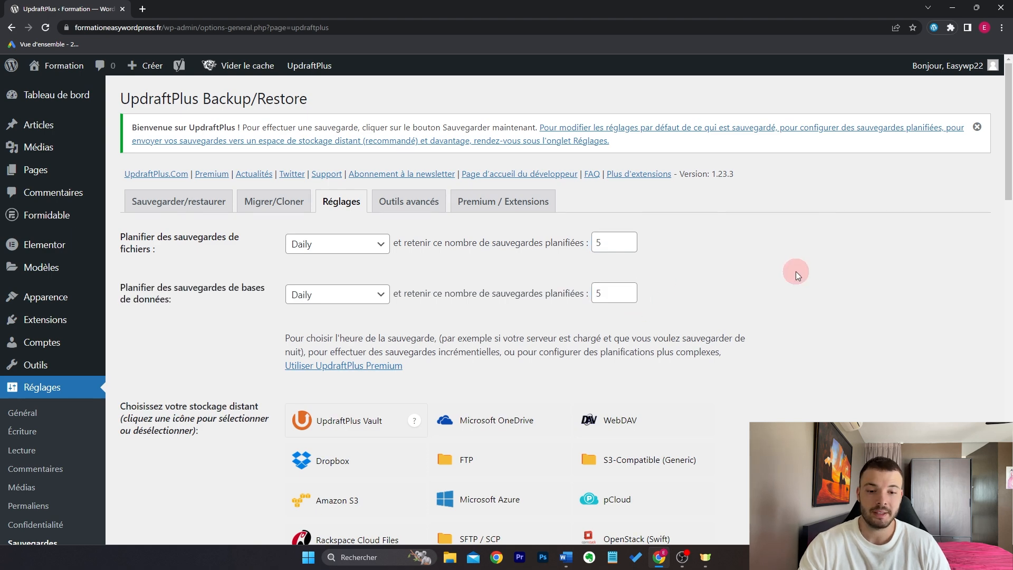
pyautogui.scroll(-3, 787, 273)
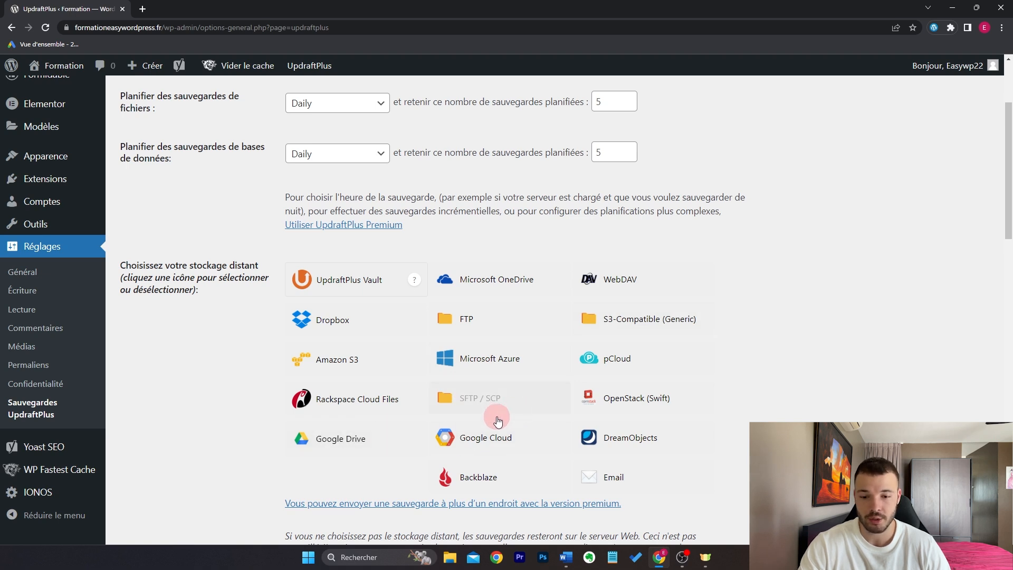
# Step: Select Google Drive as remote storage and save the UpdraftPlus settings with Enregistrer les modifications
pyautogui.click(385, 444)
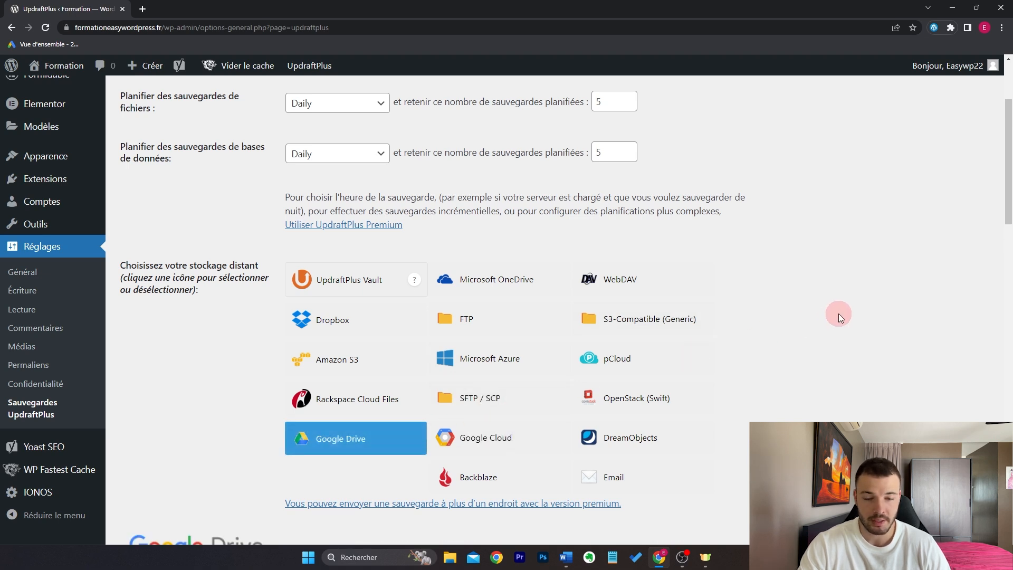
pyautogui.scroll(-10, 837, 309)
pyautogui.scroll(-10, 812, 319)
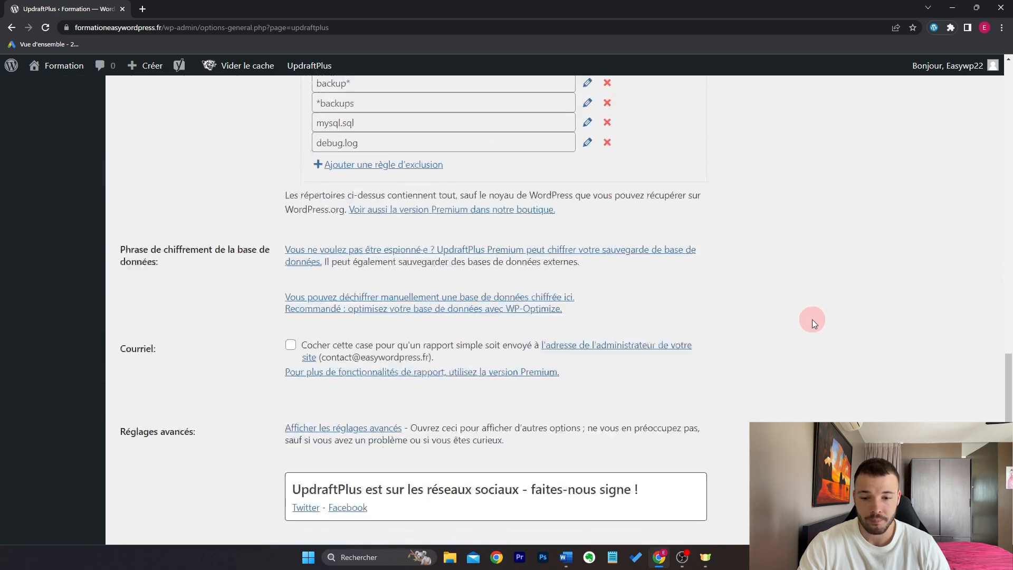
pyautogui.click(404, 342)
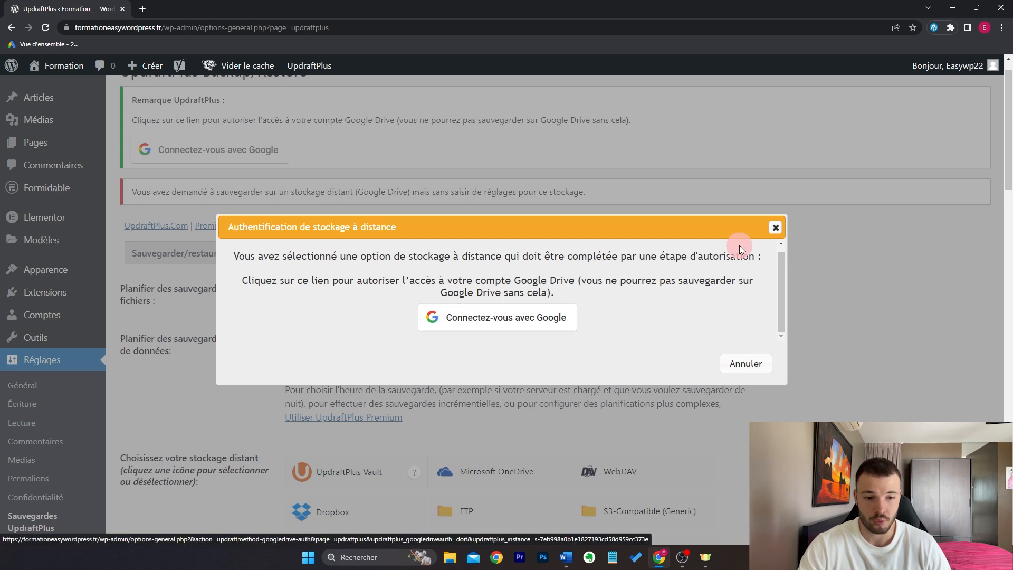
# Step: Dismiss the Google Drive authentication dialog and review the Sauvegarder/restaurer tab
pyautogui.click(781, 232)
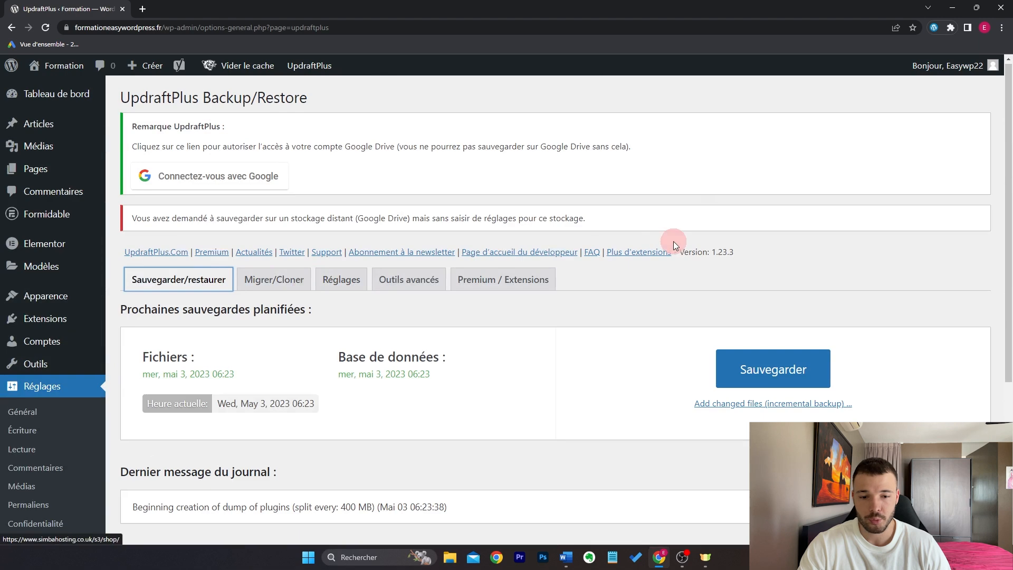
pyautogui.scroll(-5, 674, 240)
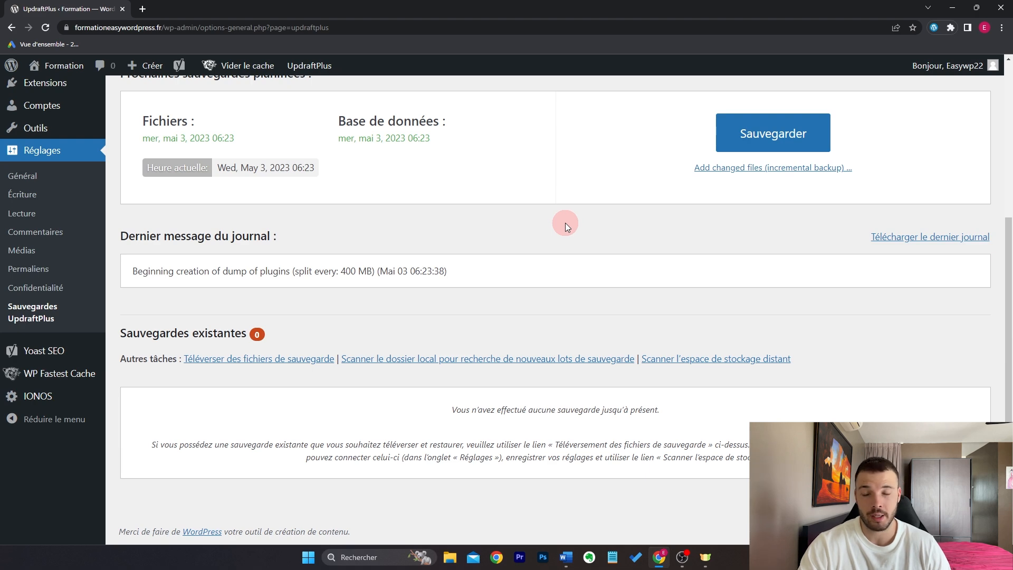
pyautogui.scroll(5, 559, 232)
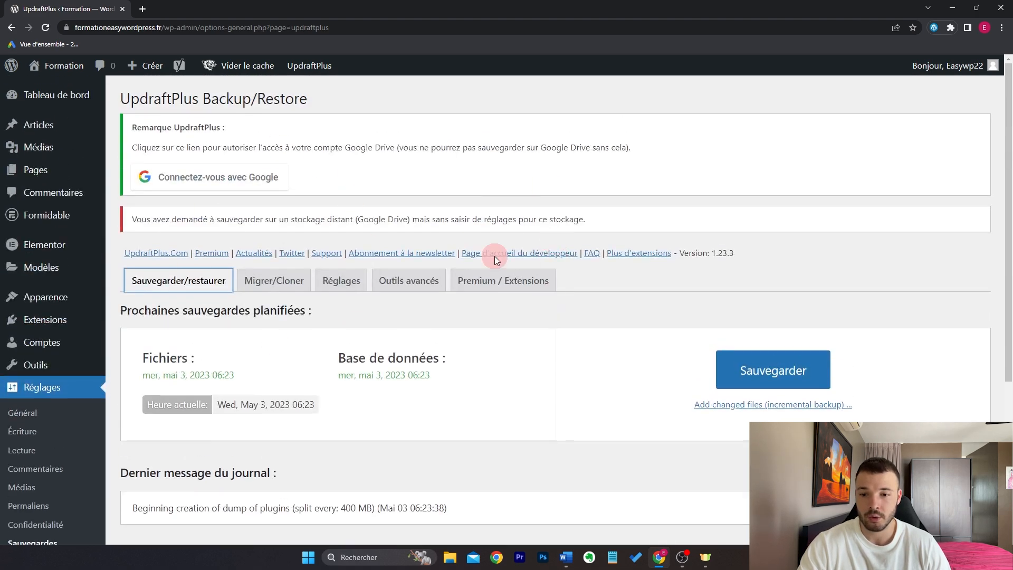
pyautogui.scroll(-5, 598, 280)
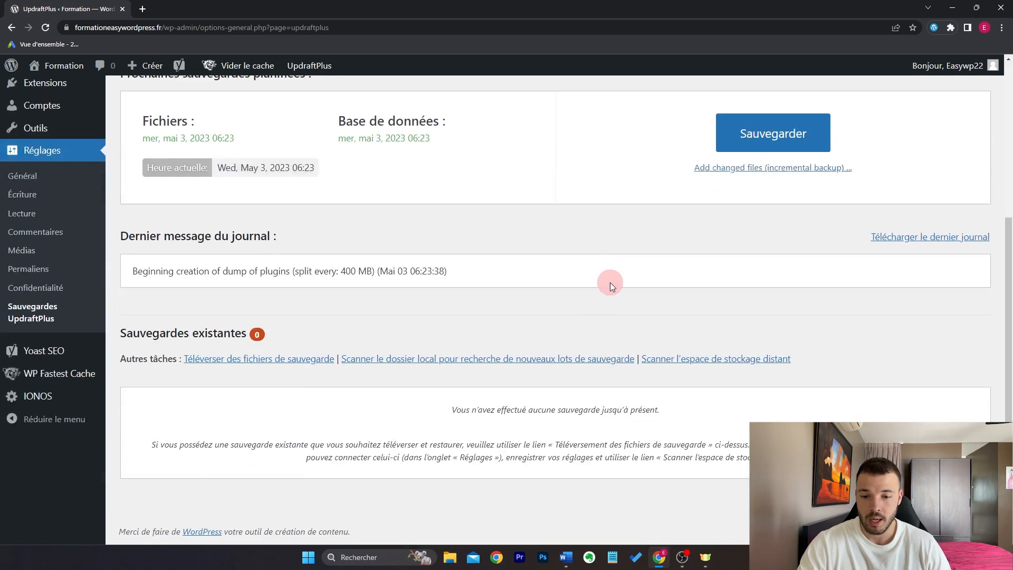